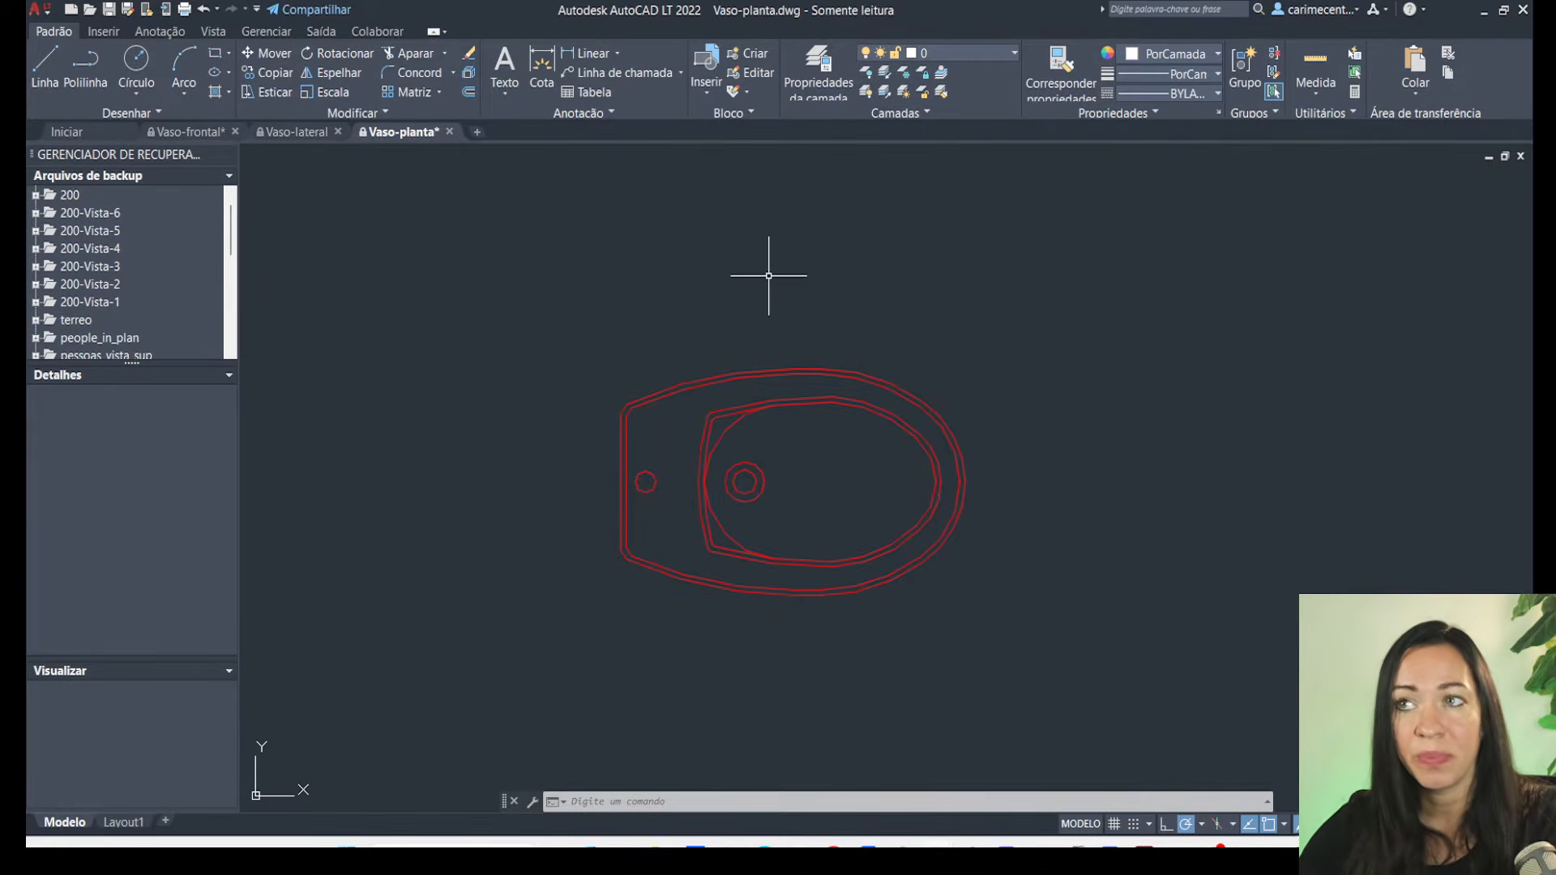
Review the toilet's side view in Vaso-lateral and its front view in Vaso-frontal.
left_click(296, 131)
middle_click_drag(976, 599, 1280, 600)
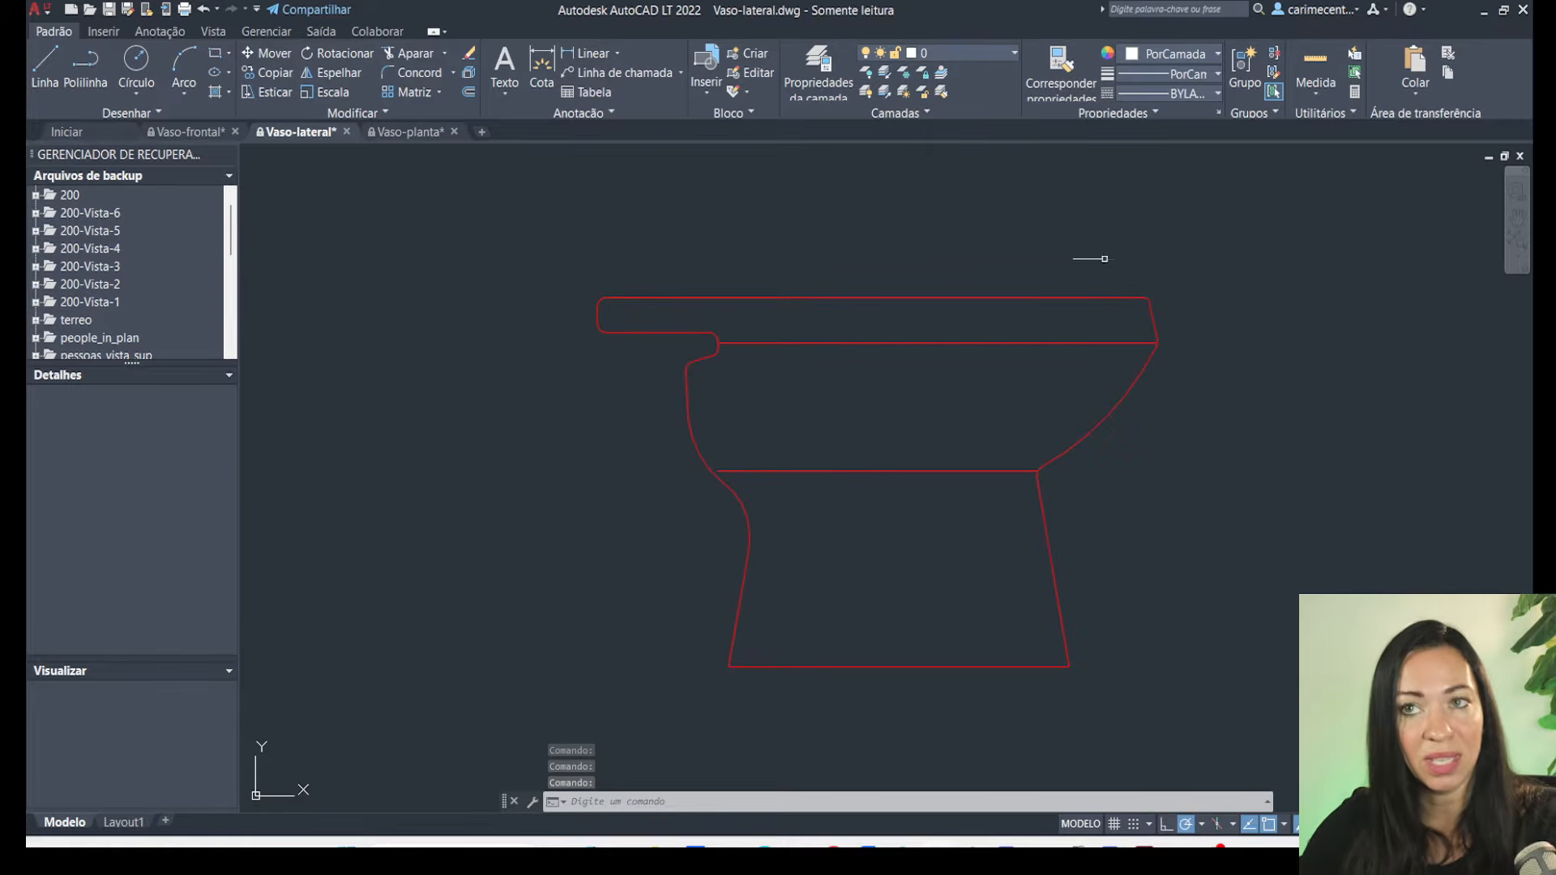
left_click(203, 132)
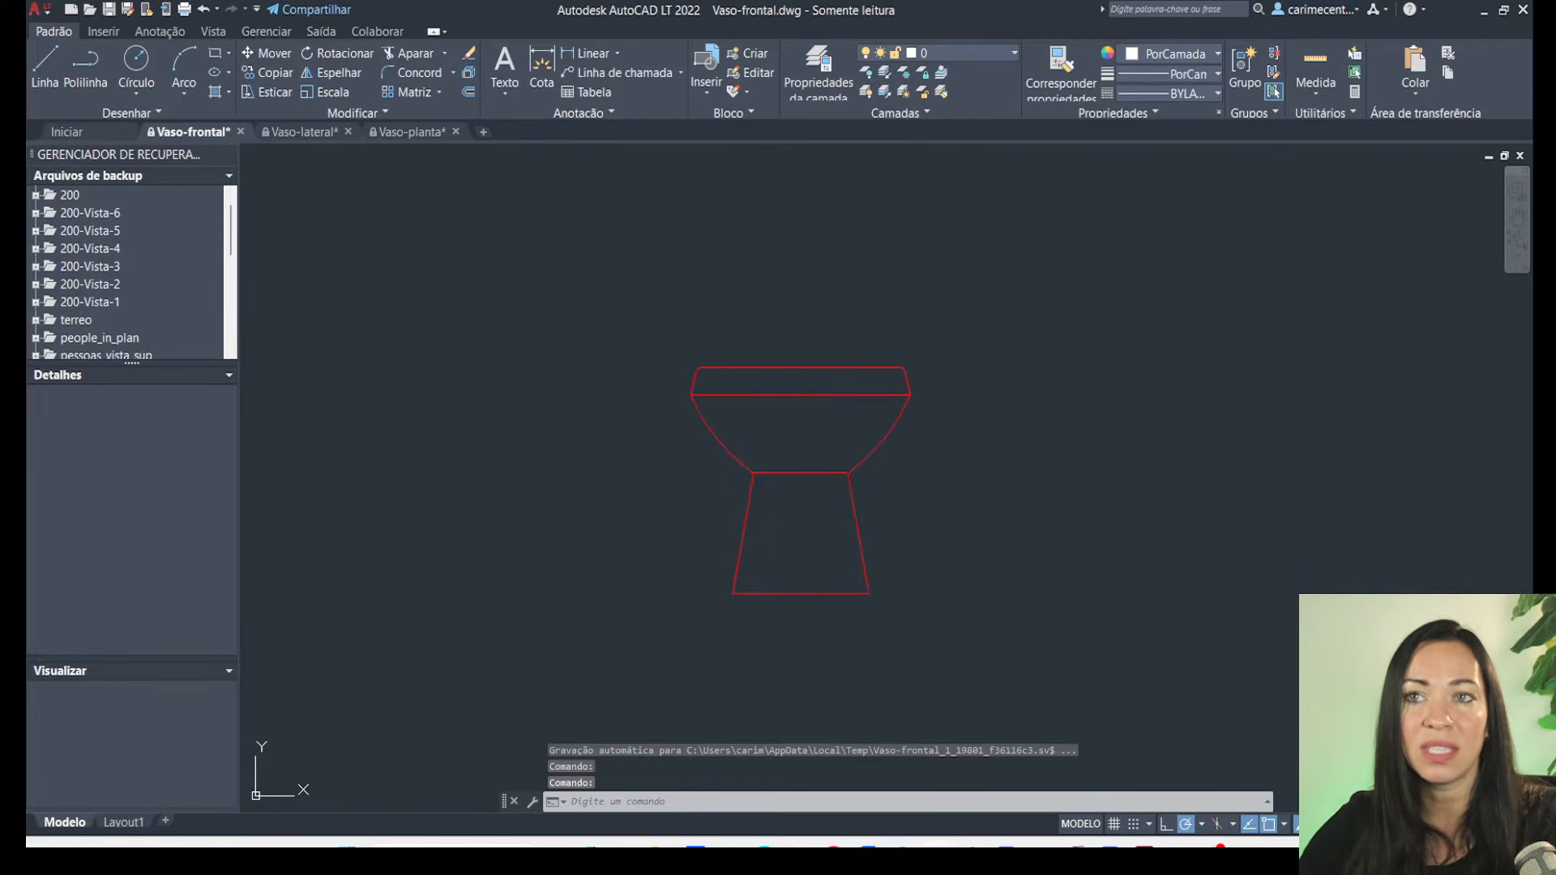
middle_click_drag(1039, 491, 1037, 487)
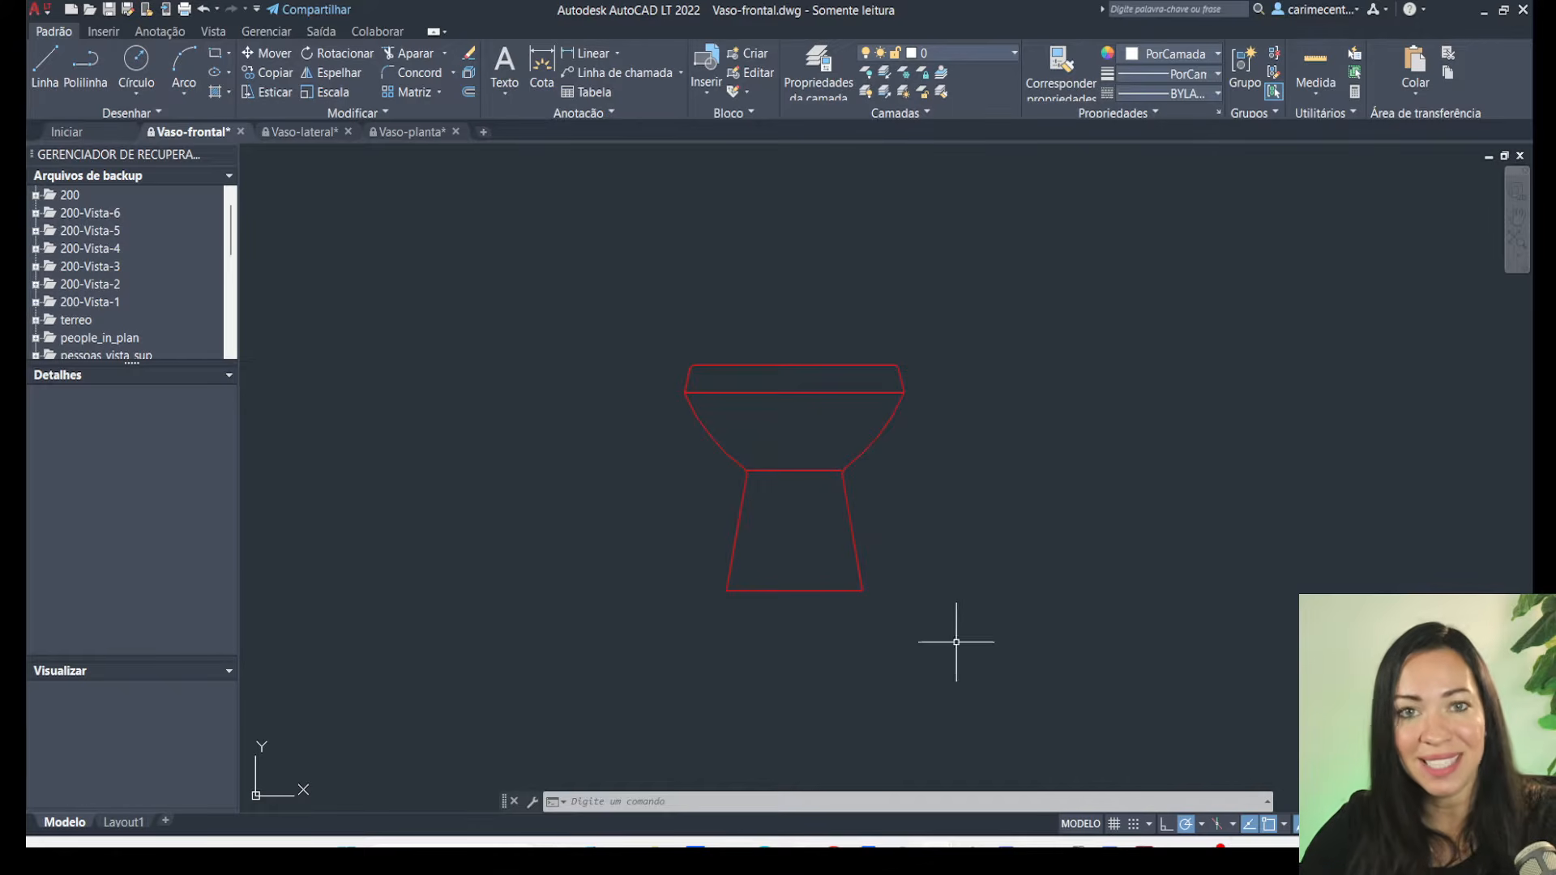
scroll(737, 616, "down", 2)
middle_click_drag(1038, 518, 1032, 528)
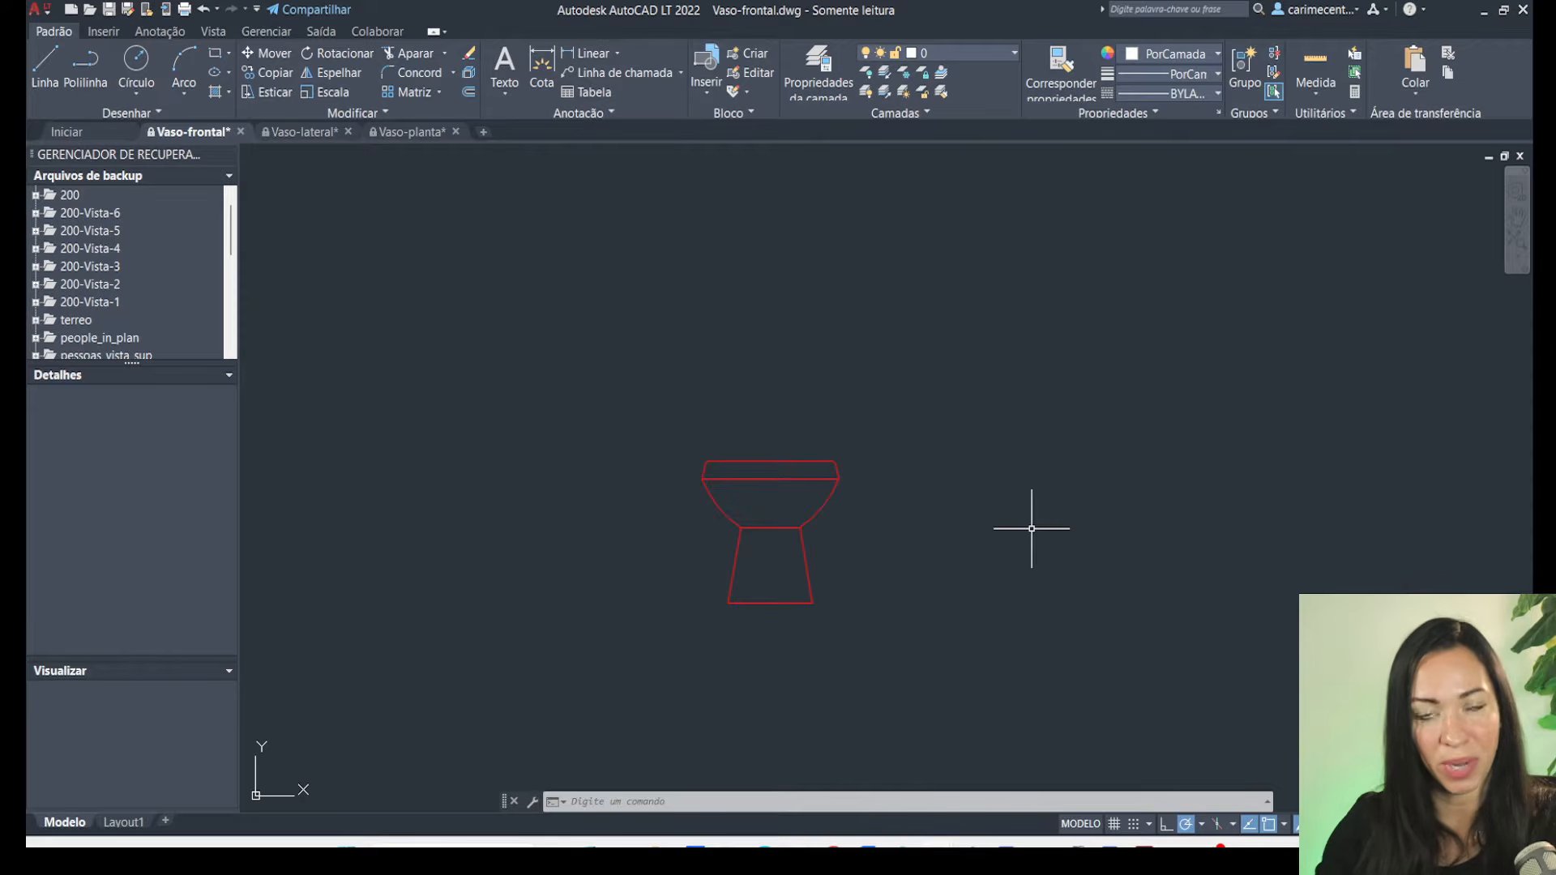
Measure the length of the toilet's top edge in the front view from endpoint to endpoint.
scroll(1140, 478, "up", 3)
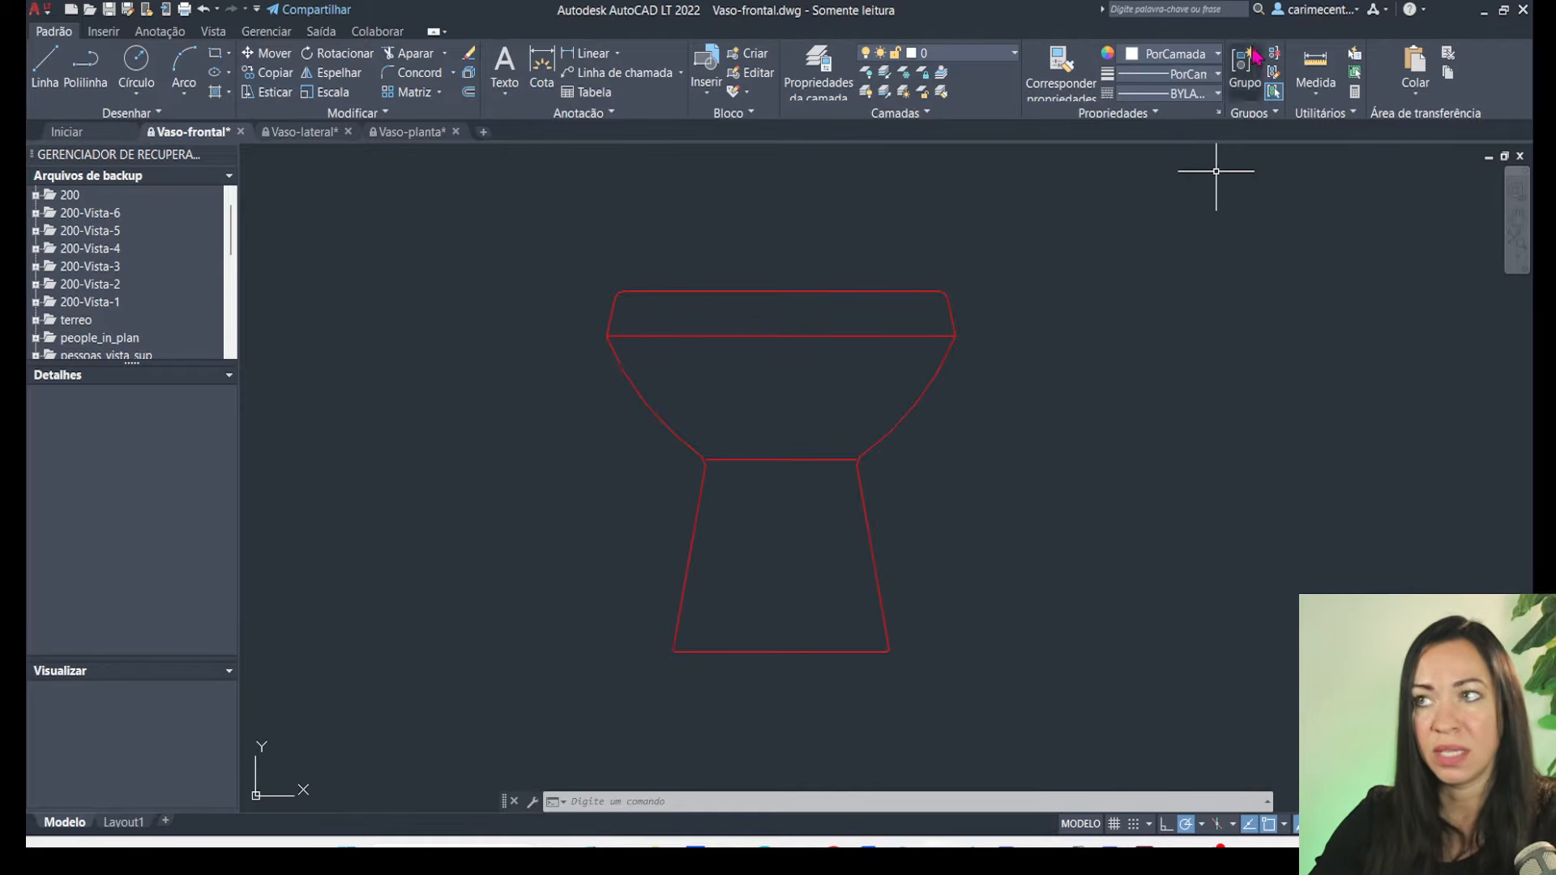
left_click(1326, 84)
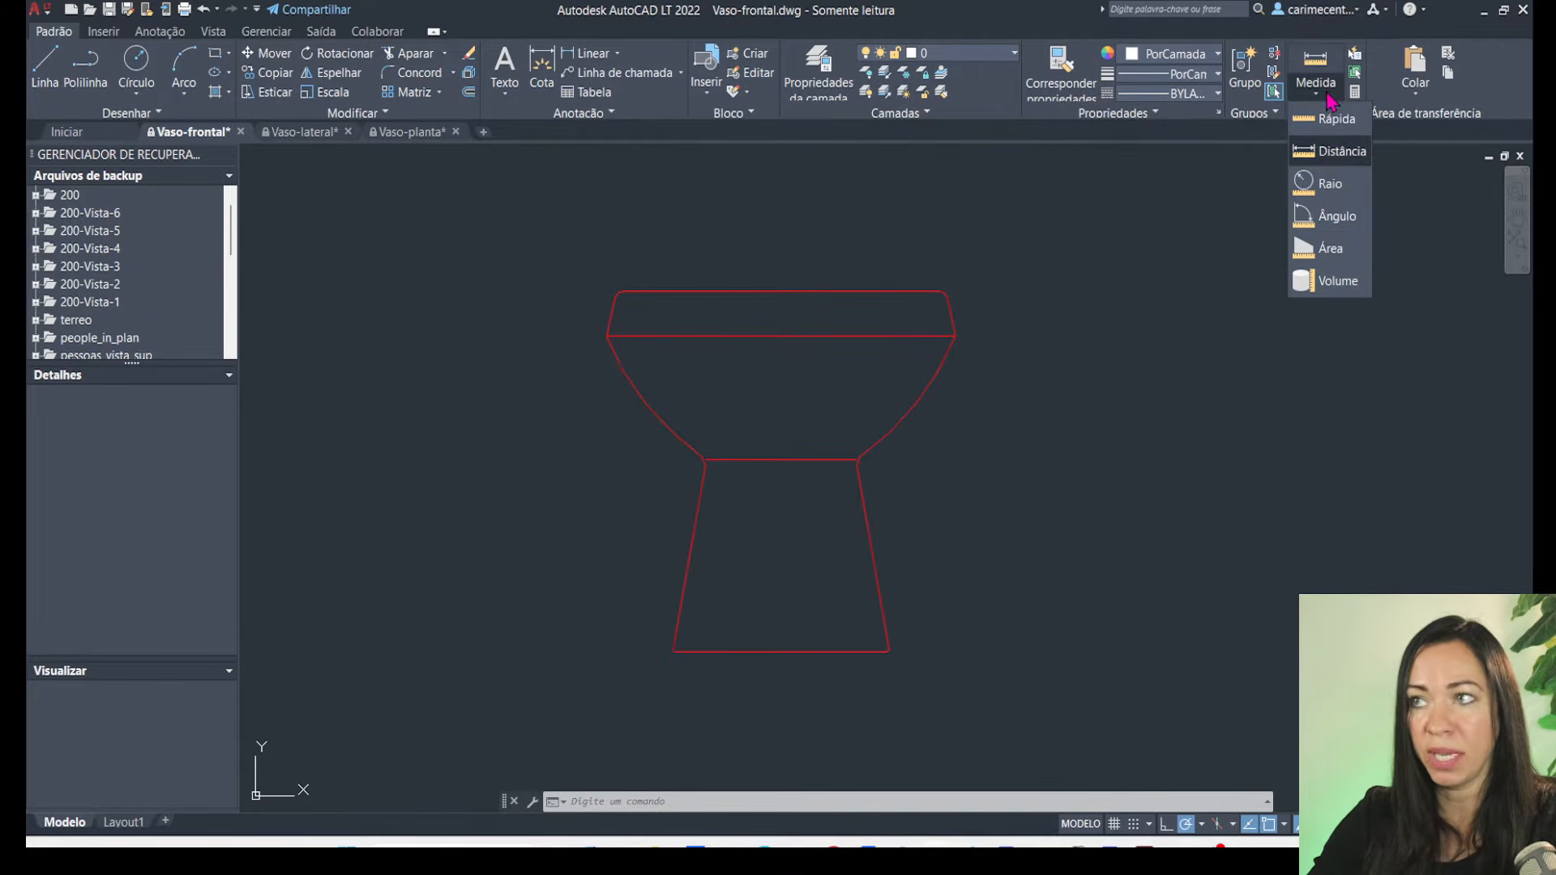
left_click(1333, 160)
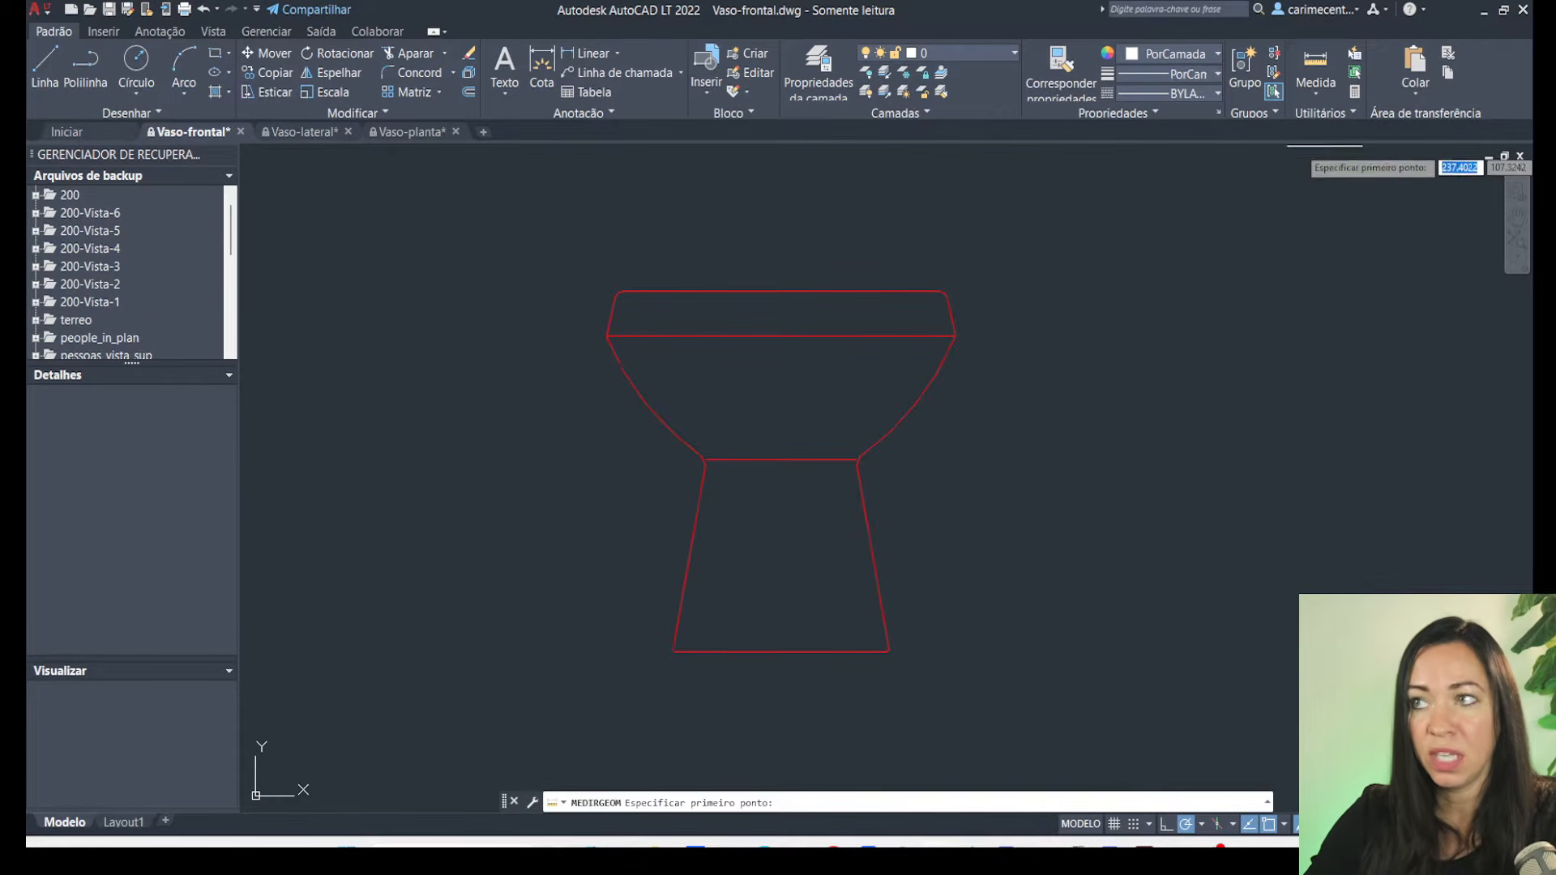
left_click(622, 291)
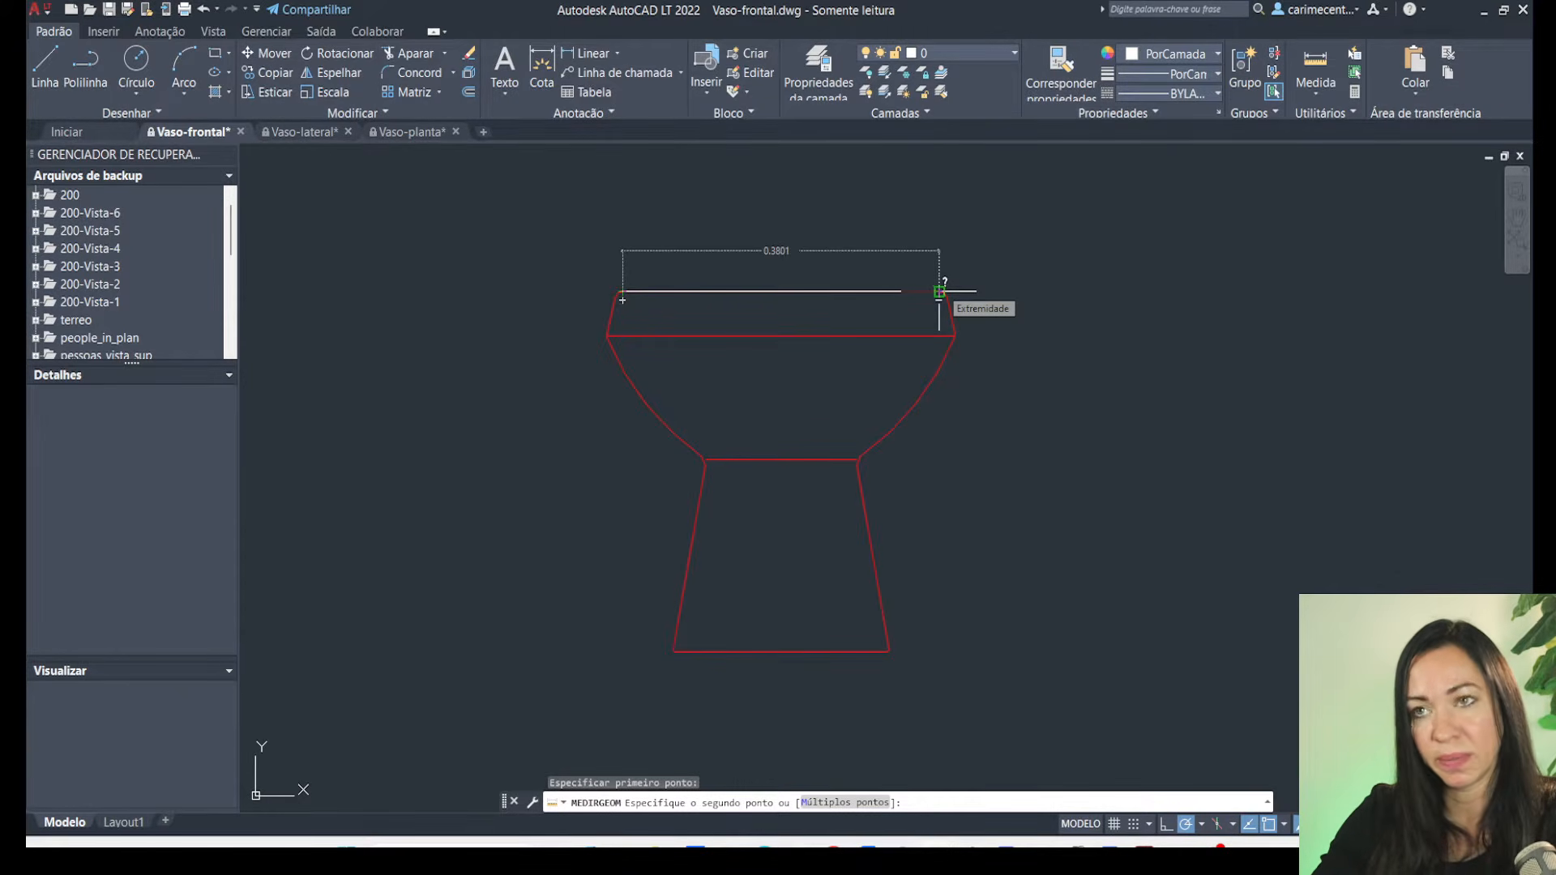
left_click(939, 291)
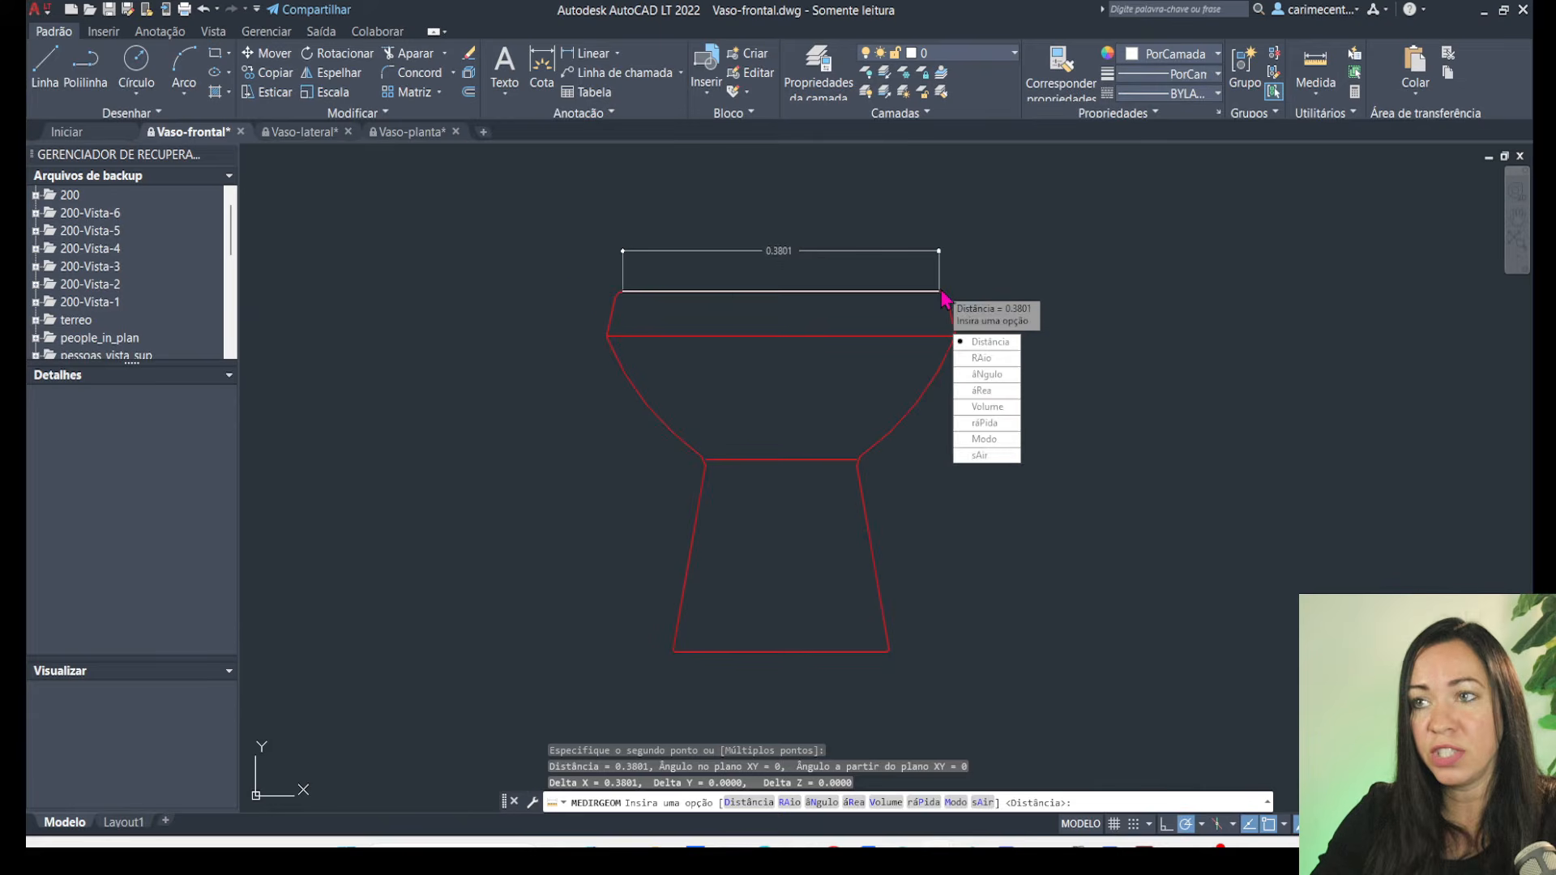
Start saving a copy of the front view drawing into a new desktop folder named "bloco dwg".
left_click(40, 10)
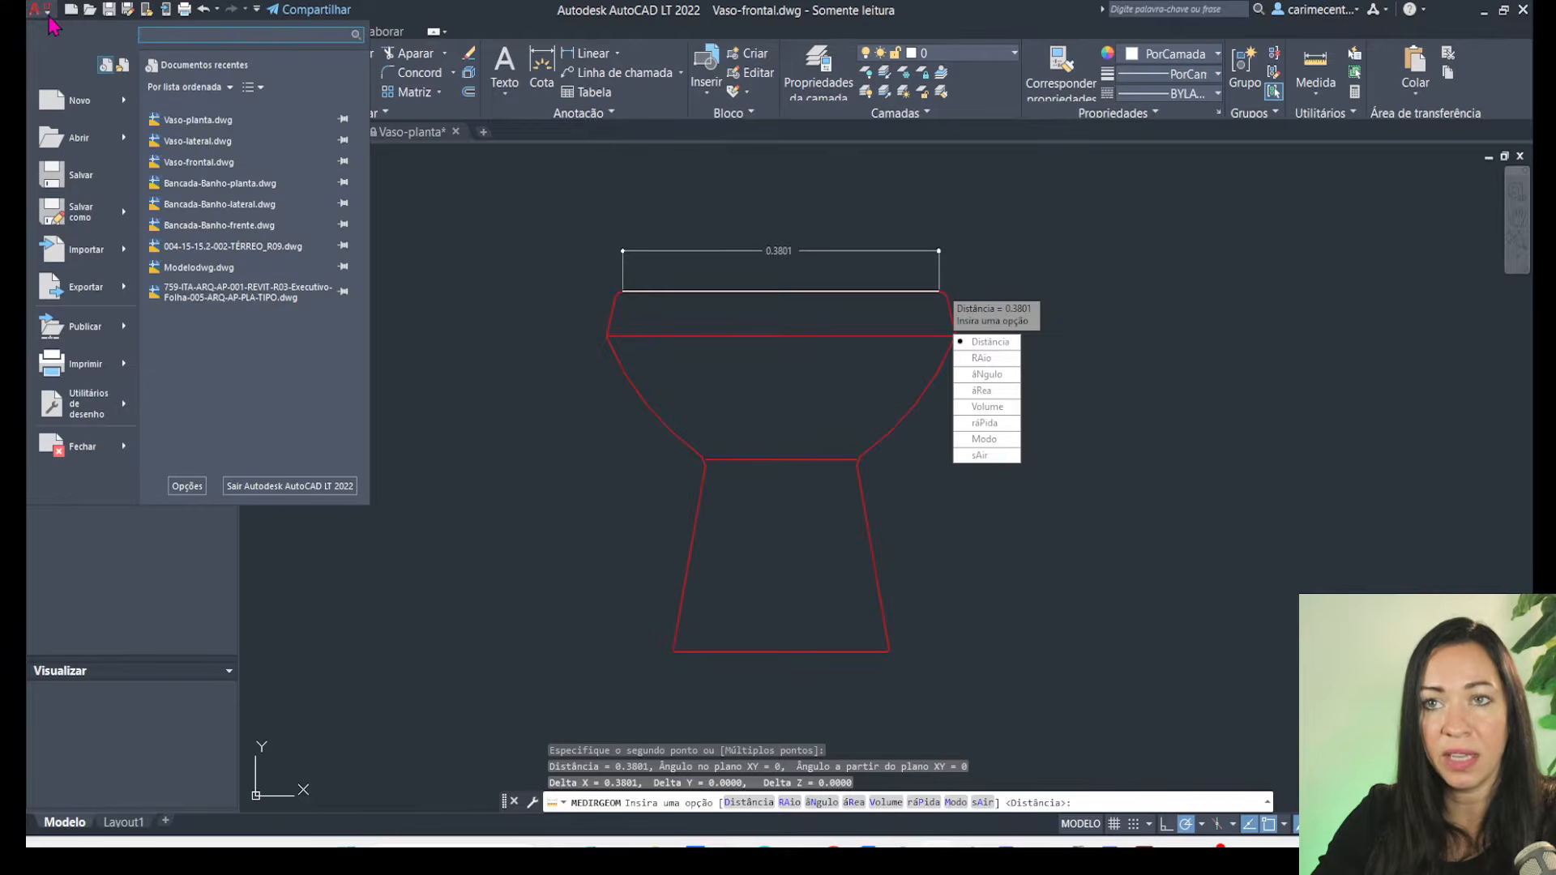
left_click(108, 216)
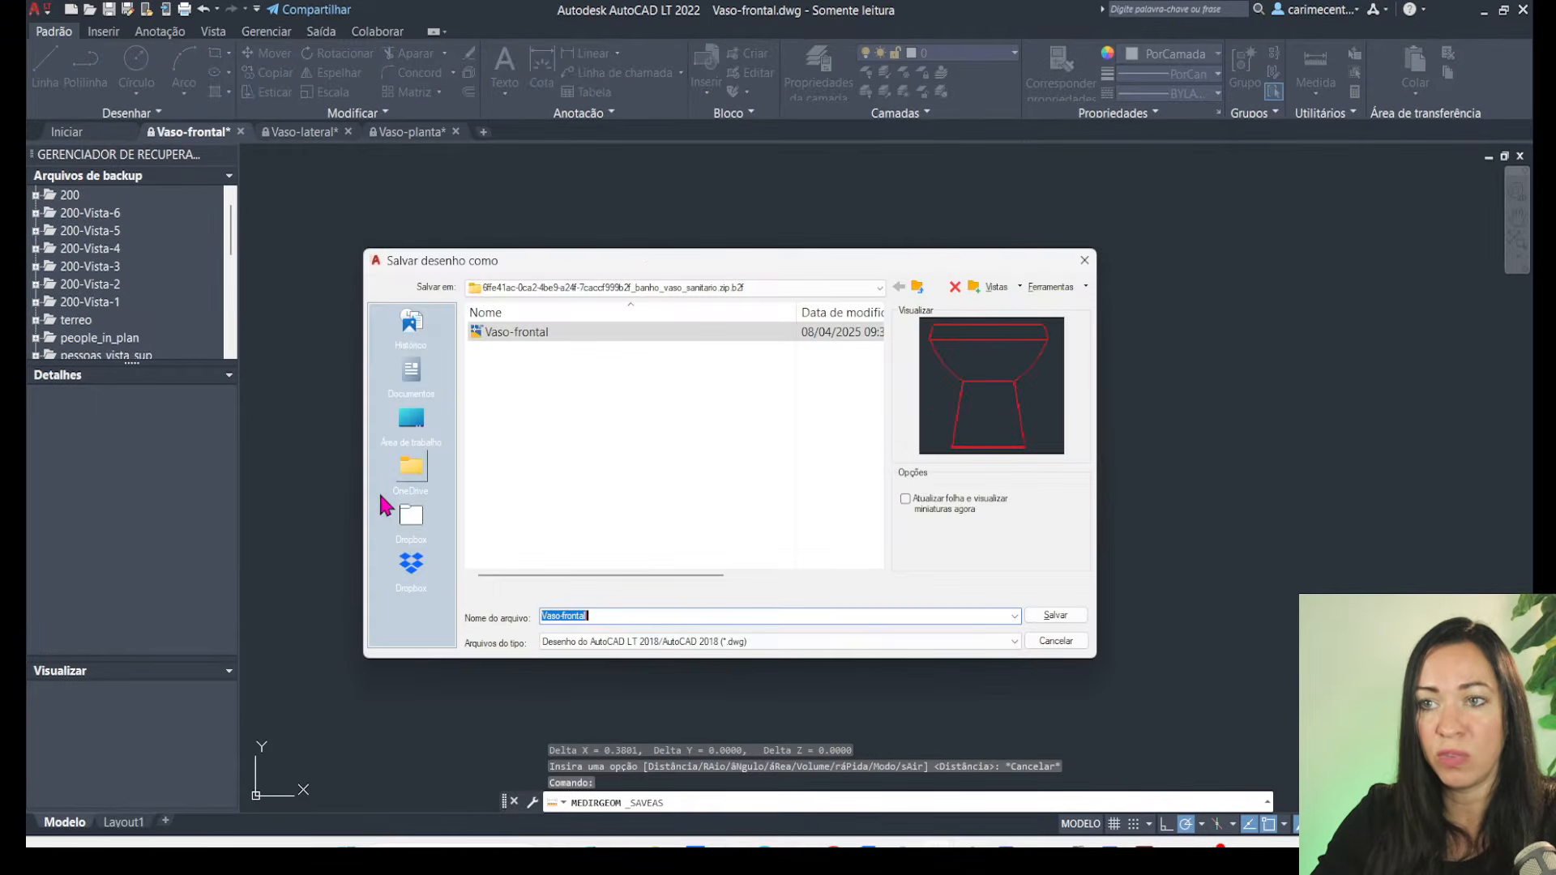
left_click(419, 536)
left_click(412, 418)
scroll(524, 456, "down", 5)
scroll(525, 455, "down", 2)
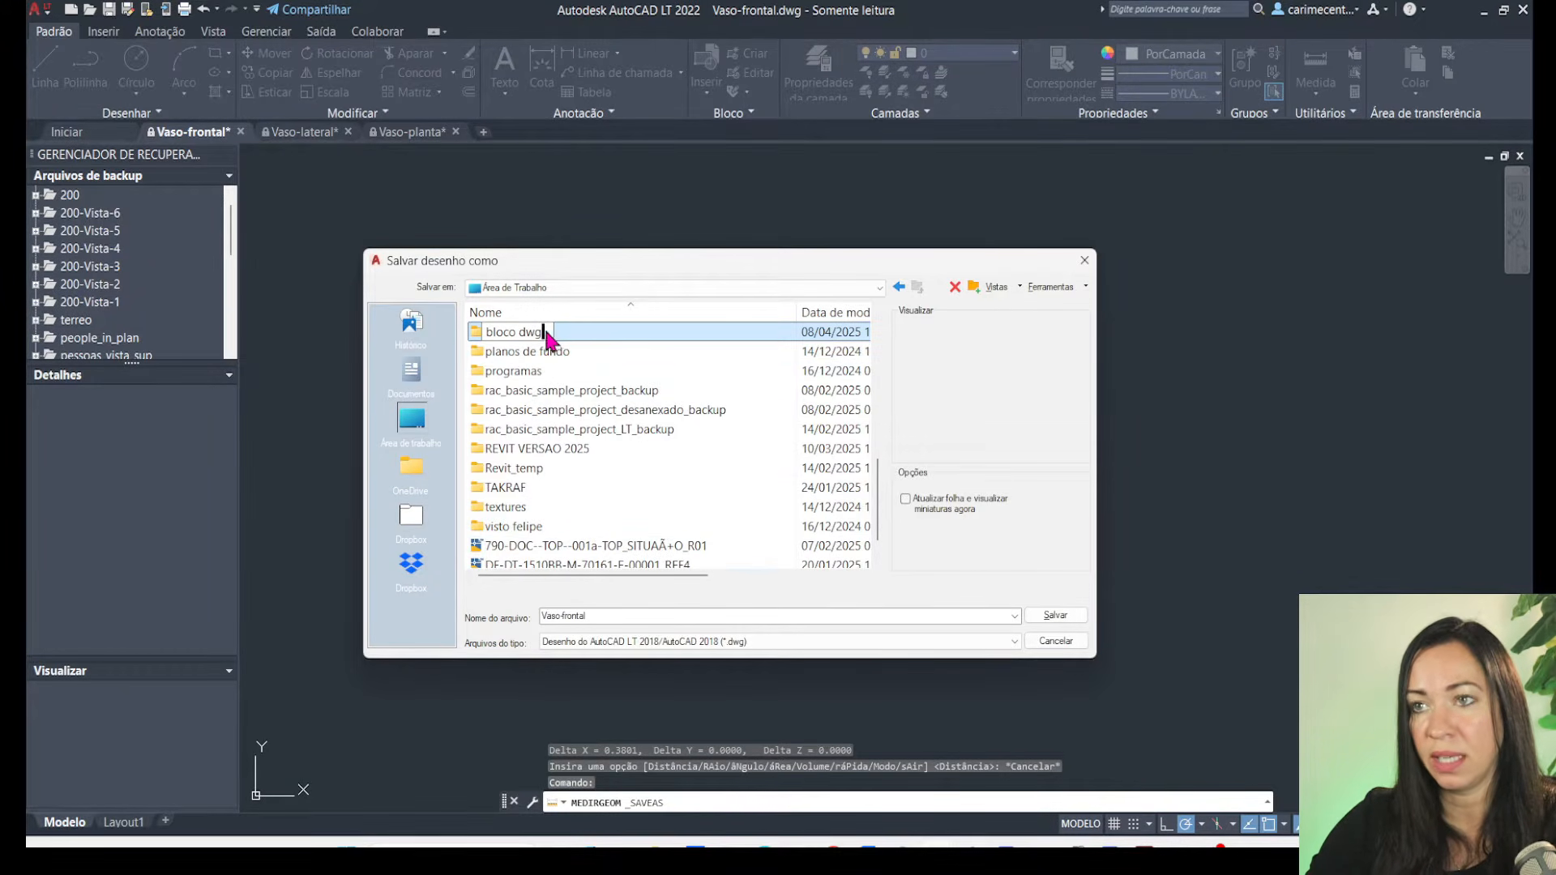
key("Return")
double_click(502, 332)
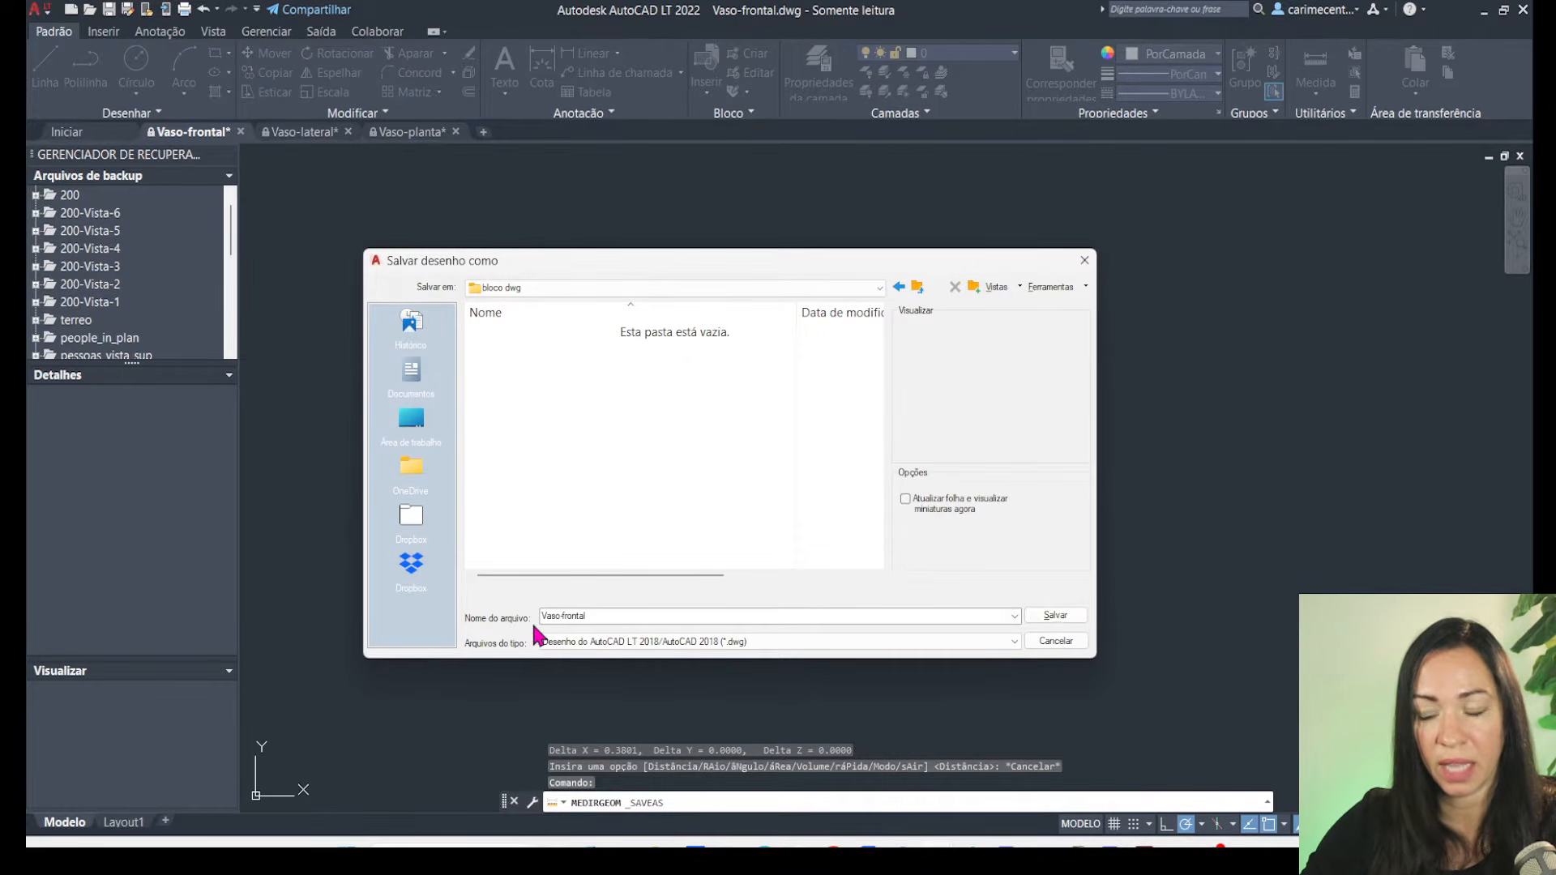
Save the Vaso-frontal copy in the AutoCAD 2013/LT2013 (*.dwg) format.
left_click(619, 646)
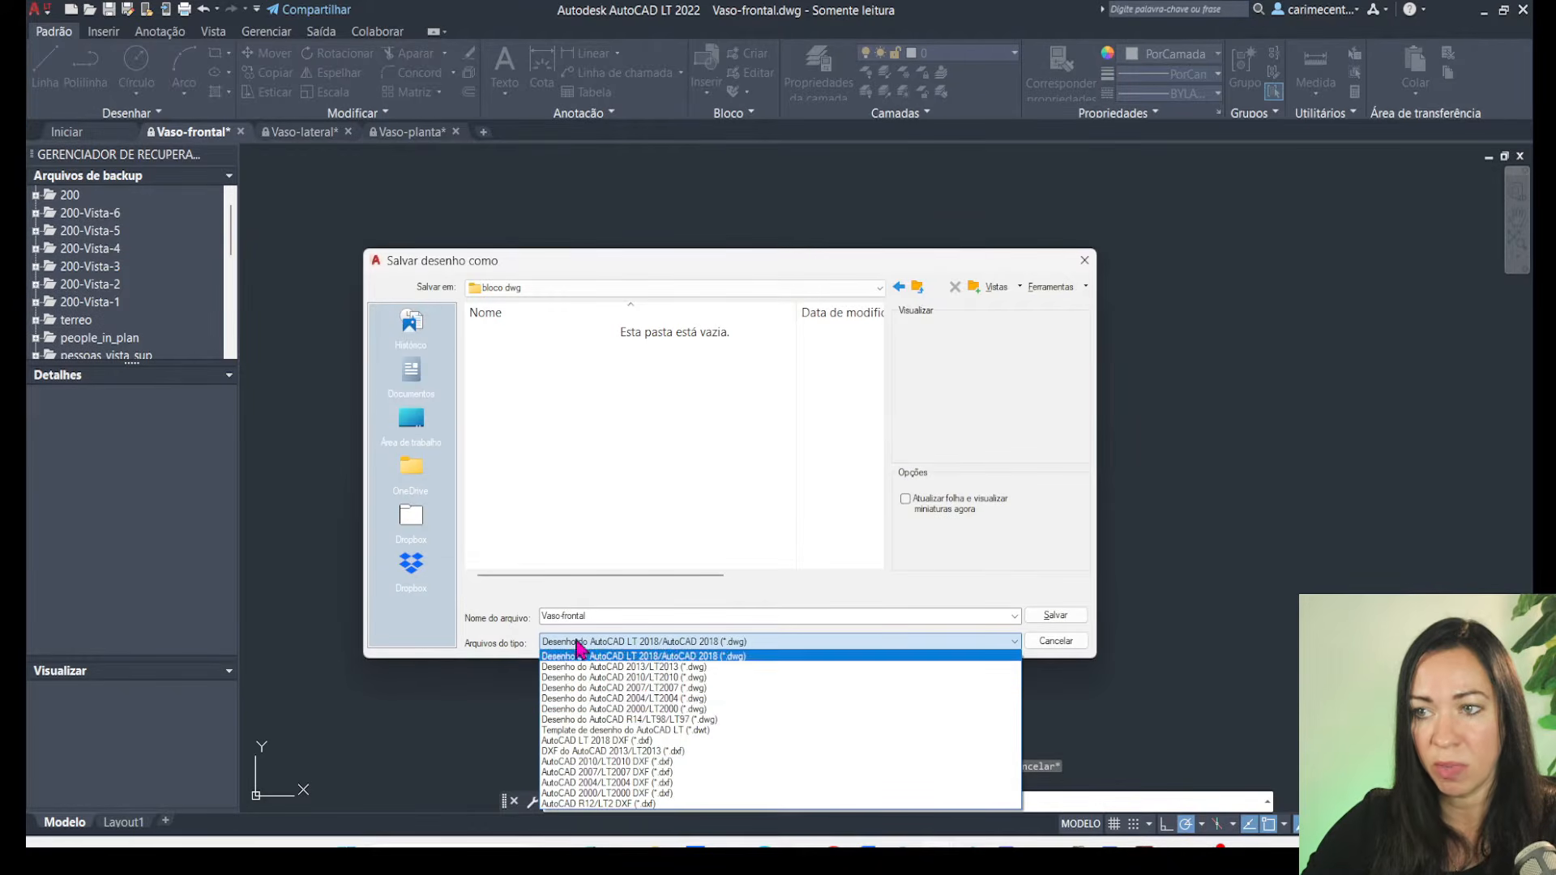
left_click(603, 667)
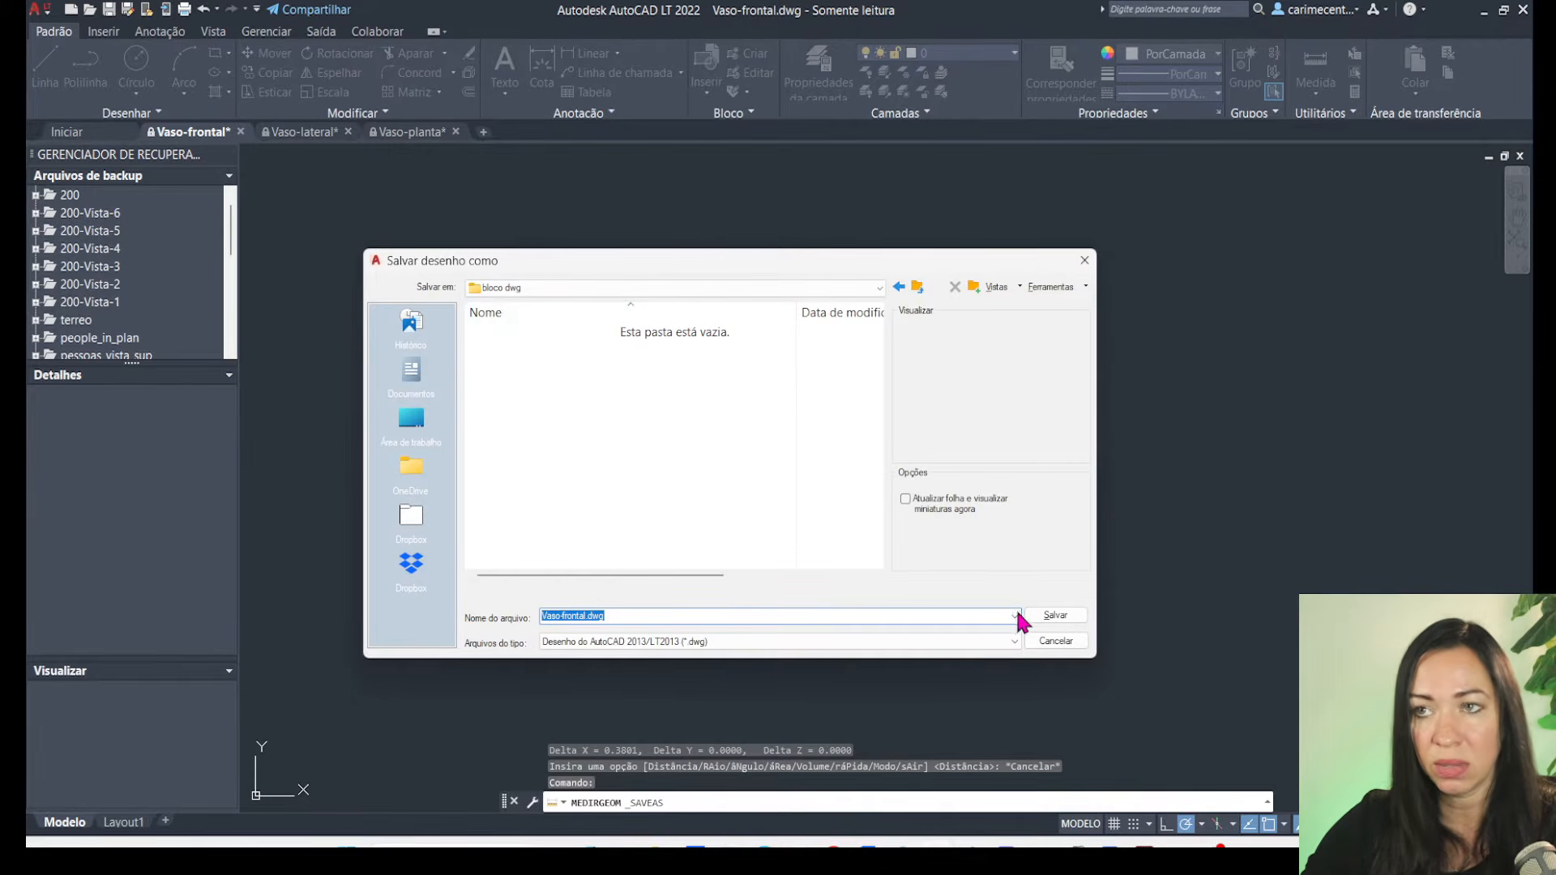
left_click(1051, 621)
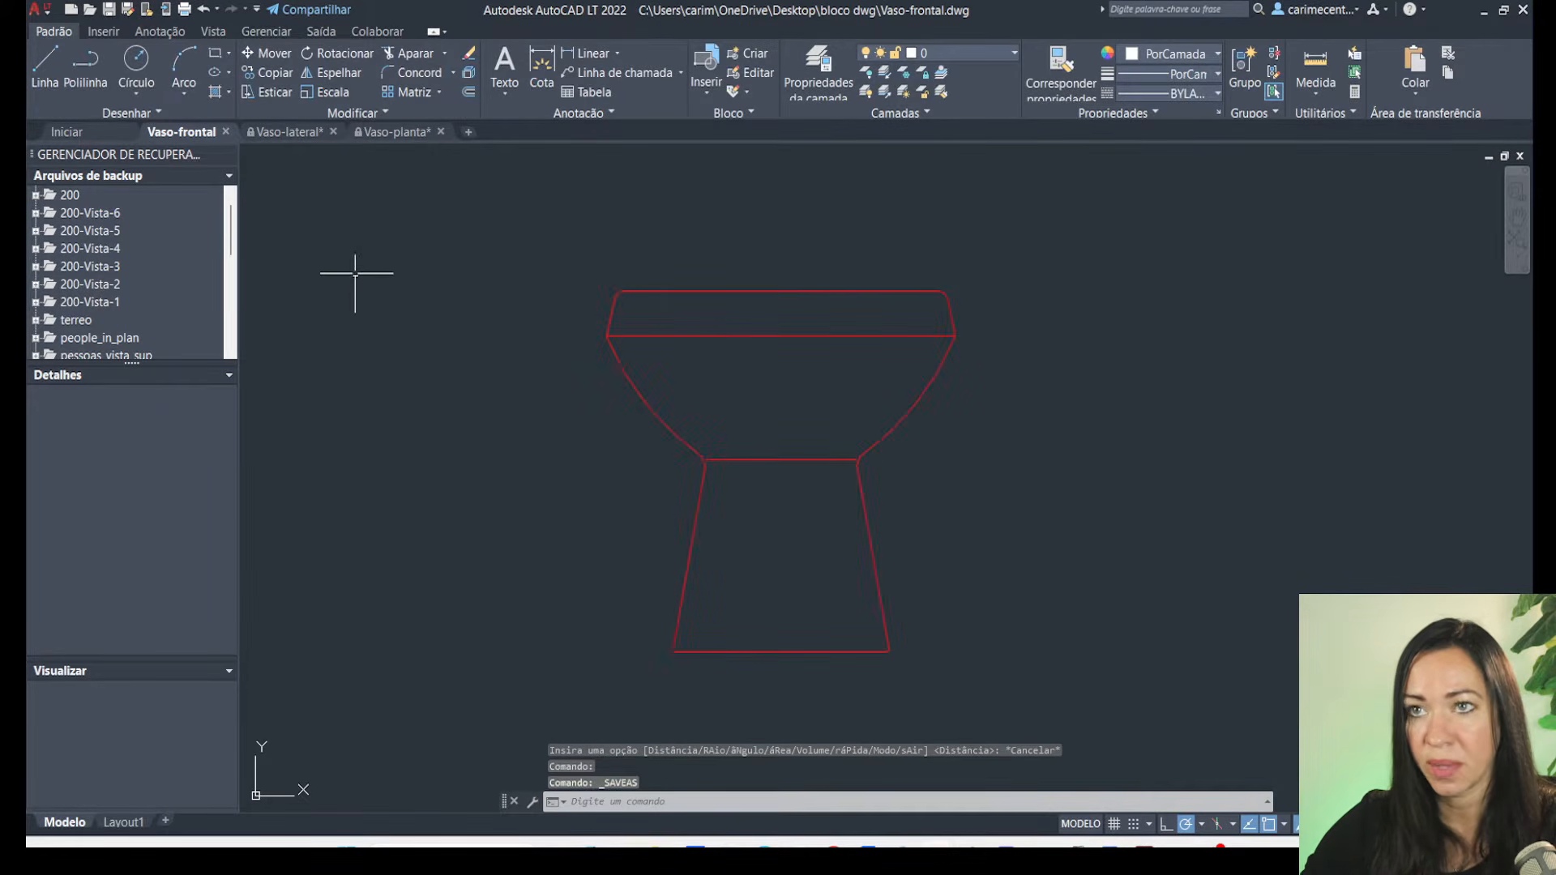
Save a copy of the side view drawing Vaso-lateral in the desktop folder "bloco dwg".
left_click(287, 138)
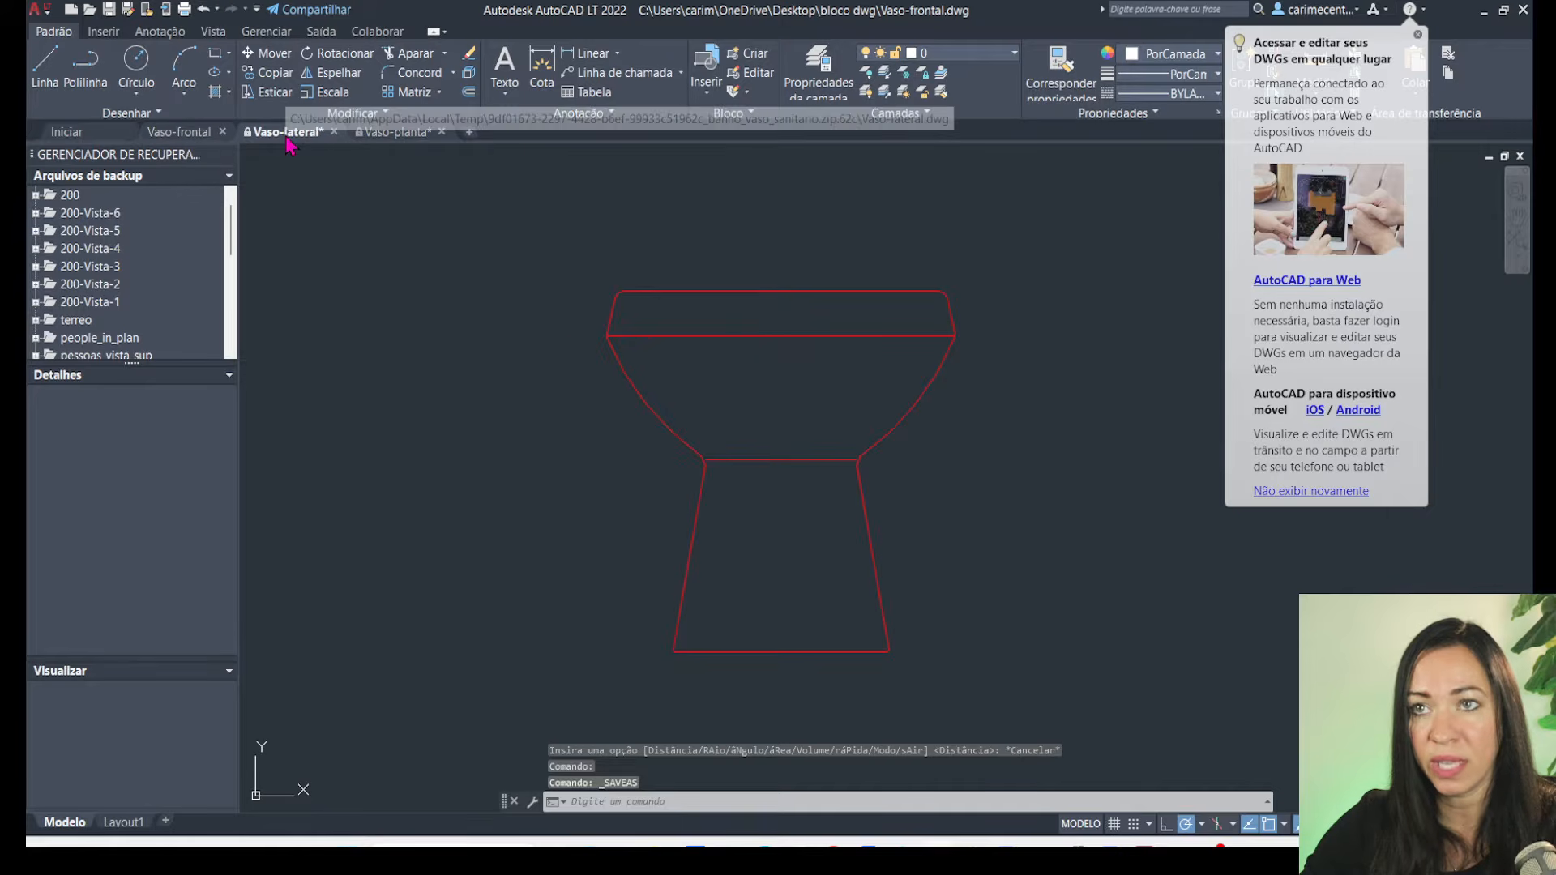
middle_click_drag(818, 310, 775, 320)
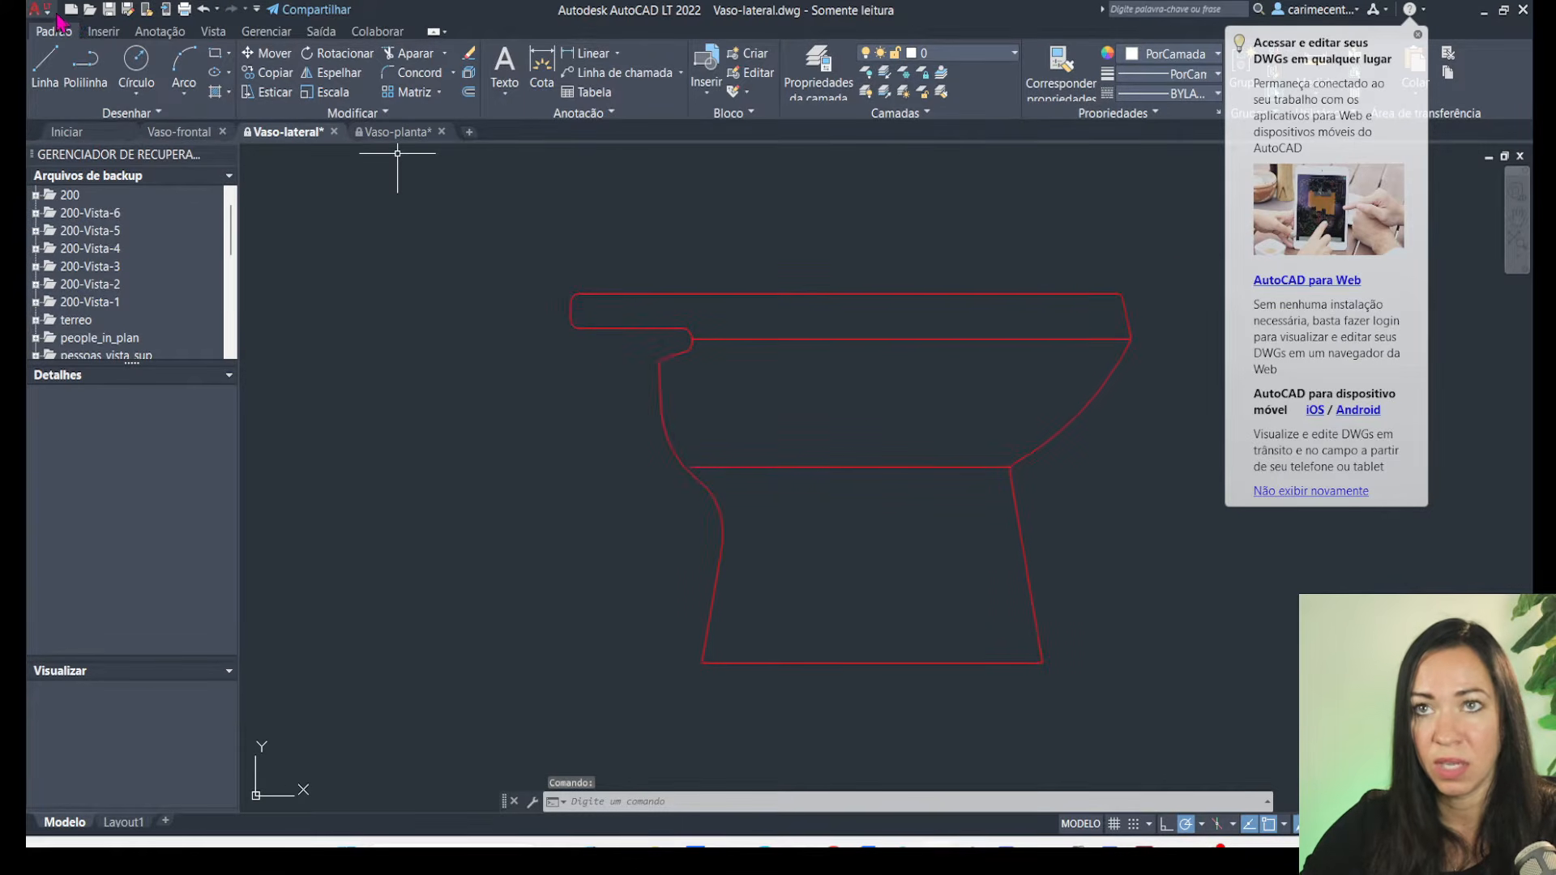
left_click(47, 11)
left_click(102, 213)
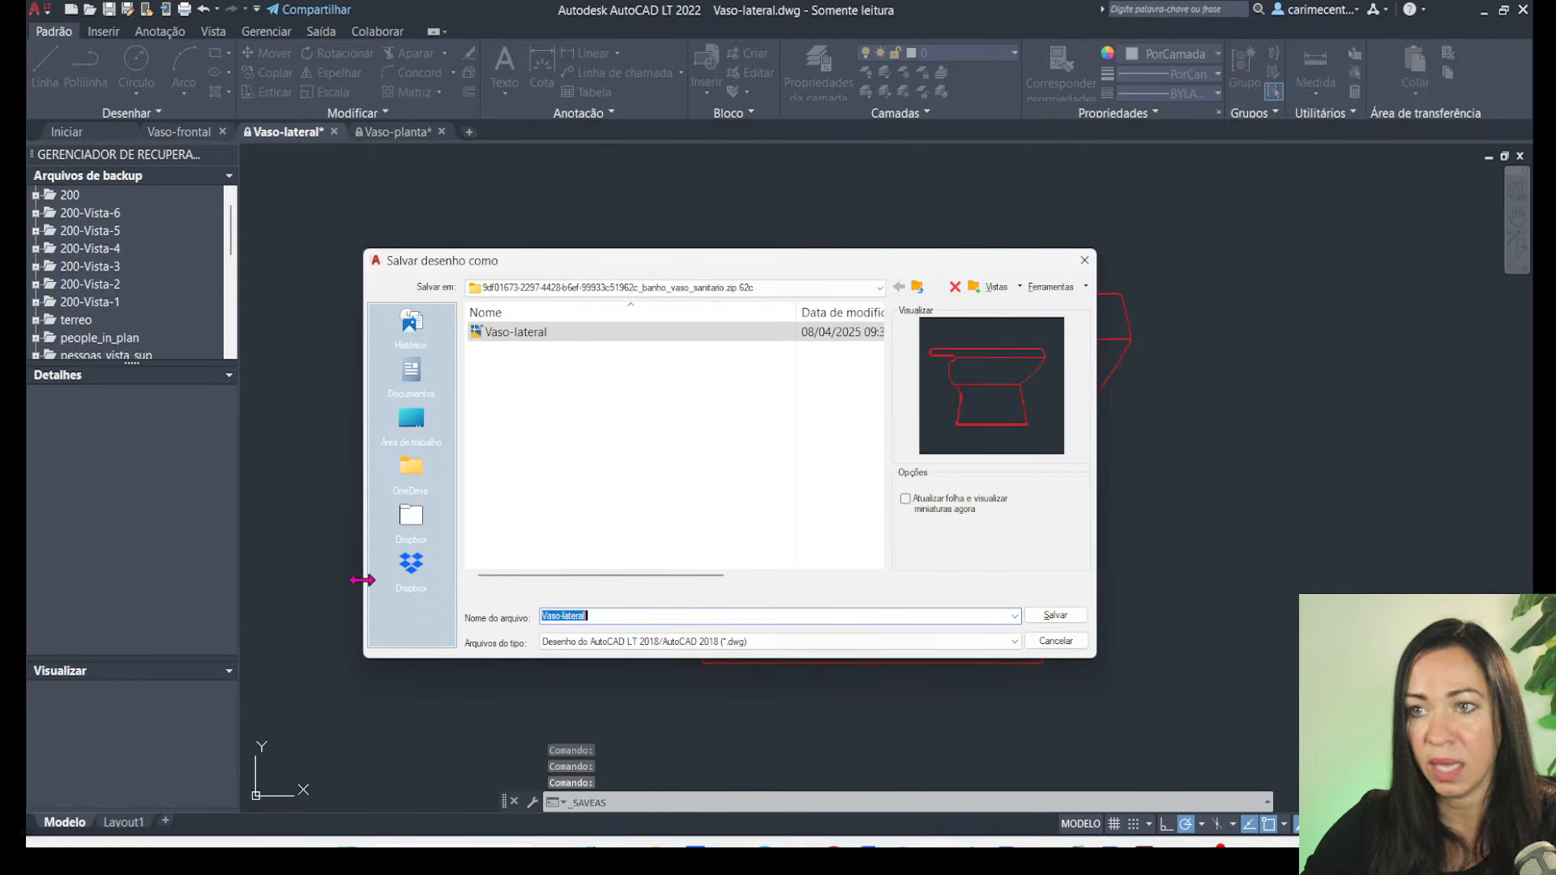
left_click(410, 418)
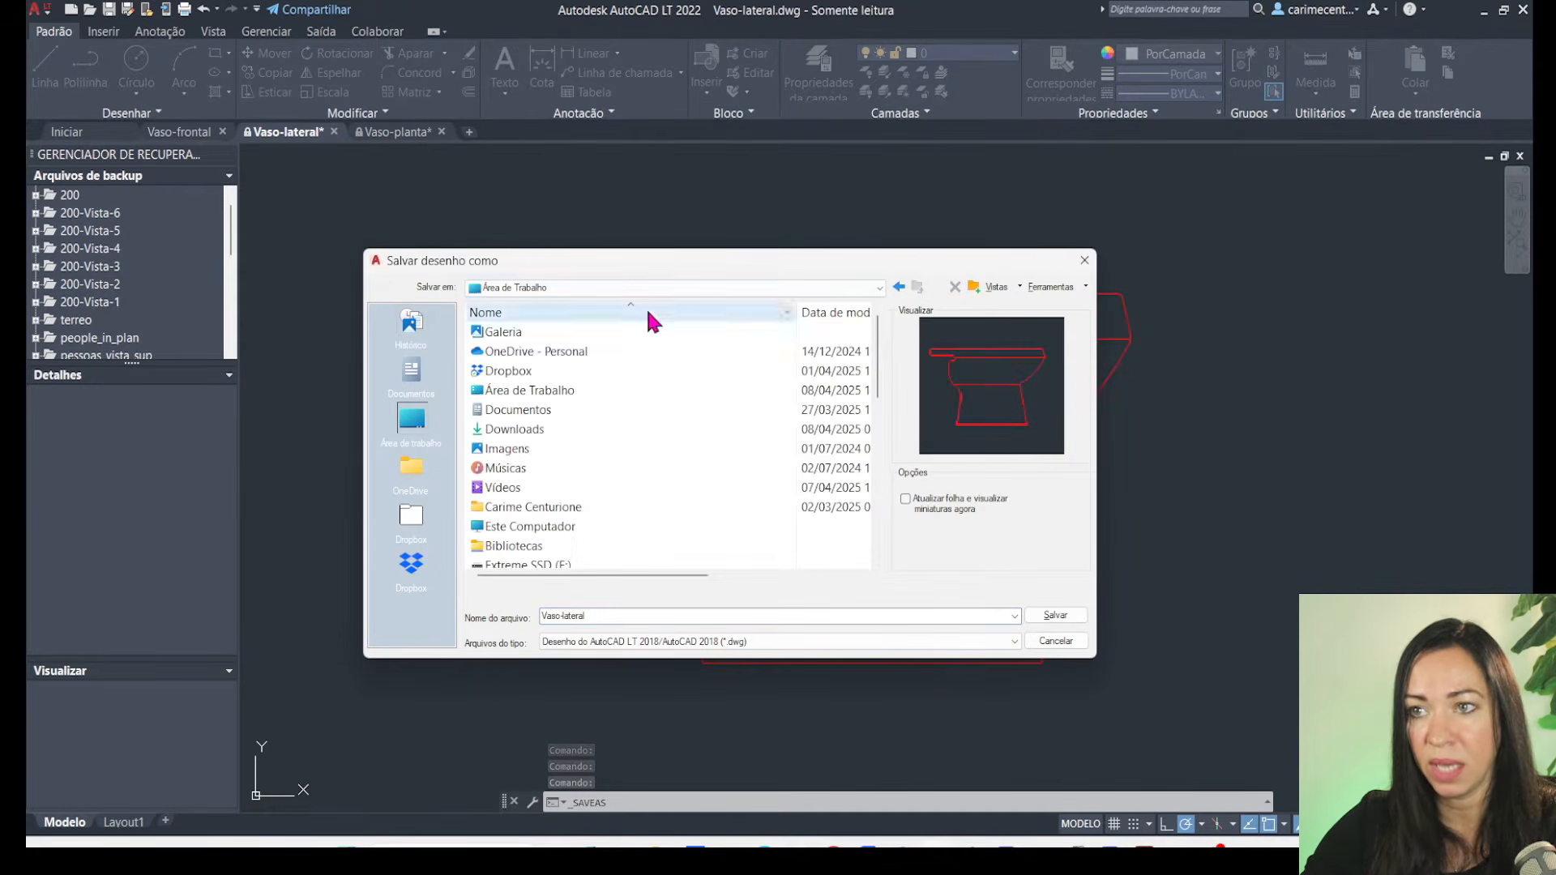
double_click(530, 448)
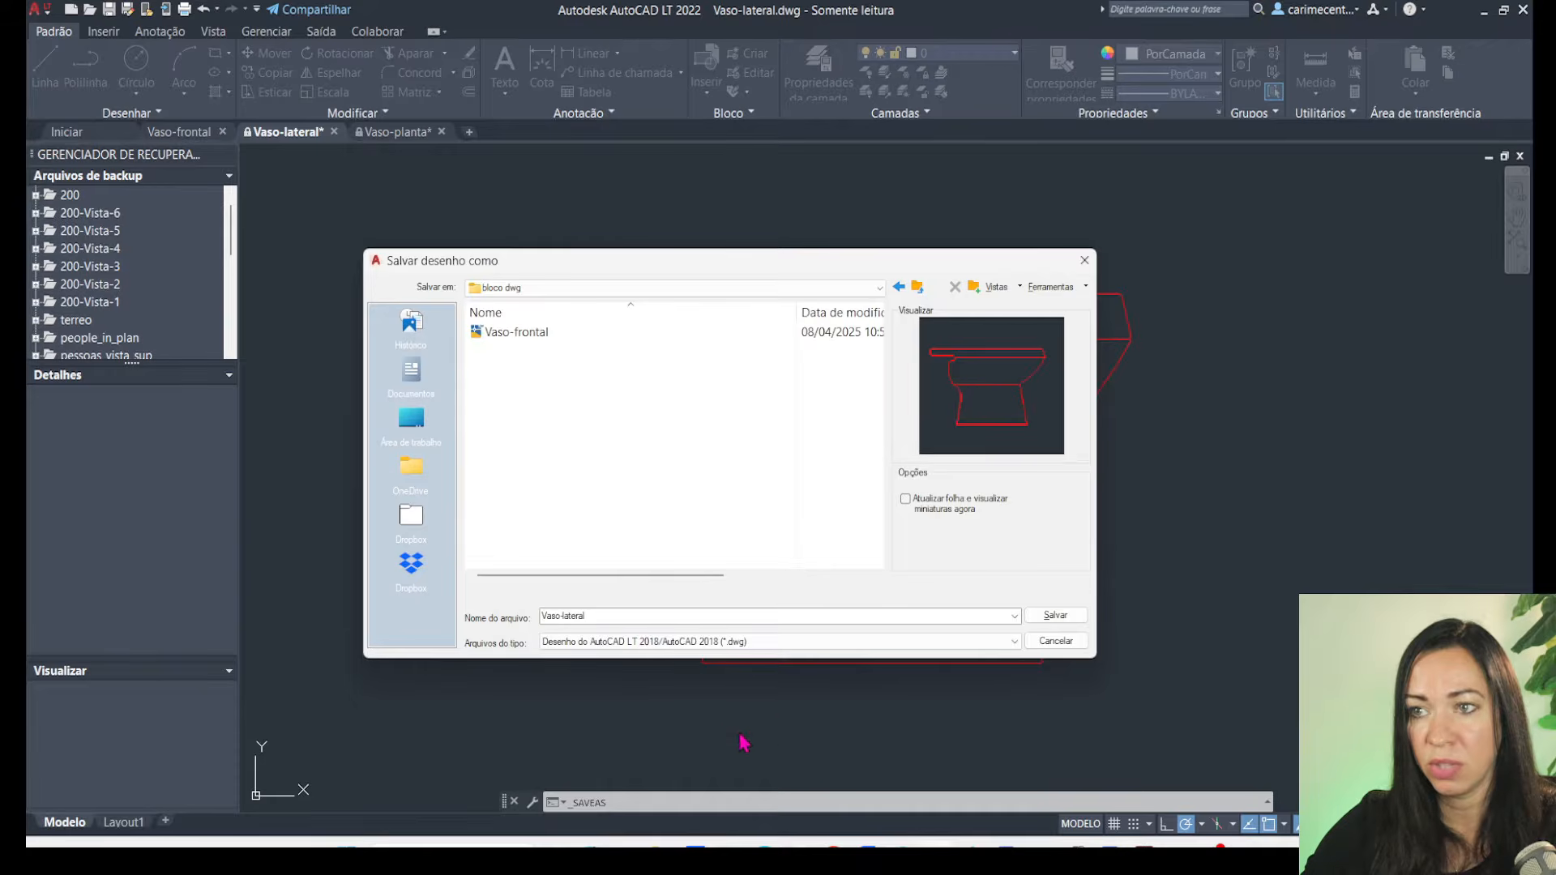
left_click(1050, 618)
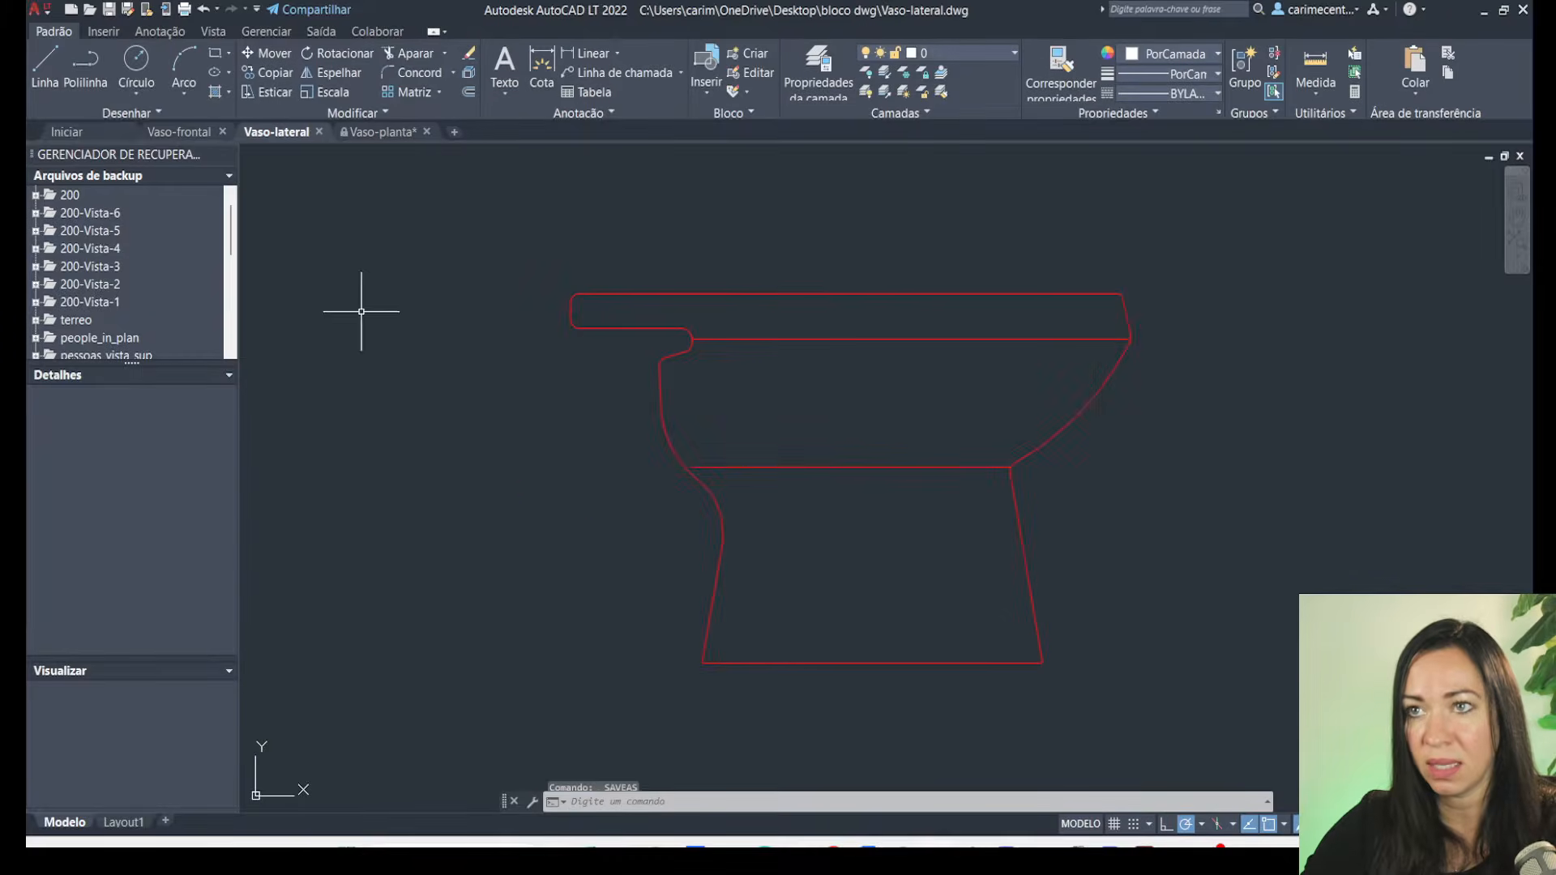
Save a copy of the plan view drawing Vaso-planta in the desktop folder "bloco dwg".
left_click(380, 131)
left_click(36, 9)
left_click(97, 214)
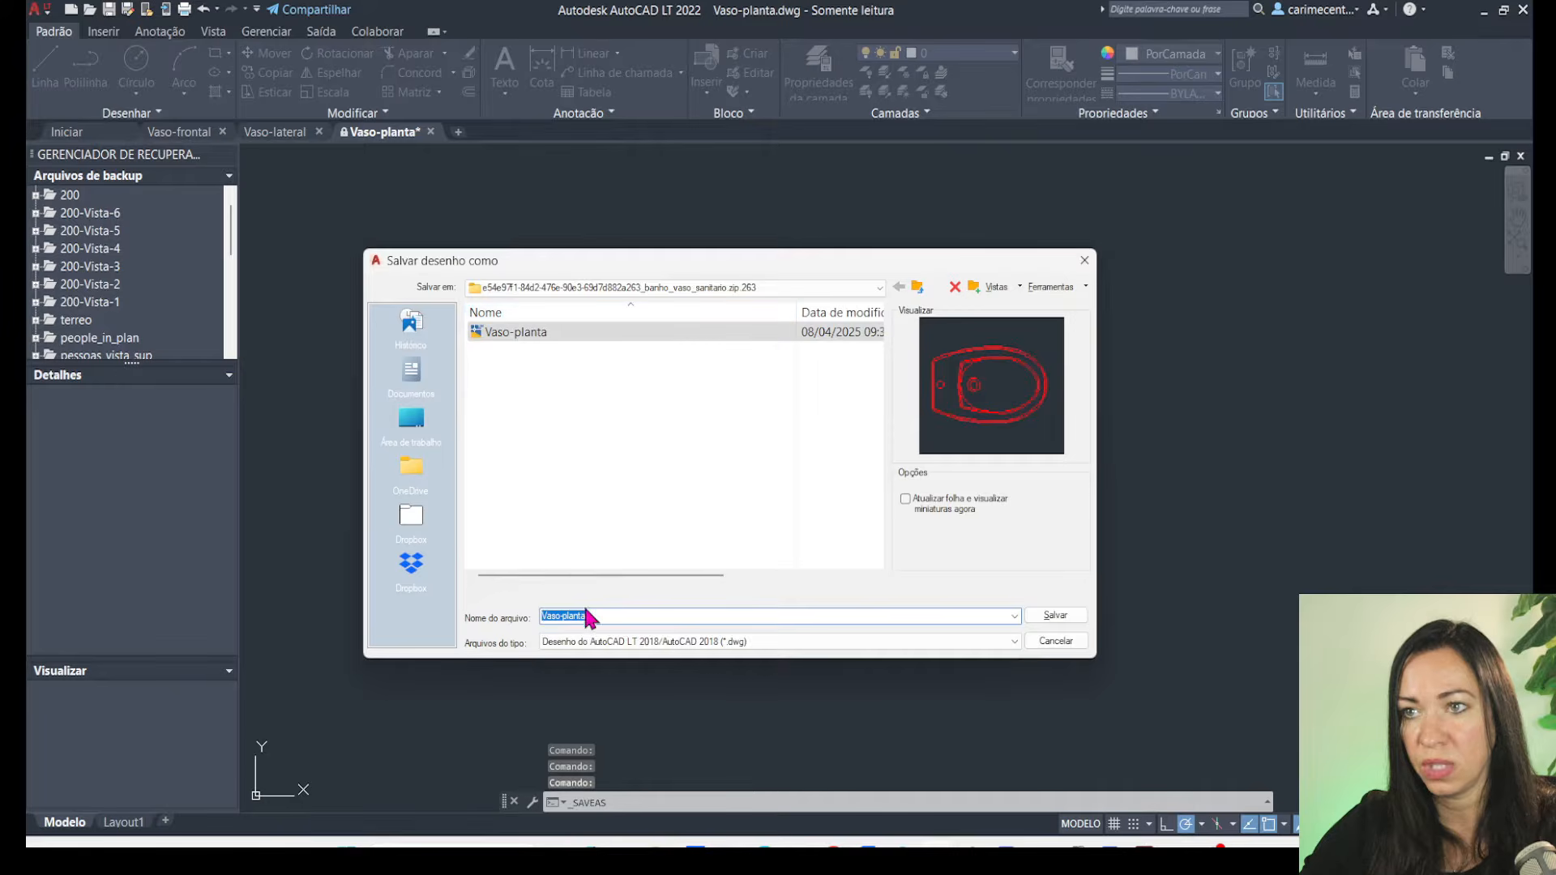
left_click(411, 423)
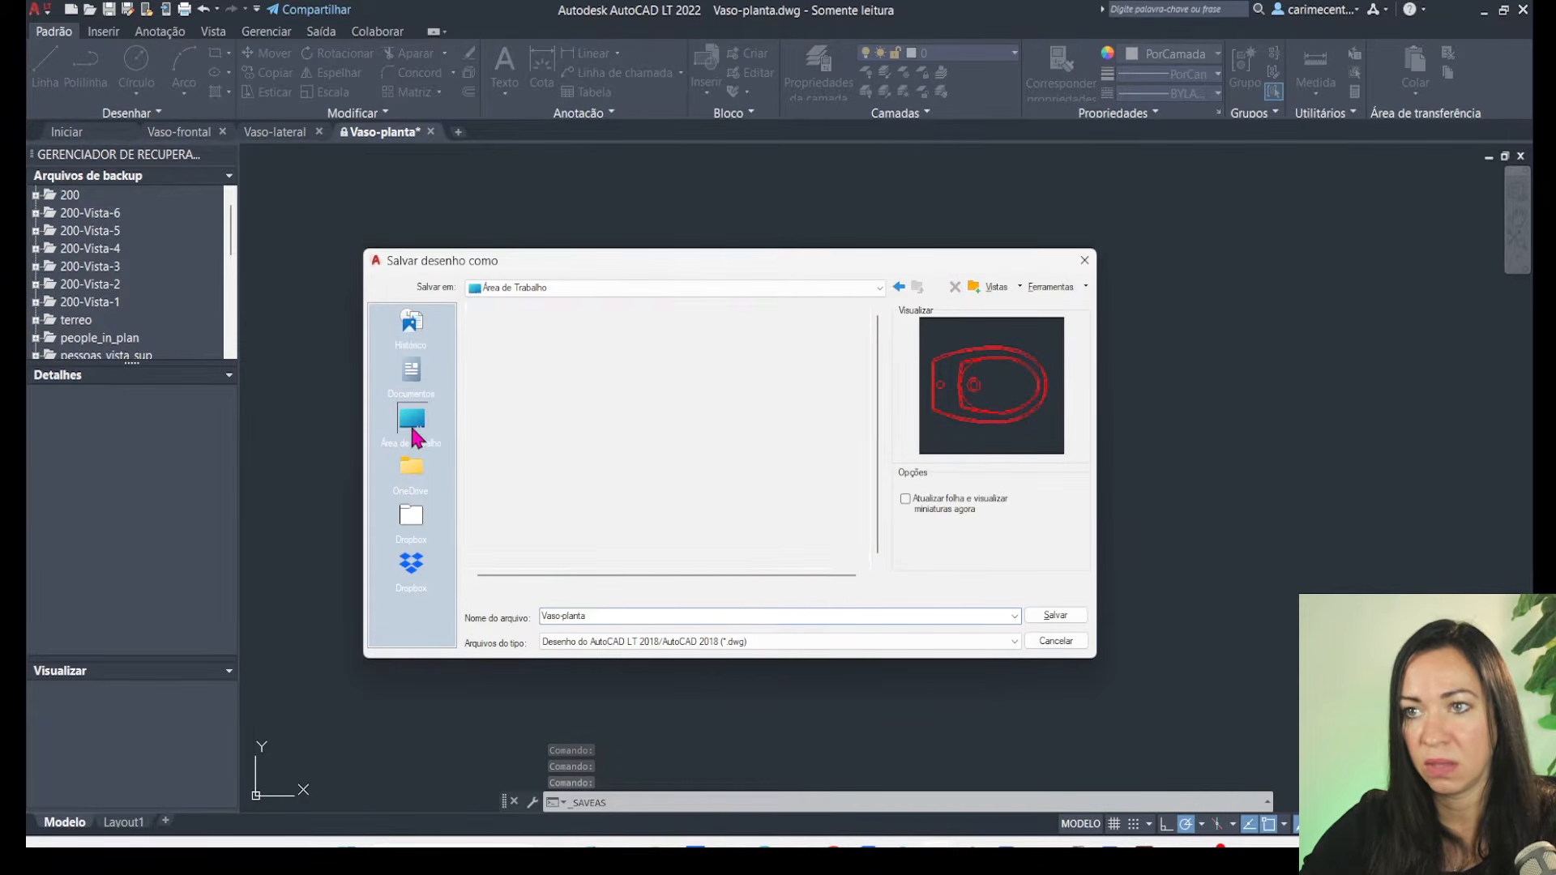
scroll(564, 501, "down", 3)
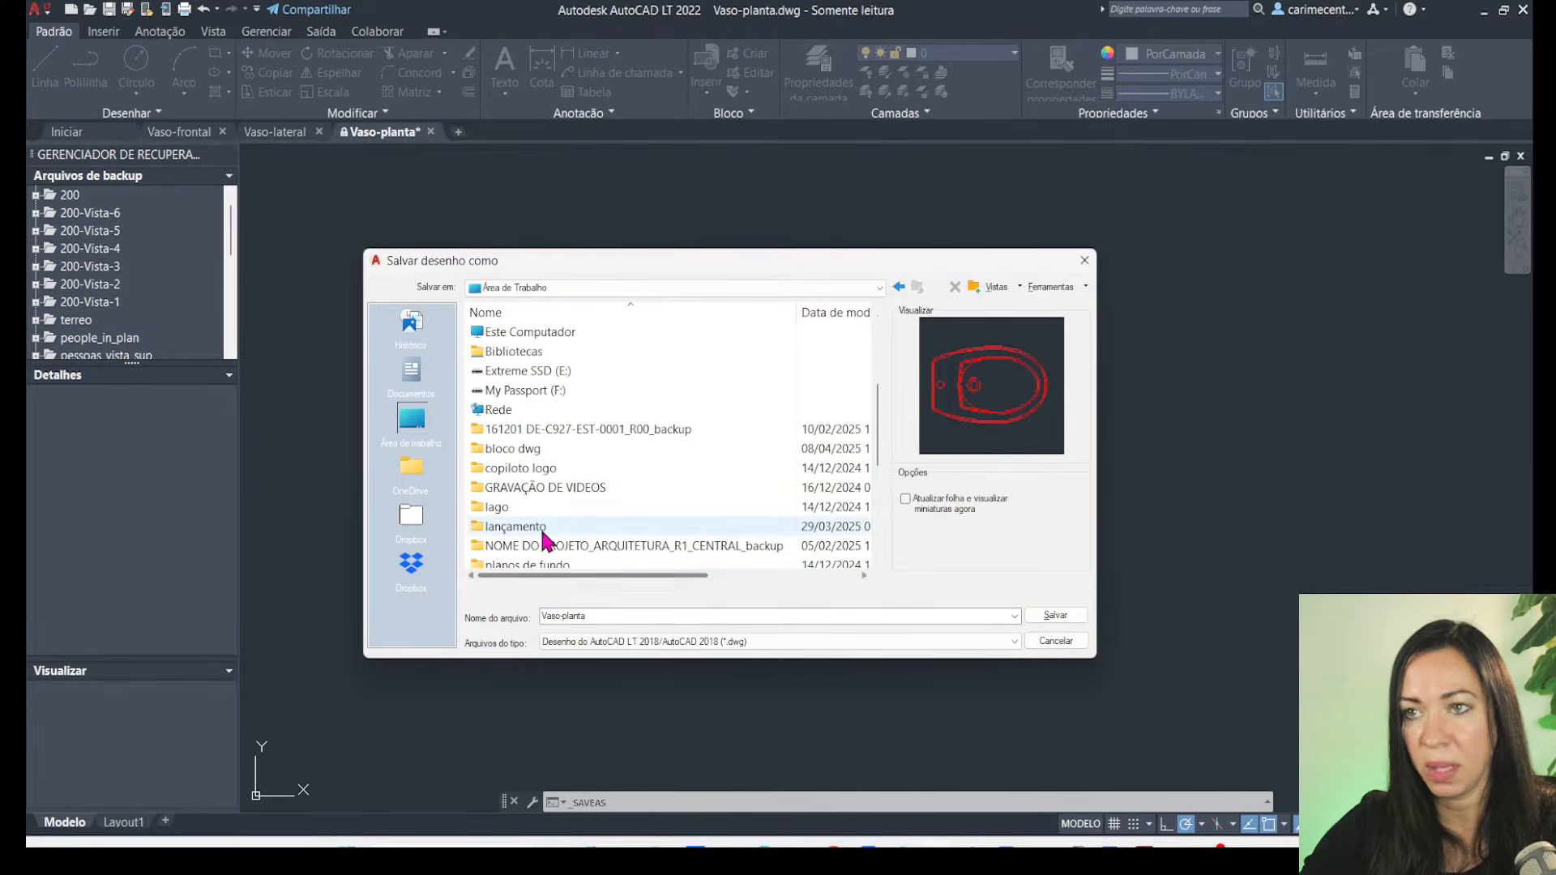
double_click(541, 450)
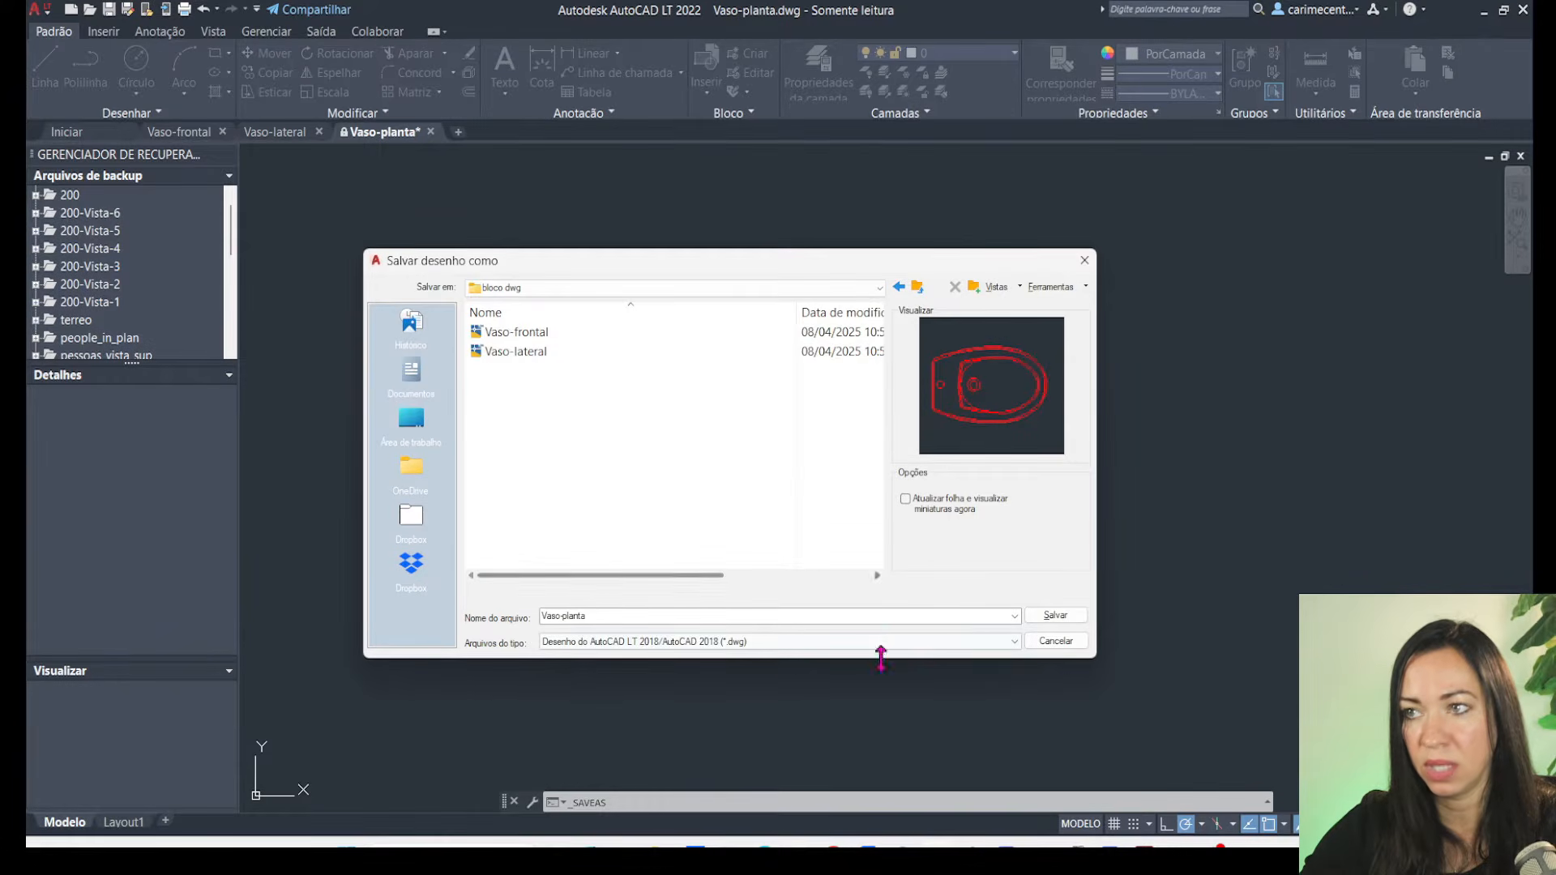
left_click(1052, 616)
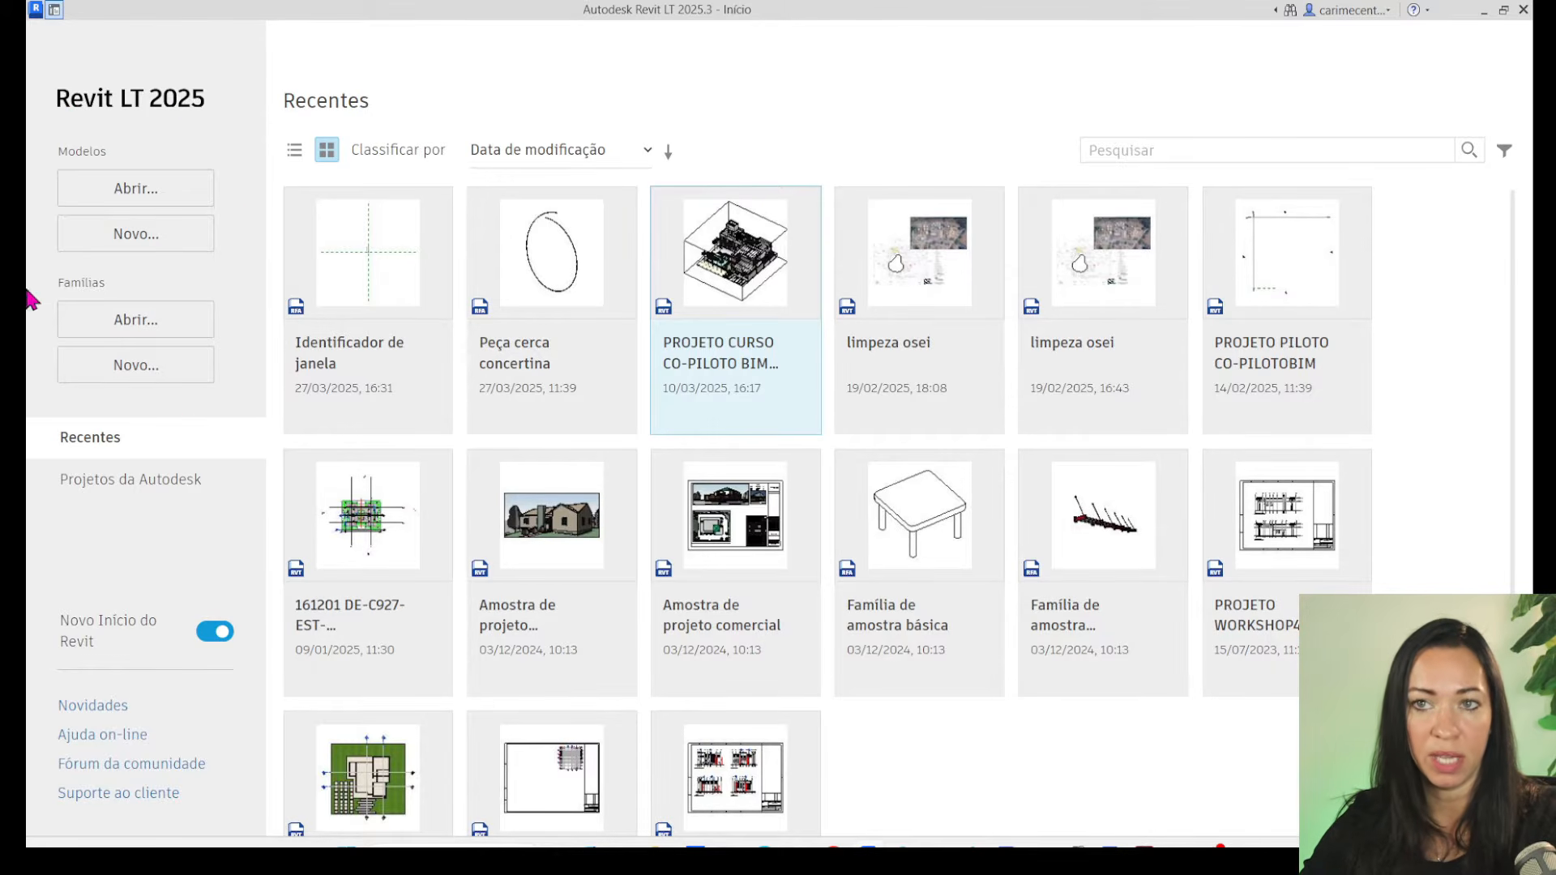
Switch to Revit LT and create a new family from the "Mobiliário métrico" template.
left_click(113, 369)
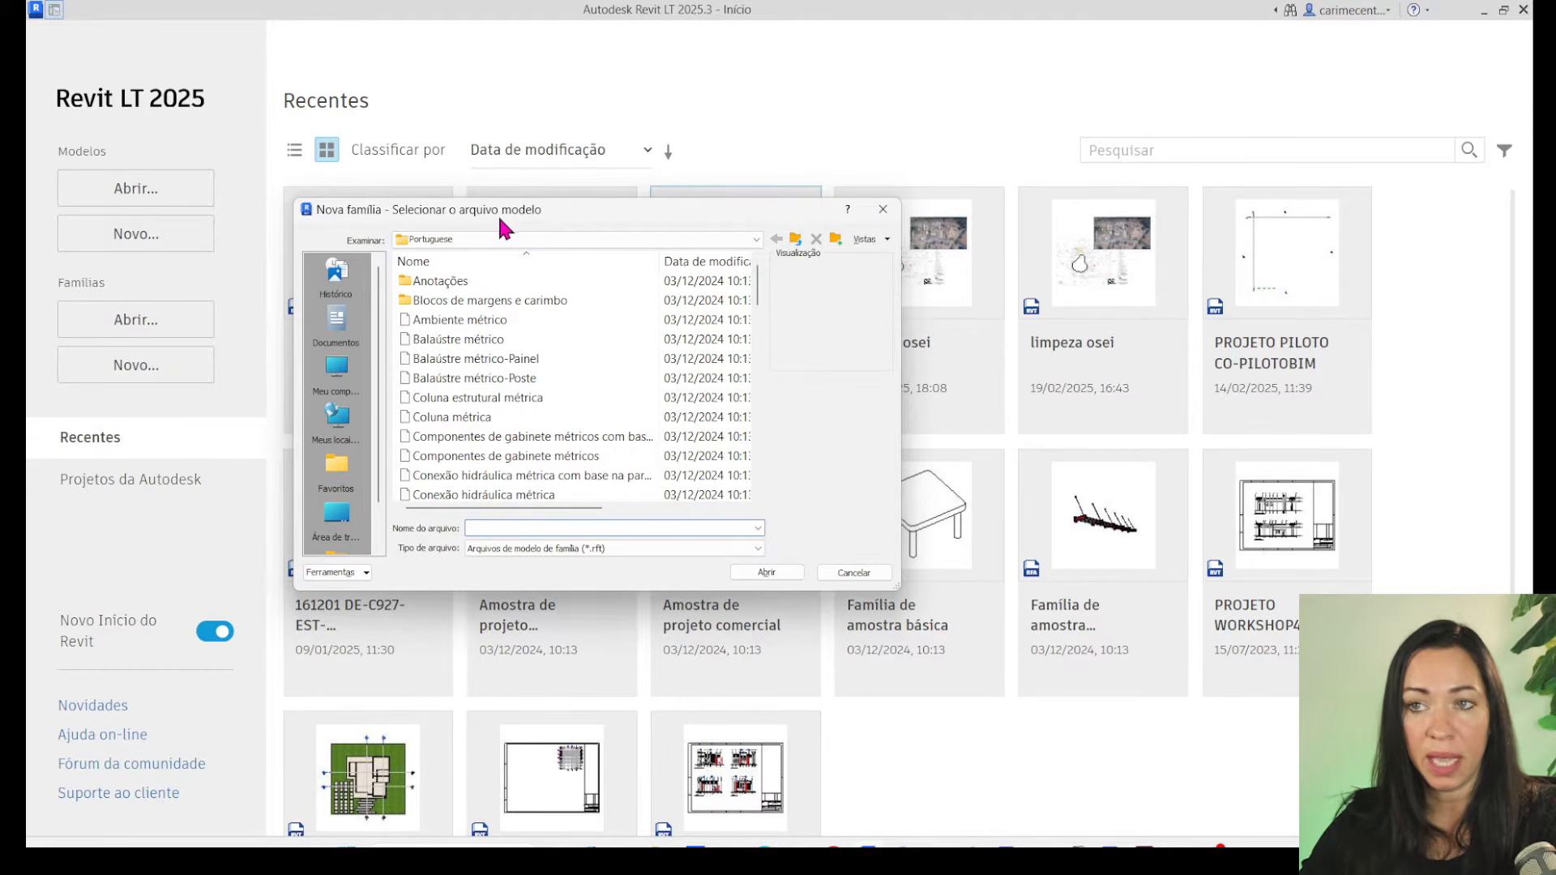
scroll(504, 397, "down", 12)
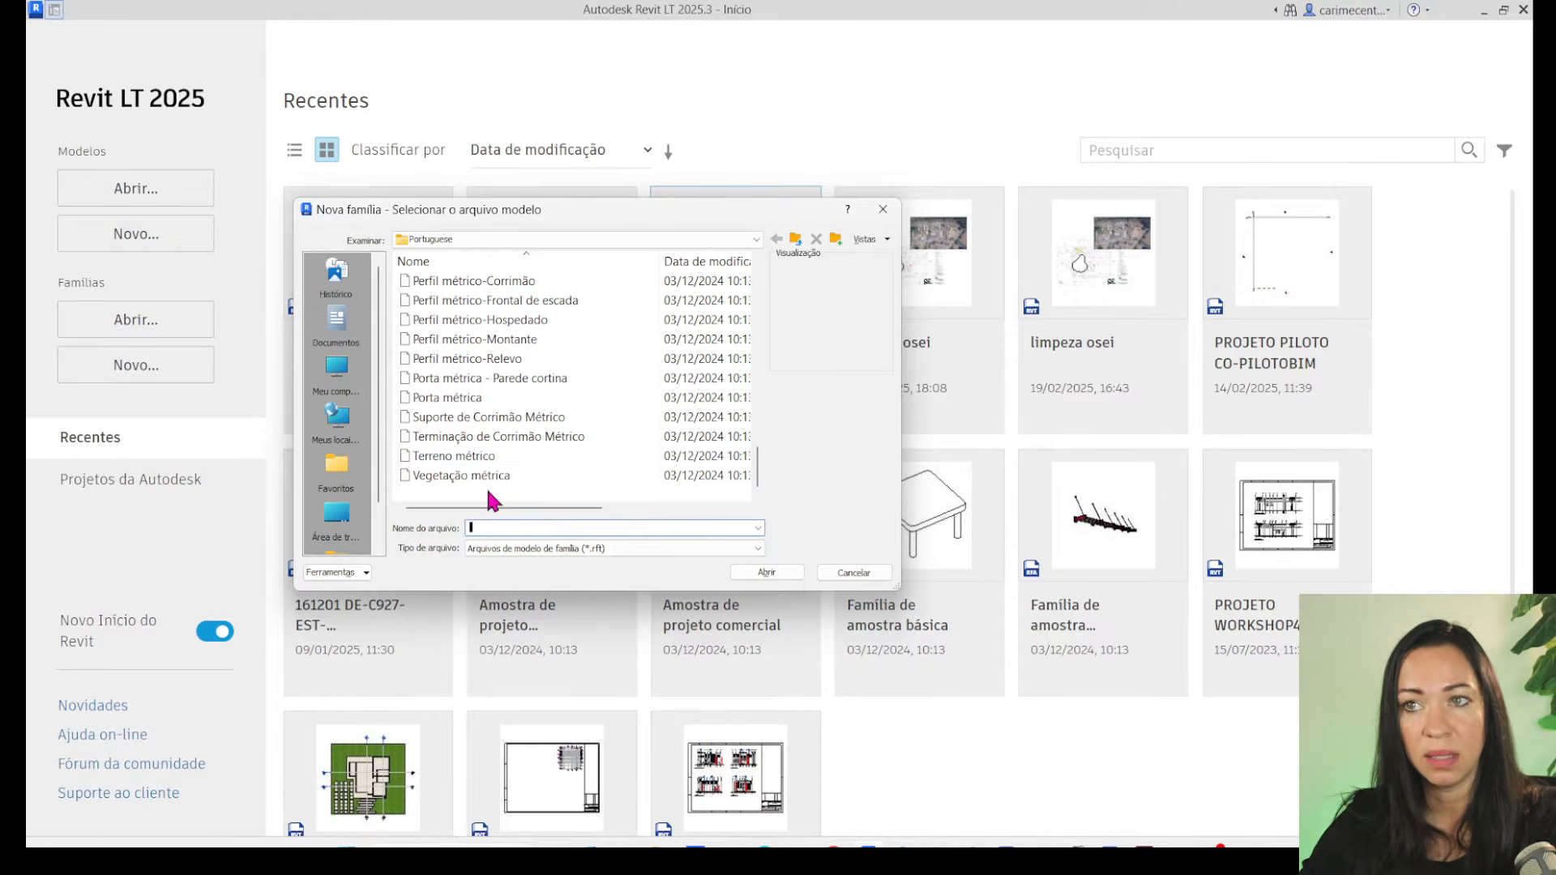
scroll(485, 484, "up", 3)
scroll(494, 389, "up", 3)
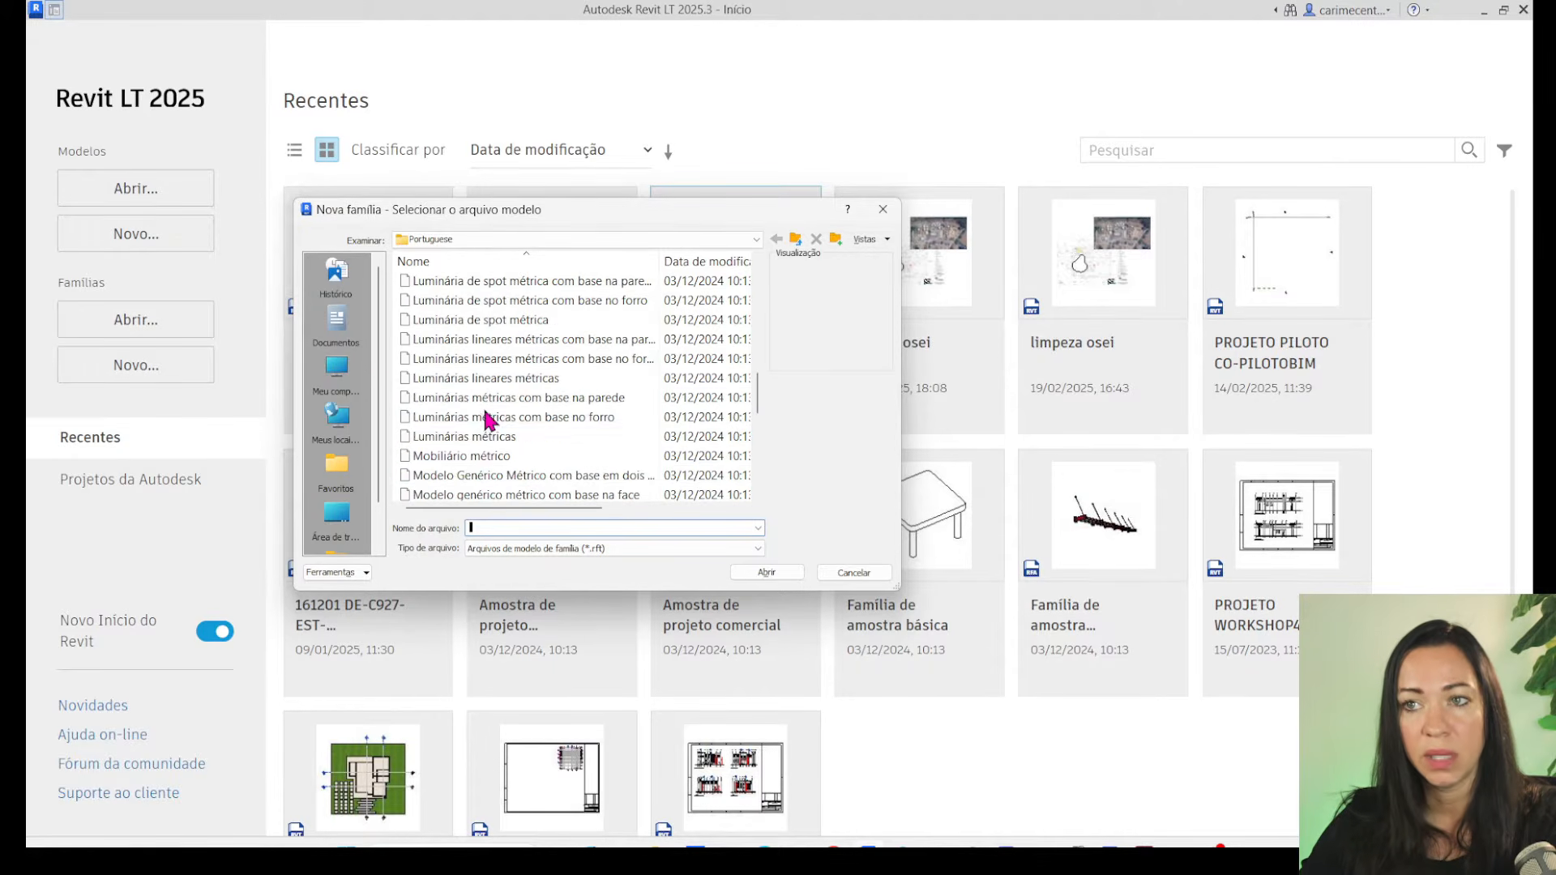
left_click(469, 459)
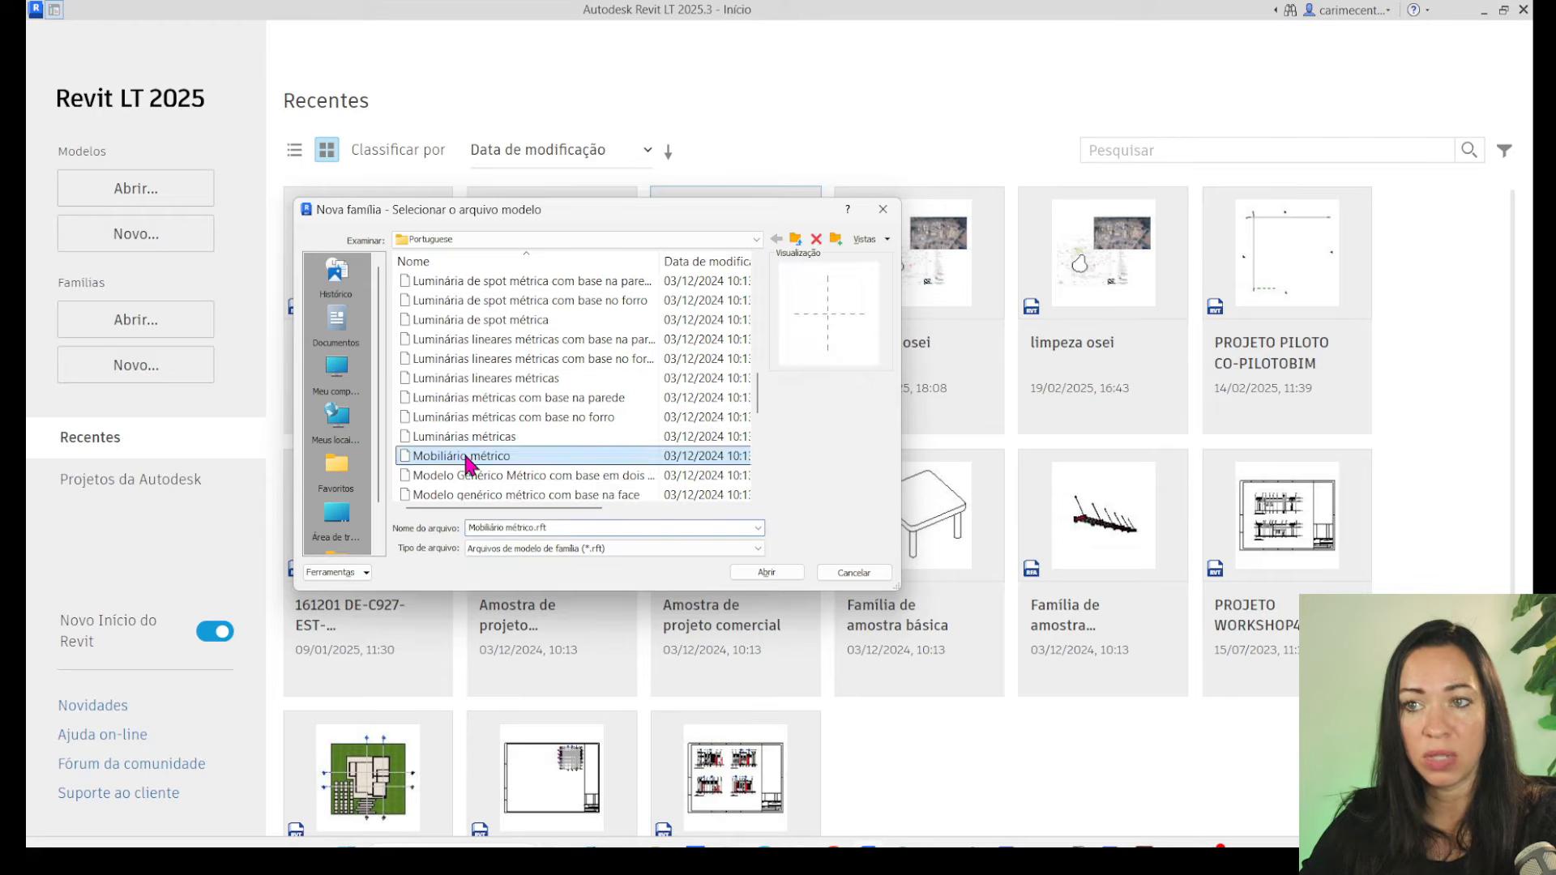
left_click(768, 574)
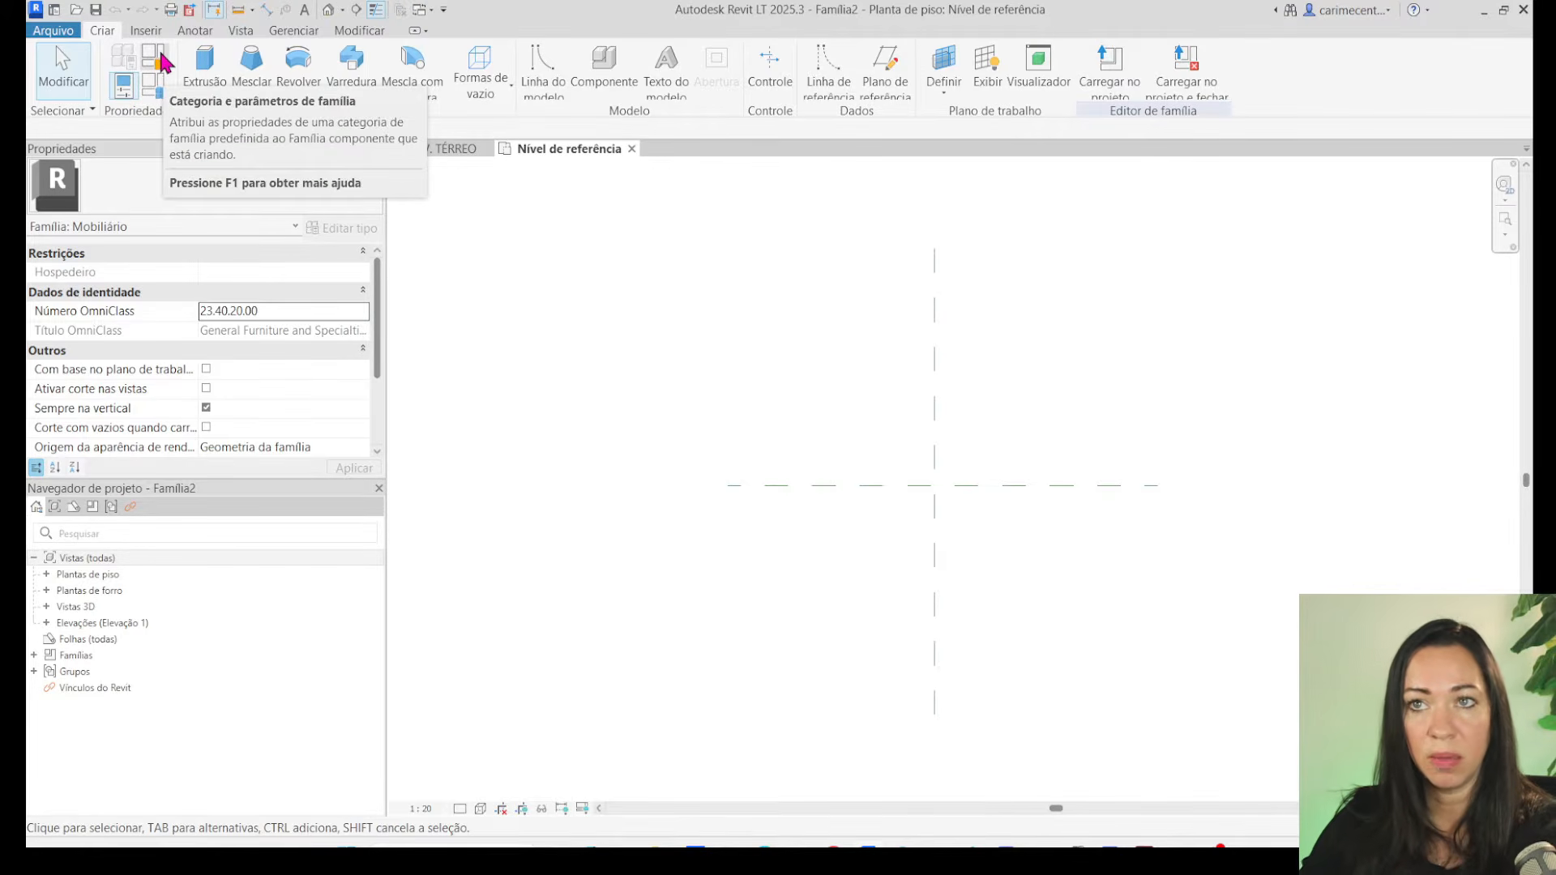
Set the new family's category to Peças hidrossanitárias.
left_click(164, 61)
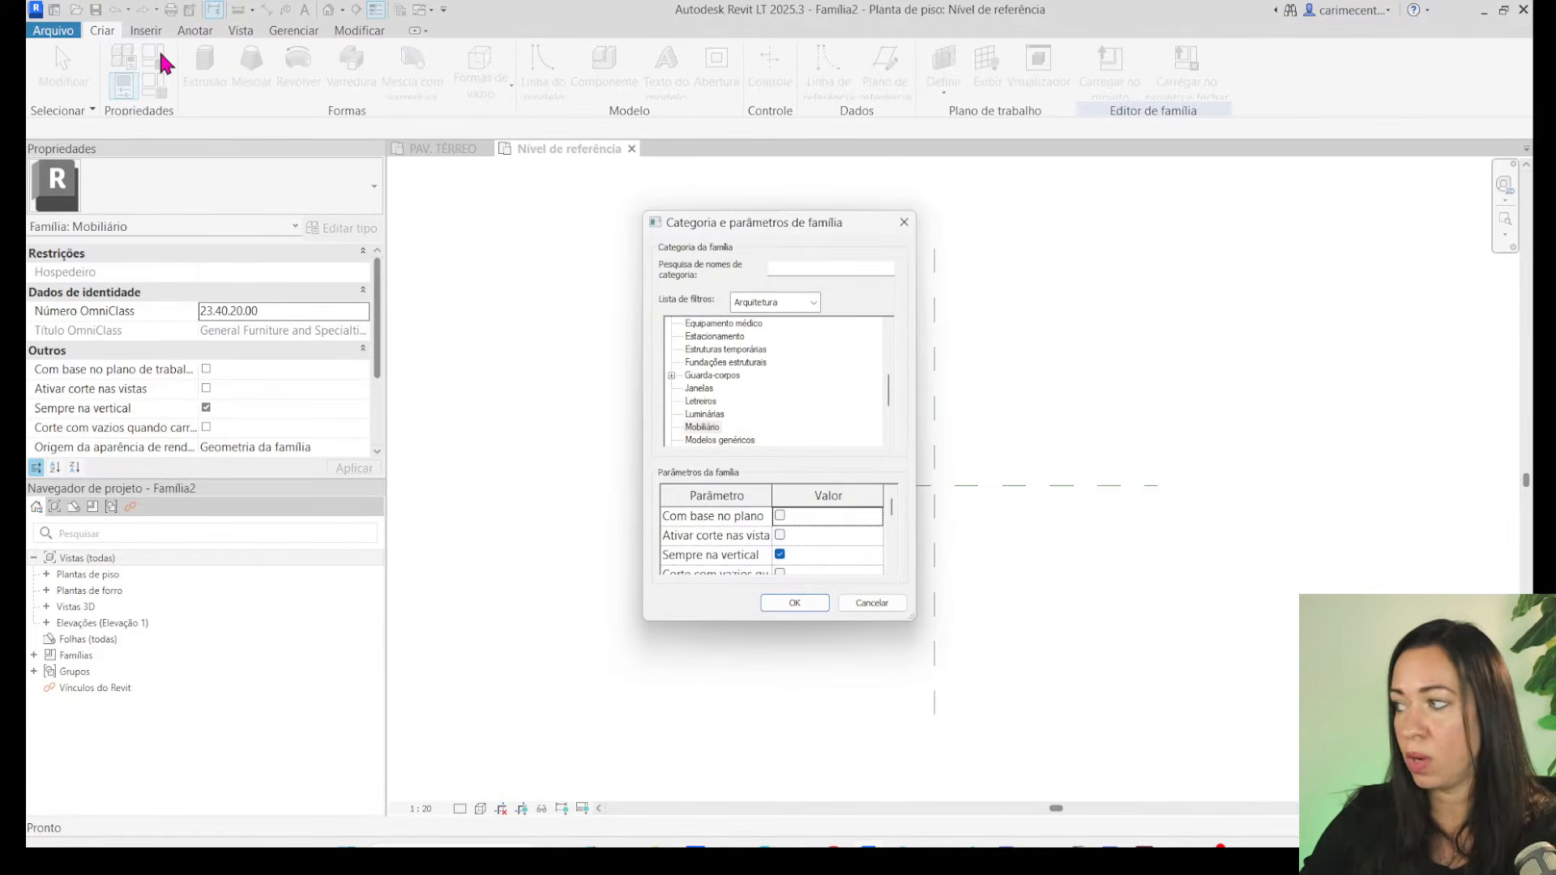
scroll(770, 387, "down", 4)
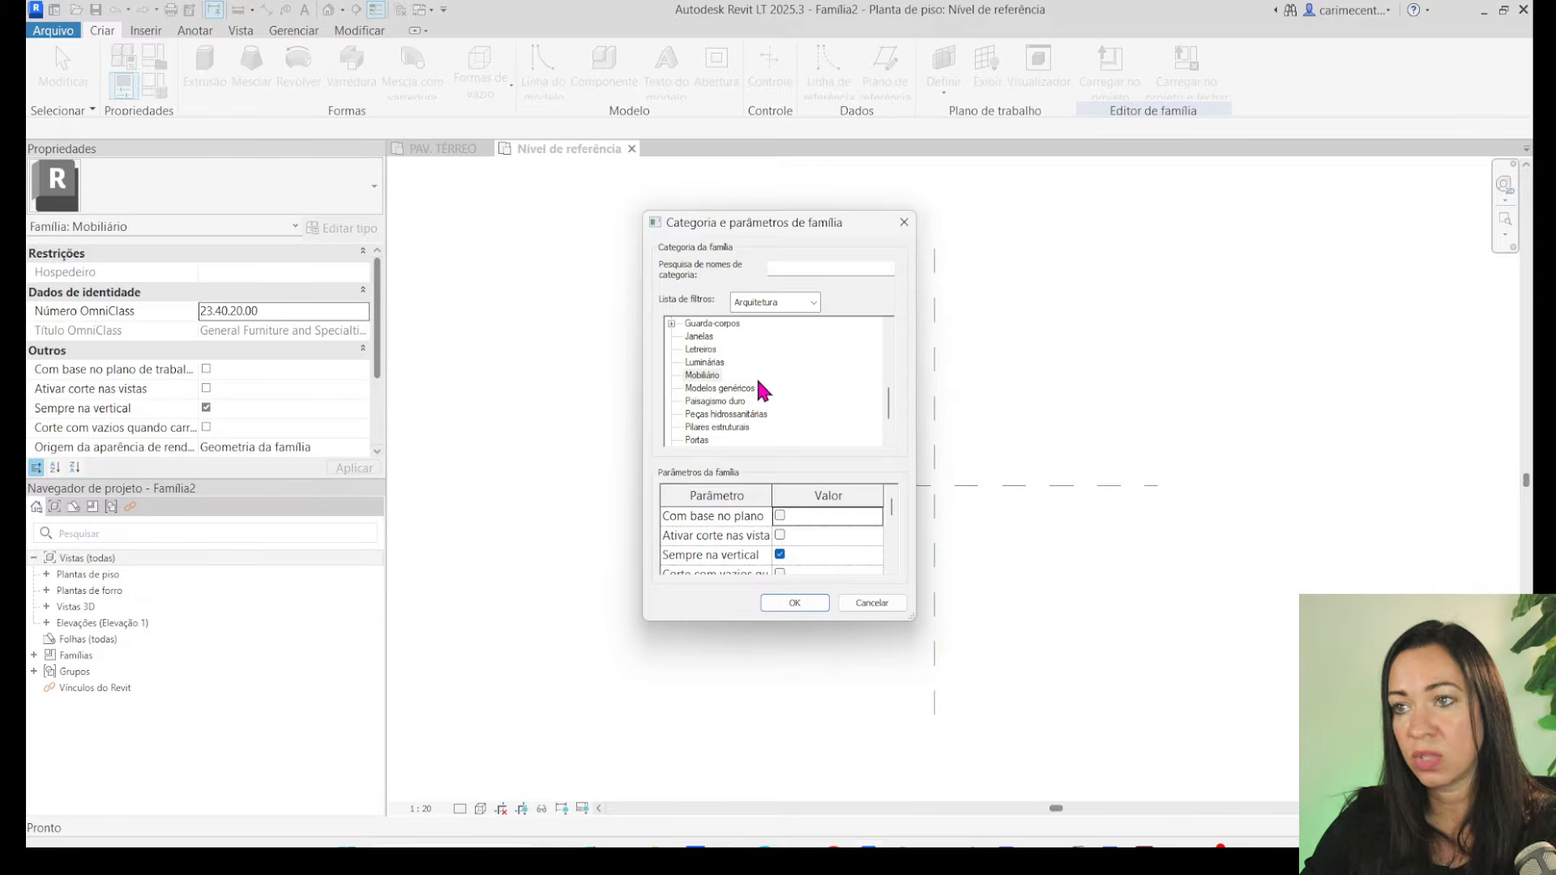
left_click(733, 415)
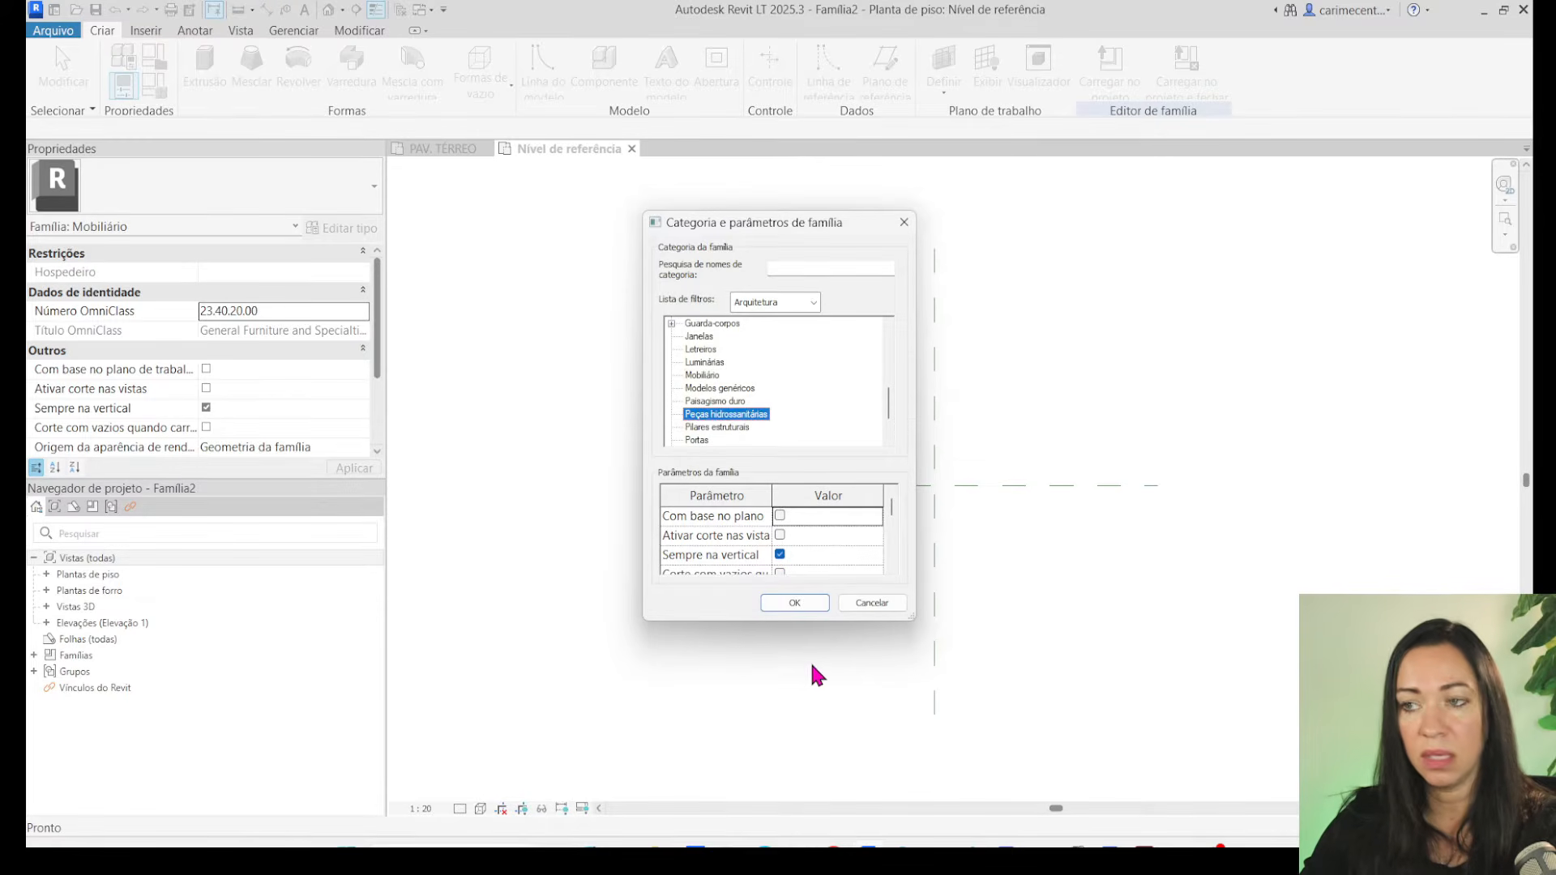
left_click(795, 604)
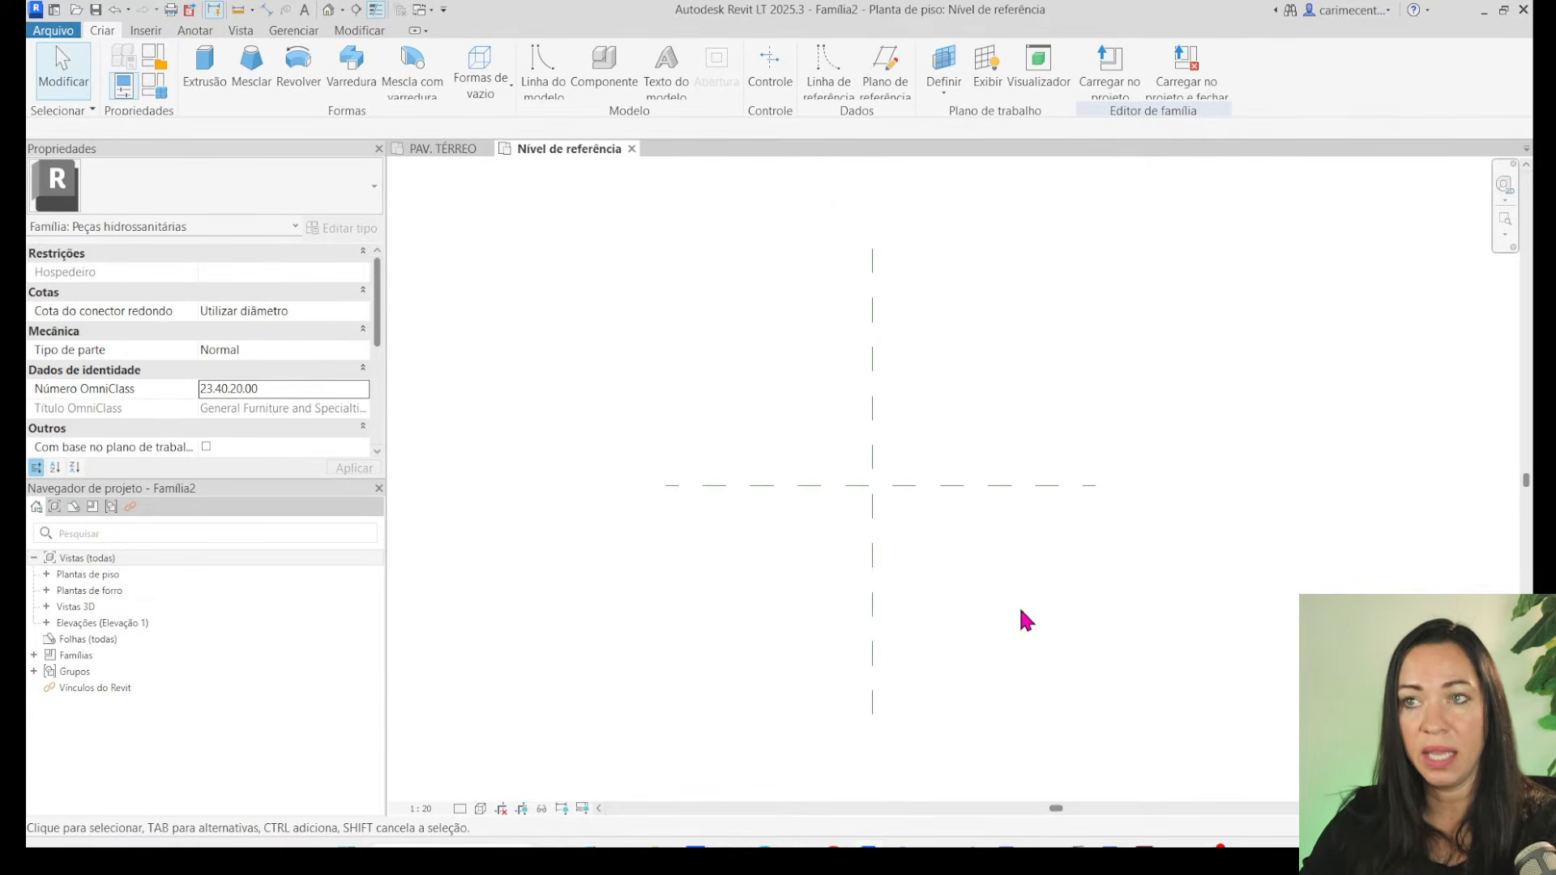
Review the family category settings, keeping Peças hidrossanitárias selected.
left_click(159, 70)
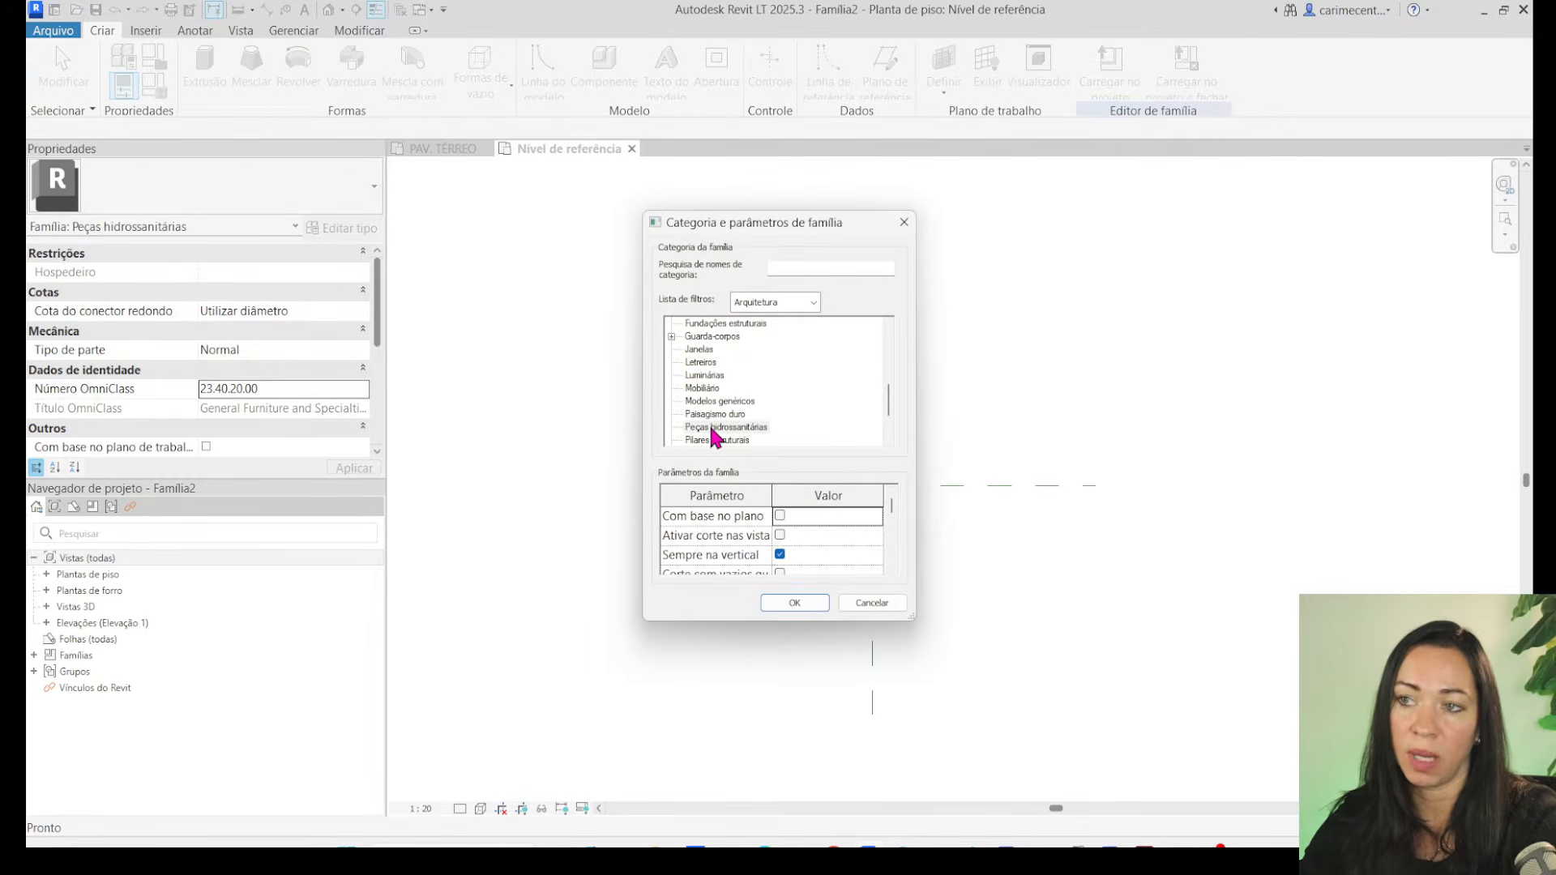
left_click(714, 430)
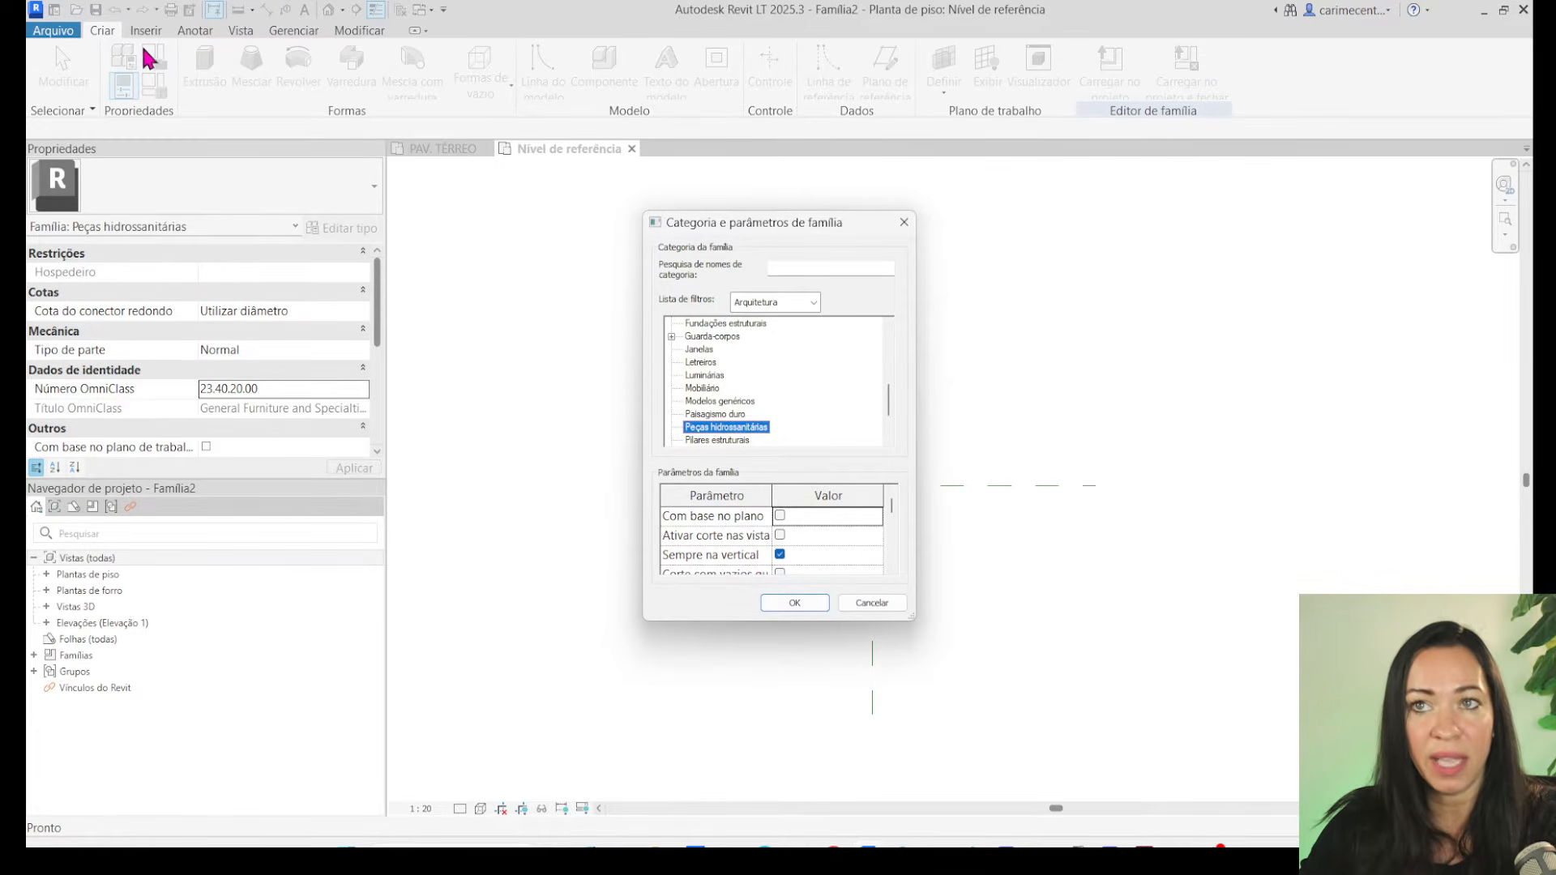
left_click(787, 605)
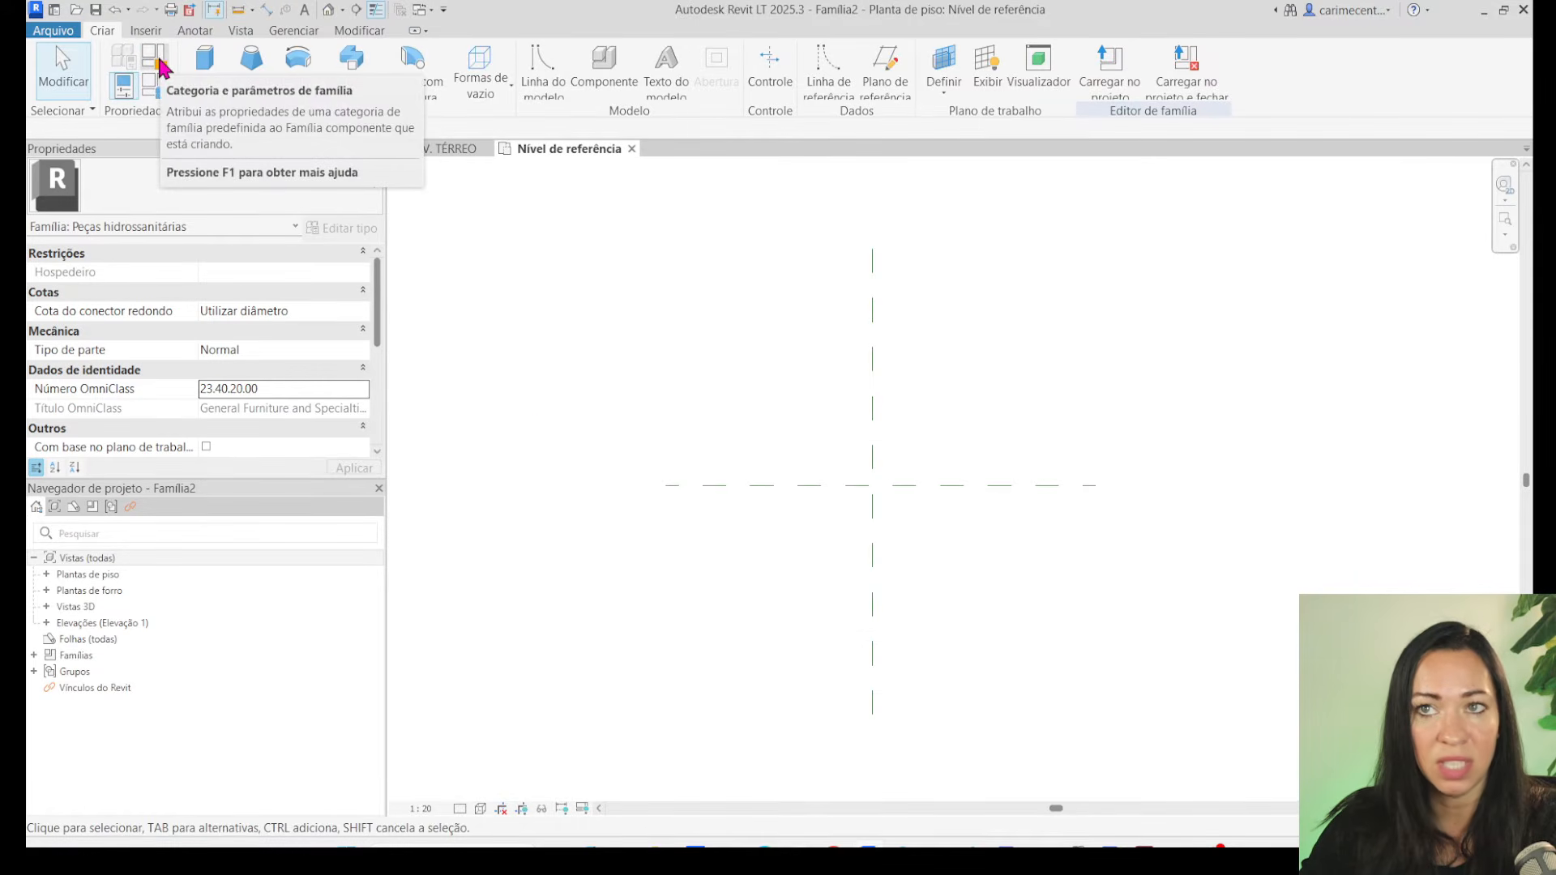
left_click(162, 67)
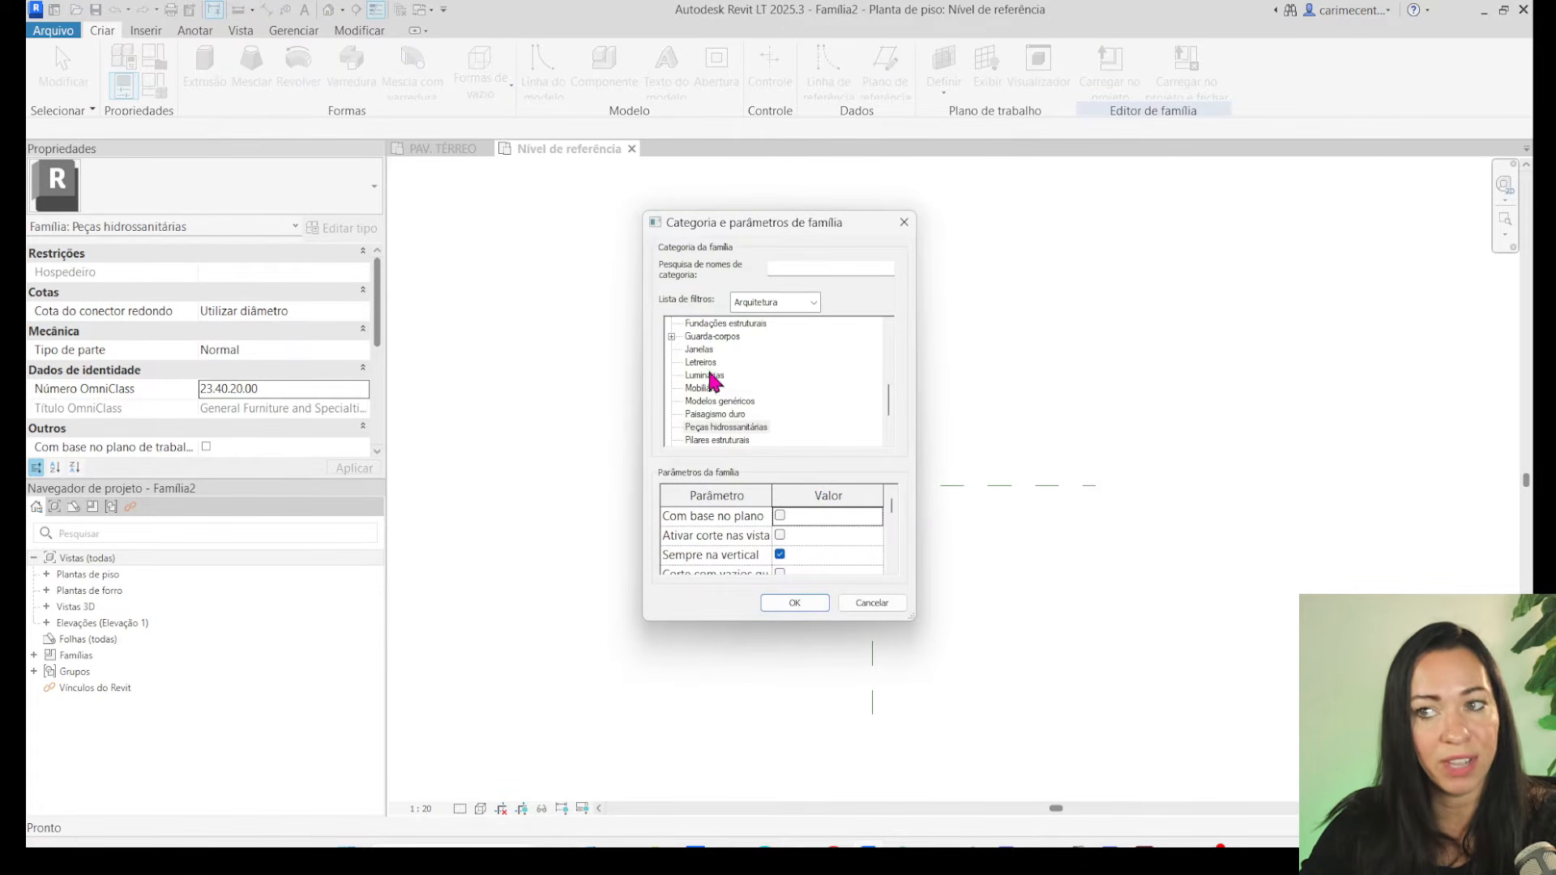
scroll(711, 422, "down", 3)
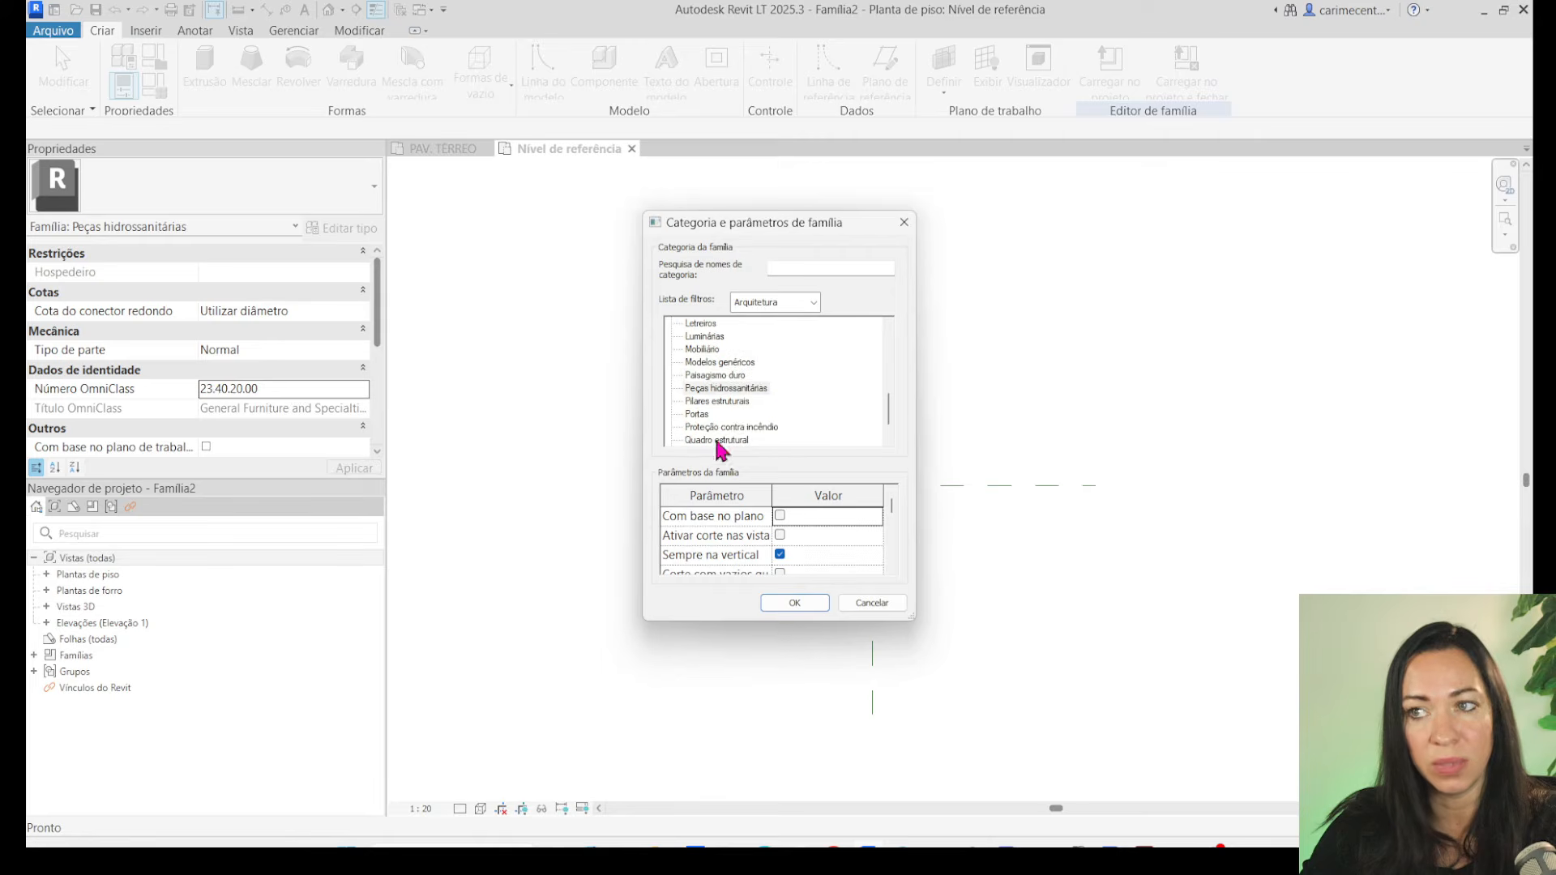
left_click(715, 390)
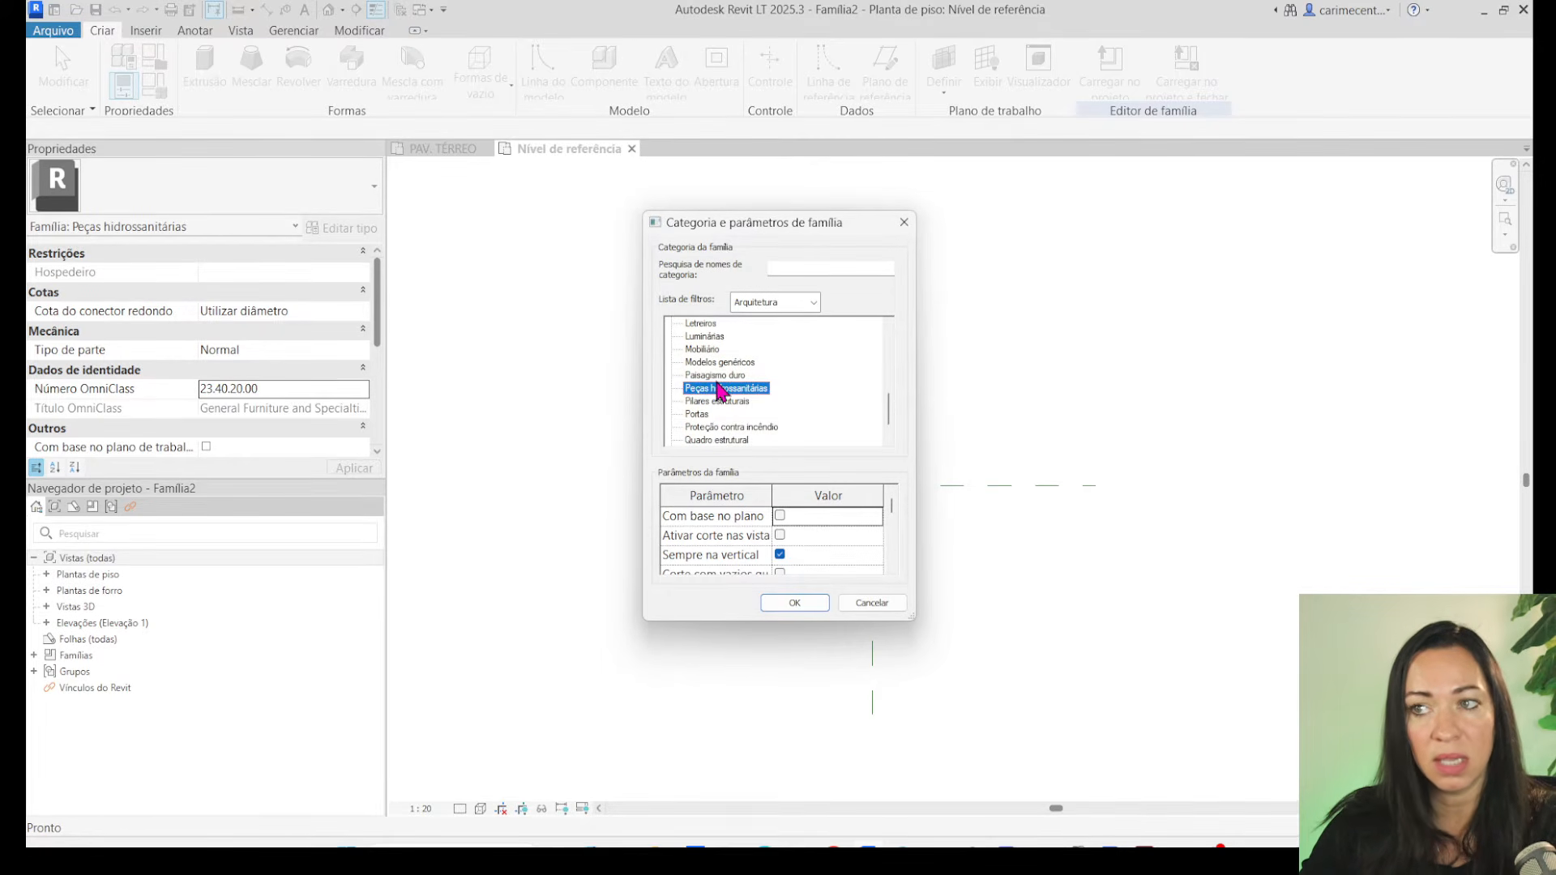
left_click(804, 606)
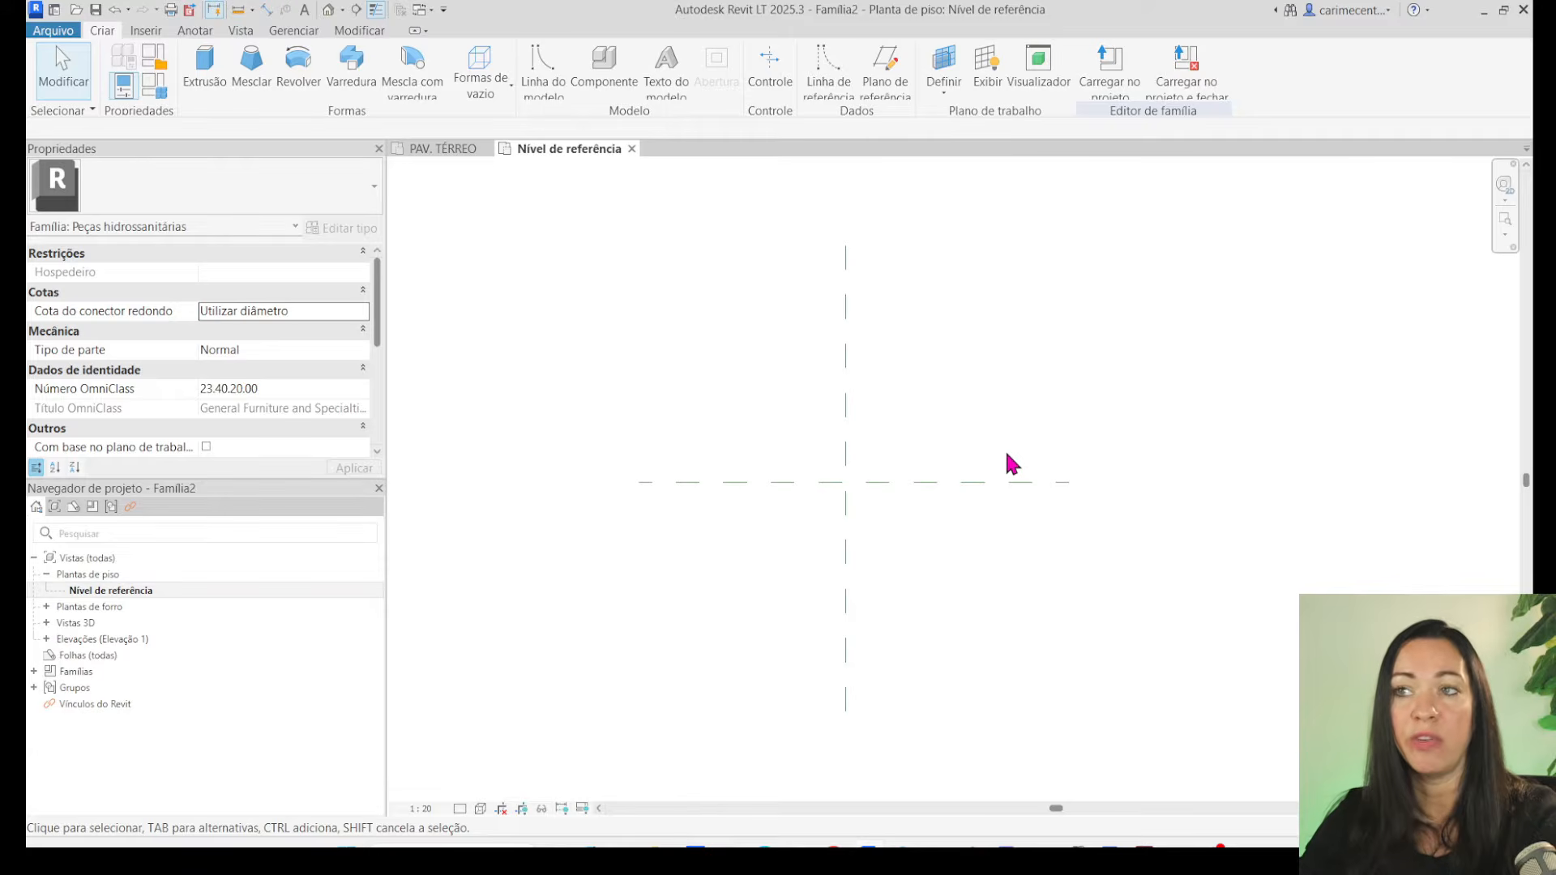
Start a CAD import and browse to the desktop folder "bloco dwg".
left_click(147, 31)
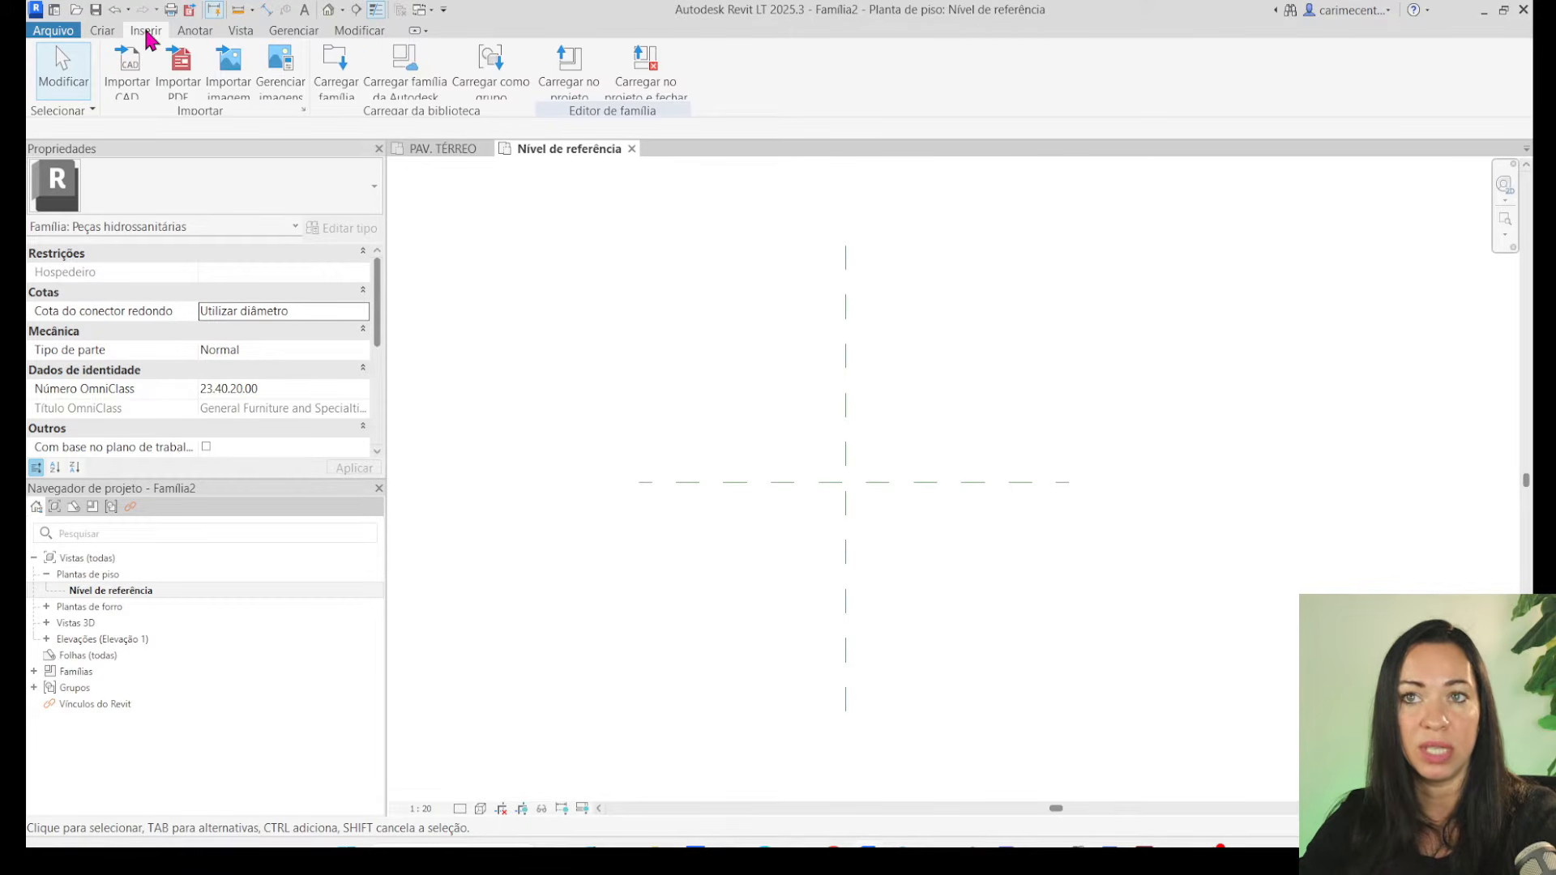
left_click(128, 81)
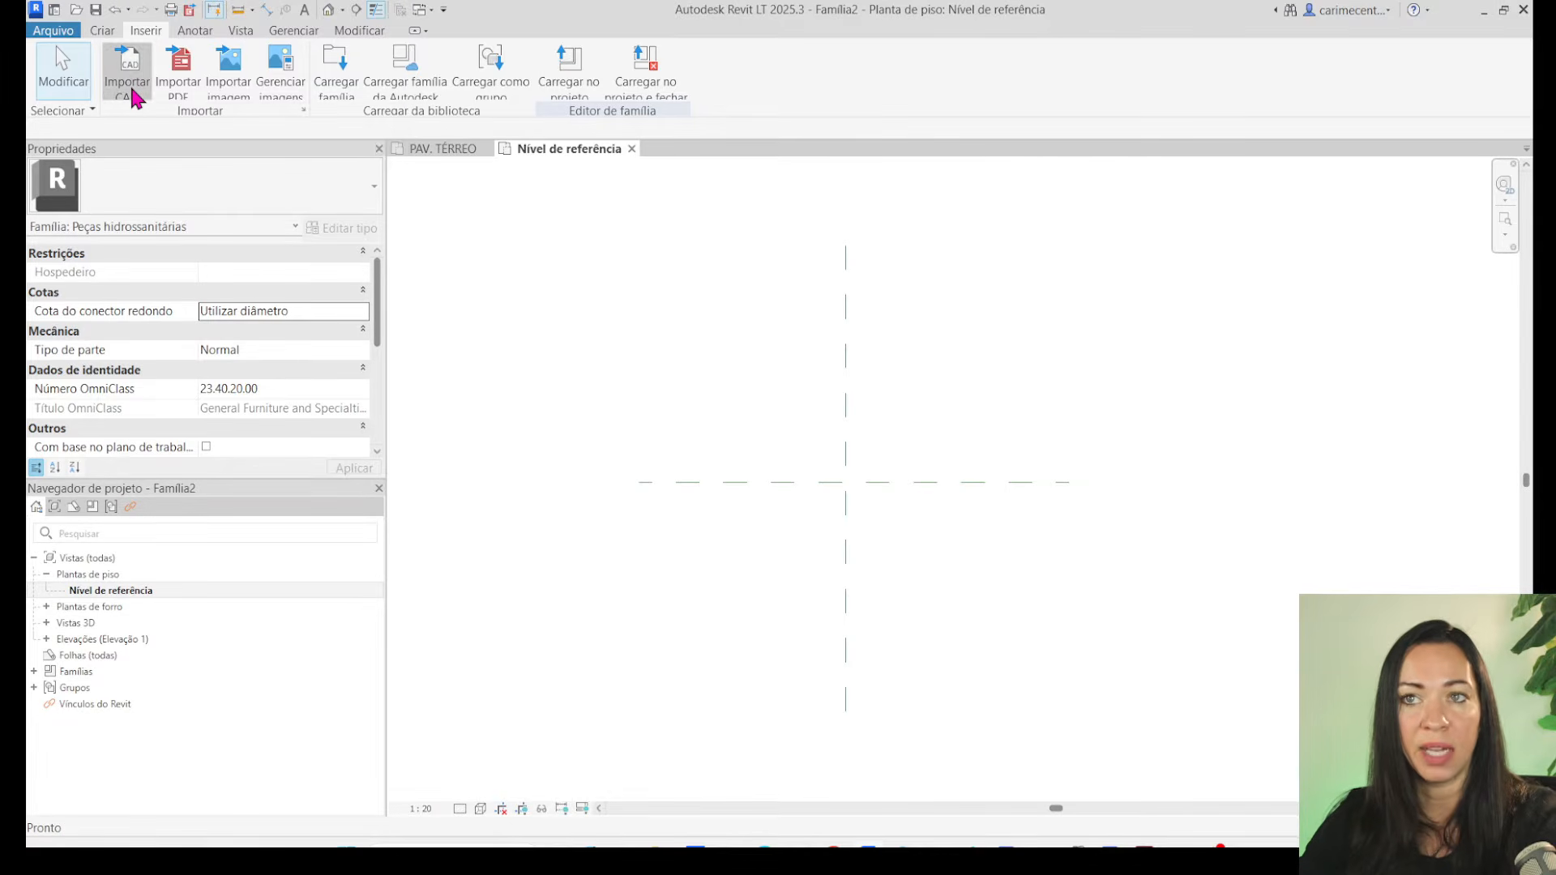
left_click(508, 498)
scroll(673, 449, "down", 3)
scroll(660, 437, "up", 3)
double_click(638, 387)
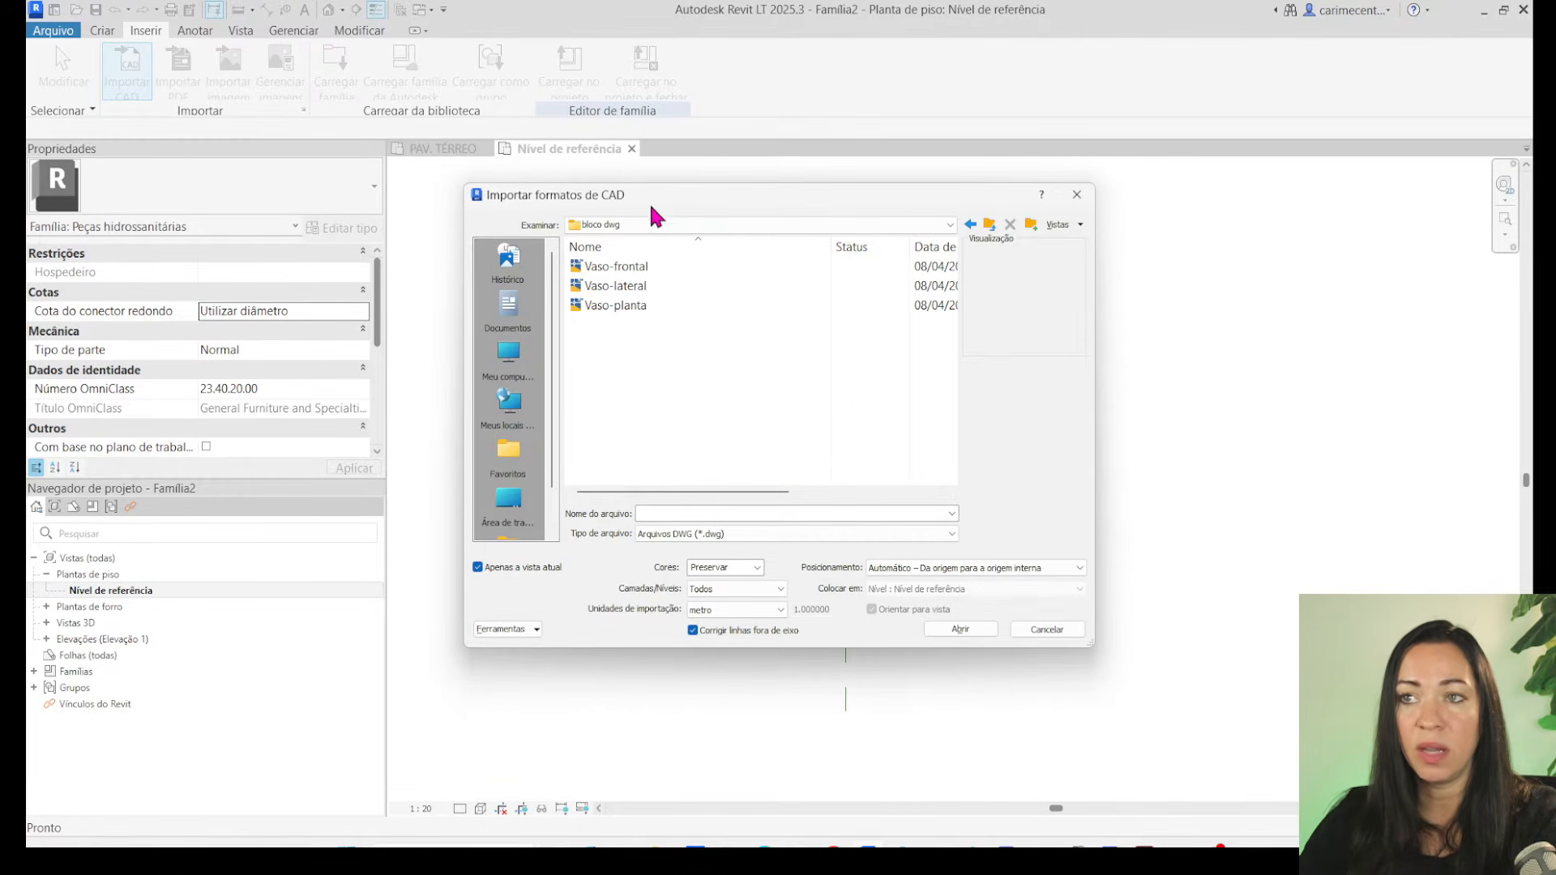
Set the import colours to Preto e Branco and the layers/levels option to Todos.
left_click(703, 545)
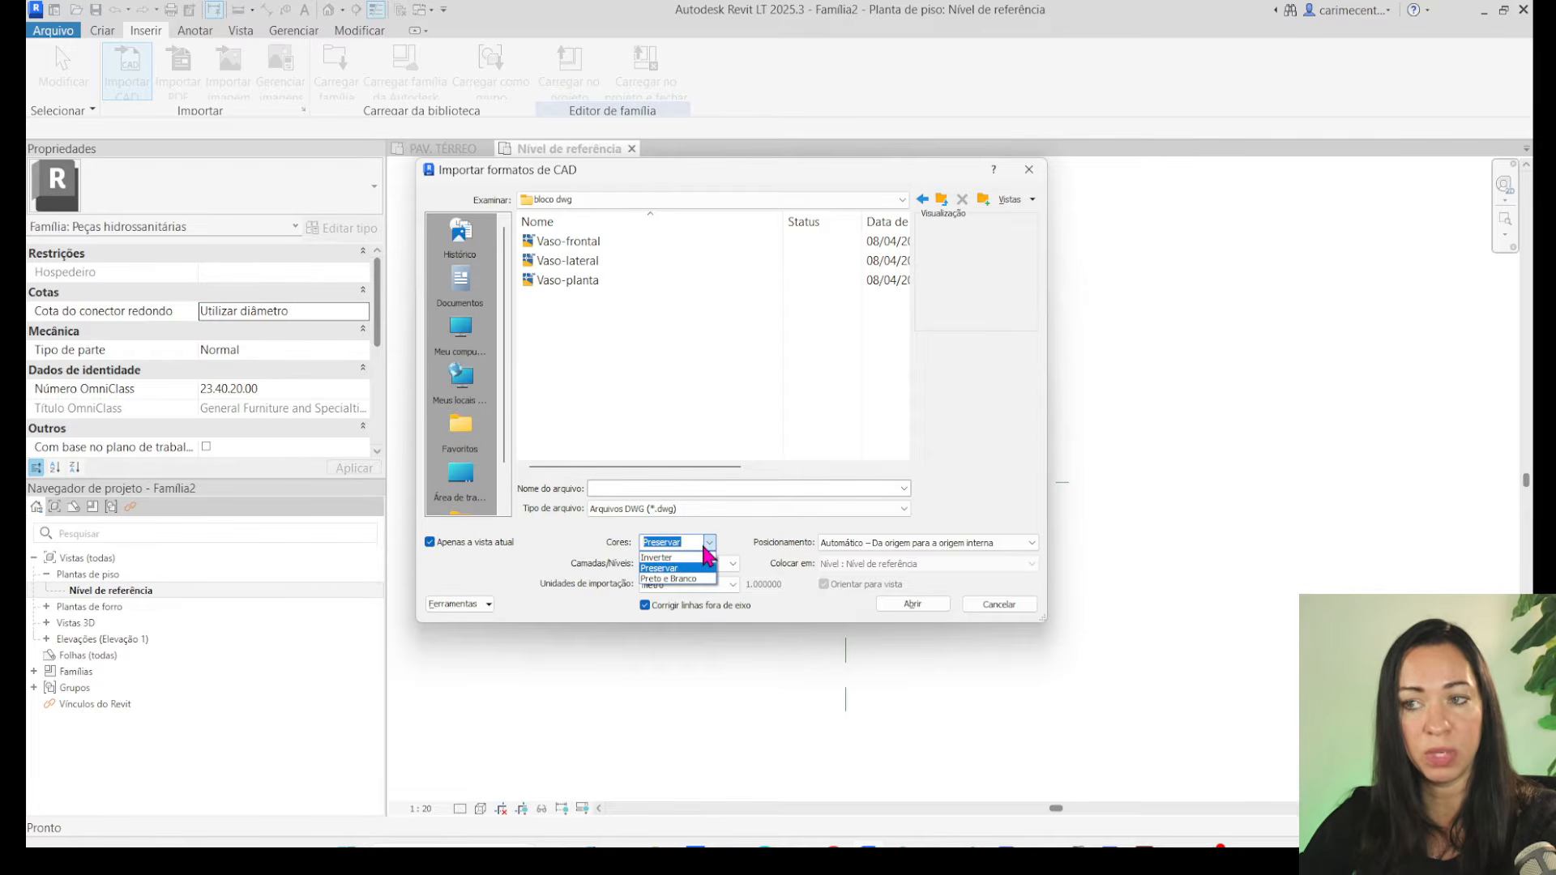
left_click(689, 578)
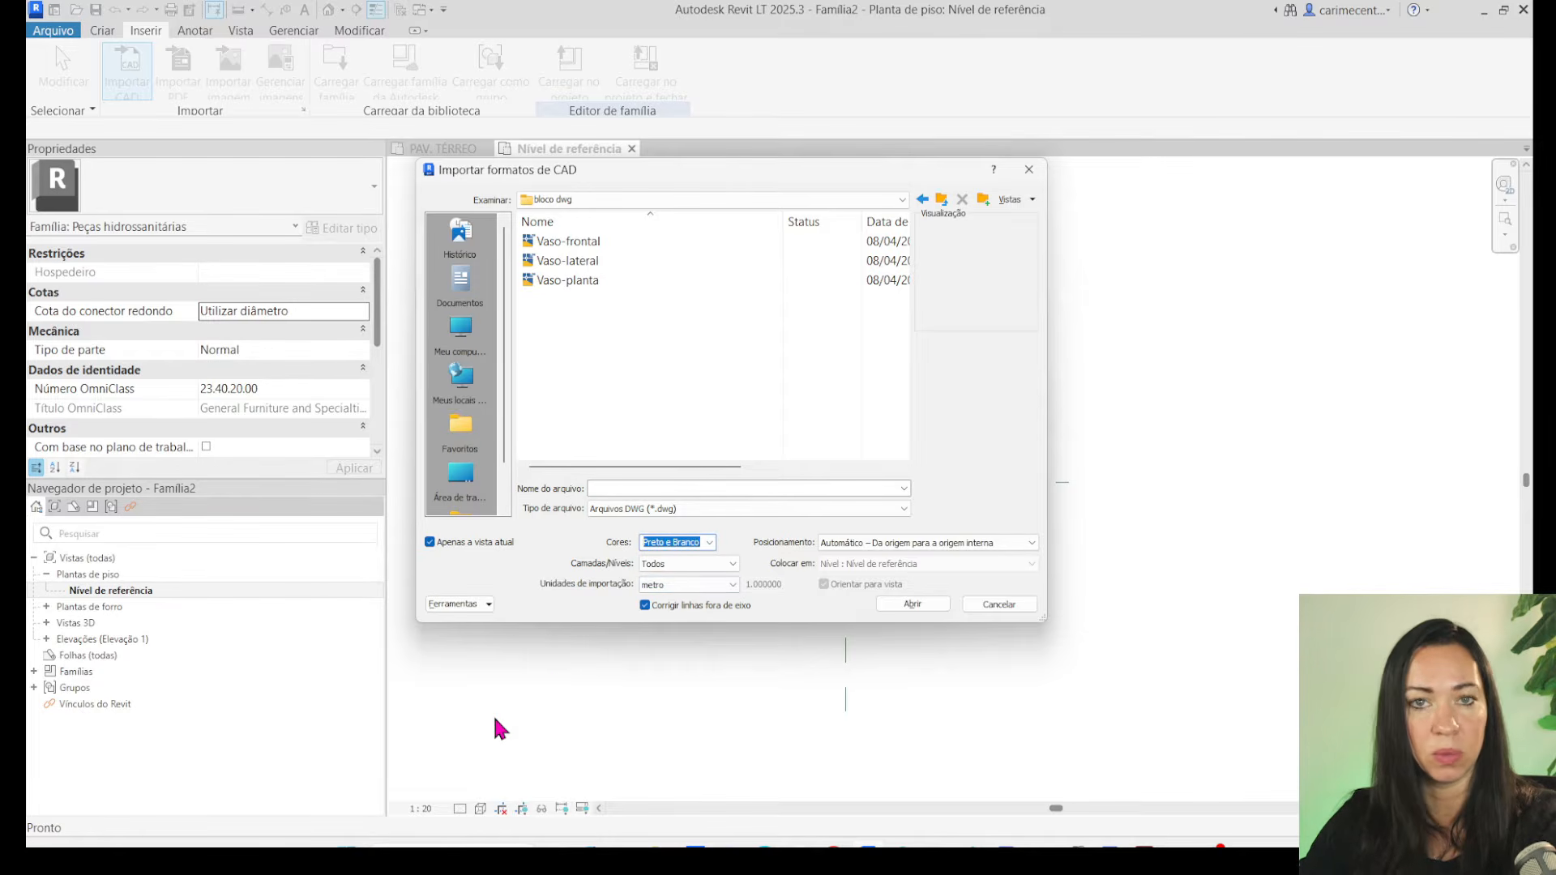
left_click(681, 565)
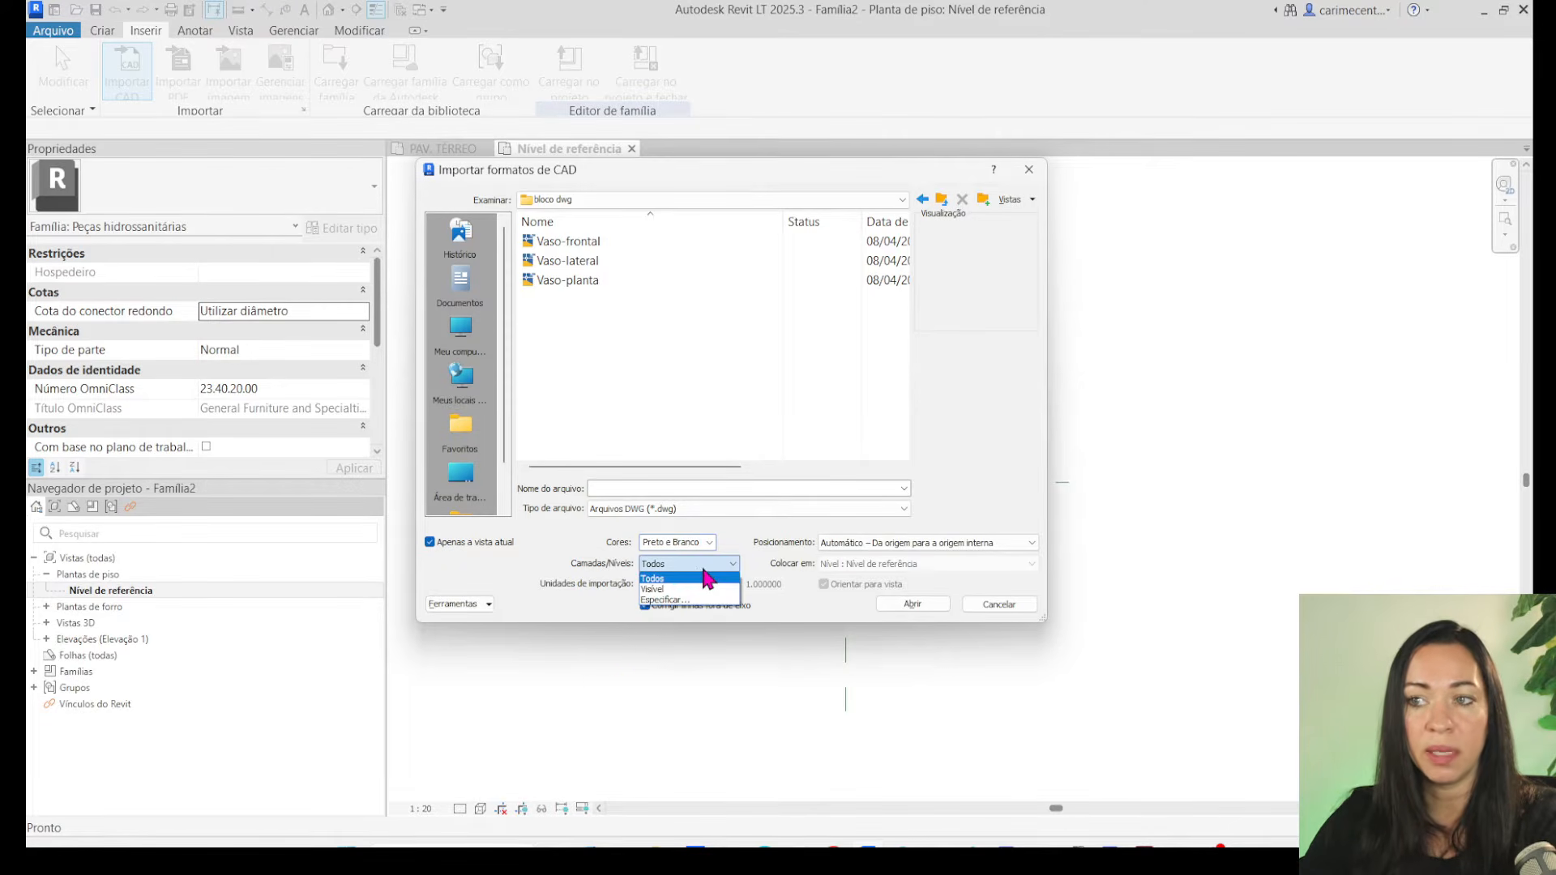
left_click(670, 601)
left_click(689, 564)
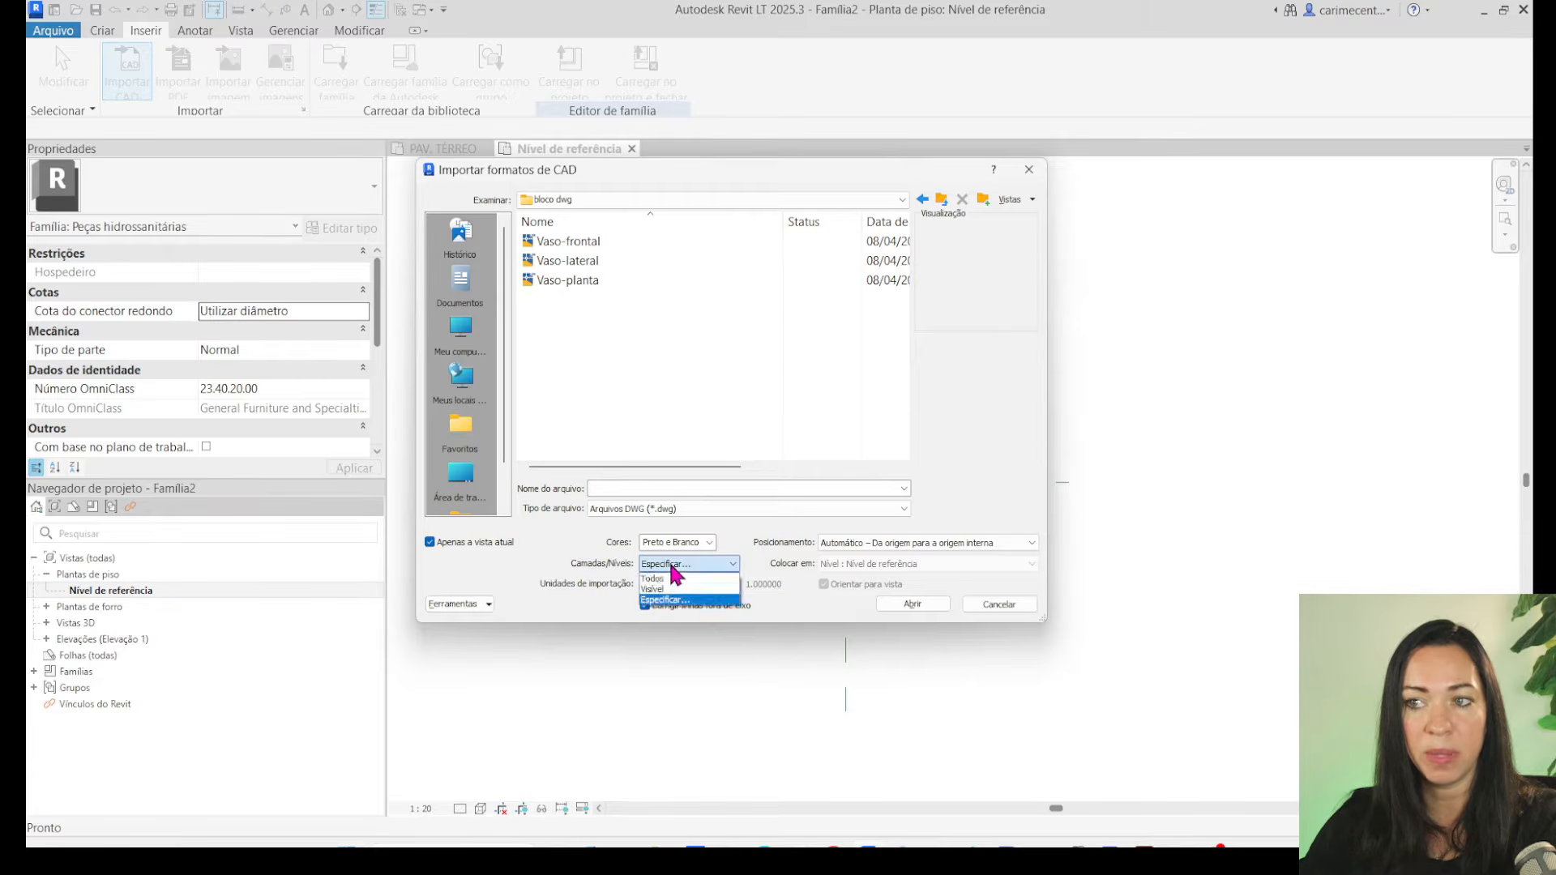
left_click(671, 610)
left_click(676, 565)
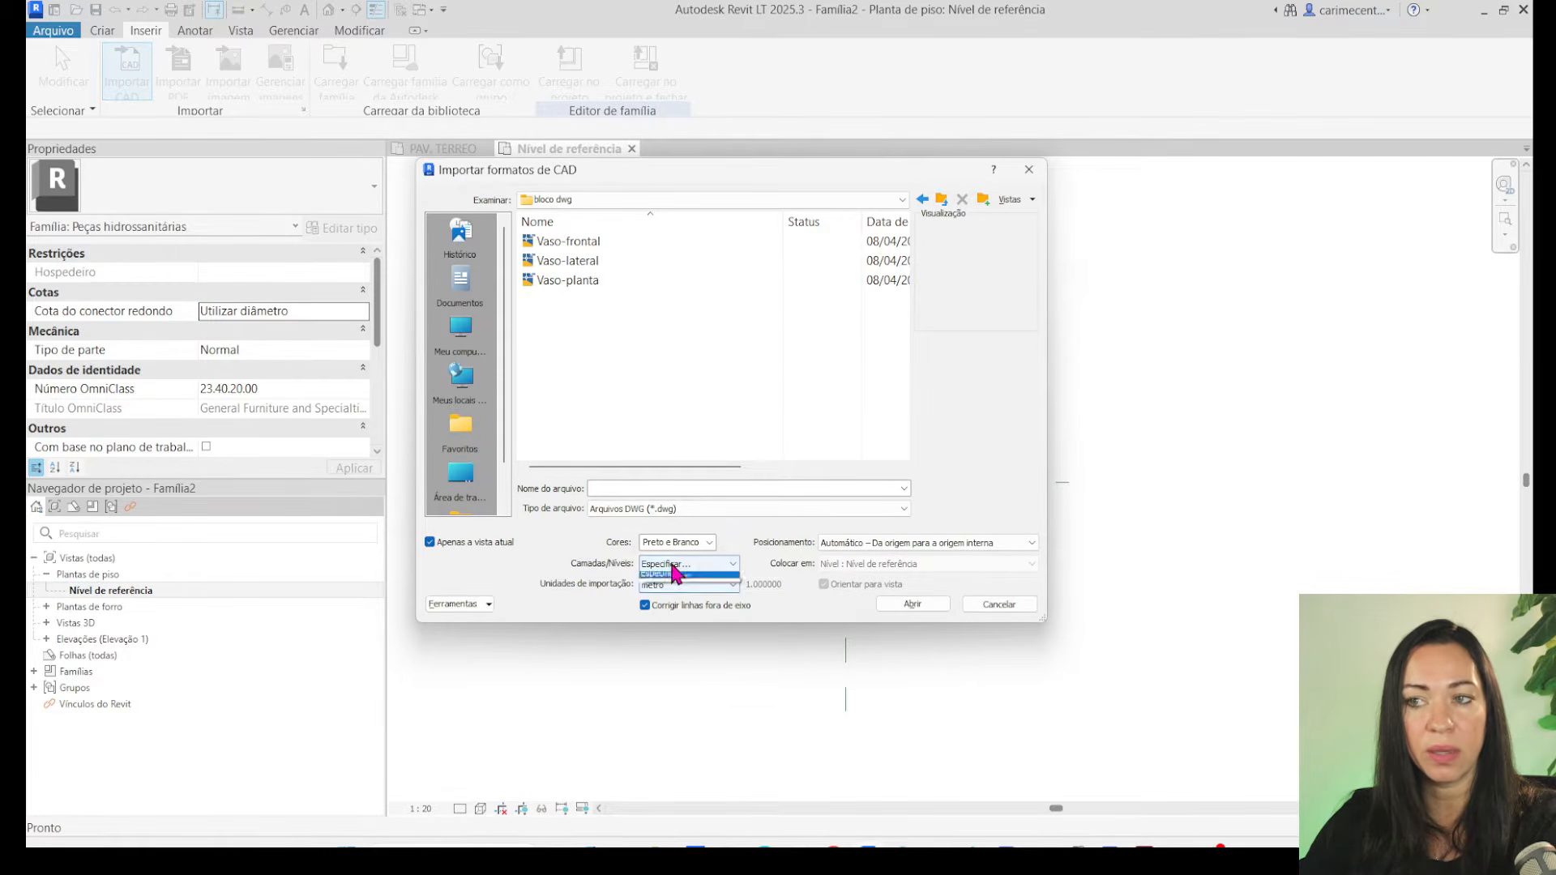
left_click(661, 578)
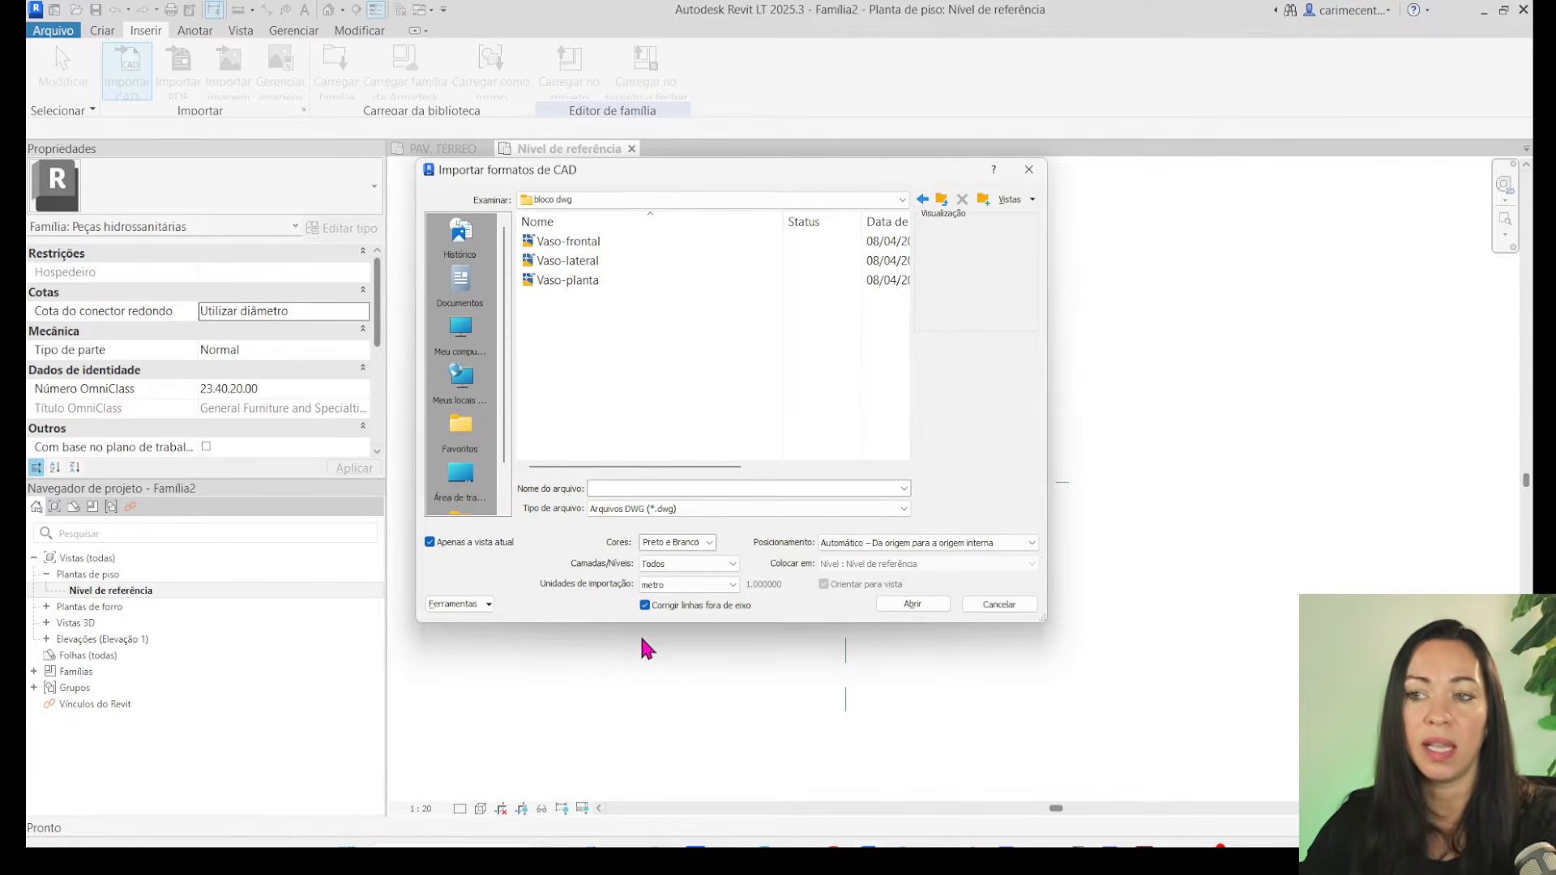
Set the import units to metro and the positioning to Manual - Centro.
left_click(726, 590)
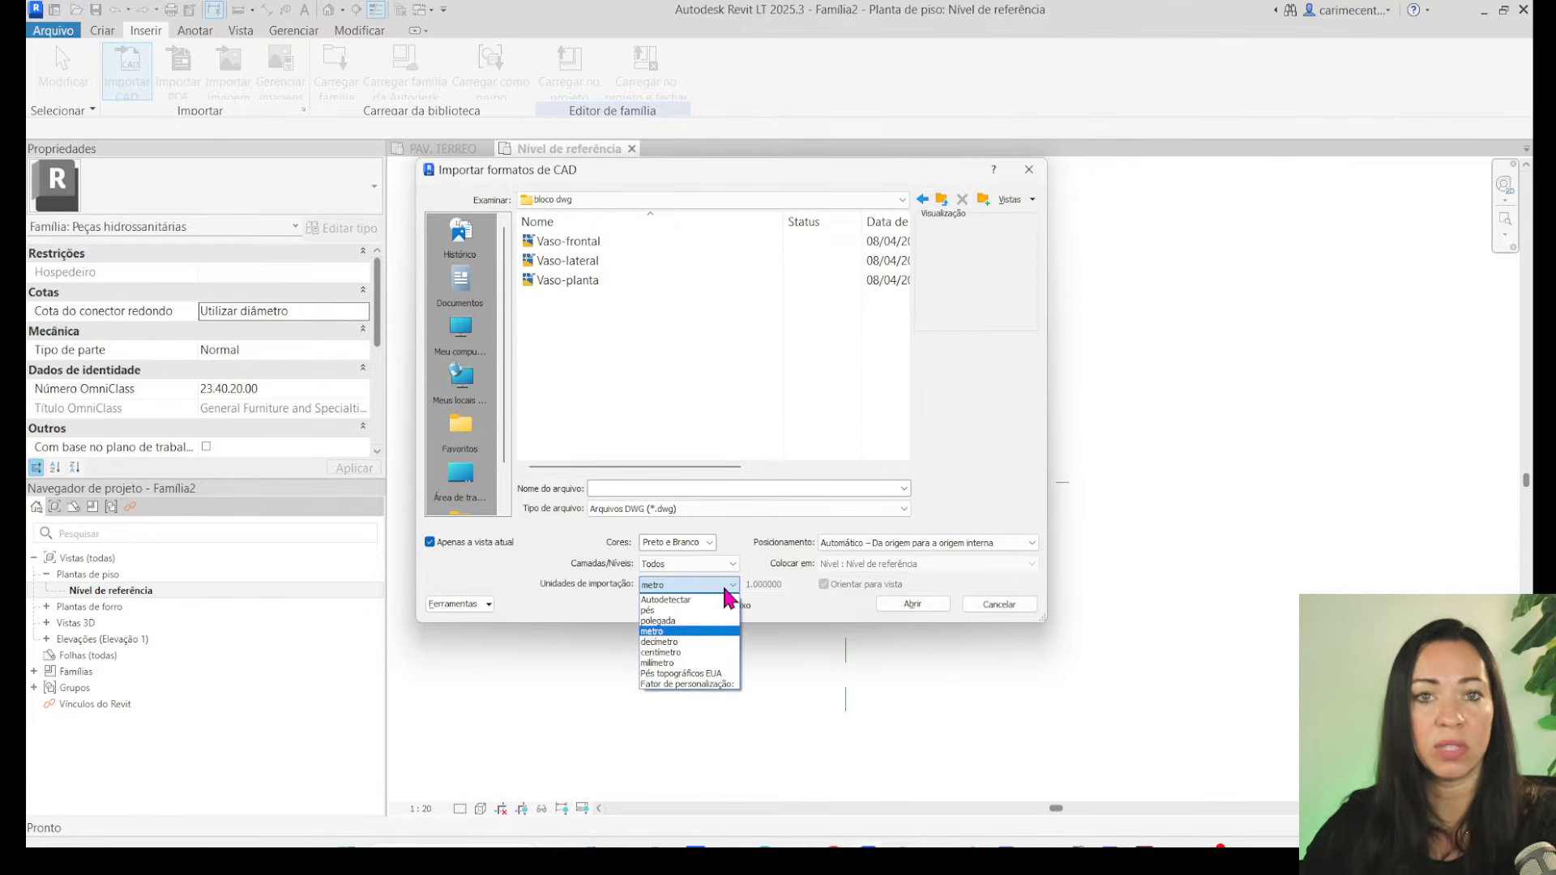
left_click(687, 632)
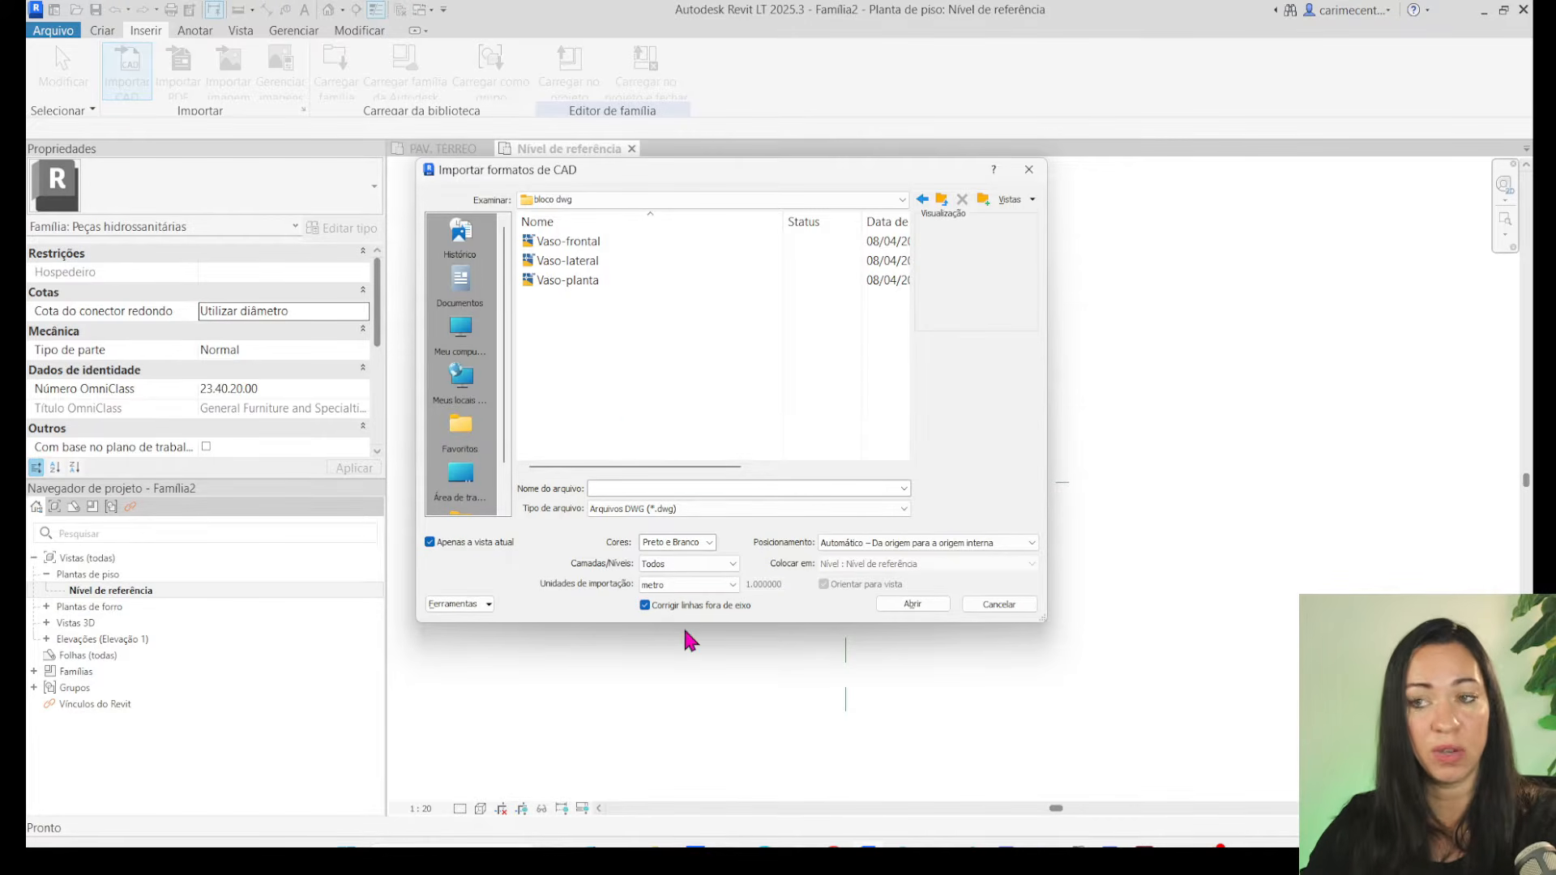
left_click(685, 584)
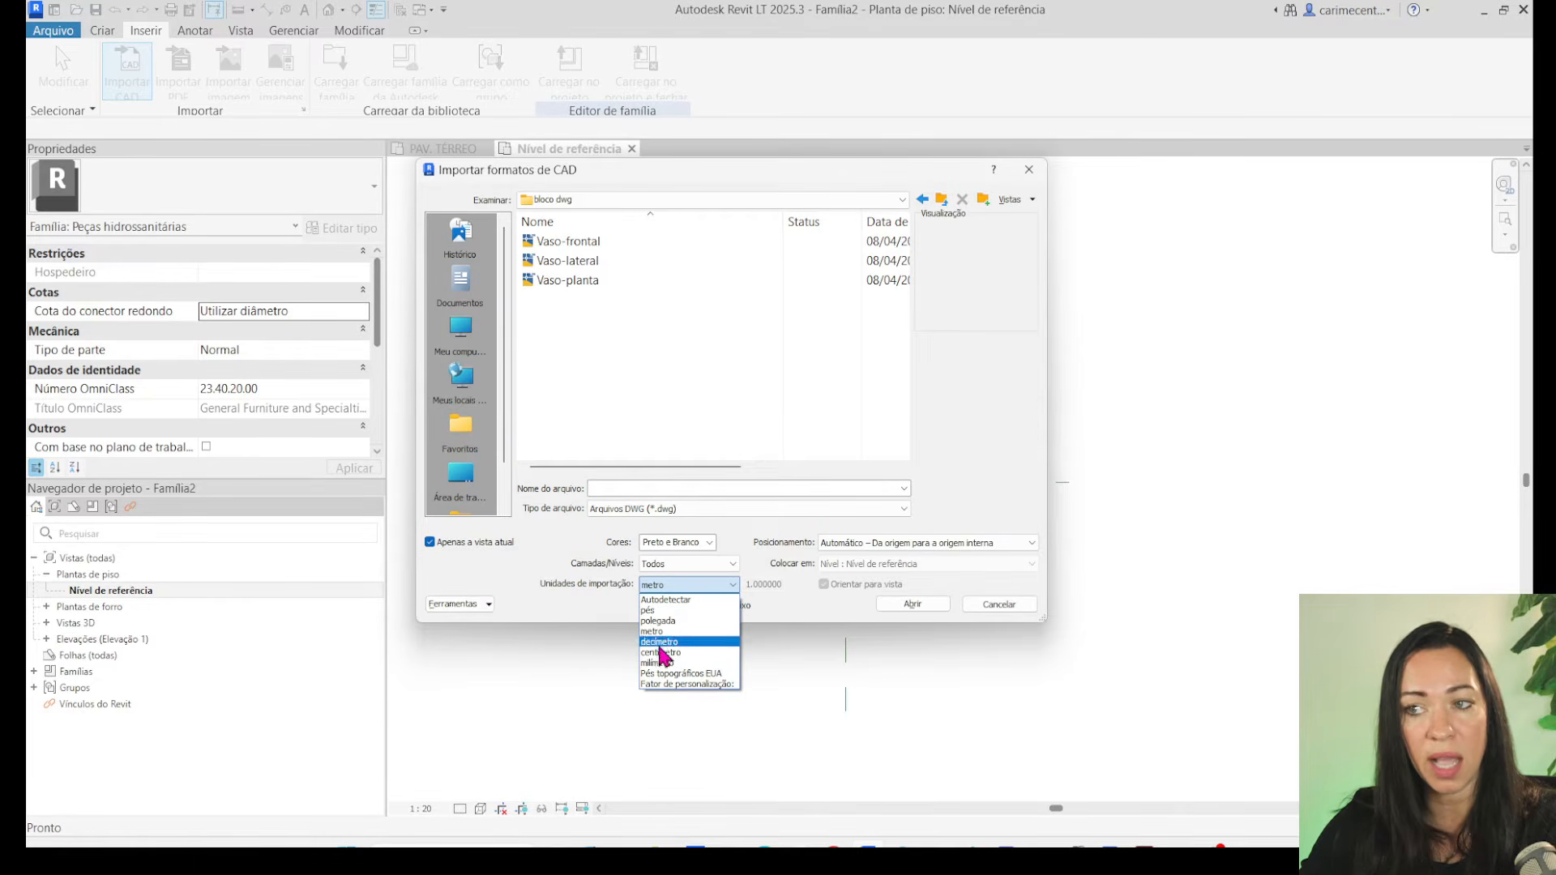
left_click(653, 631)
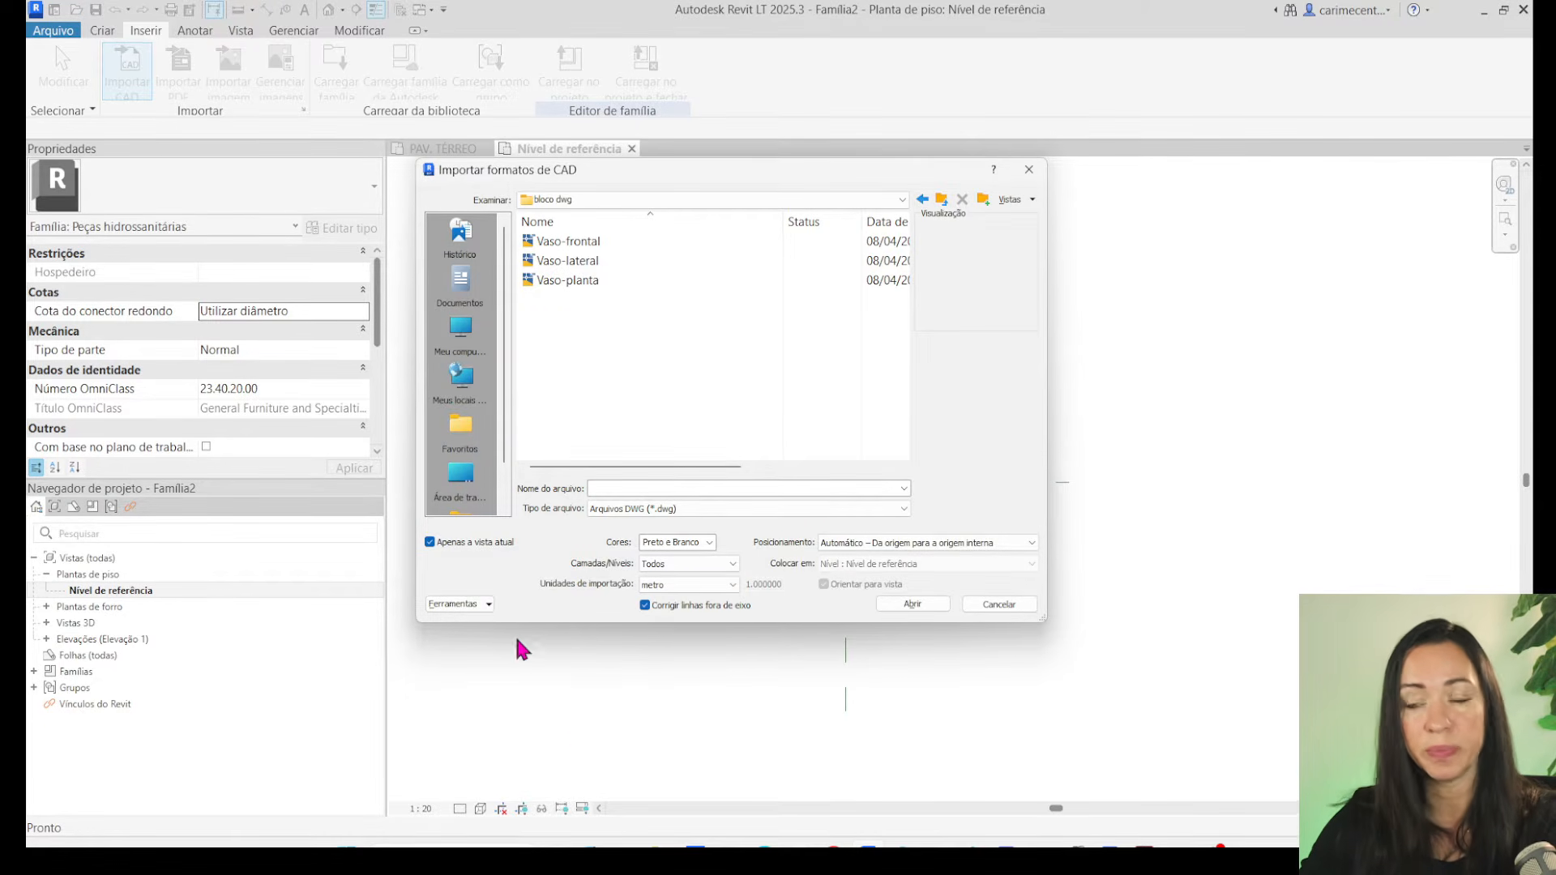
left_click(897, 557)
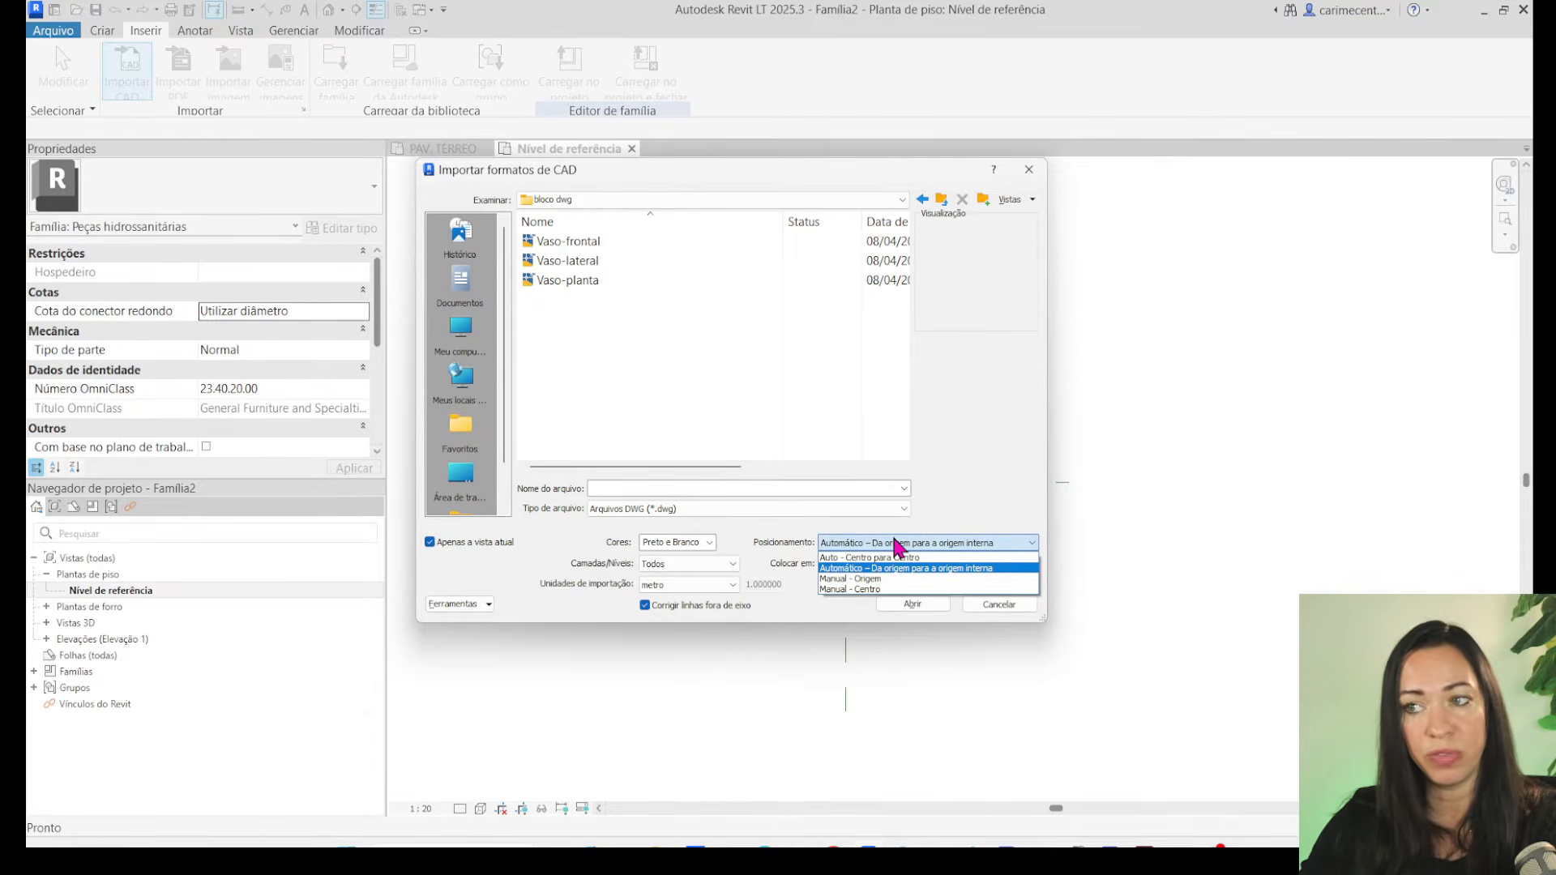
left_click(889, 590)
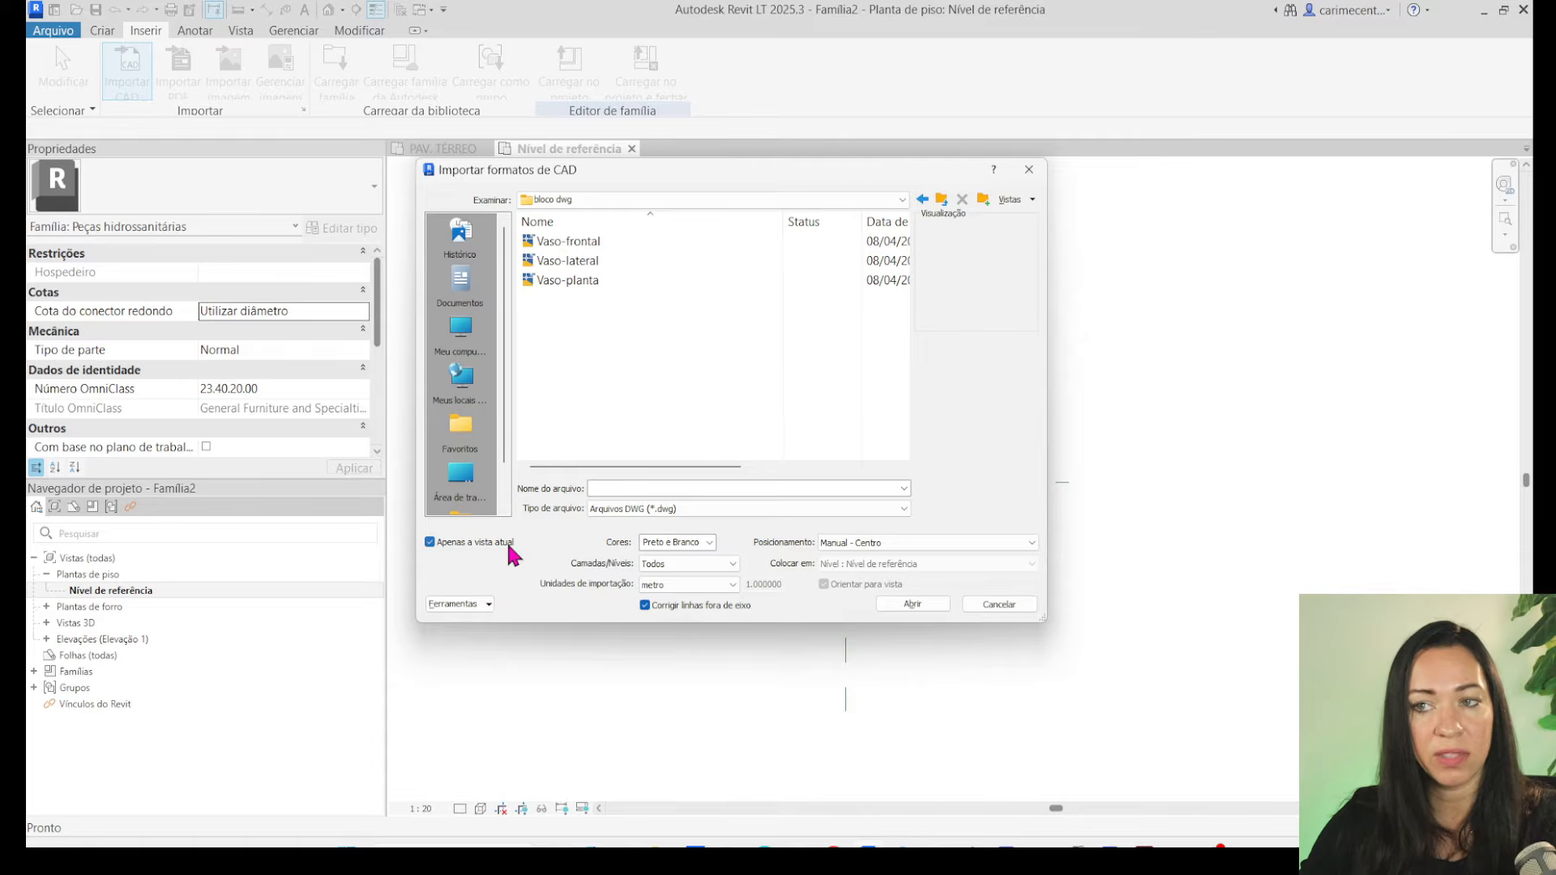
Turn off the current-view-only option and place the import on Nível : Nível de referência.
left_click(438, 543)
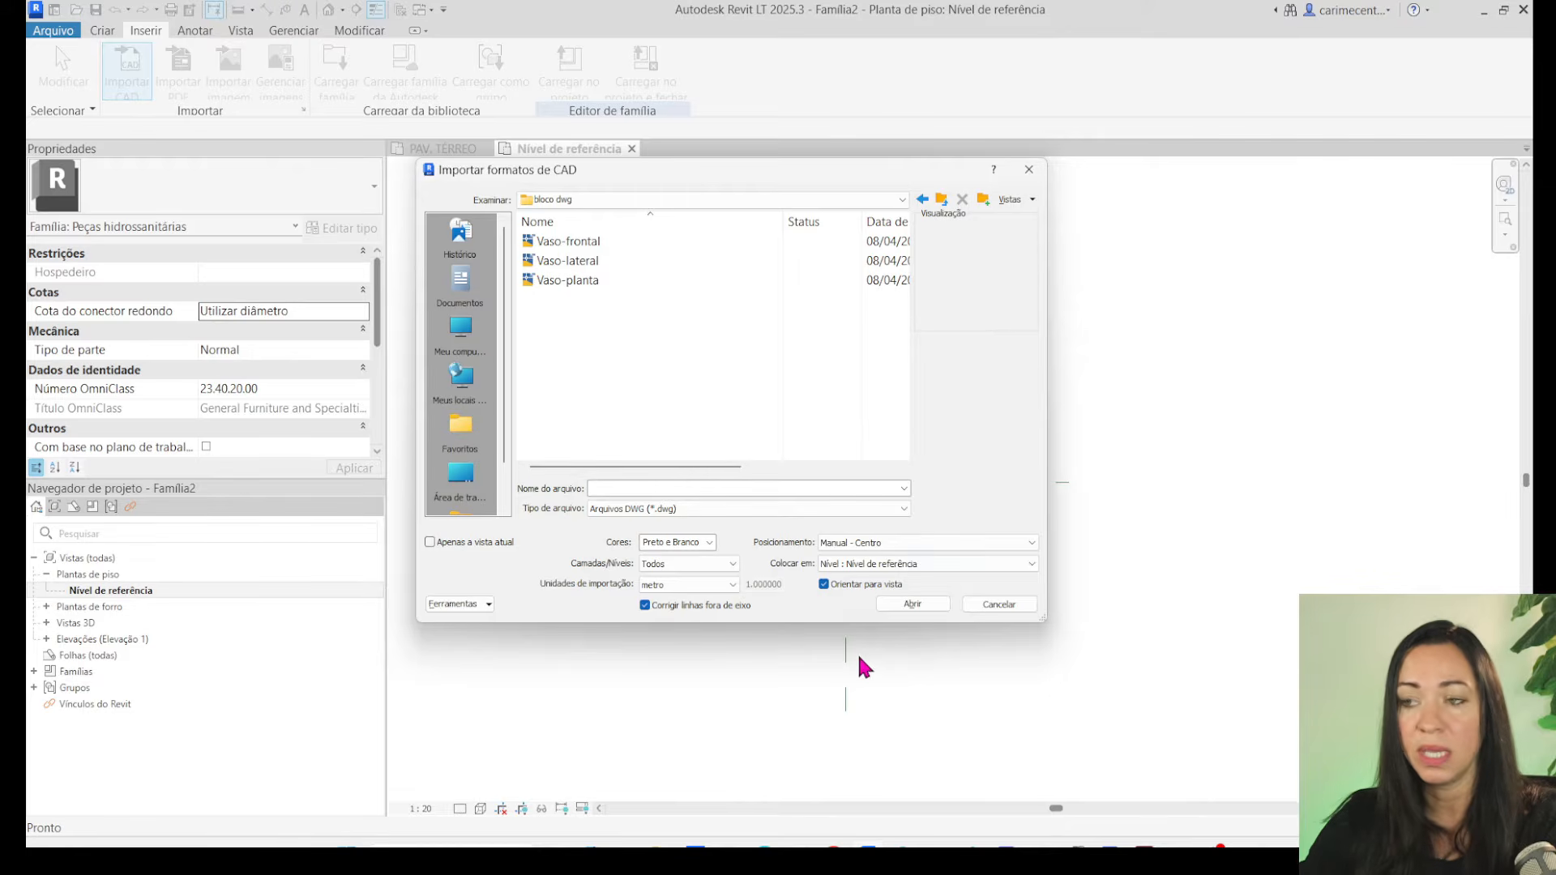
left_click(867, 564)
left_click(865, 575)
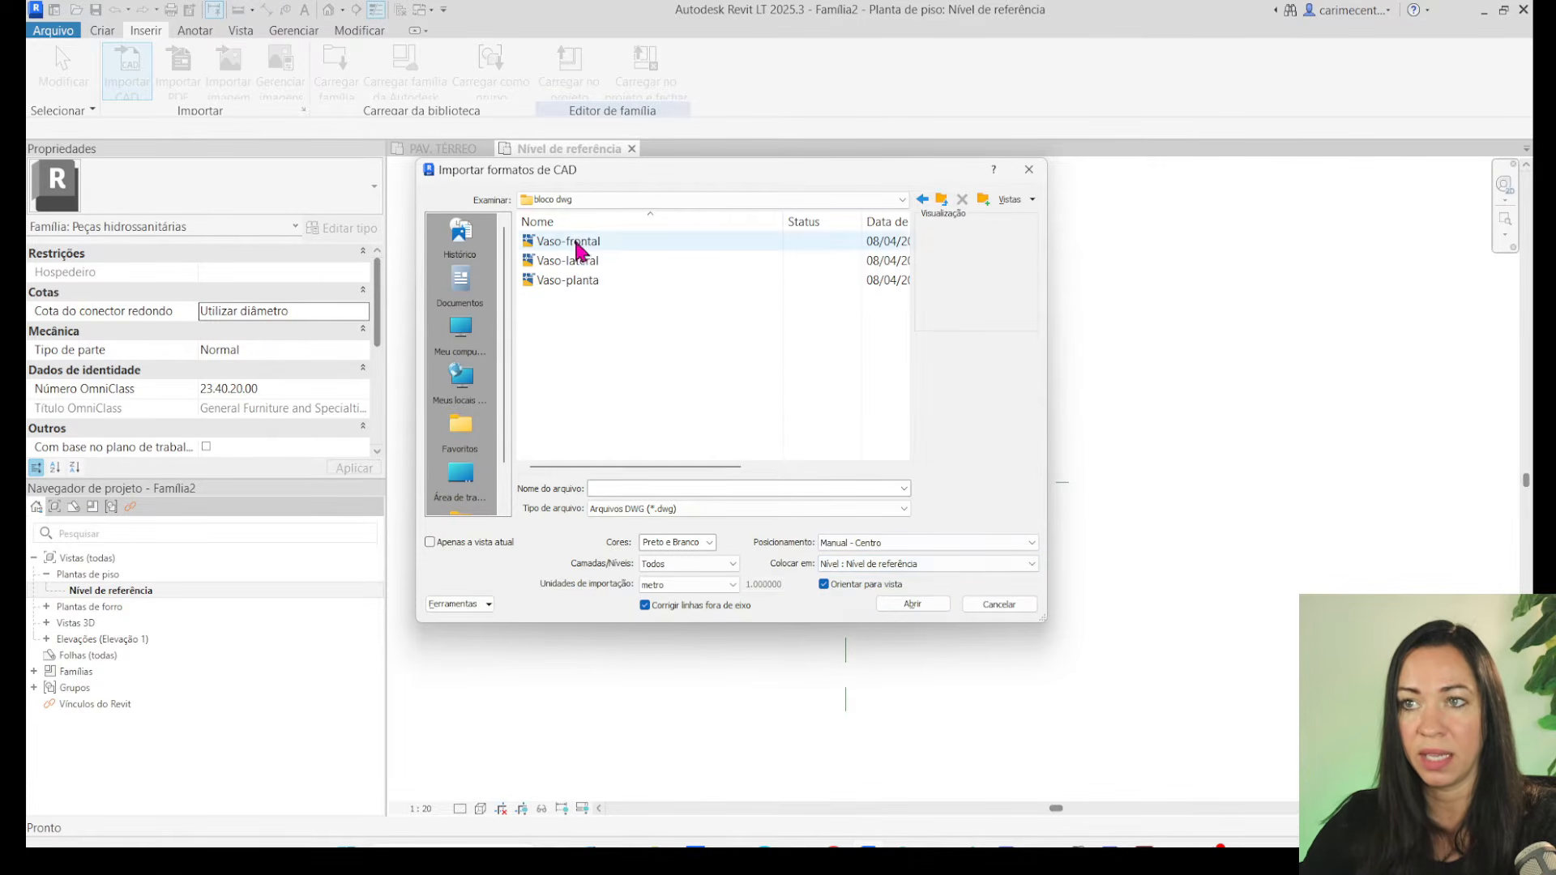
Import Vaso-planta.dwg and place it in the lower-right quadrant formed by the two reference planes.
left_click(588, 280)
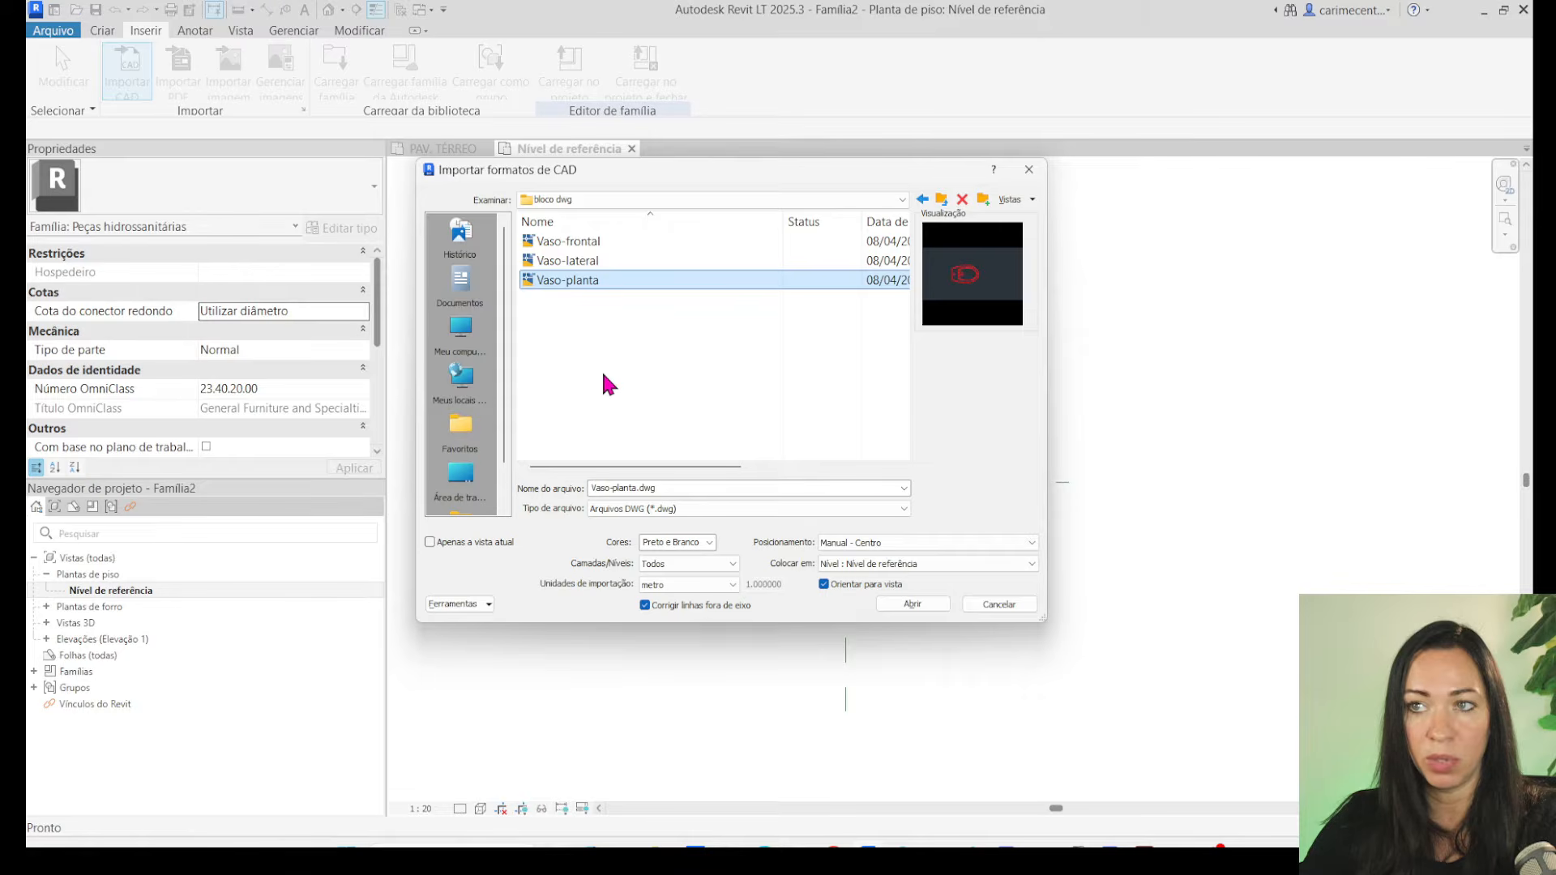
left_click(910, 604)
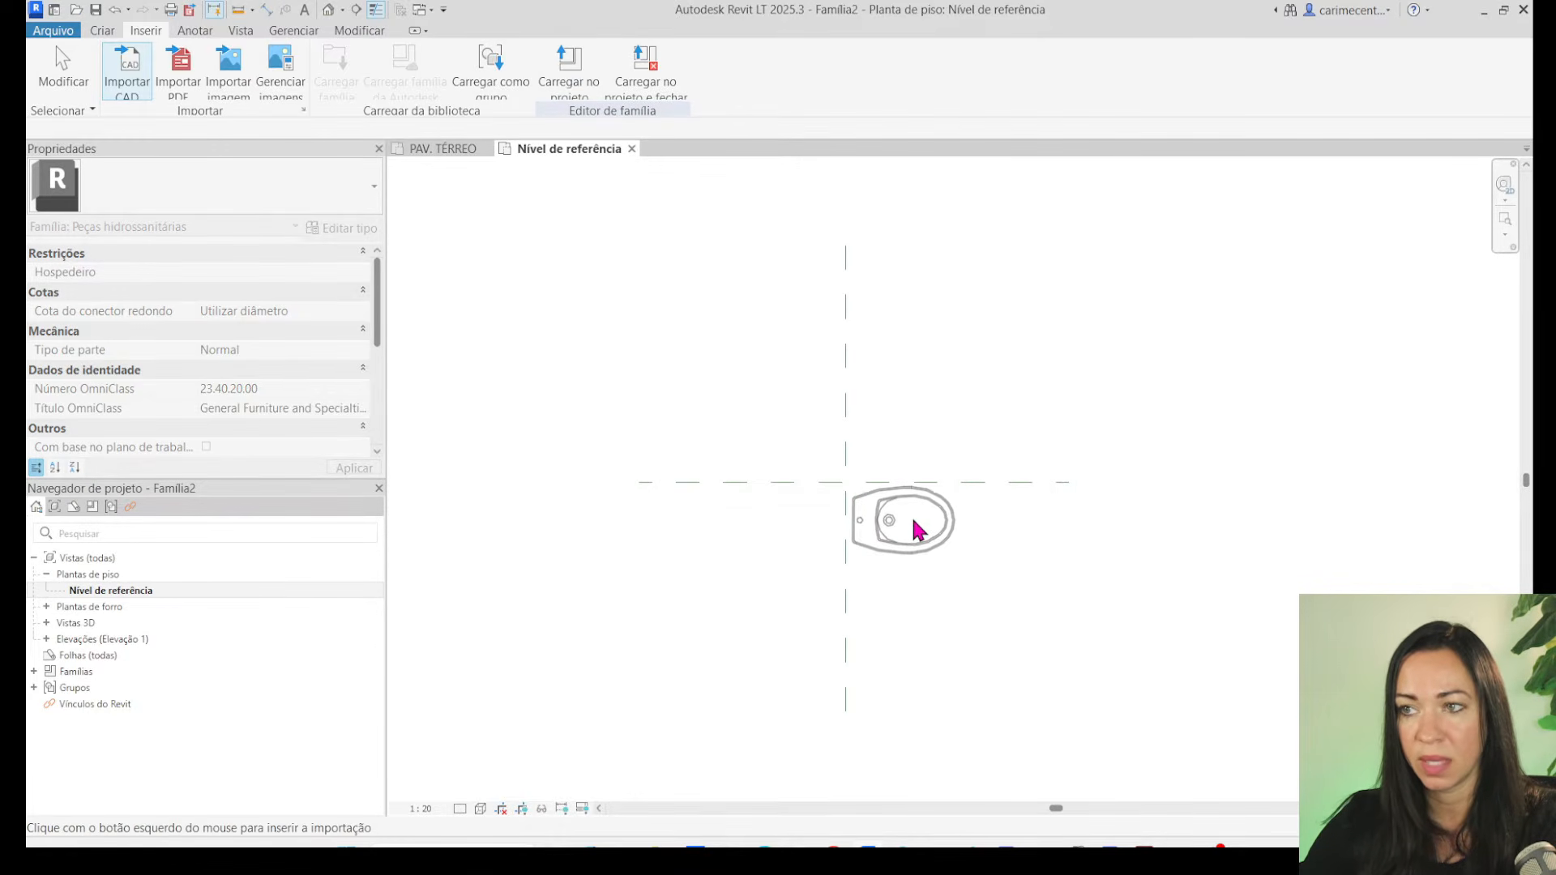
left_click(825, 568)
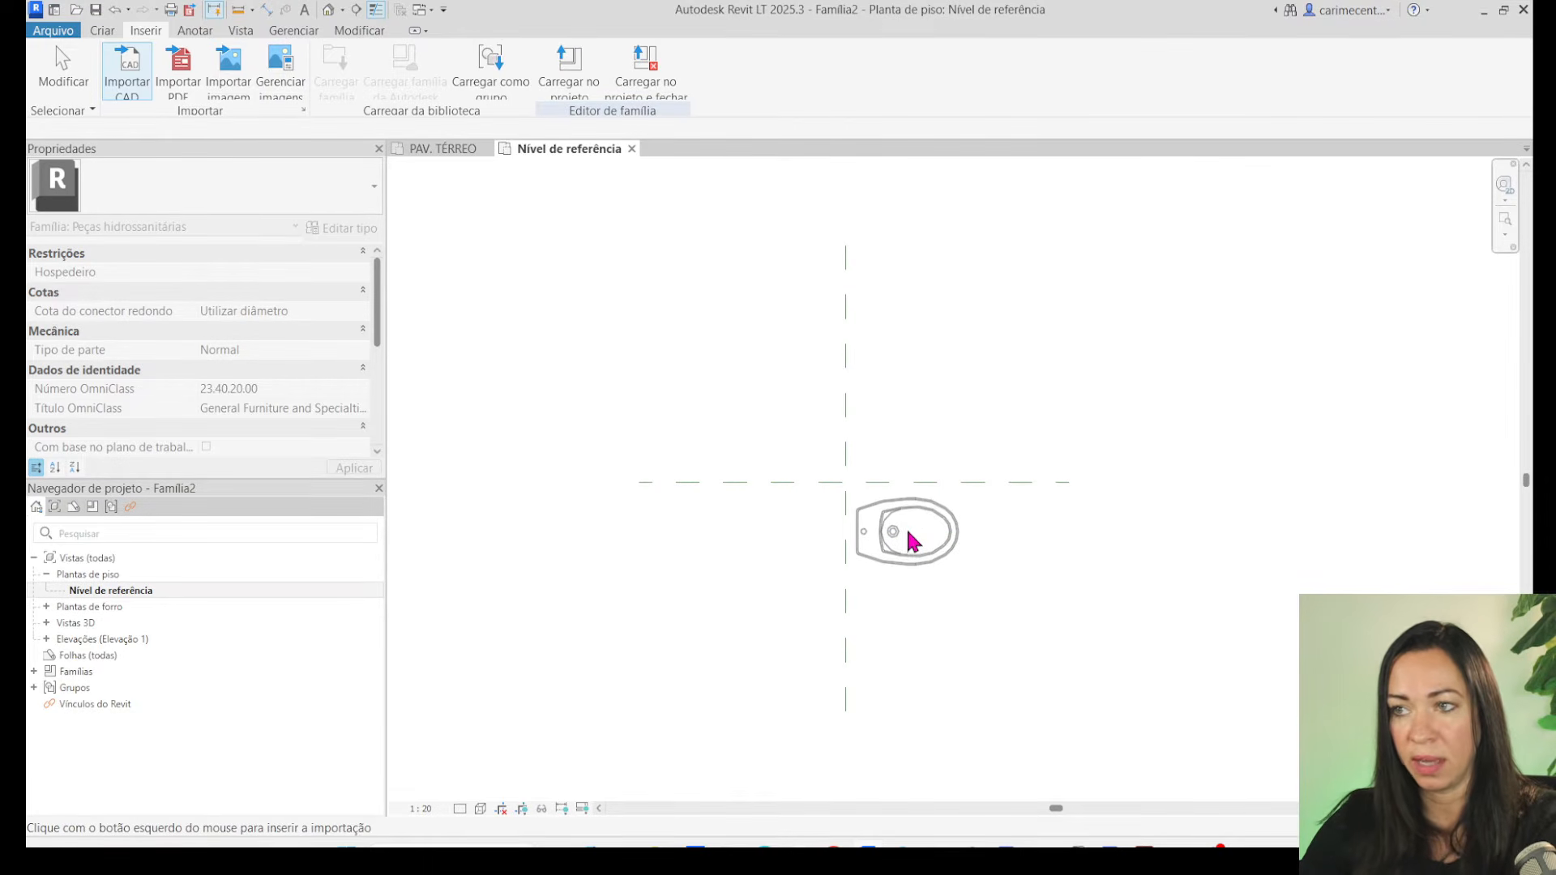
left_click(907, 539)
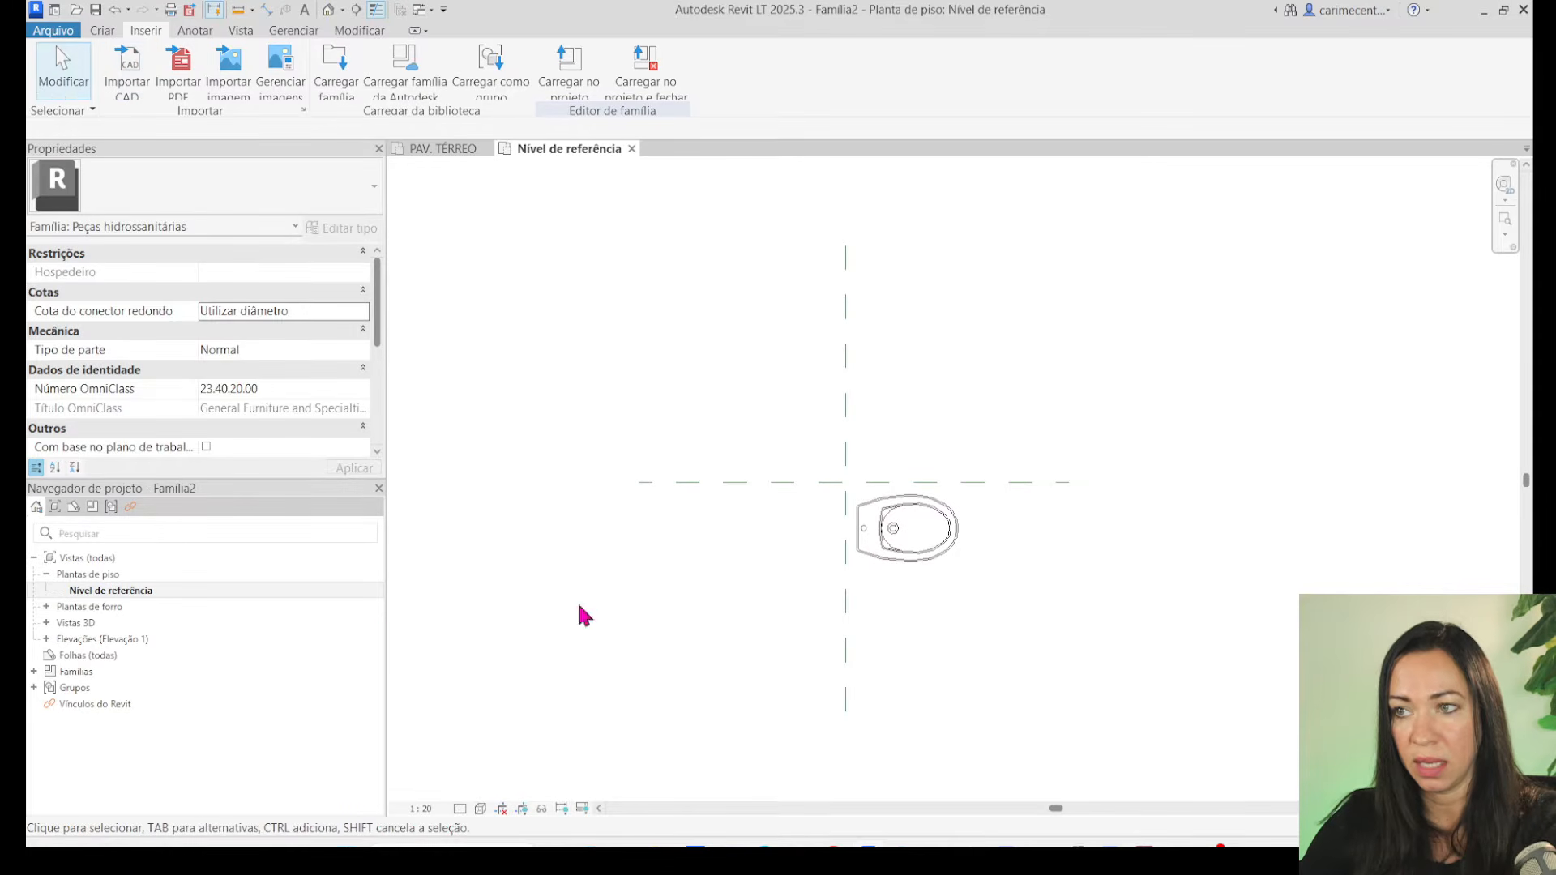
Rotate the Vaso-planta.dwg import 90° clockwise about the midpoint of the toilet's straight back edge.
scroll(898, 467, "up", 1)
scroll(790, 441, "up", 3)
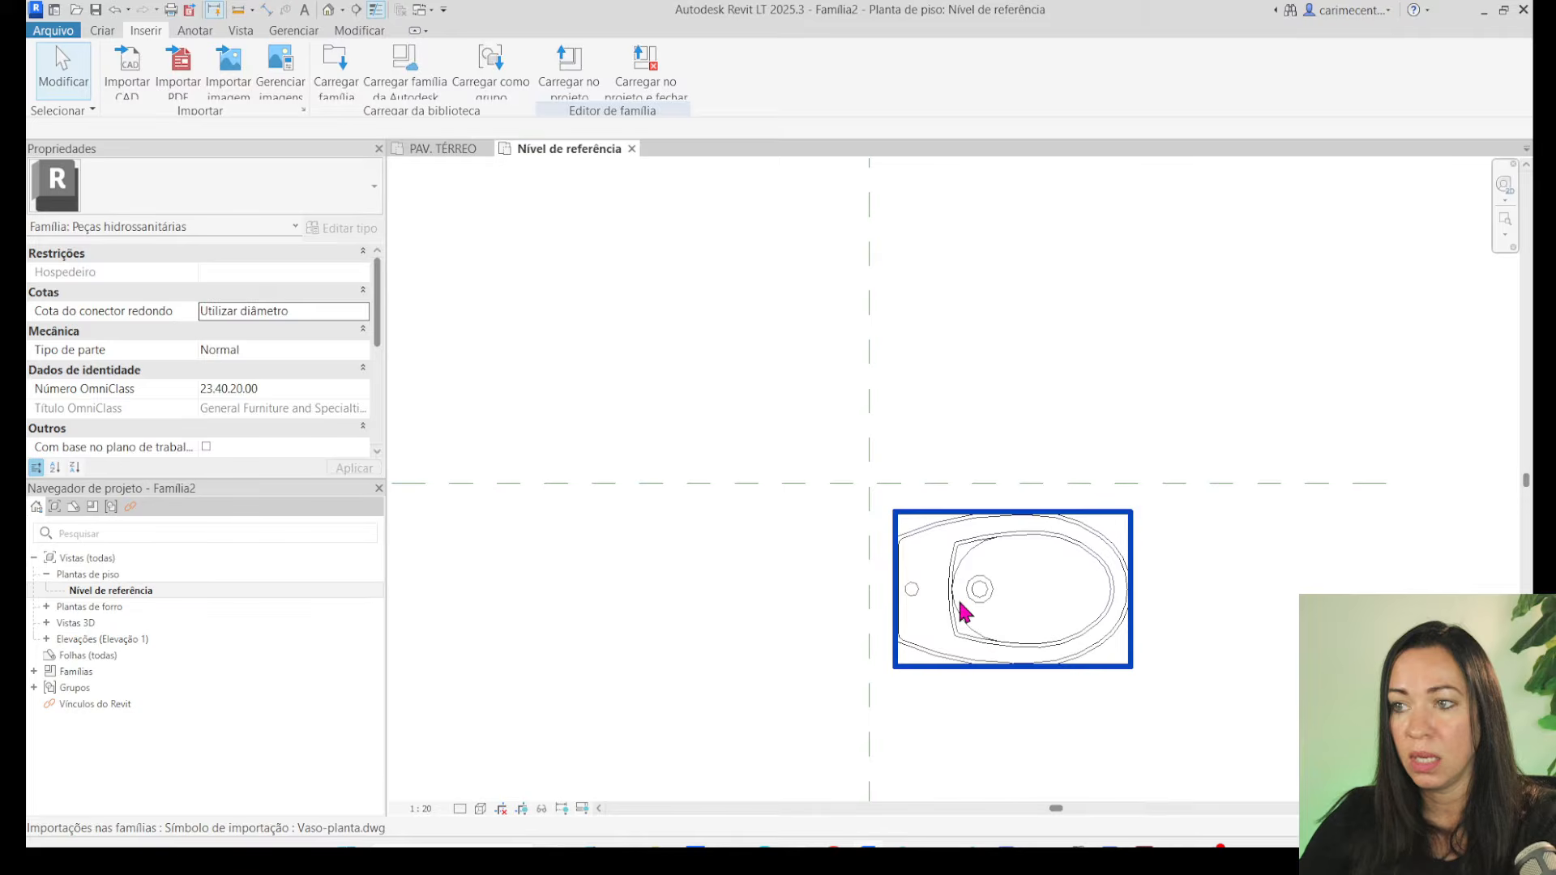
left_click(909, 582)
left_click(571, 65)
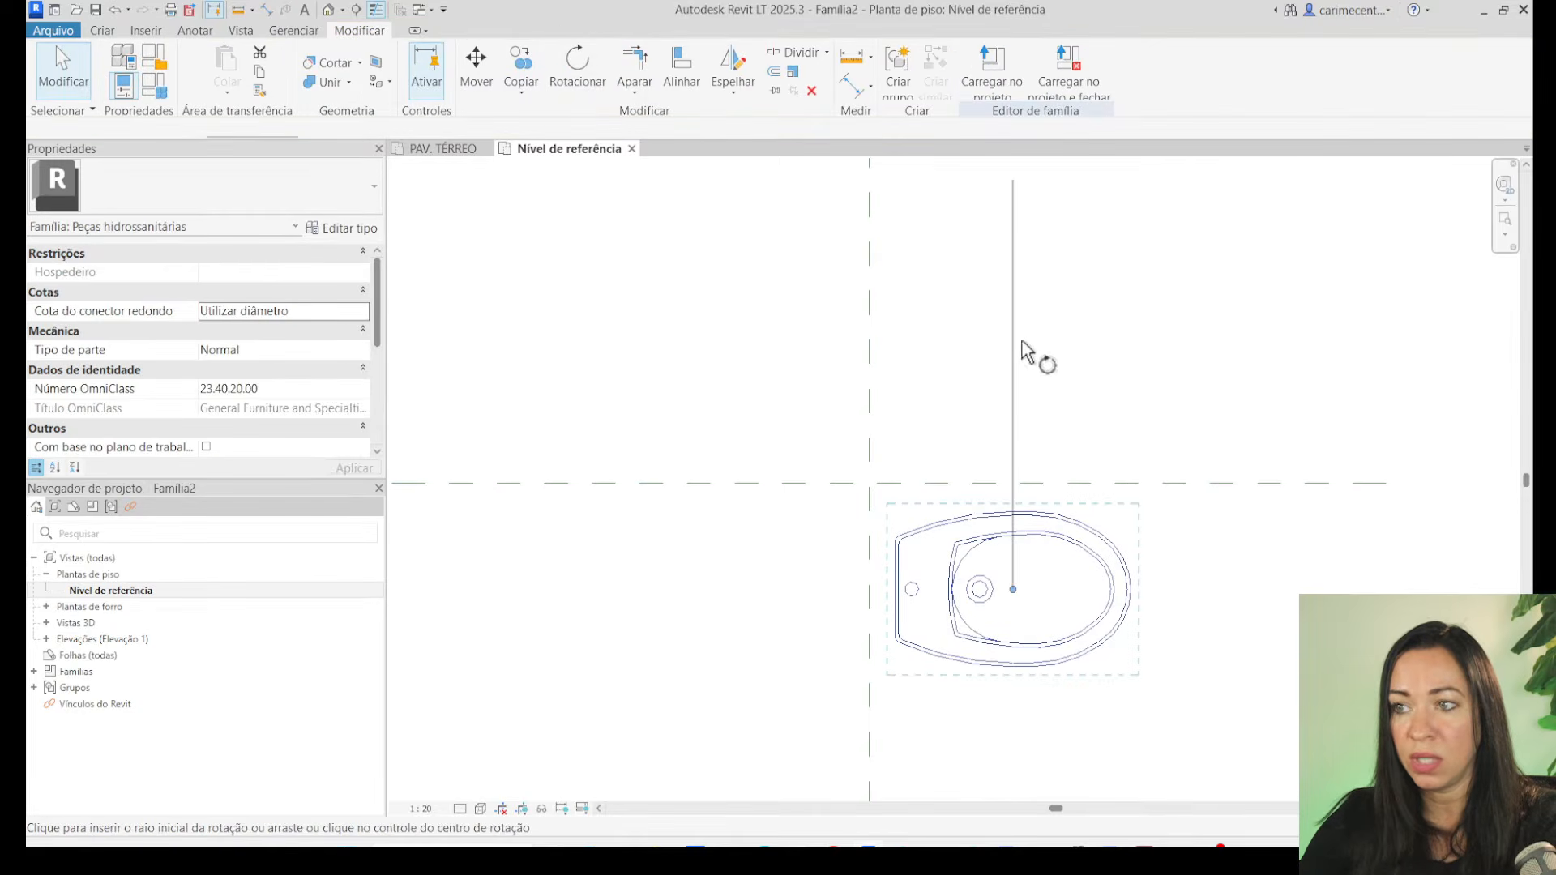
left_click(1014, 588)
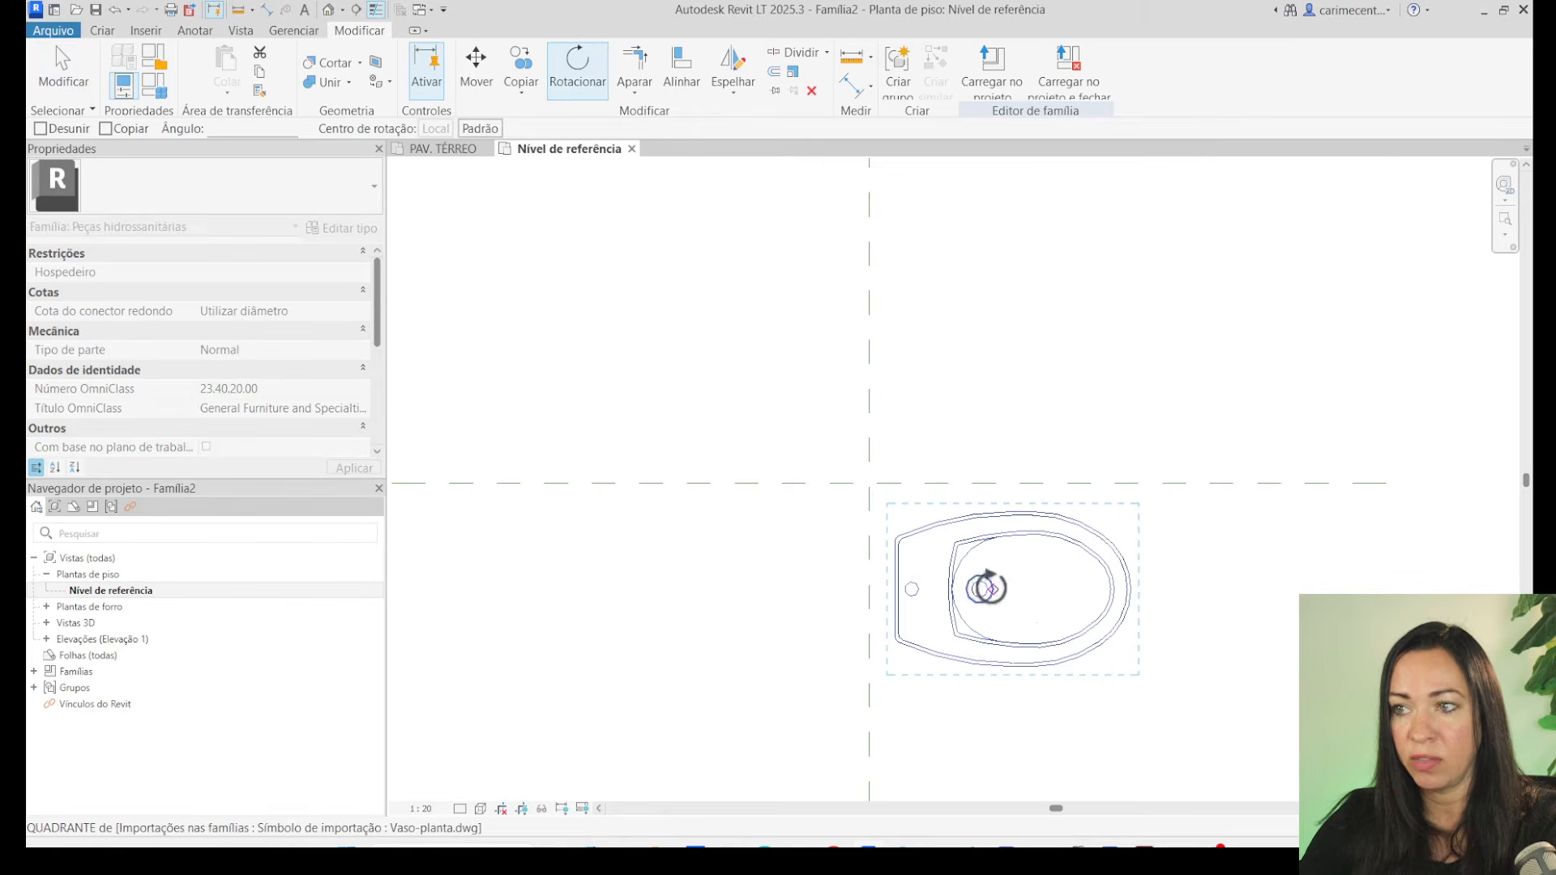
left_click(896, 590)
left_click(1191, 607)
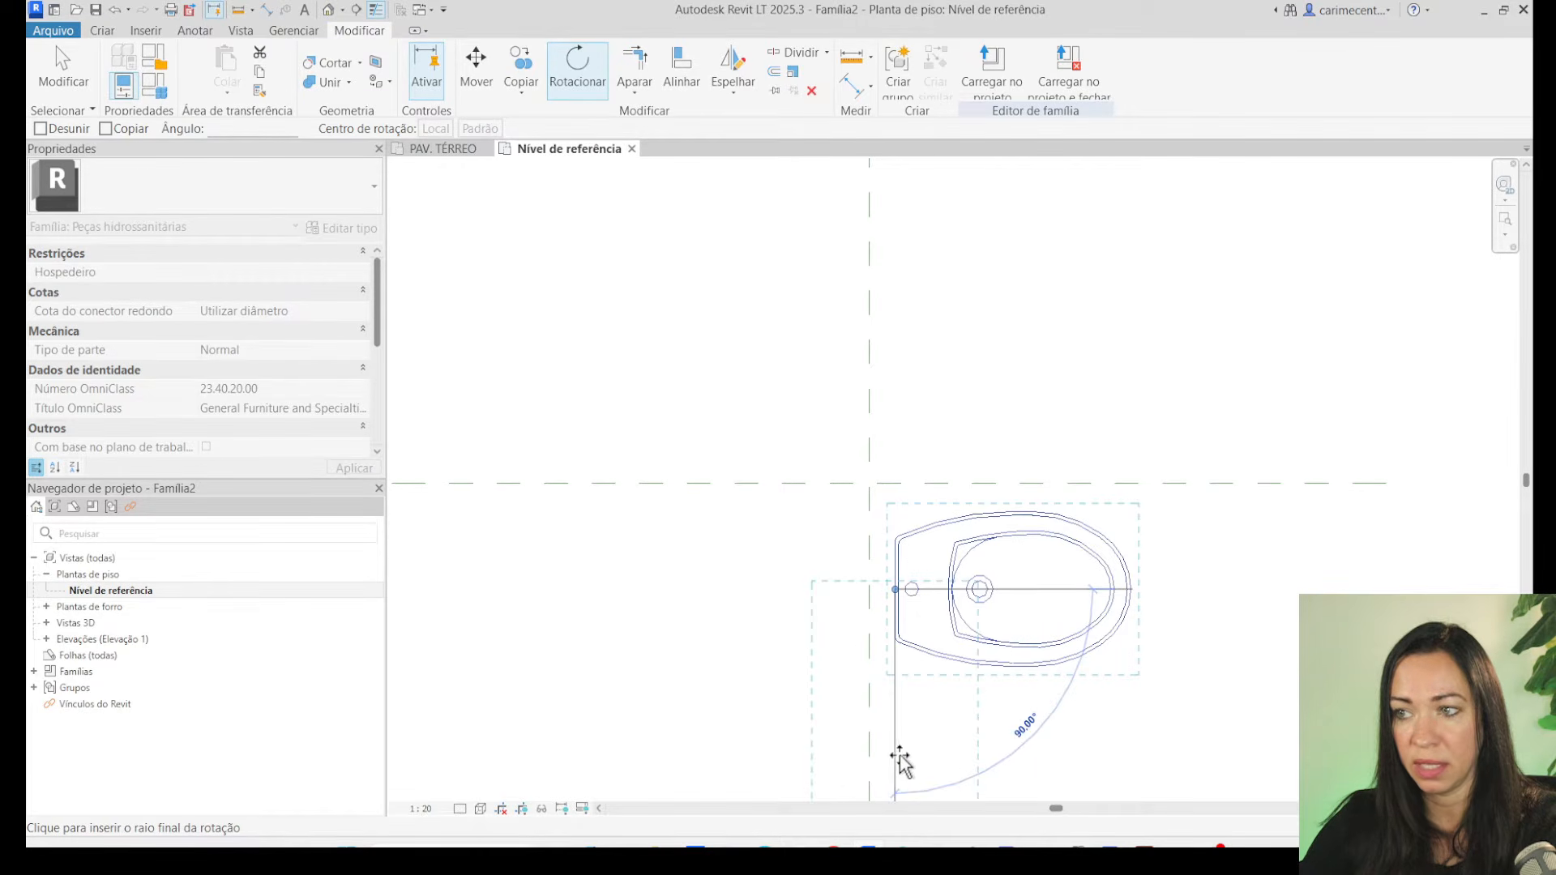
left_click(897, 758)
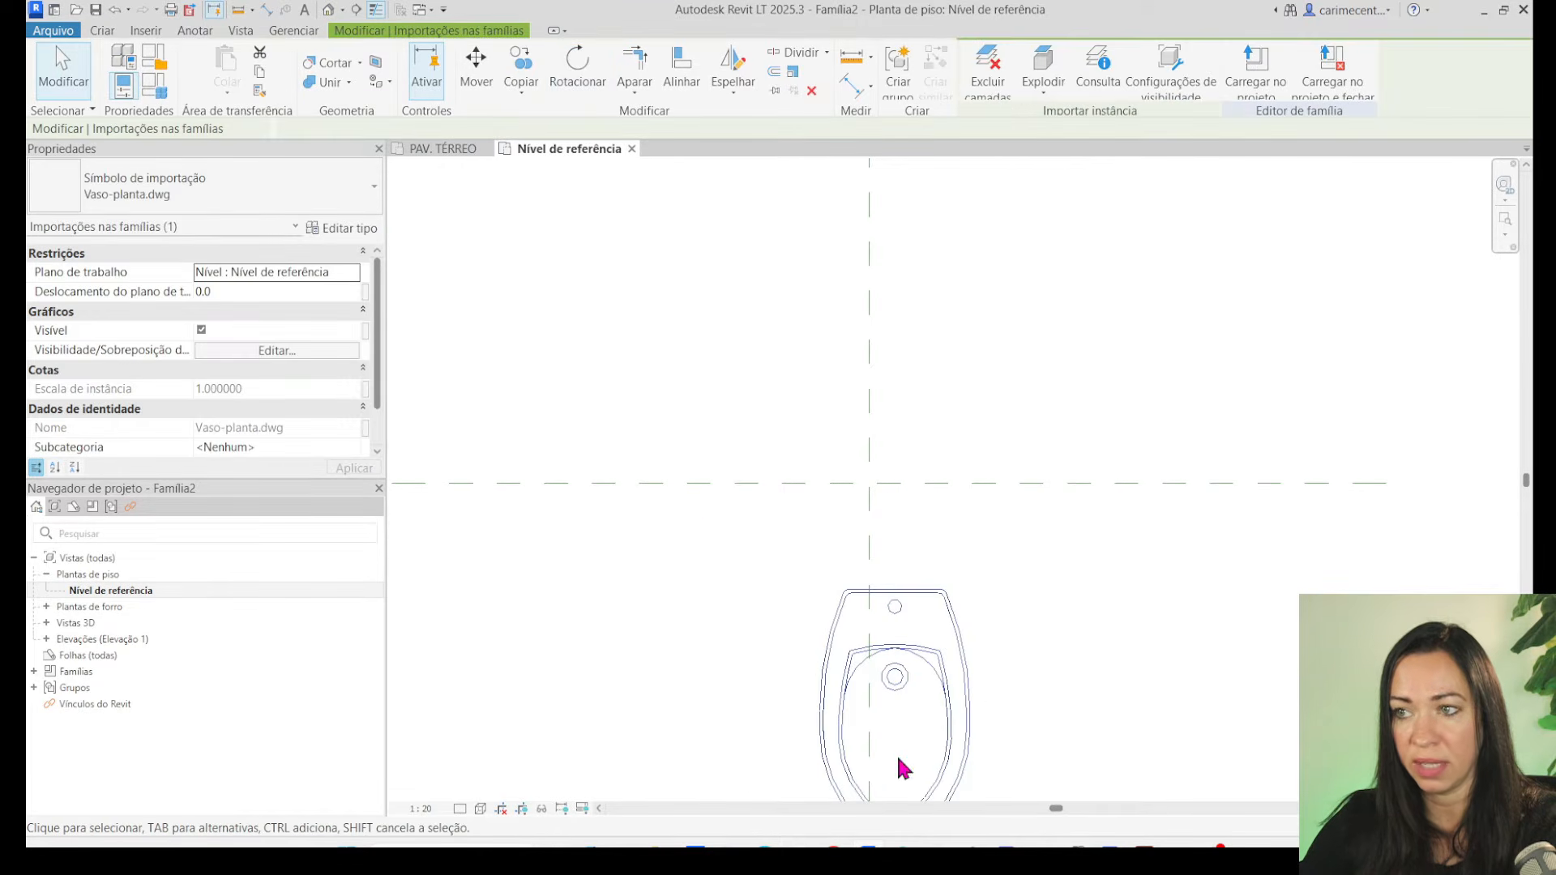
Move the plan drawing so the midpoint of its back edge sits on the intersection of the two reference planes.
left_click(476, 69)
left_click(896, 594)
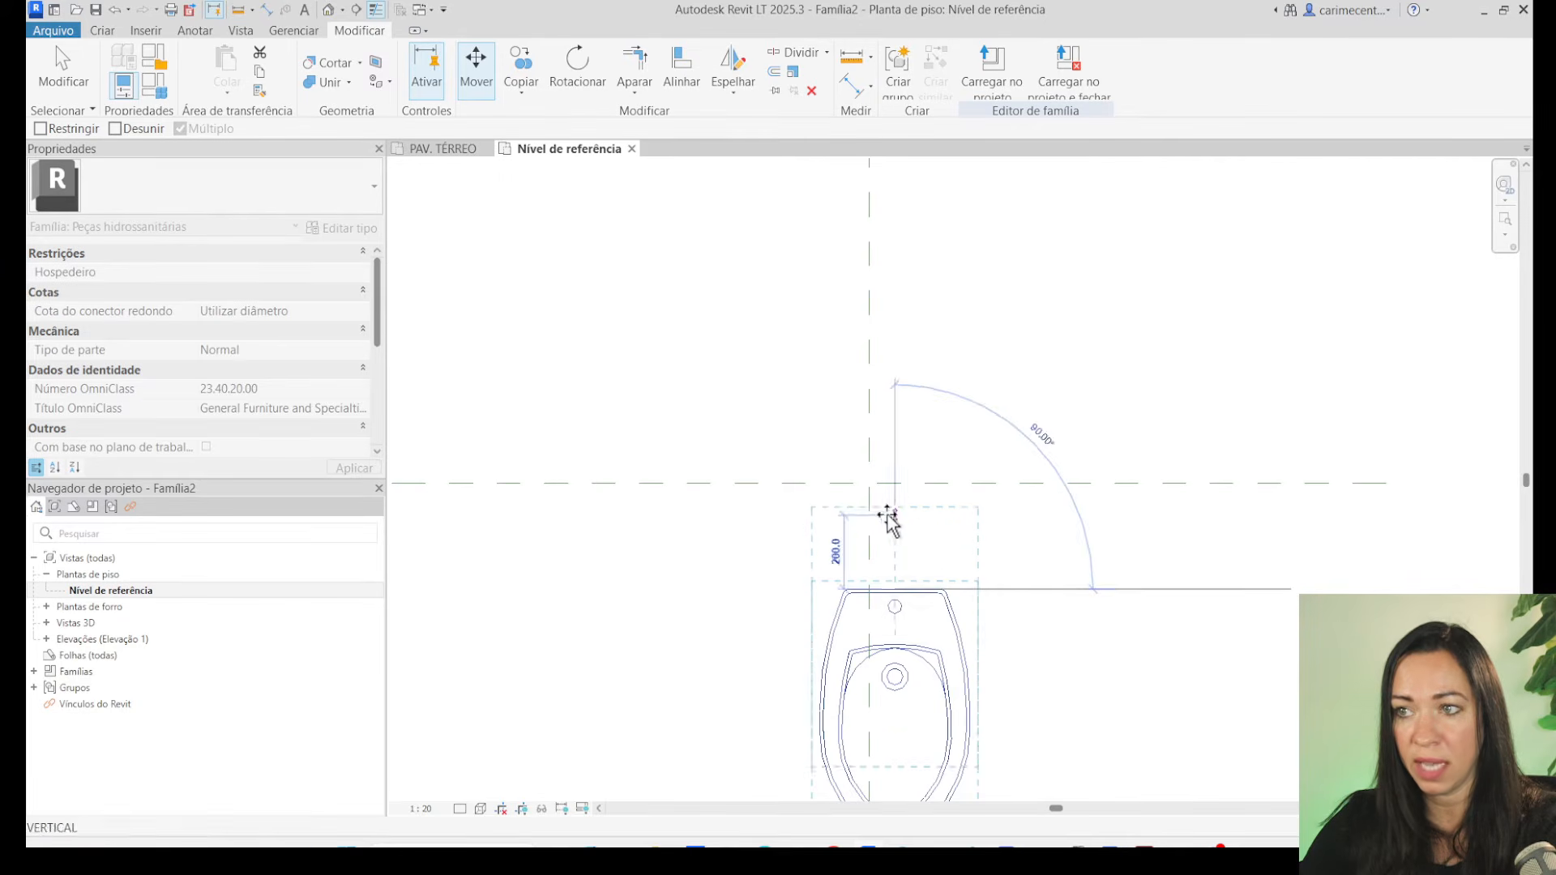
left_click(869, 484)
left_click(1016, 367)
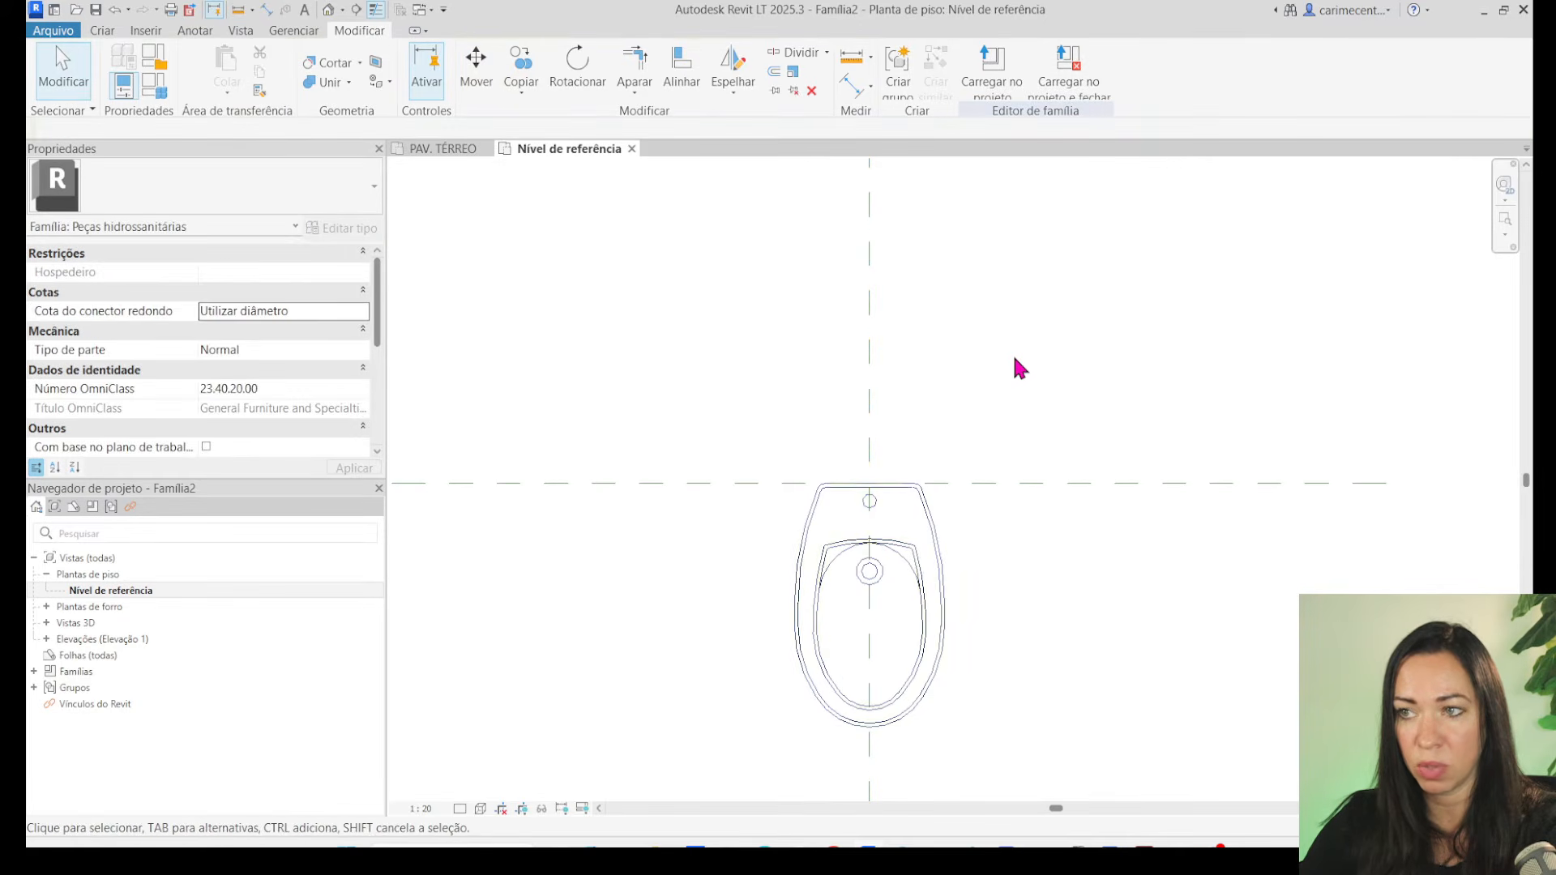
Move the plan drawing upward along the vertical reference plane so the bowl is centred on the intersection of the reference planes.
scroll(1045, 405, "down", 2)
scroll(1053, 575, "up", 1)
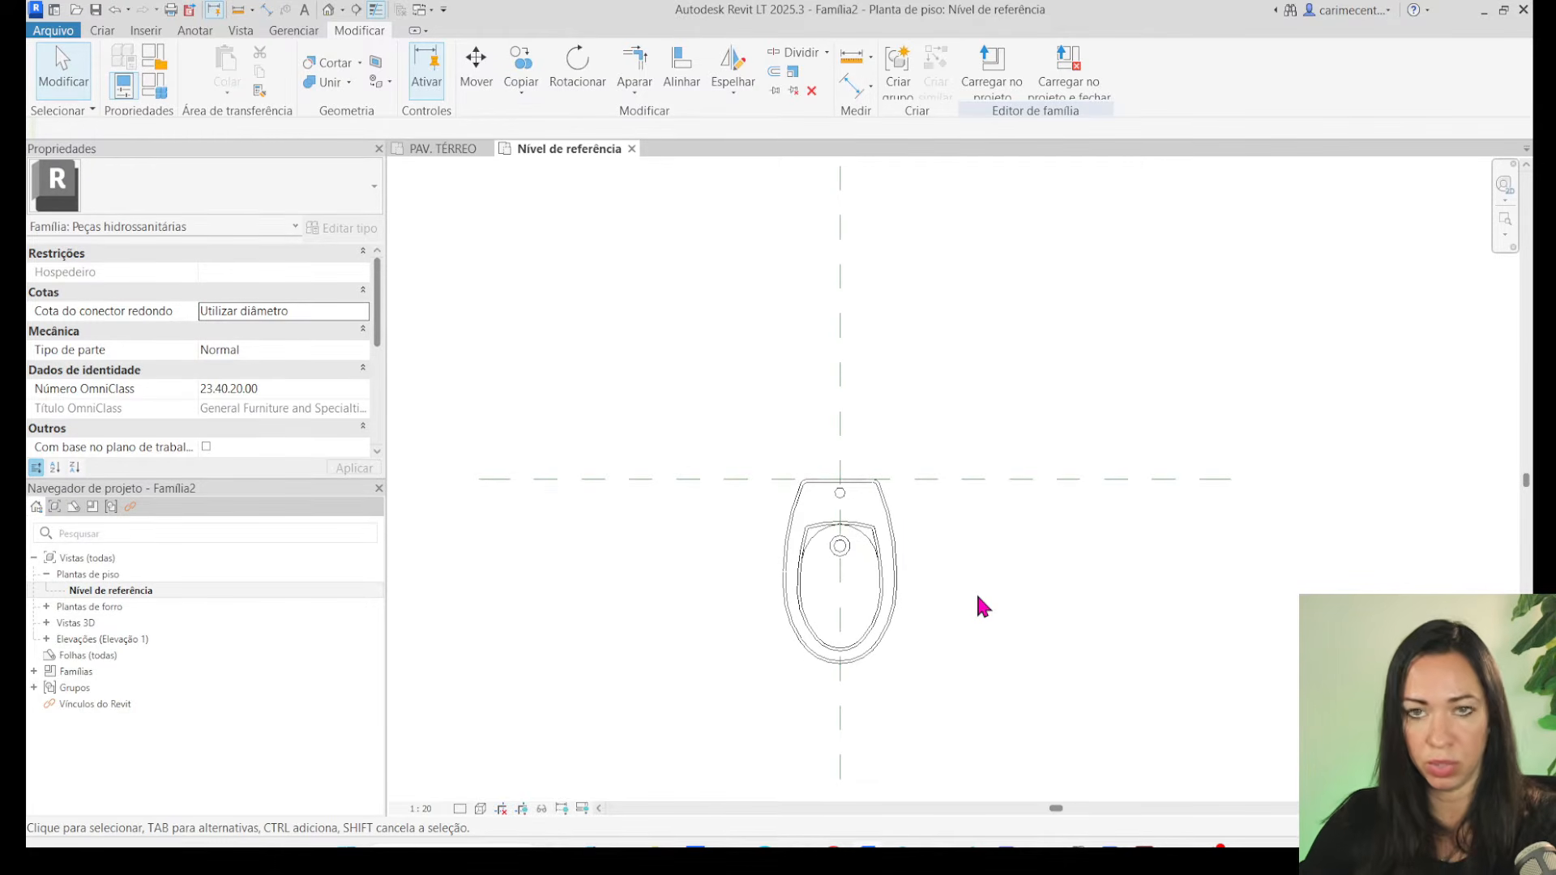
left_click(890, 526)
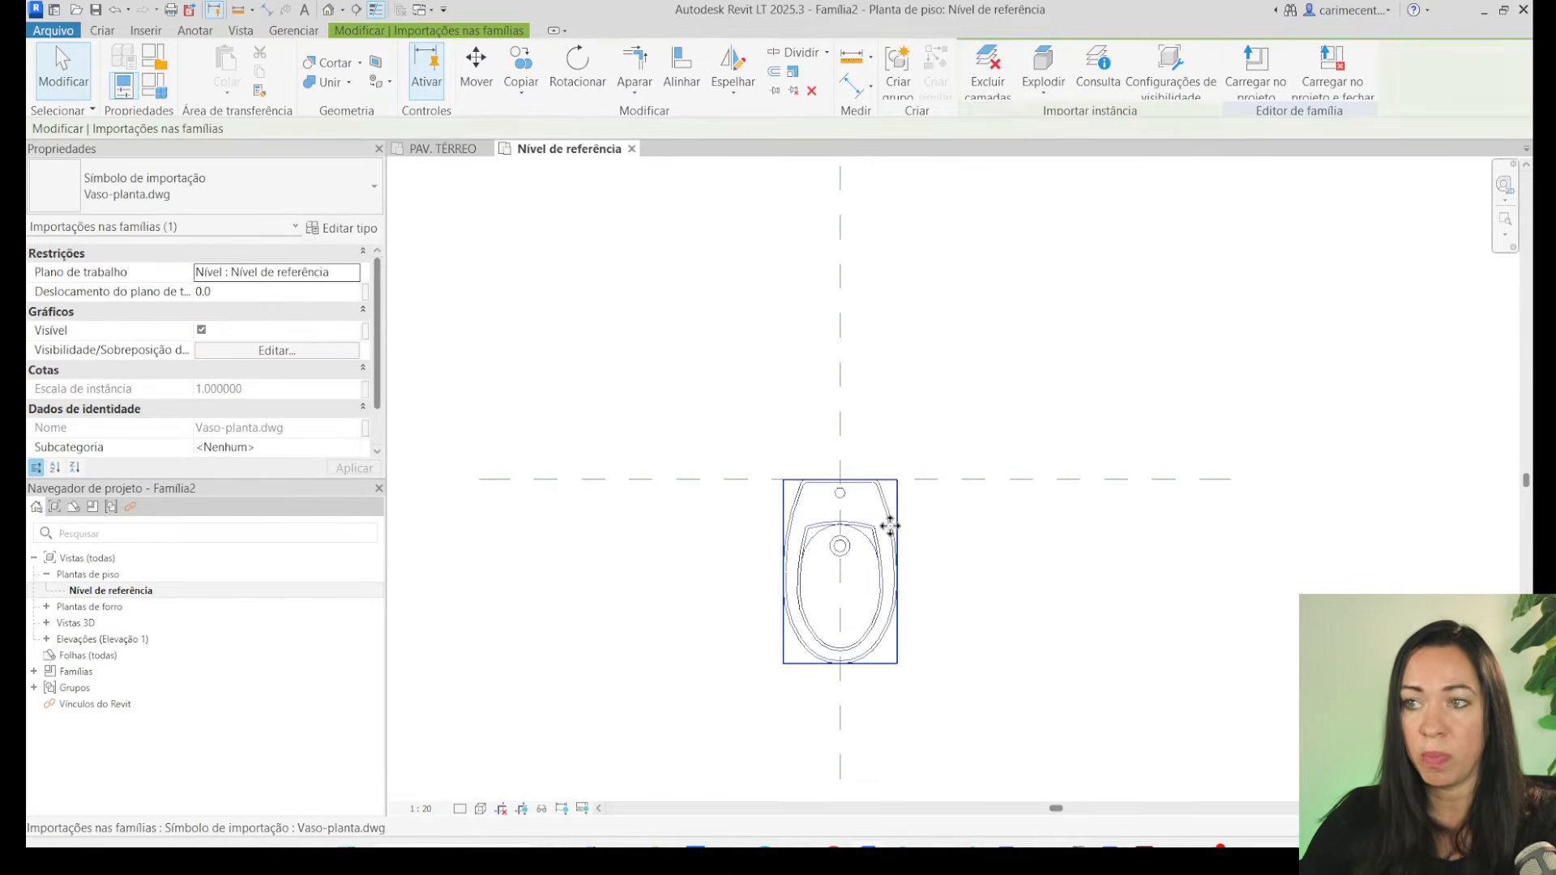
left_click(475, 69)
left_click(839, 585)
left_click(843, 480)
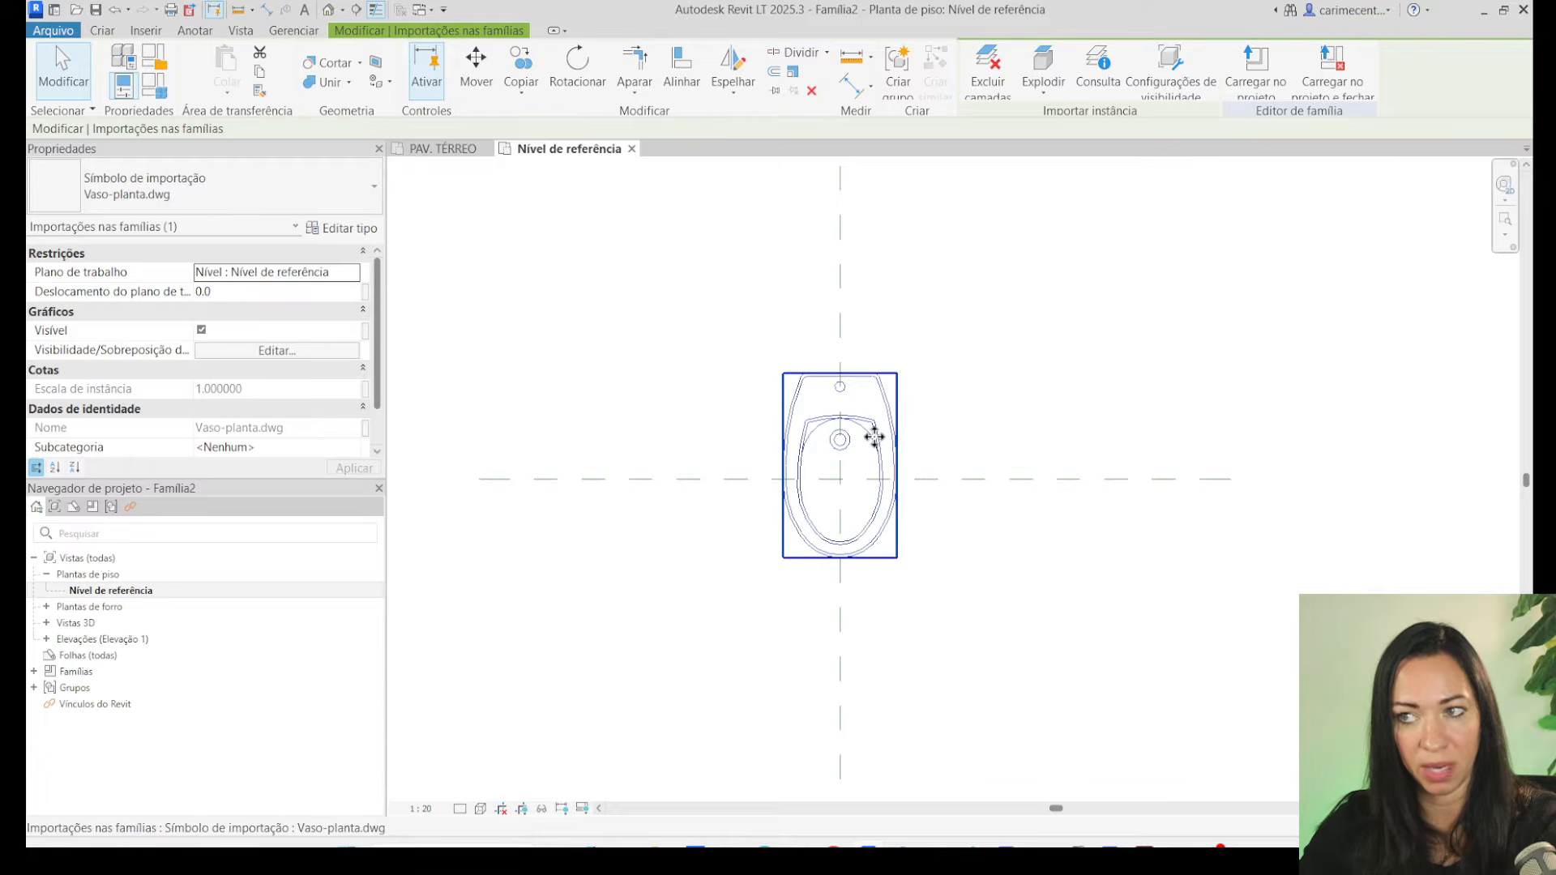
Move the plan drawing away from the intersection into the upper-right quadrant formed by the reference planes.
left_click(476, 68)
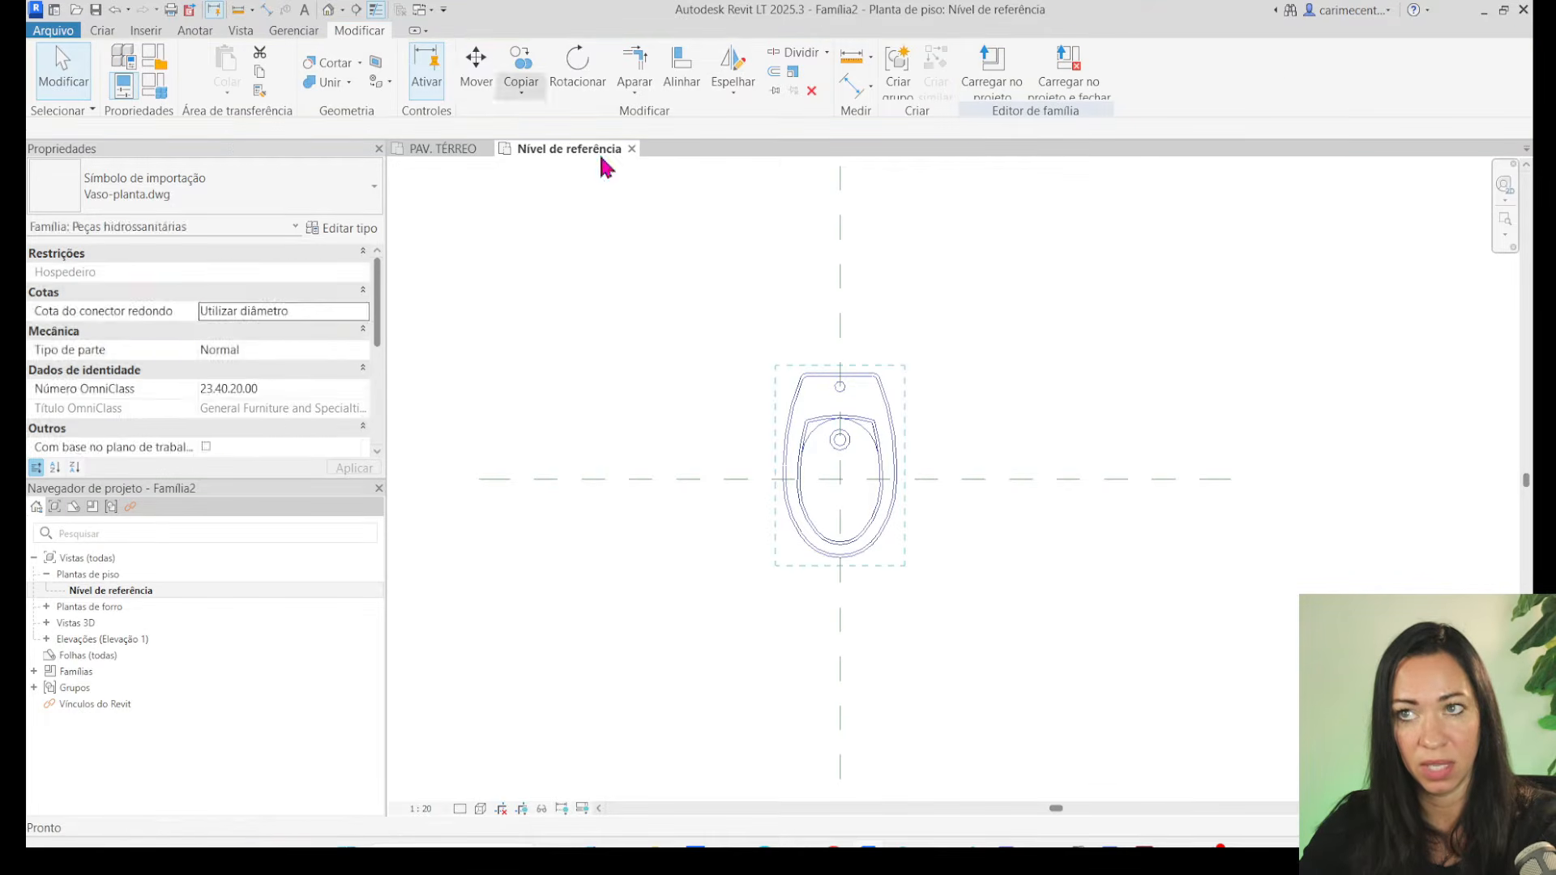
left_click(839, 479)
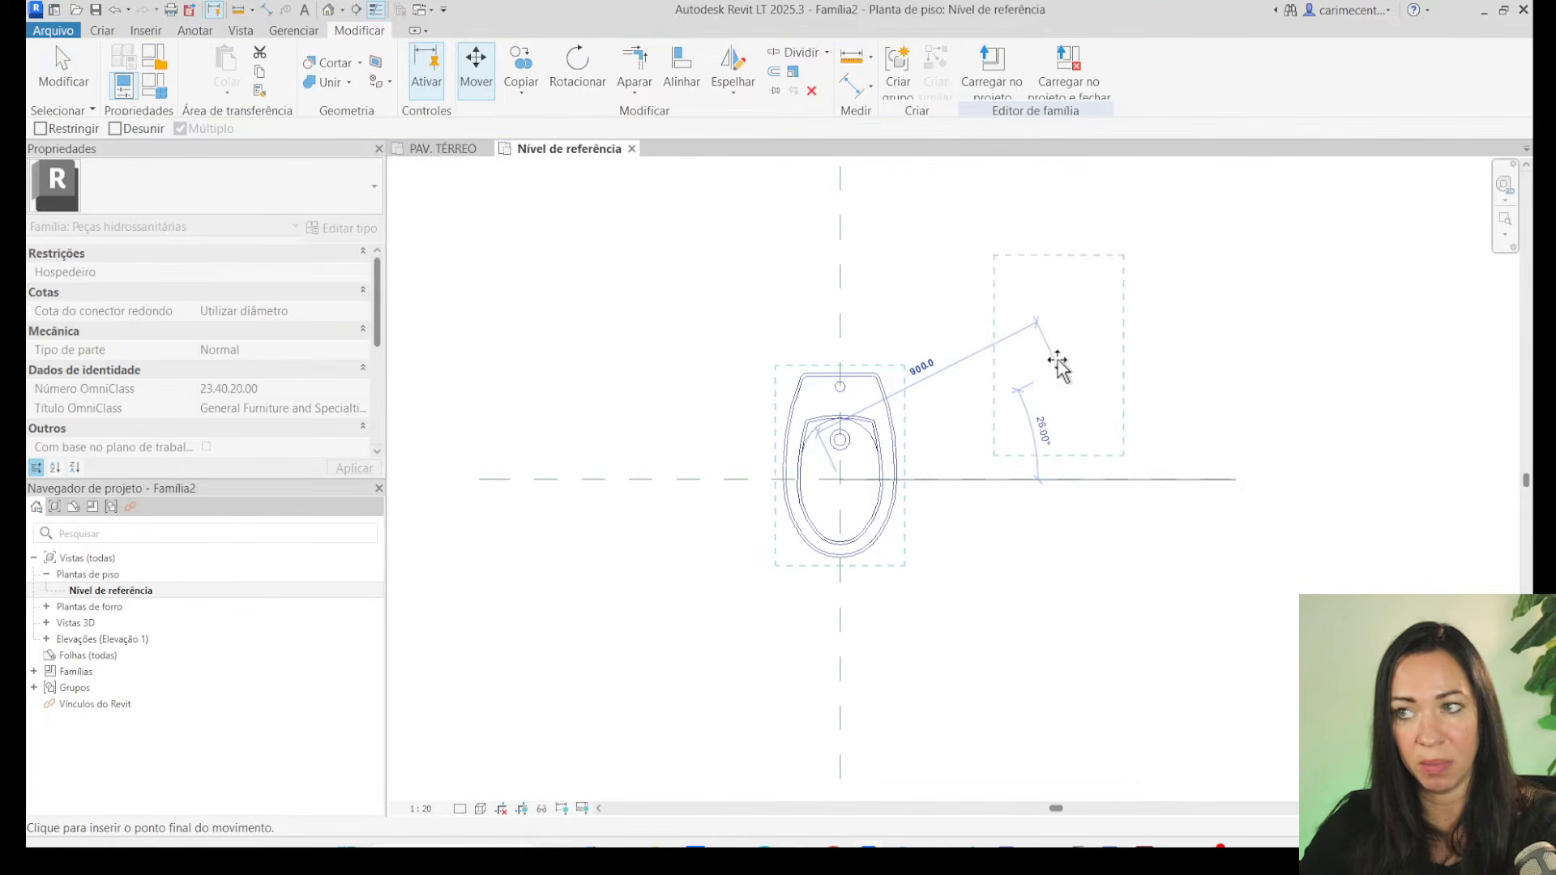
left_click(1025, 341)
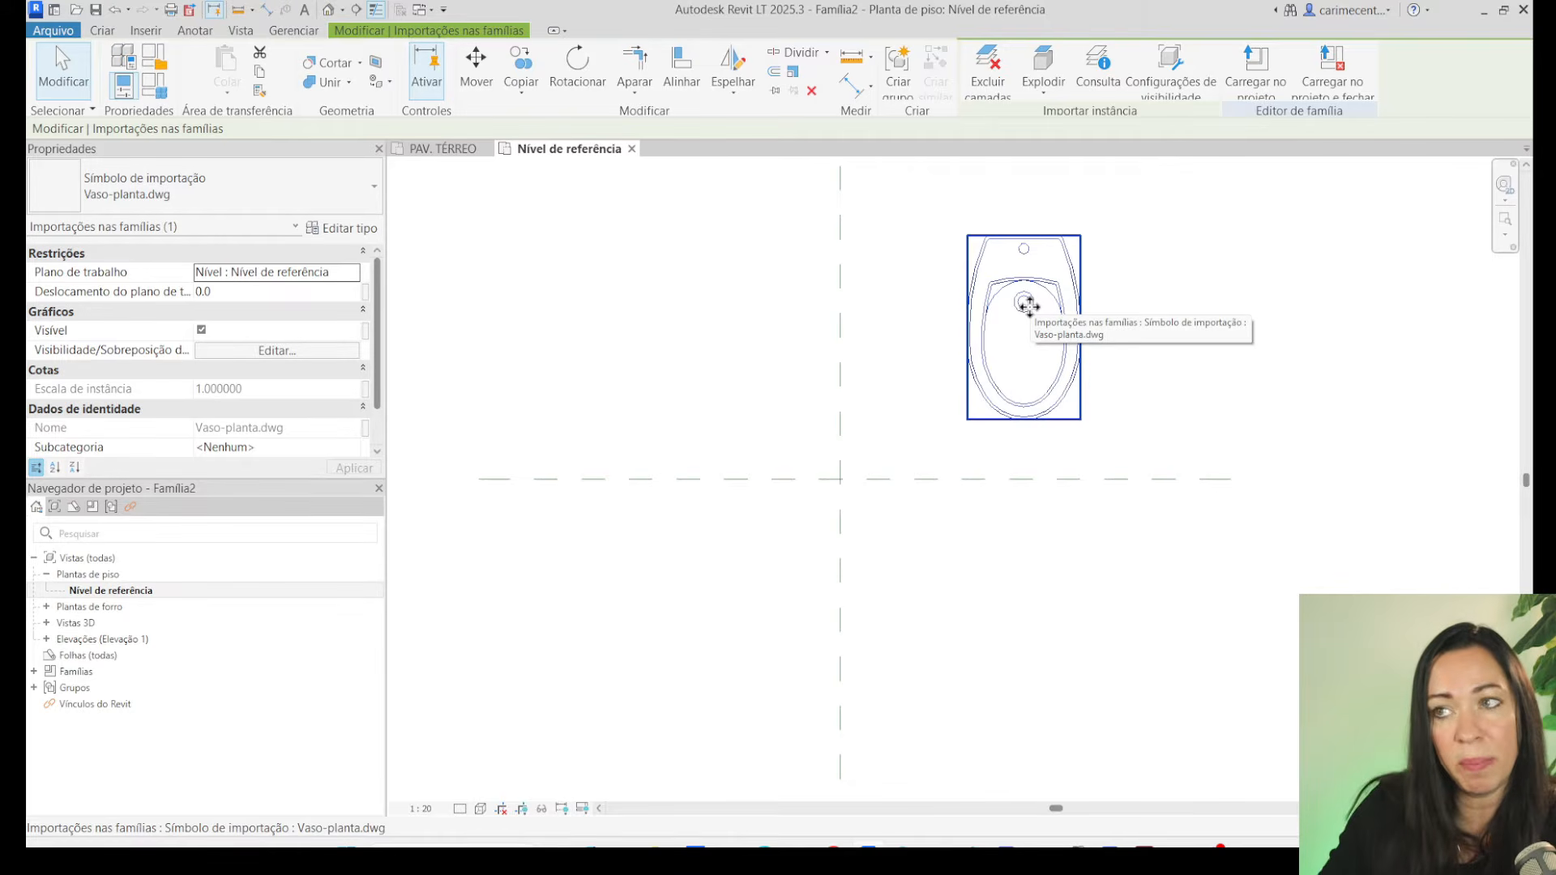
Move the plan drawing from its back edge midpoint onto the reference plane intersection, and leave the selection.
left_click(473, 80)
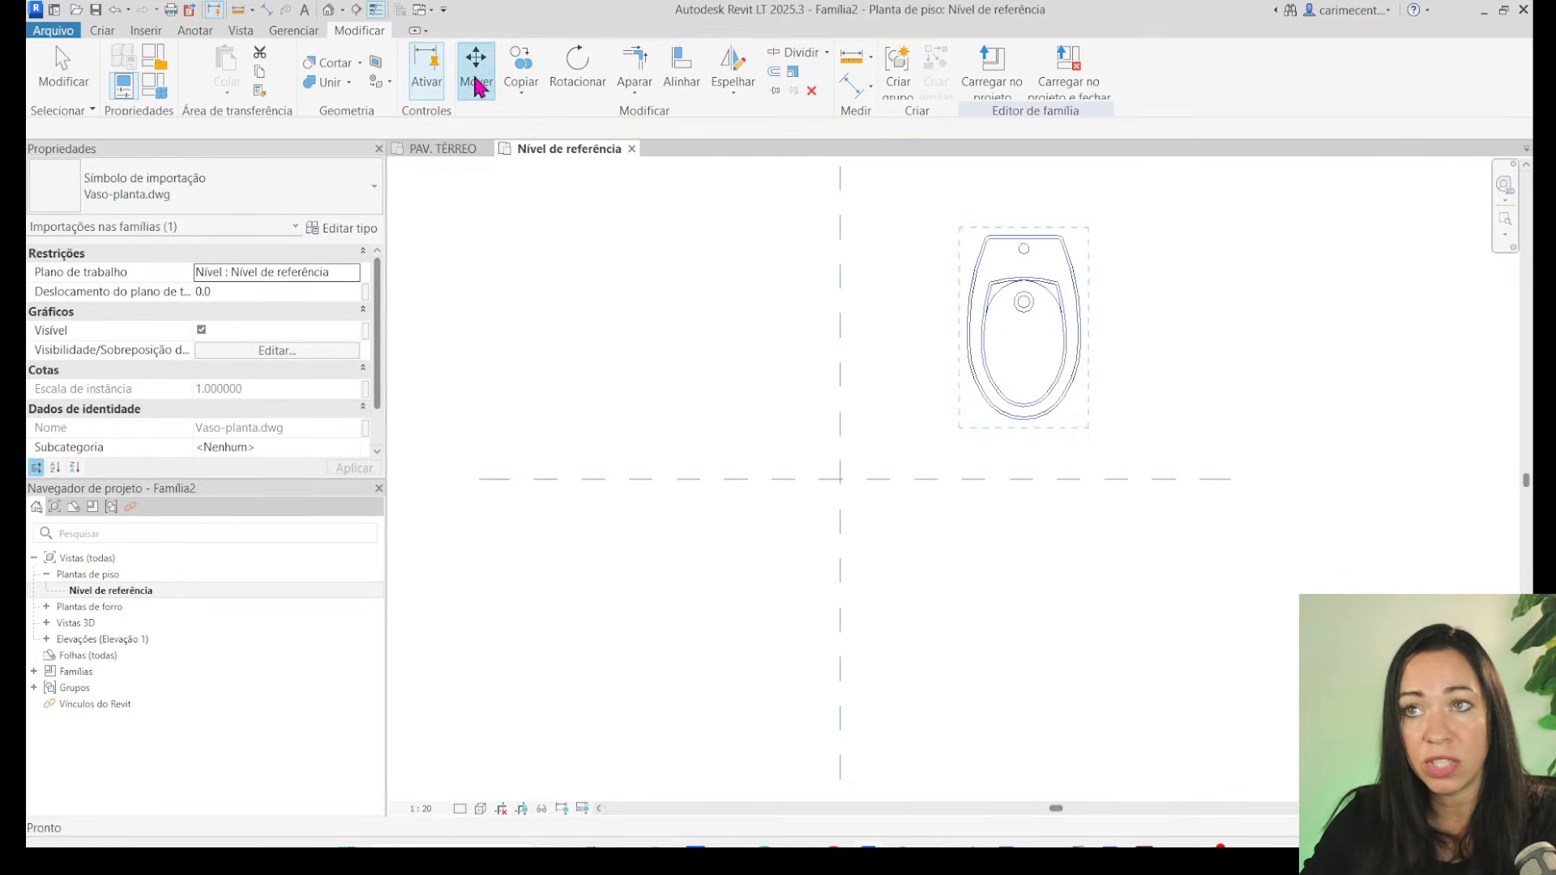
left_click(1024, 236)
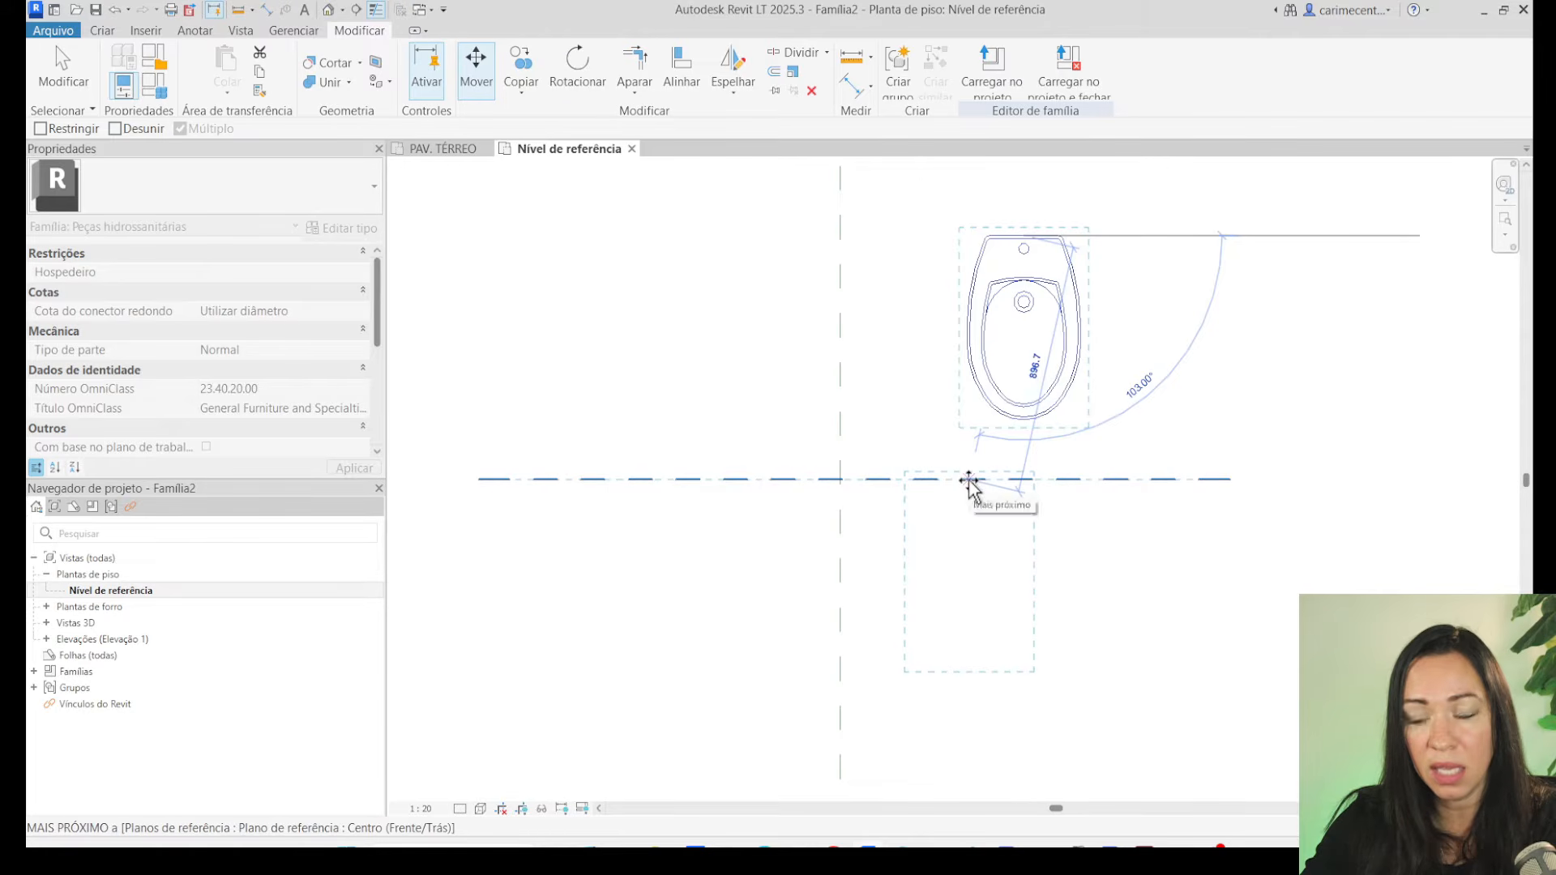
left_click(841, 480)
key("Escape")
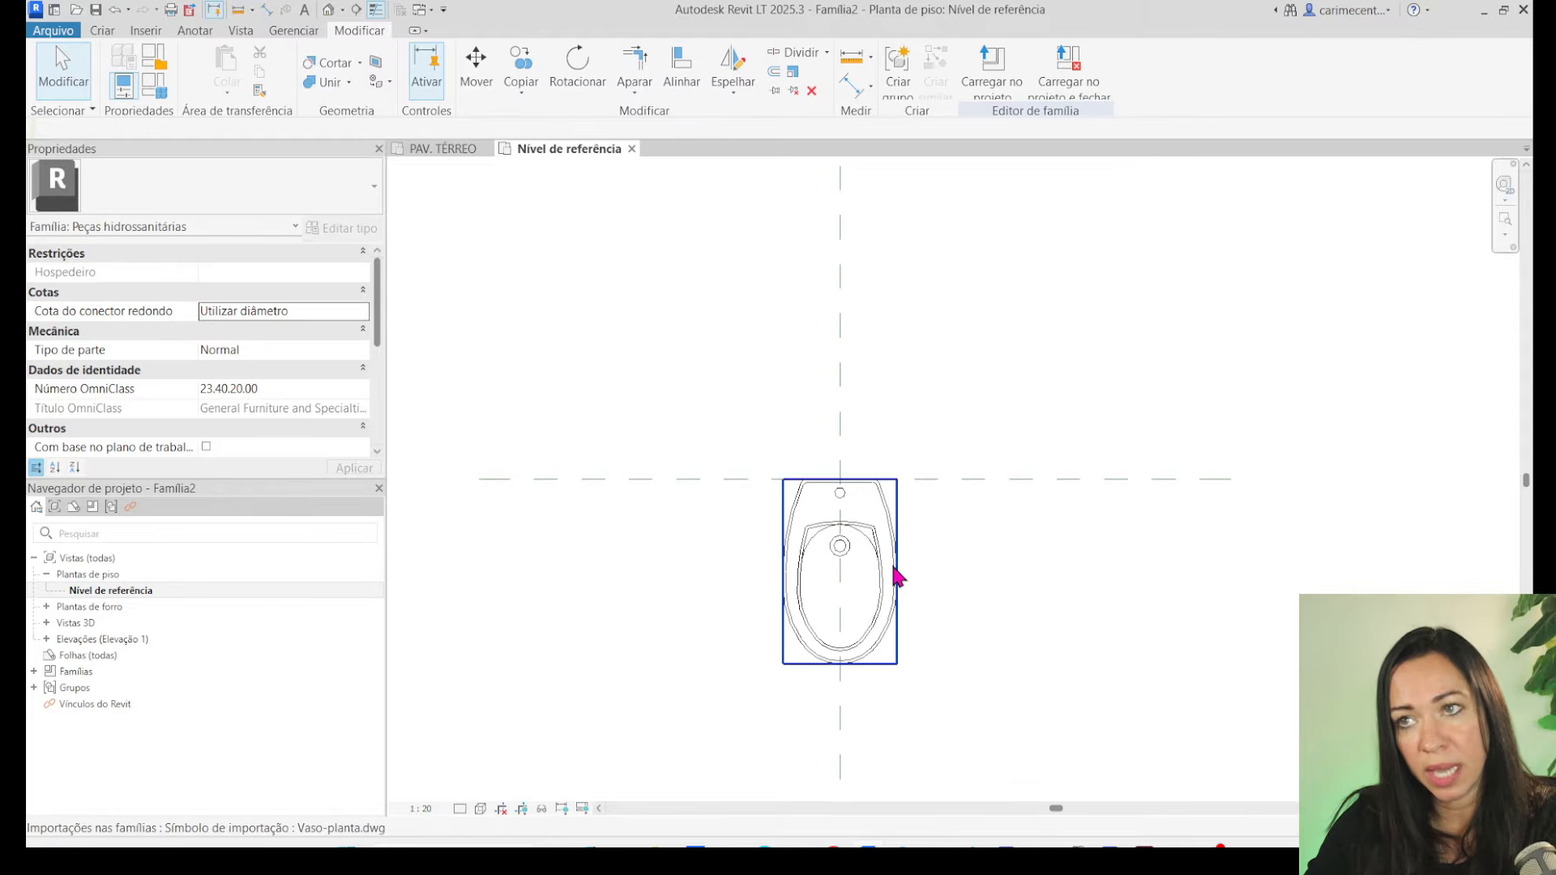
Examine the imported toilet plan in the 3D view and return to the Nível de referência floor plan.
left_click(327, 13)
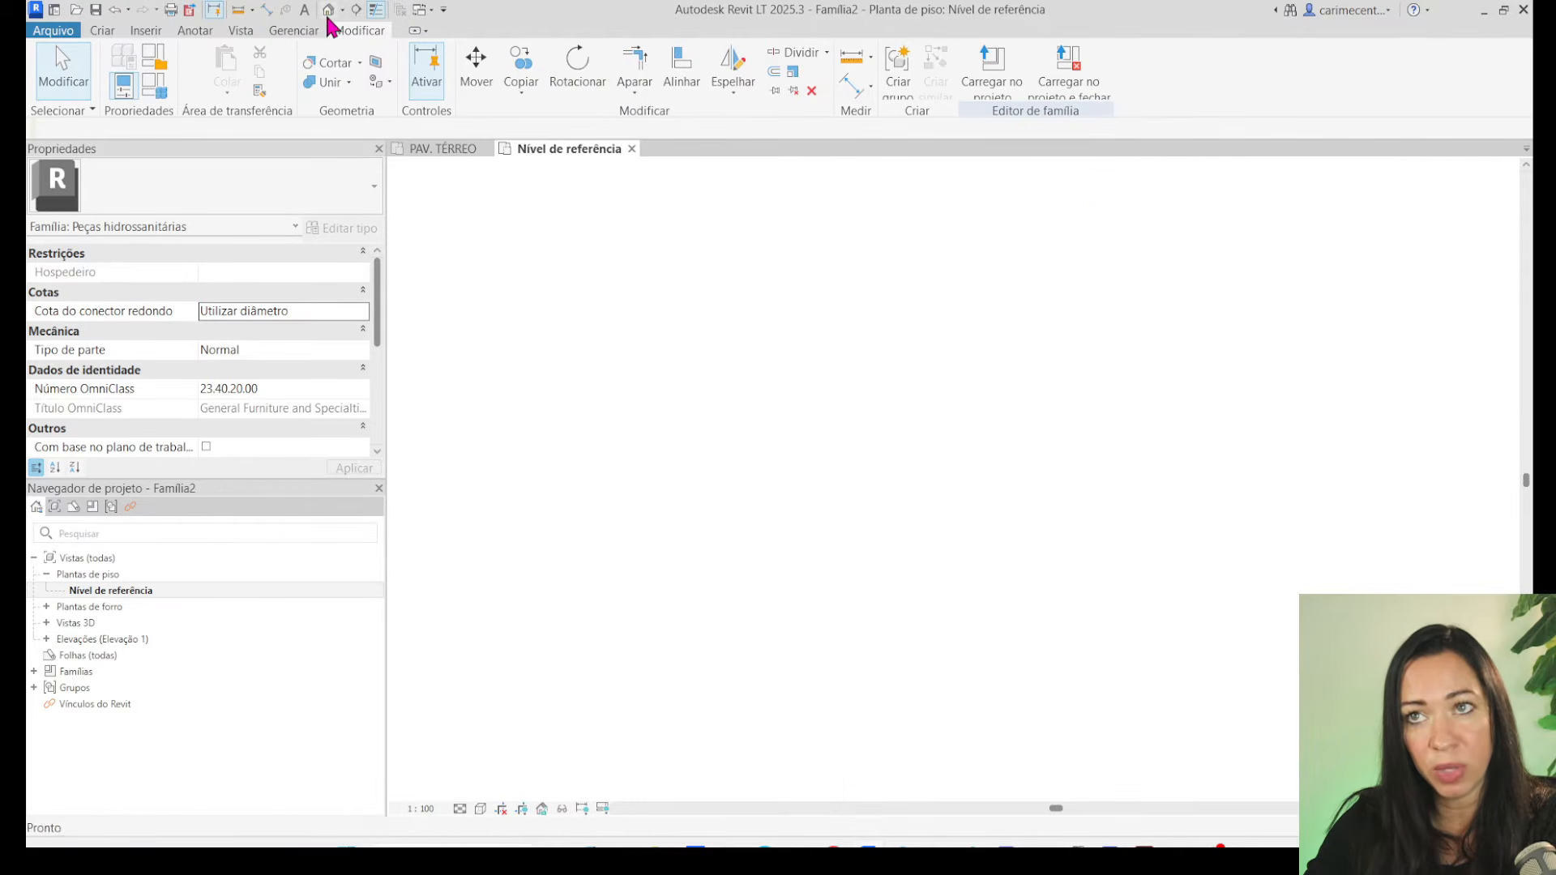
scroll(855, 442, "down", 5)
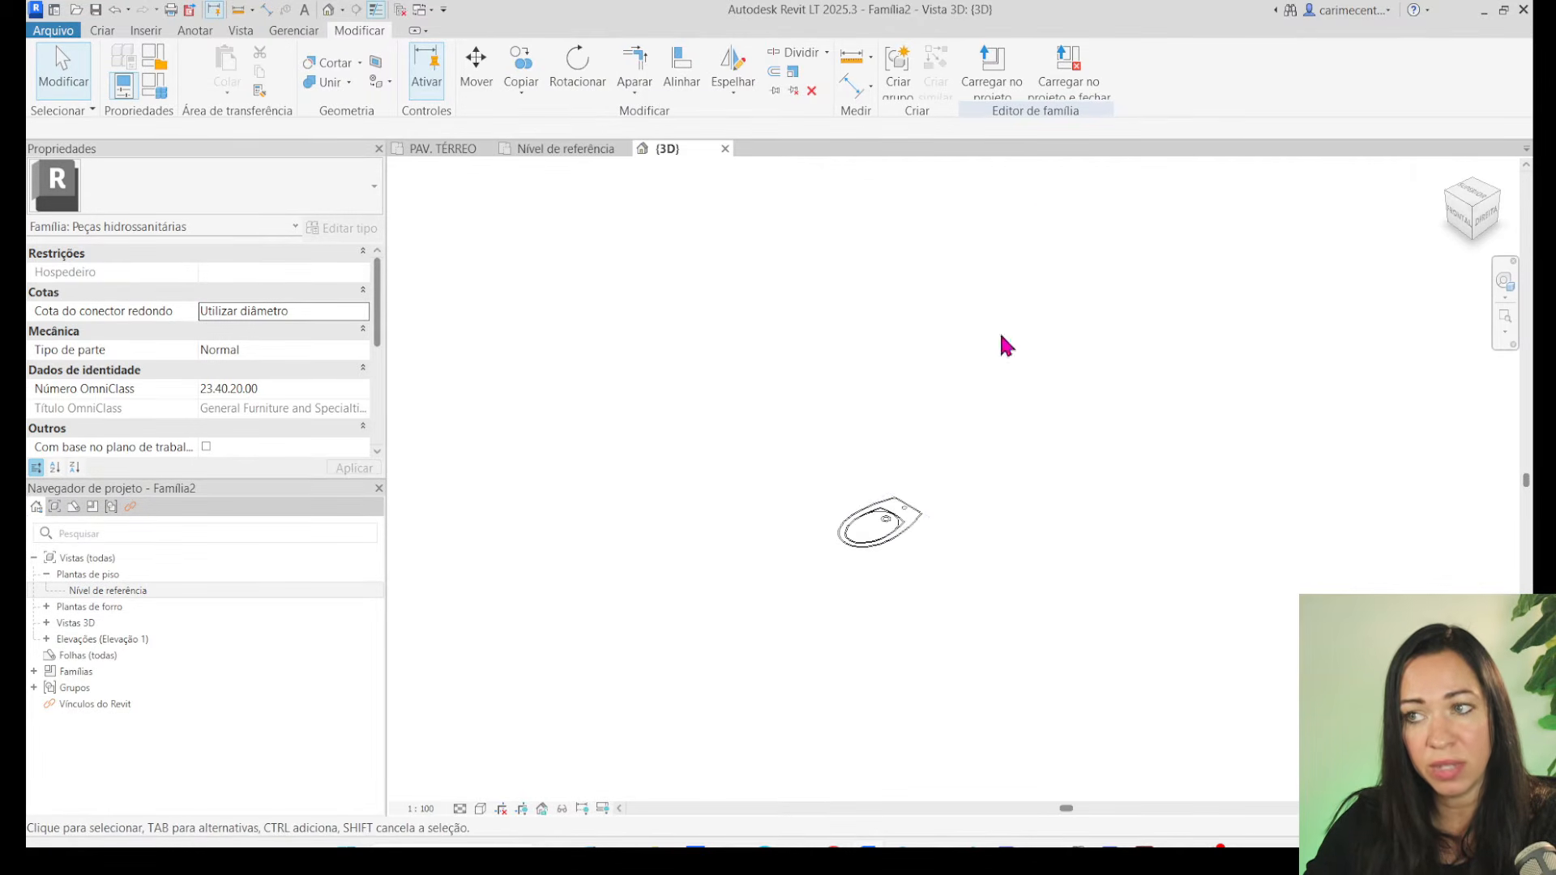
left_click(98, 592)
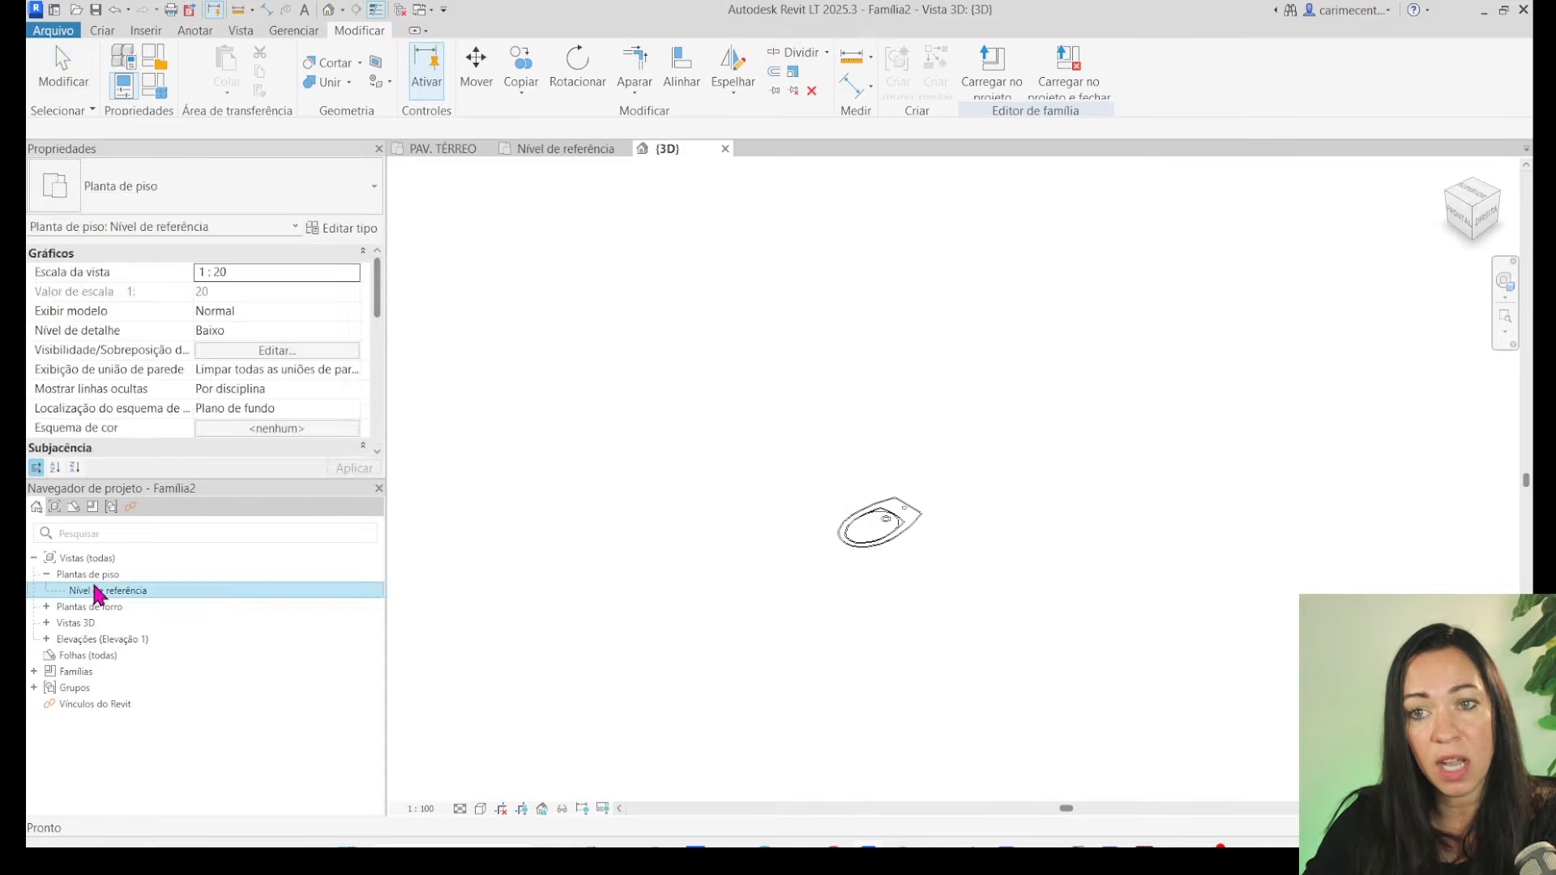
double_click(97, 594)
left_click(147, 31)
left_click(126, 69)
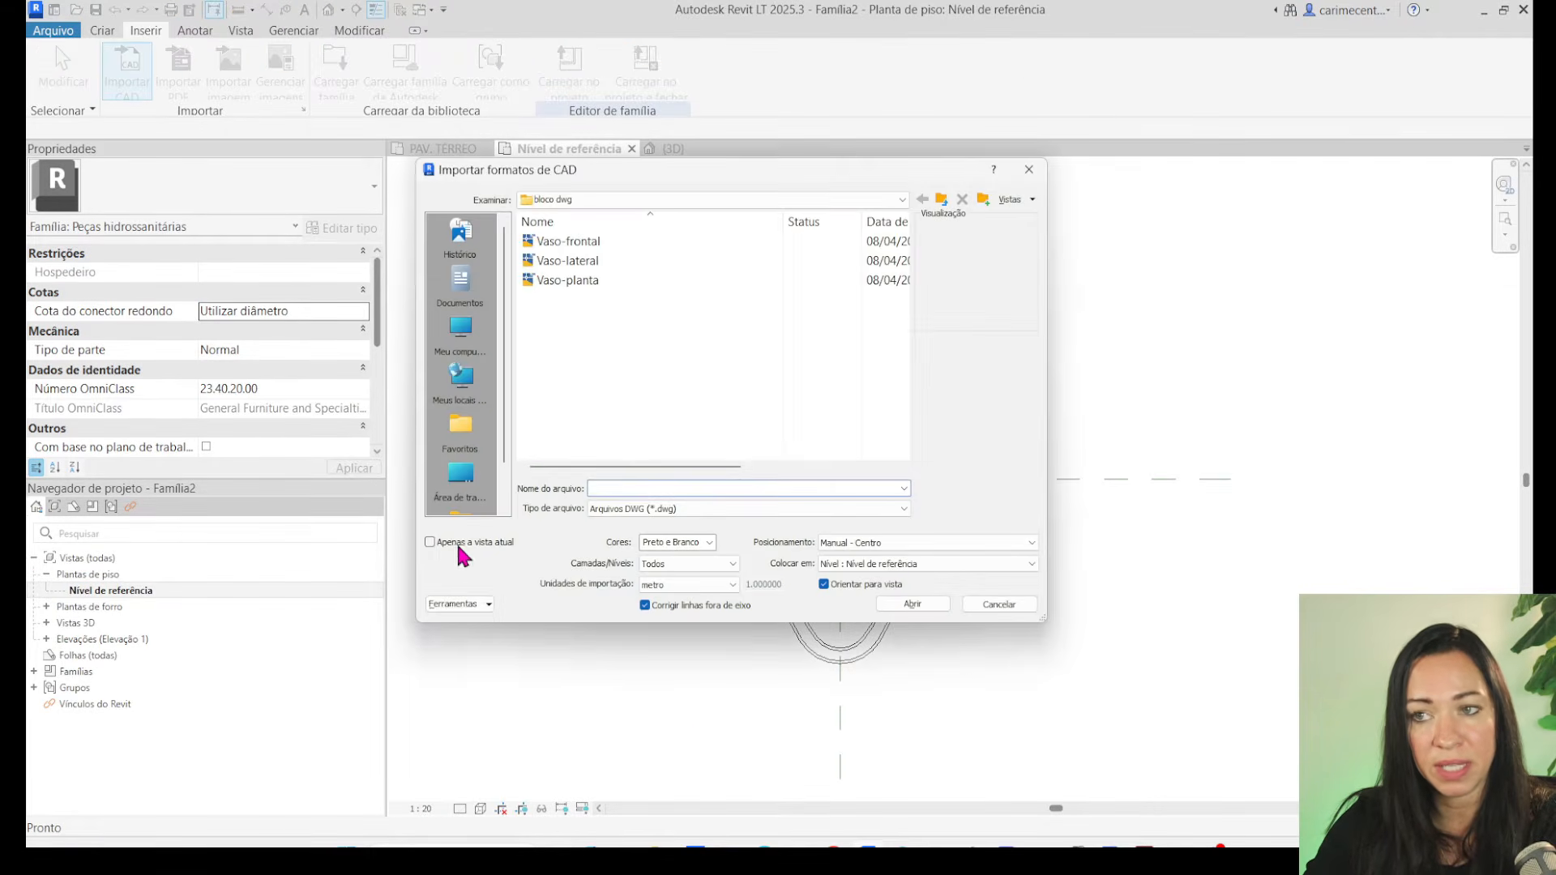
left_click(1018, 605)
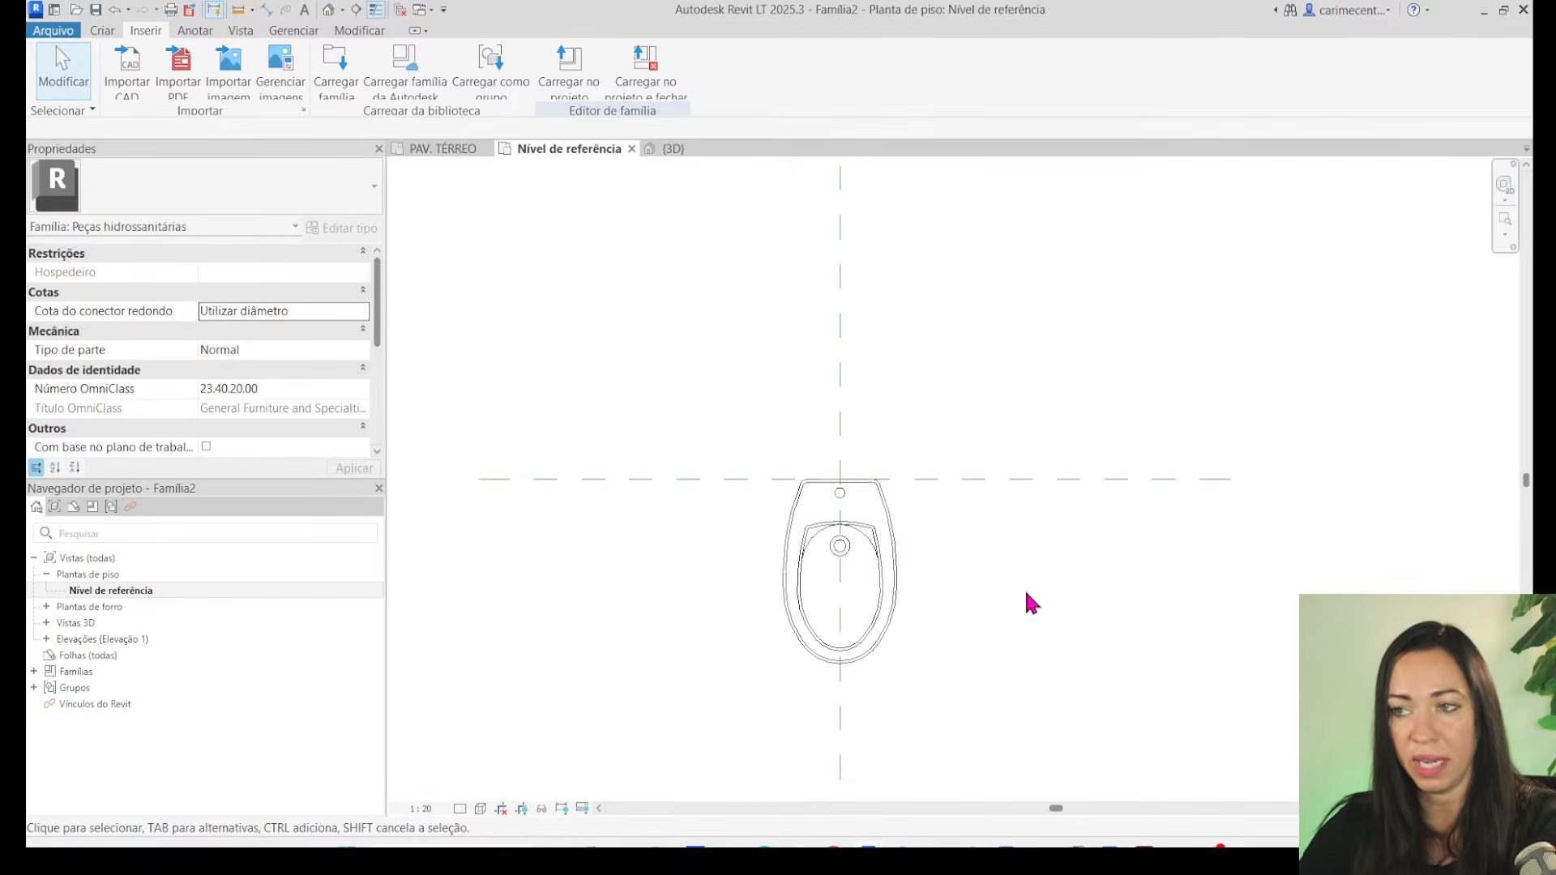
Expand the family's elevation views and open the Parte frontal elevation.
middle_click_drag(1003, 541, 992, 536)
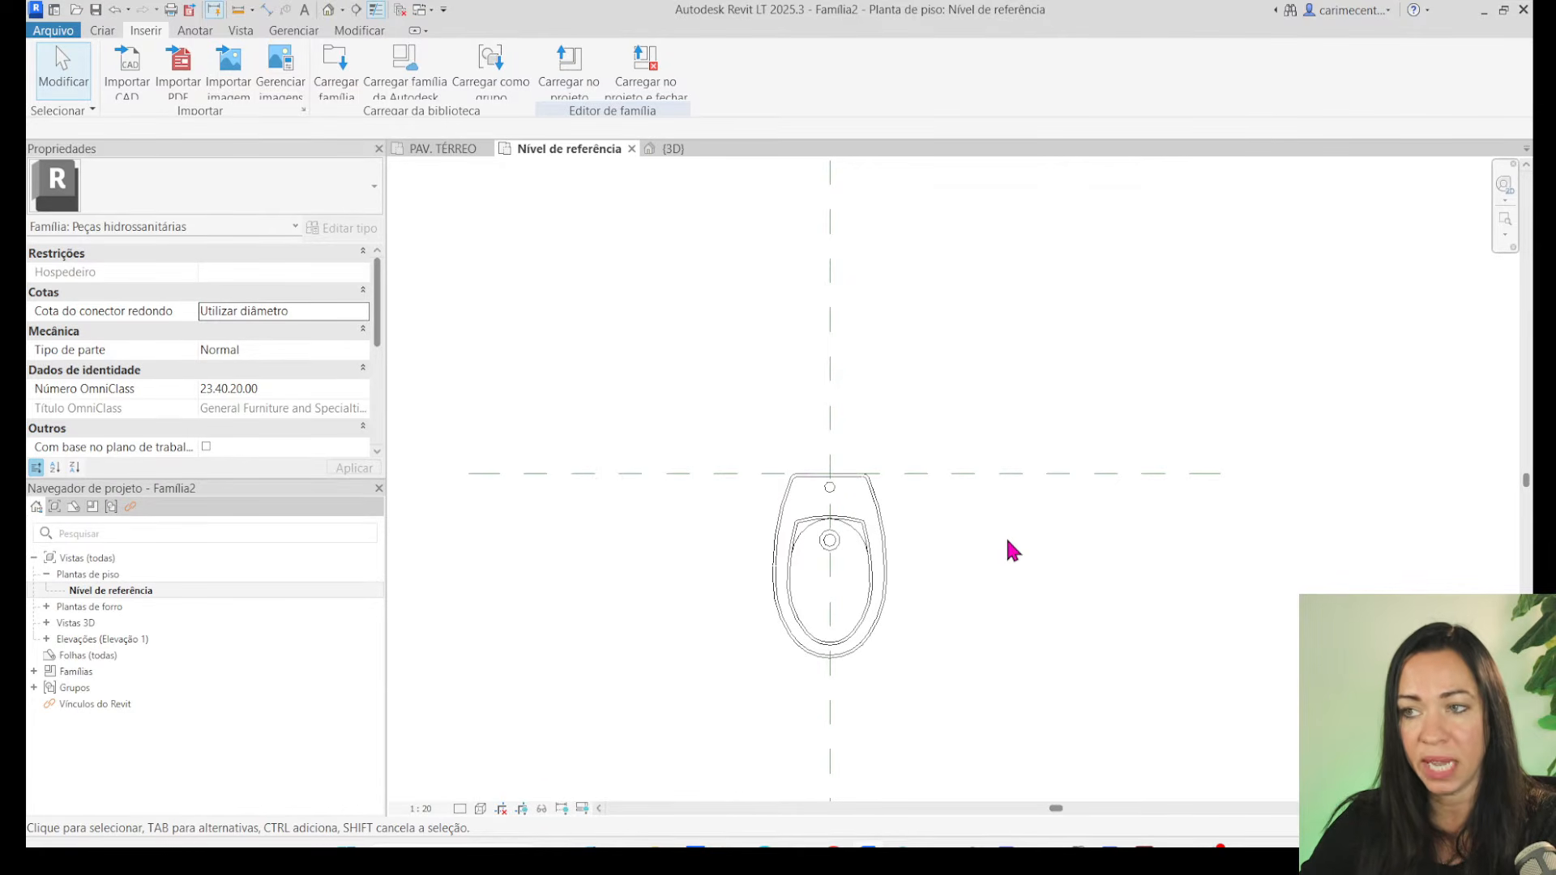
middle_click_drag(1069, 660, 1069, 642)
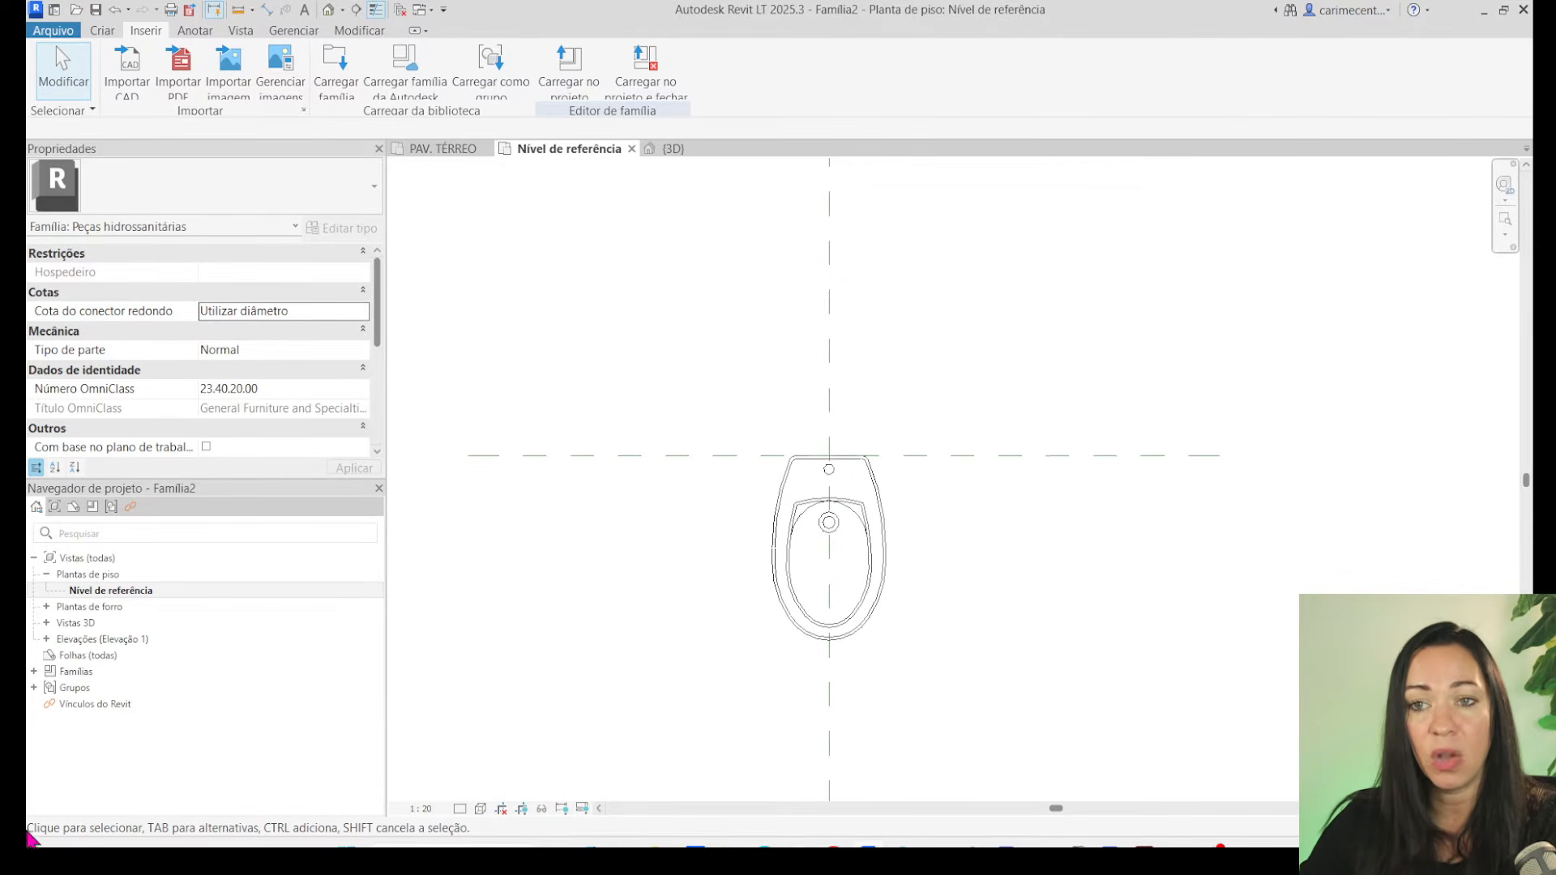
double_click(64, 639)
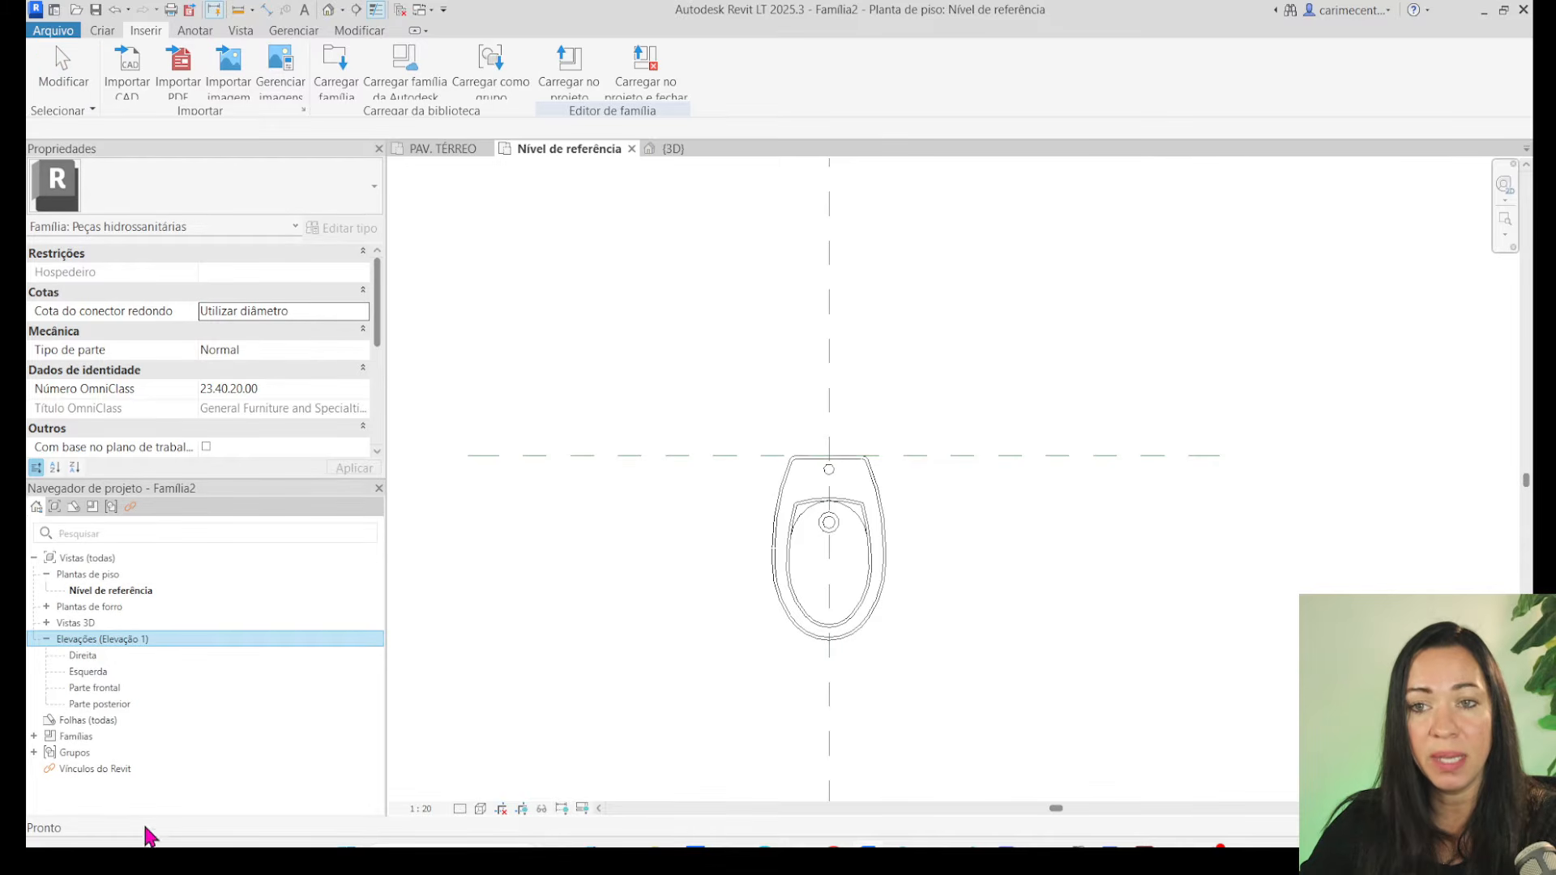
double_click(94, 688)
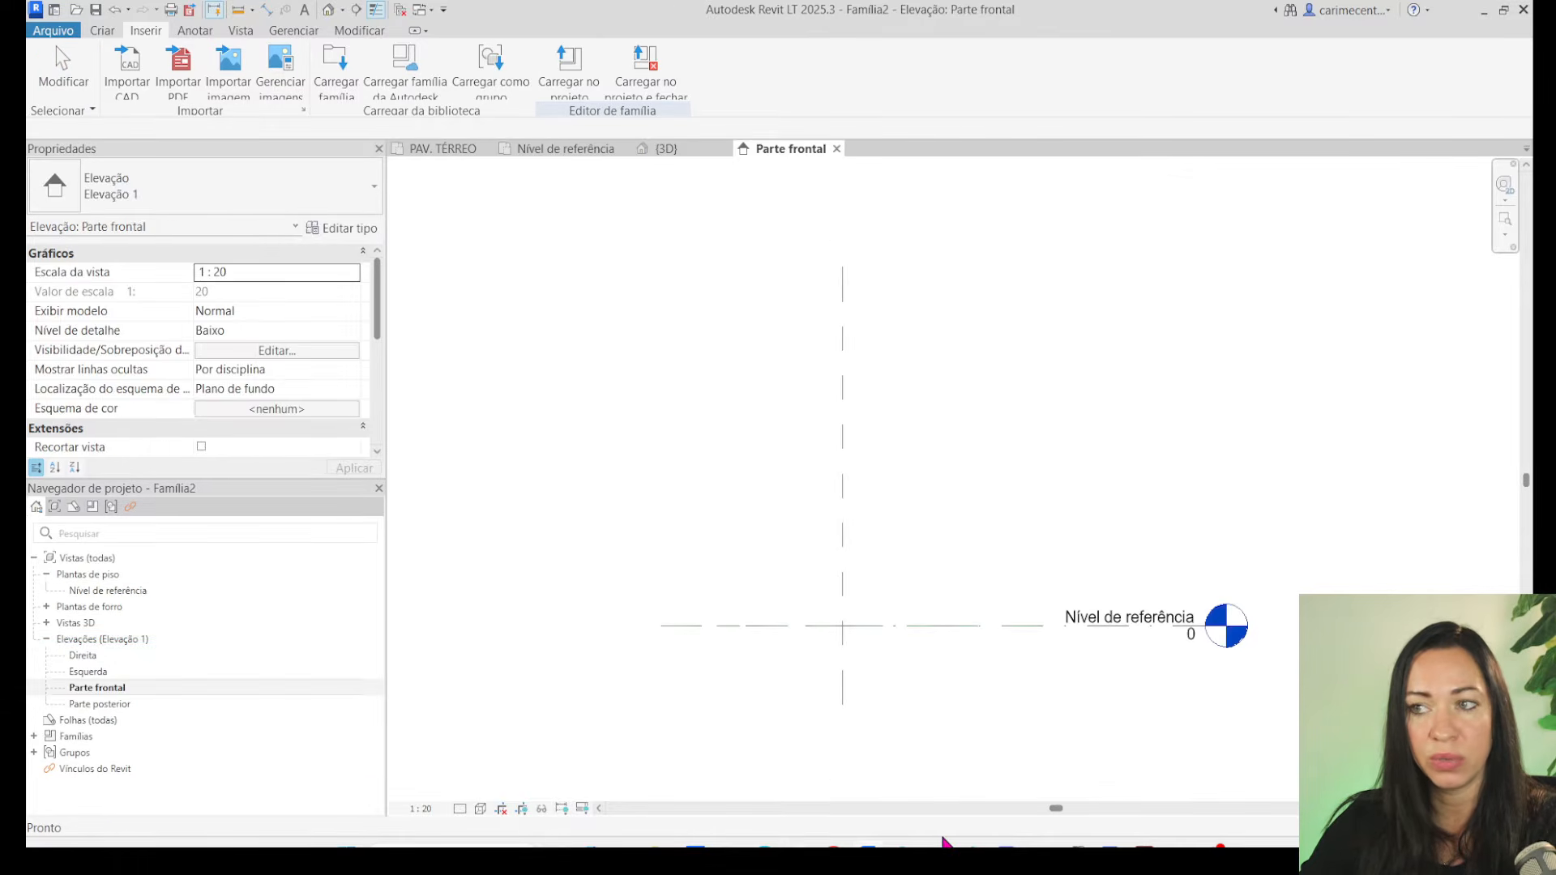
Import Vaso-frontal.dwg into the front elevation and place it above the reference level, beside the vertical reference plane.
scroll(823, 595, "up", 1)
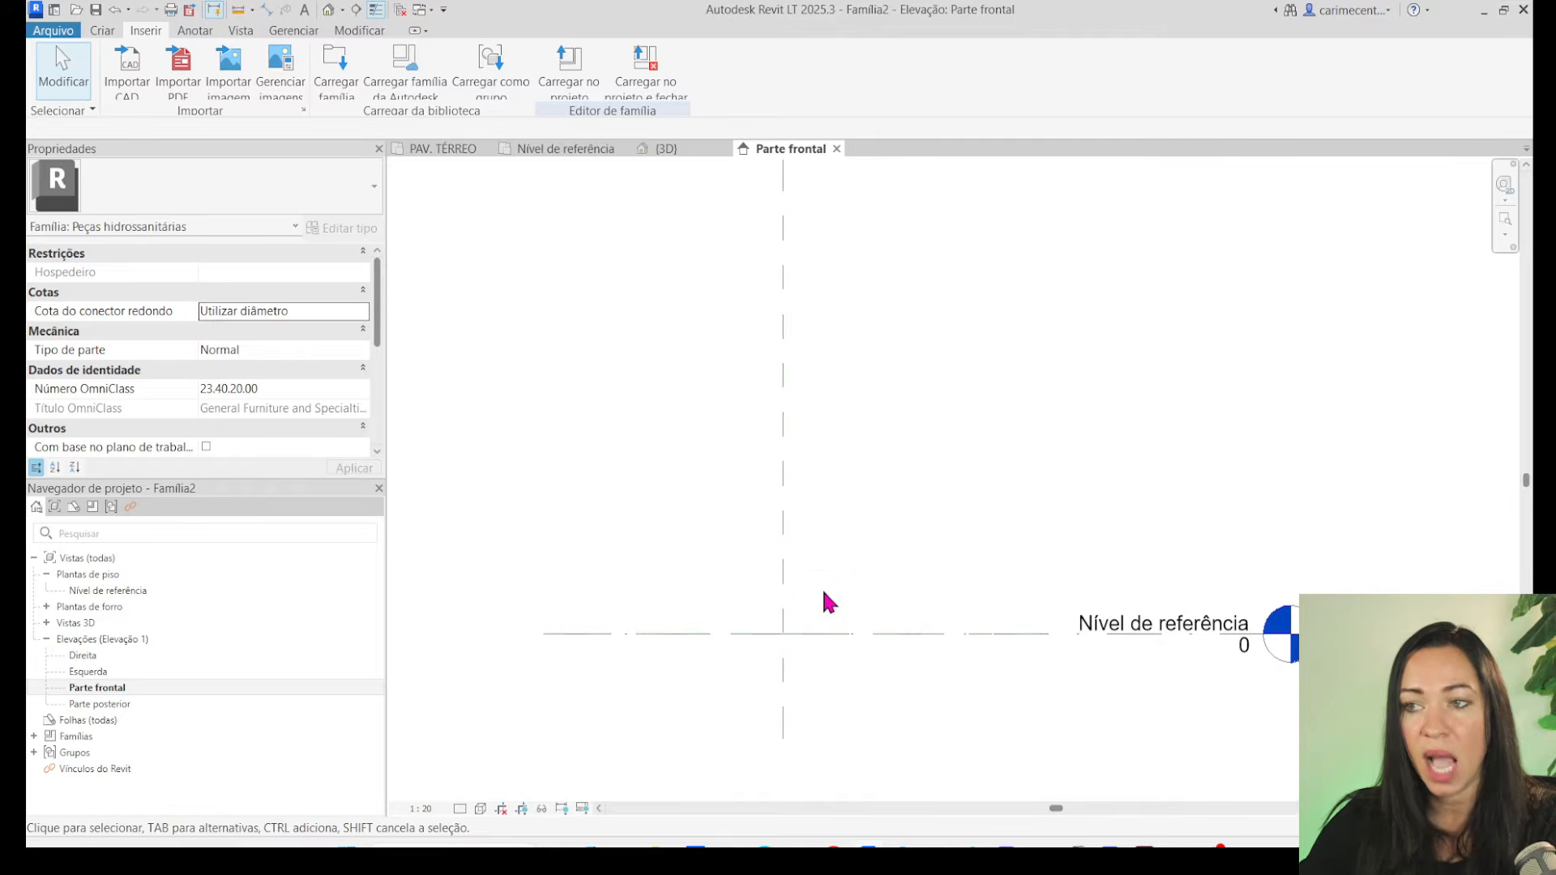
left_click(132, 63)
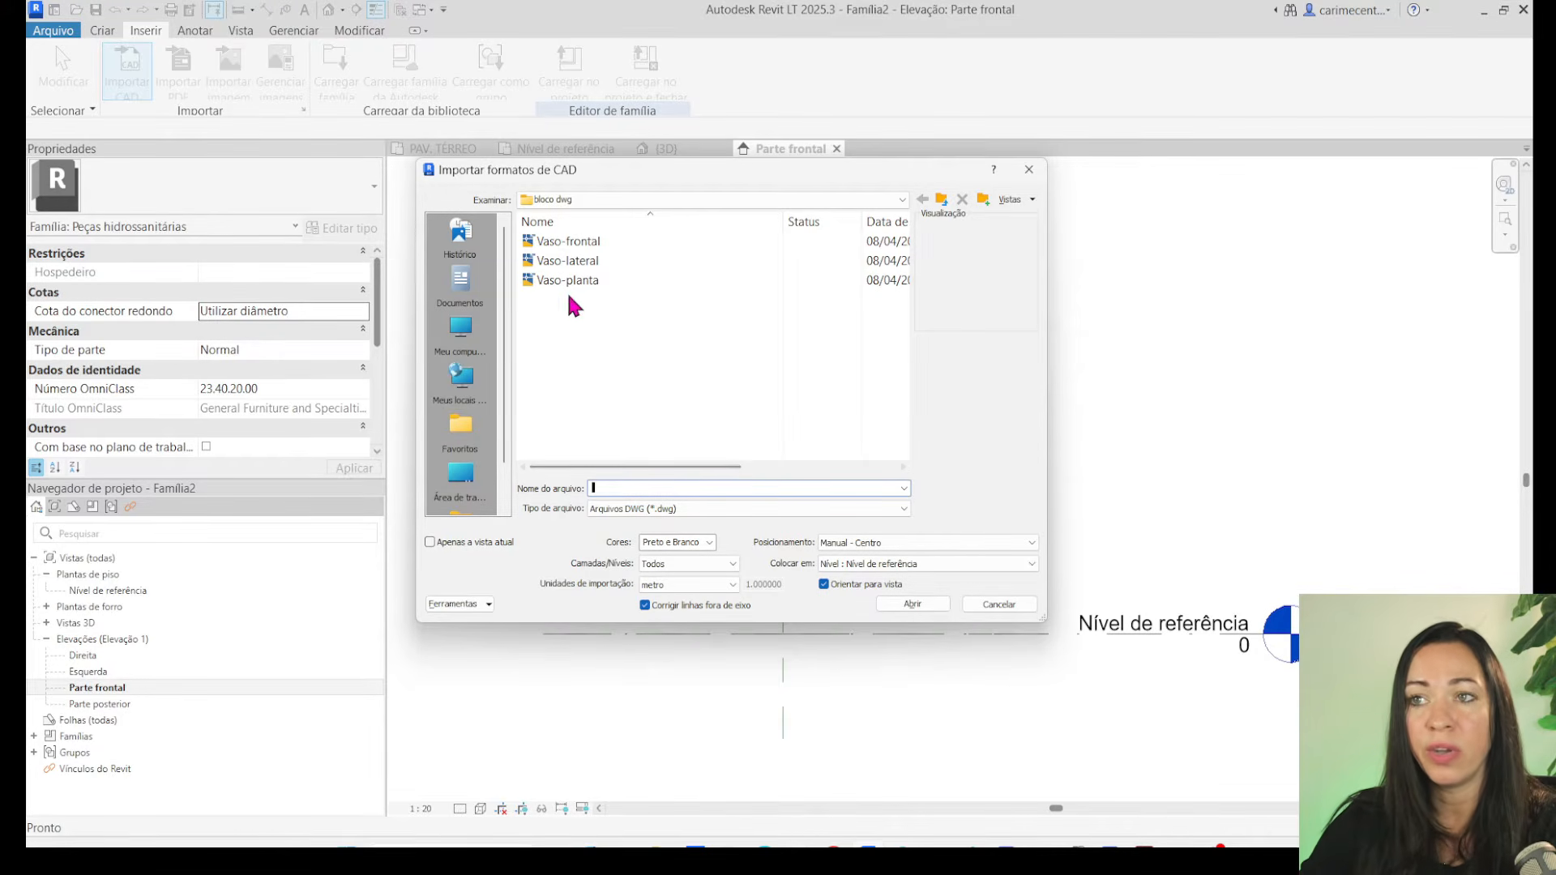
left_click(572, 241)
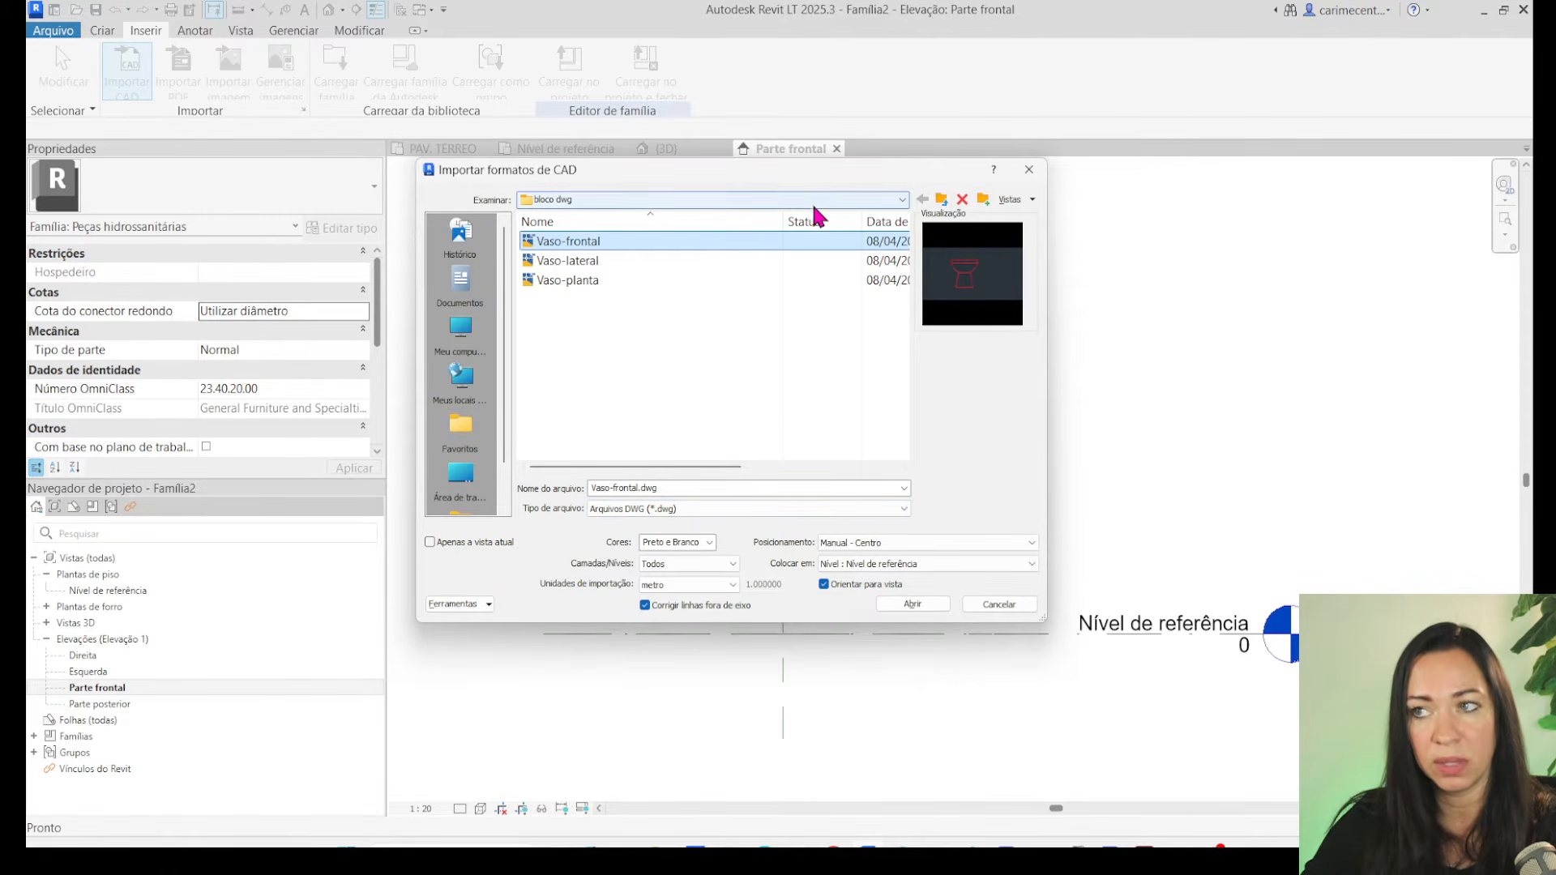
left_click(912, 604)
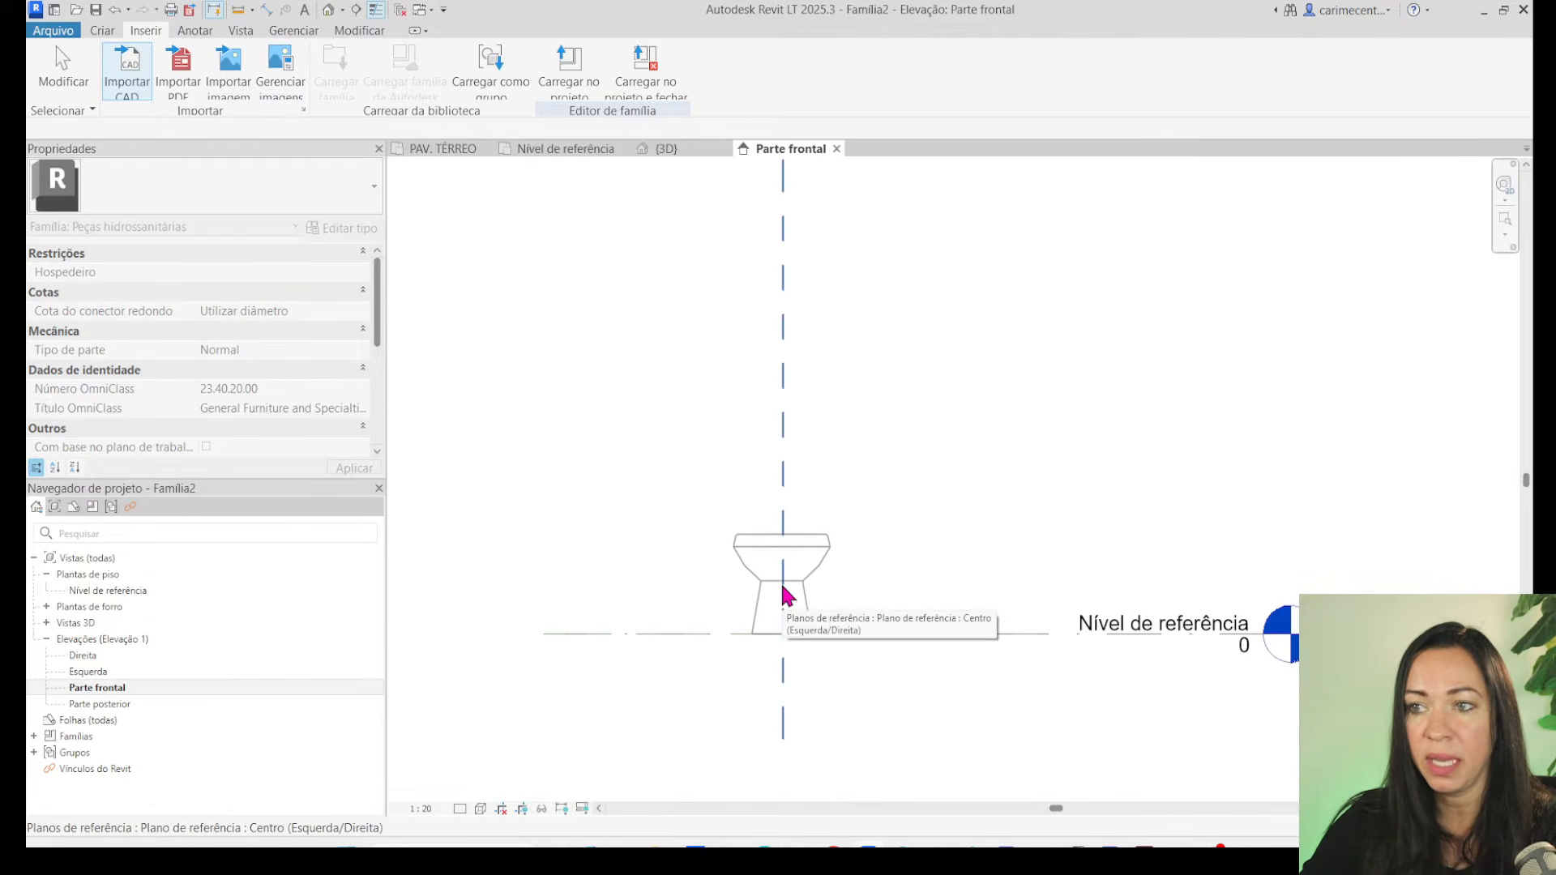
left_click(888, 550)
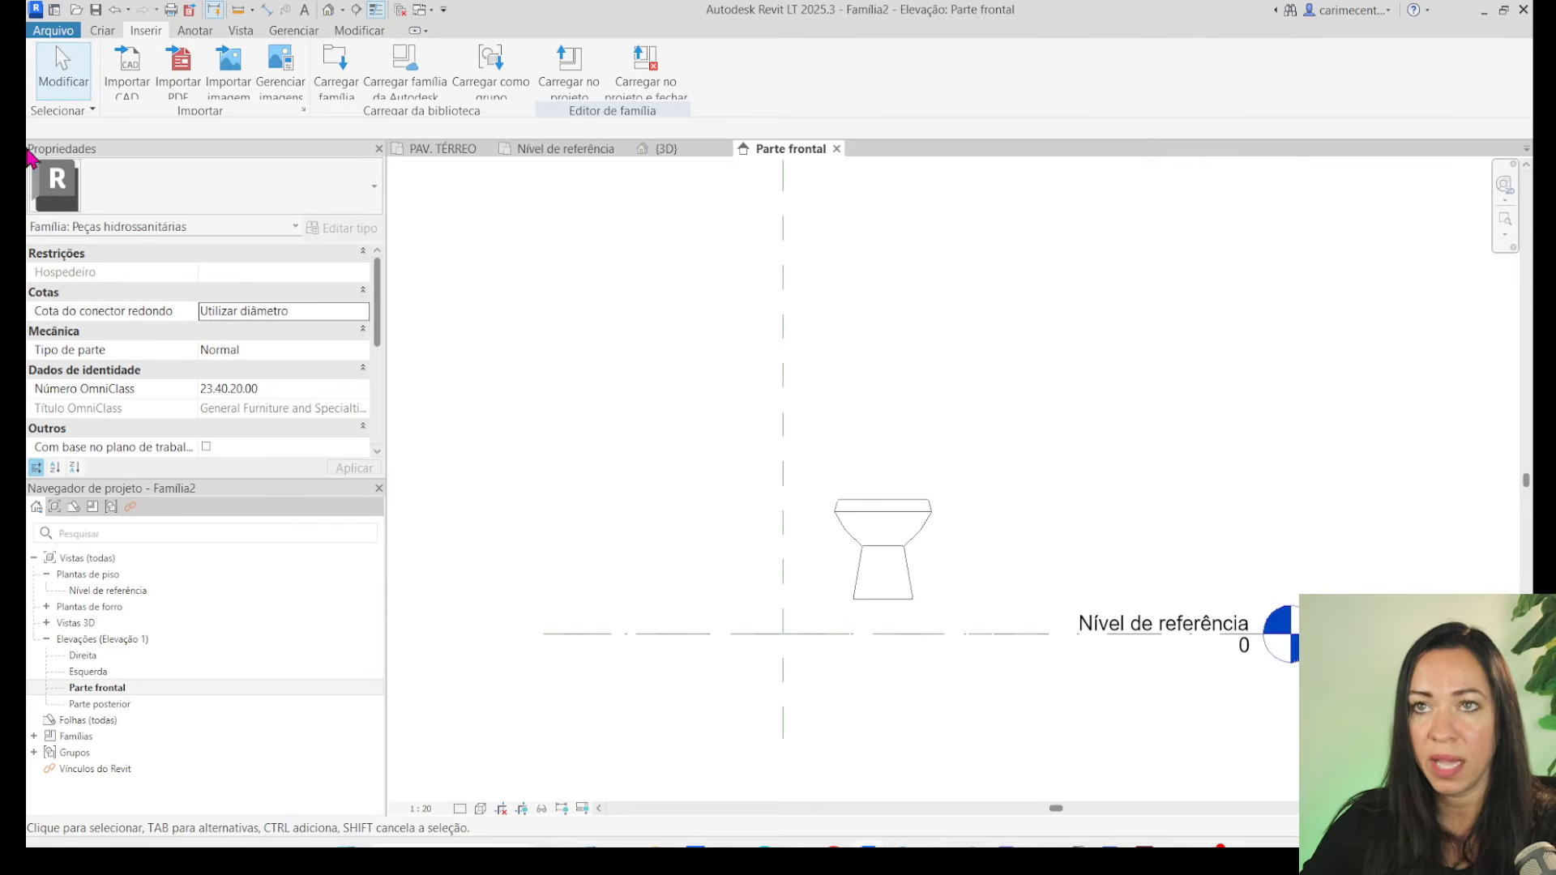
left_click(334, 34)
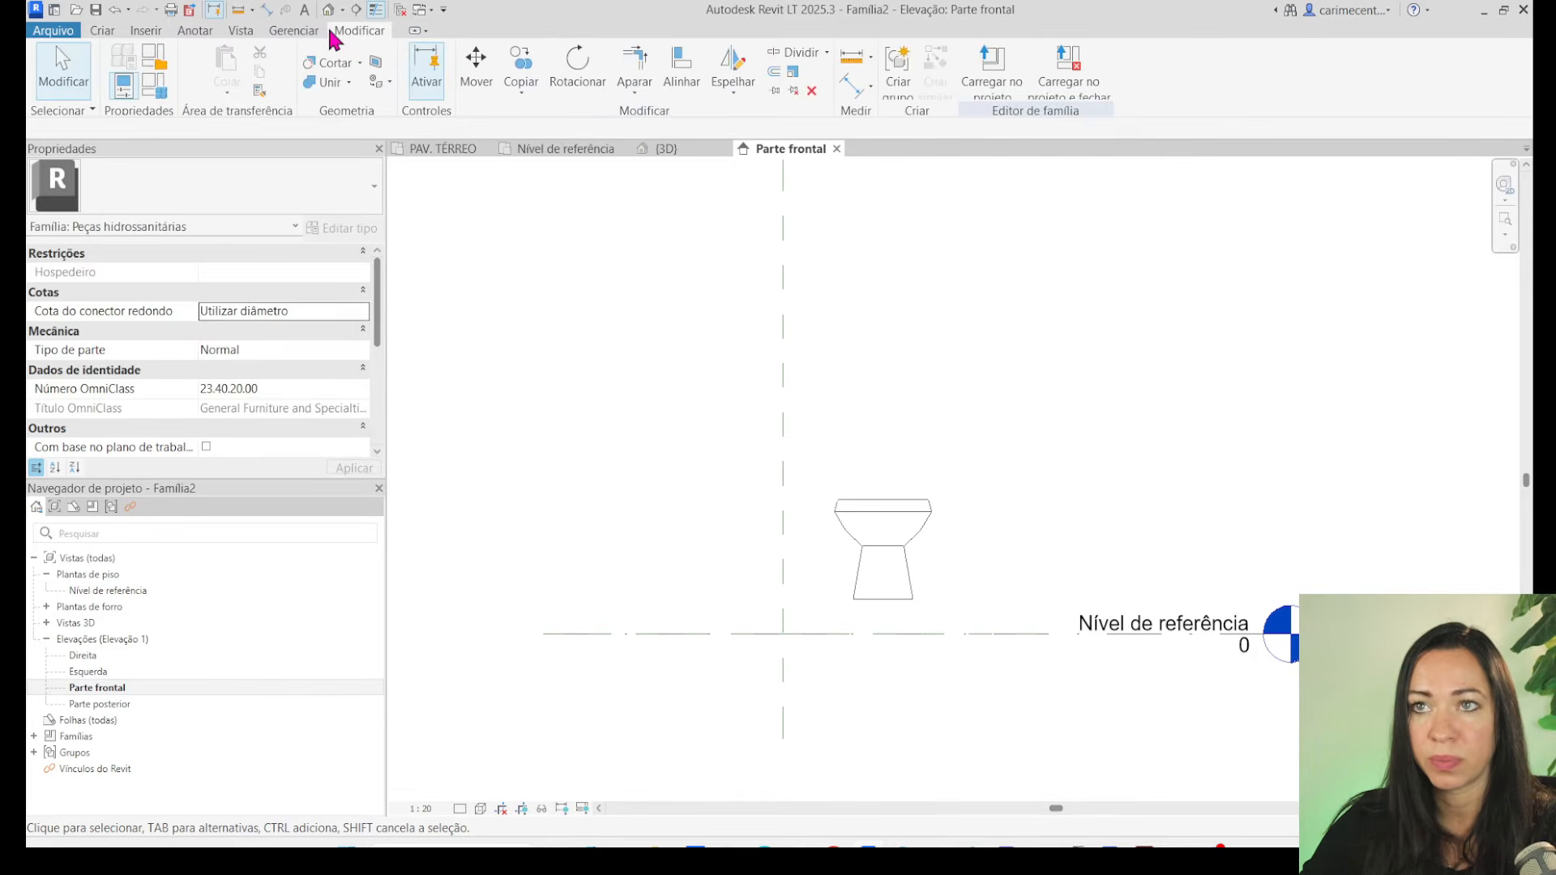
left_click(481, 83)
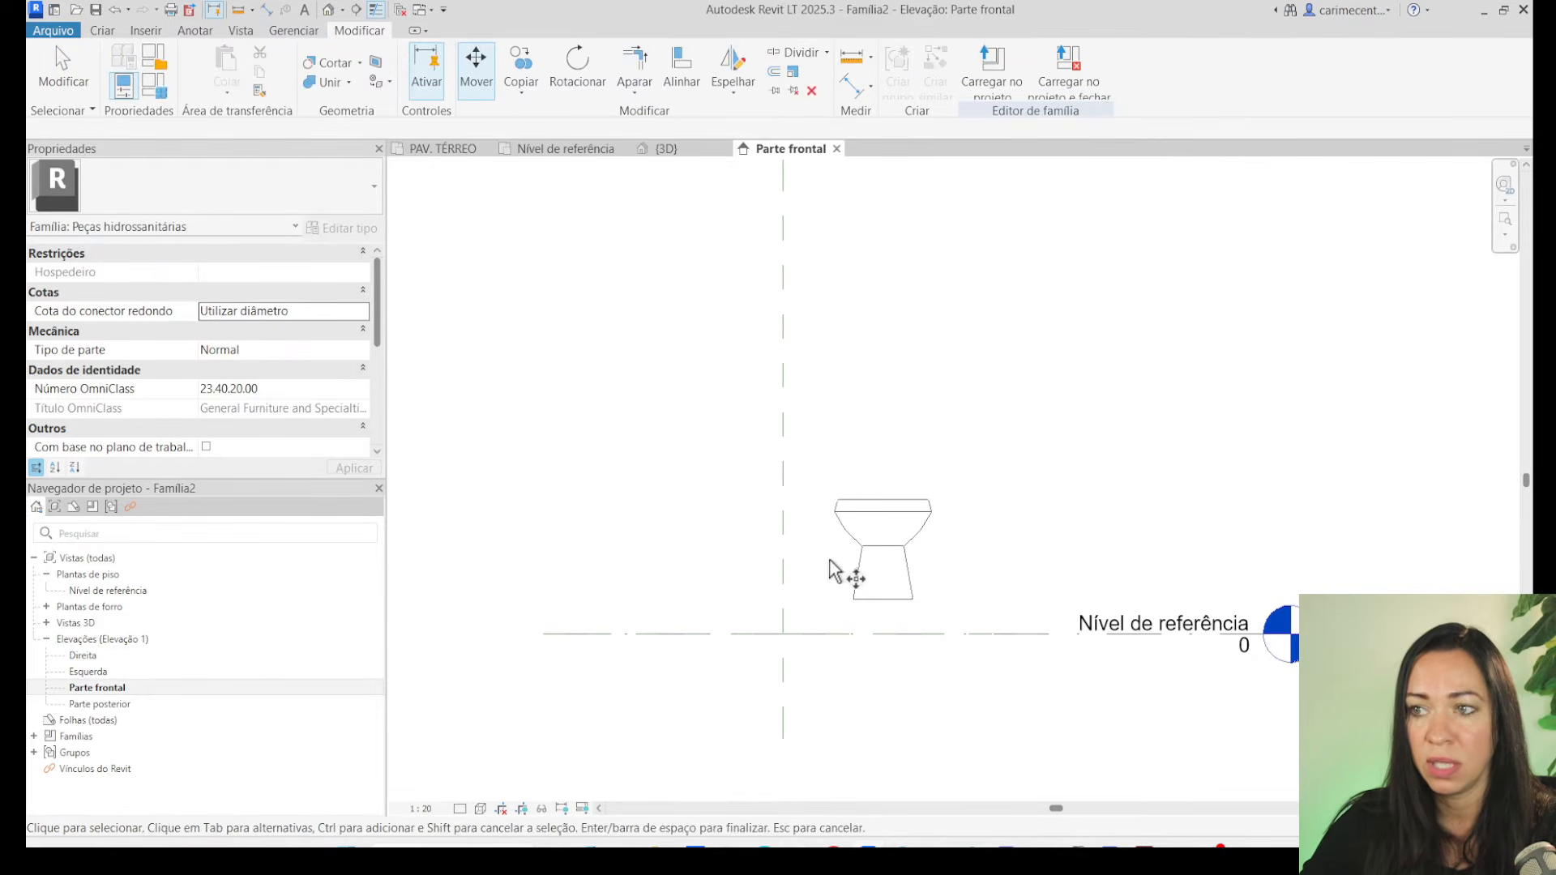
left_click(64, 81)
Move the front drawing from the midpoint of its base onto the intersection of the vertical reference plane and the reference level.
scroll(981, 648, "up", 1)
scroll(822, 600, "up", 1)
left_click(849, 587)
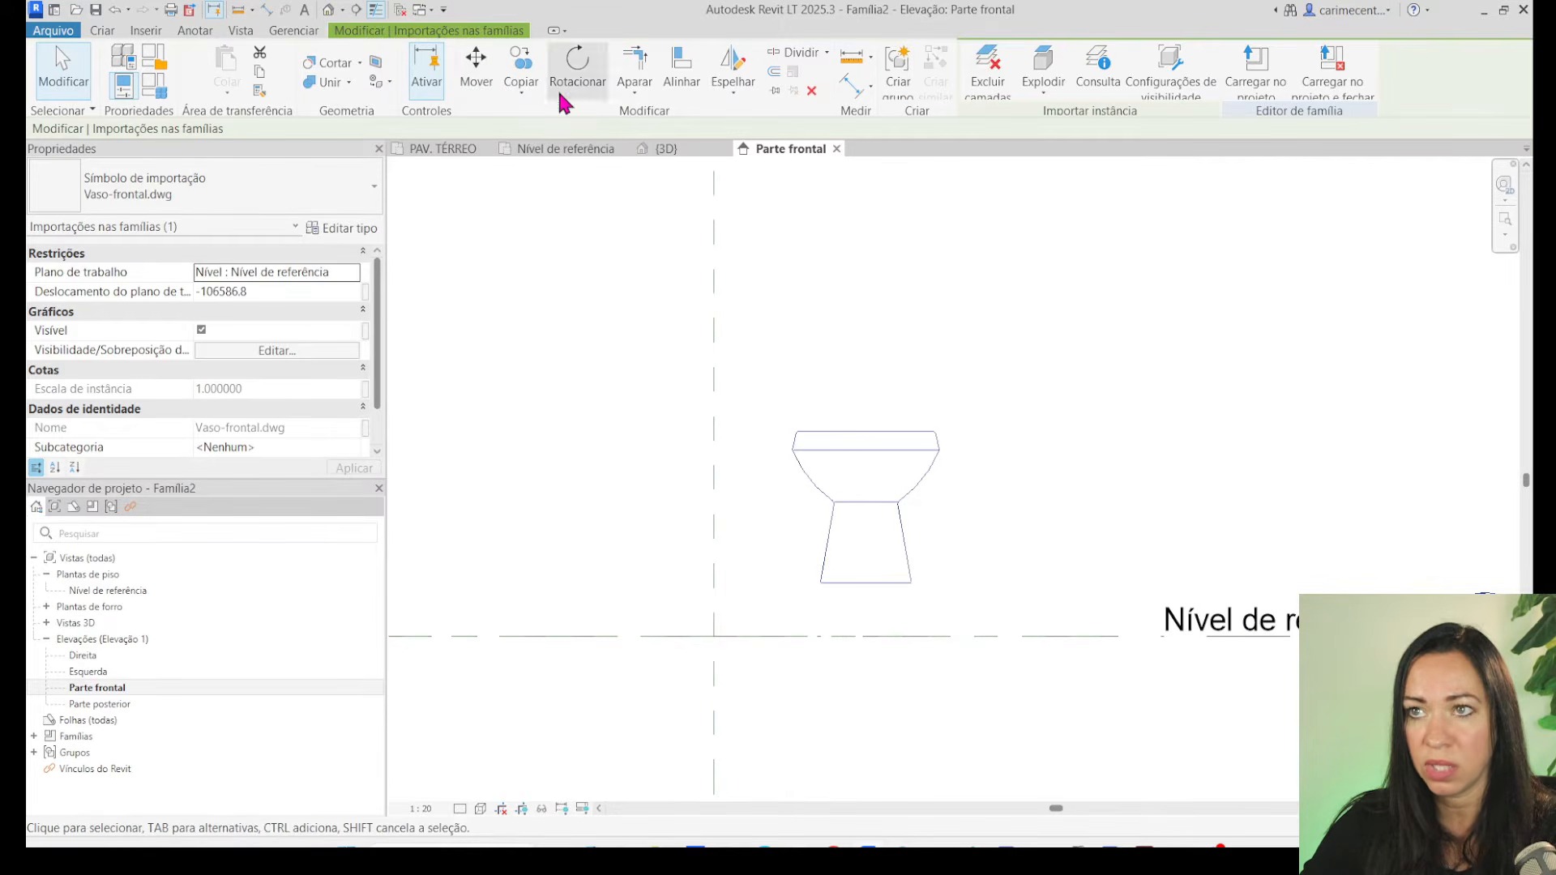
left_click(481, 75)
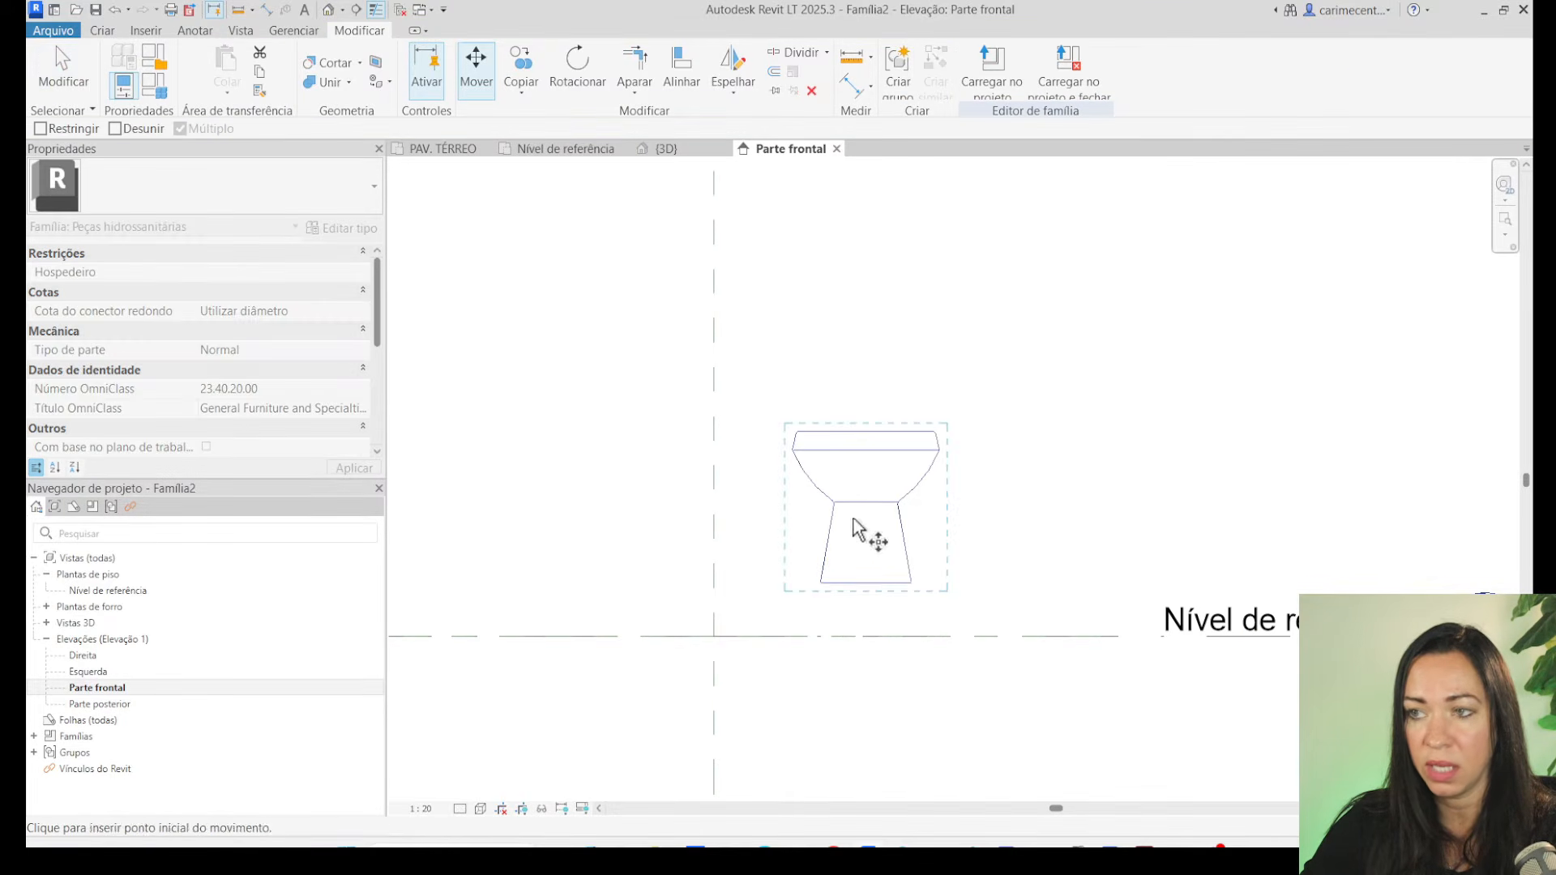
left_click(866, 584)
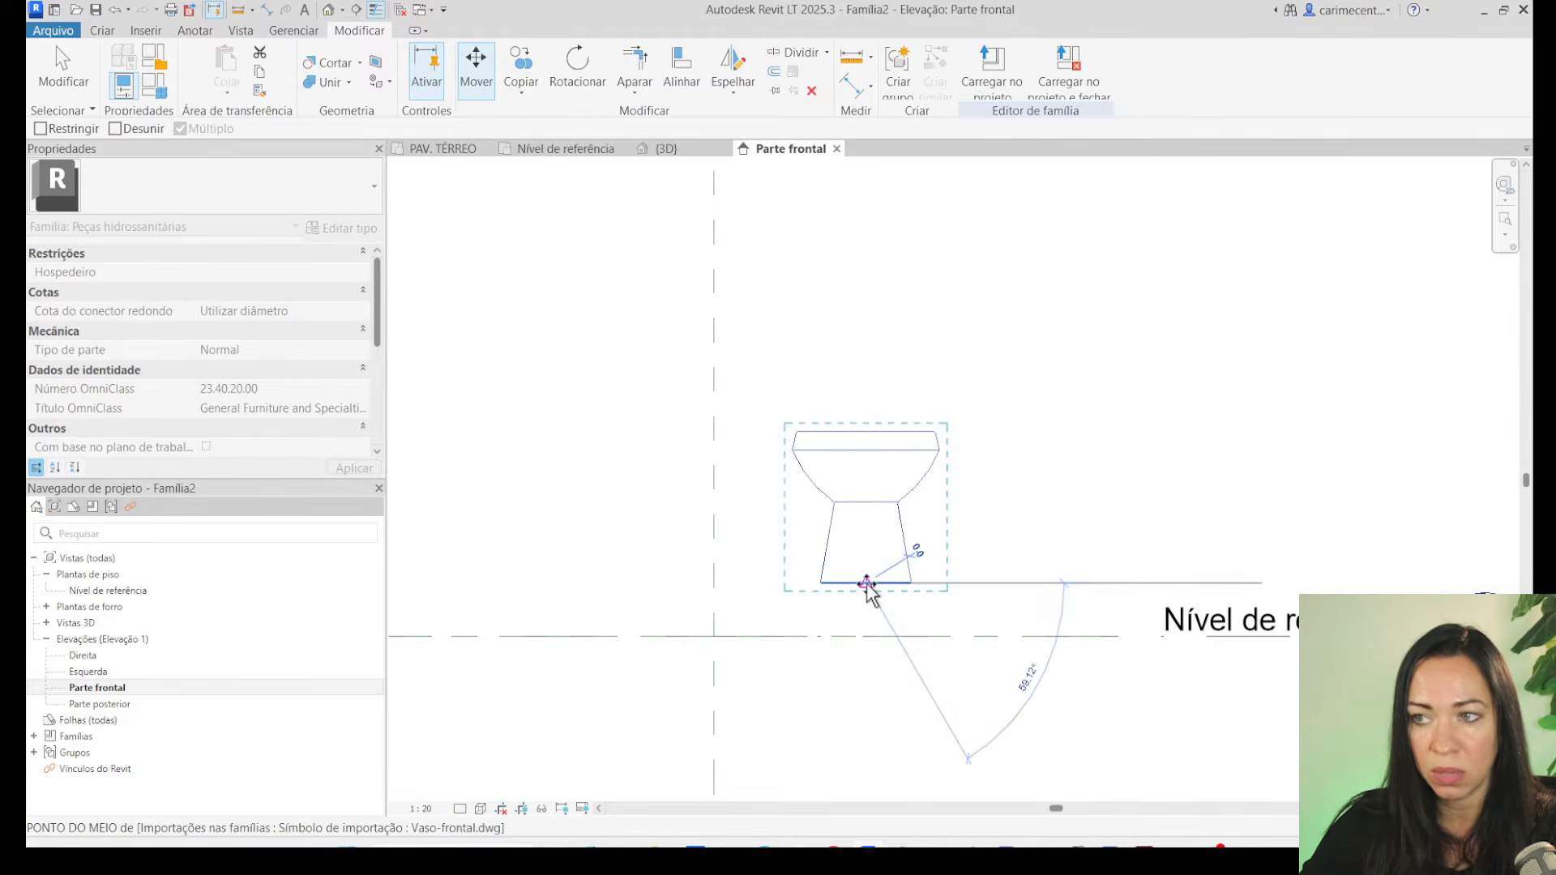
left_click(713, 638)
left_click(969, 529)
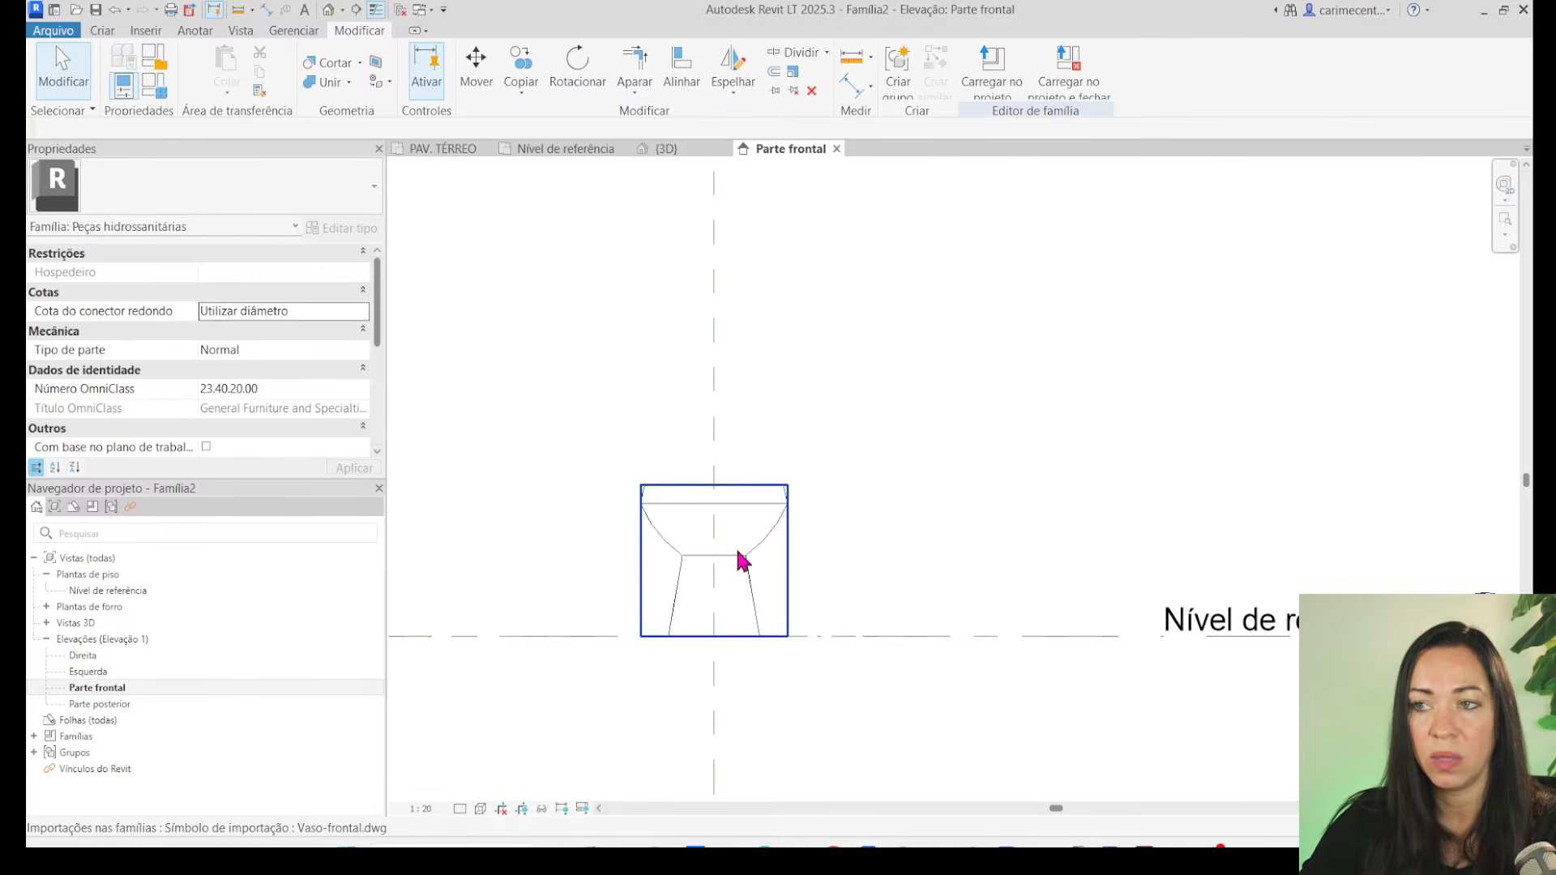
Check the placed front drawing in the Parte posterior and Parte frontal elevations and in the 3D view.
double_click(81, 702)
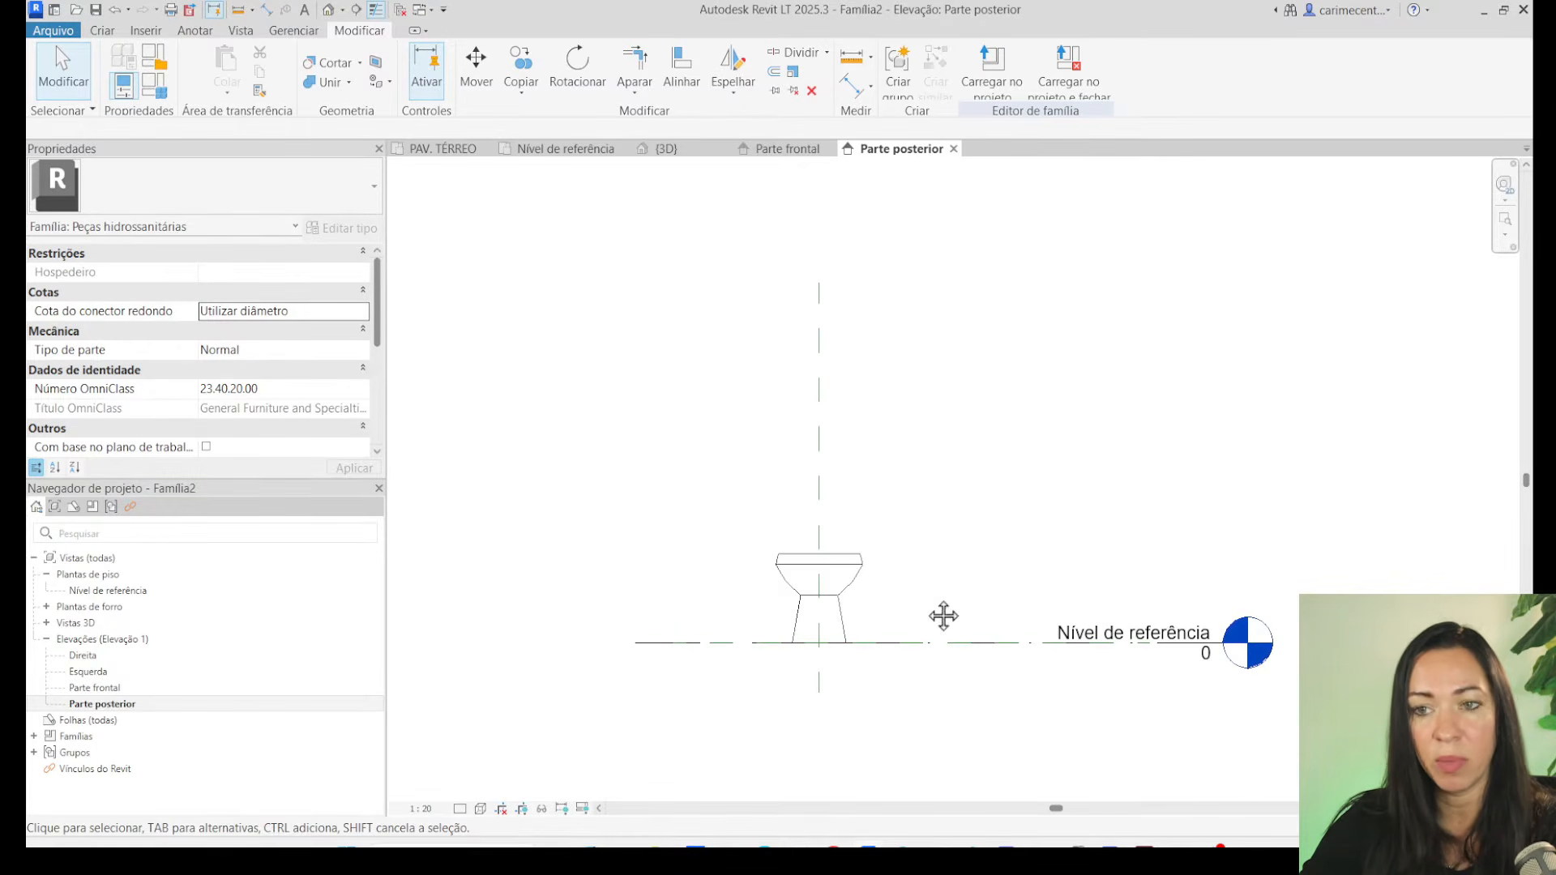
middle_click_drag(943, 615, 930, 616)
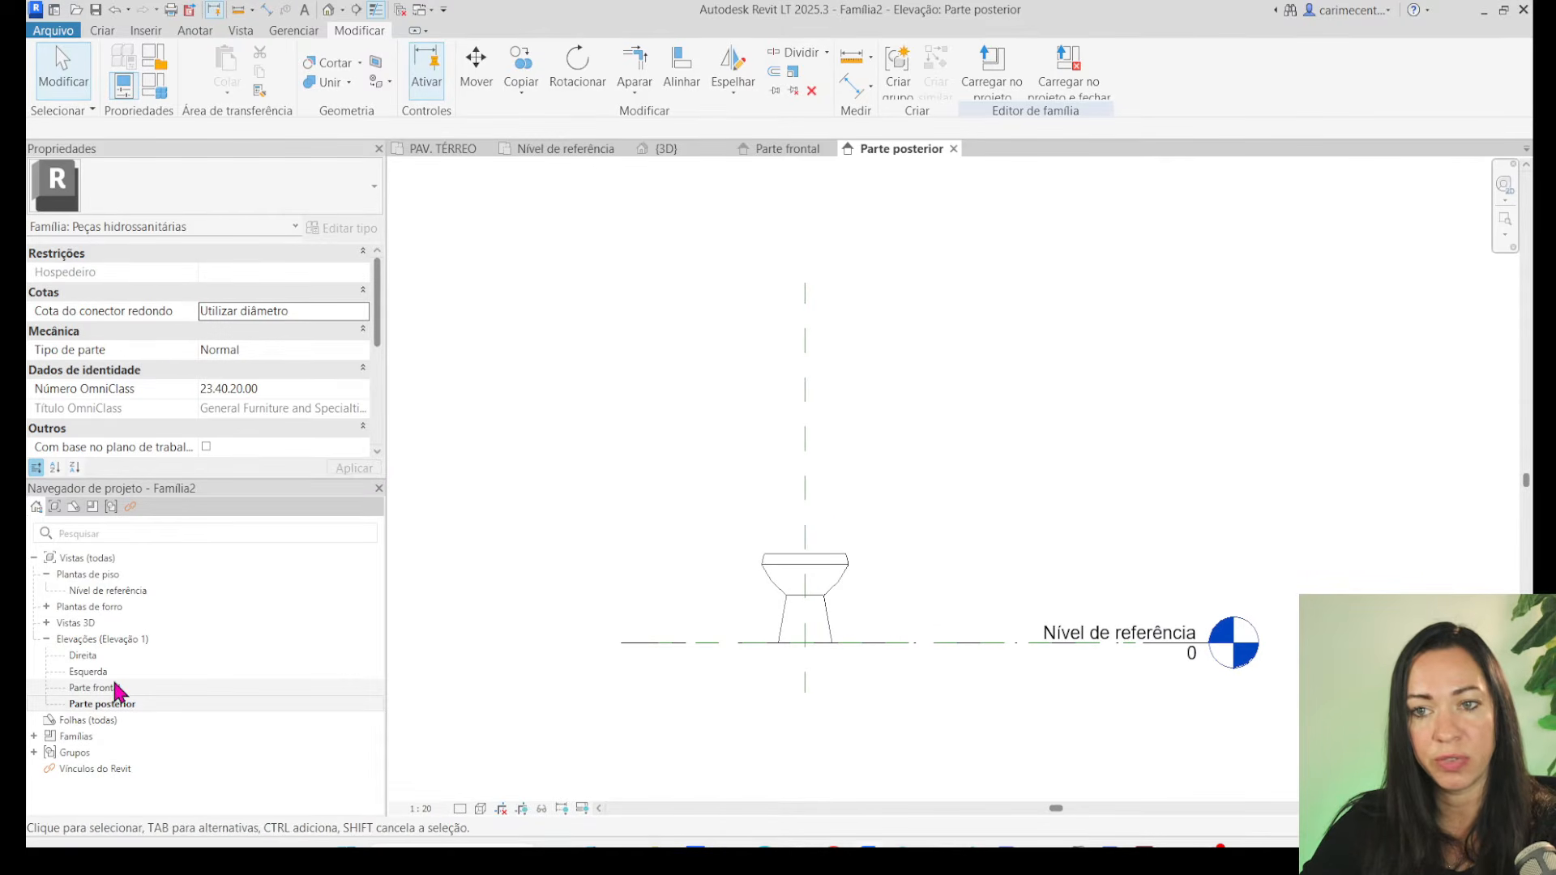
double_click(116, 689)
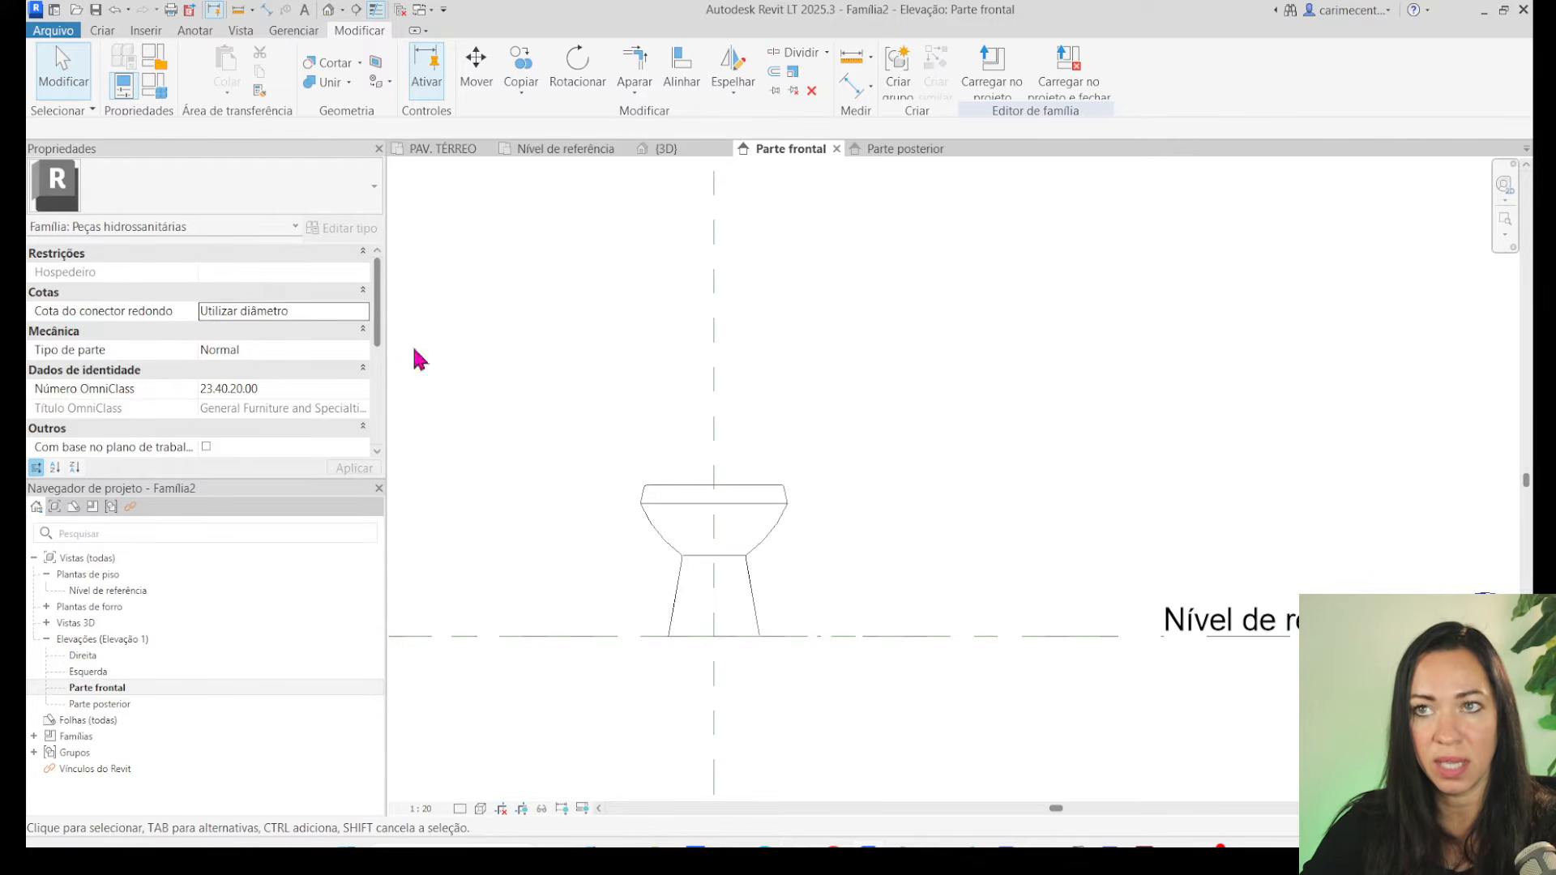
left_click(328, 9)
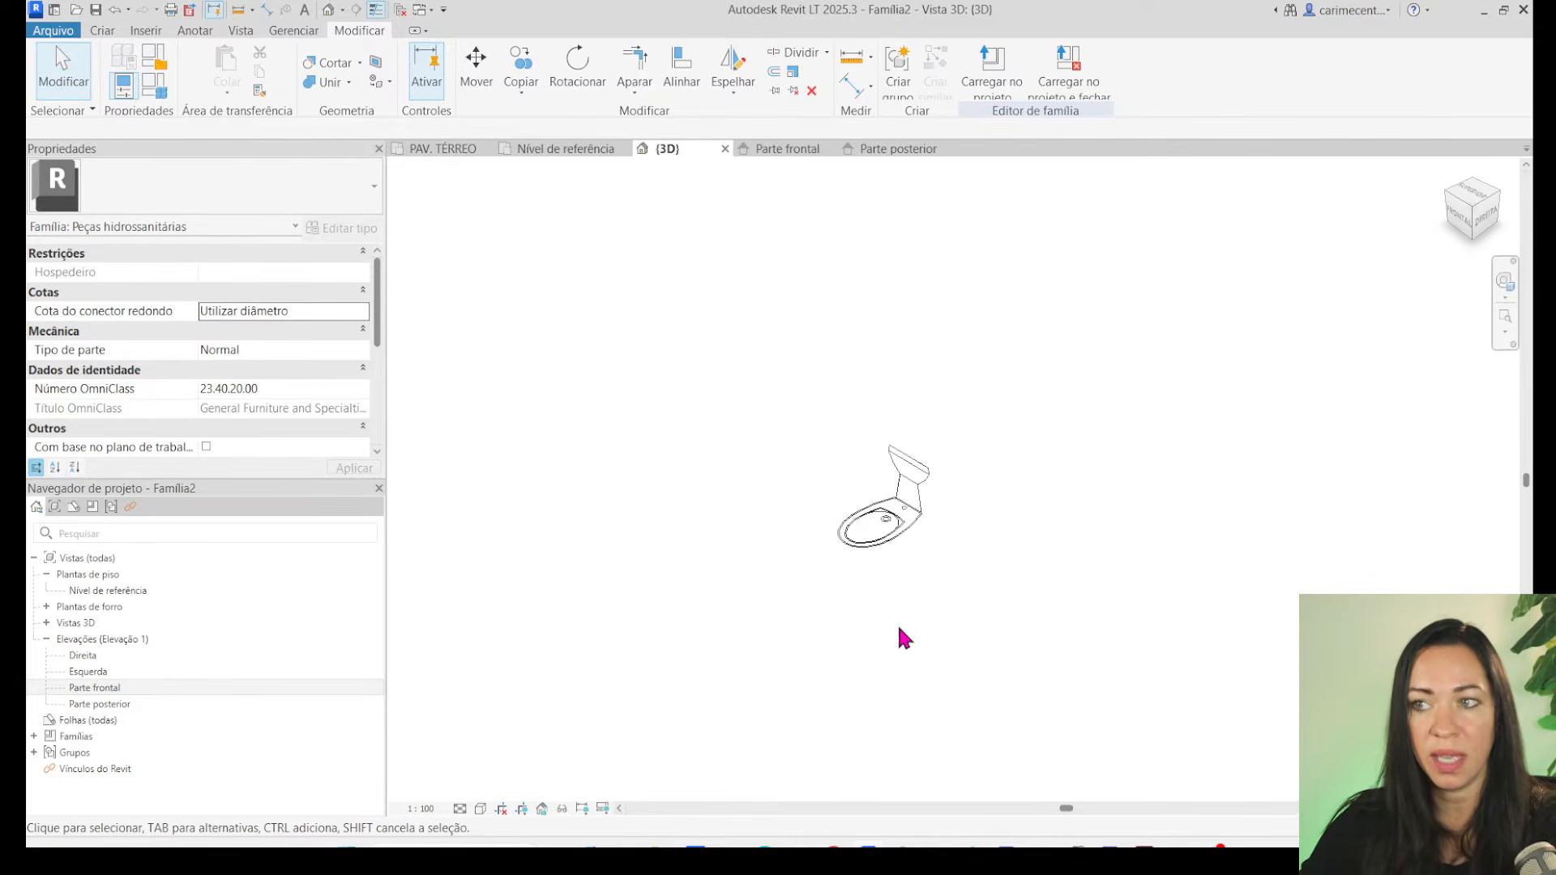
middle_click_drag(882, 677, 1195, 646, "shift")
scroll(900, 506, "up", 5)
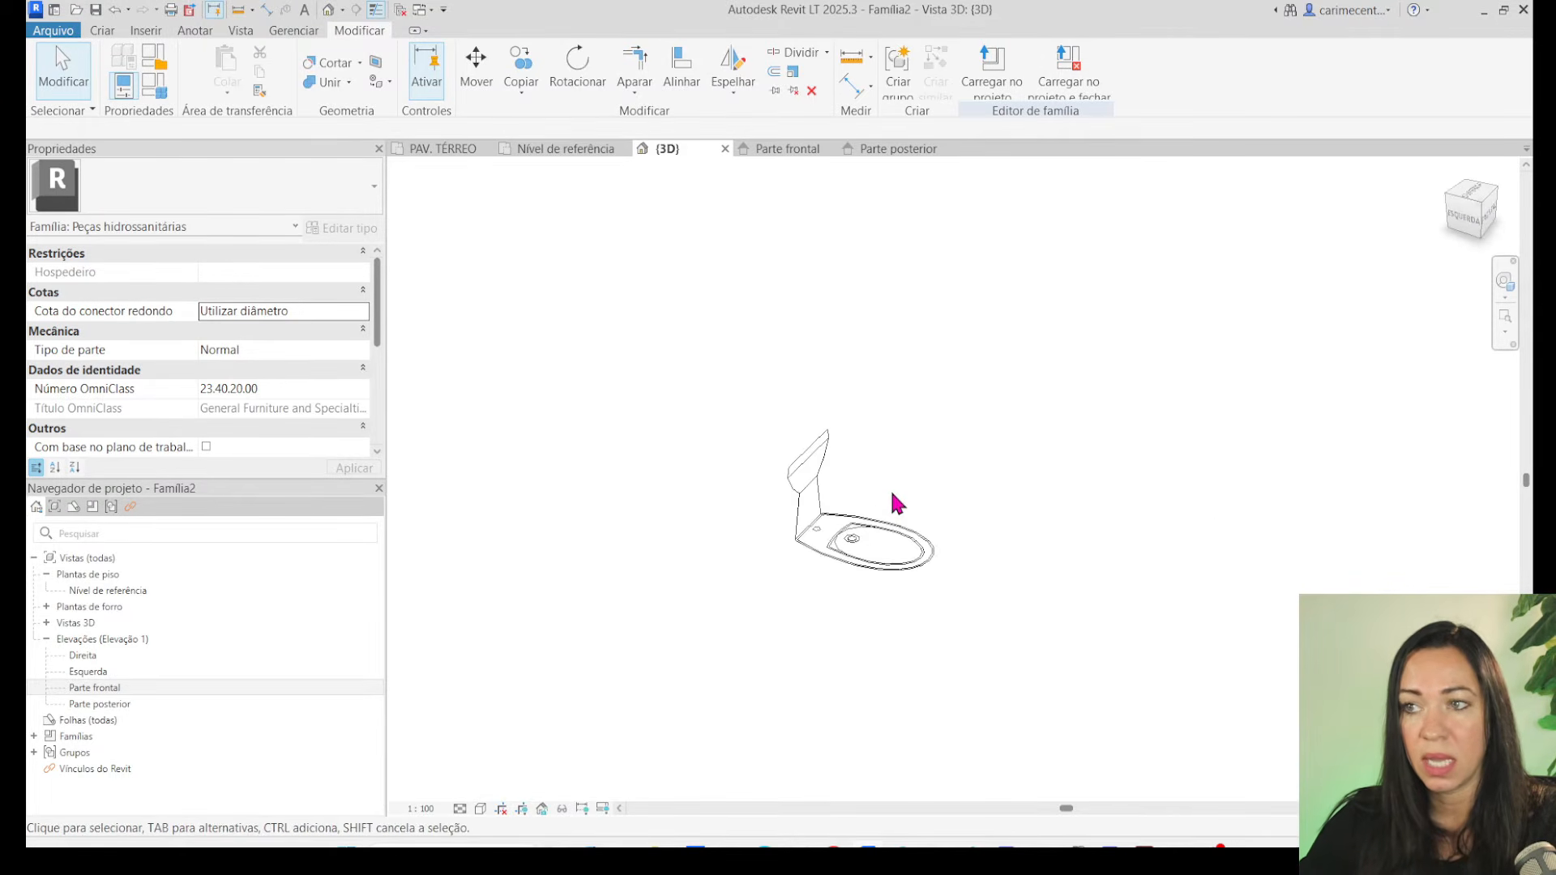
middle_click_drag(901, 499, 843, 427)
In the Nível de referência plan, move Vaso-frontal.dwg along the vertical reference plane to about the middle of the toilet bowl.
left_click(699, 454)
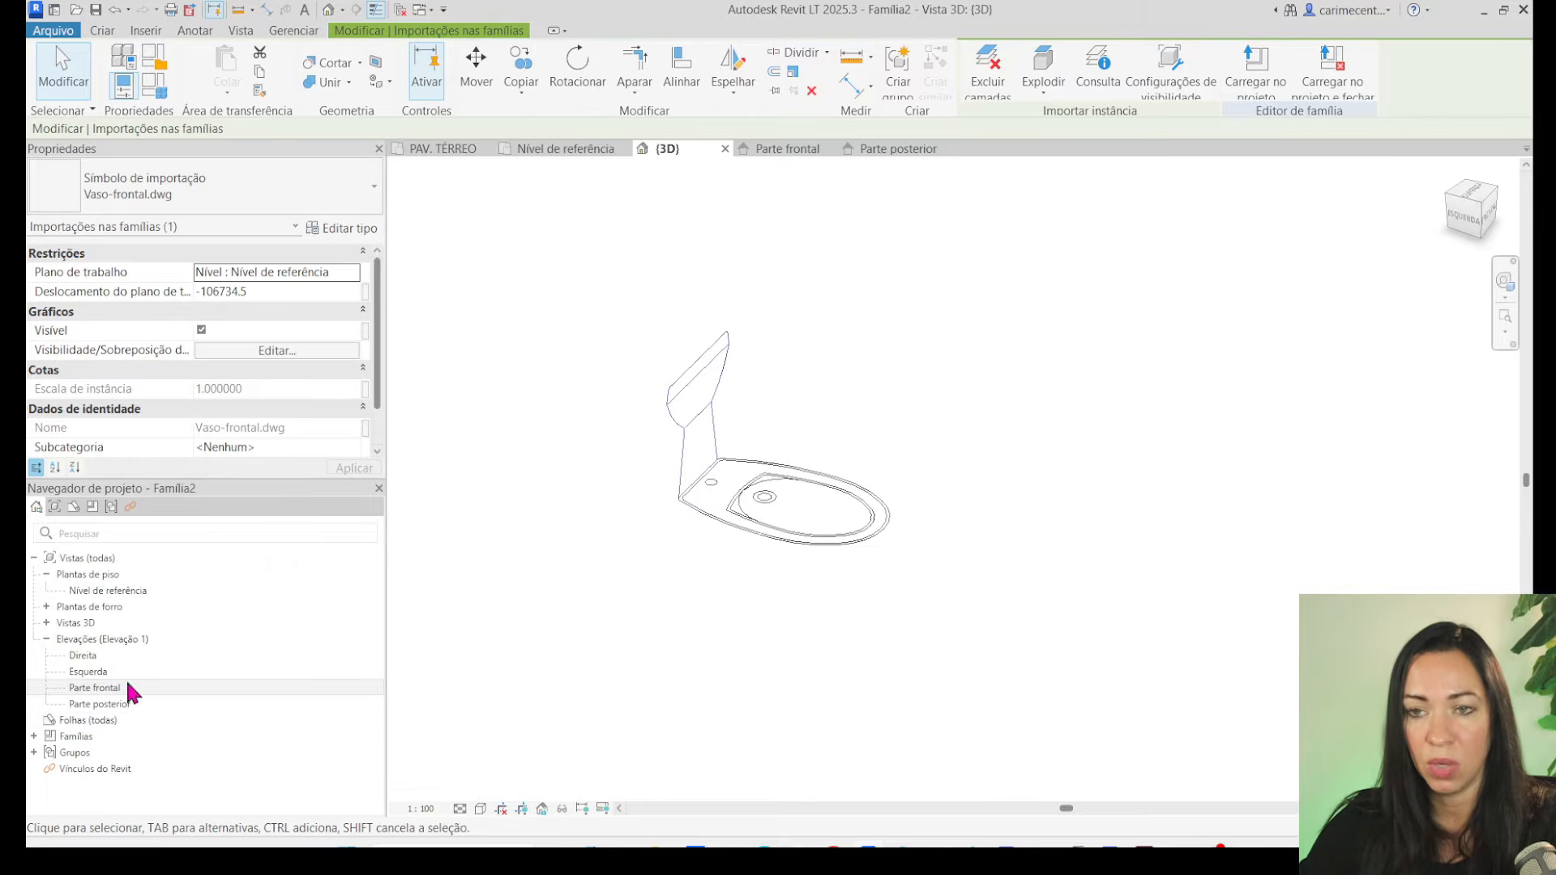
double_click(101, 590)
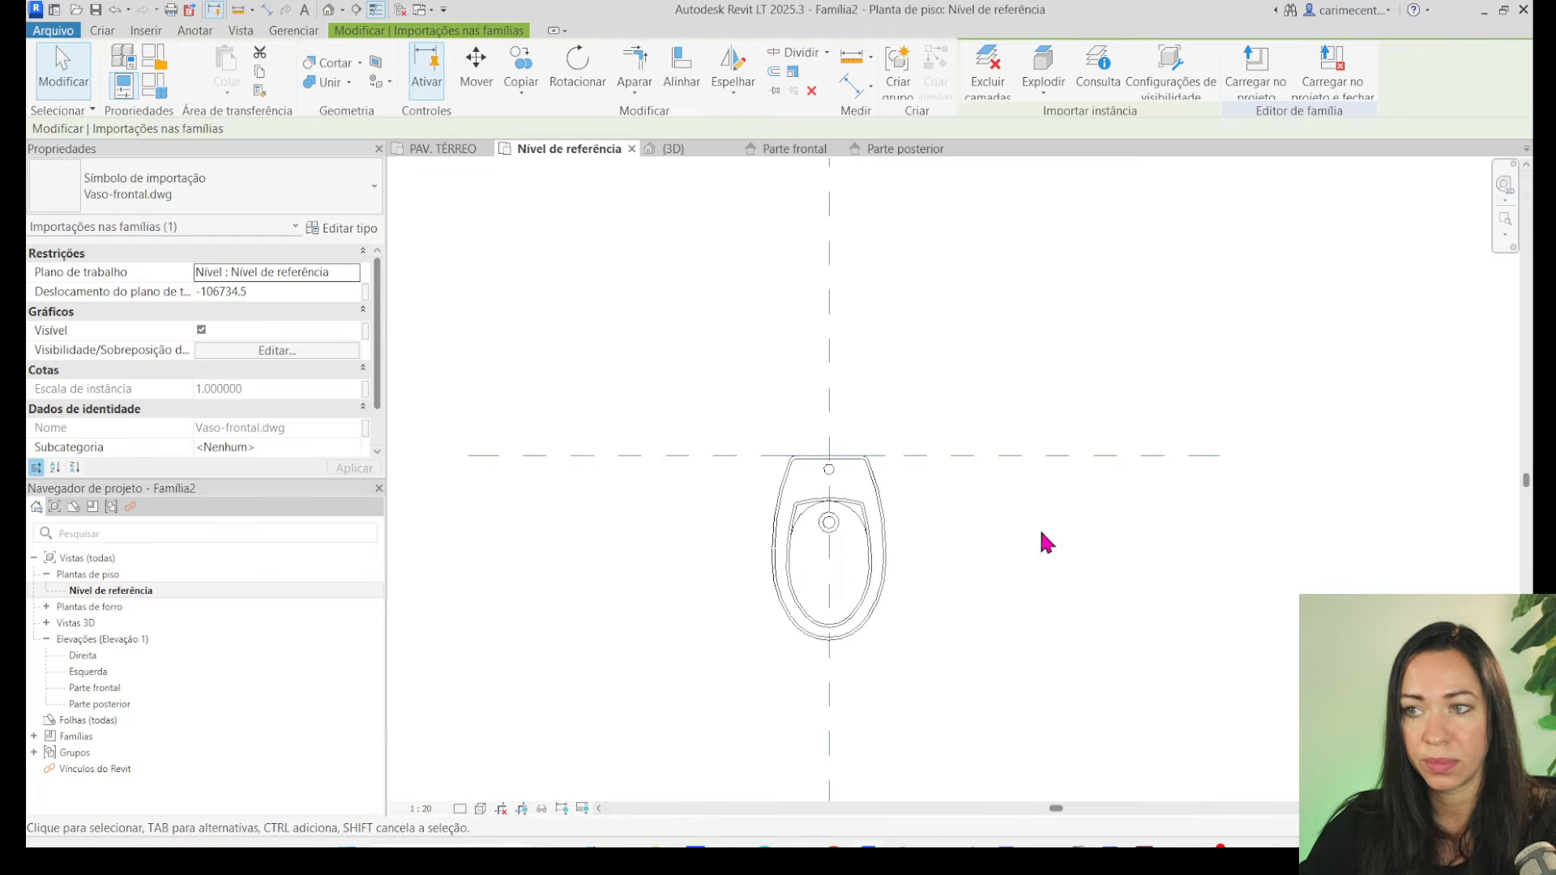
left_click(477, 73)
left_click(828, 472)
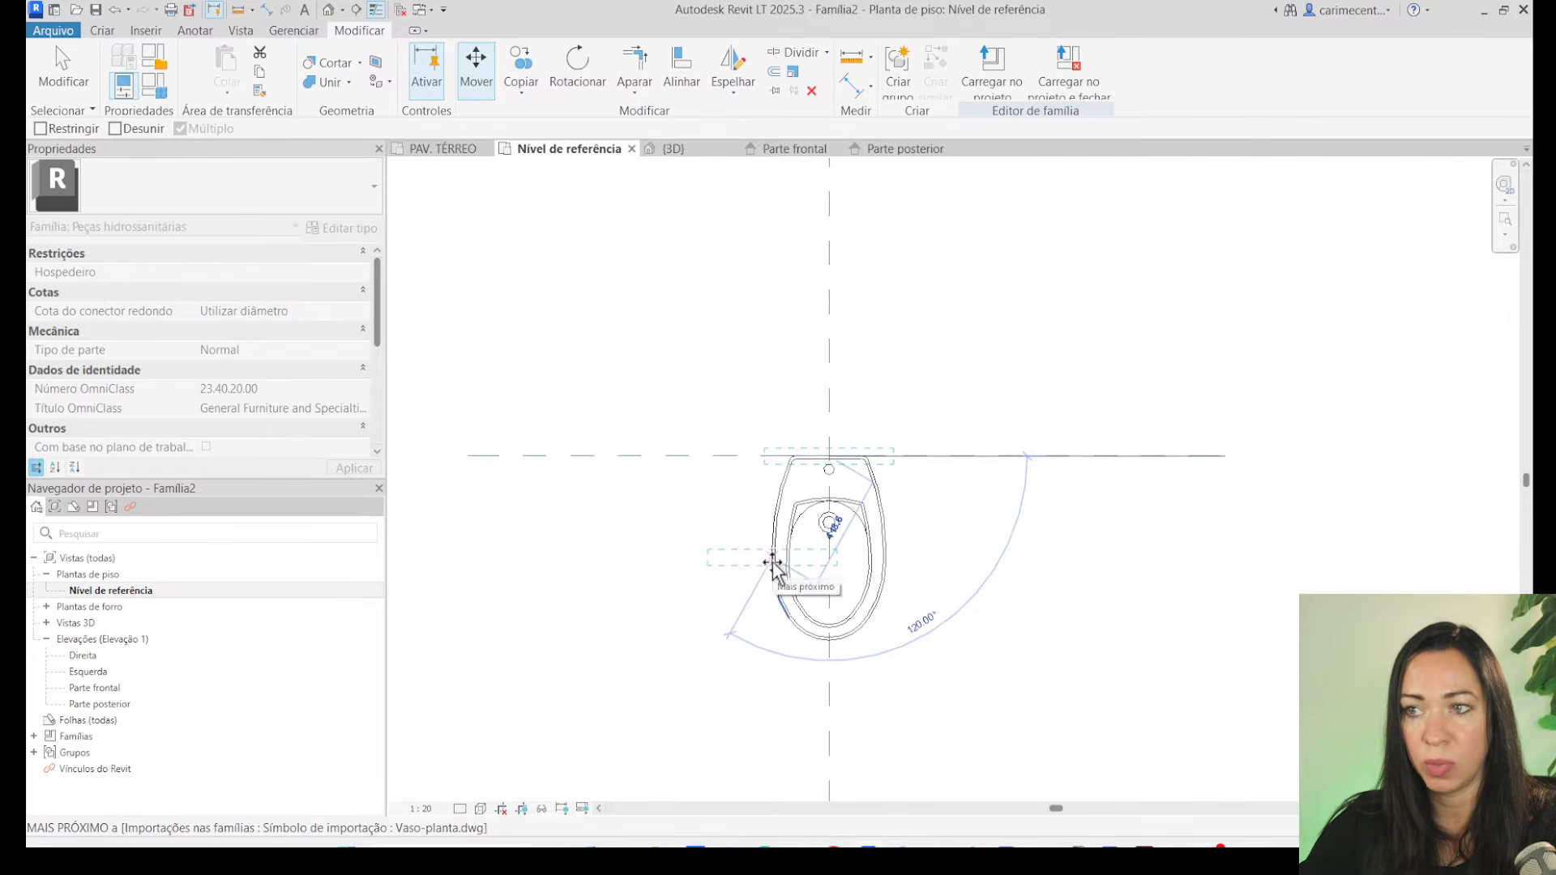
left_click(829, 567)
left_click(1052, 572)
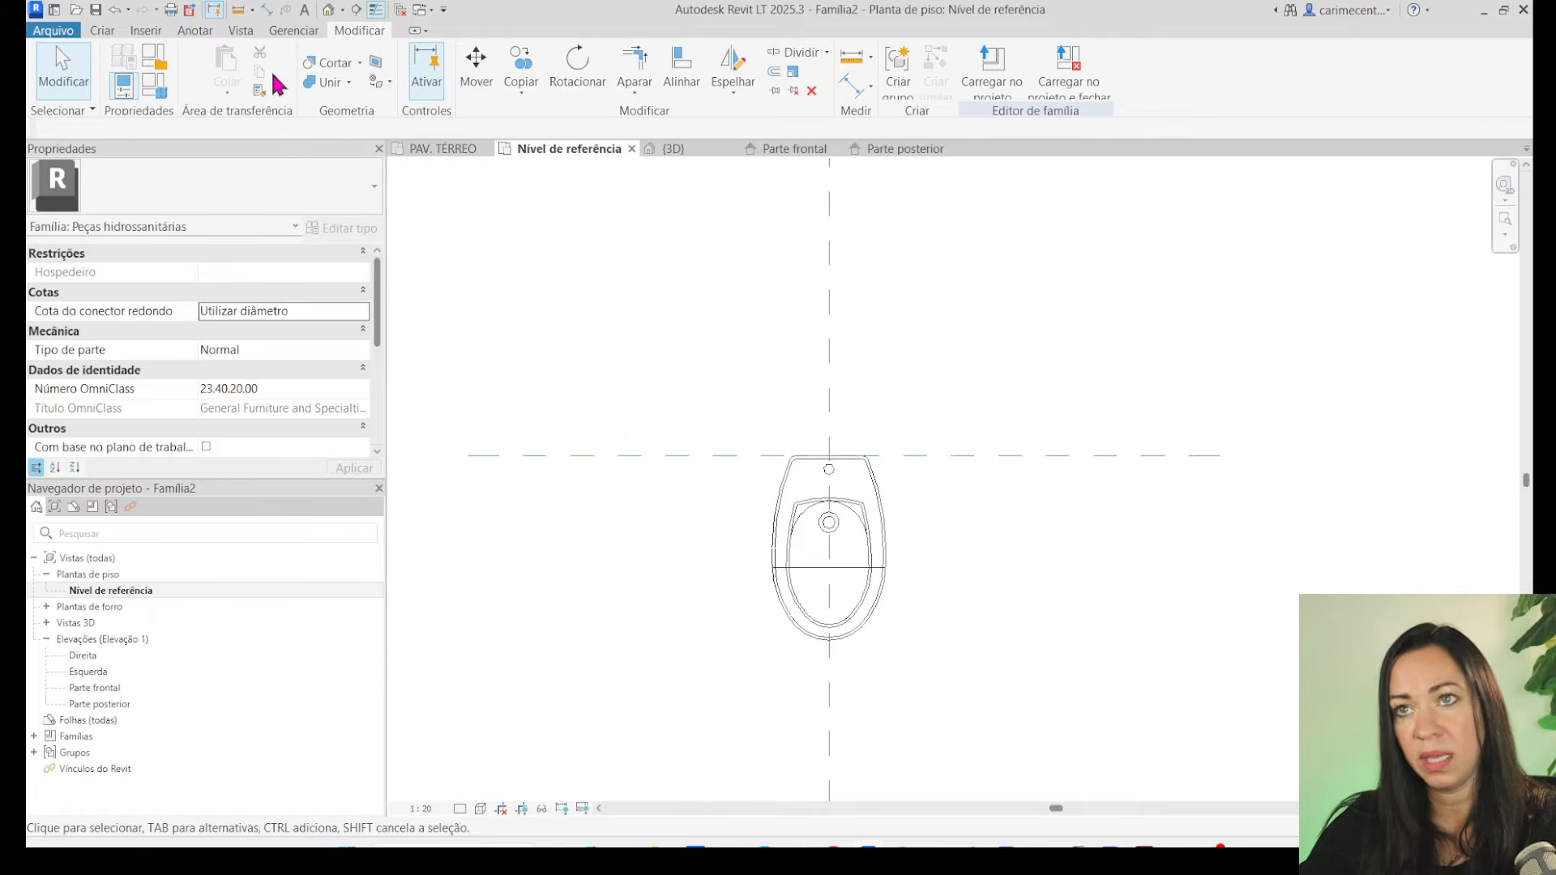
Show the repositioned drawing in the 3D view and open the Esquerda elevation.
left_click(327, 9)
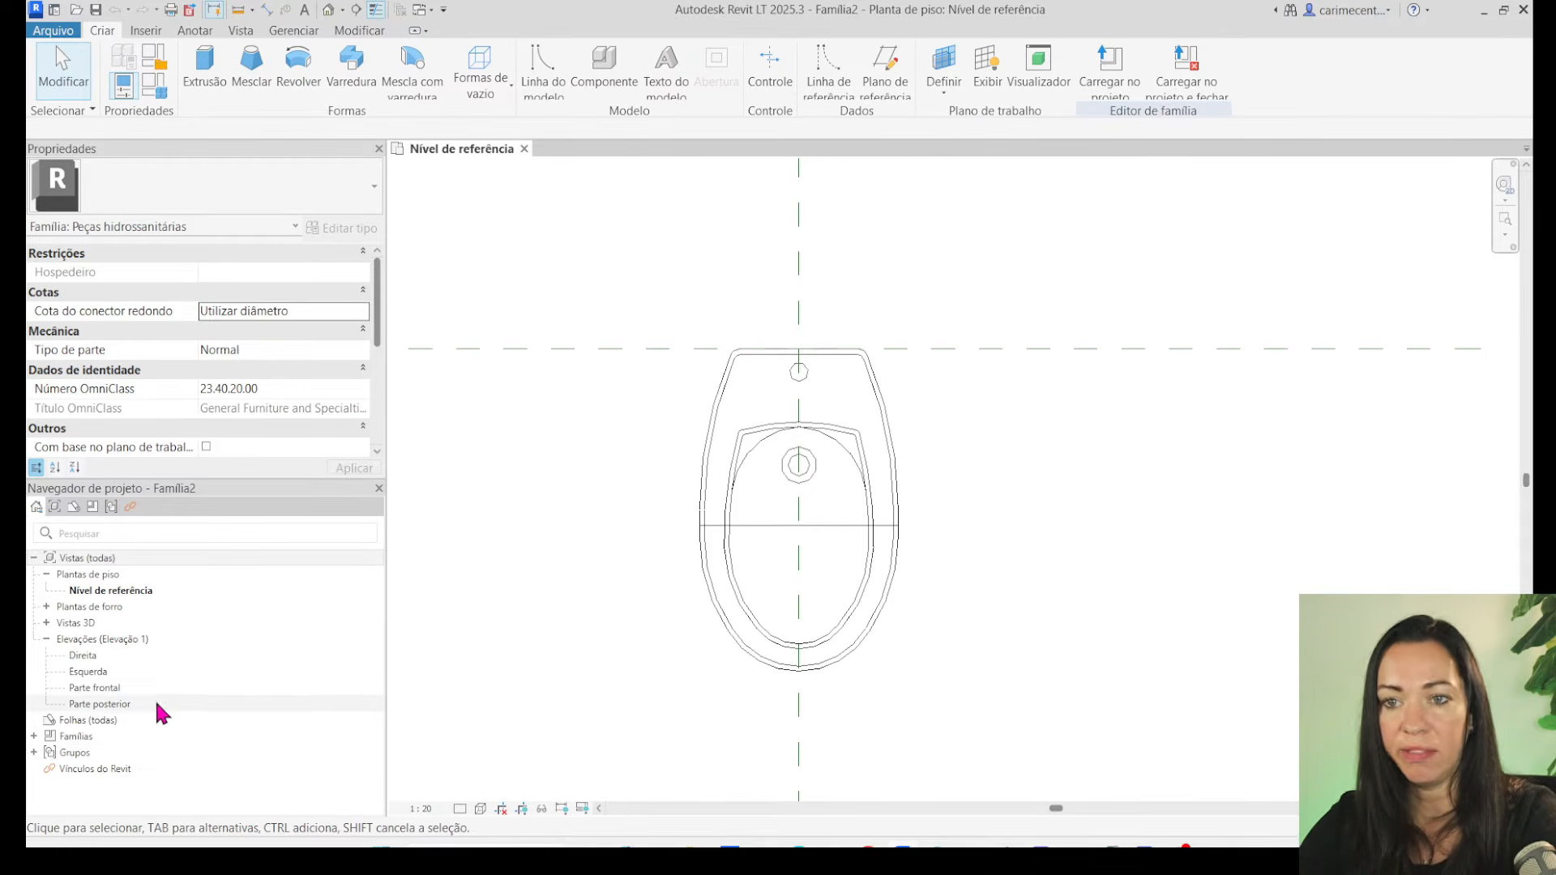
double_click(104, 672)
middle_click_drag(1117, 537, 985, 525)
scroll(778, 608, "up", 4)
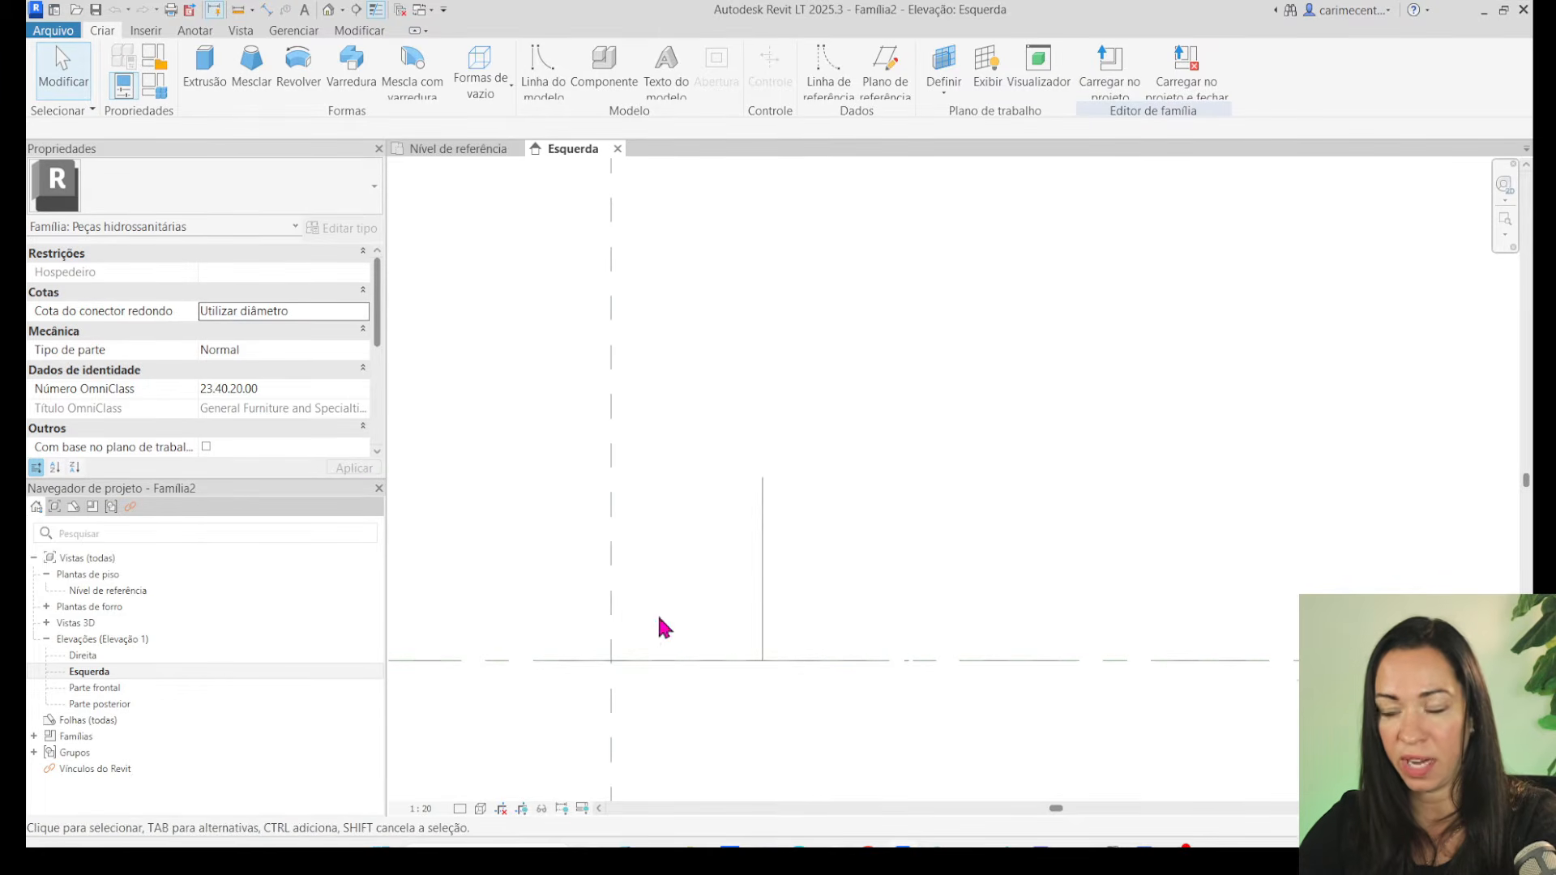
middle_click_drag(968, 580, 988, 577)
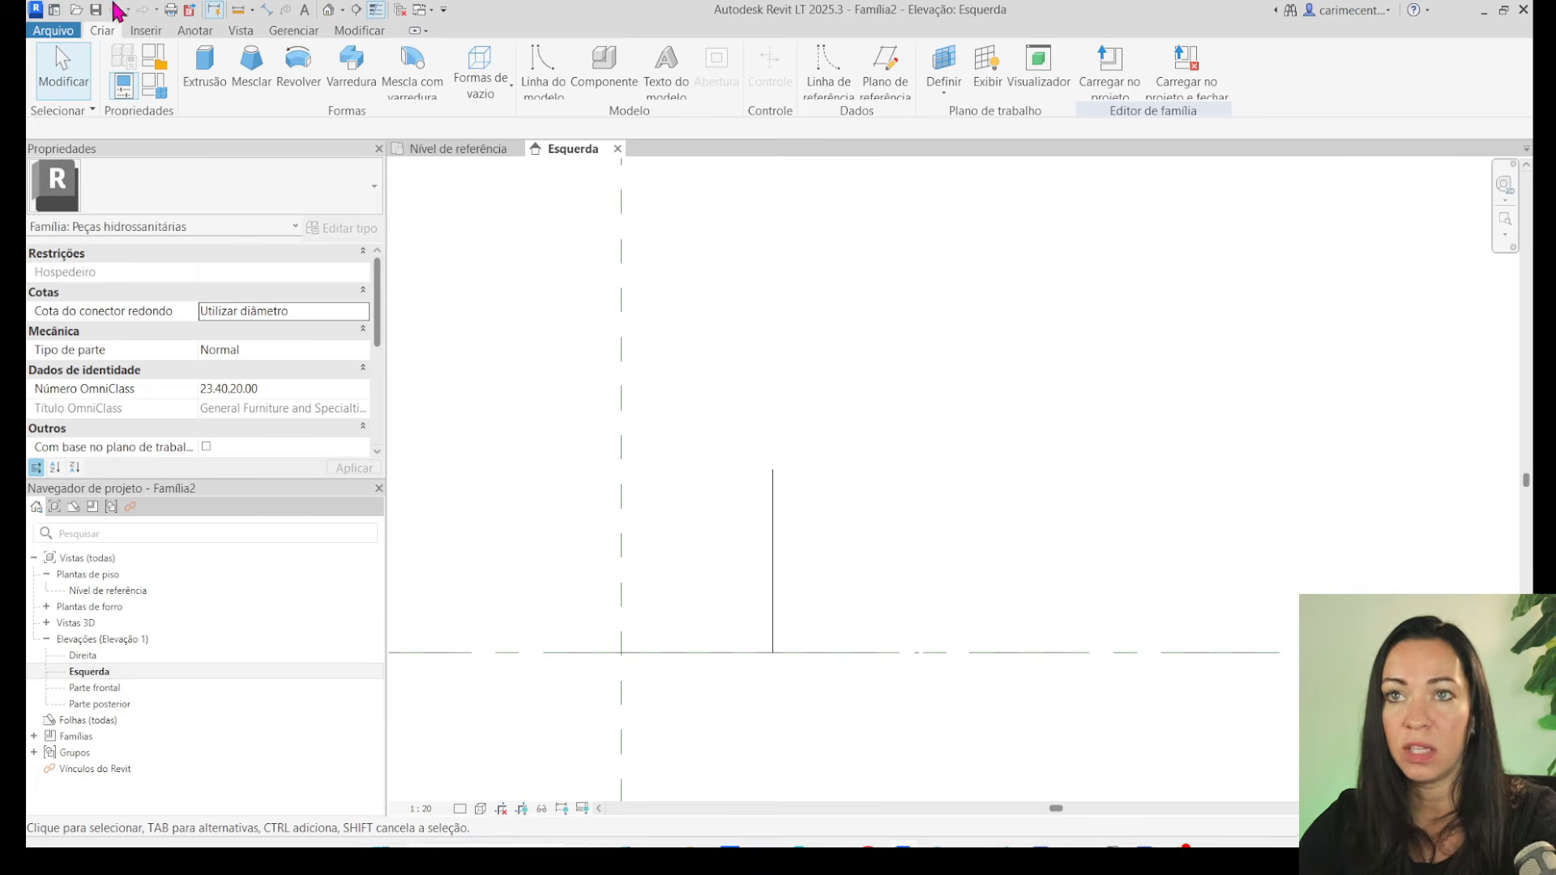
Import Vaso-lateral.dwg into the Esquerda elevation and place it above the reference level, beside the vertical reference plane.
left_click(143, 31)
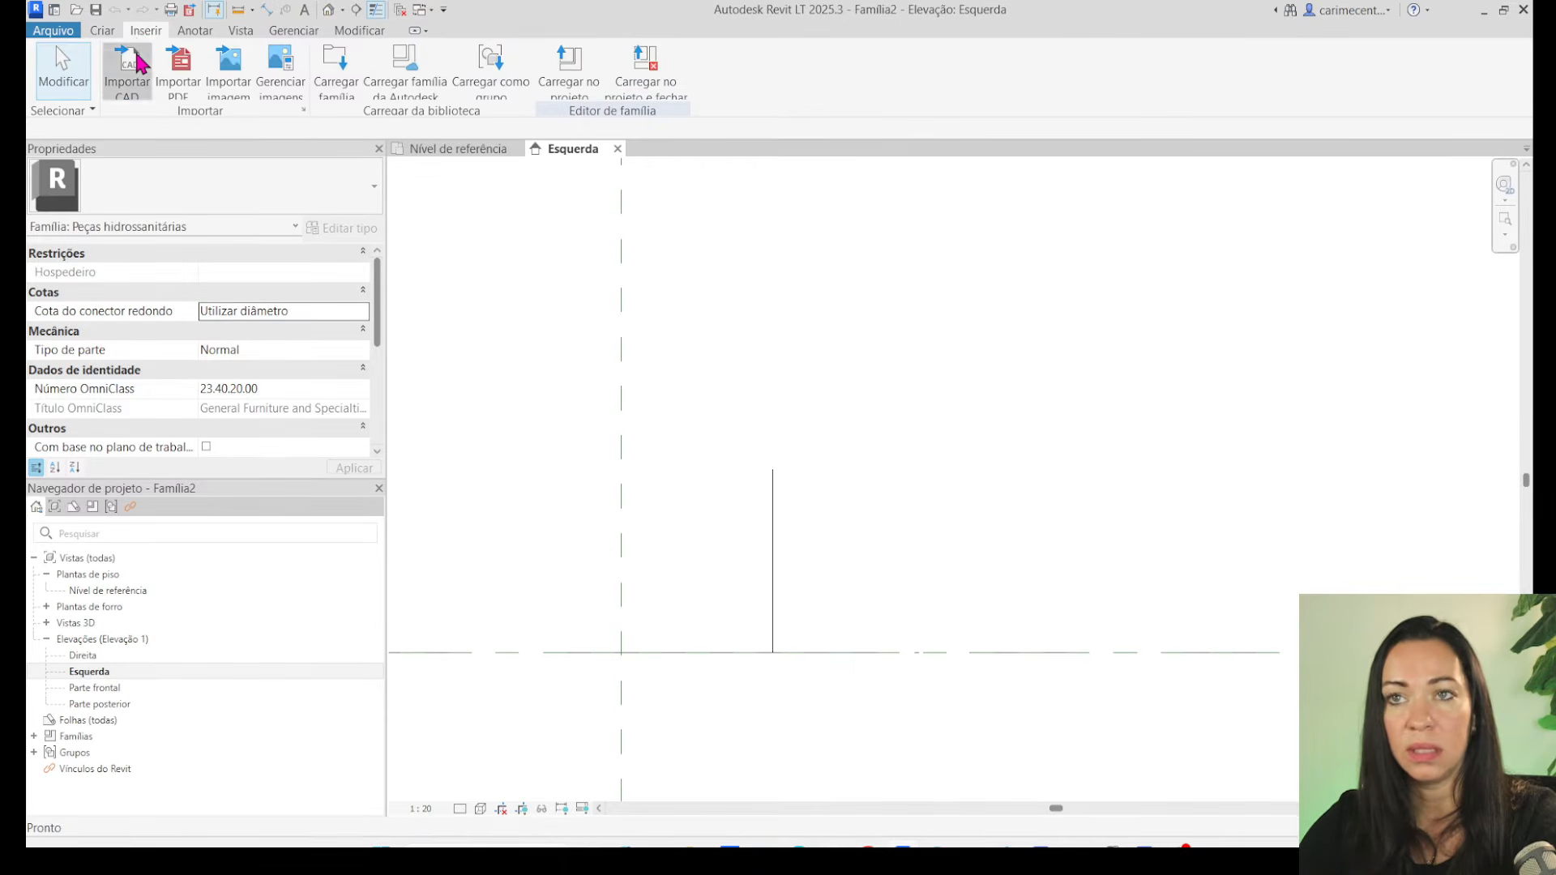
left_click(127, 69)
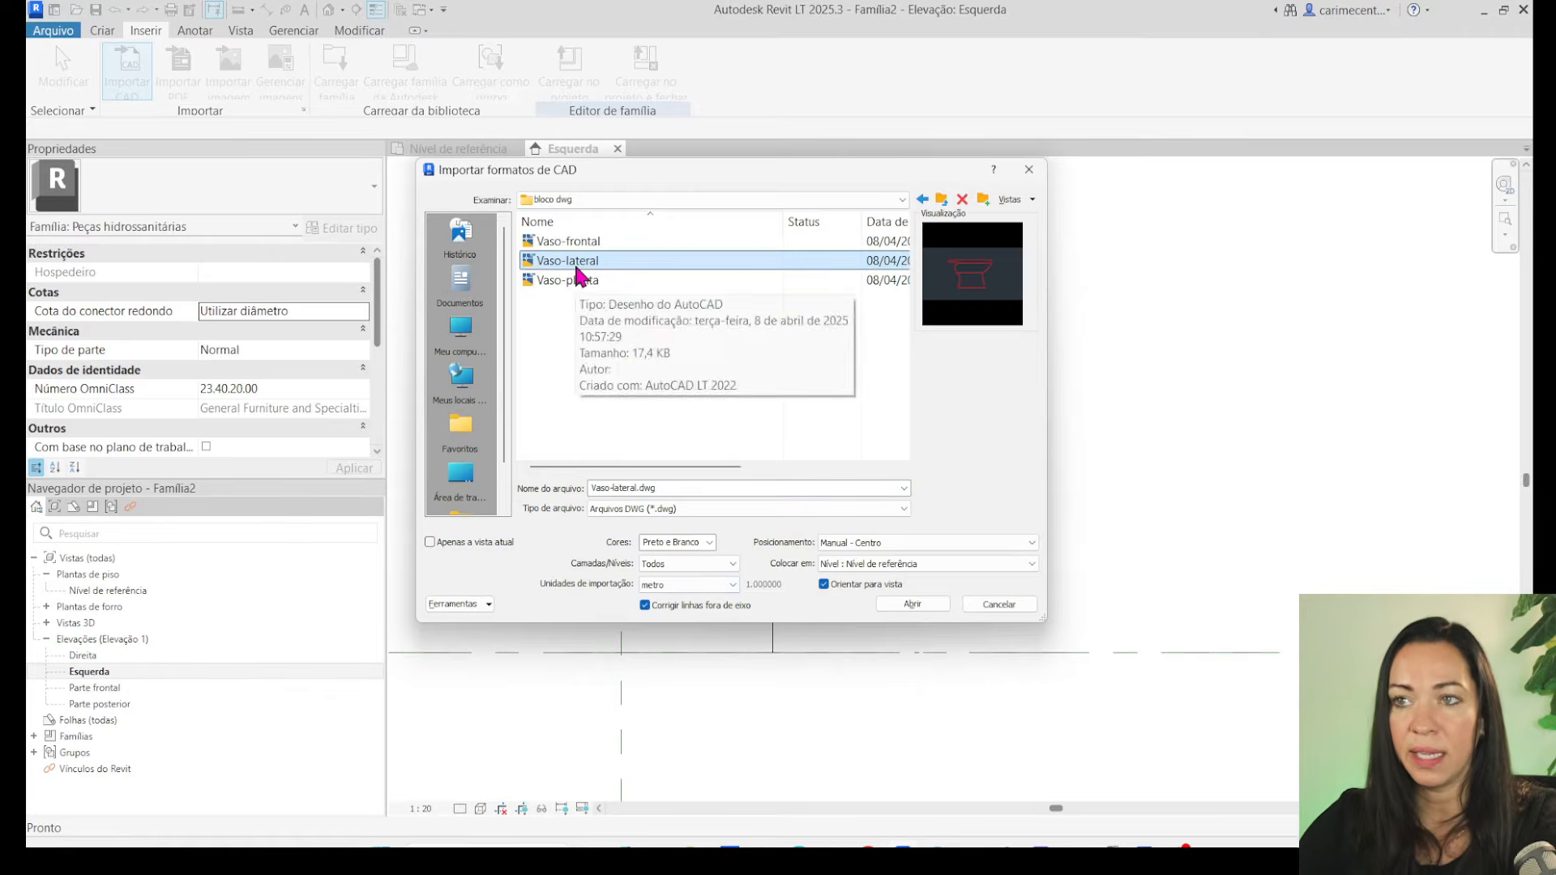
left_click(918, 611)
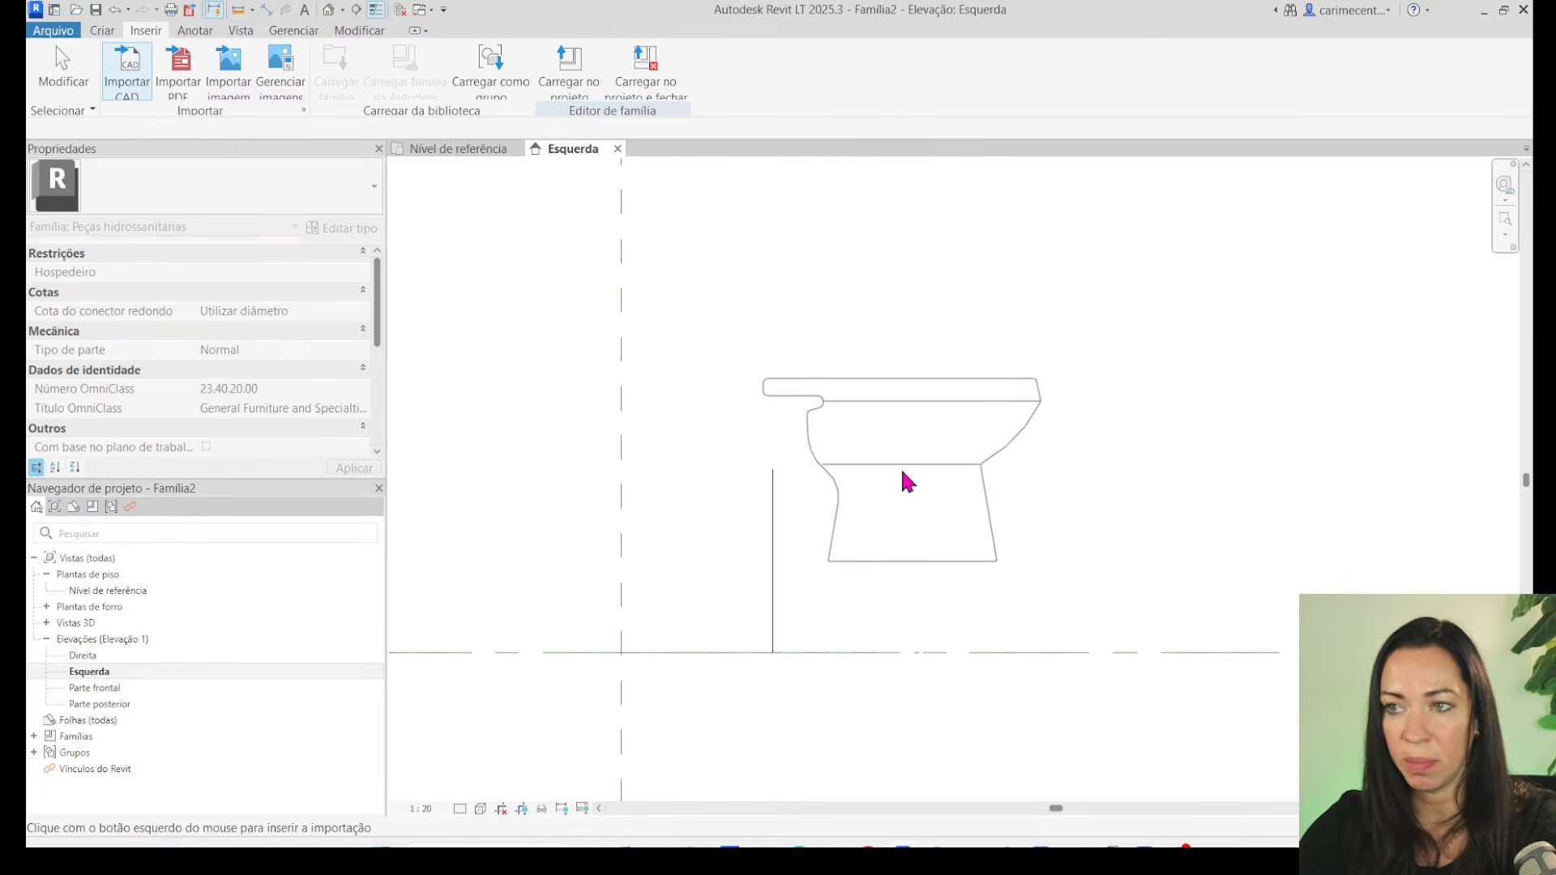
left_click(902, 476)
Move the side drawing straight down from its base midpoint so that its base sits on the reference level.
left_click_drag(1103, 550, 1000, 354)
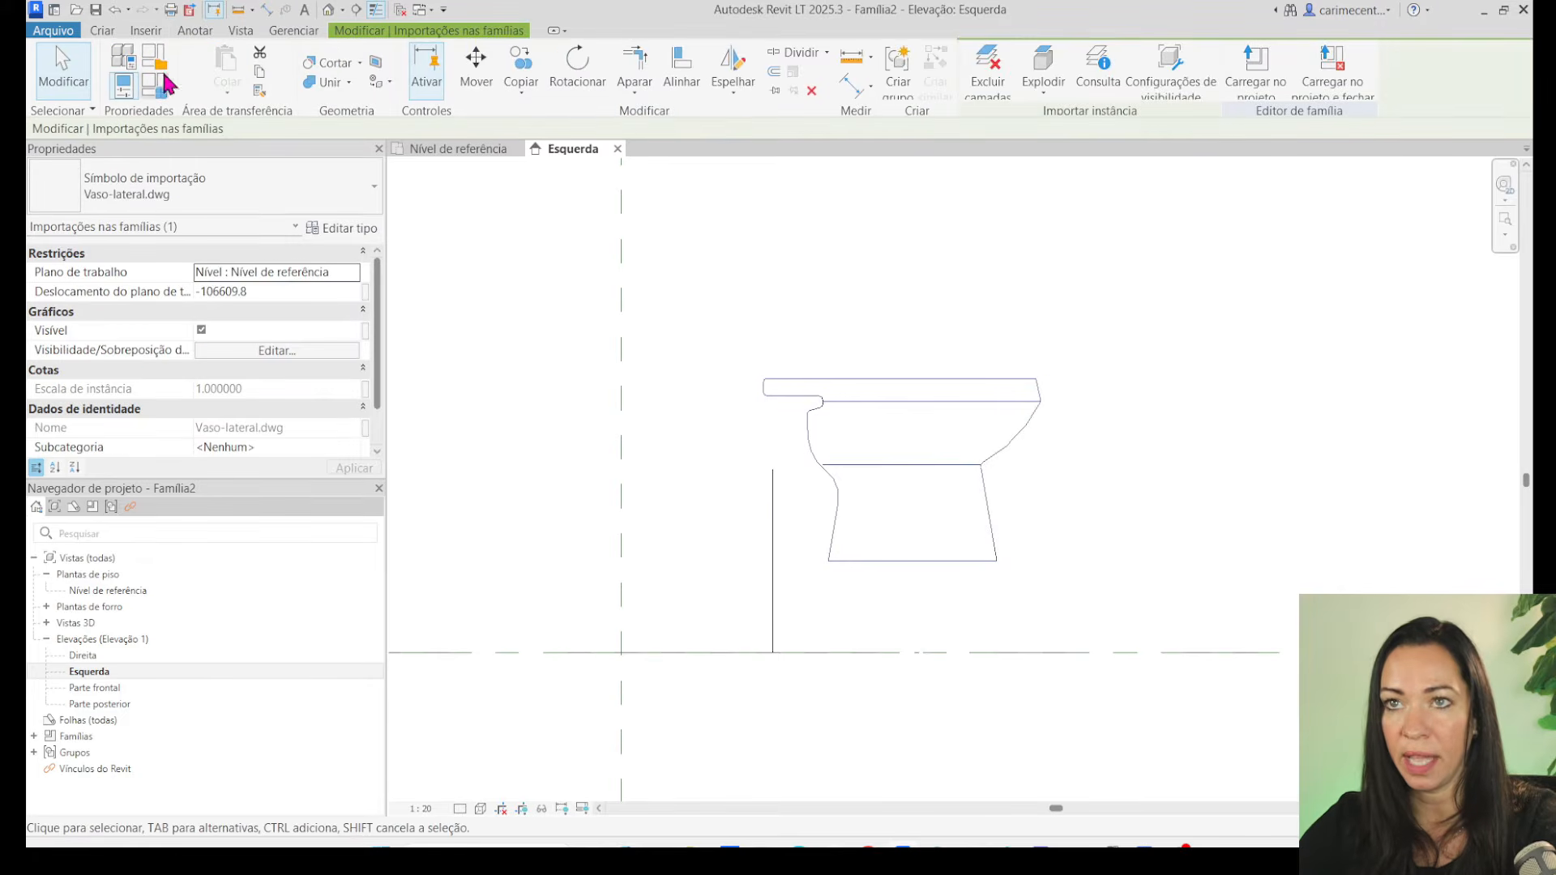
left_click(476, 69)
left_click(913, 560)
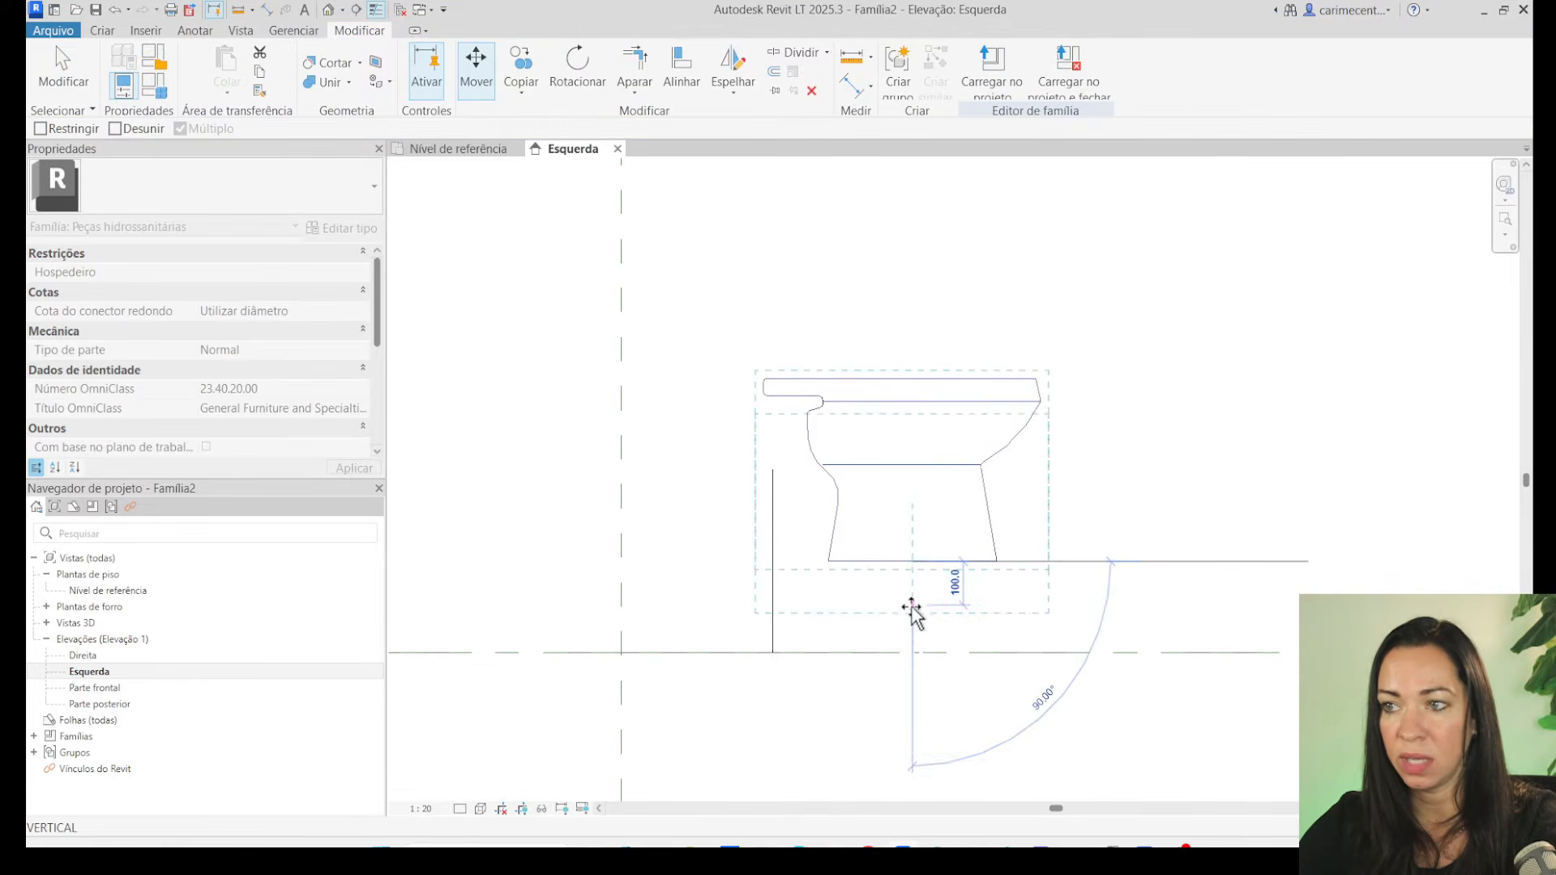
left_click(909, 652)
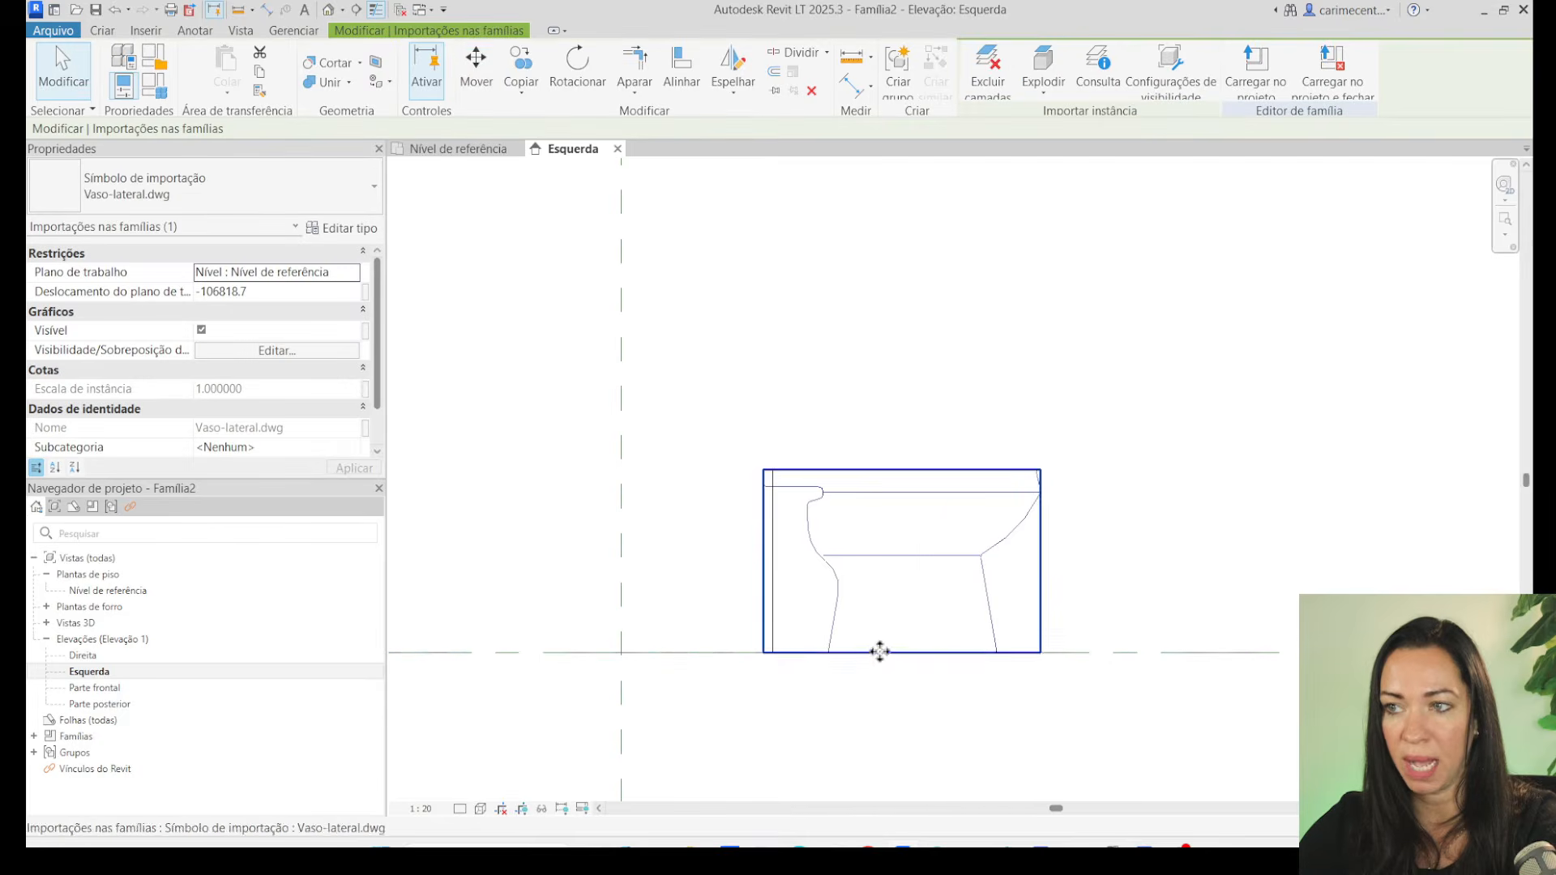
Move the side drawing horizontally so that the back edge of the seat aligns with the vertical reference plane.
left_click(476, 69)
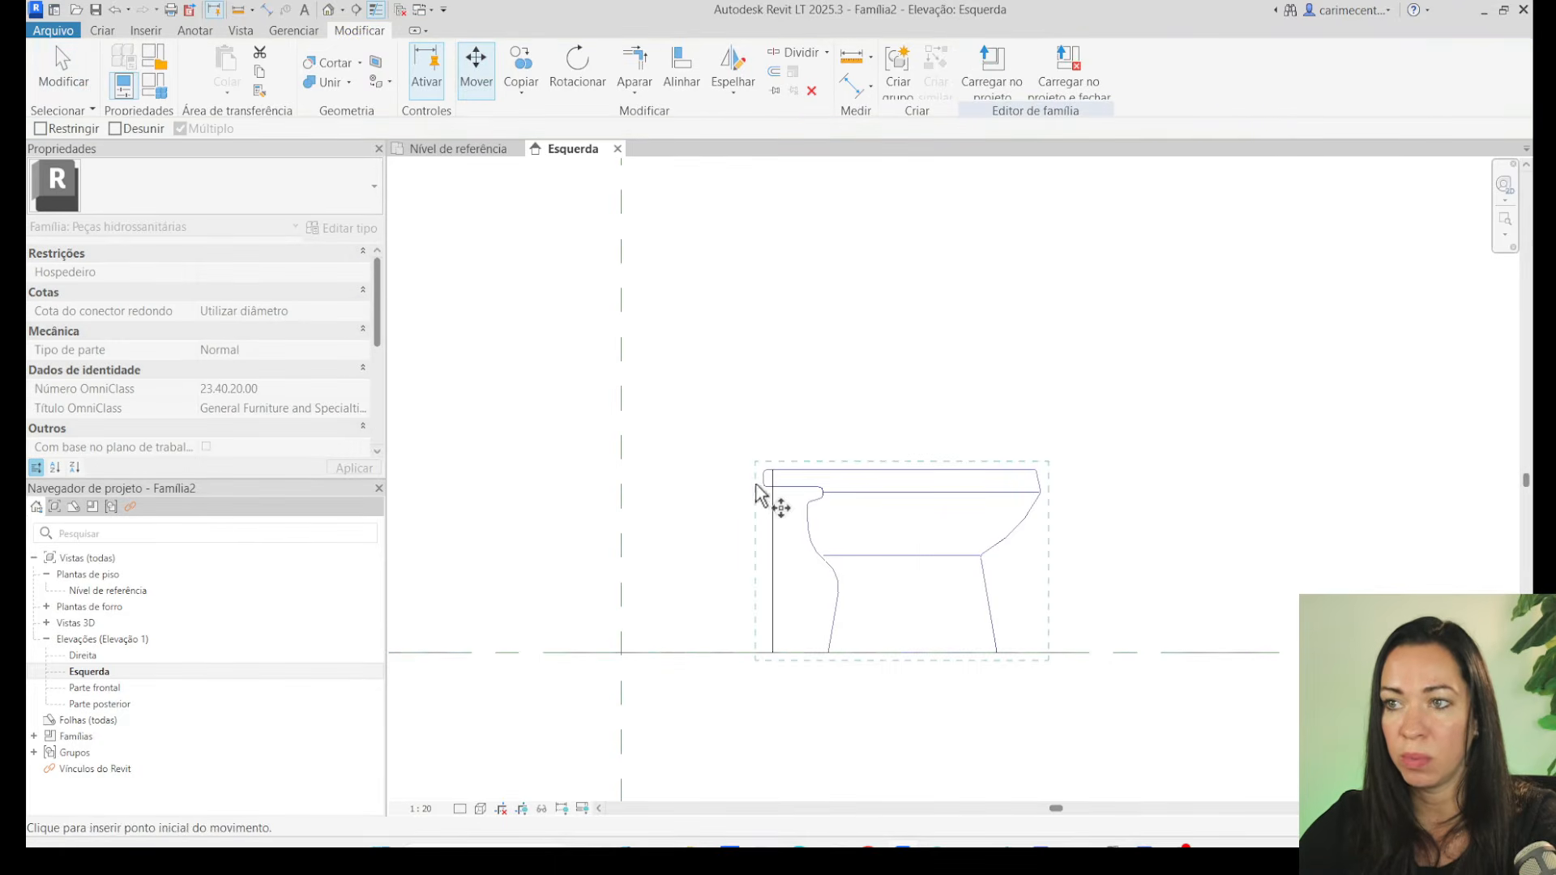
scroll(763, 484, "up", 3)
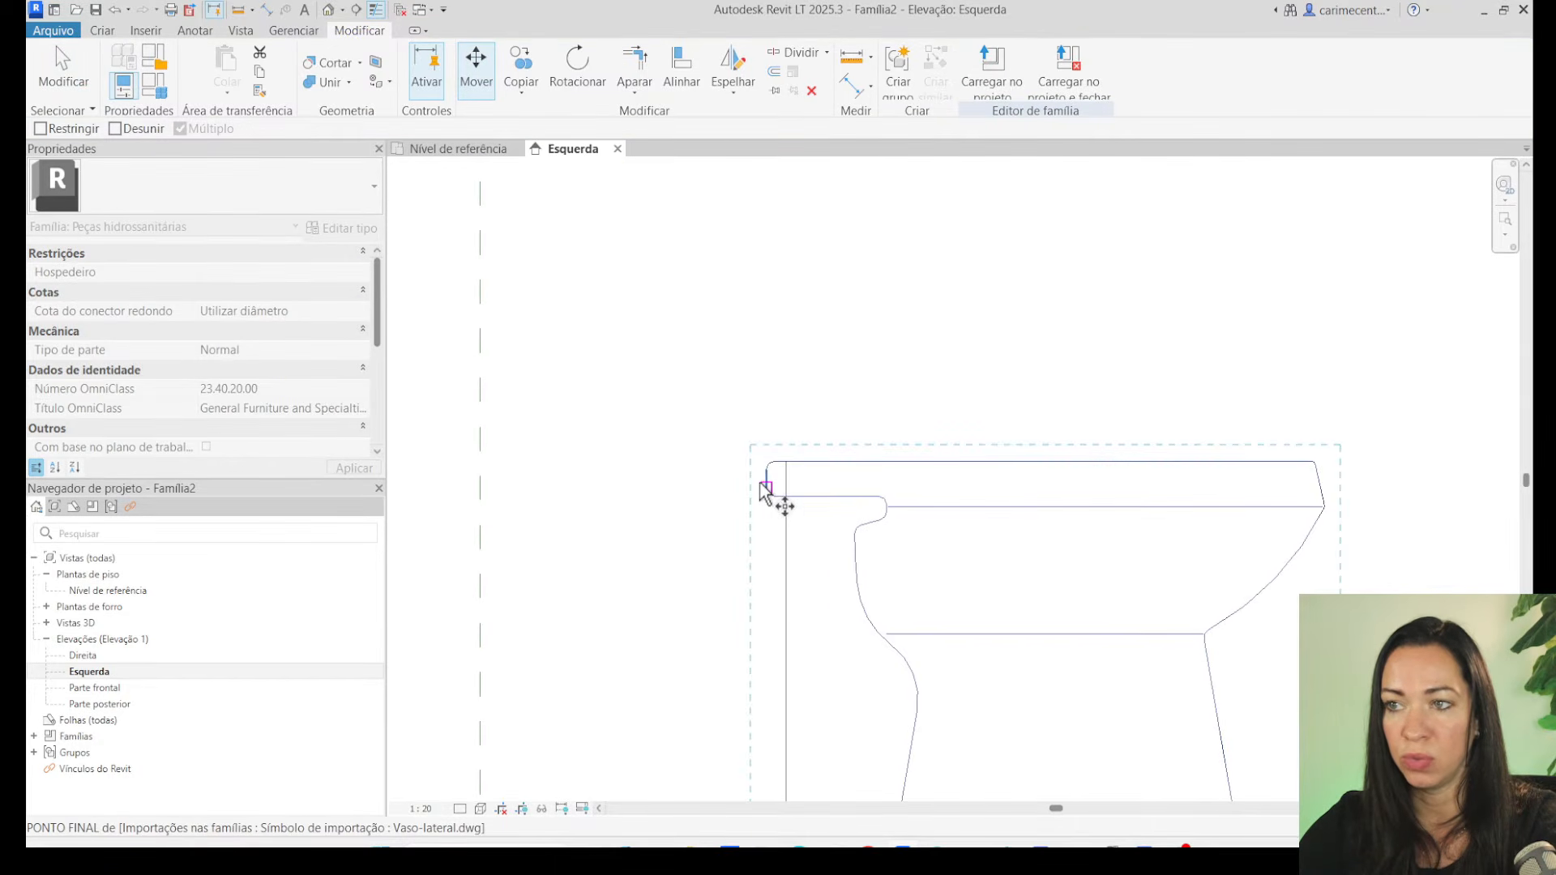
left_click(764, 487)
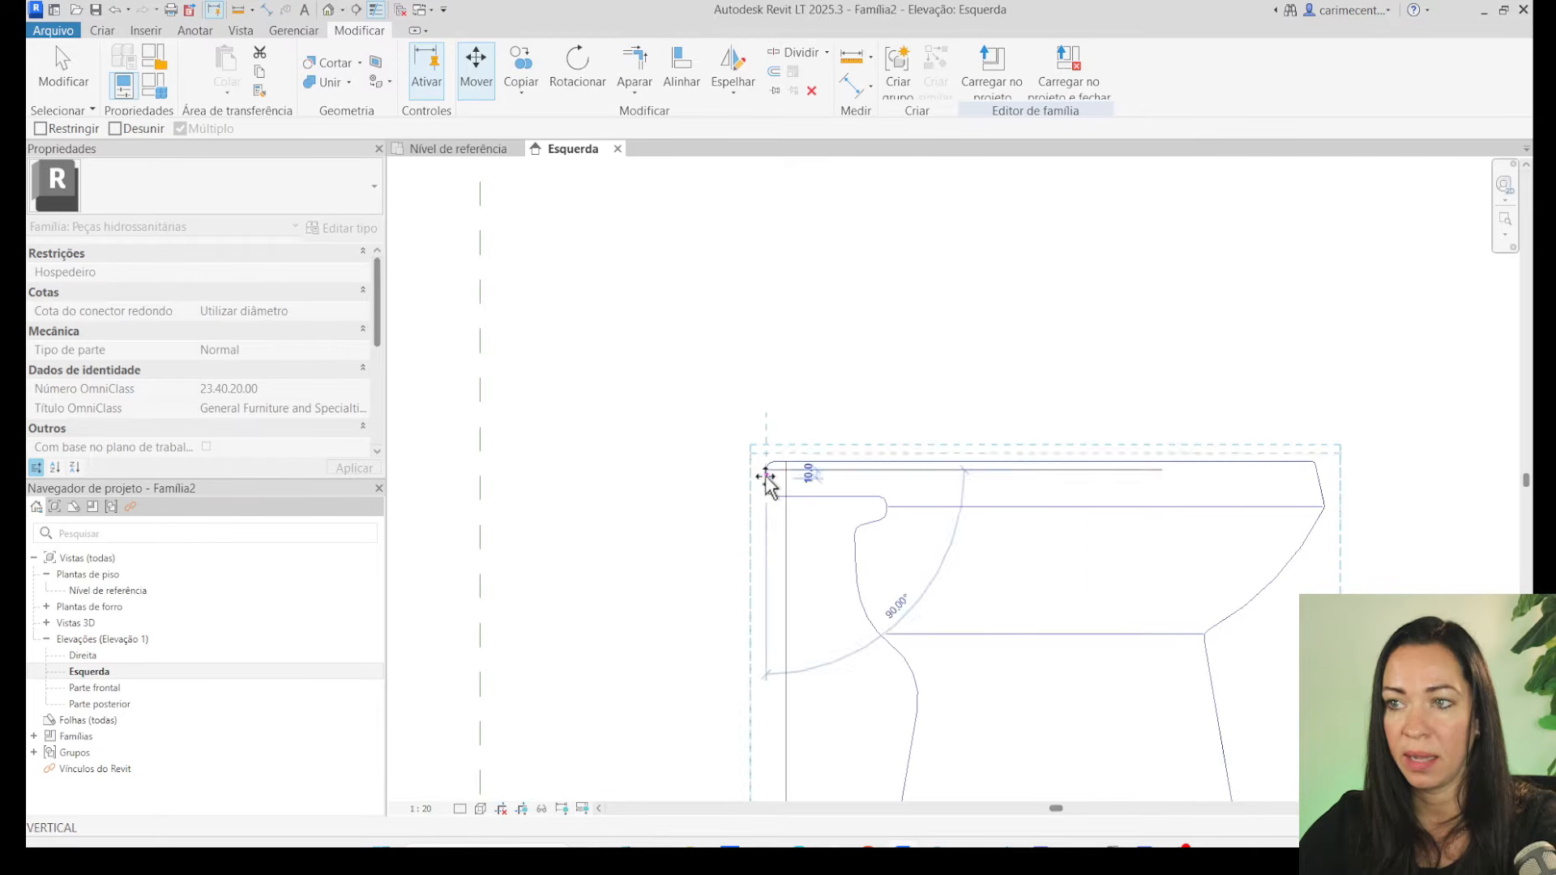
left_click(481, 470)
scroll(656, 356, "down", 2)
left_click(1094, 366)
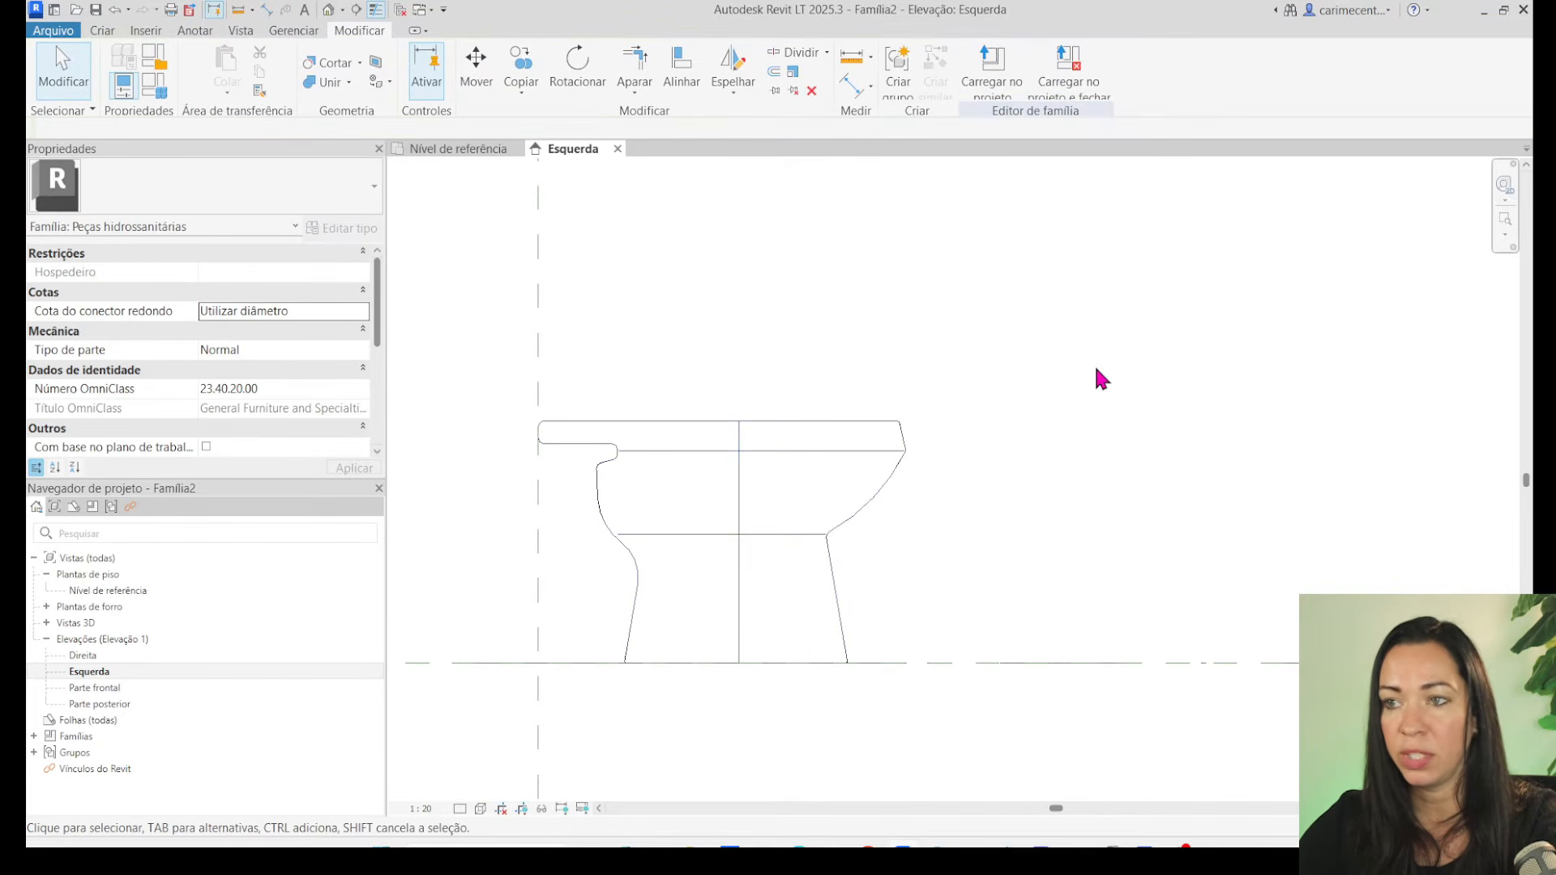
Move Vaso-frontal.dwg from its upper endpoint to the midpoint of the side drawing's top edge.
left_click(739, 514)
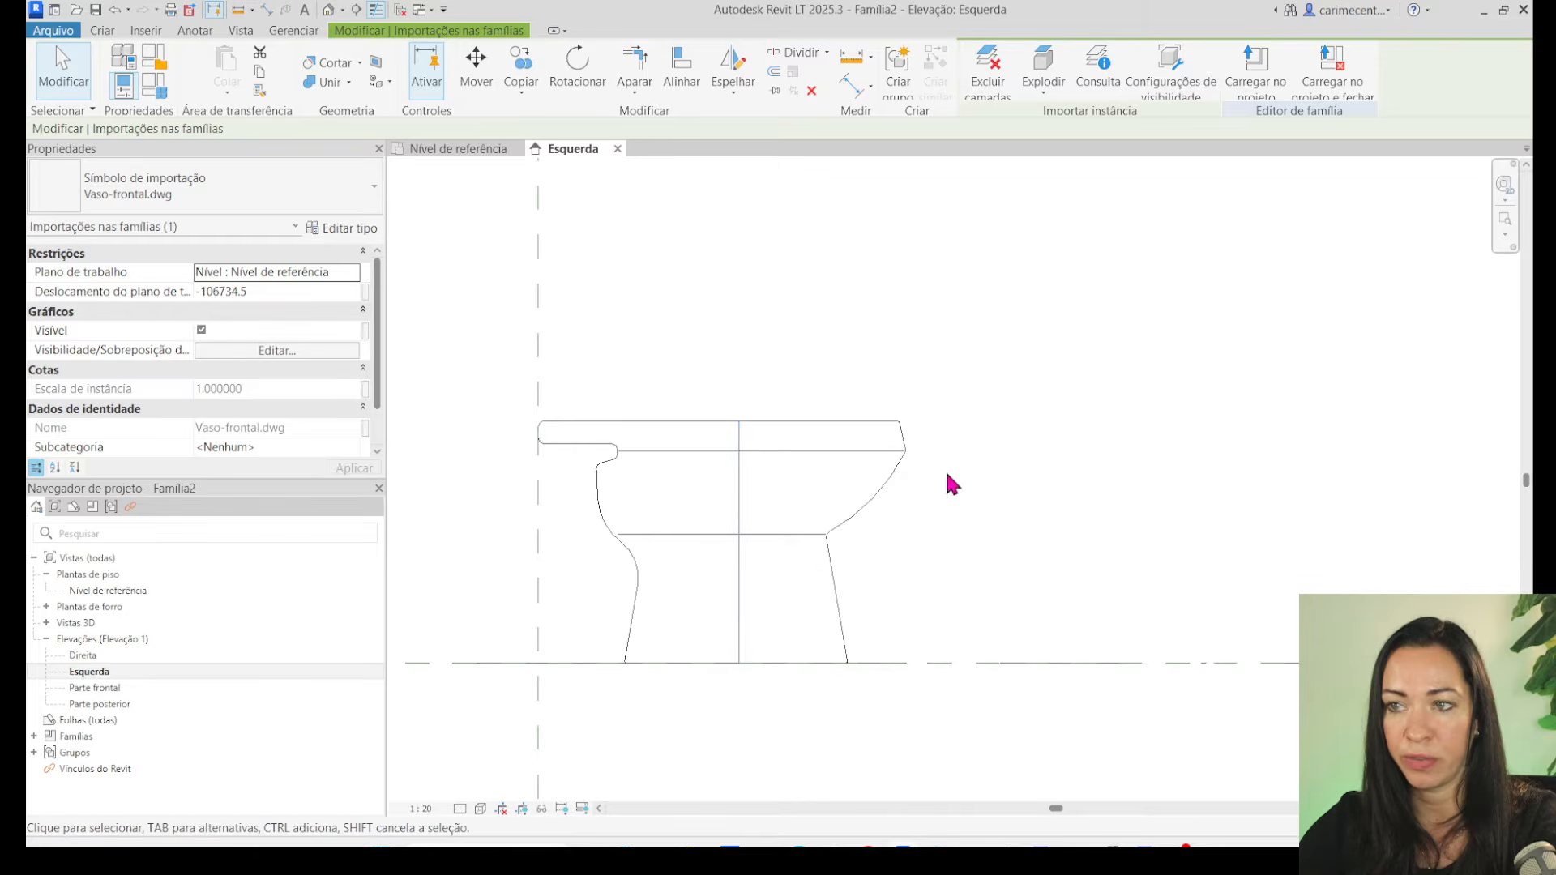
left_click(487, 81)
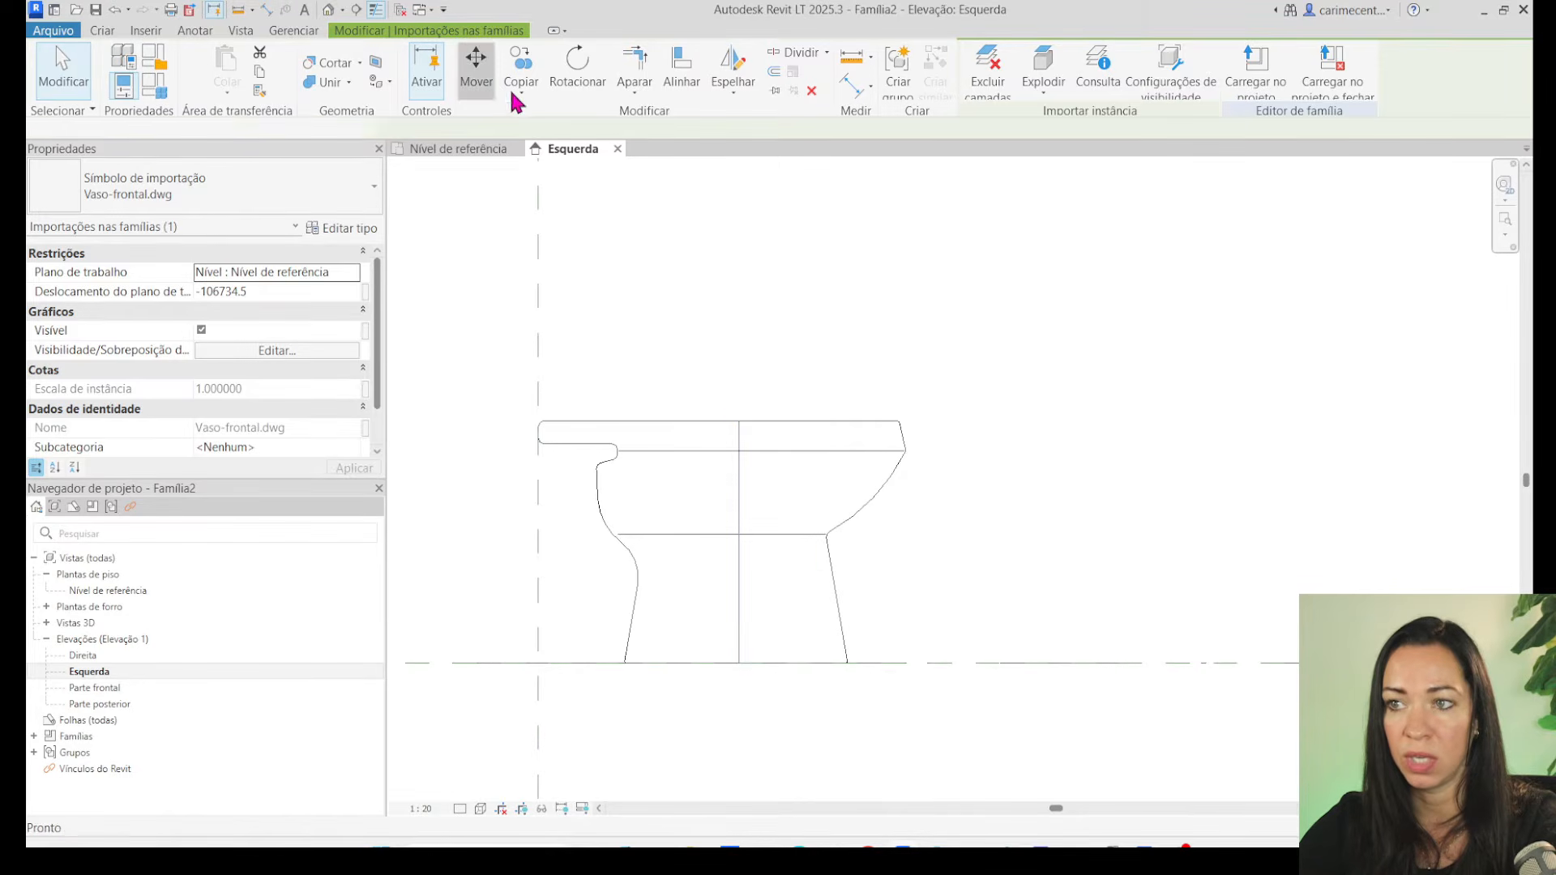
left_click(738, 420)
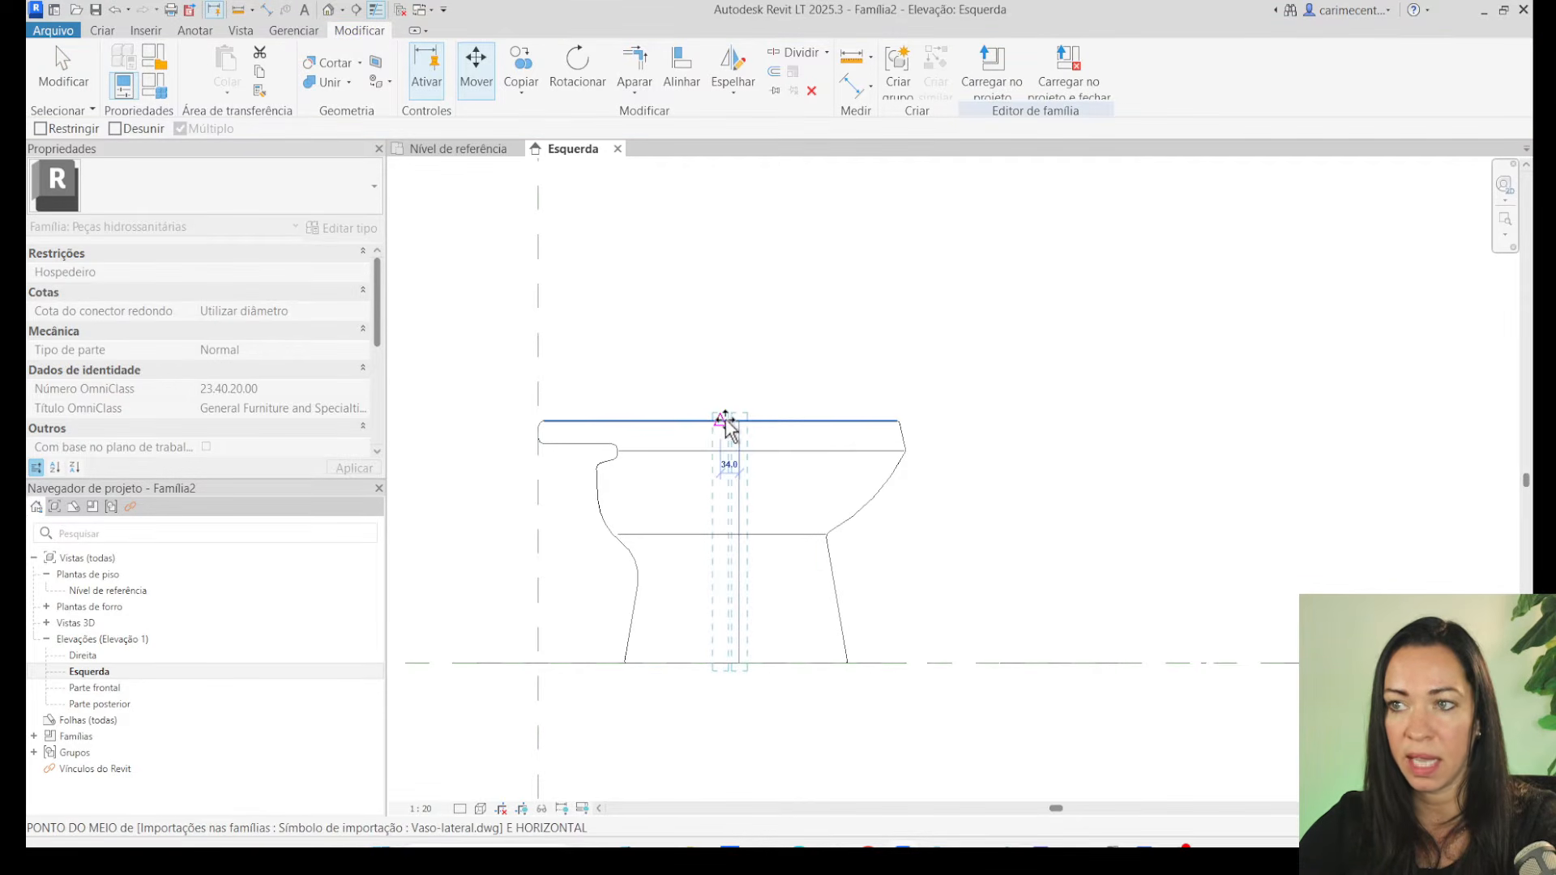
left_click(721, 420)
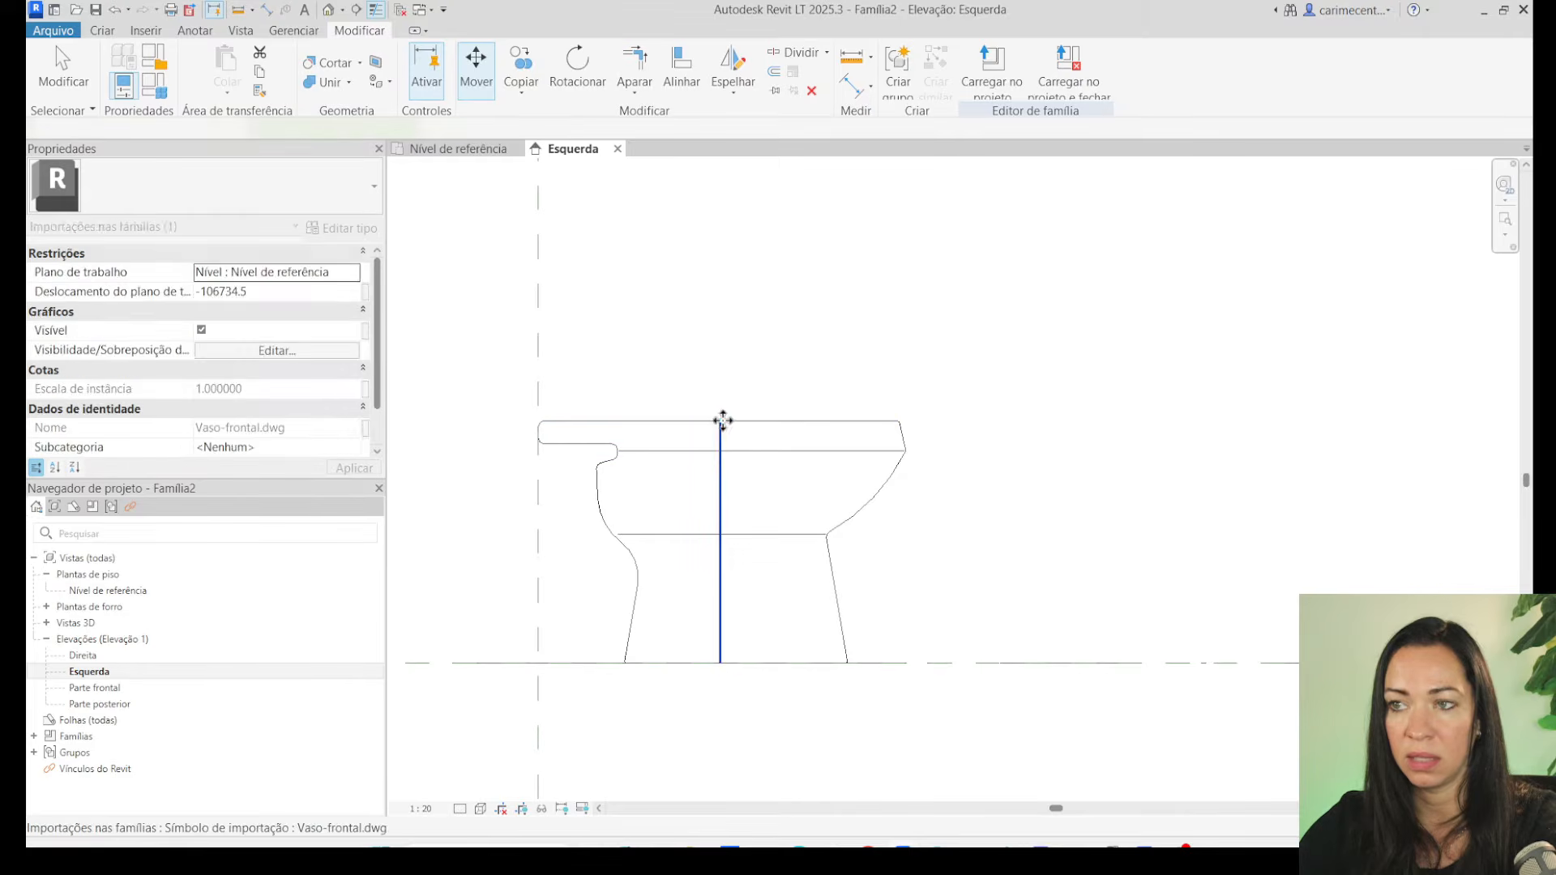
left_click(895, 353)
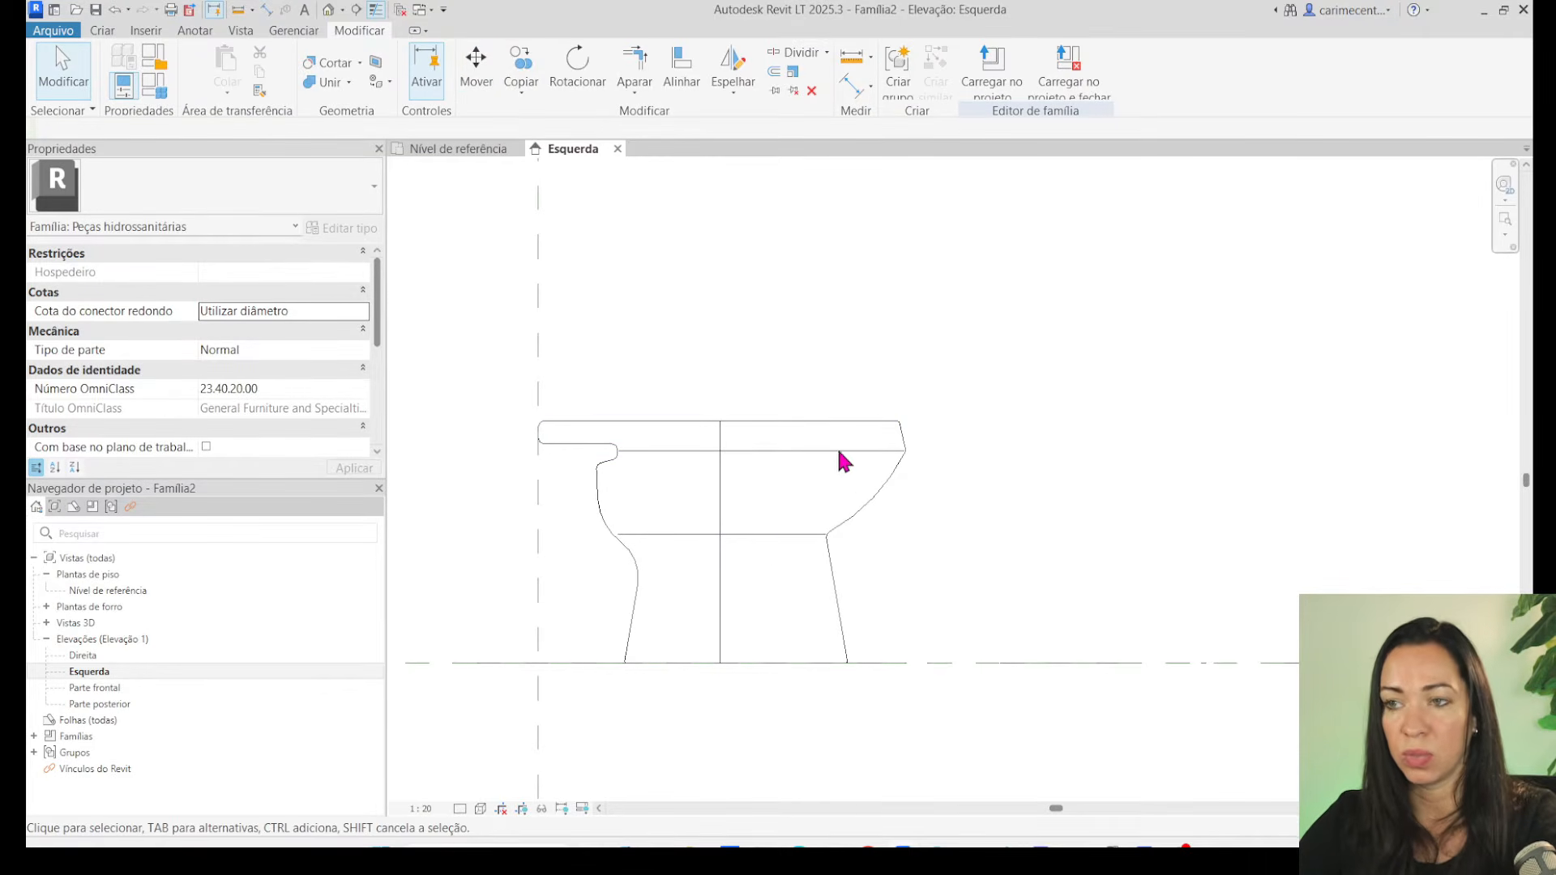
Limit the view-specific visibility of Vaso-lateral.dwg to Esquerda/Direita, excluding Planta/planta de forro and Frente/Atrás.
left_click(780, 545)
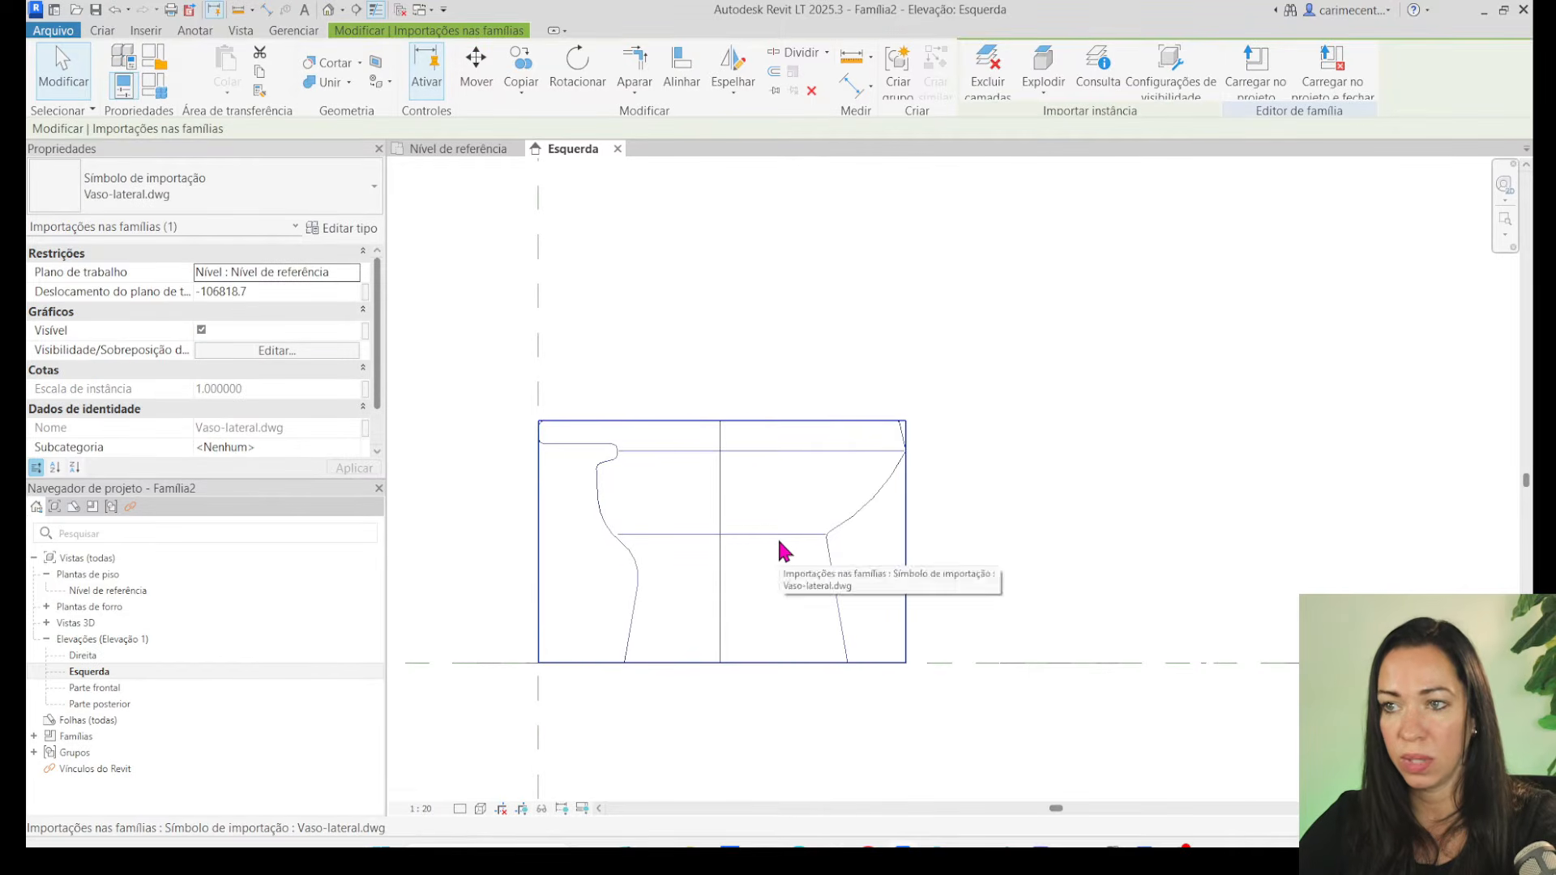
left_click(826, 286)
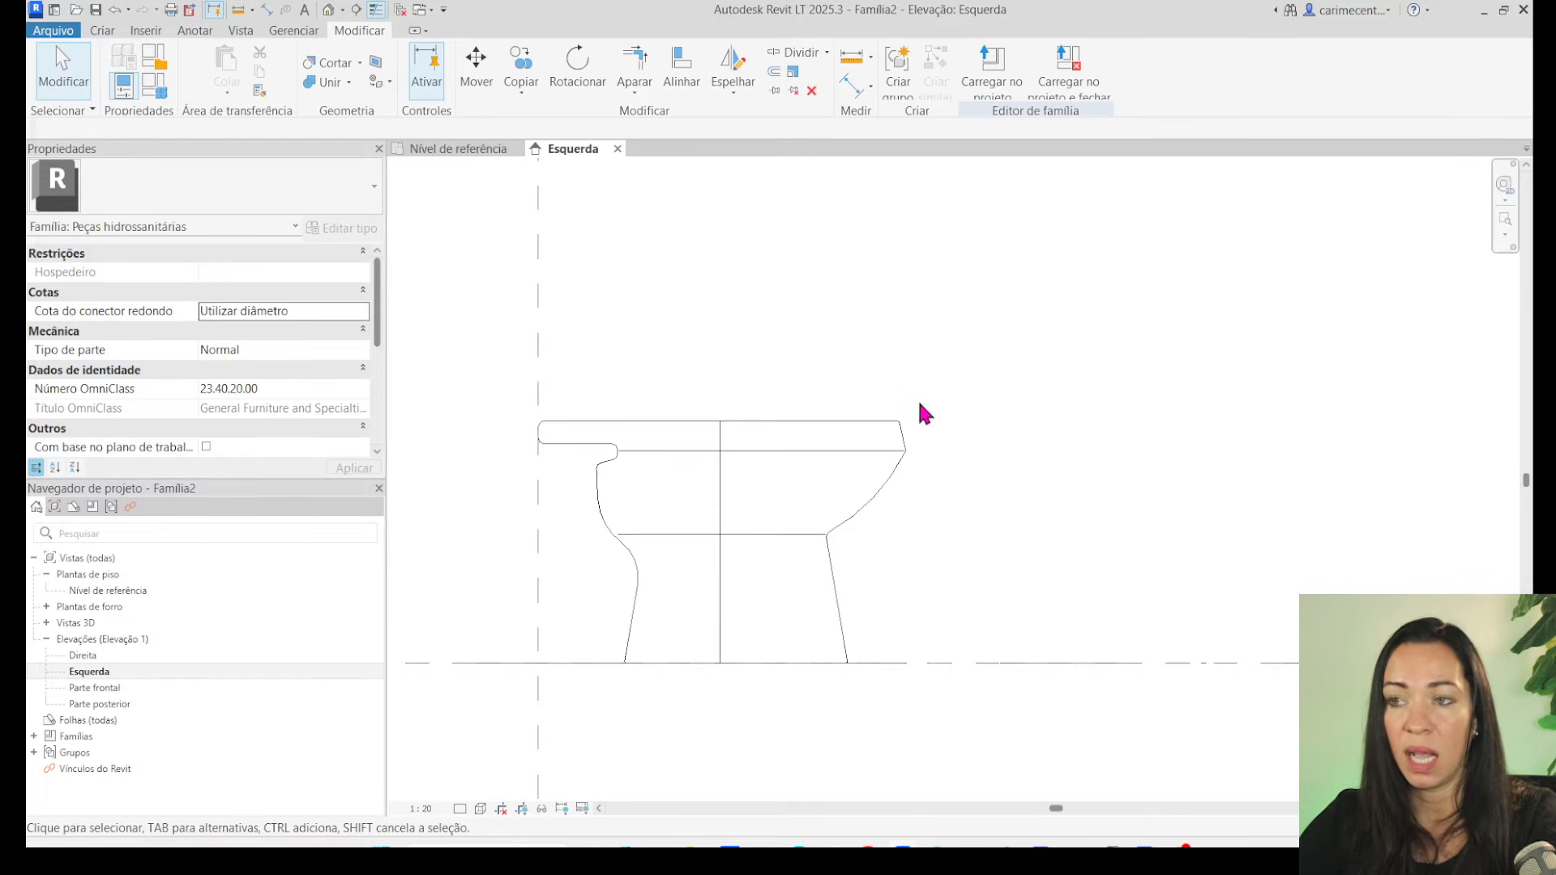
left_click(659, 421)
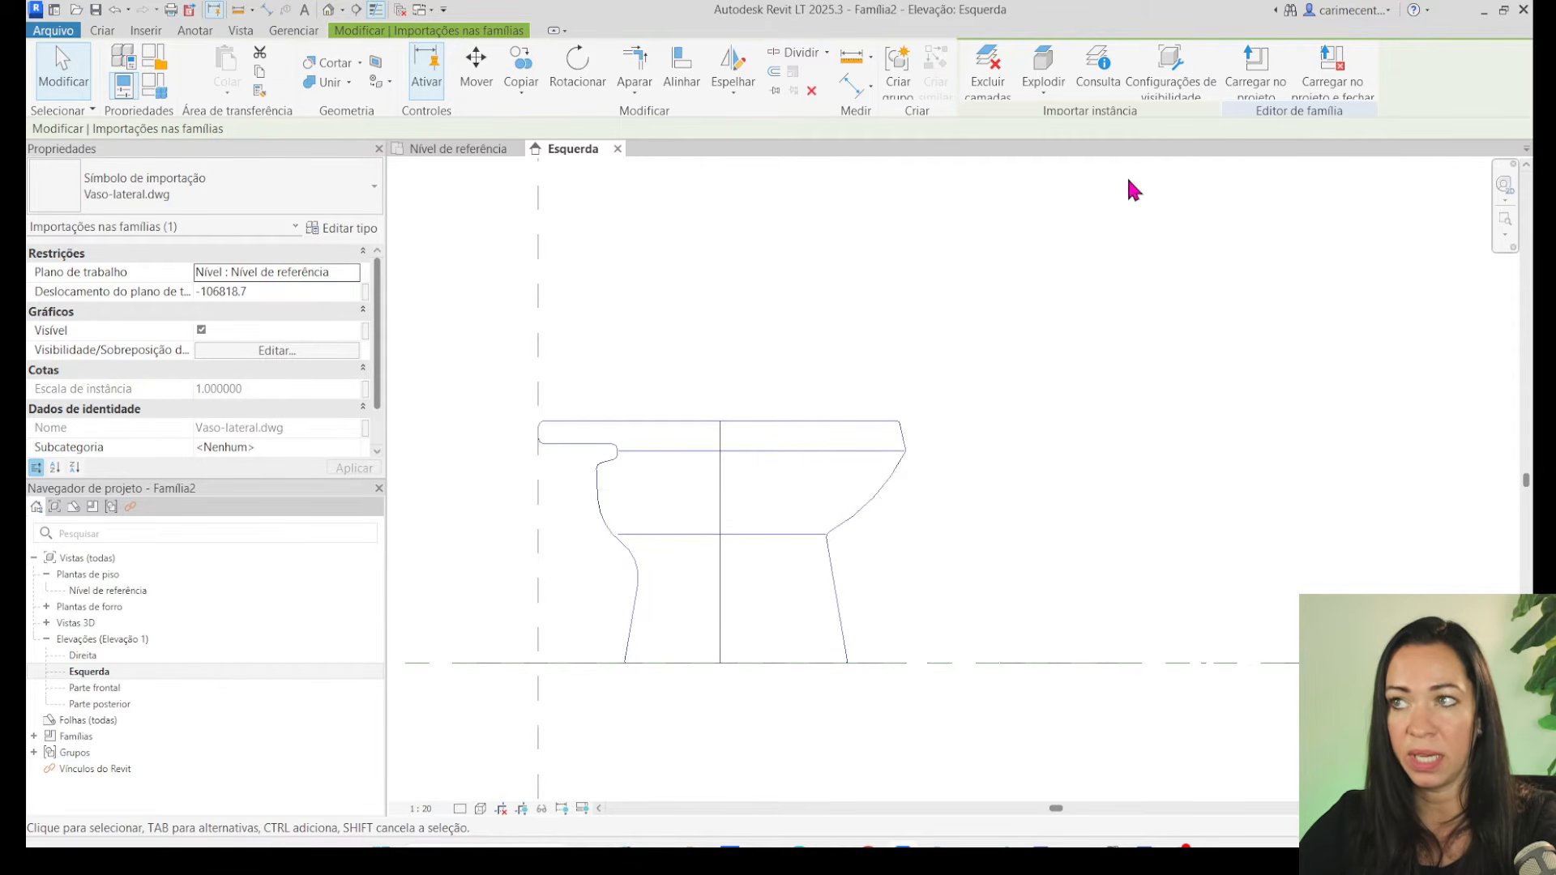
left_click(1171, 81)
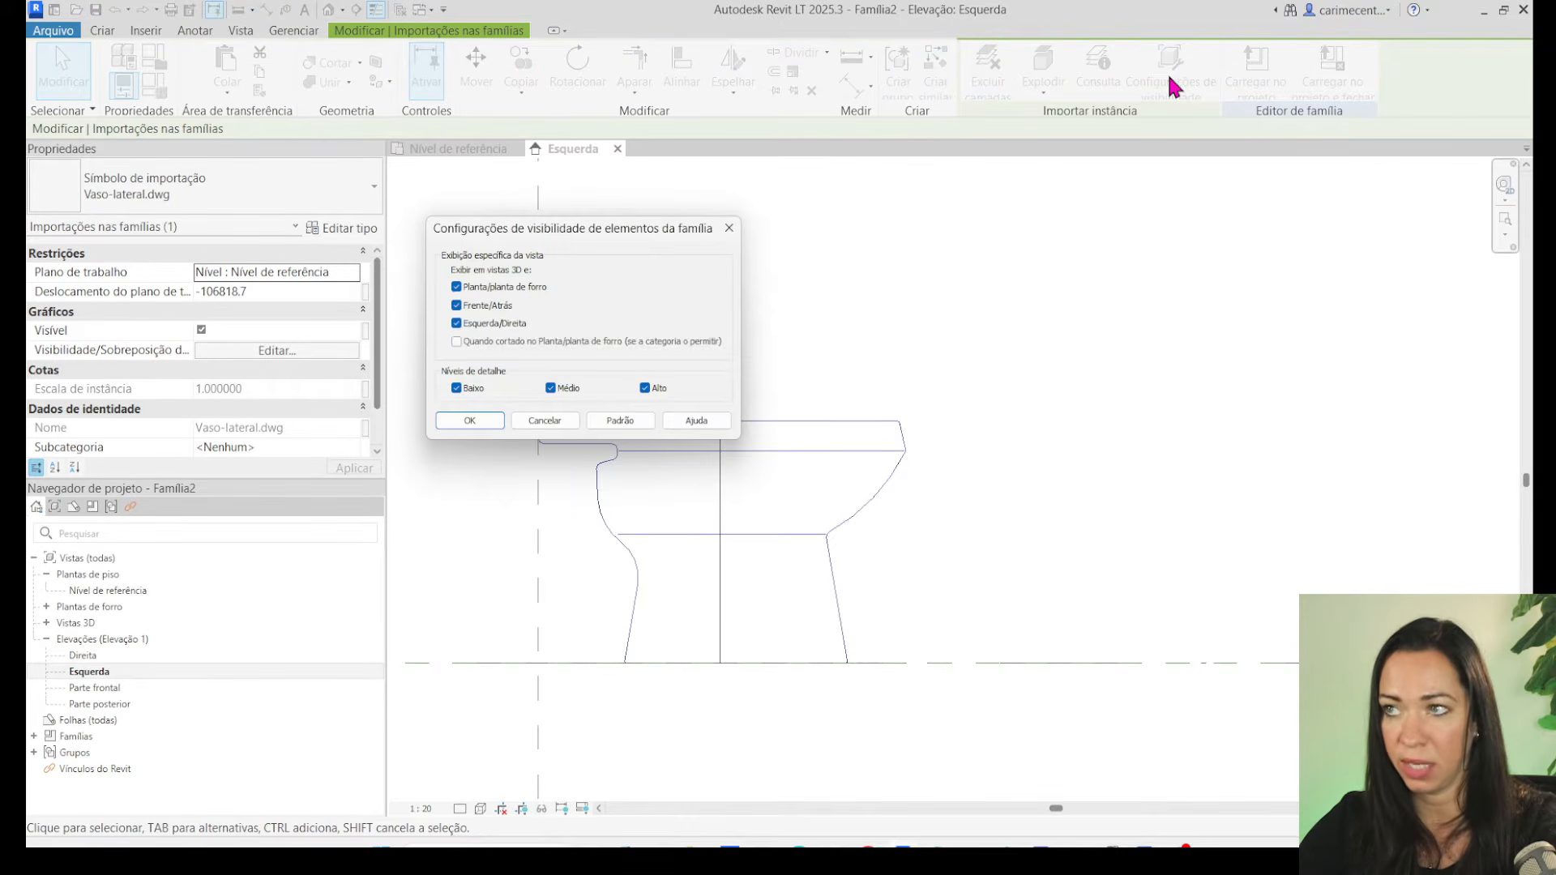
left_click_drag(535, 238, 648, 261)
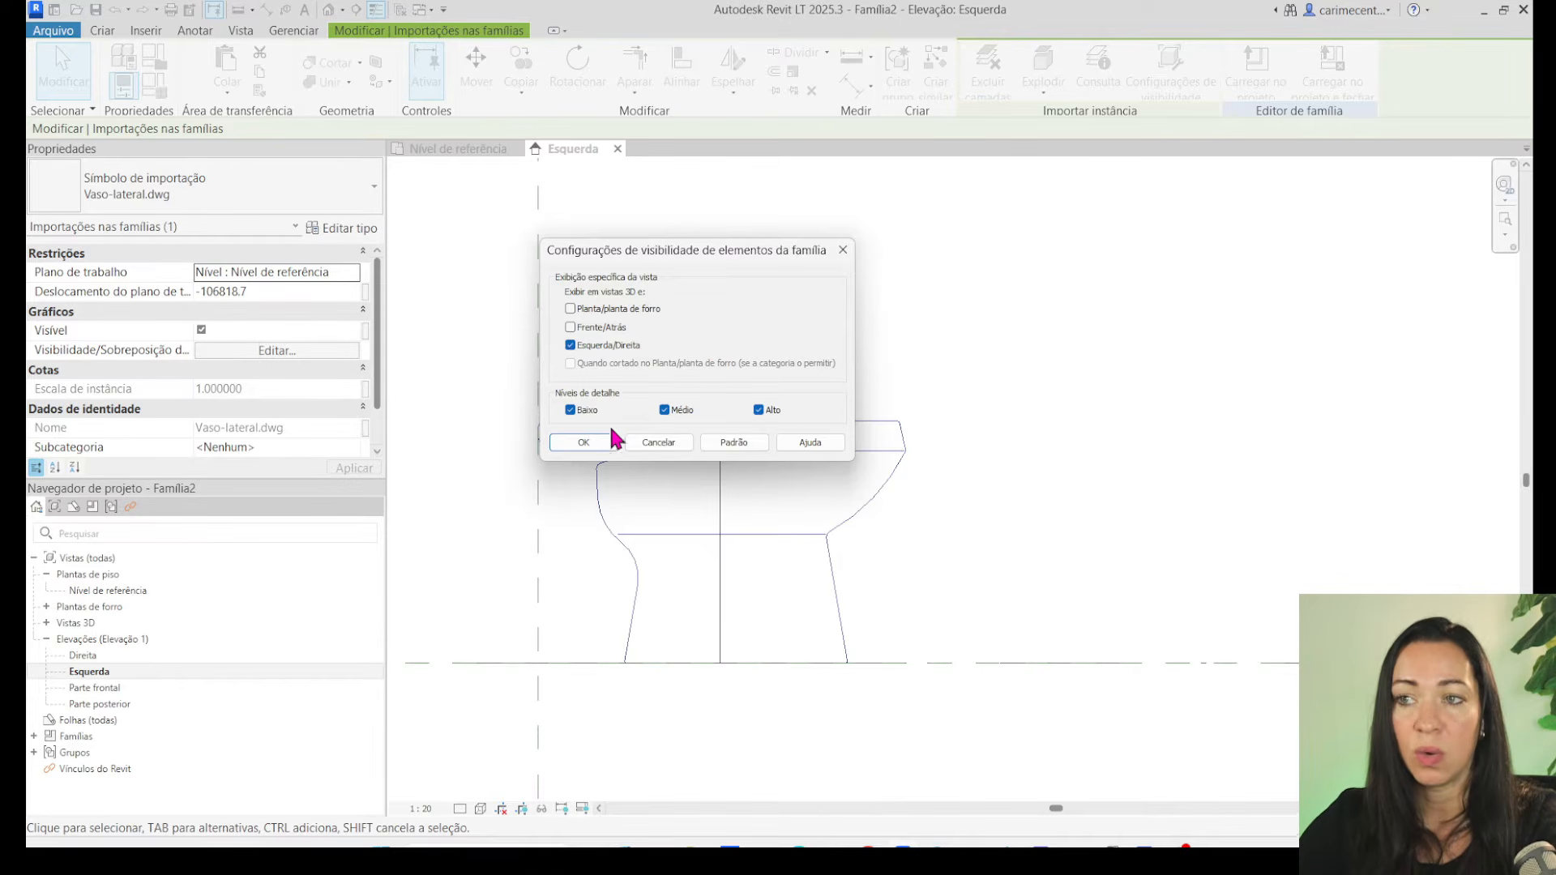
left_click(584, 442)
left_click(1045, 542)
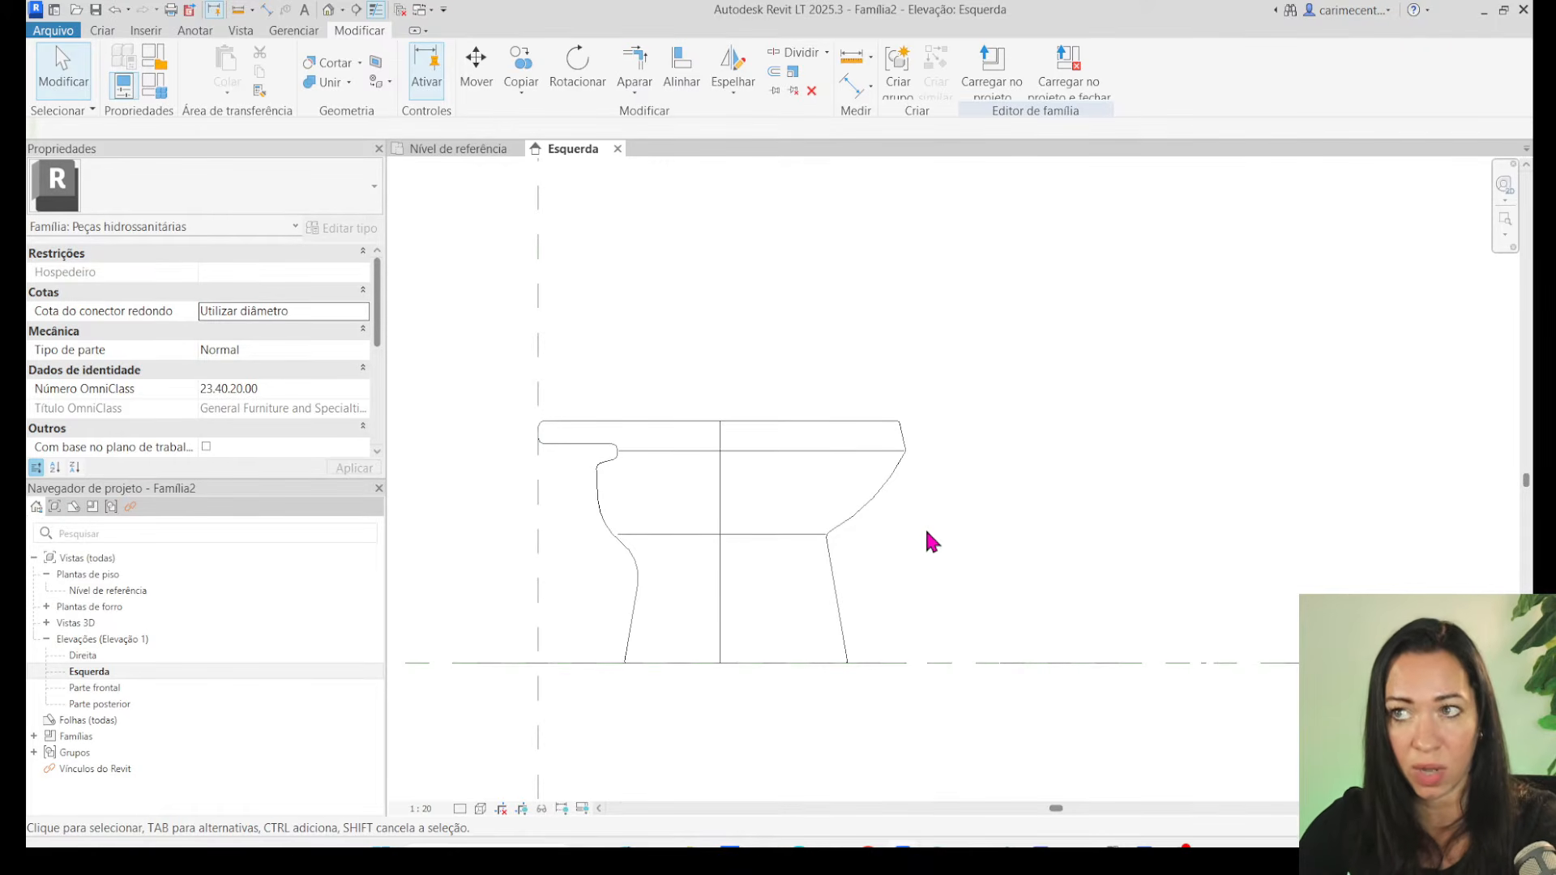
Open the Parte frontal elevation and check the visibility settings of Vaso-lateral.dwg there.
double_click(104, 691)
scroll(859, 604, "up", 2)
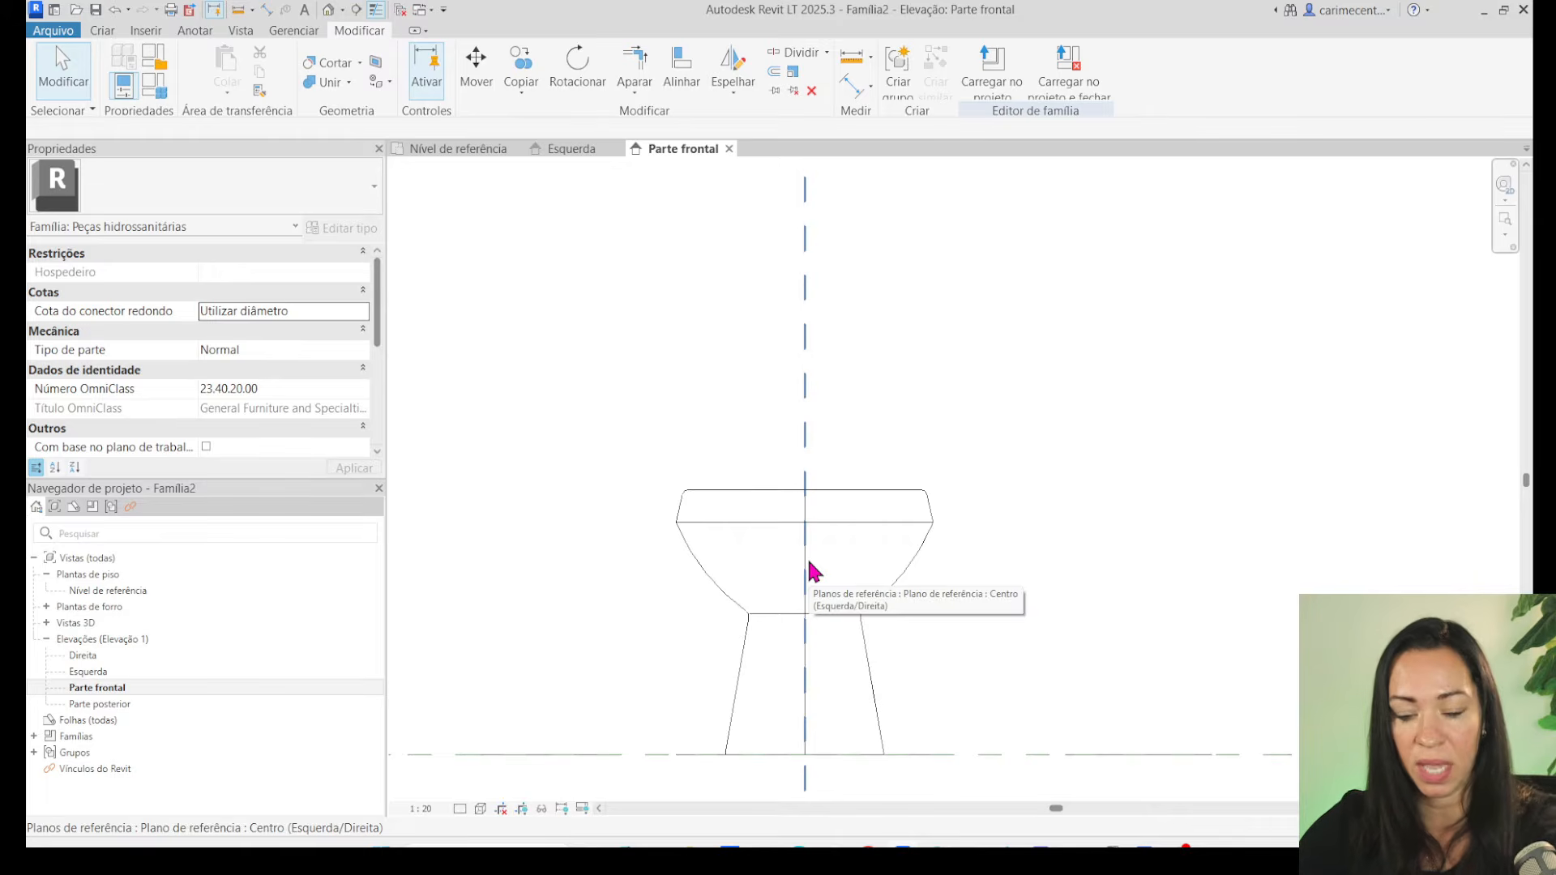
left_click(809, 565)
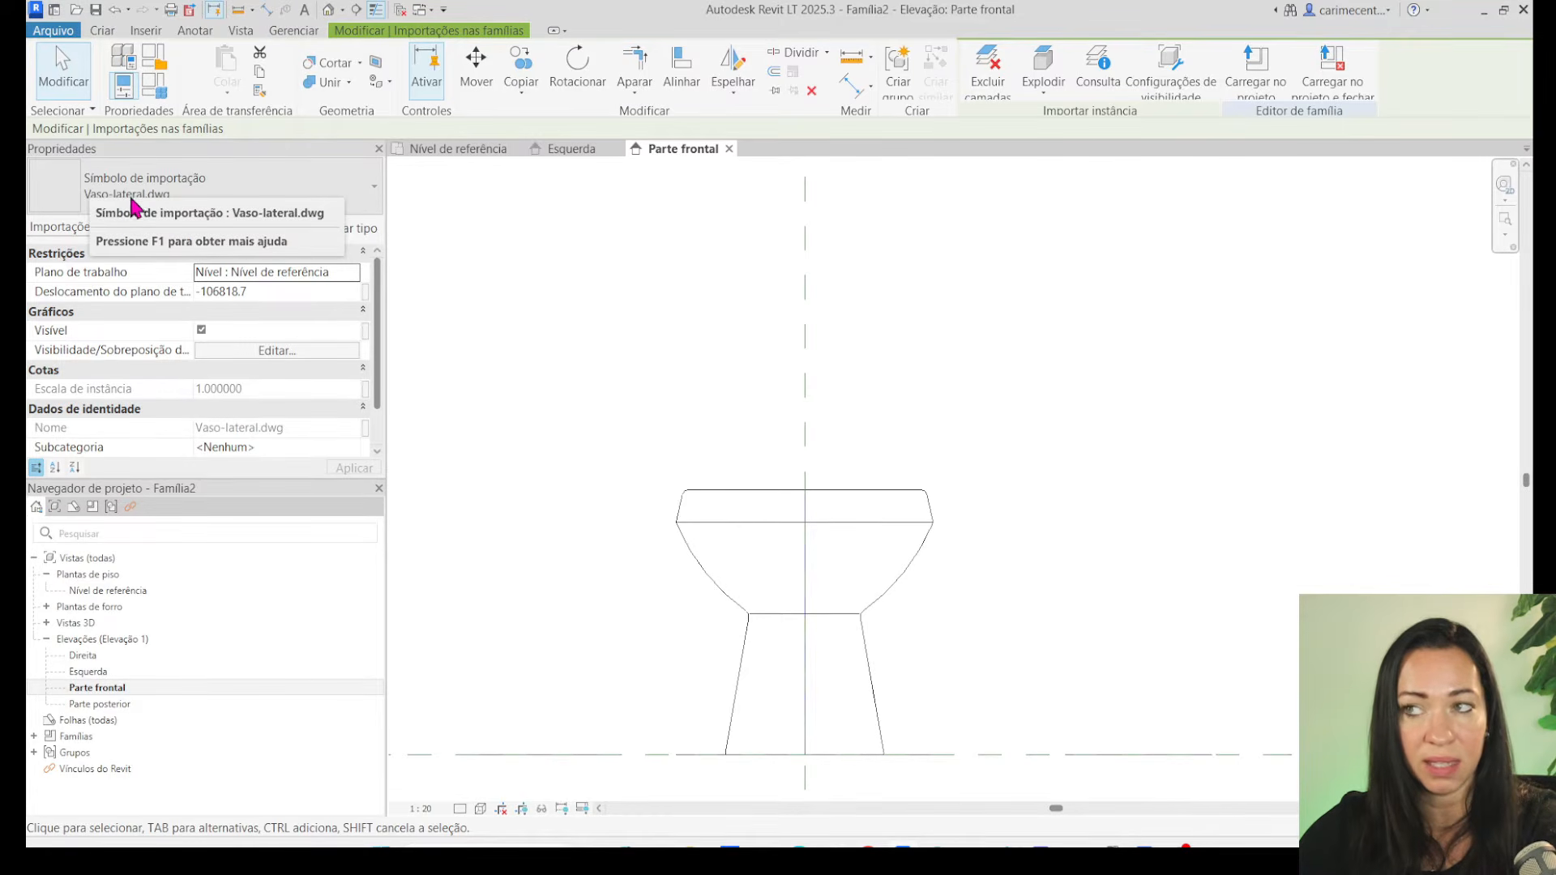
left_click(1170, 69)
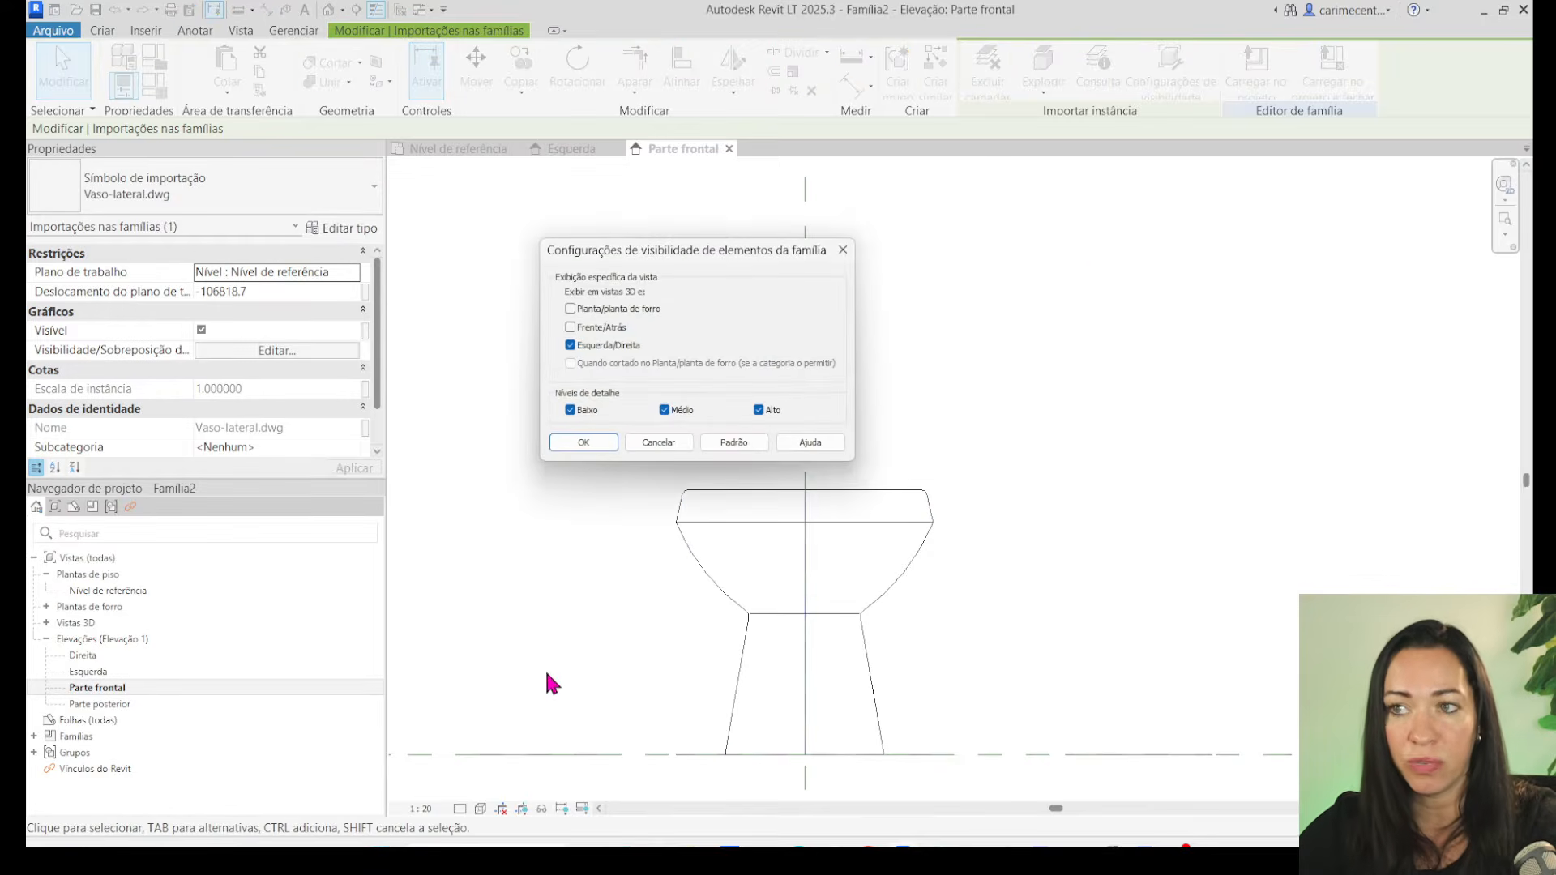
left_click_drag(654, 257, 451, 186)
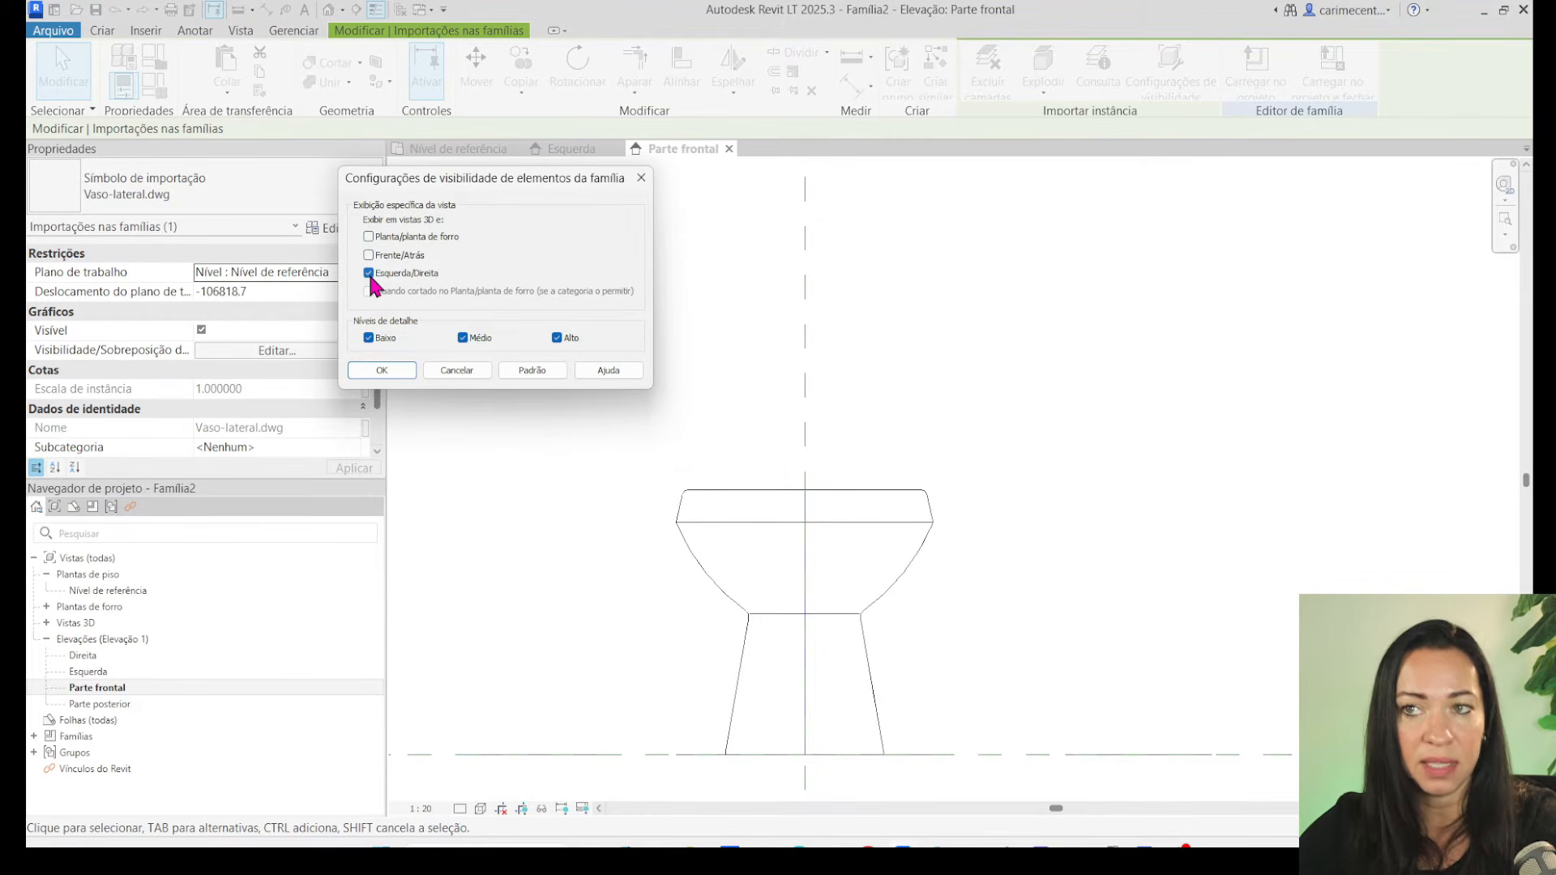
left_click(394, 361)
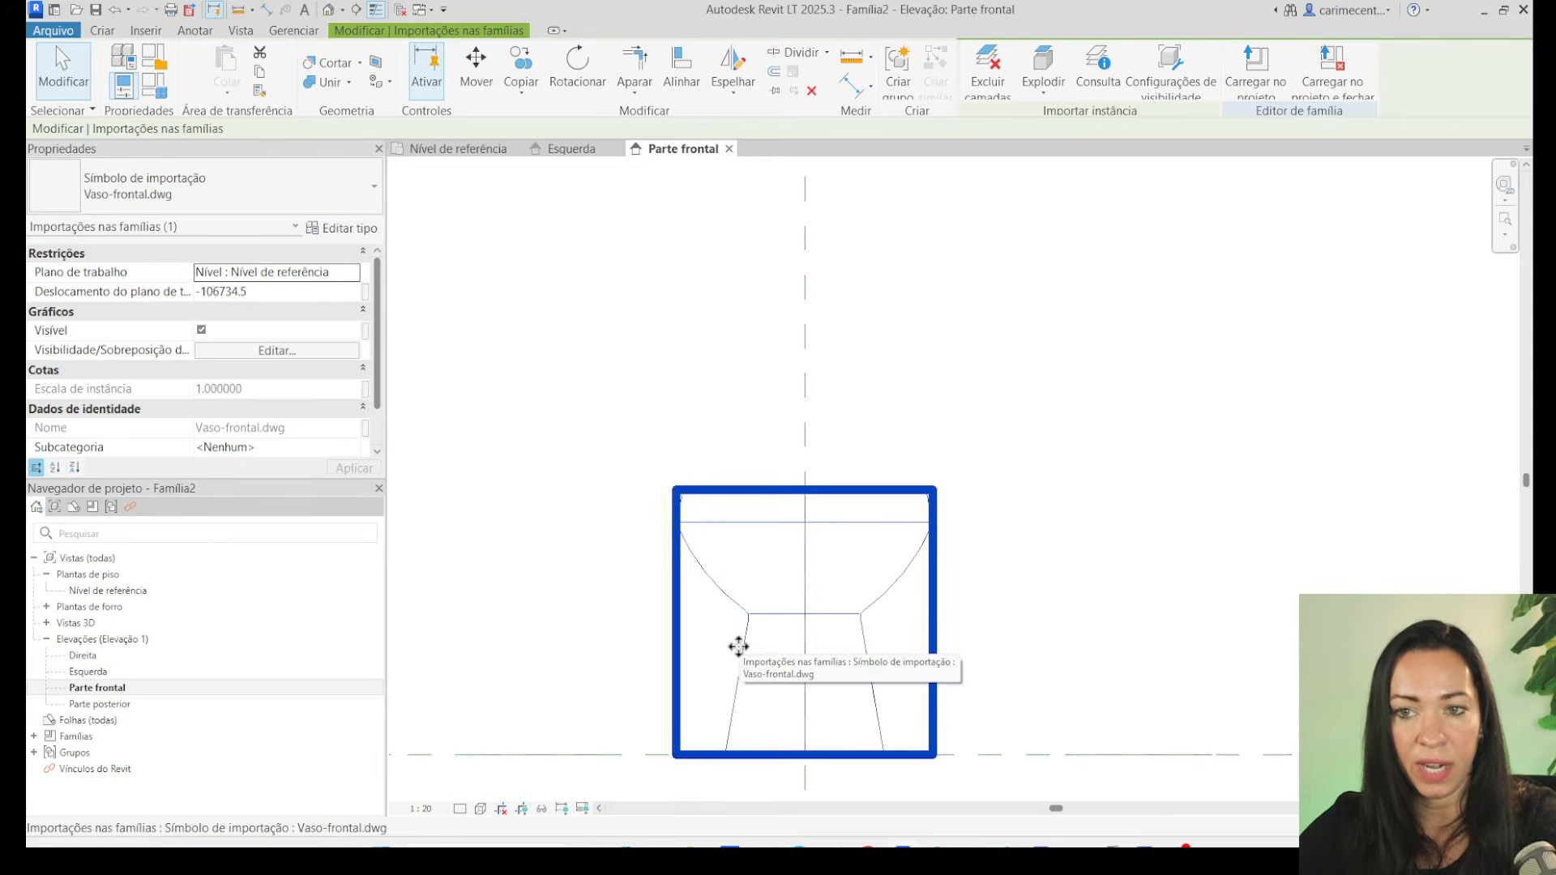
Limit the view-specific visibility of Vaso-frontal.dwg to Frente/Atrás, excluding Planta/planta de forro and Esquerda/Direita.
left_click(1135, 90)
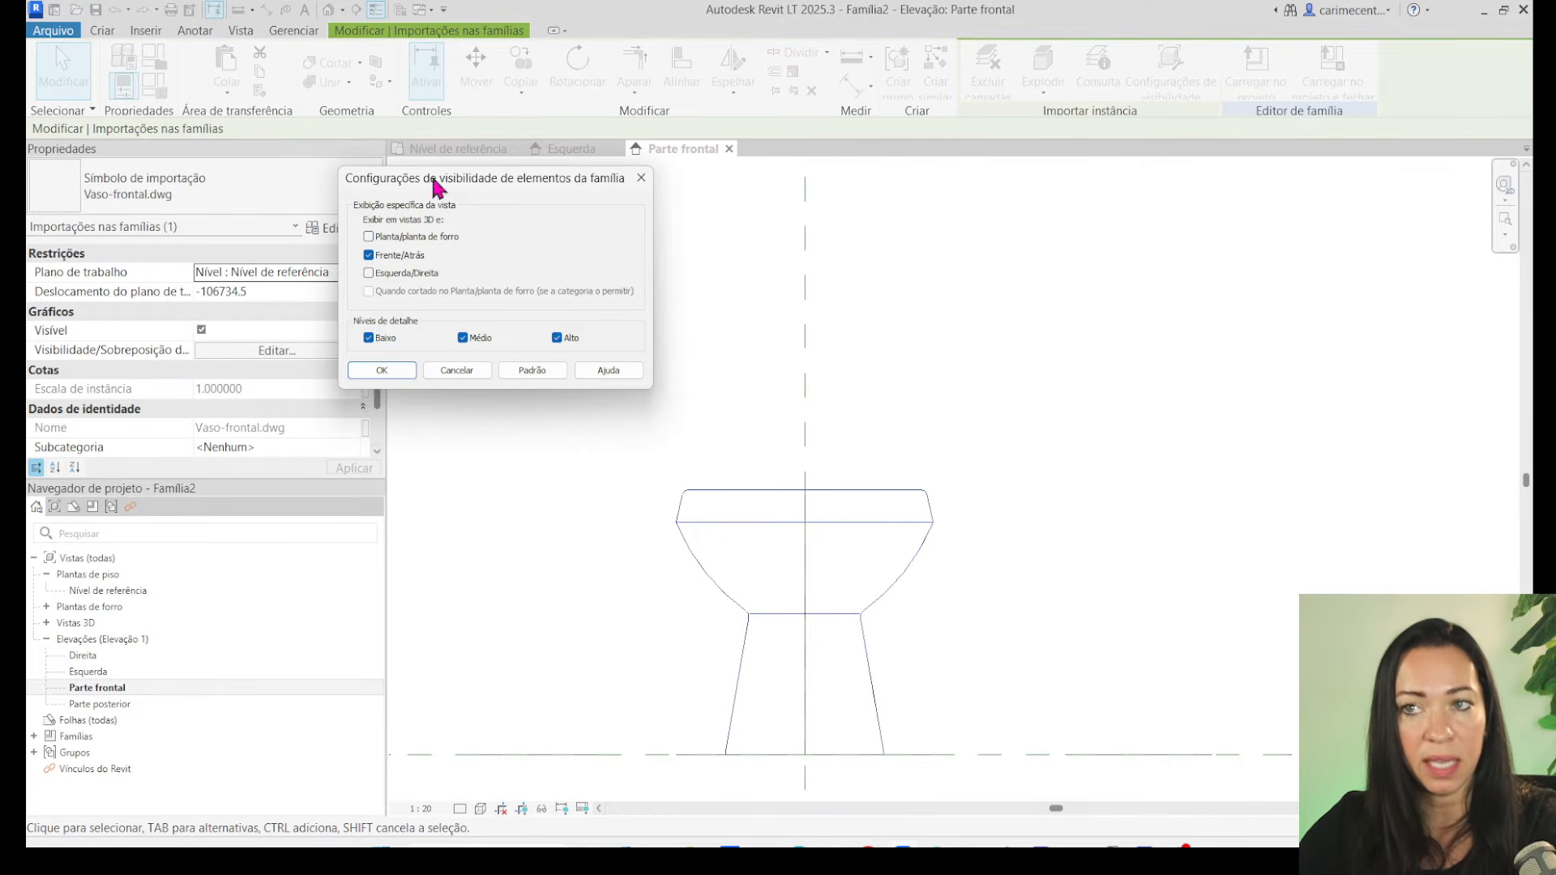
left_click(384, 368)
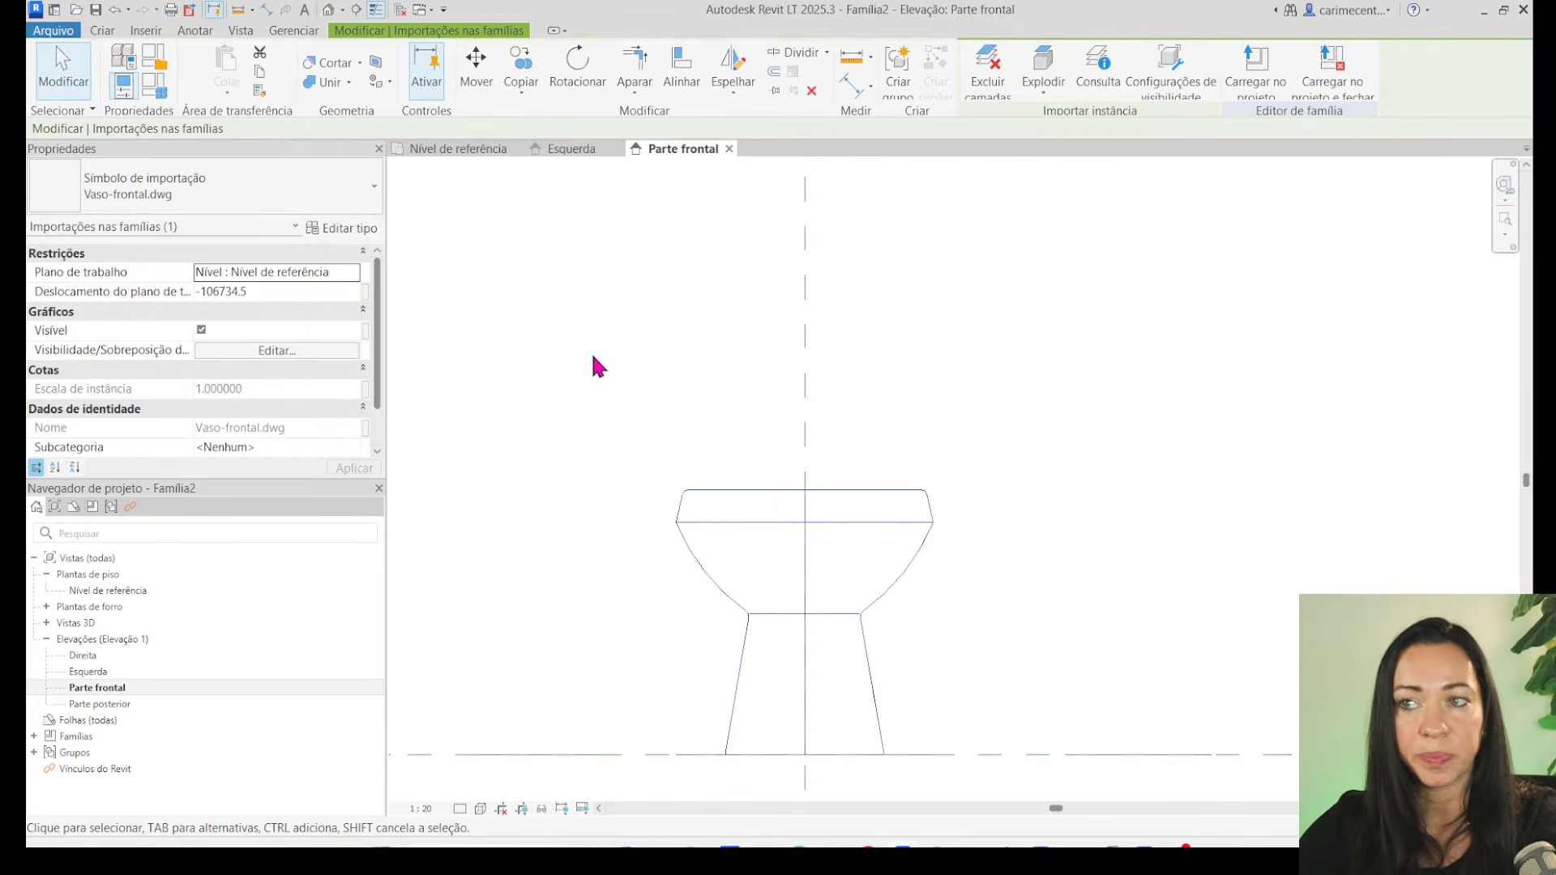
left_click(591, 352)
middle_click_drag(648, 297, 663, 282)
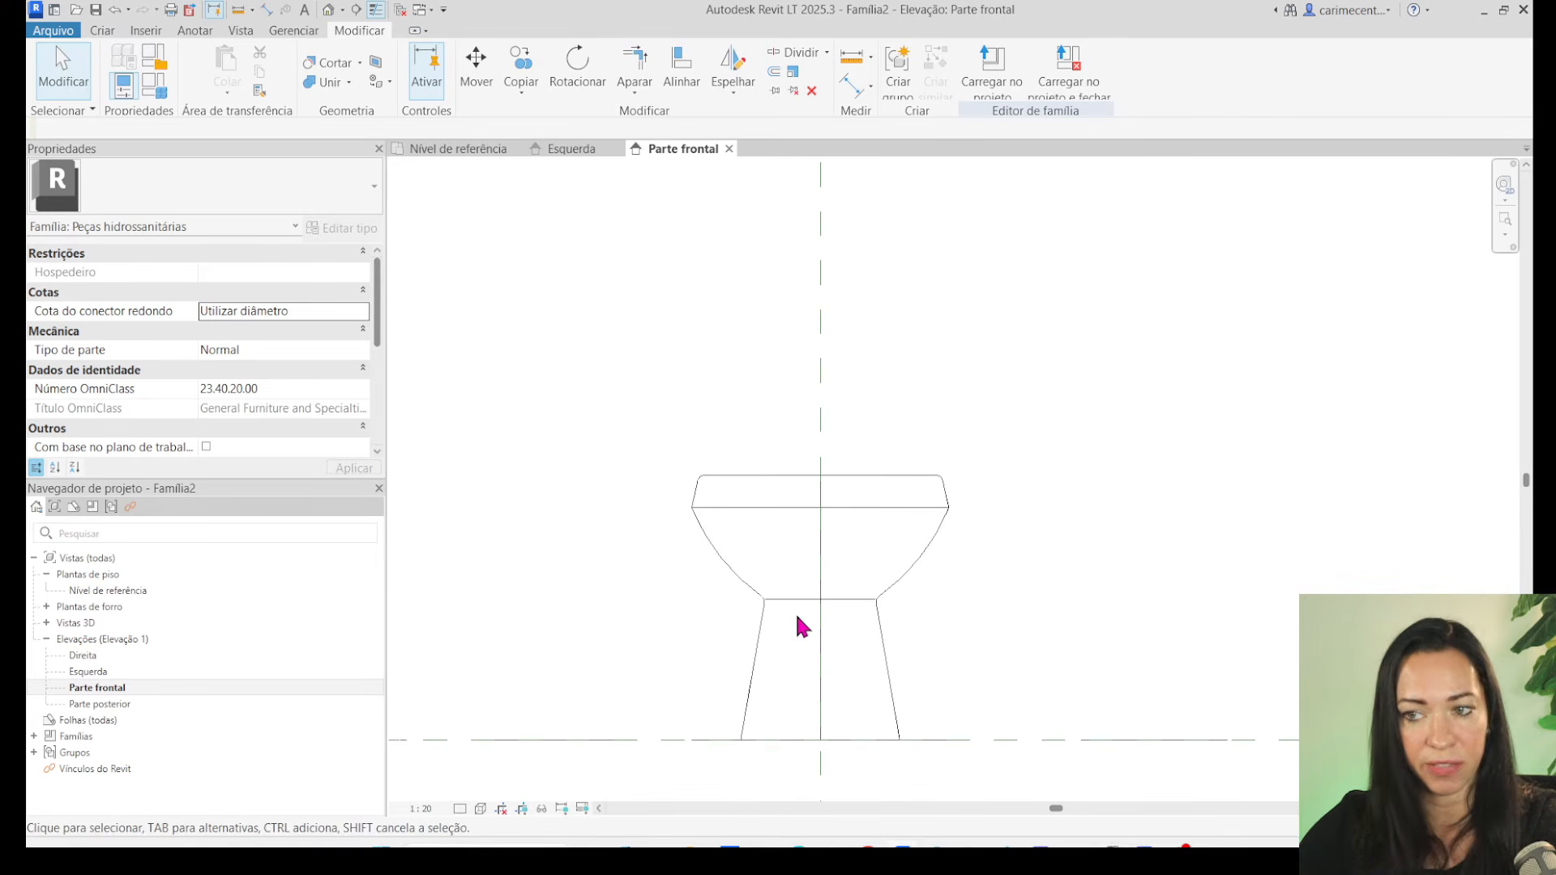
Set the Parte frontal elevation's detail level to Alto and open the Nível de referência floor plan.
left_click(460, 808)
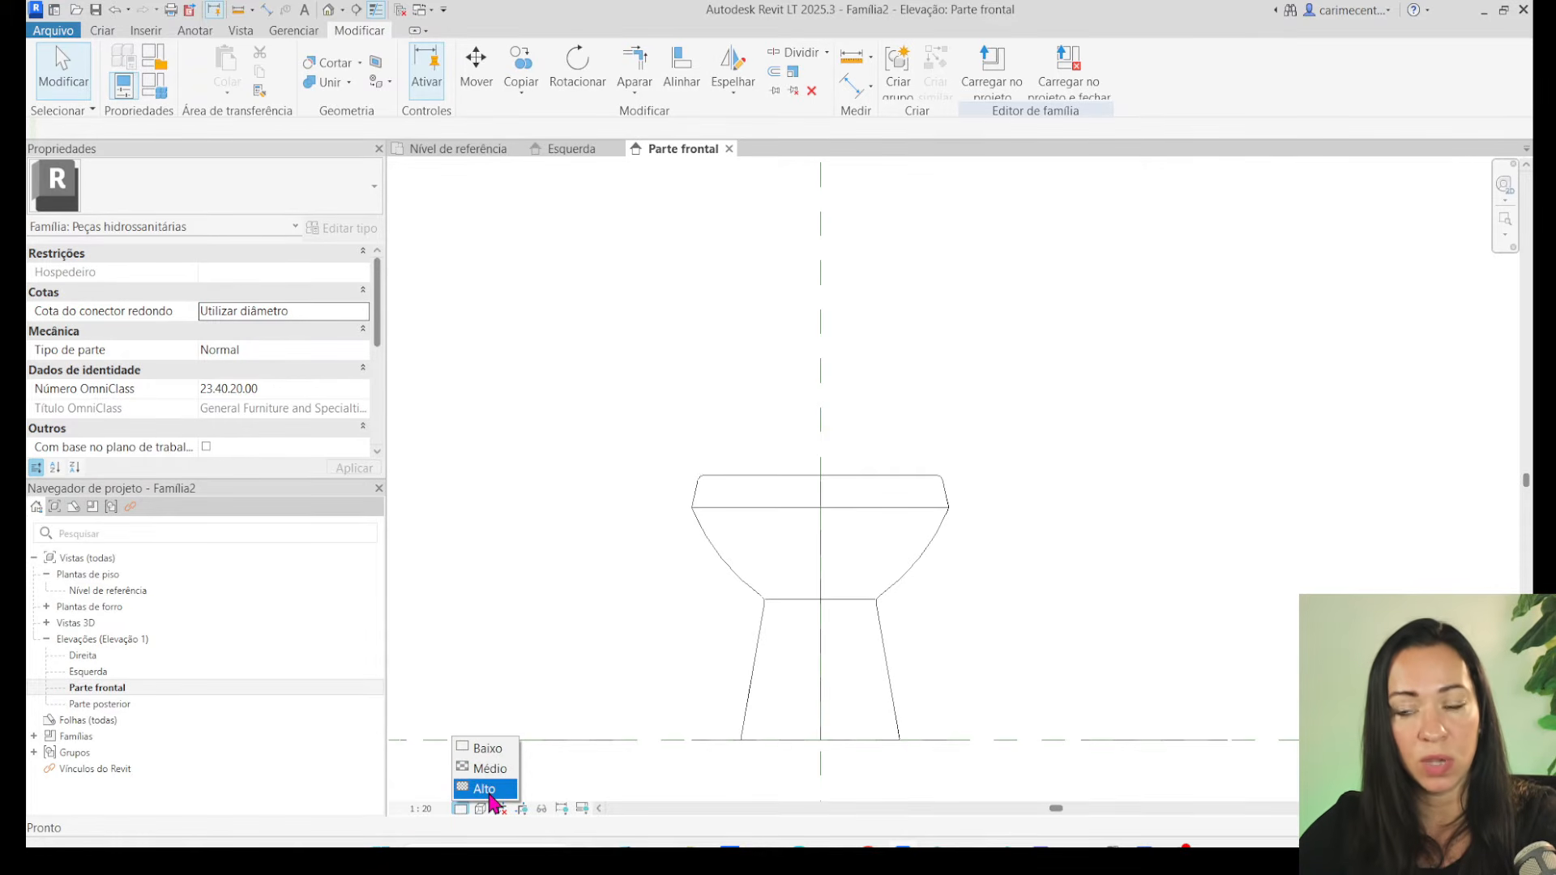
left_click(485, 789)
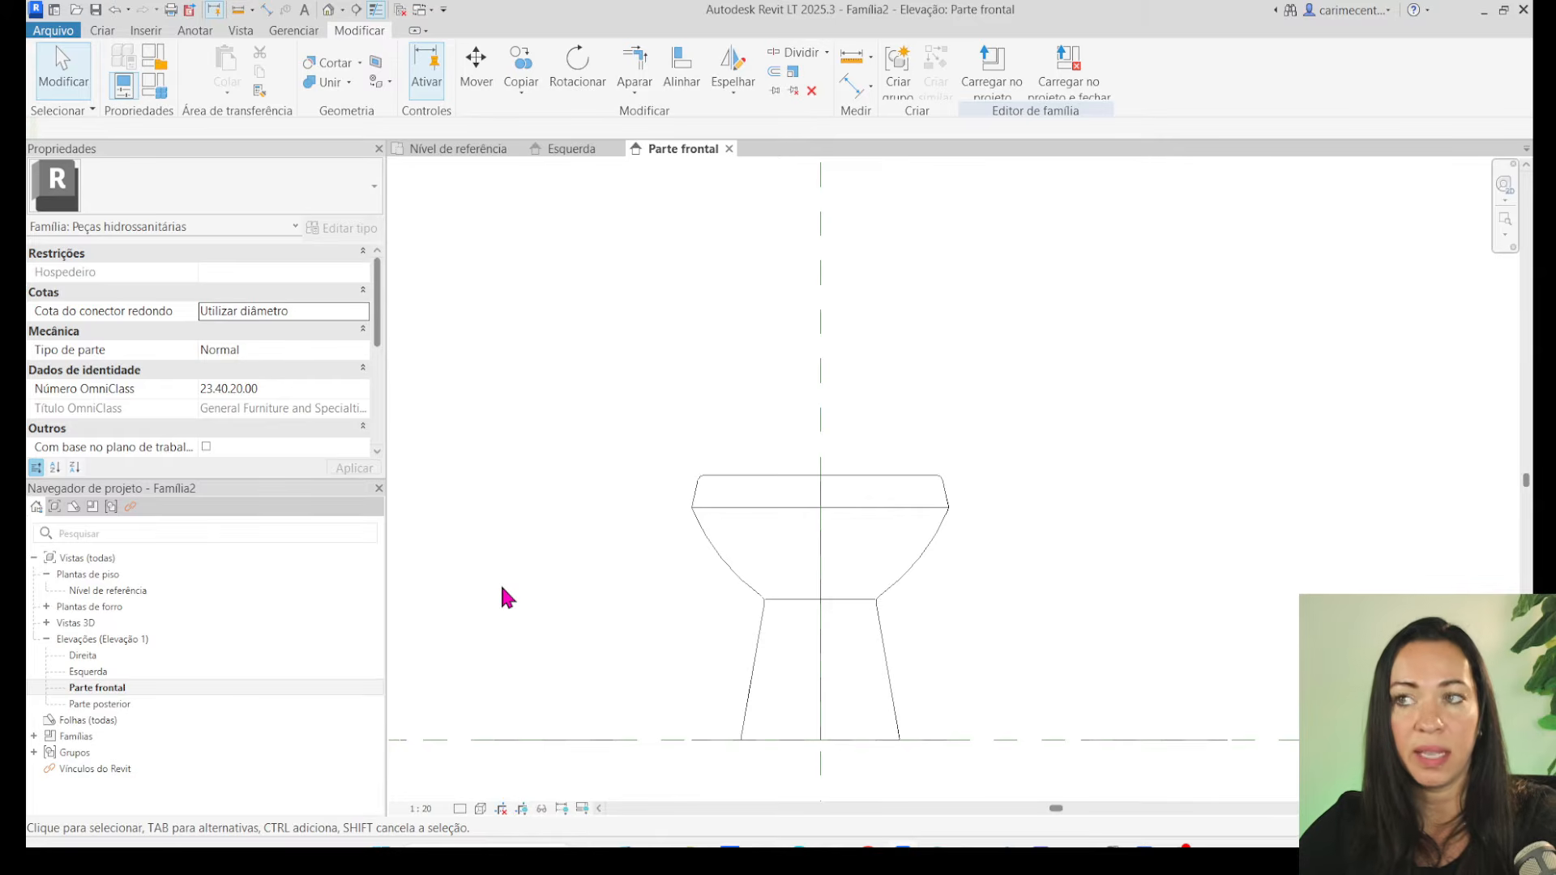
double_click(112, 591)
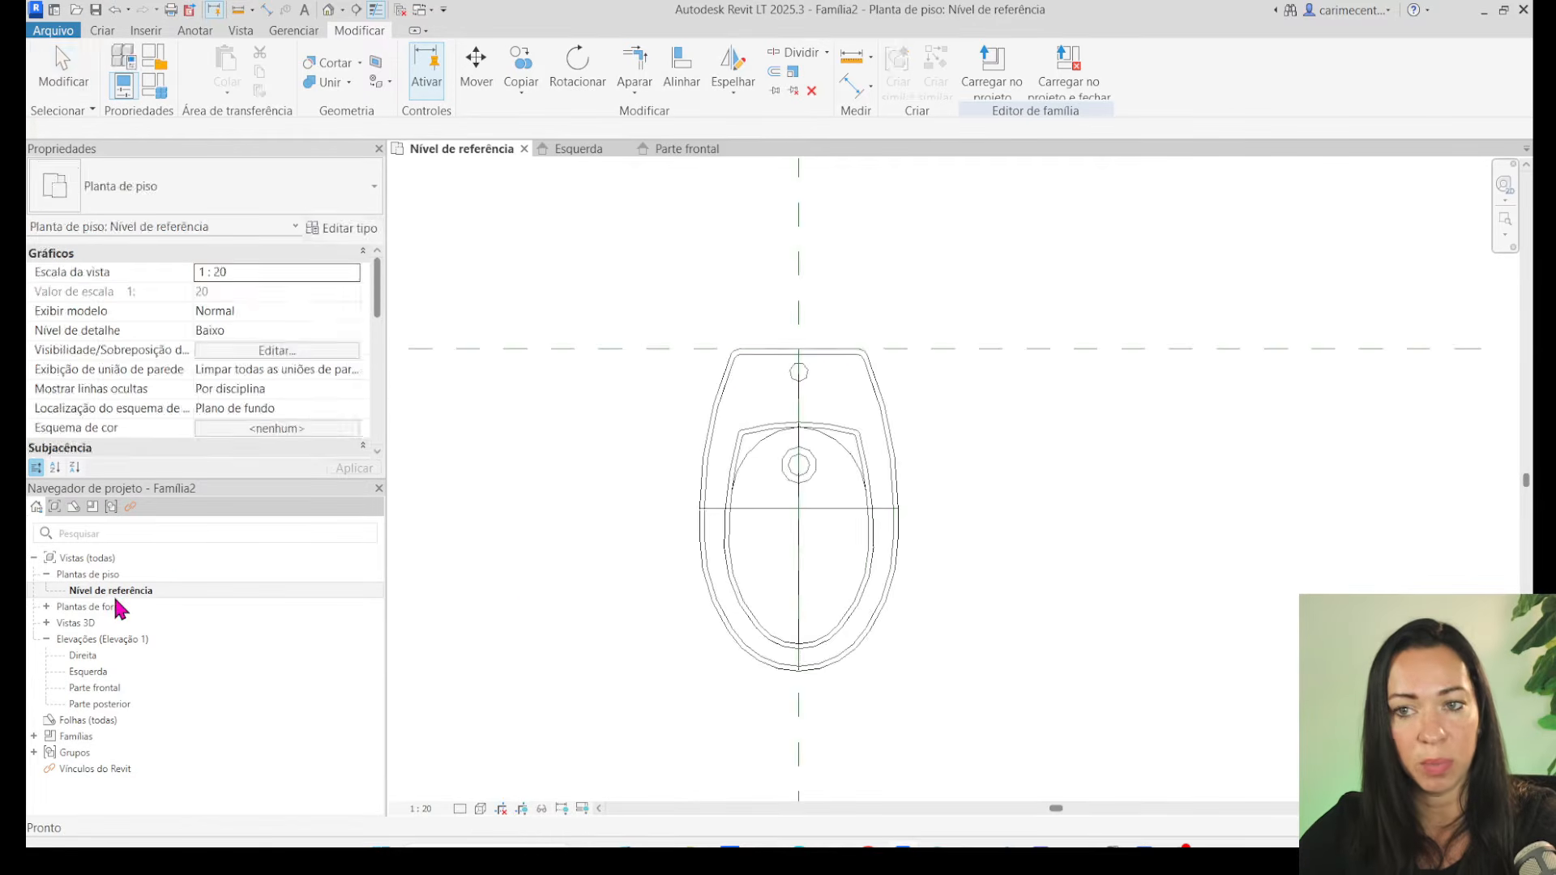
middle_click_drag(1134, 596, 1101, 609)
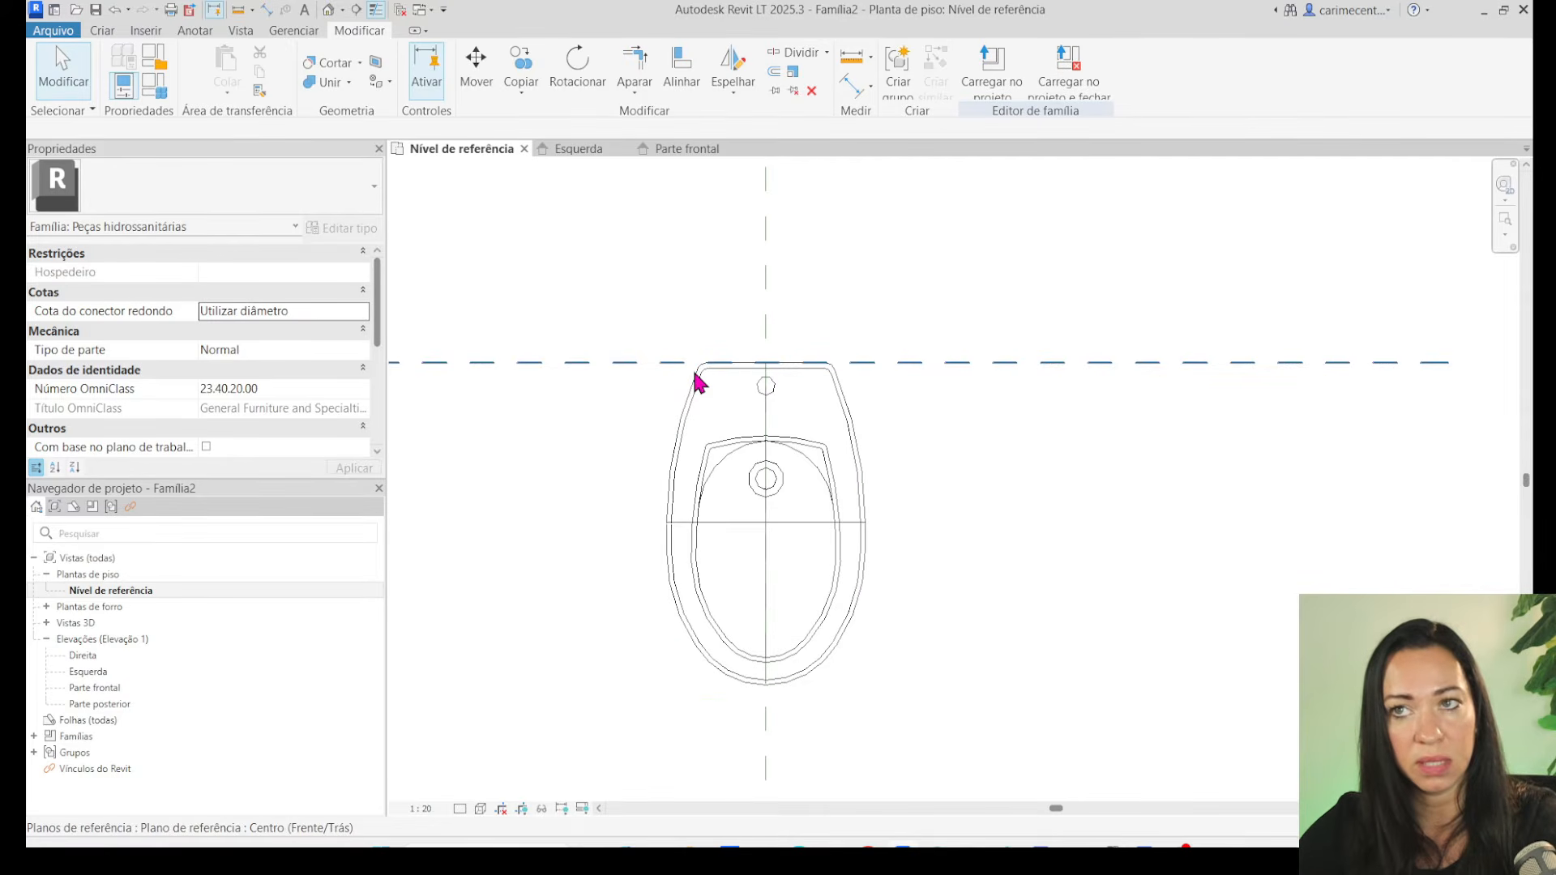
left_click(194, 30)
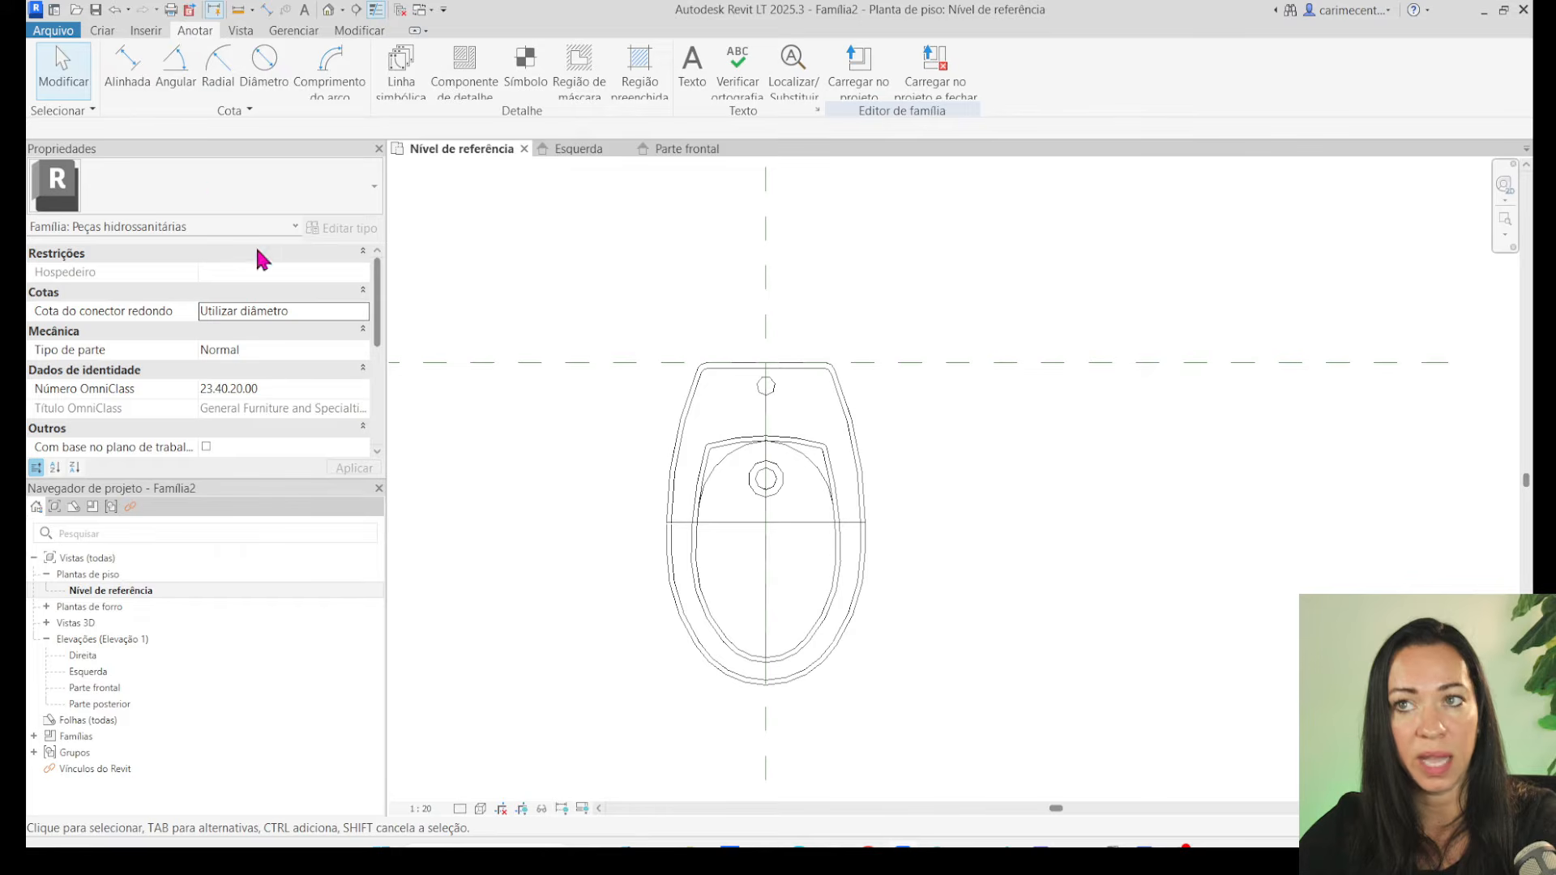
left_click(401, 67)
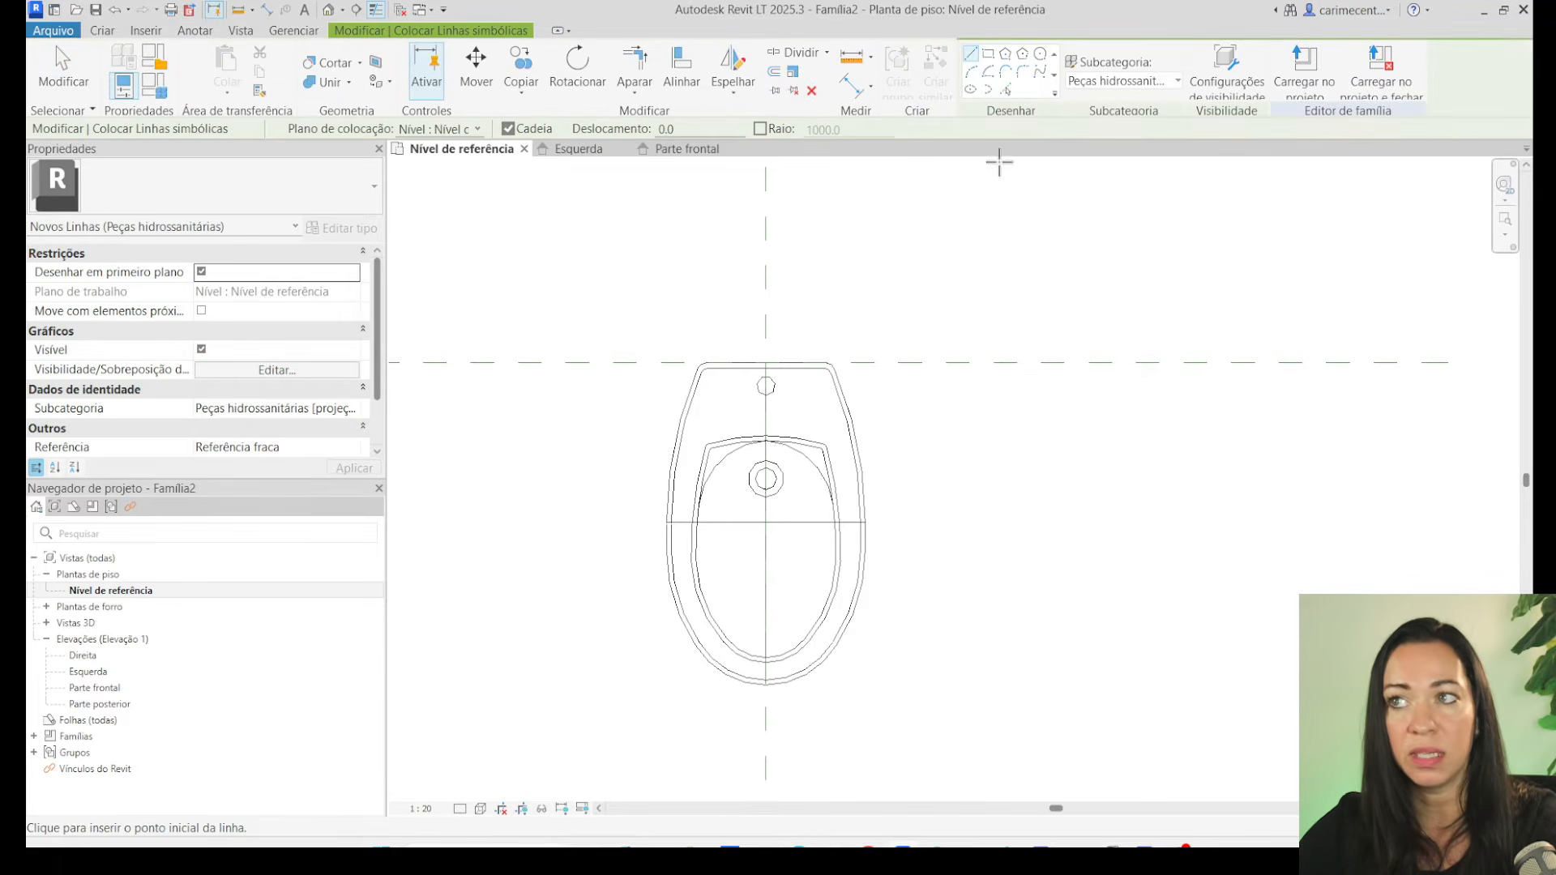
left_click(1006, 91)
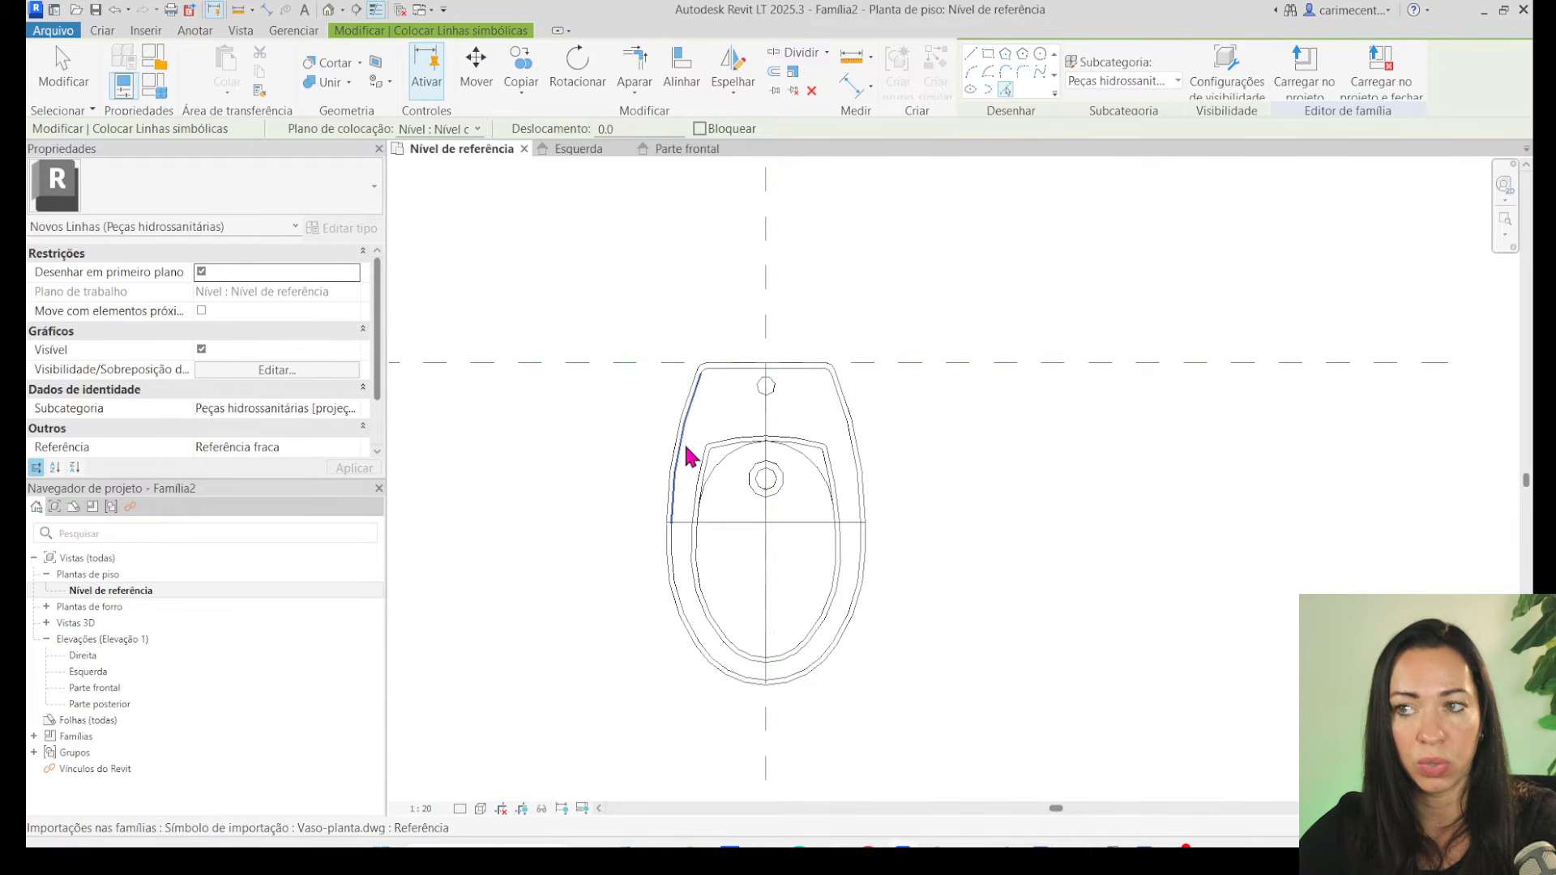
left_click(56, 81)
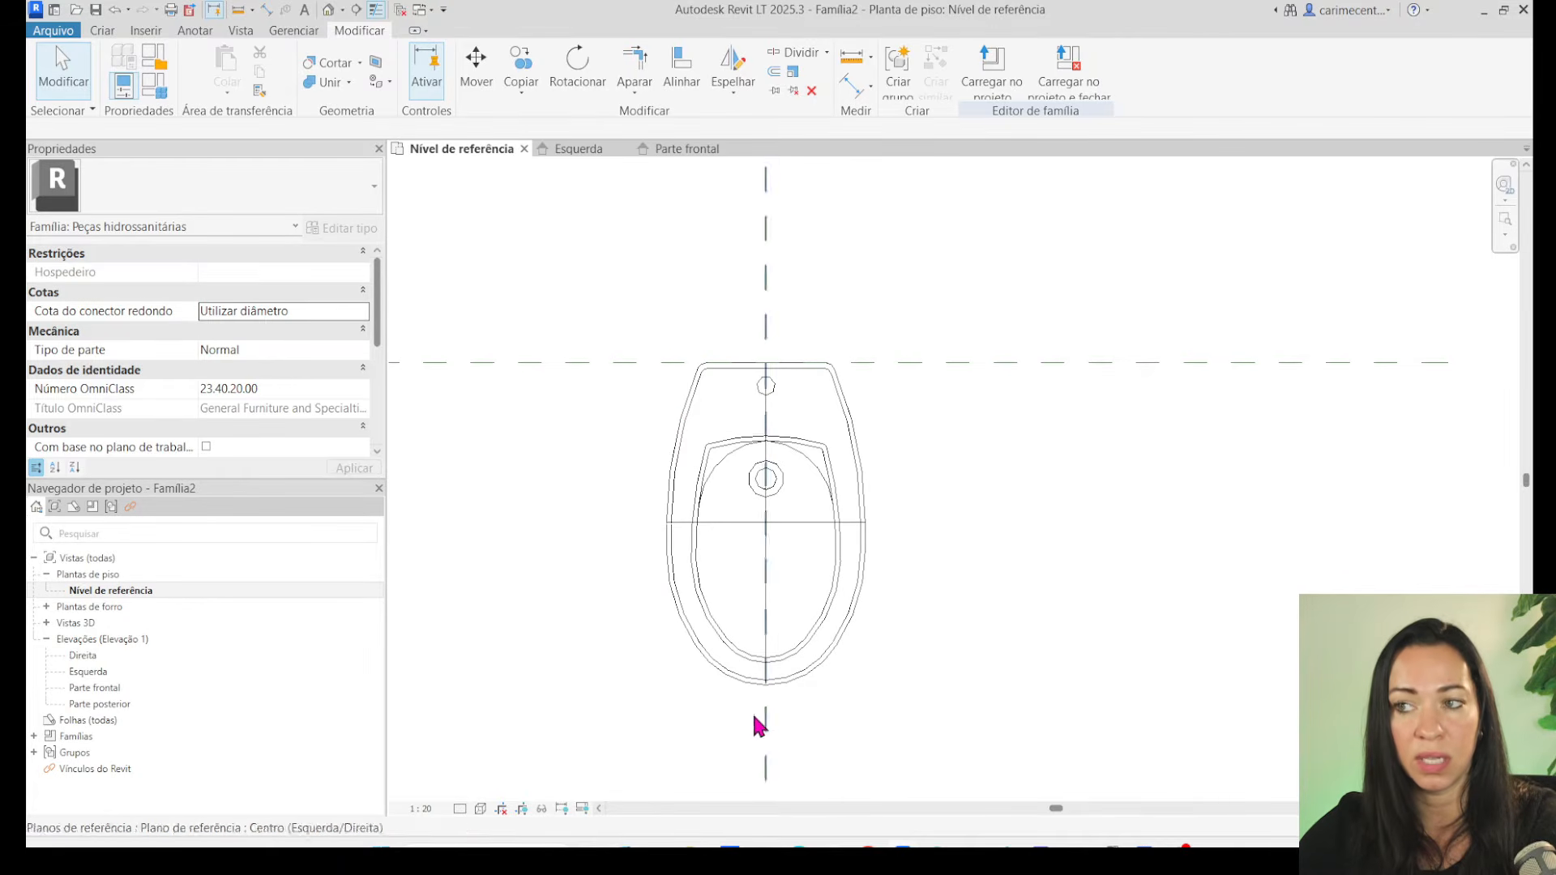
Review the view and detail-level visibility settings of Vaso-planta.dwg in the floor plan.
left_click(704, 641)
left_click(1175, 69)
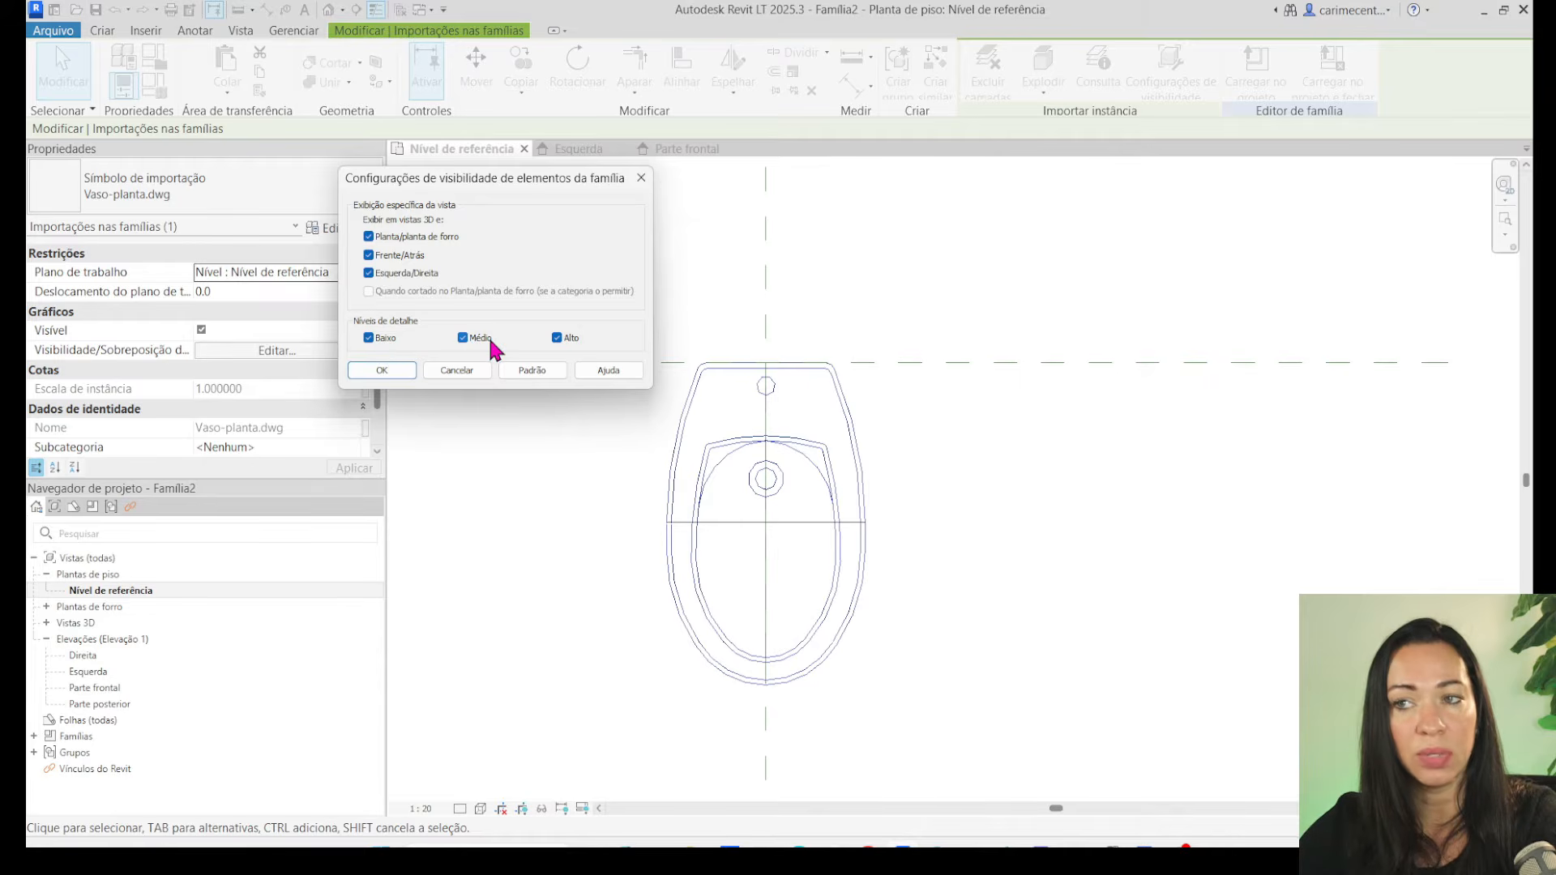
left_click(405, 373)
left_click(497, 635)
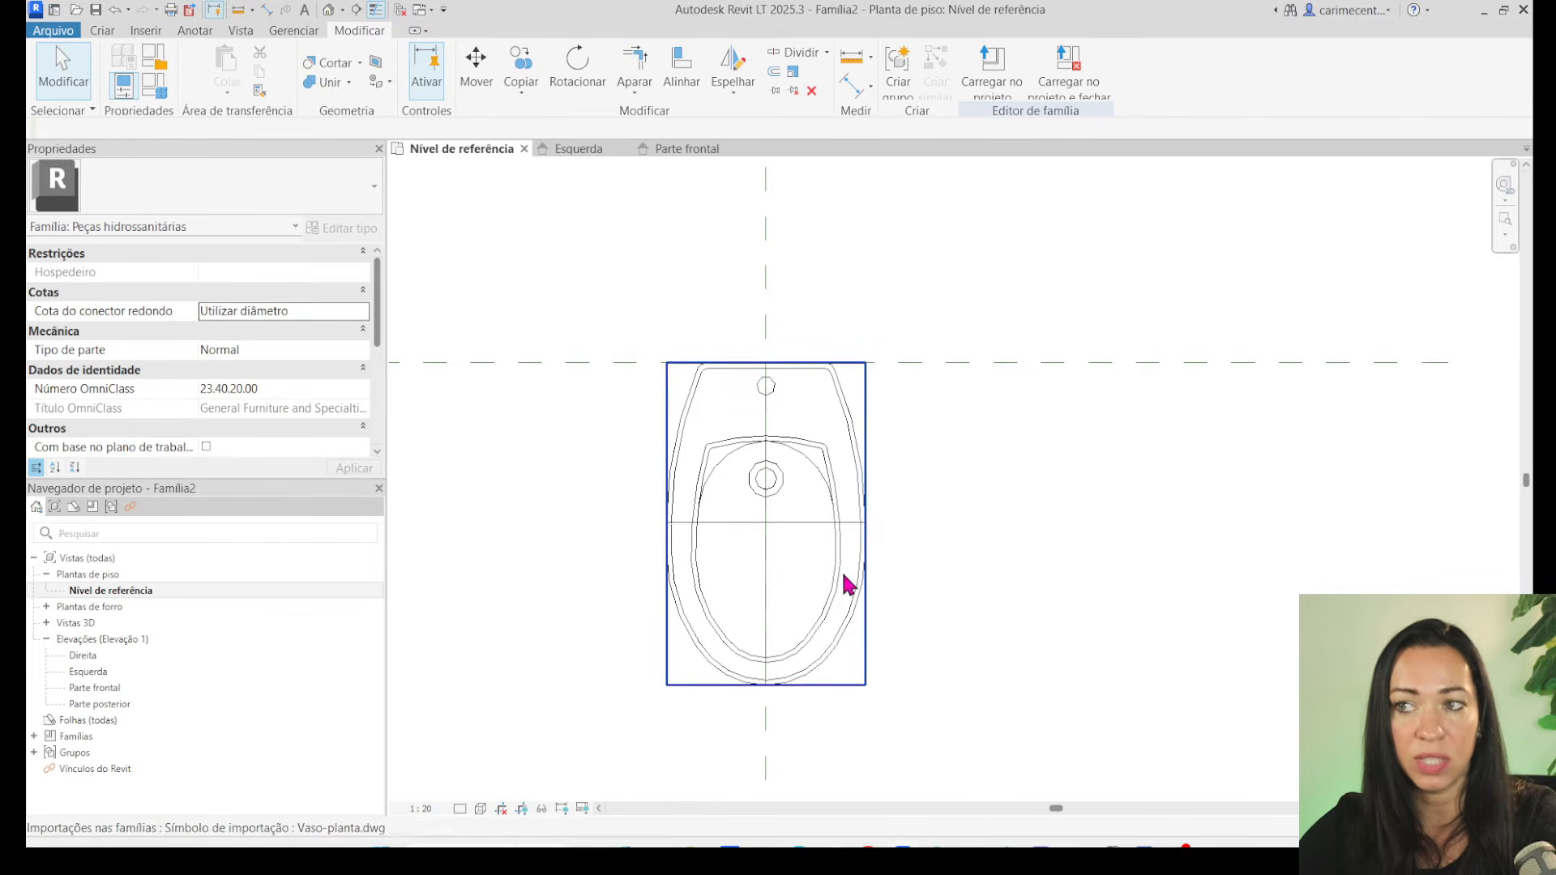
left_click(697, 522)
left_click(1171, 73)
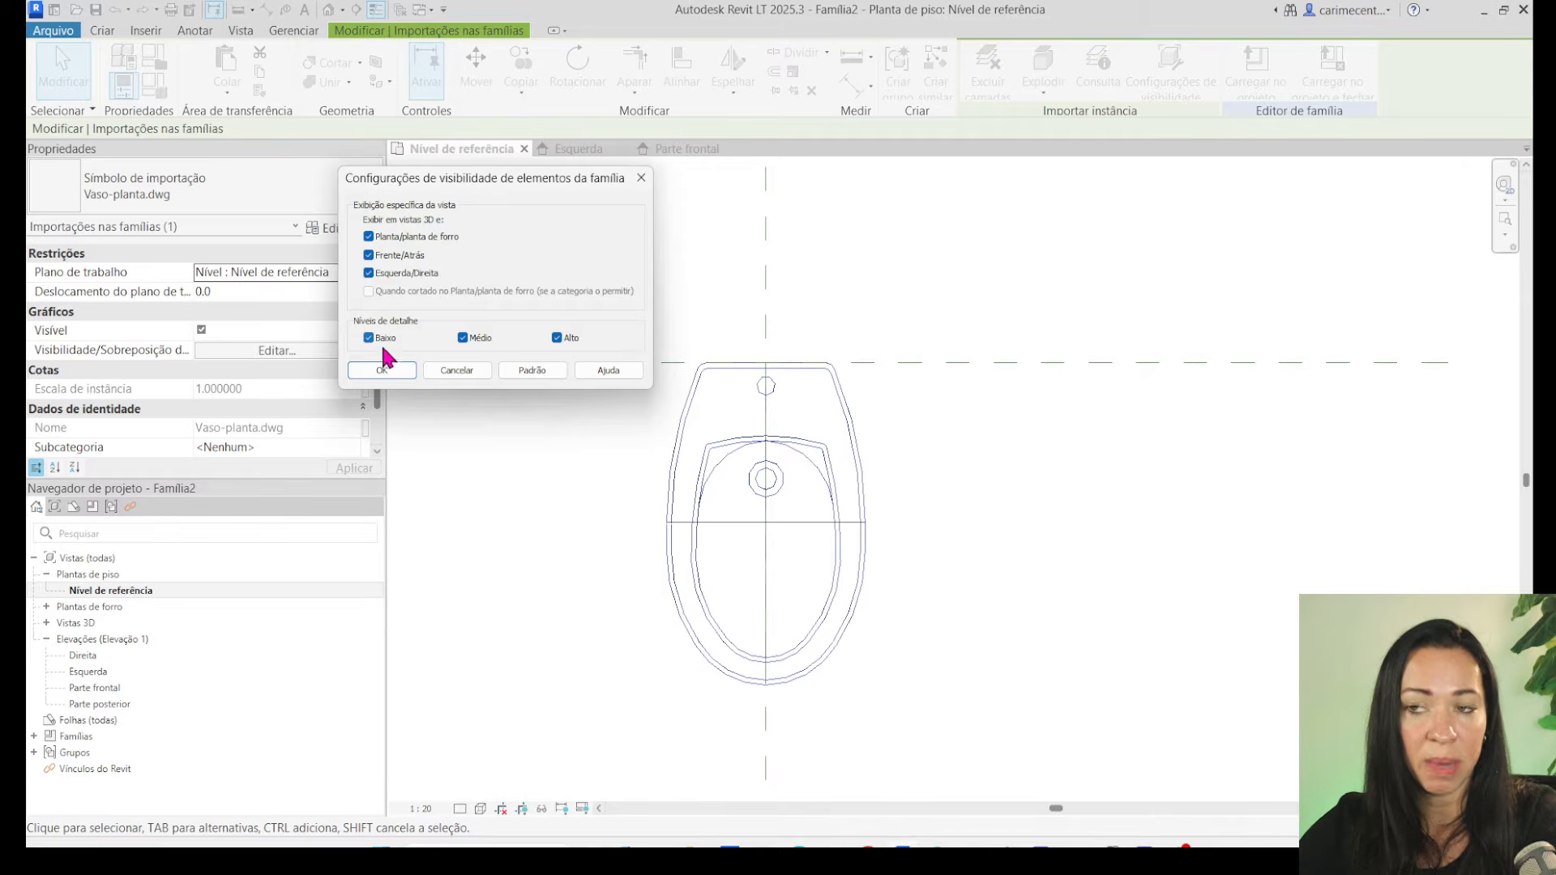
left_click(382, 369)
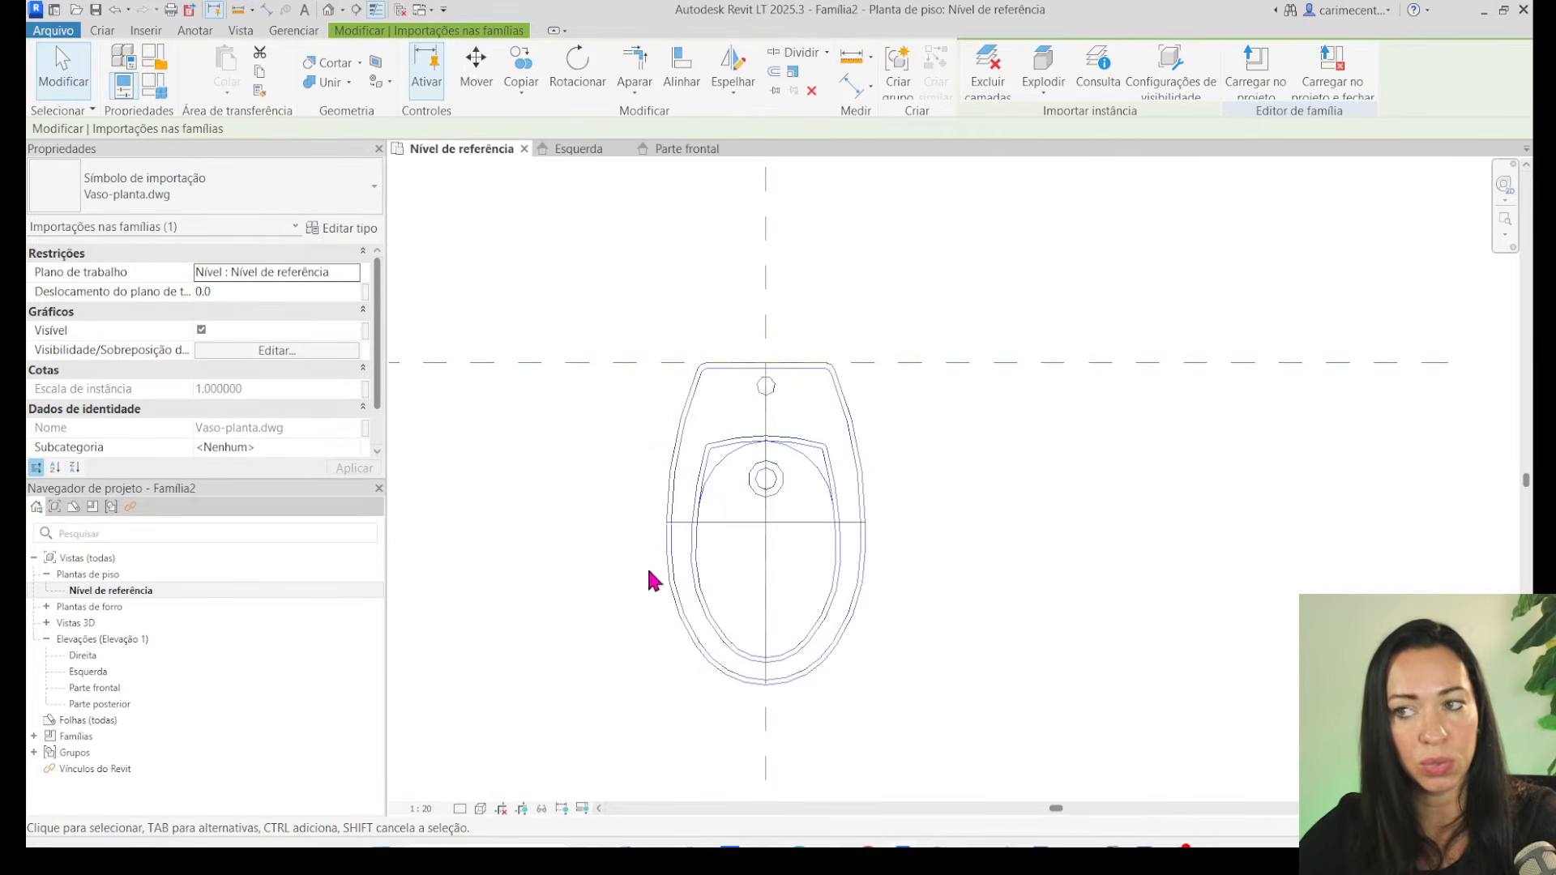
left_click(1002, 557)
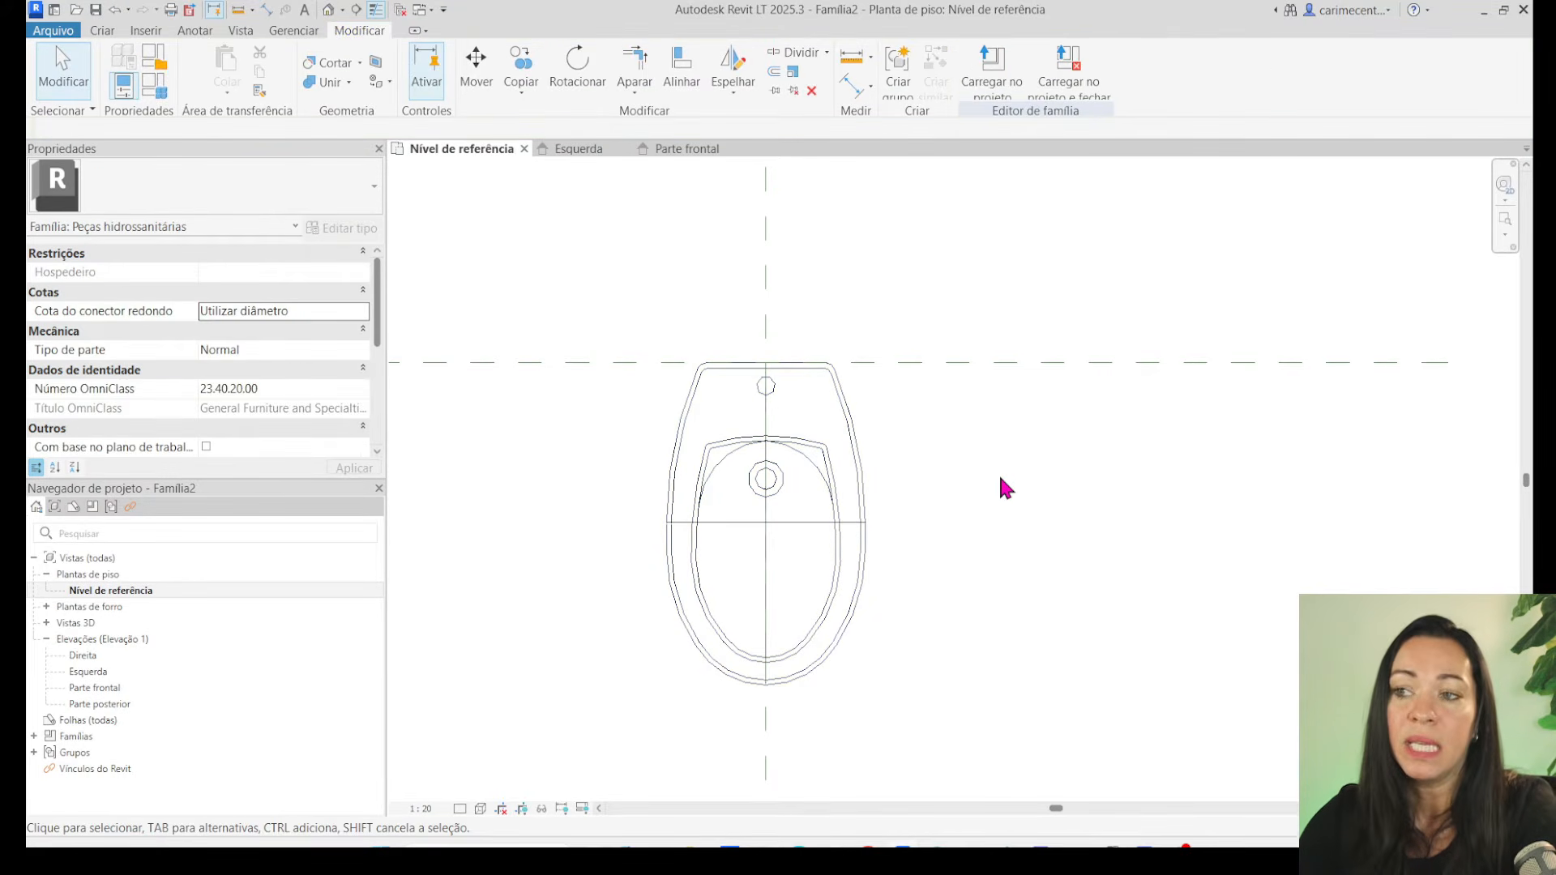
Limit the view-specific visibility of Vaso-planta.dwg to Planta/planta de forro, excluding Frente/Atrás and Esquerda/Direita.
left_click(859, 445)
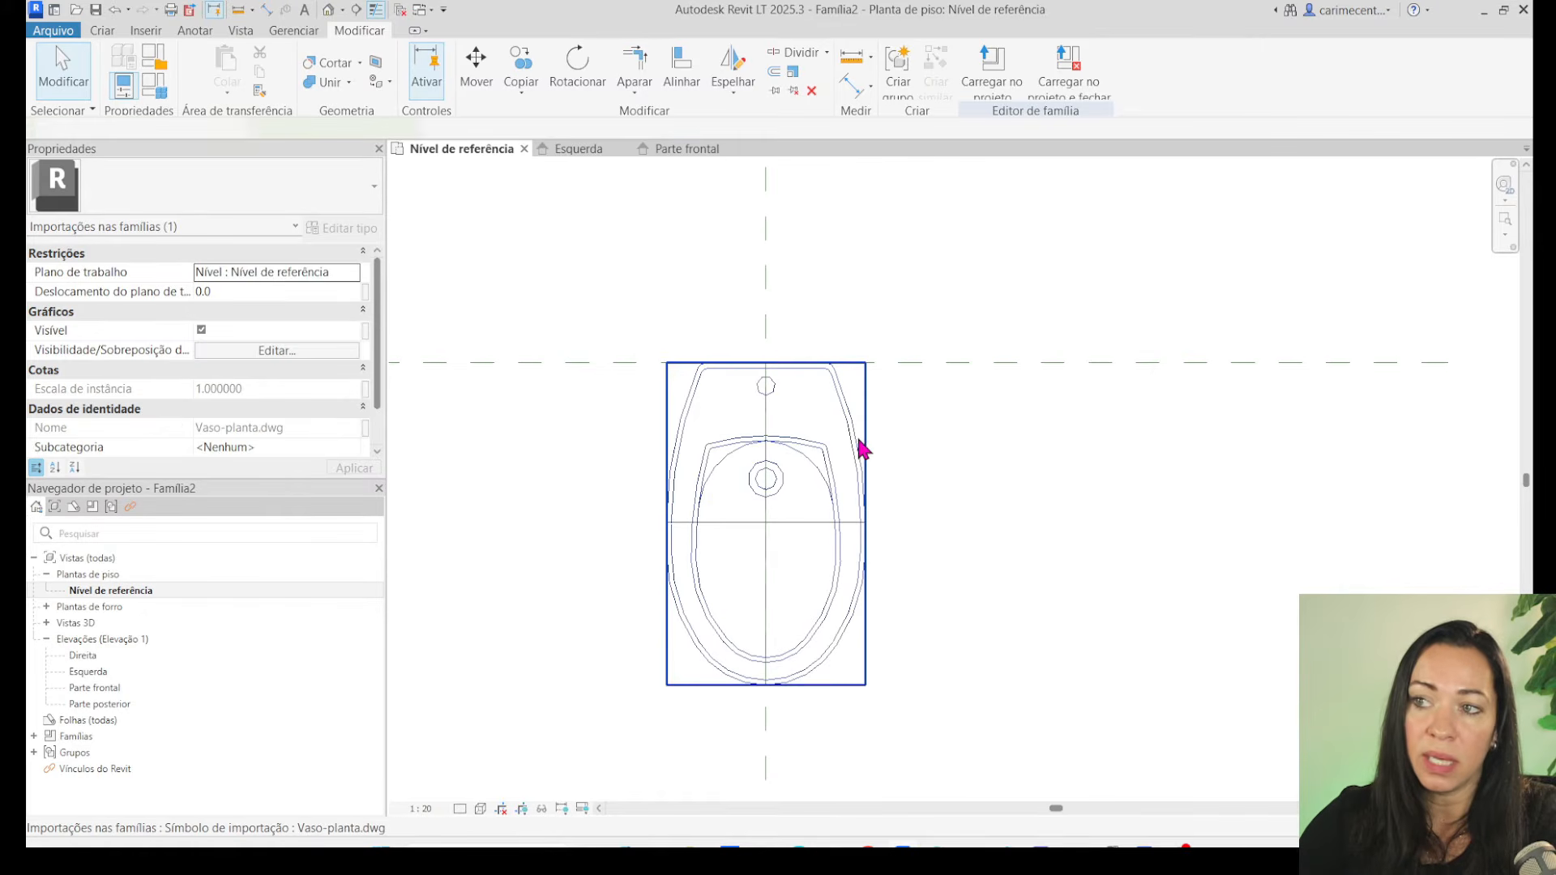
left_click(1167, 83)
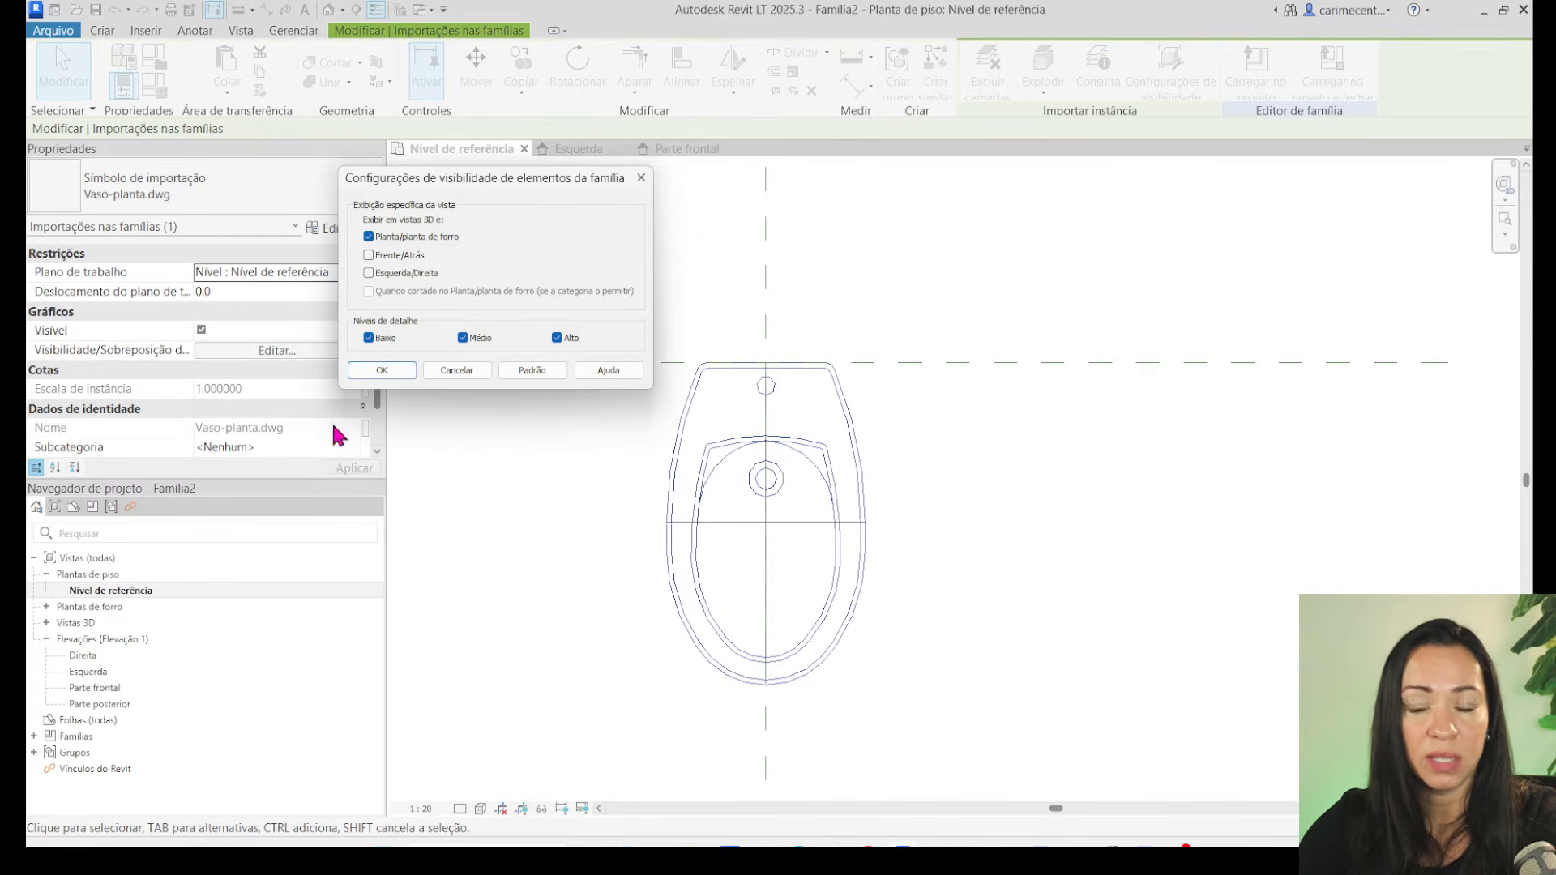
left_click(400, 375)
left_click(1053, 496)
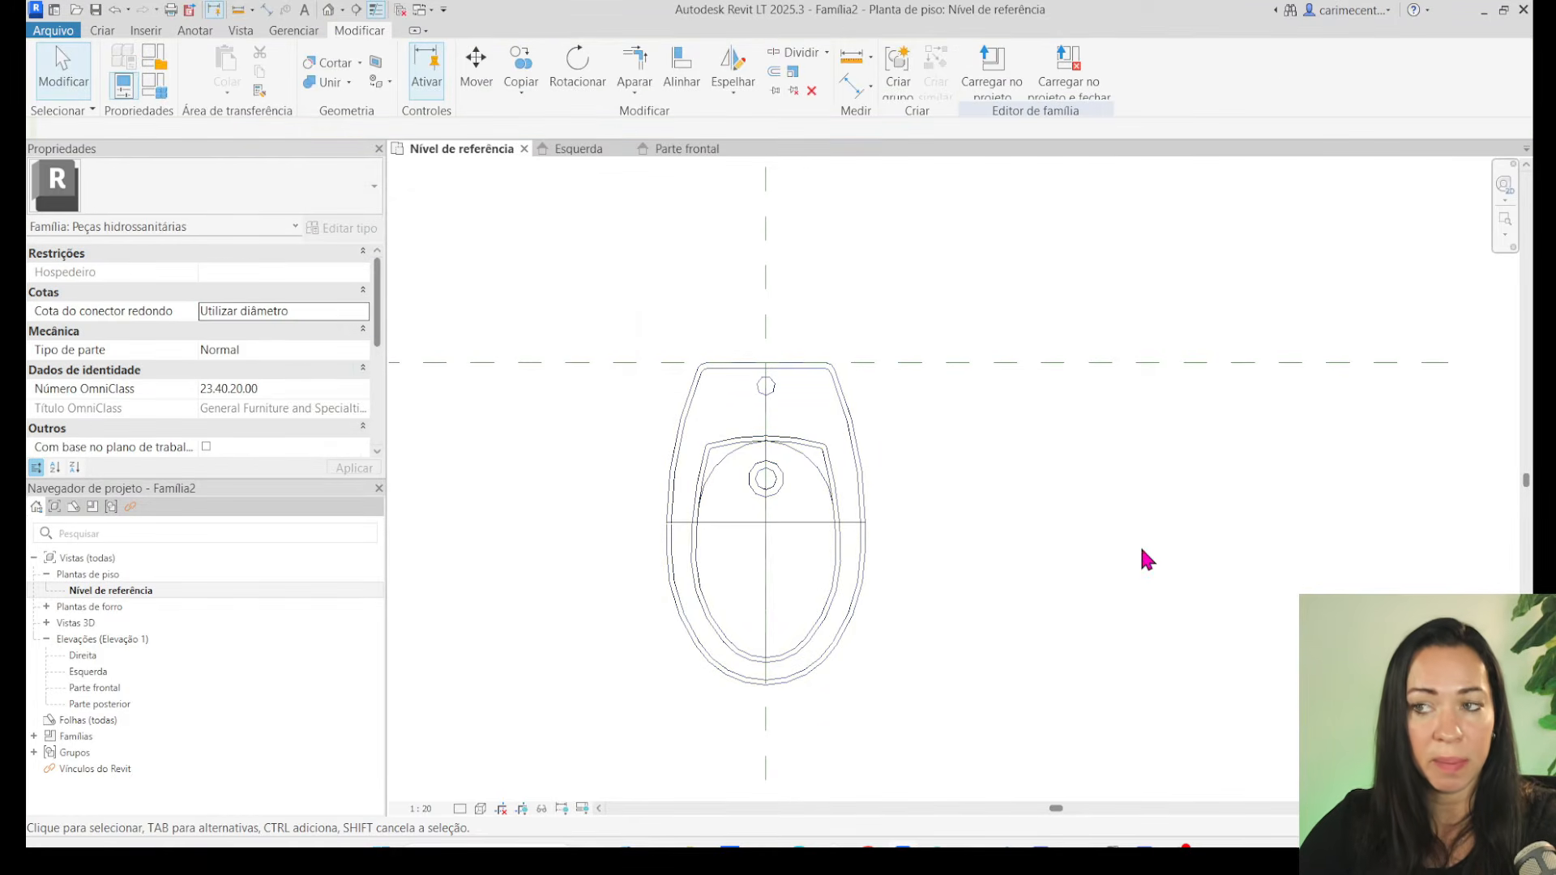
Start a masking region in the floor plan and trace the toilet's left rear side, rear-left corner and left half of the rear edge.
middle_click_drag(1154, 621, 1152, 618)
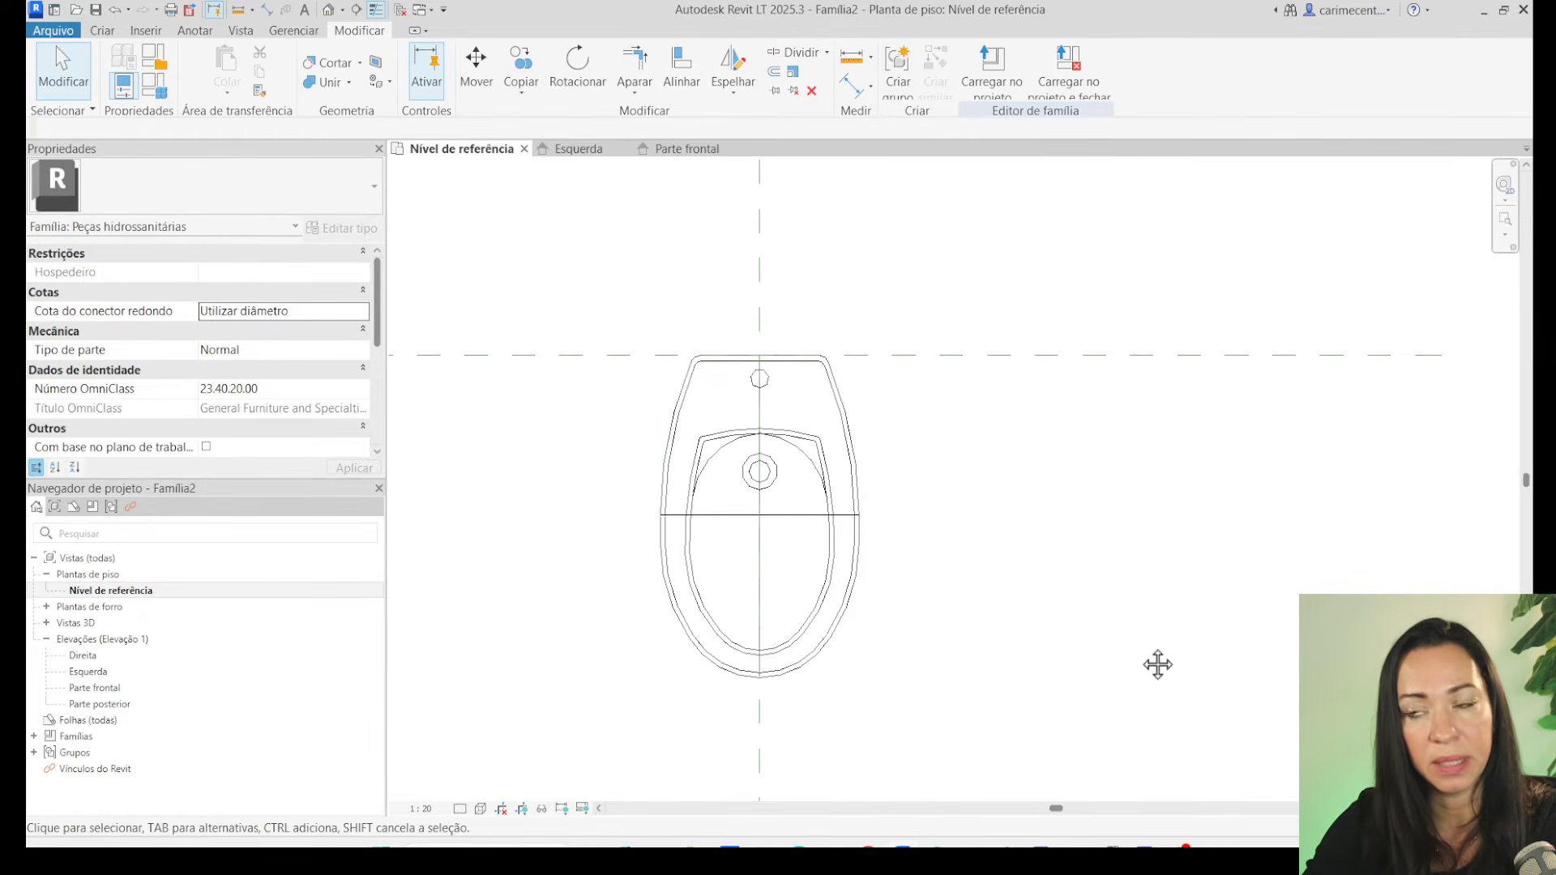
middle_click_drag(1039, 601, 1033, 593)
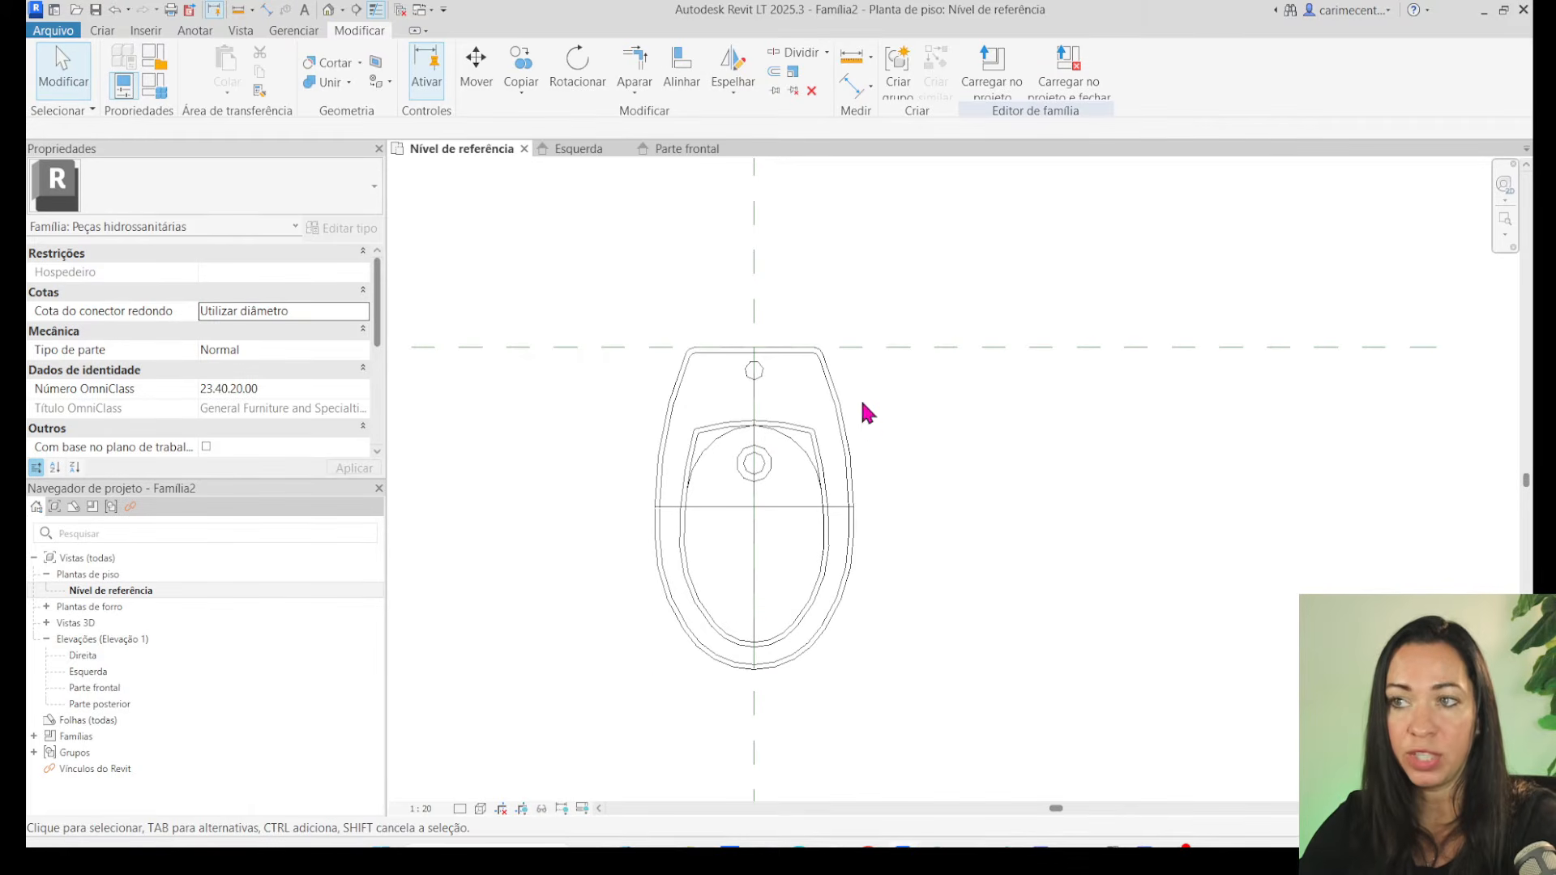
left_click(195, 30)
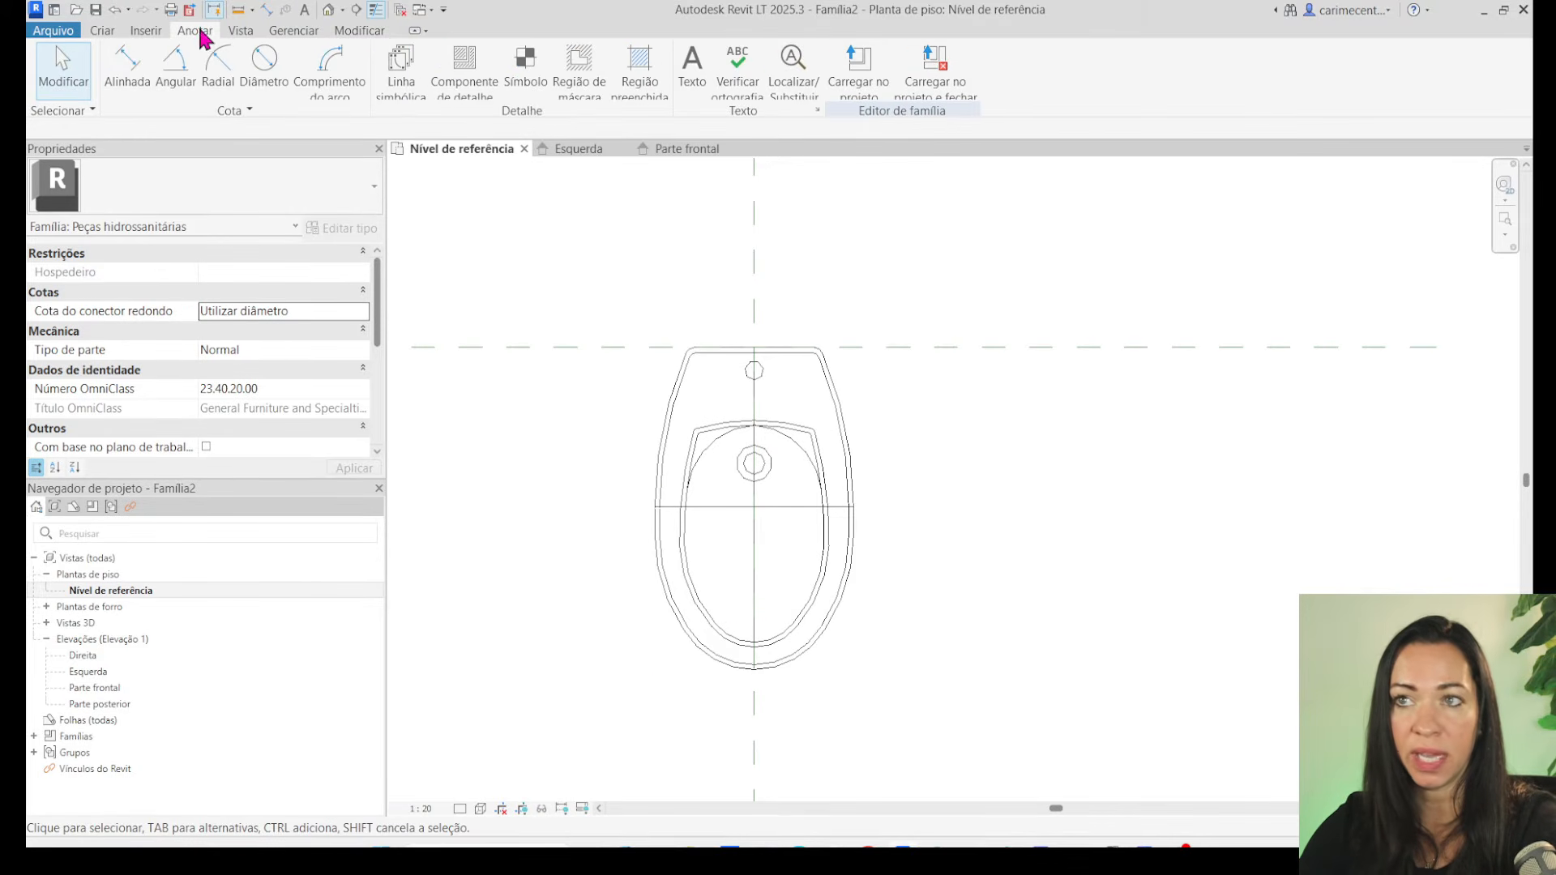
left_click(600, 63)
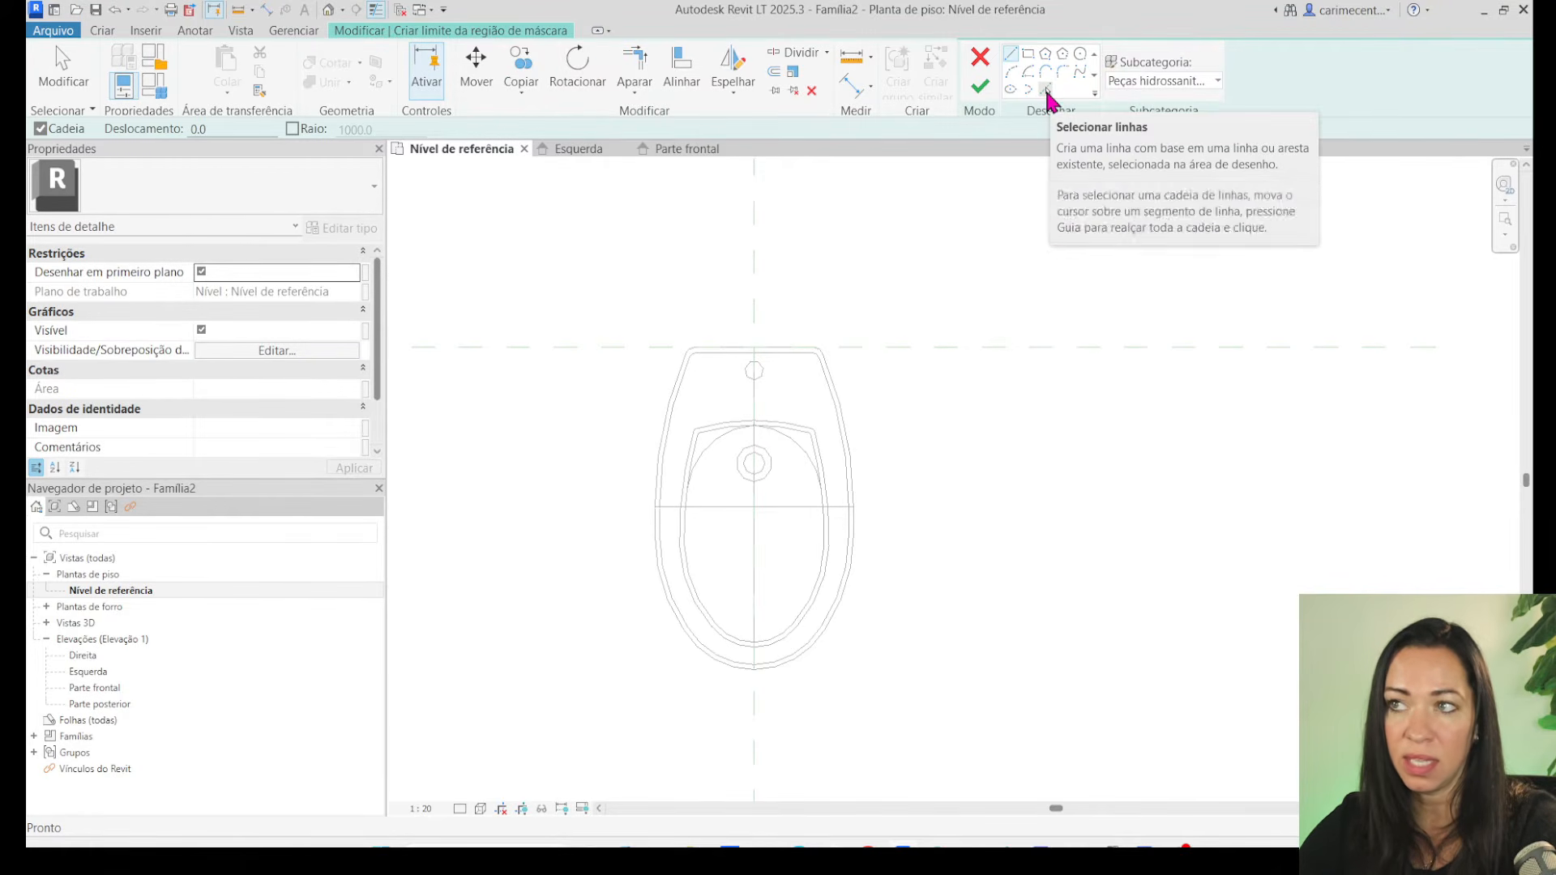
left_click(1046, 90)
scroll(657, 445, "up", 2)
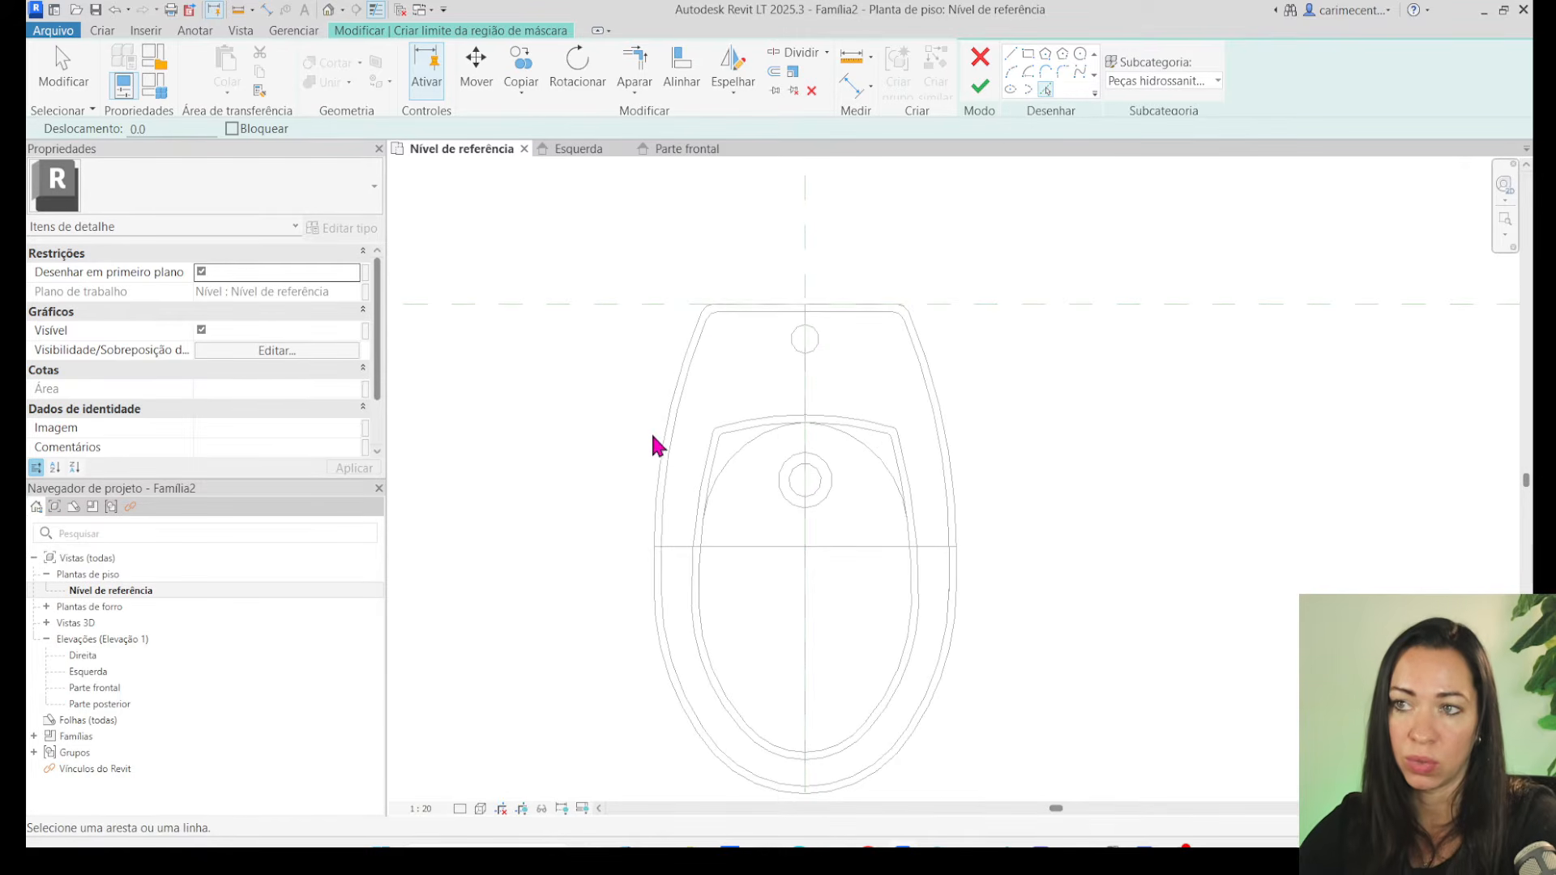
left_click(677, 346)
scroll(708, 315, "up", 3)
left_click(687, 313)
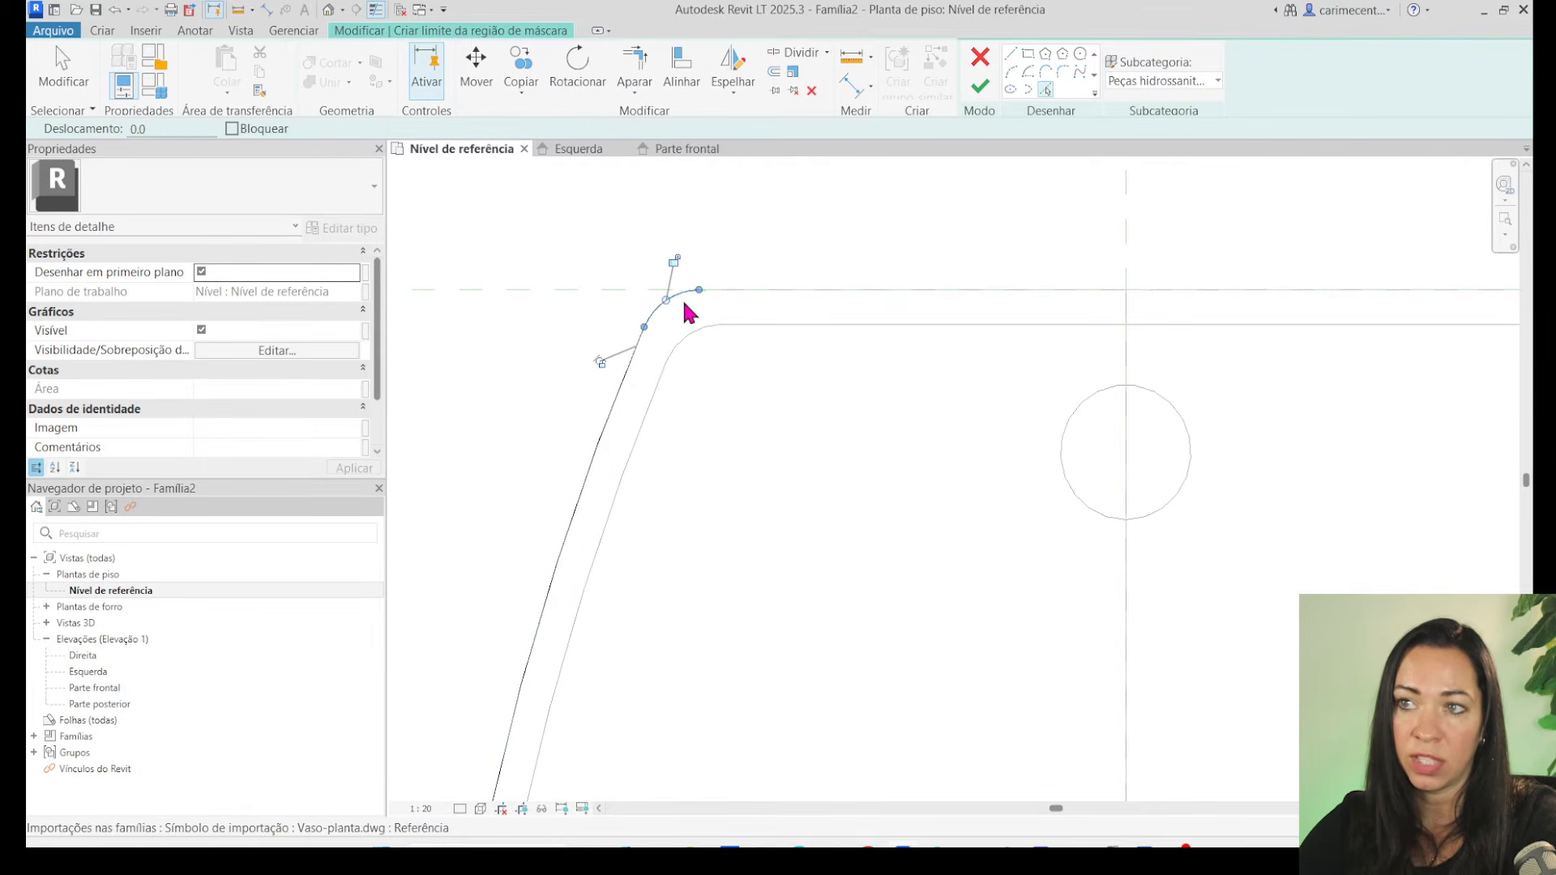
left_click(754, 294)
left_click(754, 294)
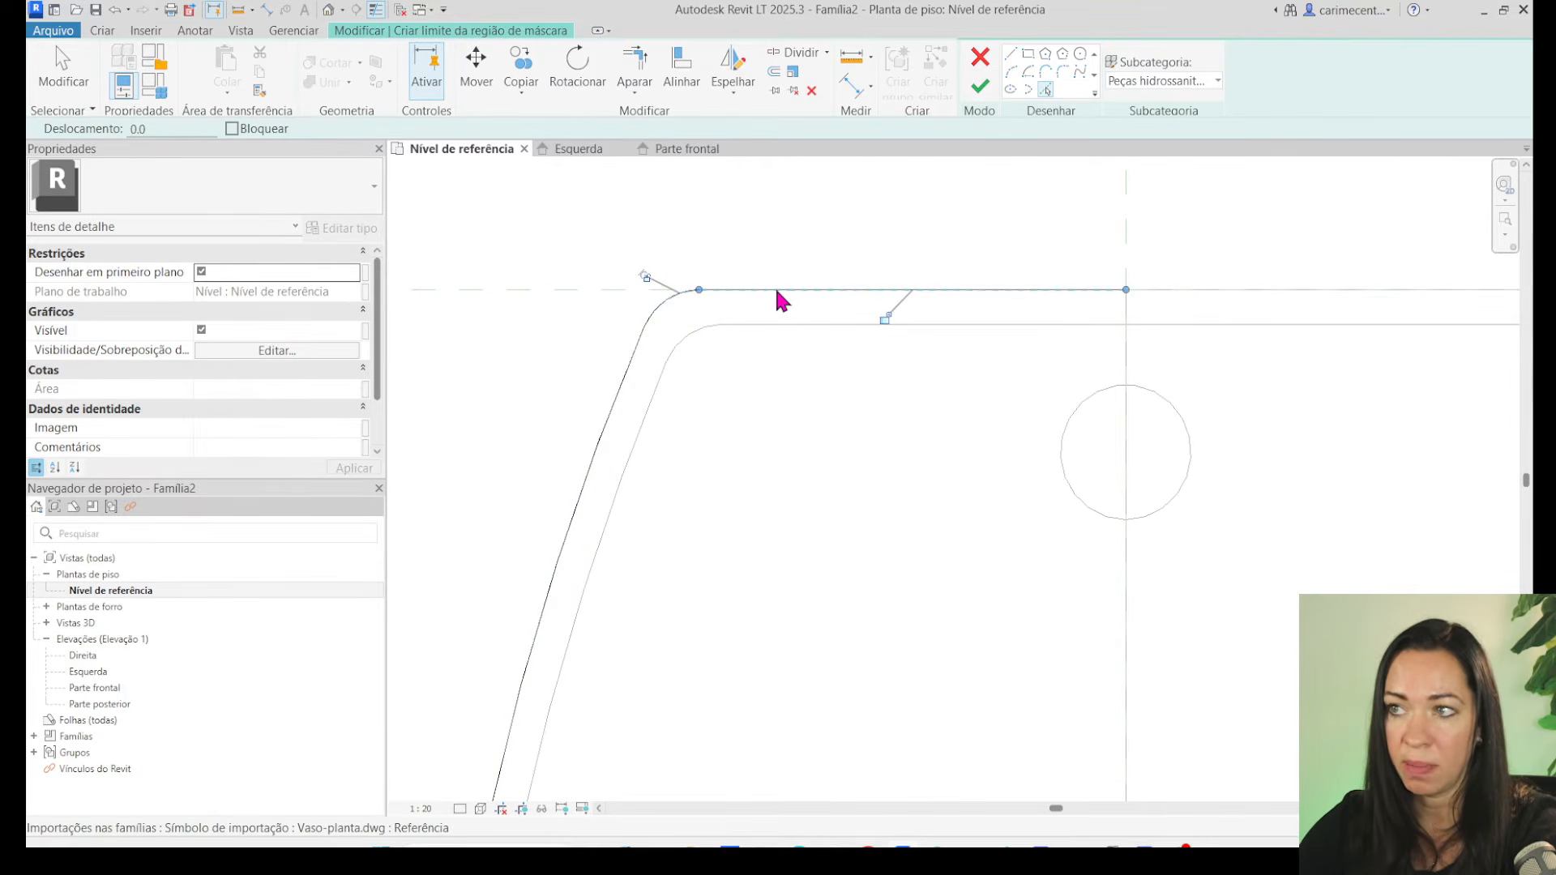
Trace the right half of the rear edge, the rear-right corner and the right rear side as masking region boundary.
left_click(1230, 292)
middle_click_drag(1269, 424, 747, 320)
scroll(747, 319, "down", 3)
left_click(935, 266)
left_click(965, 314)
scroll(989, 316, "down", 2)
middle_click_drag(1215, 677, 1211, 504)
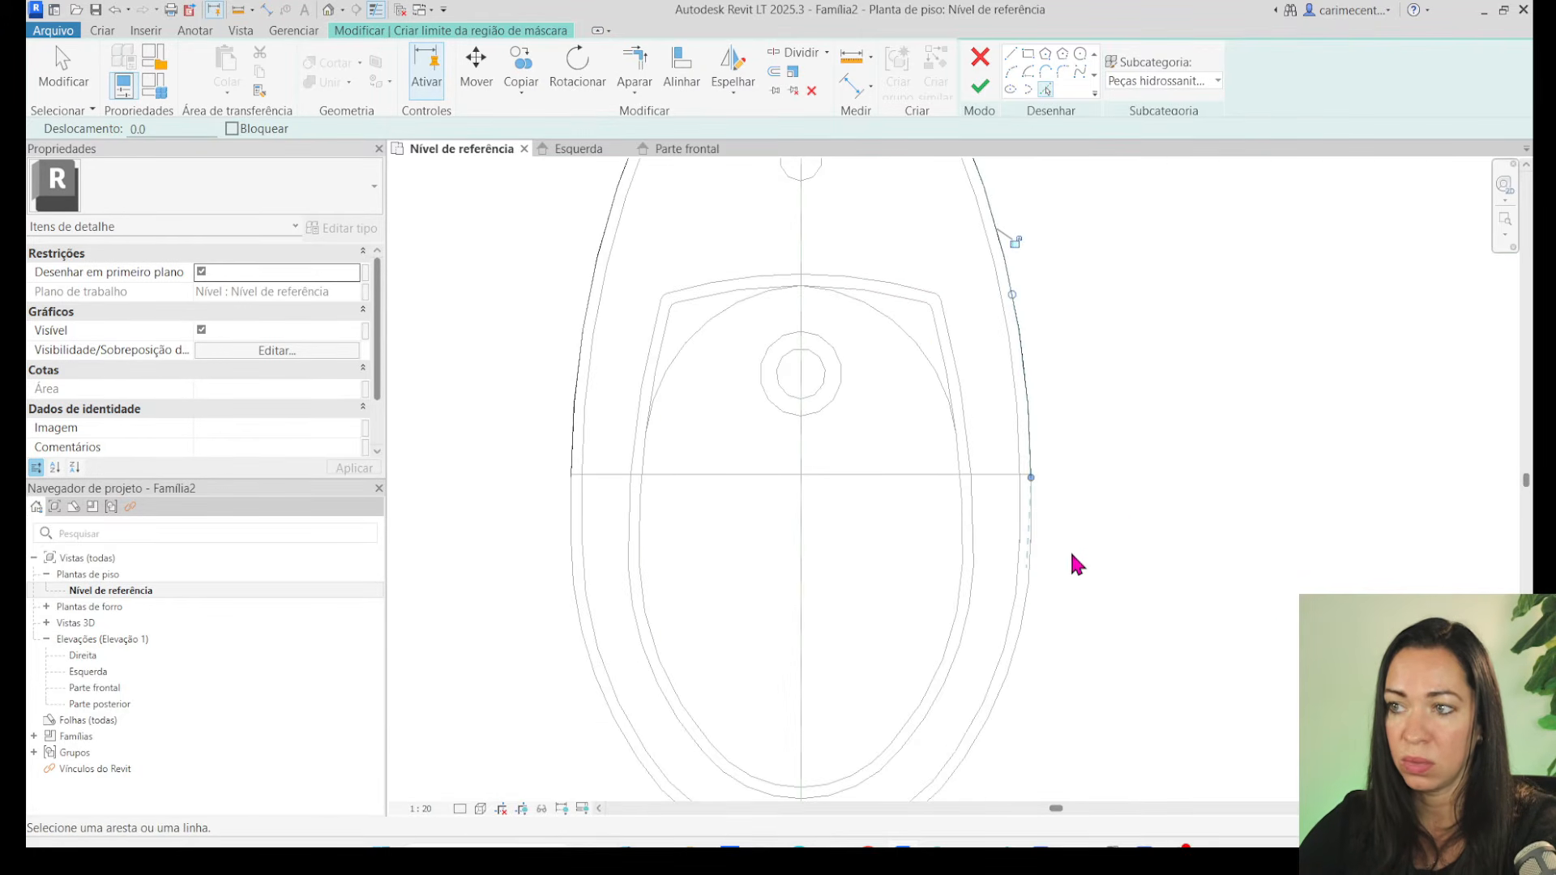
Complete the masking region boundary by tracing the toilet's lower right side, rounded front and lower left side.
left_click(1028, 581)
left_click(1031, 505)
middle_click_drag(1146, 603, 1231, 458)
left_click(1034, 633)
left_click(847, 702)
left_click(689, 579)
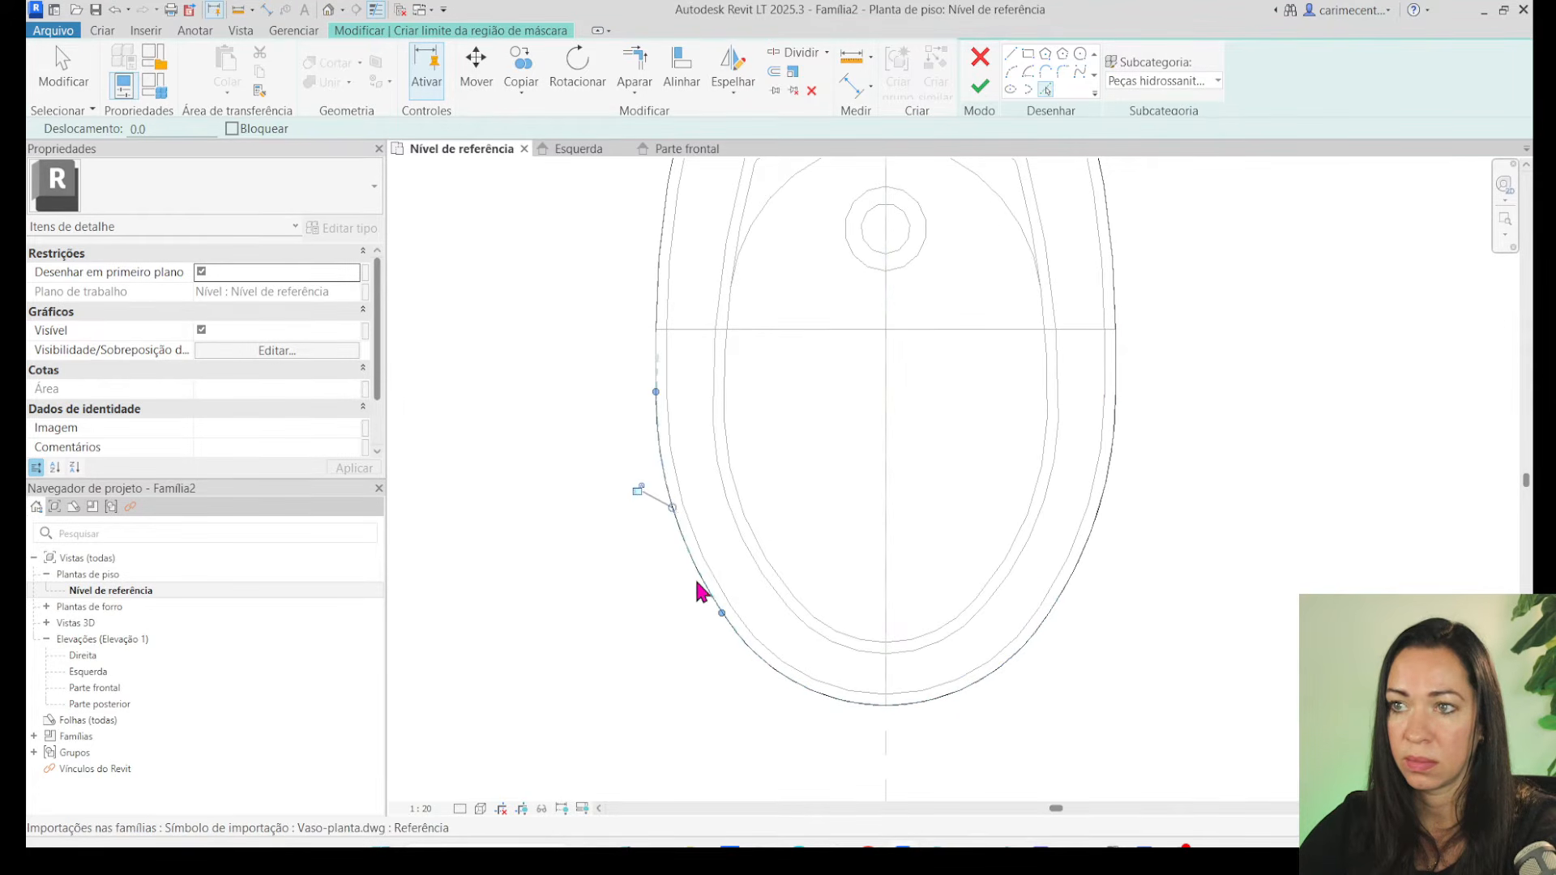
left_click(657, 375)
scroll(480, 532, "down", 4)
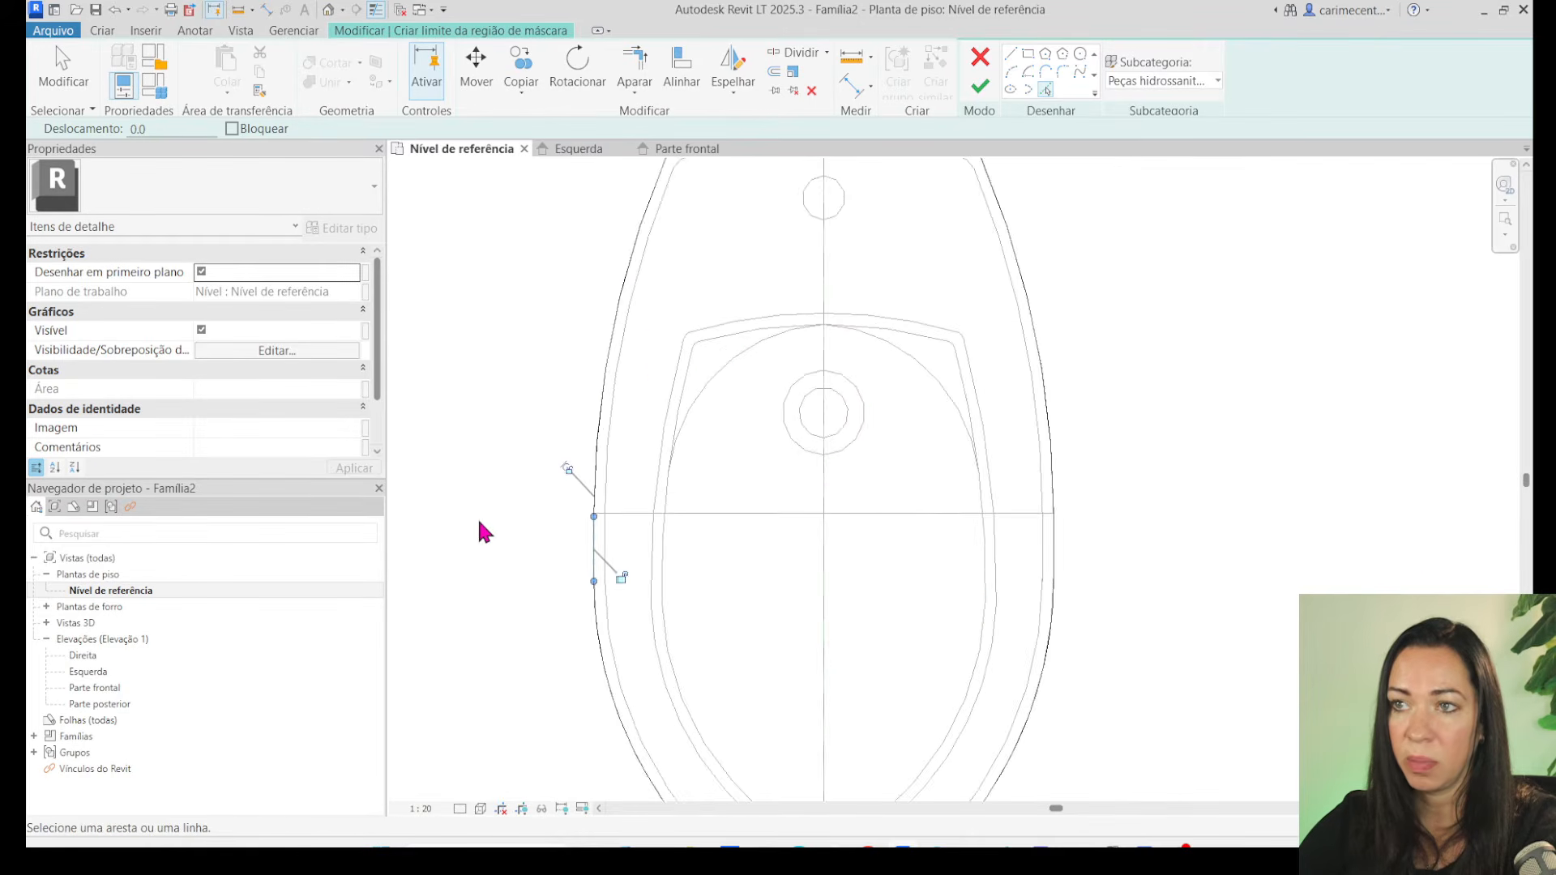
Try to finish the masking region, then adjust the sketch line ends where the straight left segment meets its neighbouring curves.
left_click(980, 85)
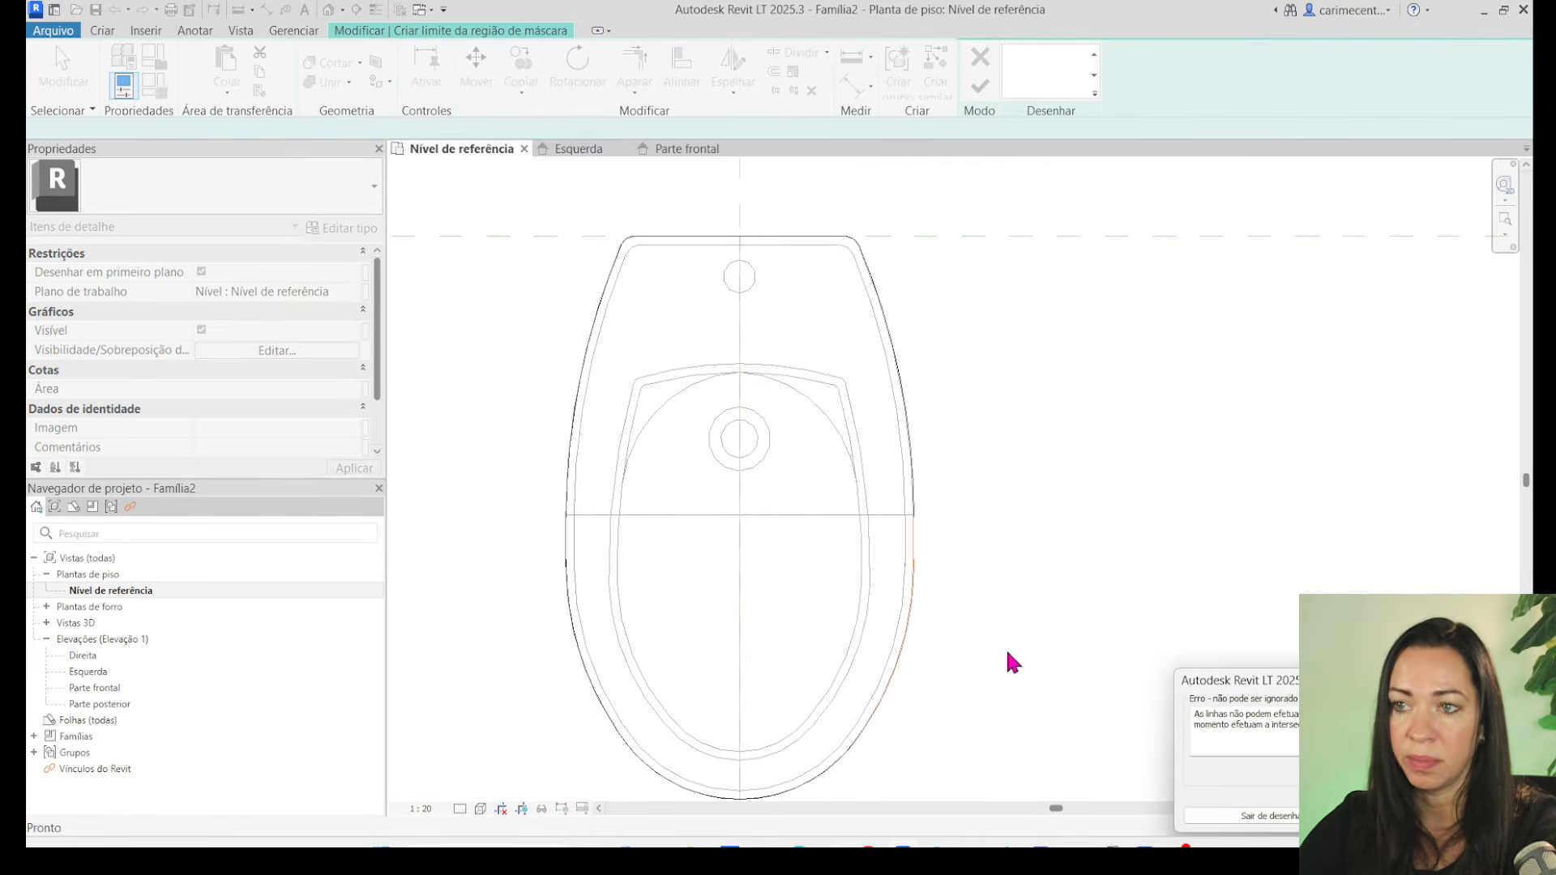
left_click(1438, 816)
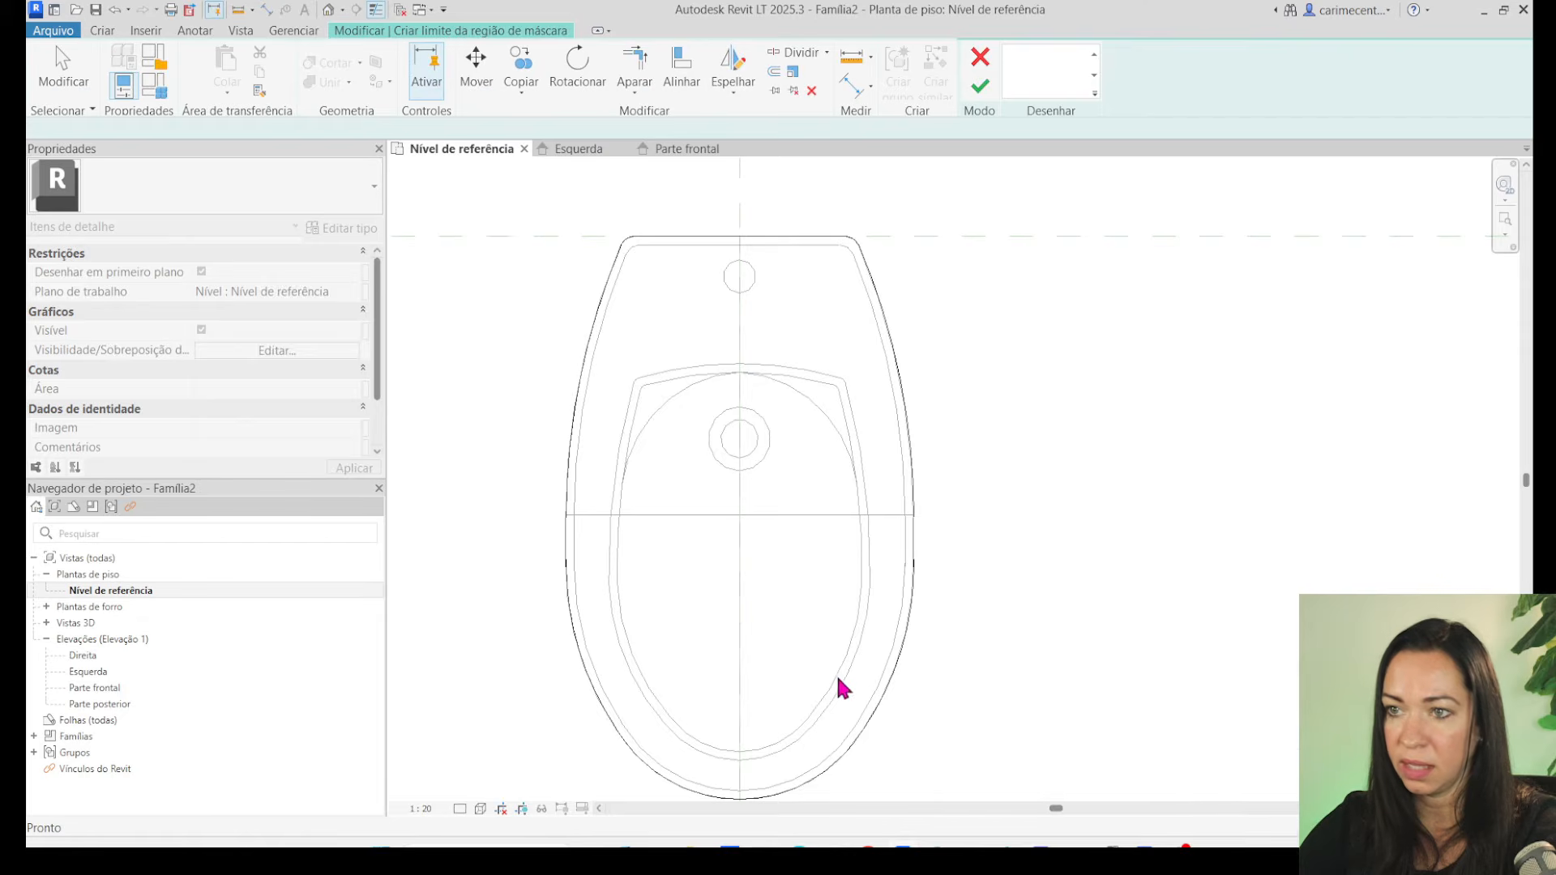
scroll(598, 572, "up", 10)
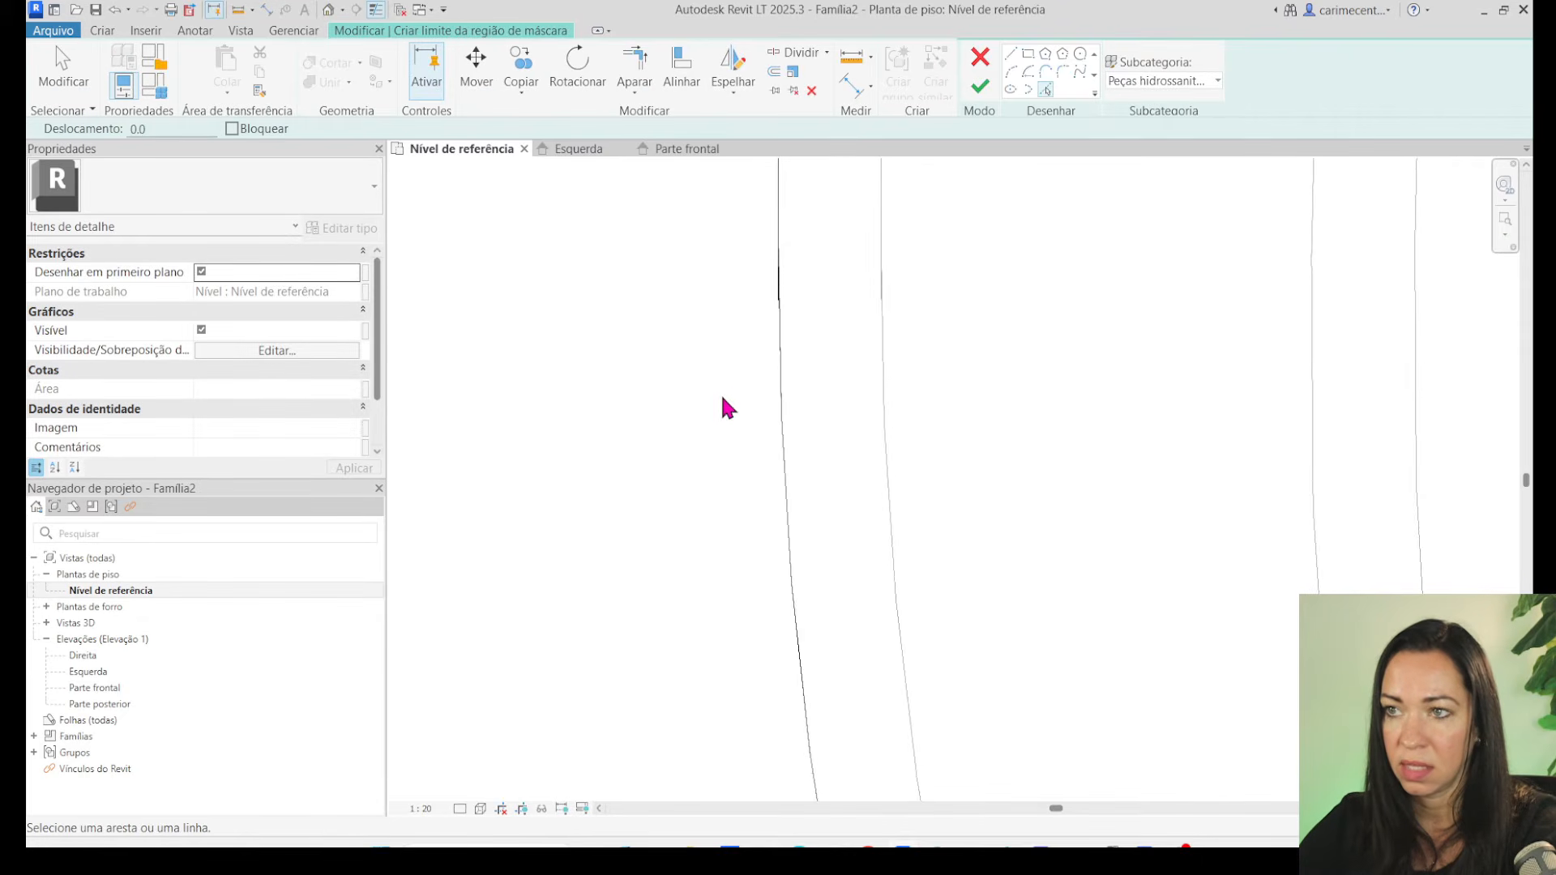
scroll(754, 276, "up", 5)
scroll(774, 363, "up", 2)
key("Escape")
left_click(768, 545)
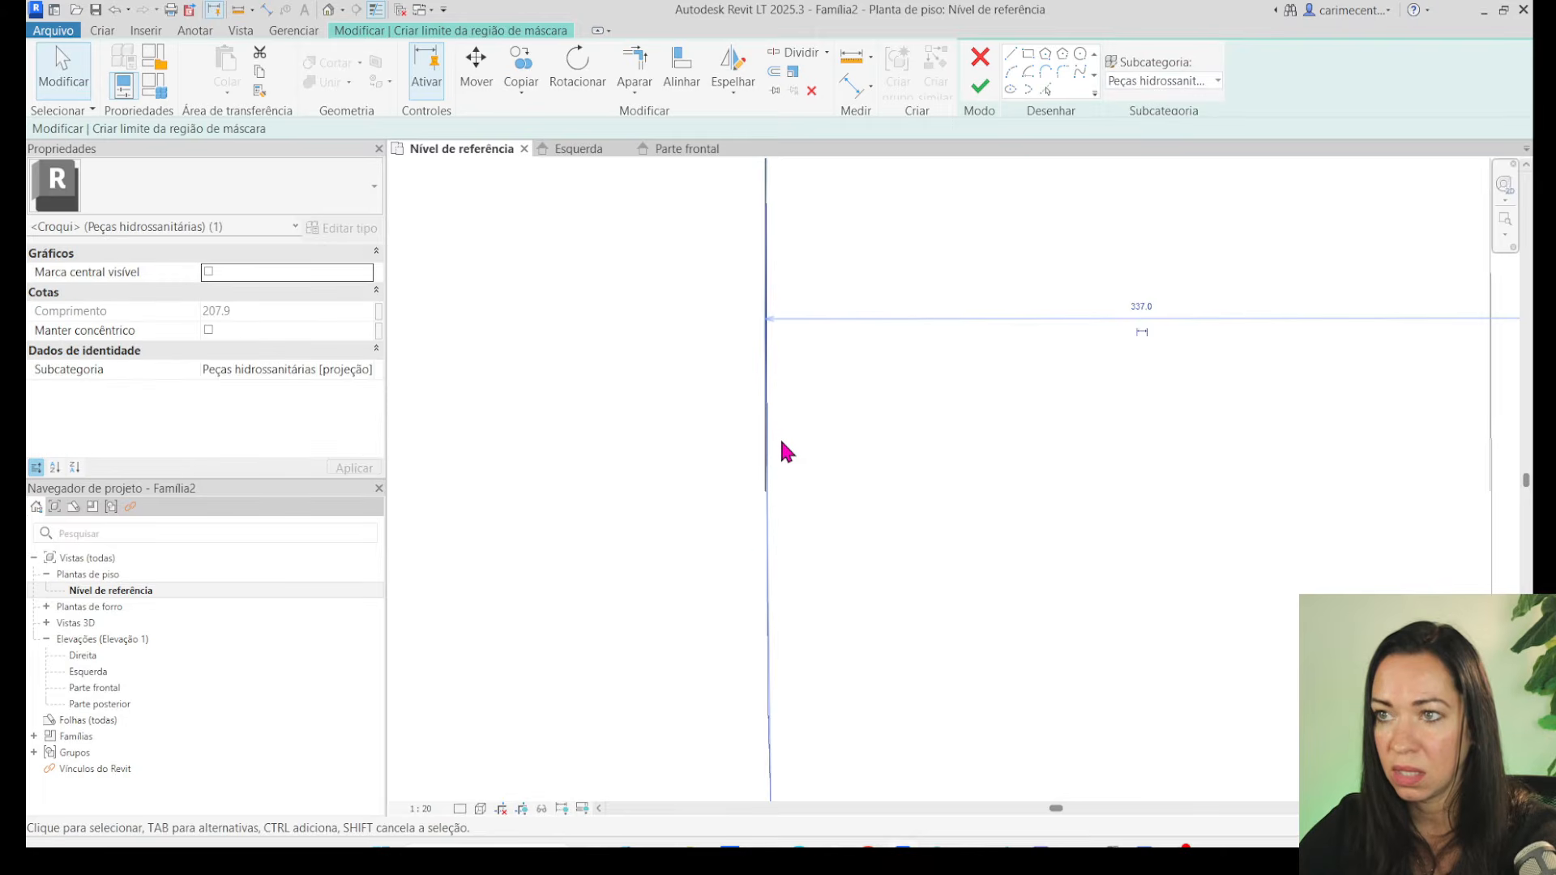
left_click(709, 561)
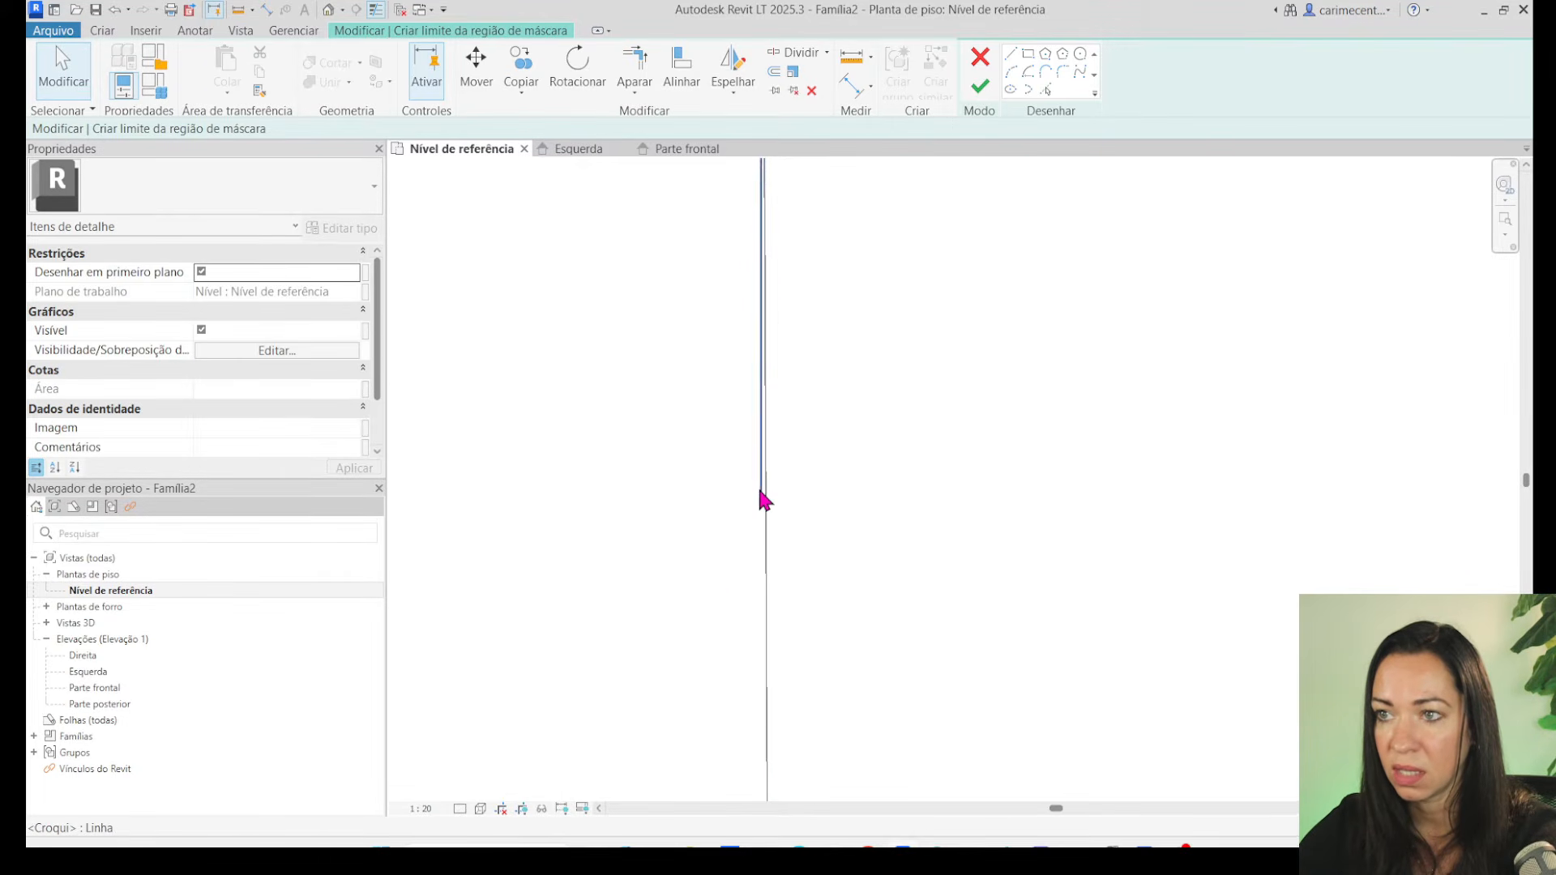
left_click(760, 488)
scroll(721, 591, "down", 3)
mouse_move(733, 560)
left_mouse_down()
mouse_move(775, 377)
mouse_move(770, 201)
mouse_move(747, 277)
mouse_move(761, 290)
left_mouse_up()
scroll(775, 377, "down", 4)
scroll(770, 486, "up", 2)
mouse_move(714, 402)
left_mouse_down()
mouse_move(720, 495)
mouse_move(716, 402)
left_mouse_up()
scroll(656, 466, "down", 2)
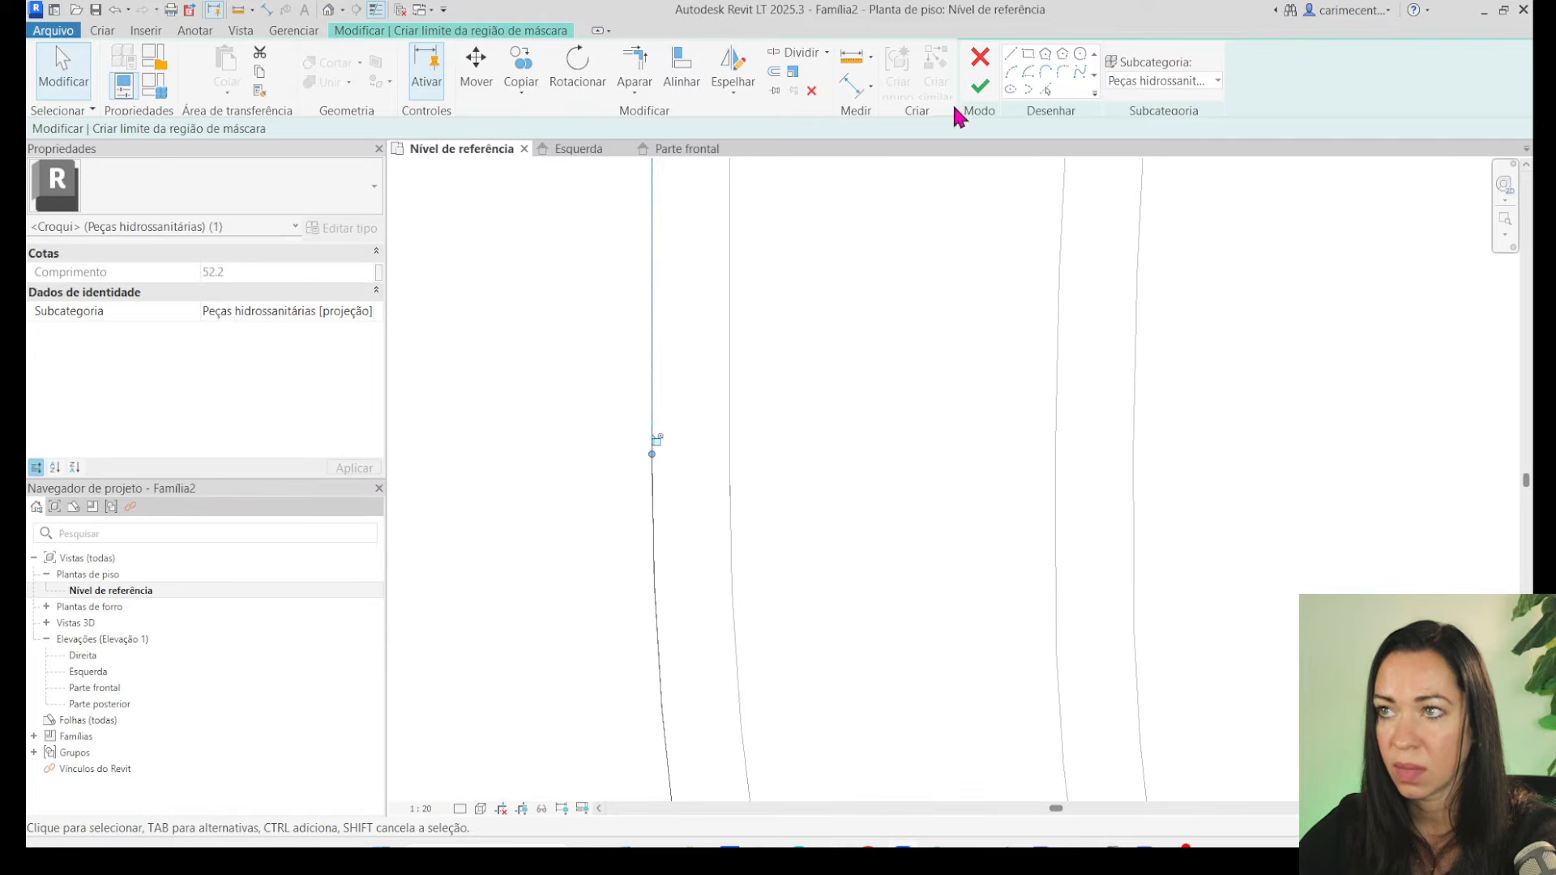
Try to finish the region again, then adjust the end of the right rear curve at the toilet's horizontal centre line.
left_click(983, 86)
scroll(571, 551, "down", 2)
scroll(858, 643, "up", 3)
scroll(722, 646, "down", 4)
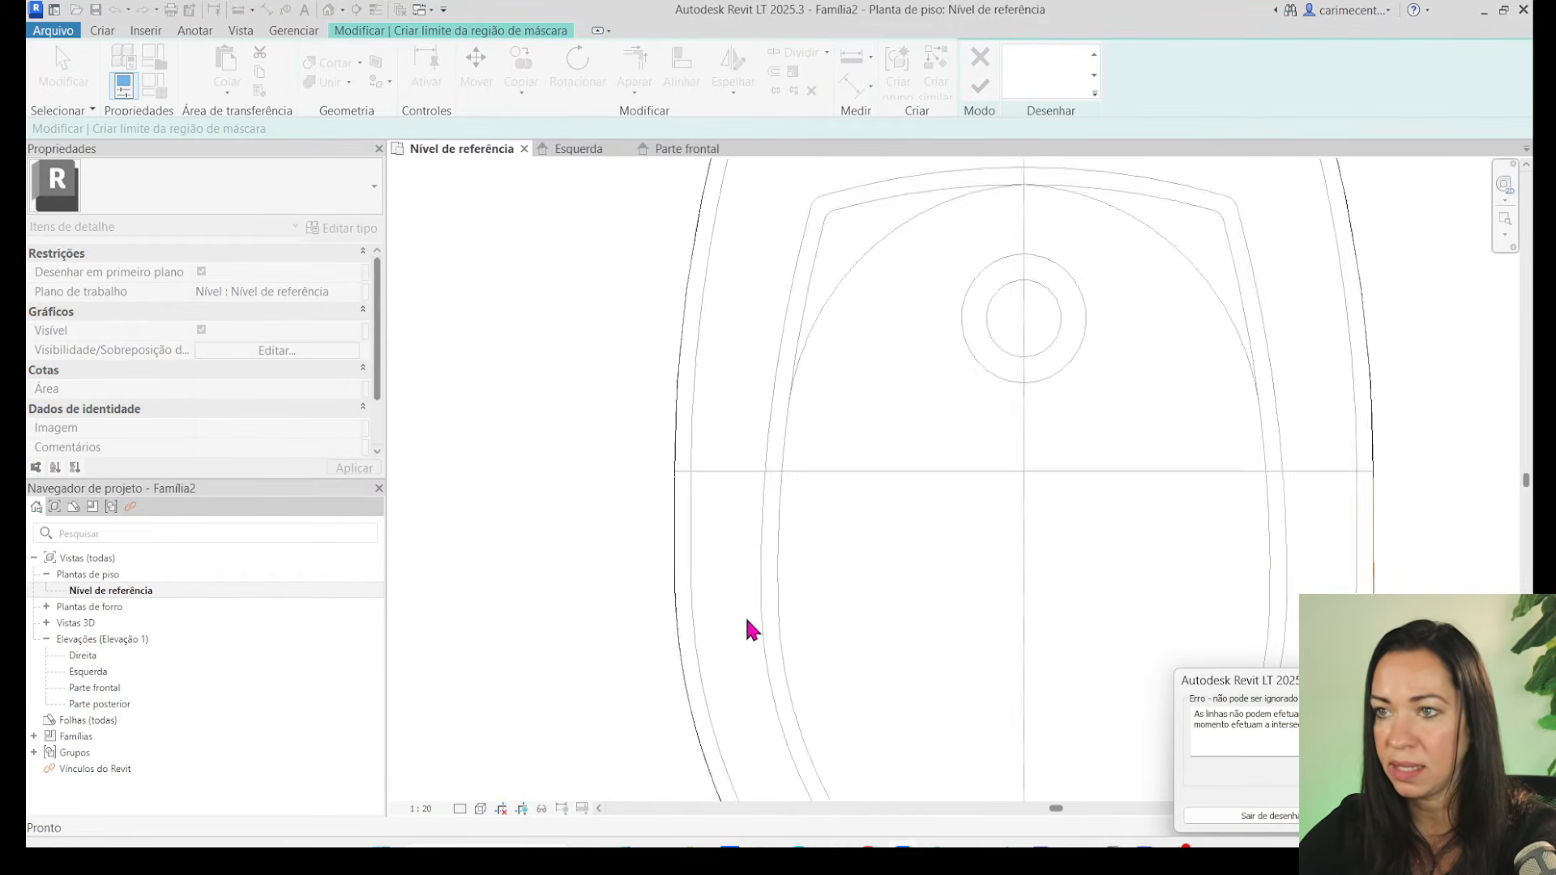
middle_click_drag(872, 627, 741, 570)
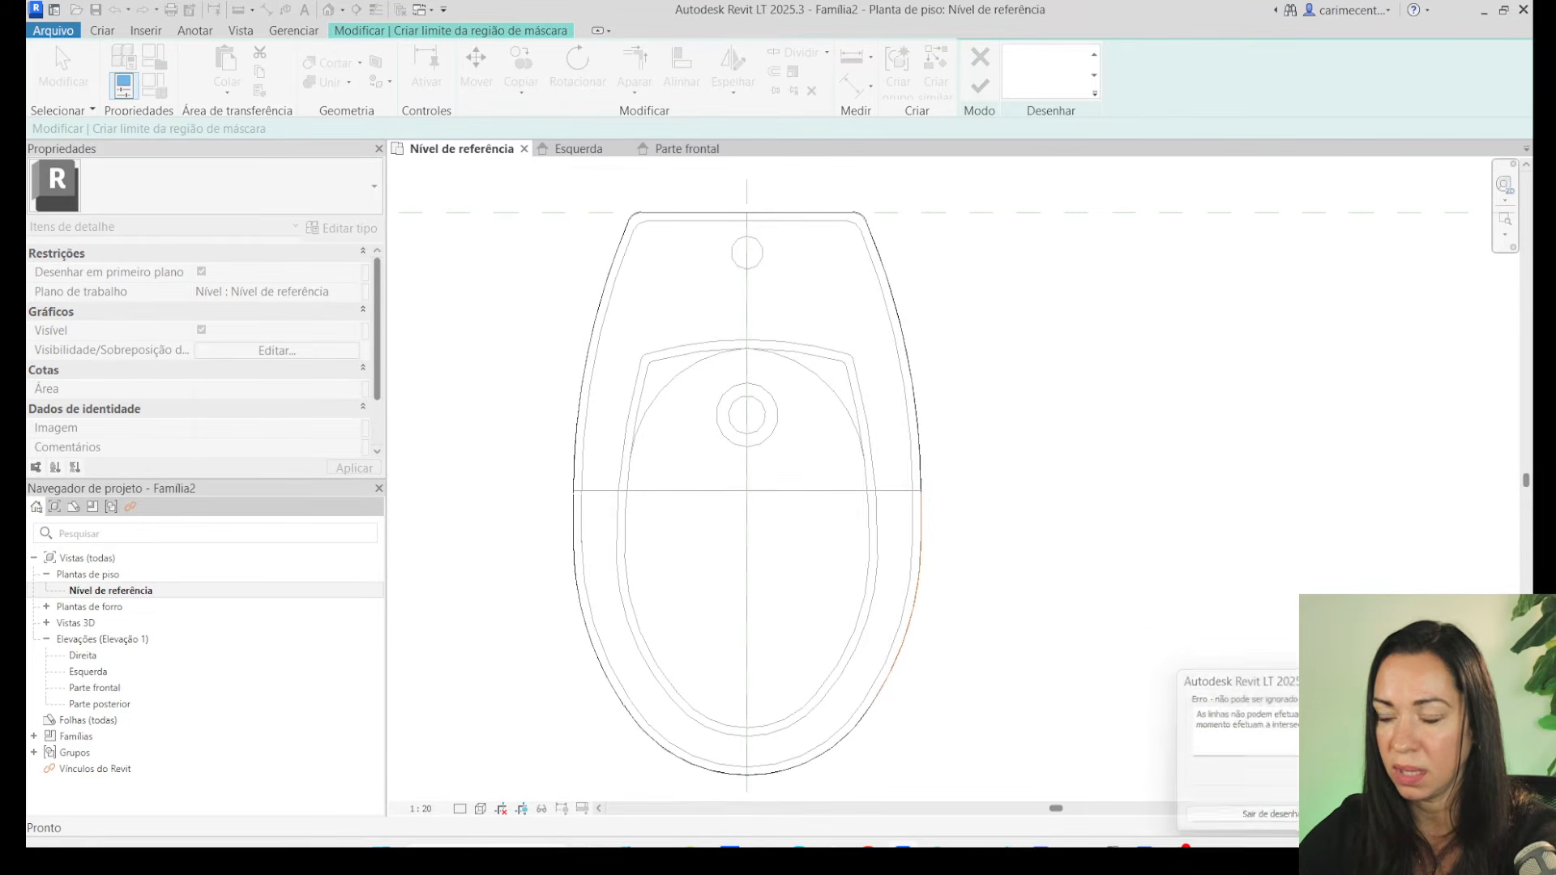
left_click(1280, 815)
scroll(1038, 484, "up", 3)
left_click(847, 465)
scroll(834, 514, "up", 3)
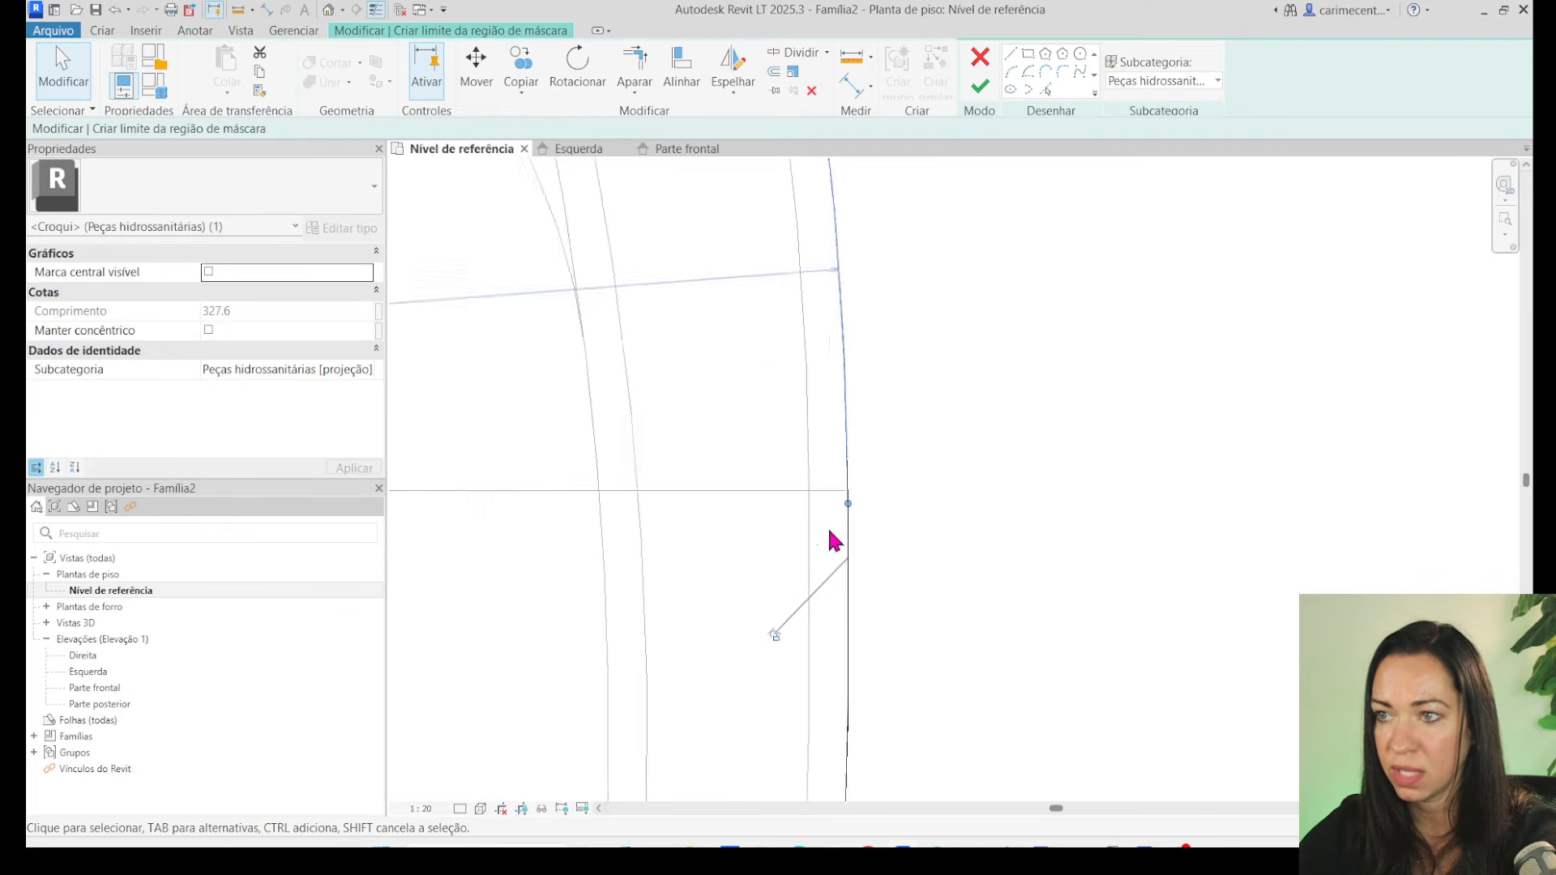
mouse_move(854, 482)
left_mouse_down()
mouse_move(852, 424)
mouse_move(852, 482)
left_mouse_up()
scroll(932, 462, "down", 5)
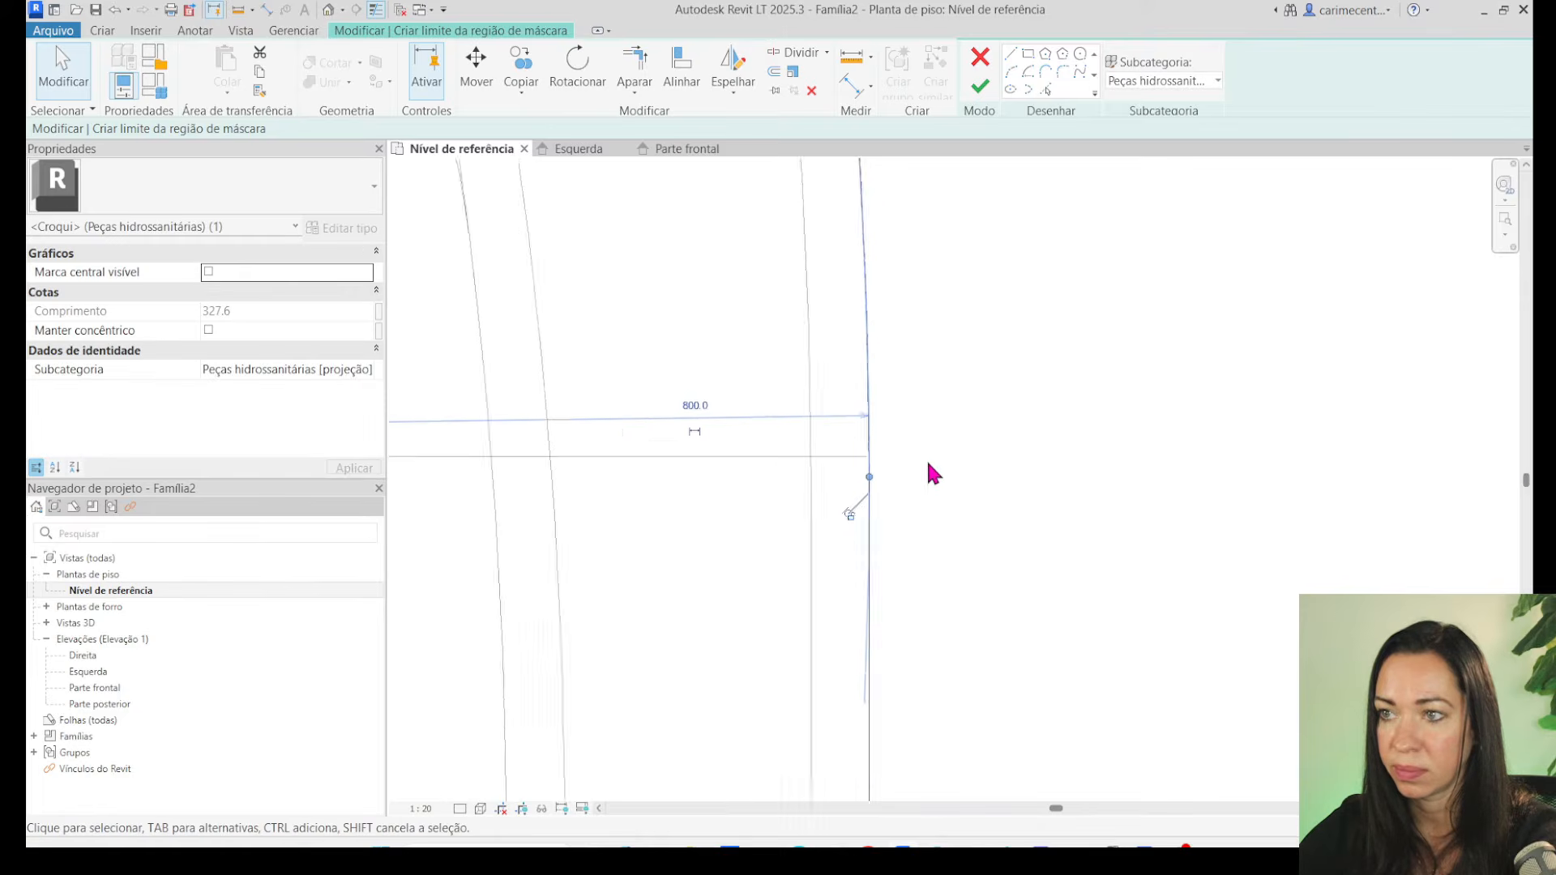
Retry finishing the region, then adjust the line end where the straight right segment meets the front-right curve.
left_click(980, 87)
left_click(1439, 816)
left_click(898, 617)
scroll(886, 637, "up", 3)
scroll(881, 645, "up", 3)
mouse_move(886, 625)
left_mouse_down()
mouse_move(910, 614)
mouse_move(888, 624)
left_mouse_up()
scroll(906, 661, "down", 5)
left_click(962, 324)
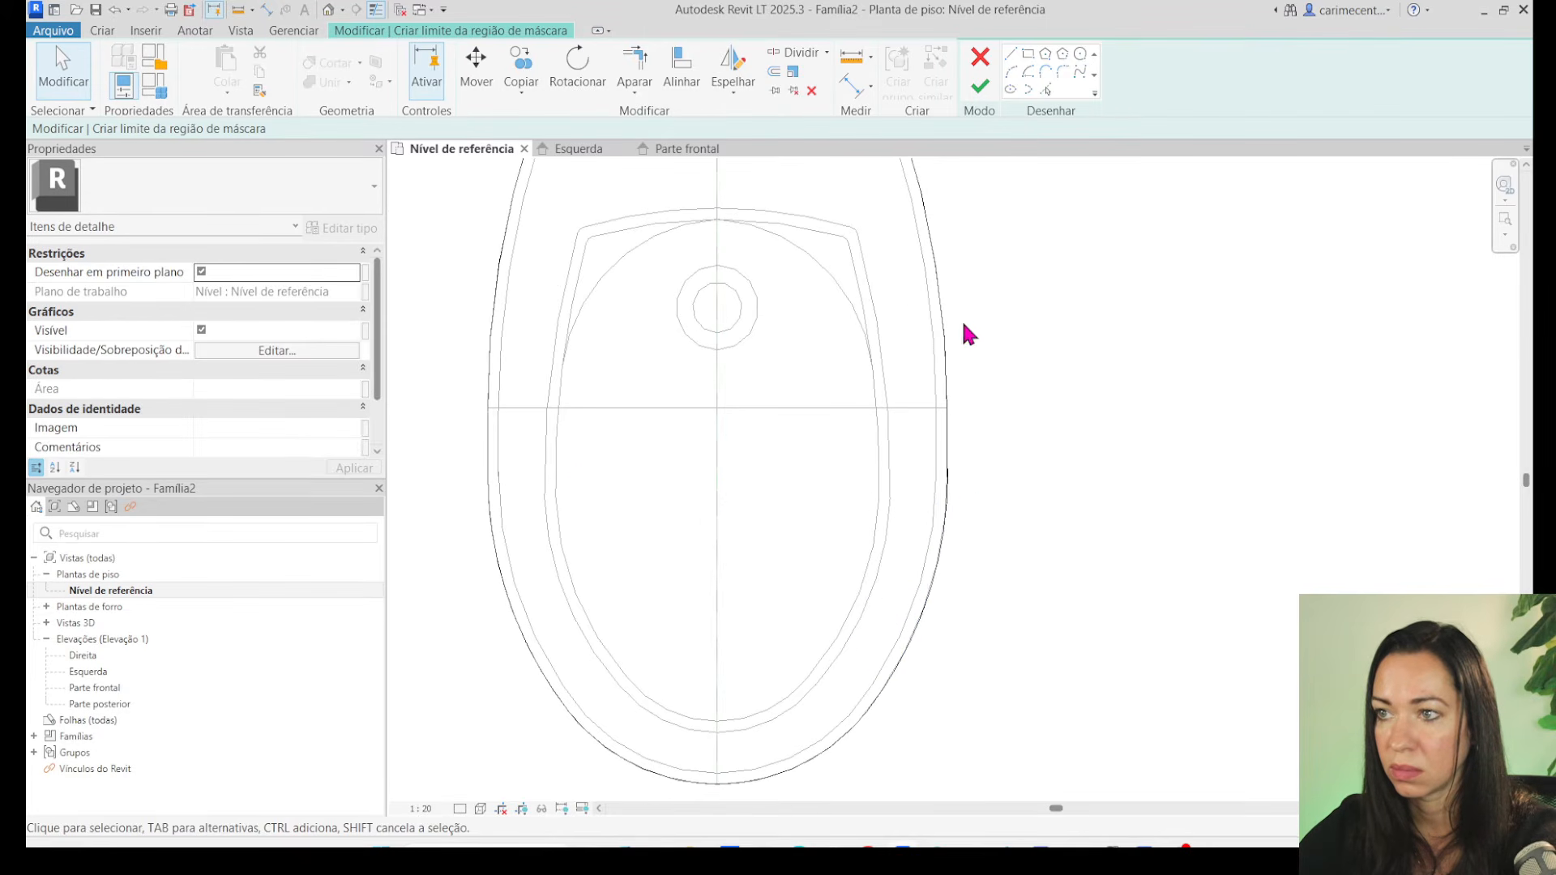
Join the right-side boundary lines with Trim/Extend to Corner and finish the masking region.
left_click(982, 87)
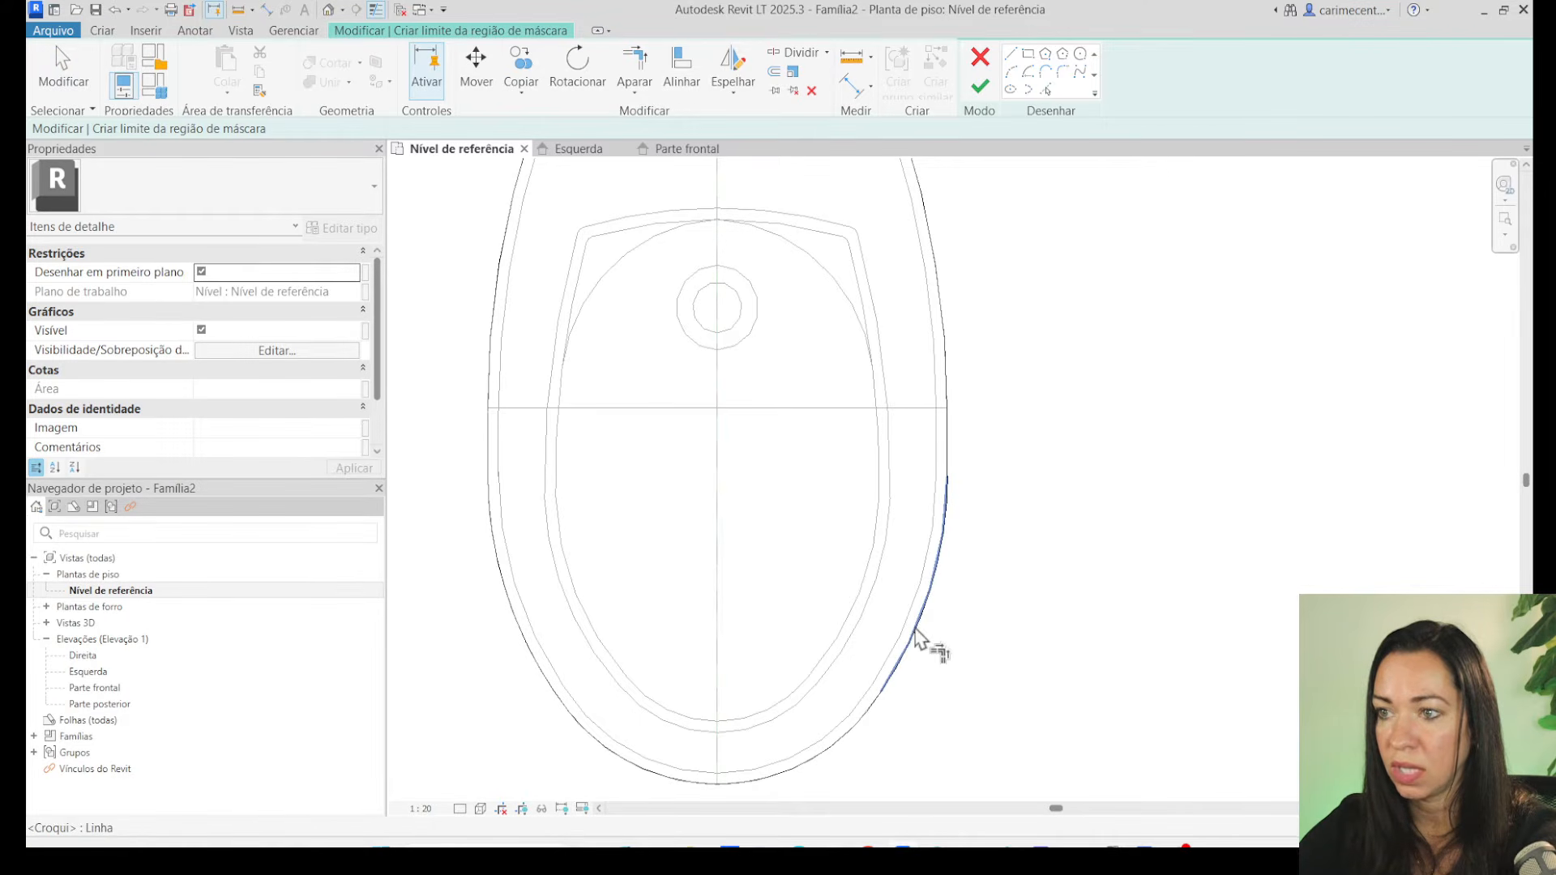
key("t")
key("r")
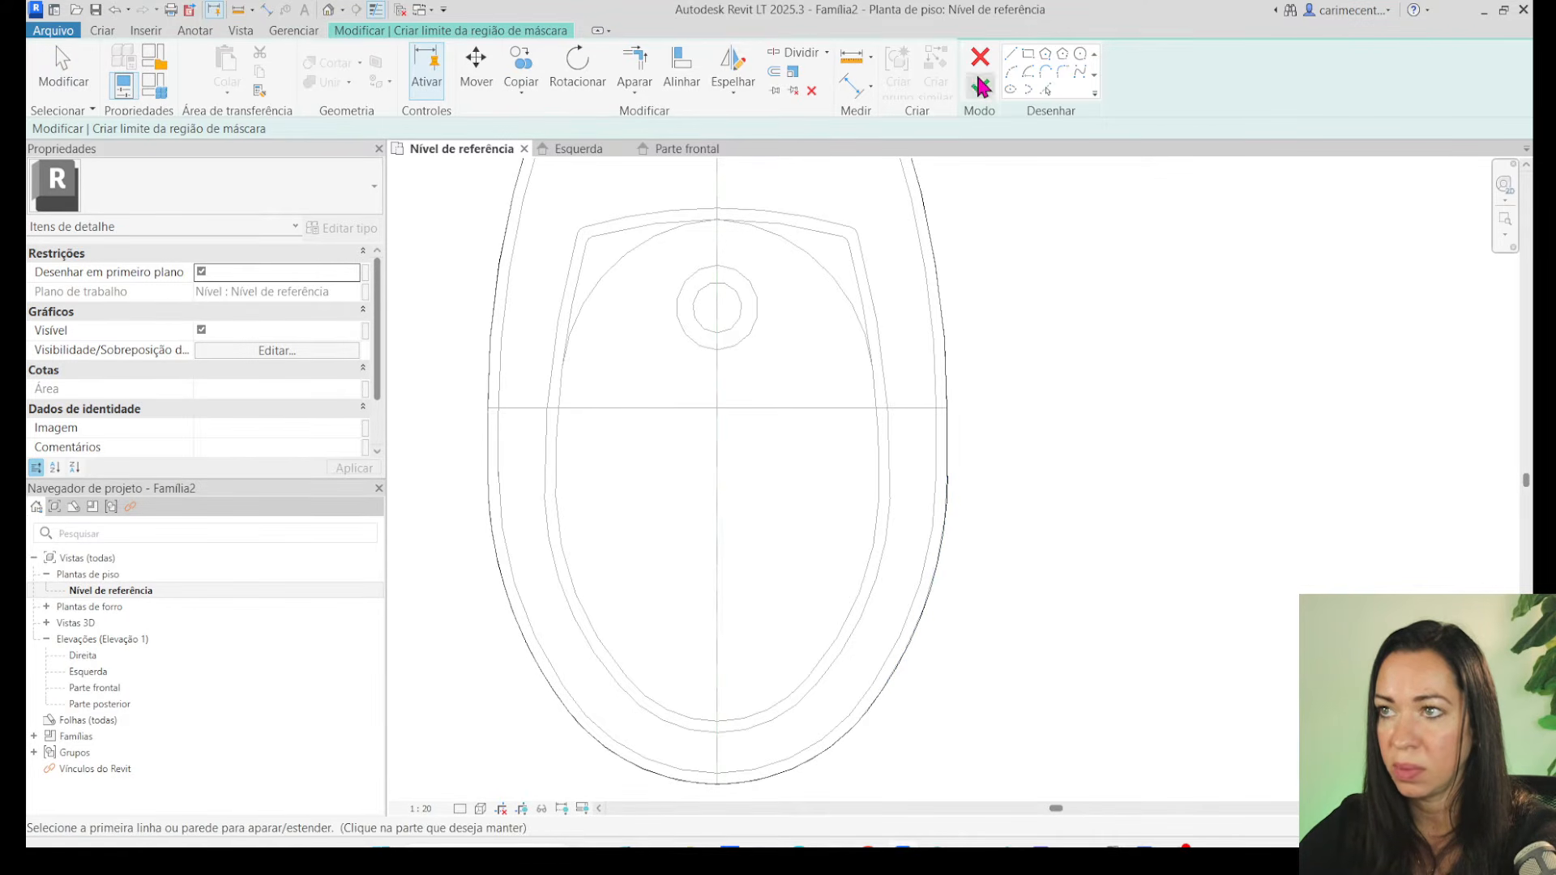
left_click(982, 86)
left_click(1083, 496)
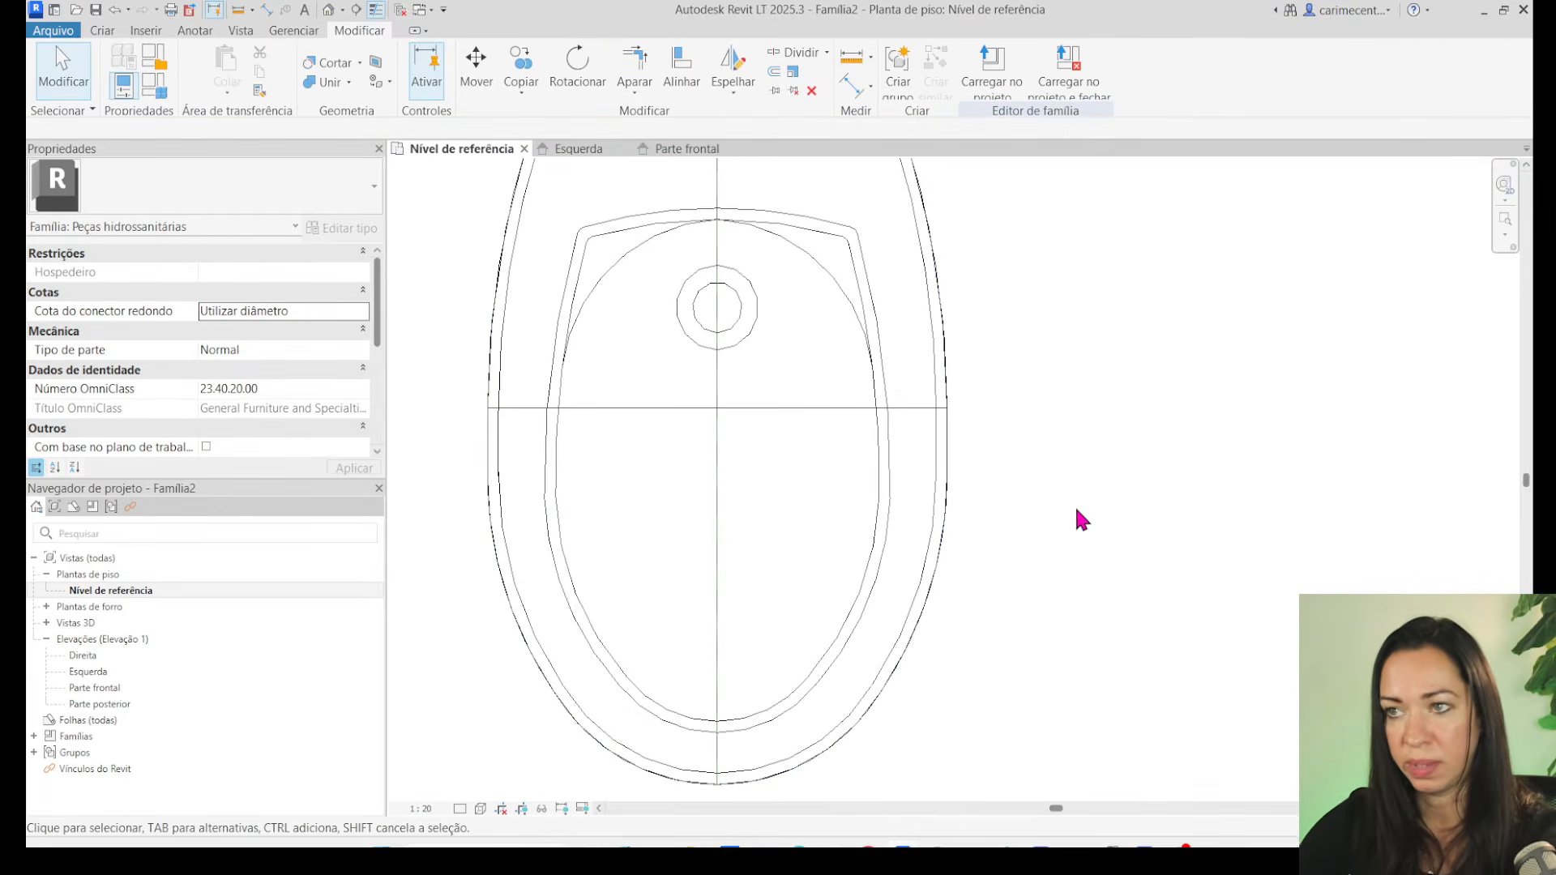
Check the masking region's outline and coverage in an opaque visual style, then restore the floor plan to Estrutura de arame.
scroll(1083, 496, "down", 3)
middle_click_drag(1058, 554, 969, 547)
left_click(900, 332)
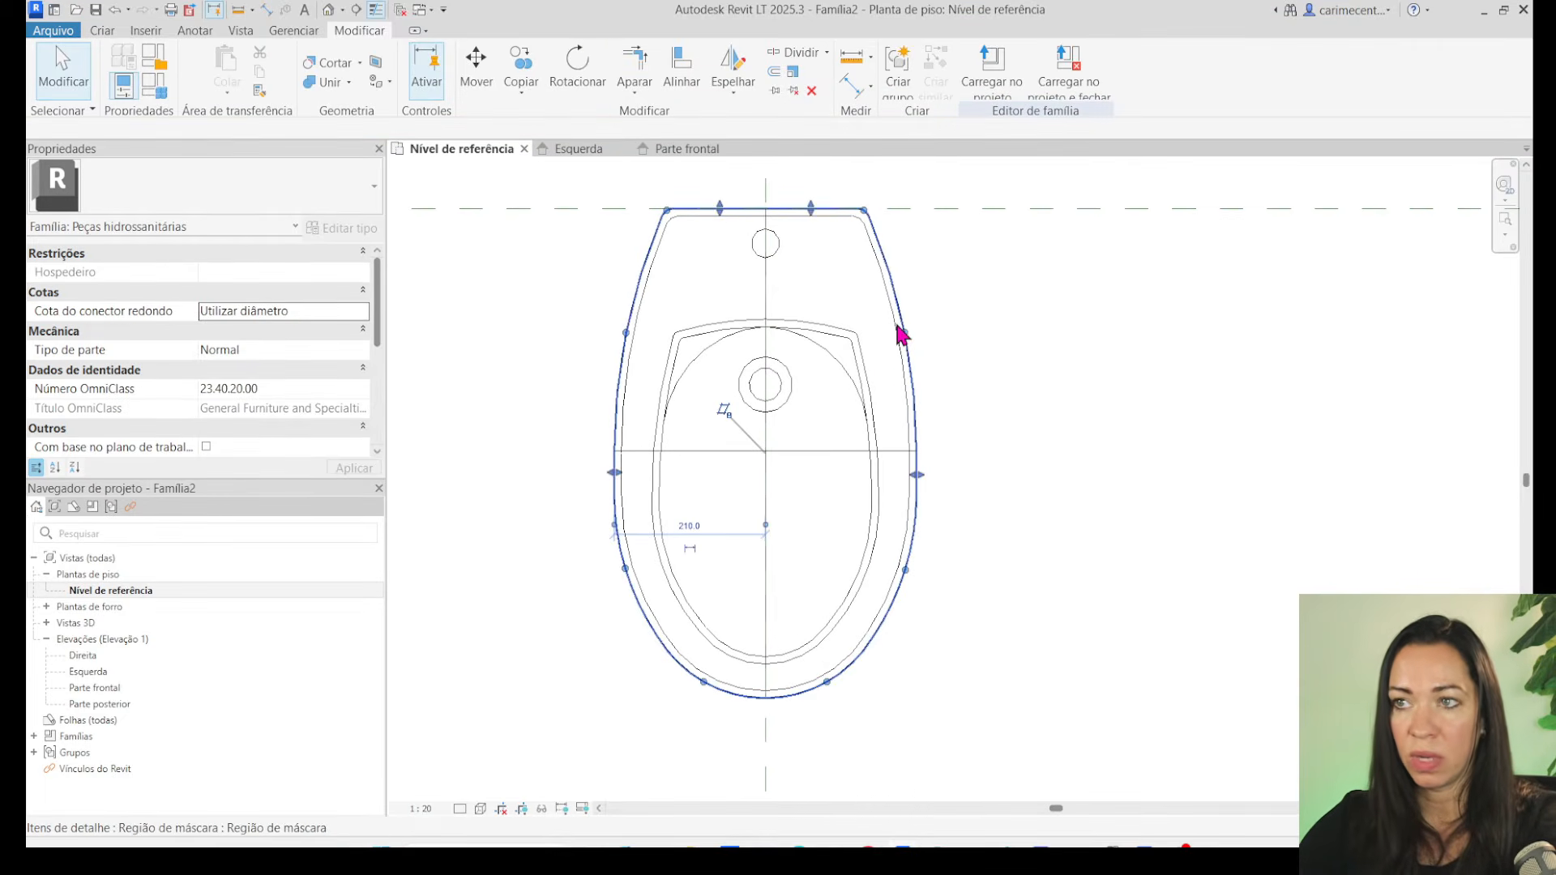
left_click(999, 415)
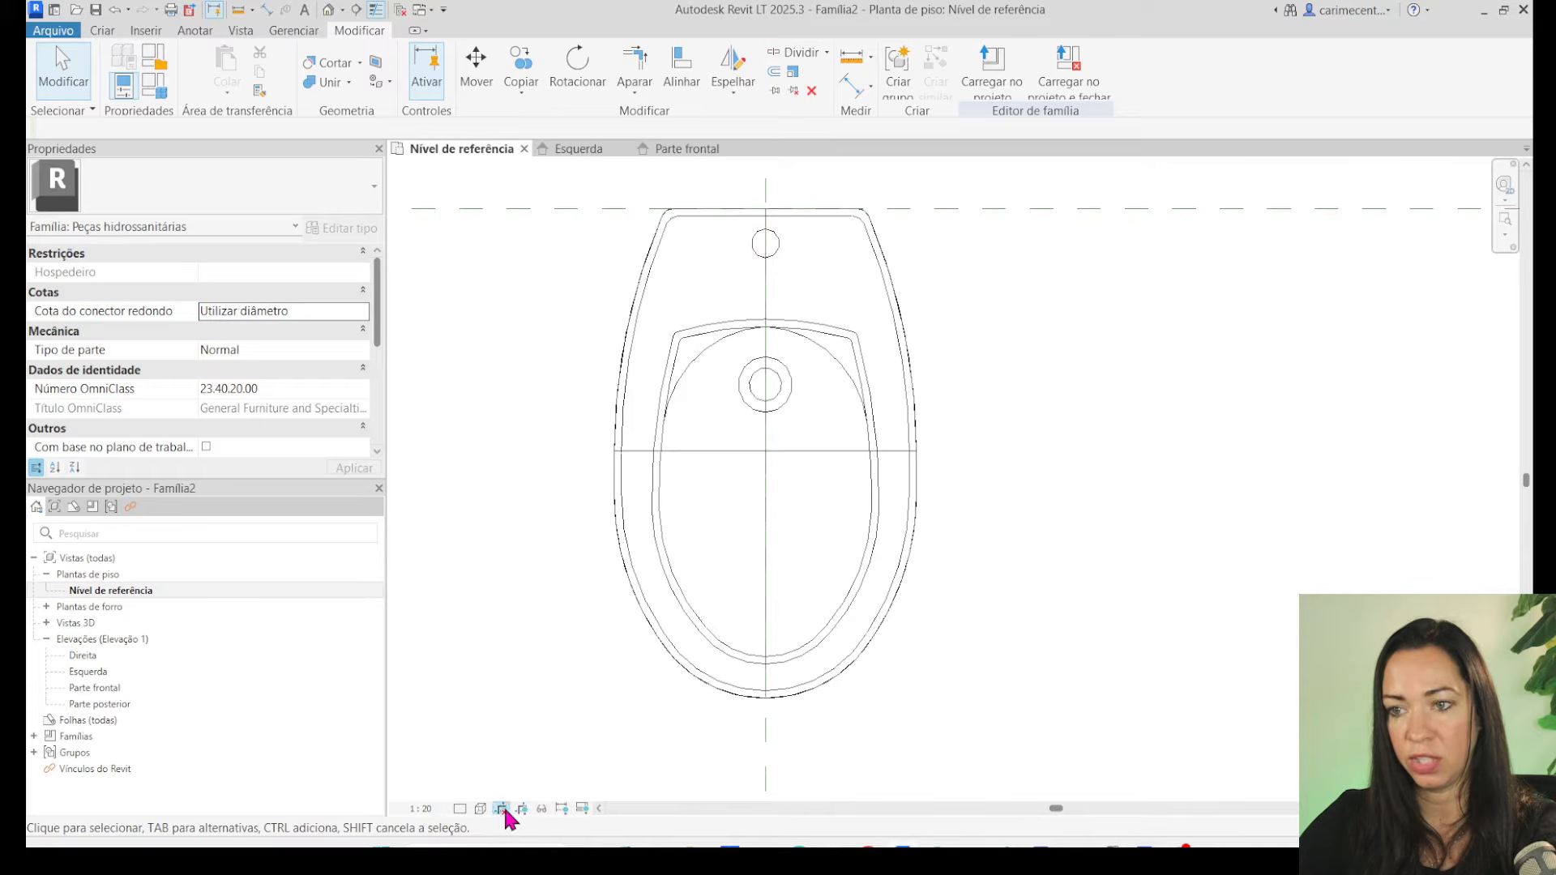
left_click(482, 809)
left_click(506, 741)
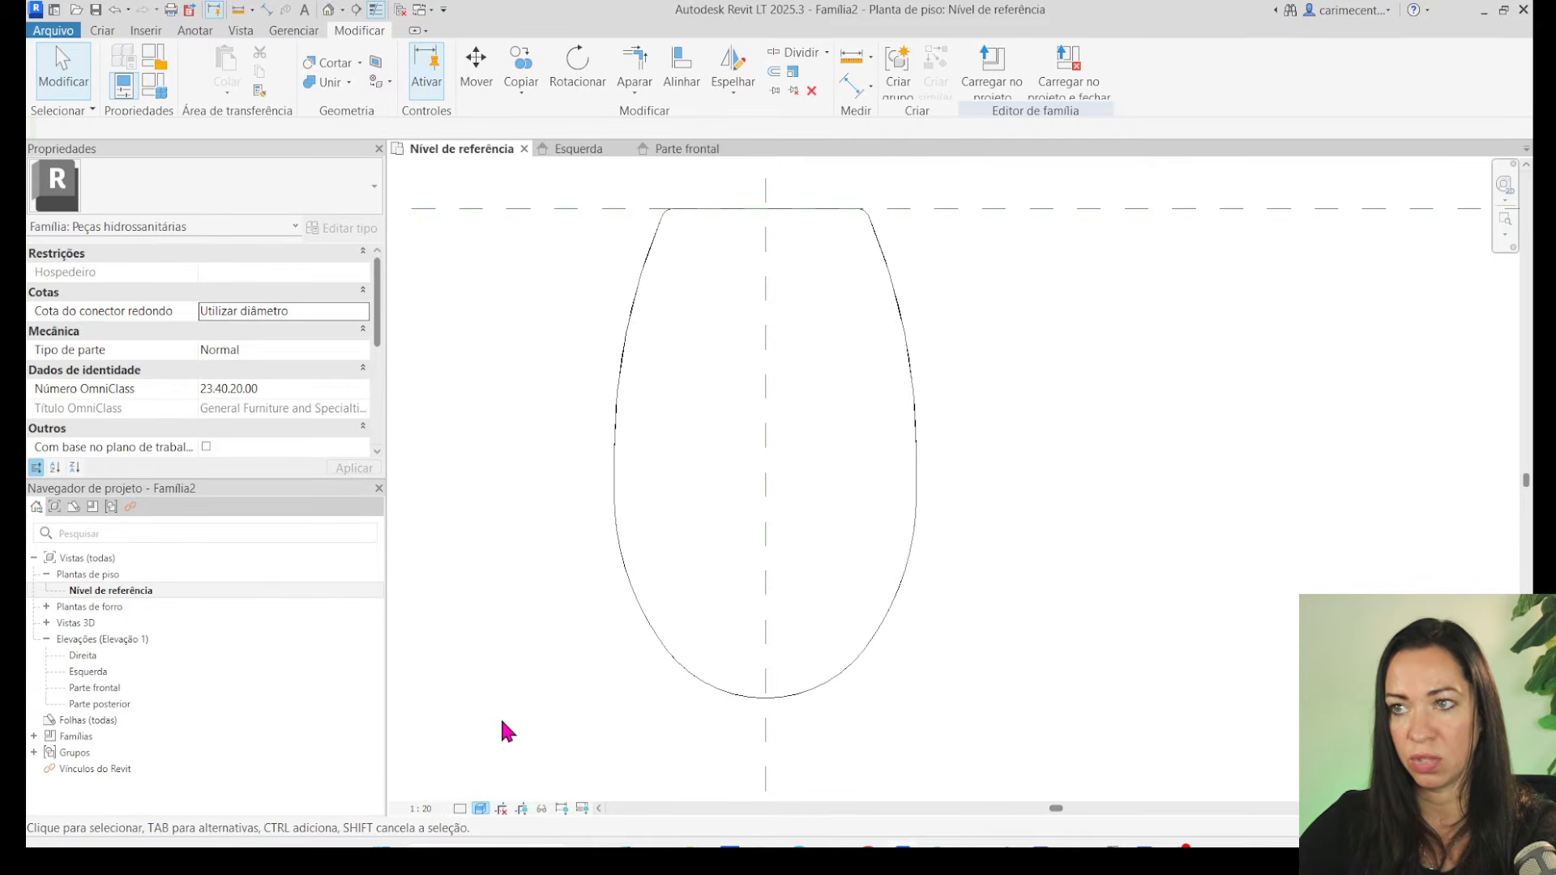
left_click(641, 265)
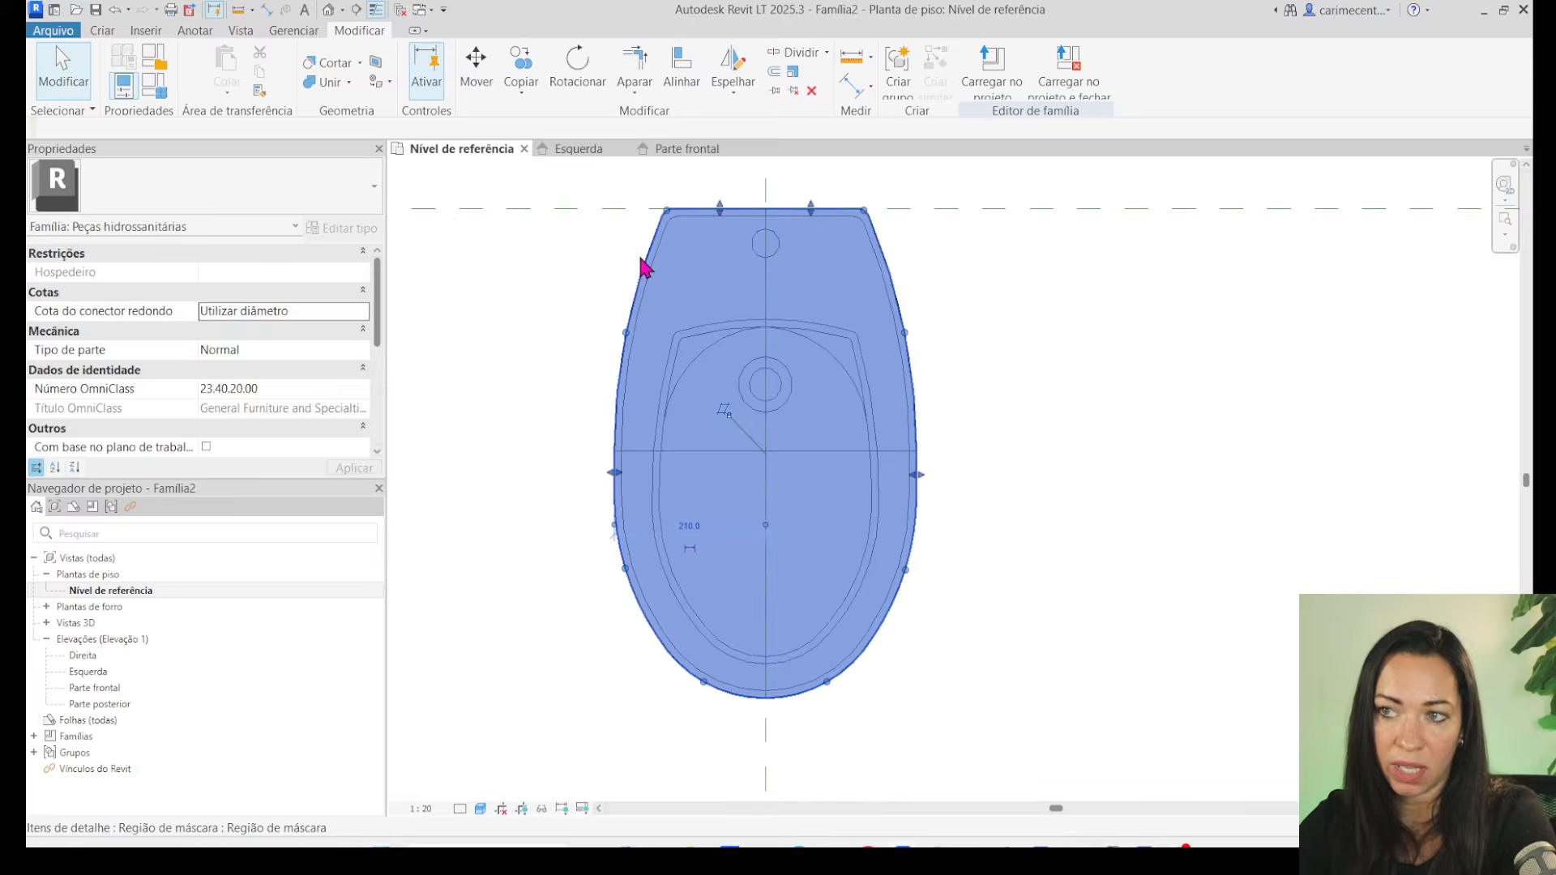
left_click(1132, 308)
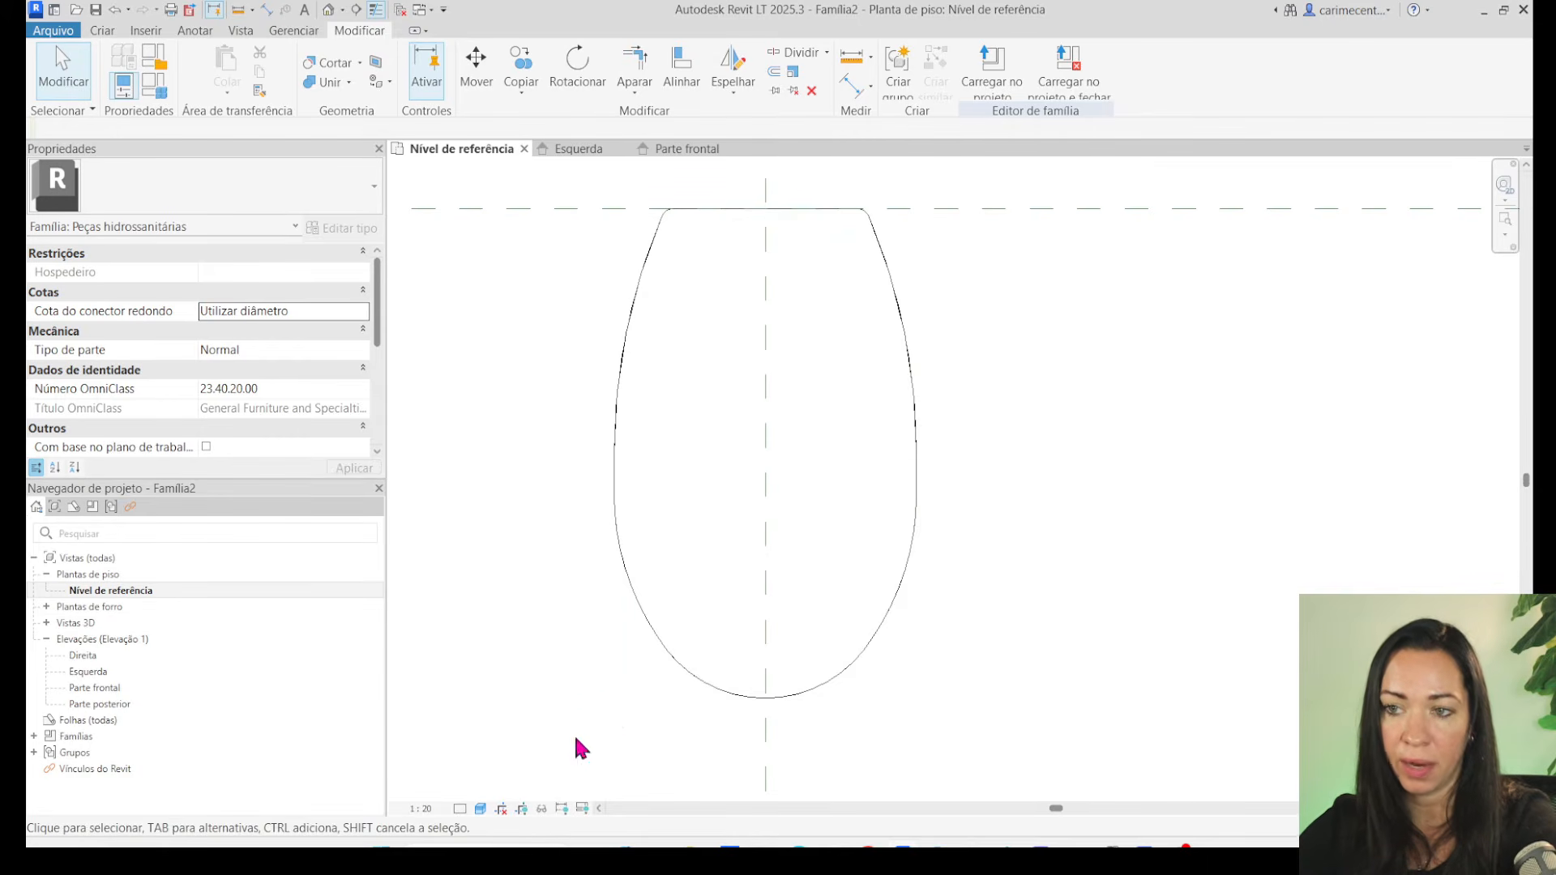
left_click(481, 808)
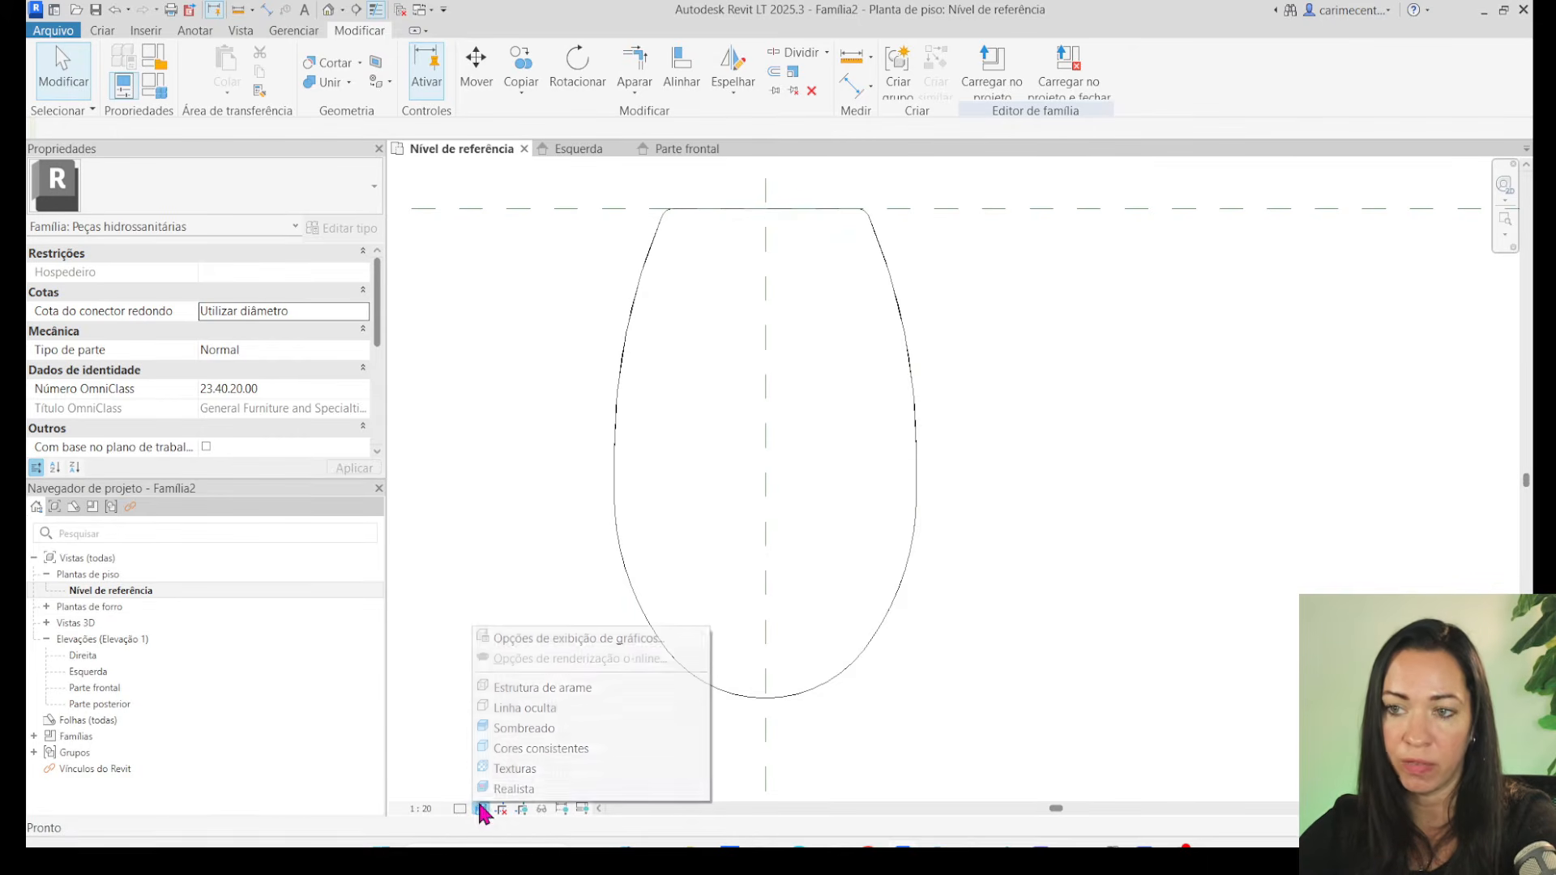
left_click(523, 686)
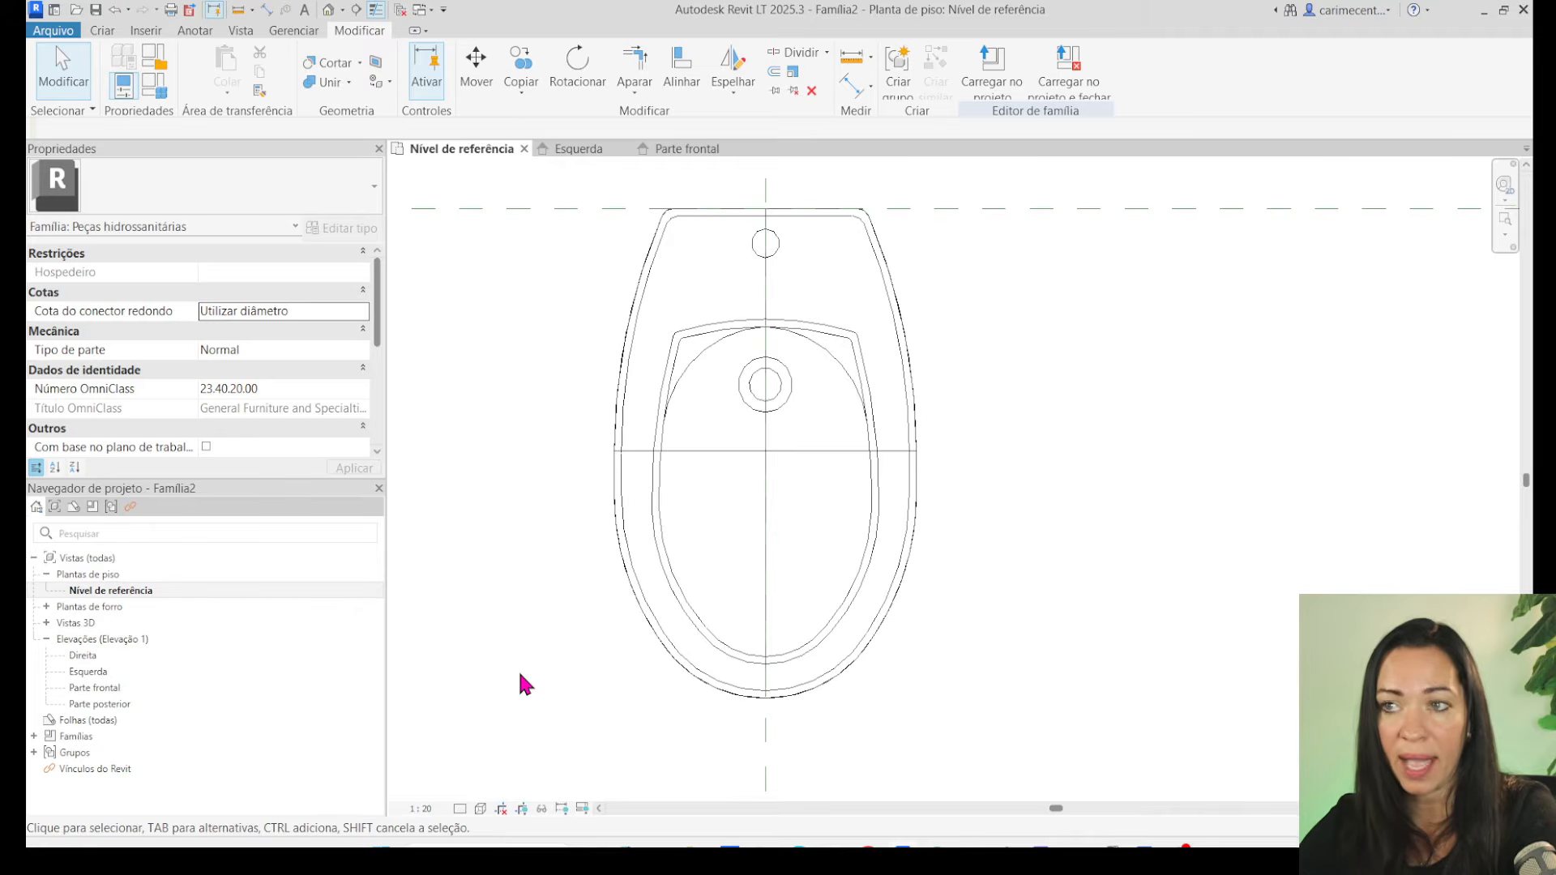
Create a new object style subcategory named Linha cinza under Peças hidrossanitárias.
middle_click_drag(519, 675, 512, 671)
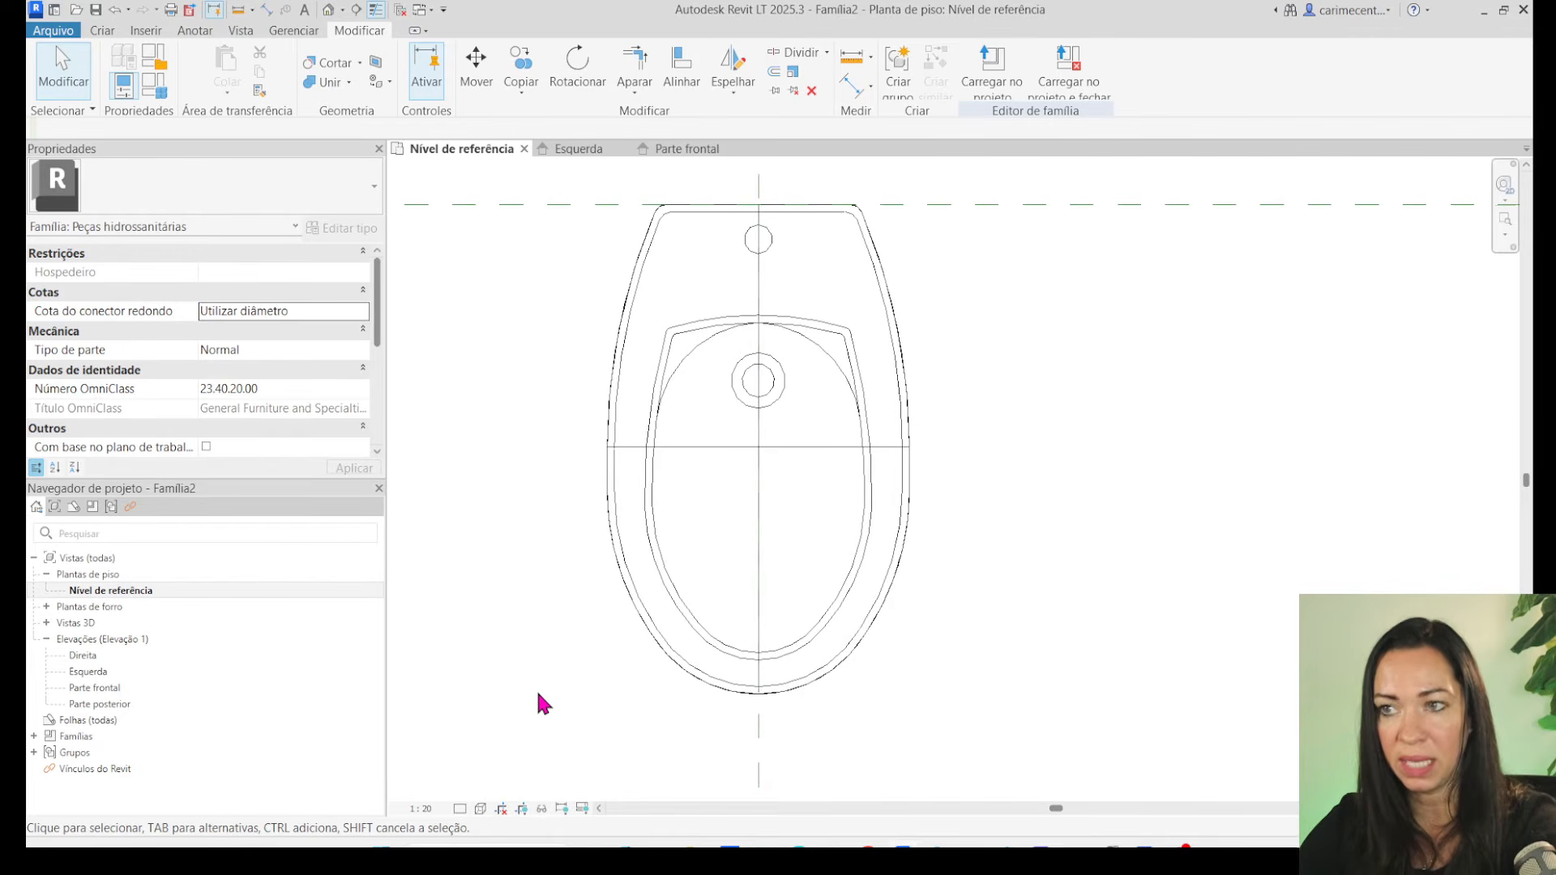
key("v")
key("g")
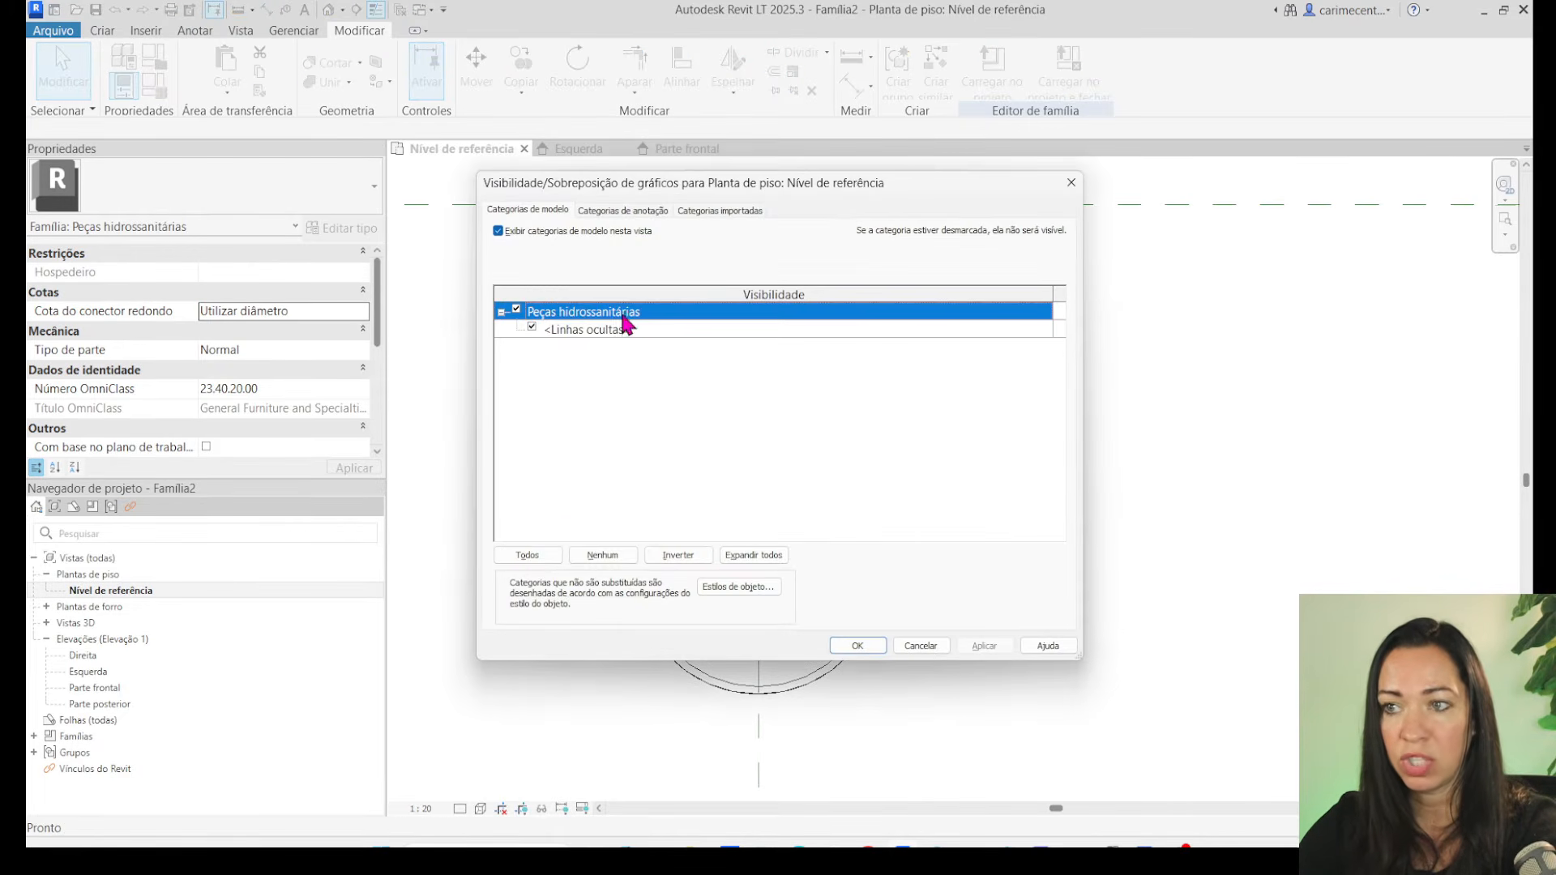
left_click(754, 591)
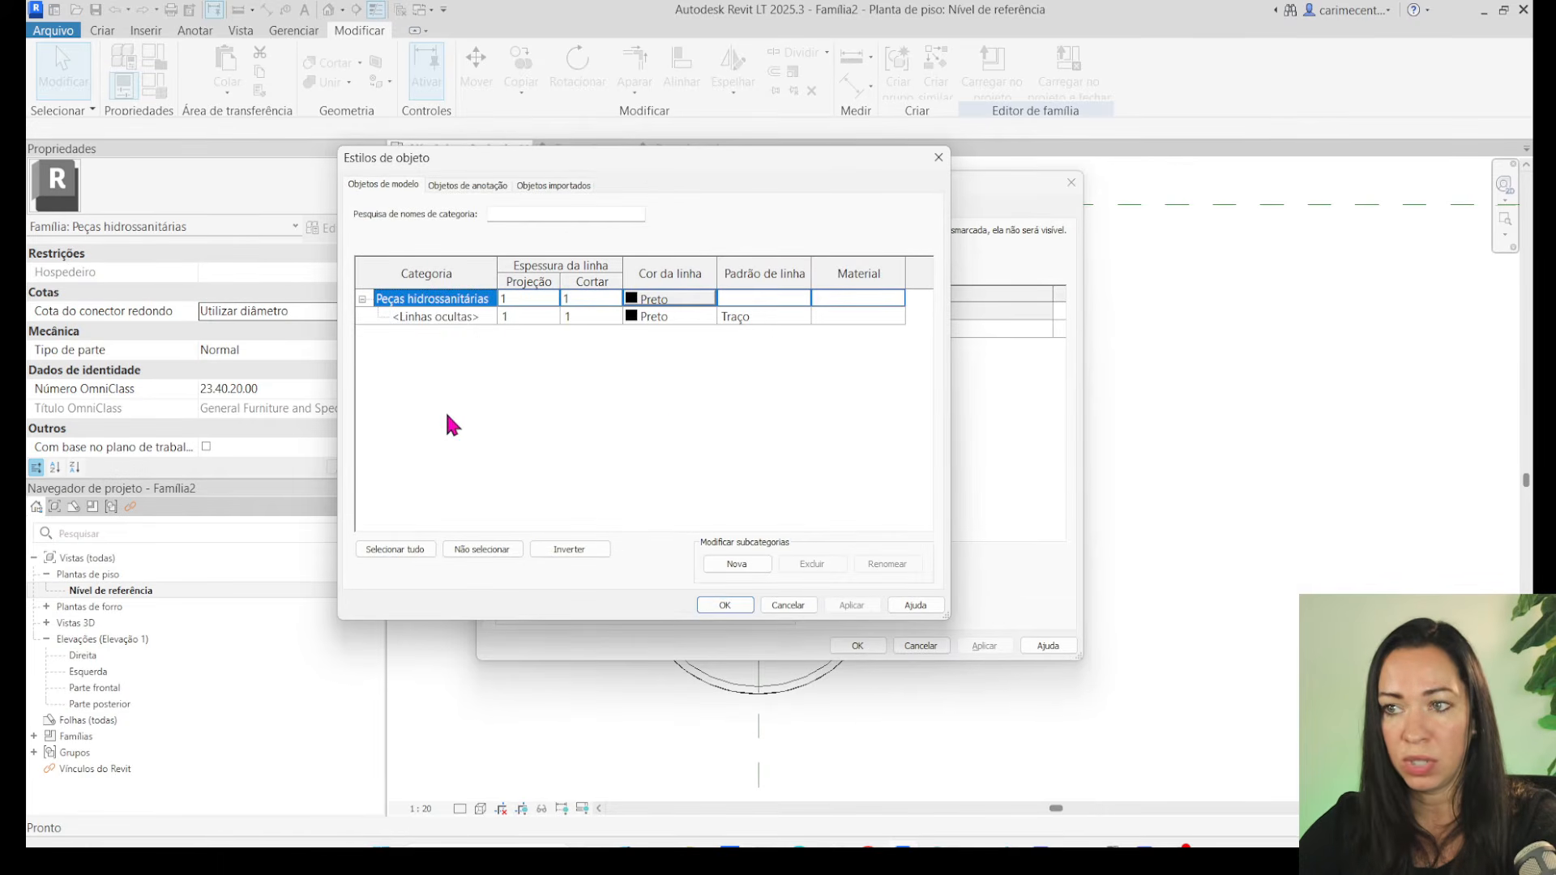
left_click(732, 563)
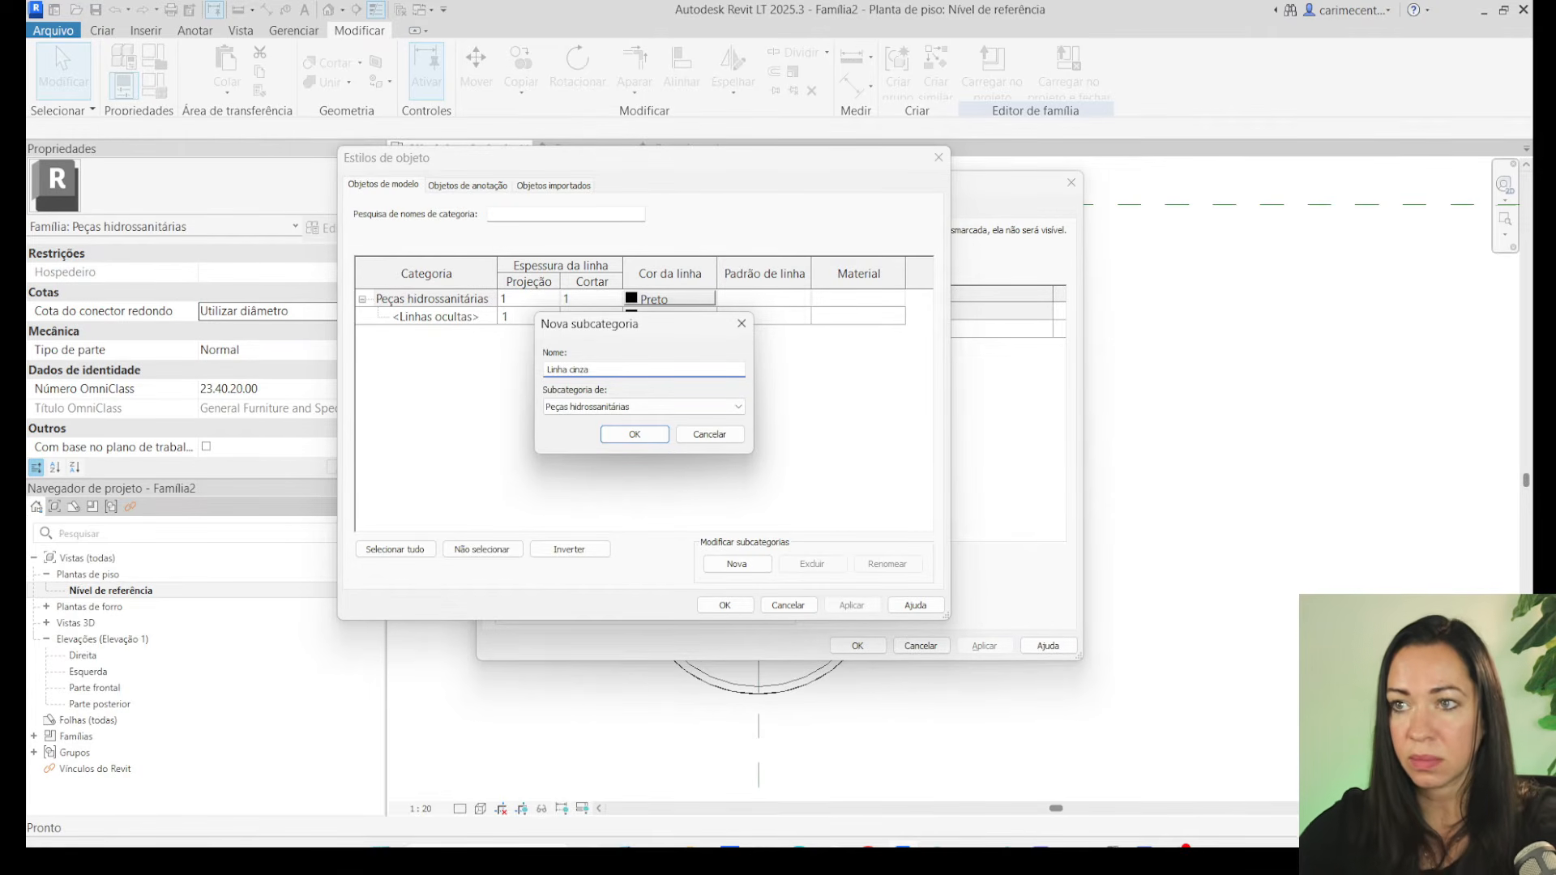
left_click(616, 433)
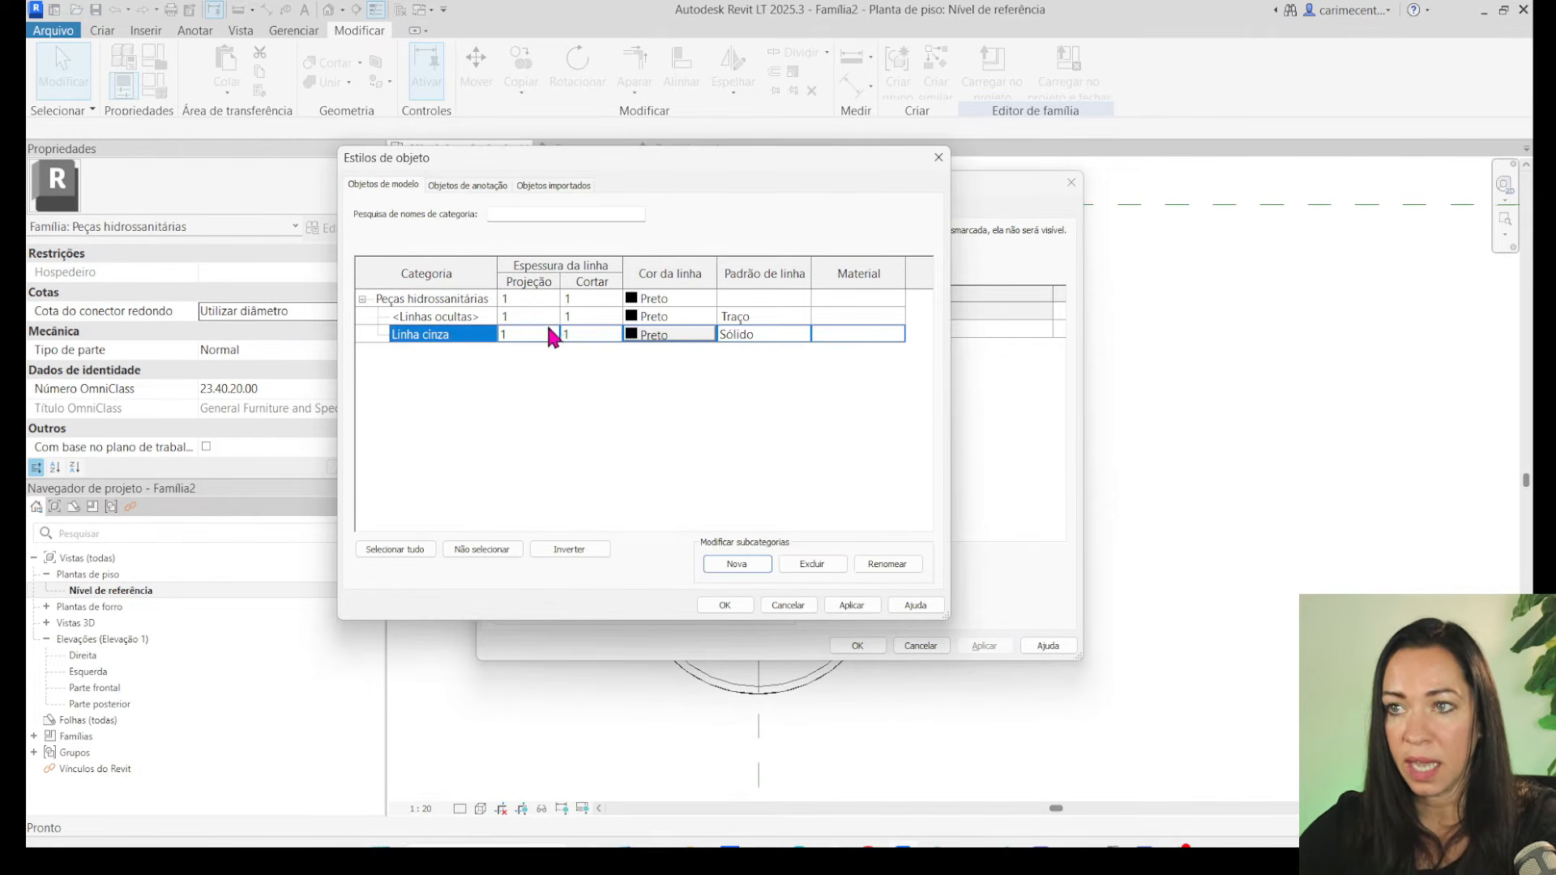
Set the Linha cinza line colour to gray RGB 192-192-192 and apply the object styles and visibility settings.
left_click(679, 337)
left_click(575, 362)
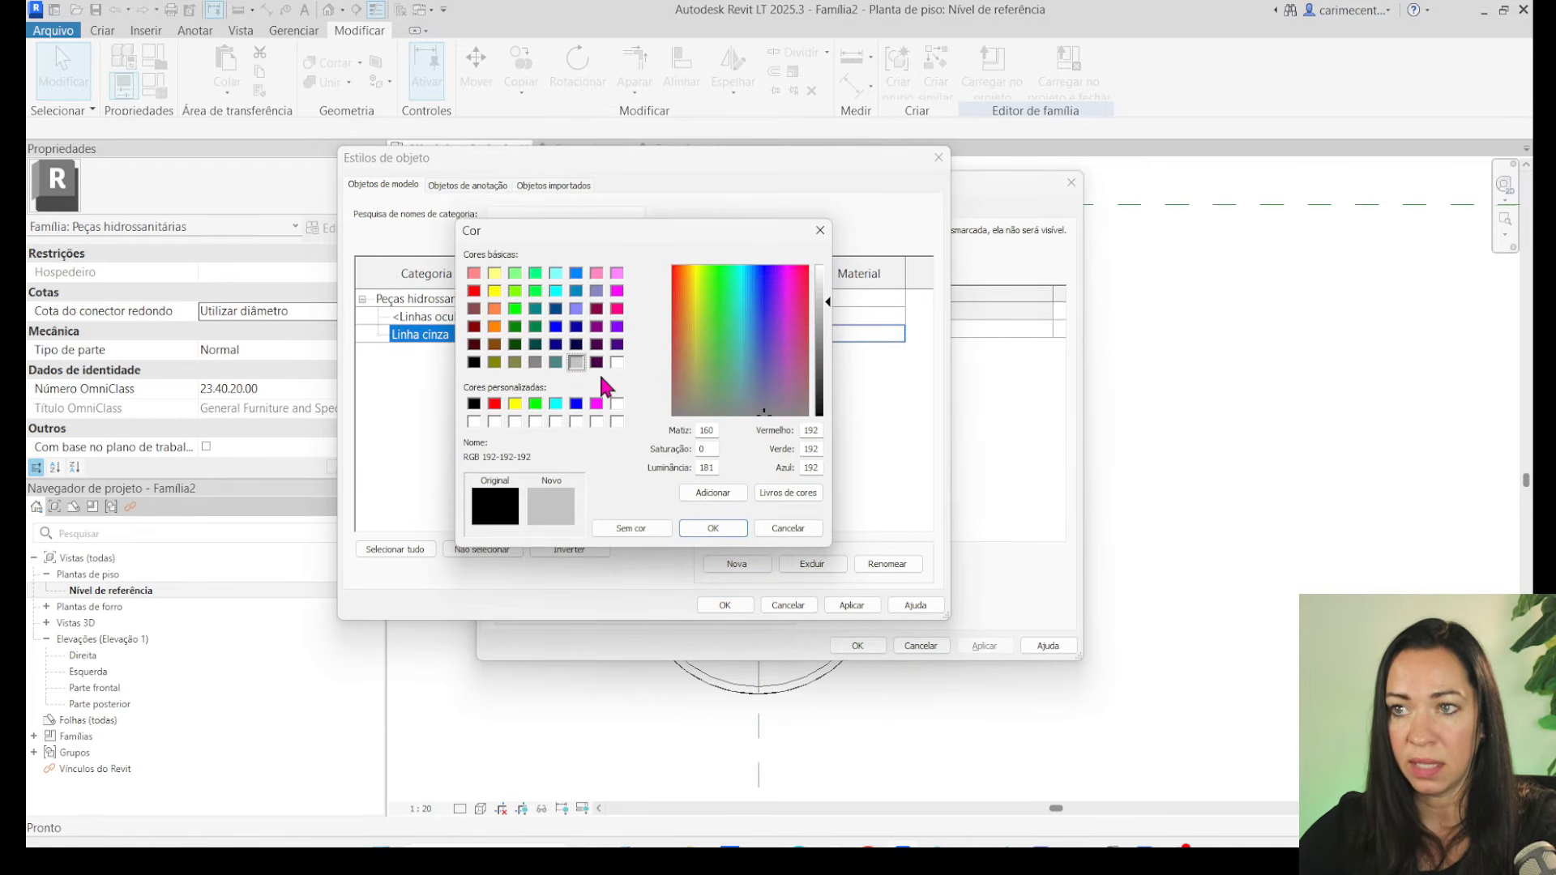
left_click(713, 528)
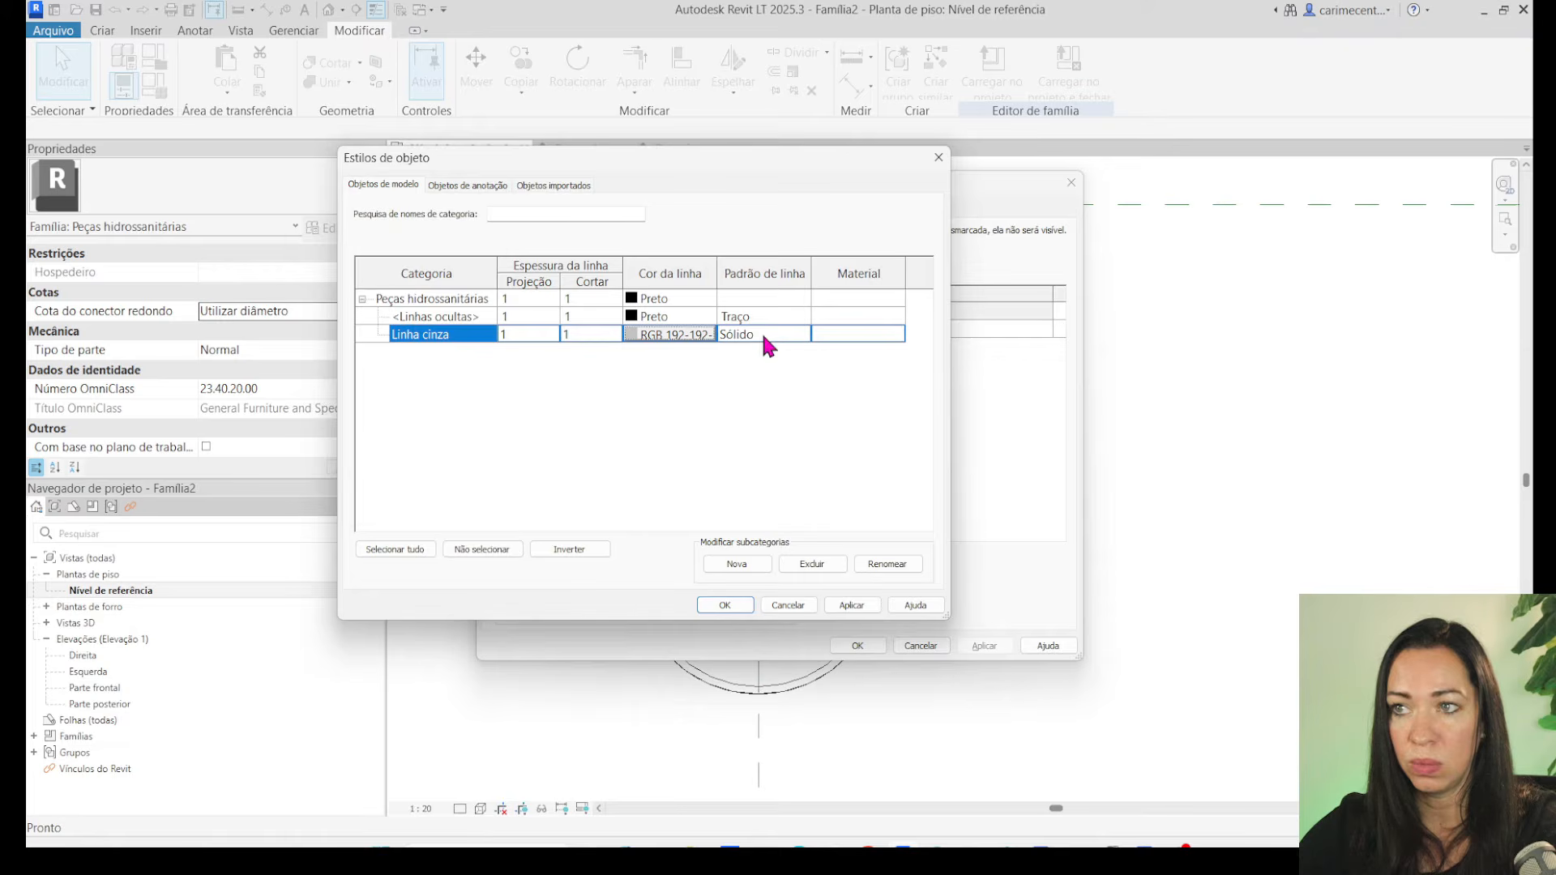
left_click(725, 606)
left_click(859, 643)
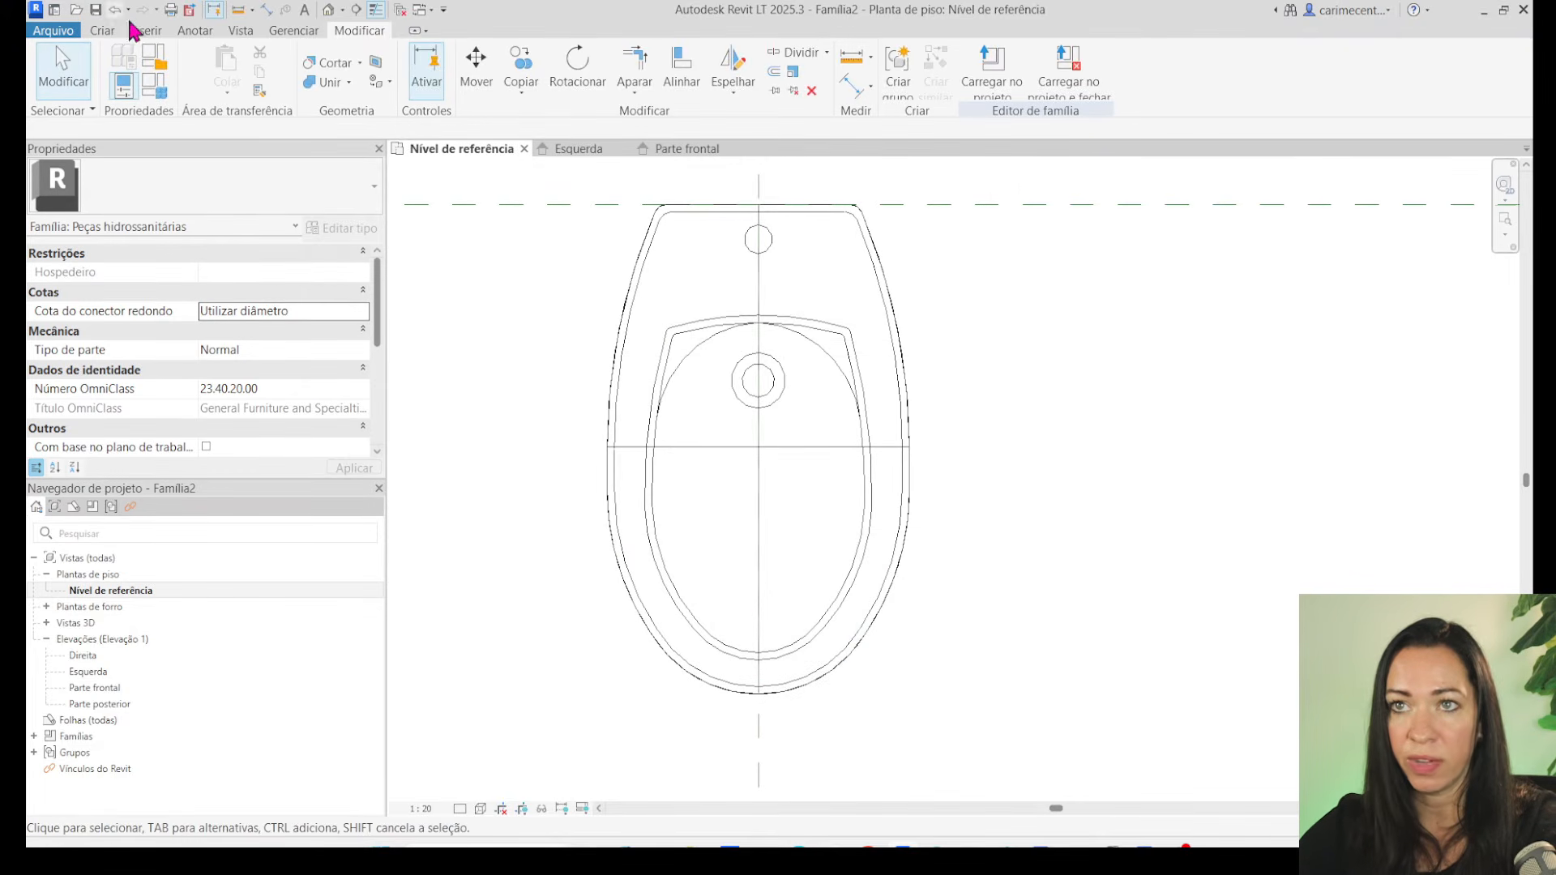
Trace the toilet's inner rim contour from the imported plan with symbolic lines in the Linha cinza [projeção] subcategory, using Pick Lines.
left_click(195, 31)
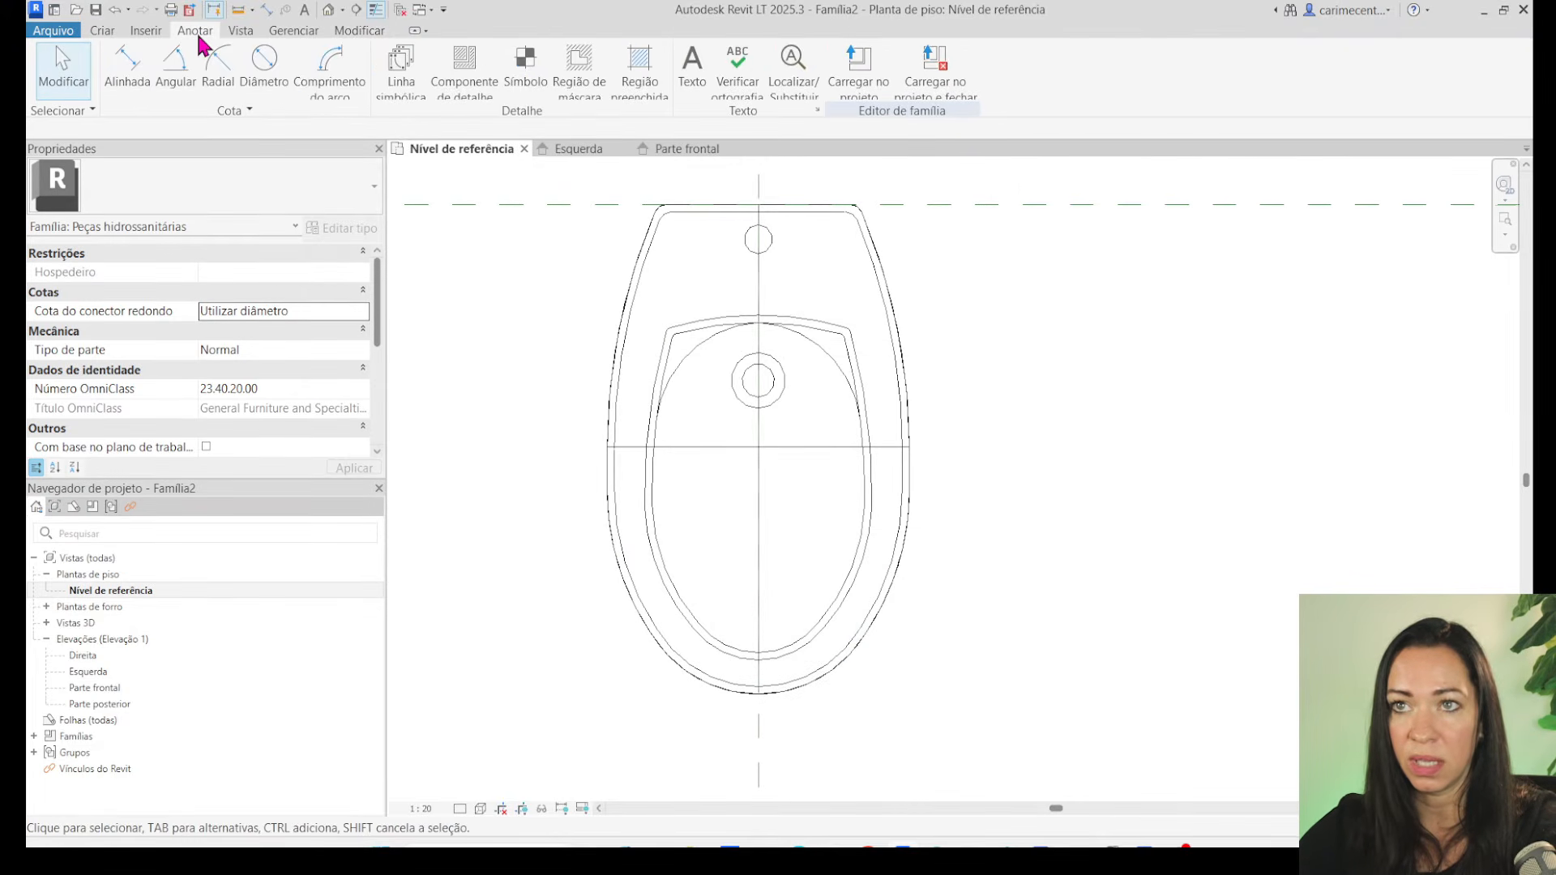
left_click(396, 75)
left_click(1125, 81)
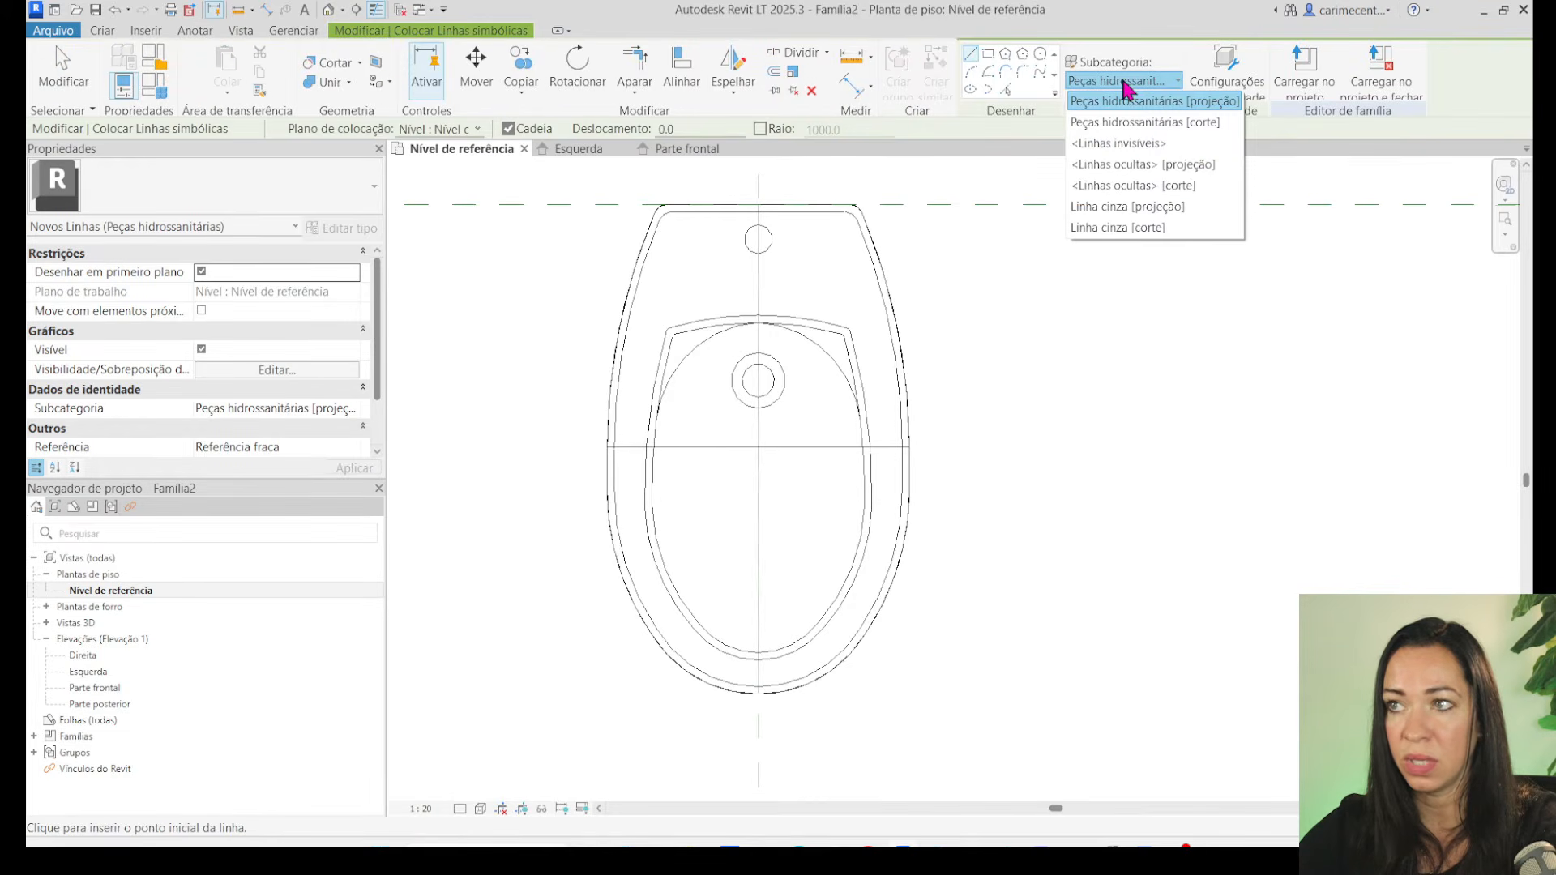
left_click(1126, 207)
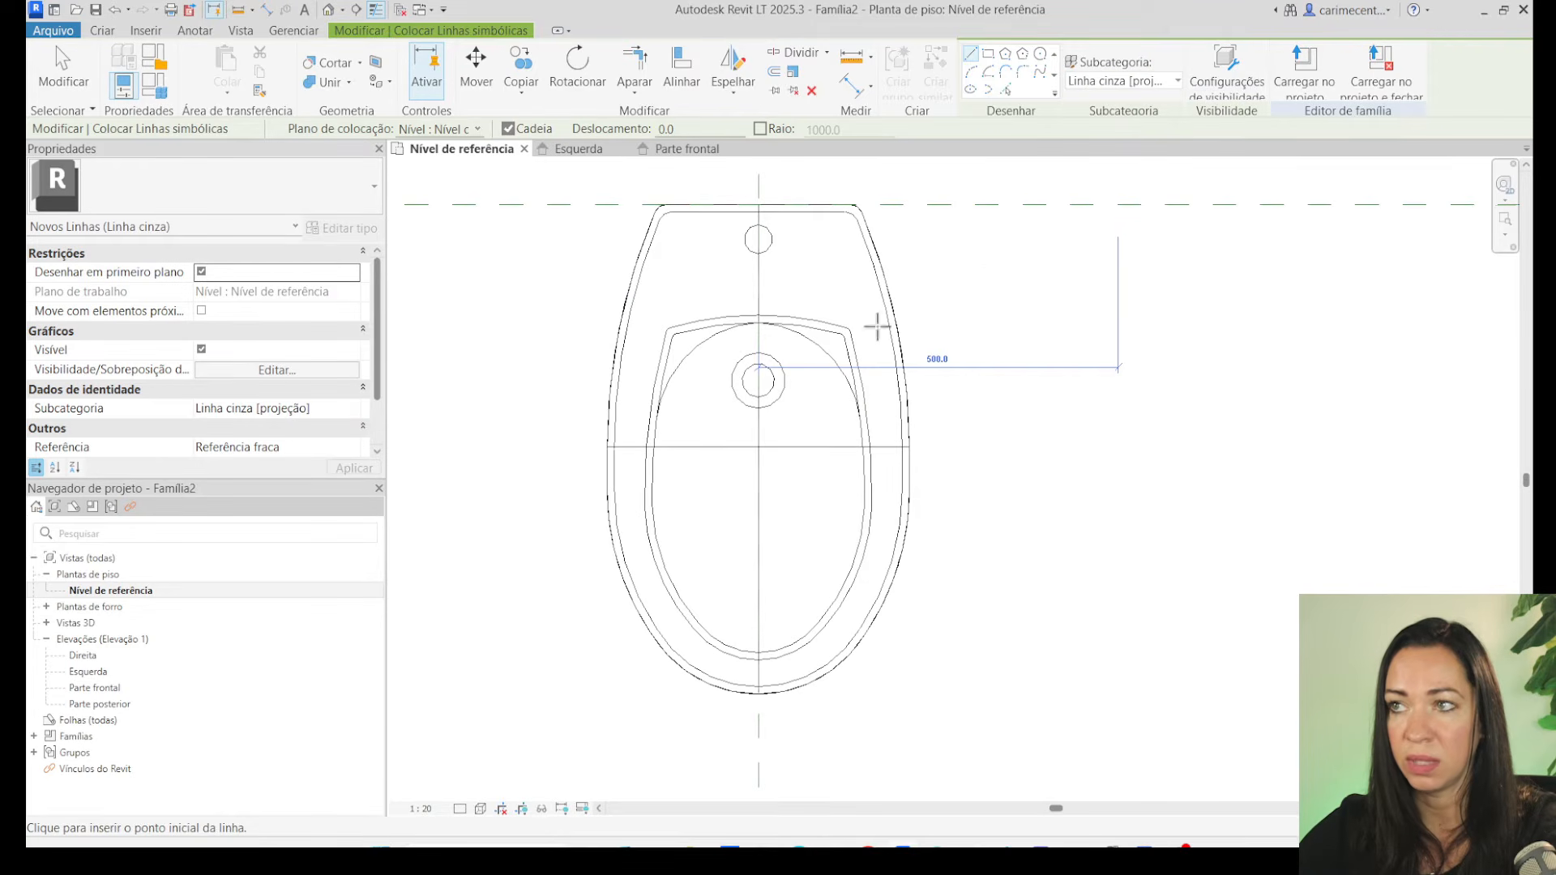
left_click(1004, 89)
scroll(645, 293, "up", 1)
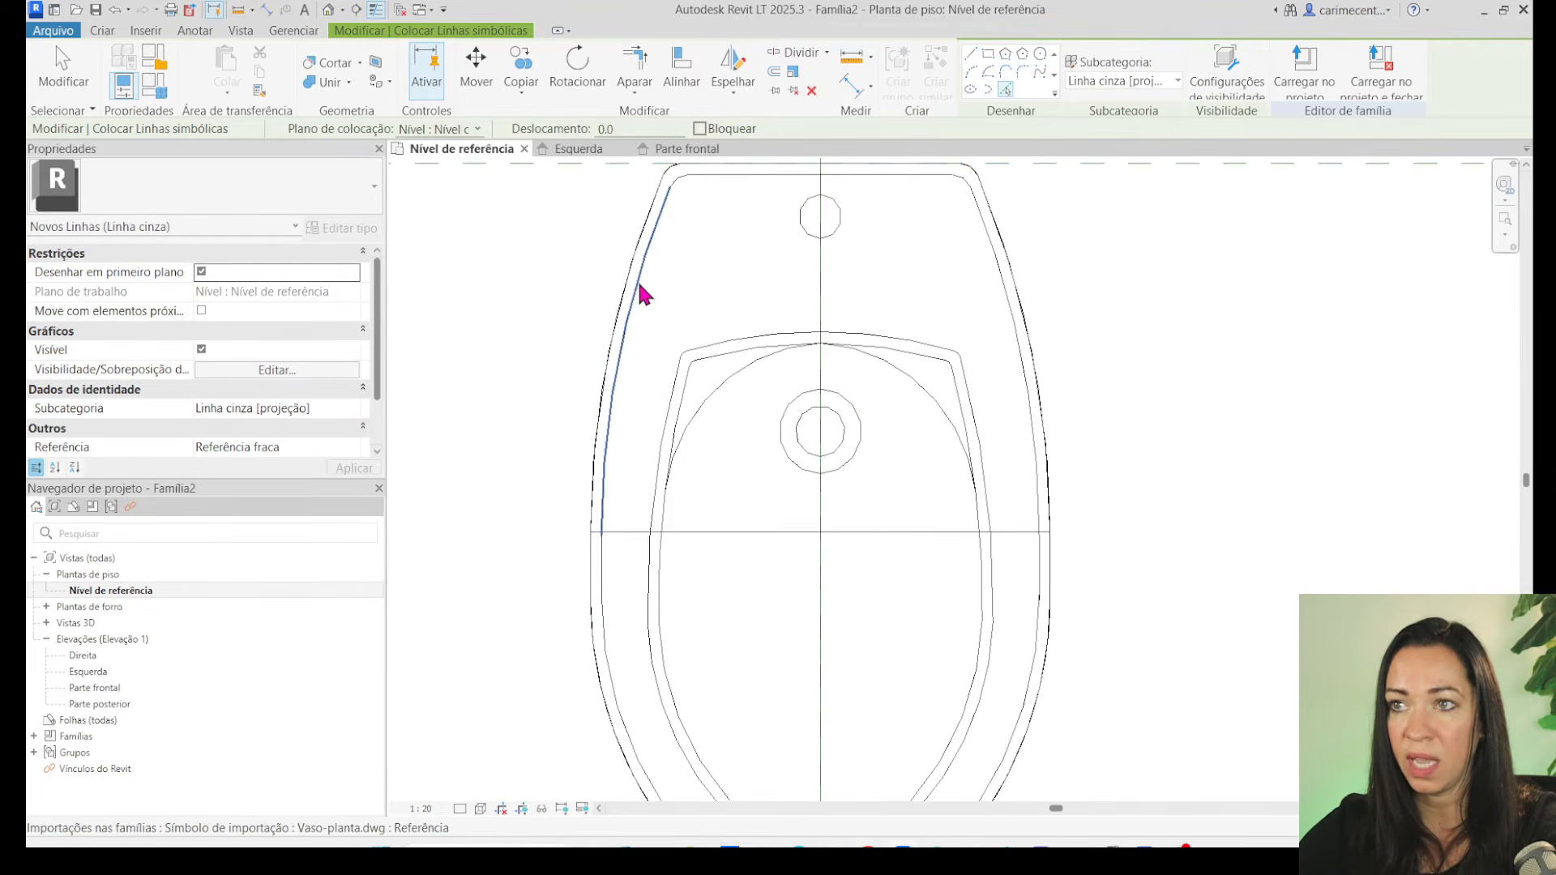
scroll(696, 203, "up", 4)
scroll(631, 183, "up", 1)
left_click(631, 181)
left_click(707, 175)
left_click(1039, 171)
scroll(1050, 249, "down", 3)
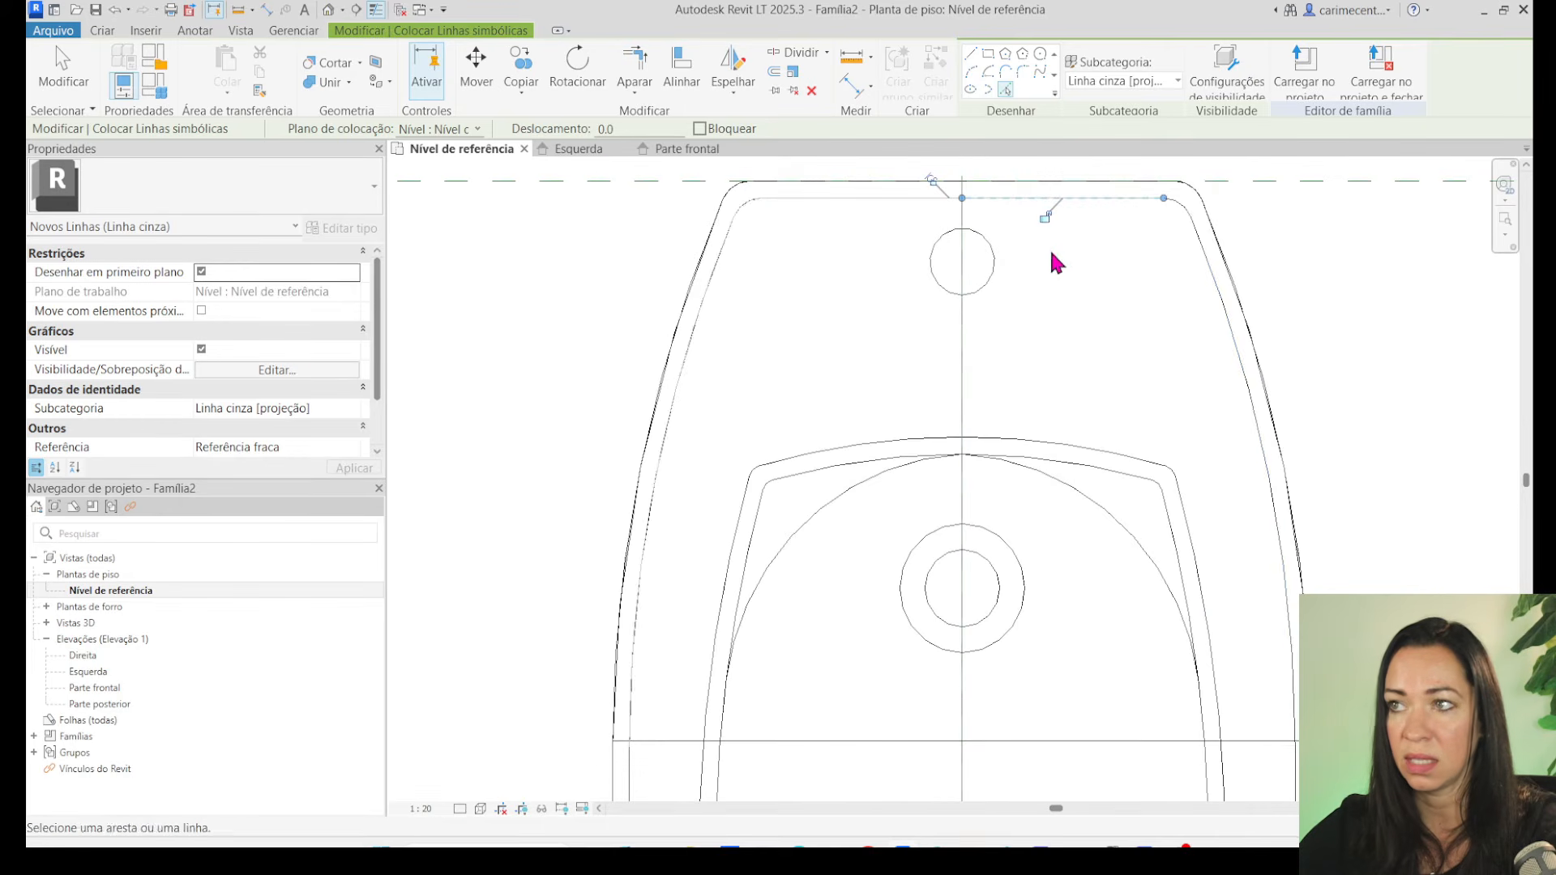
left_click(1192, 213)
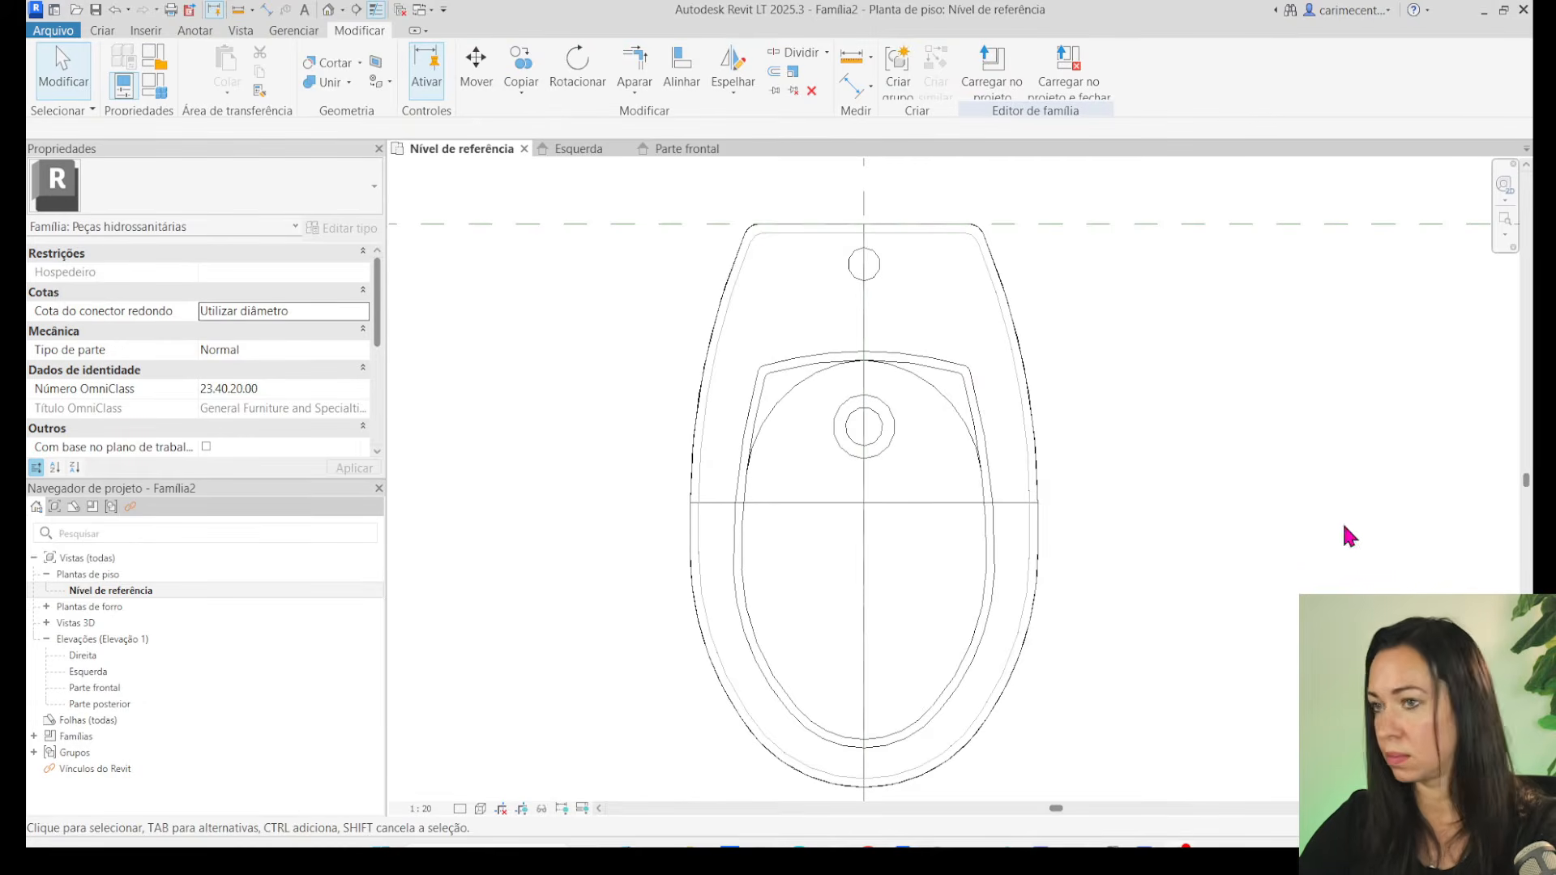
Trace the small rear circle and the seat's outer contour with Linha cinza [projeção] symbolic lines picked from the imported plan.
middle_click_drag(581, 383, 566, 371)
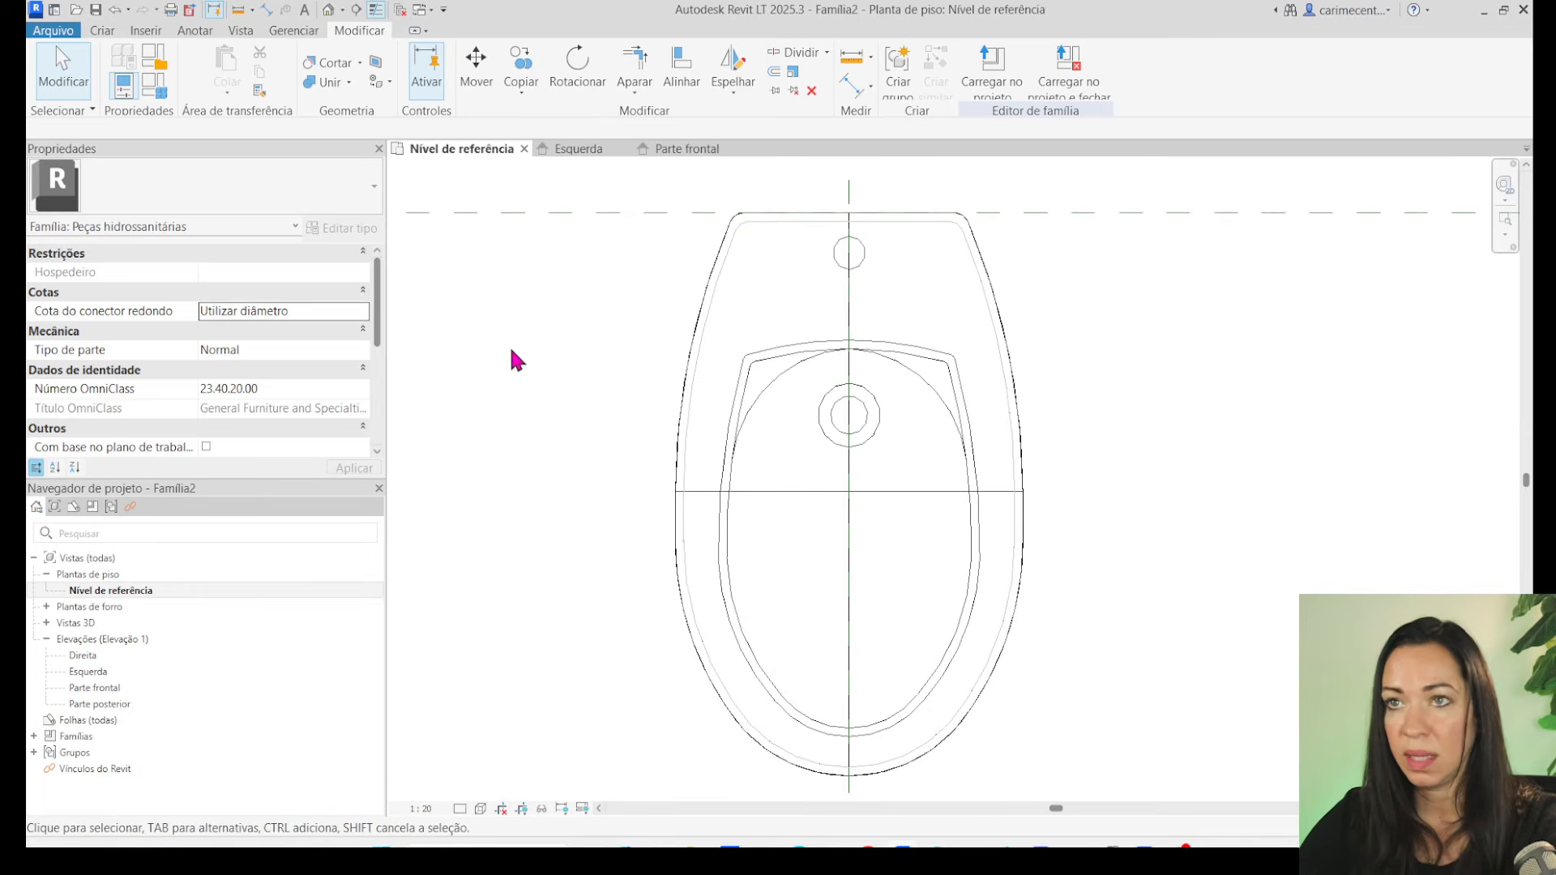
left_click(193, 32)
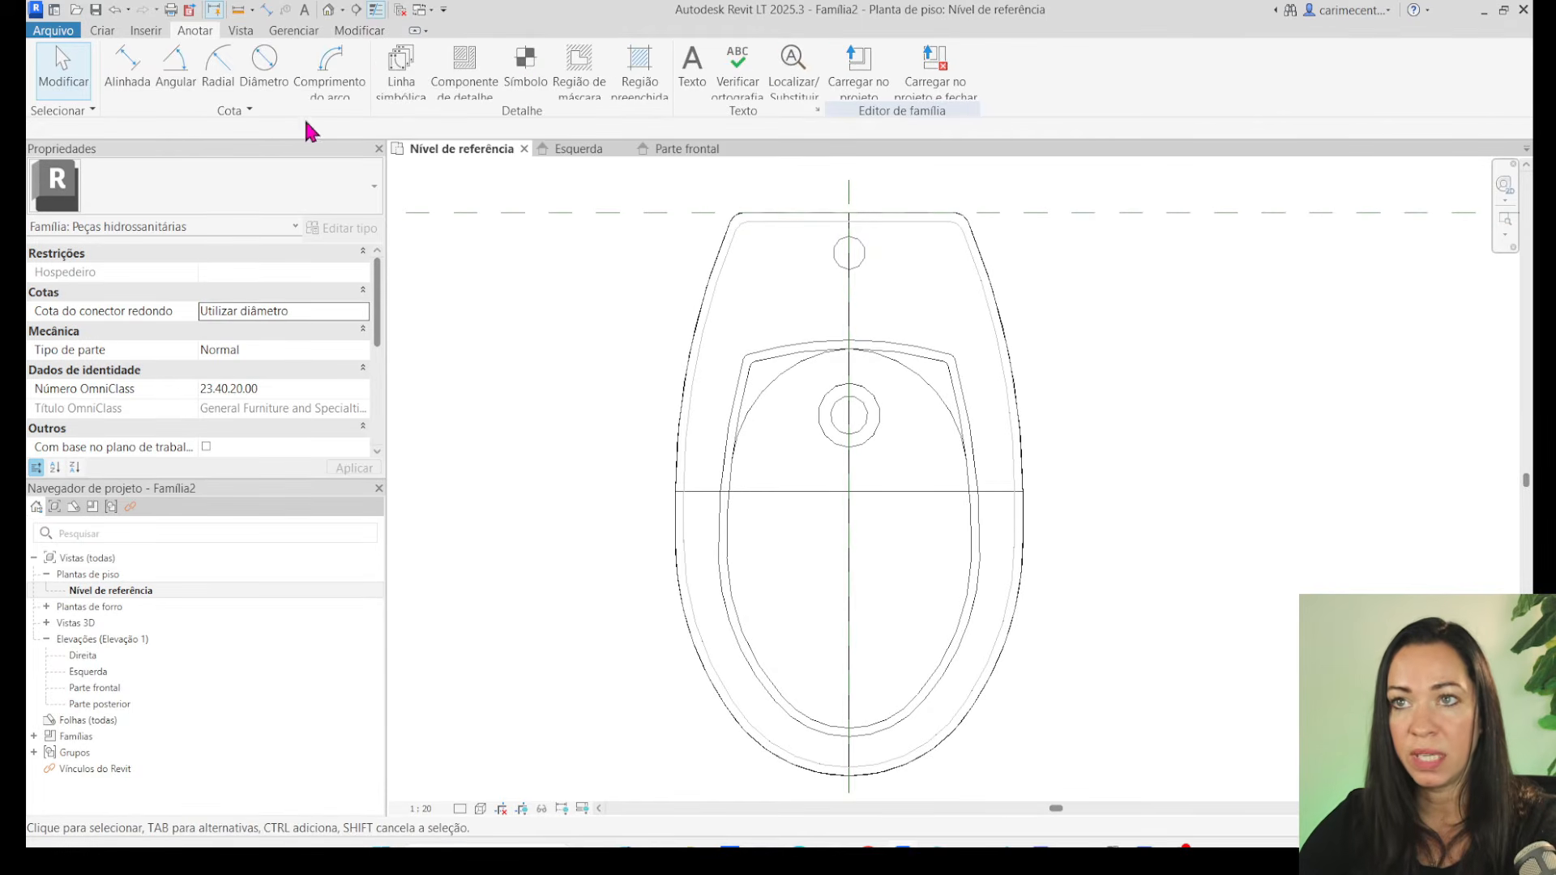
left_click(397, 81)
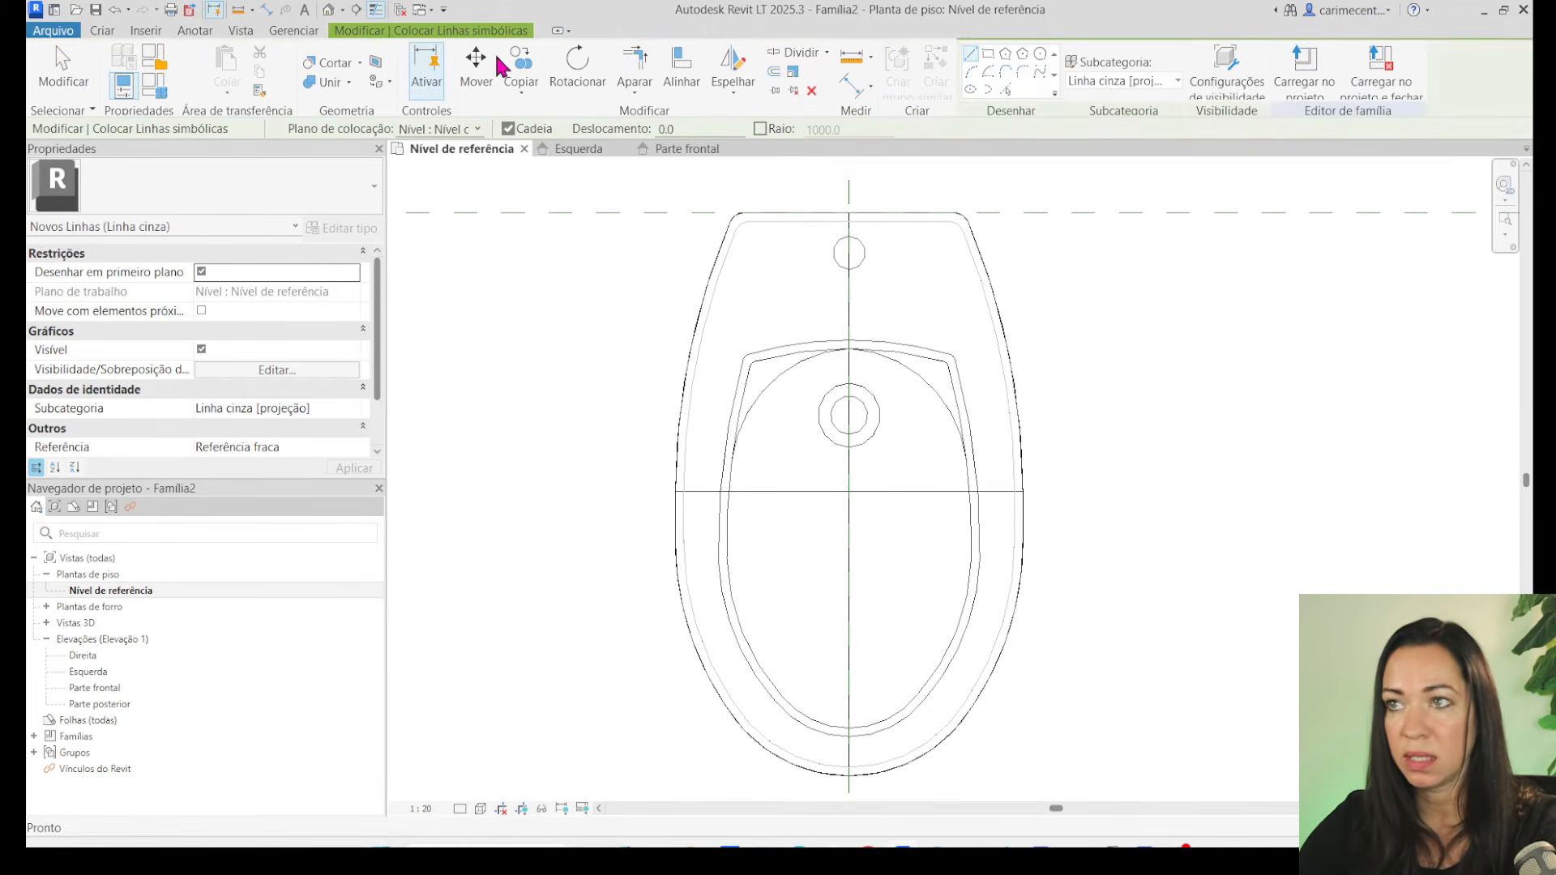
left_click(1007, 91)
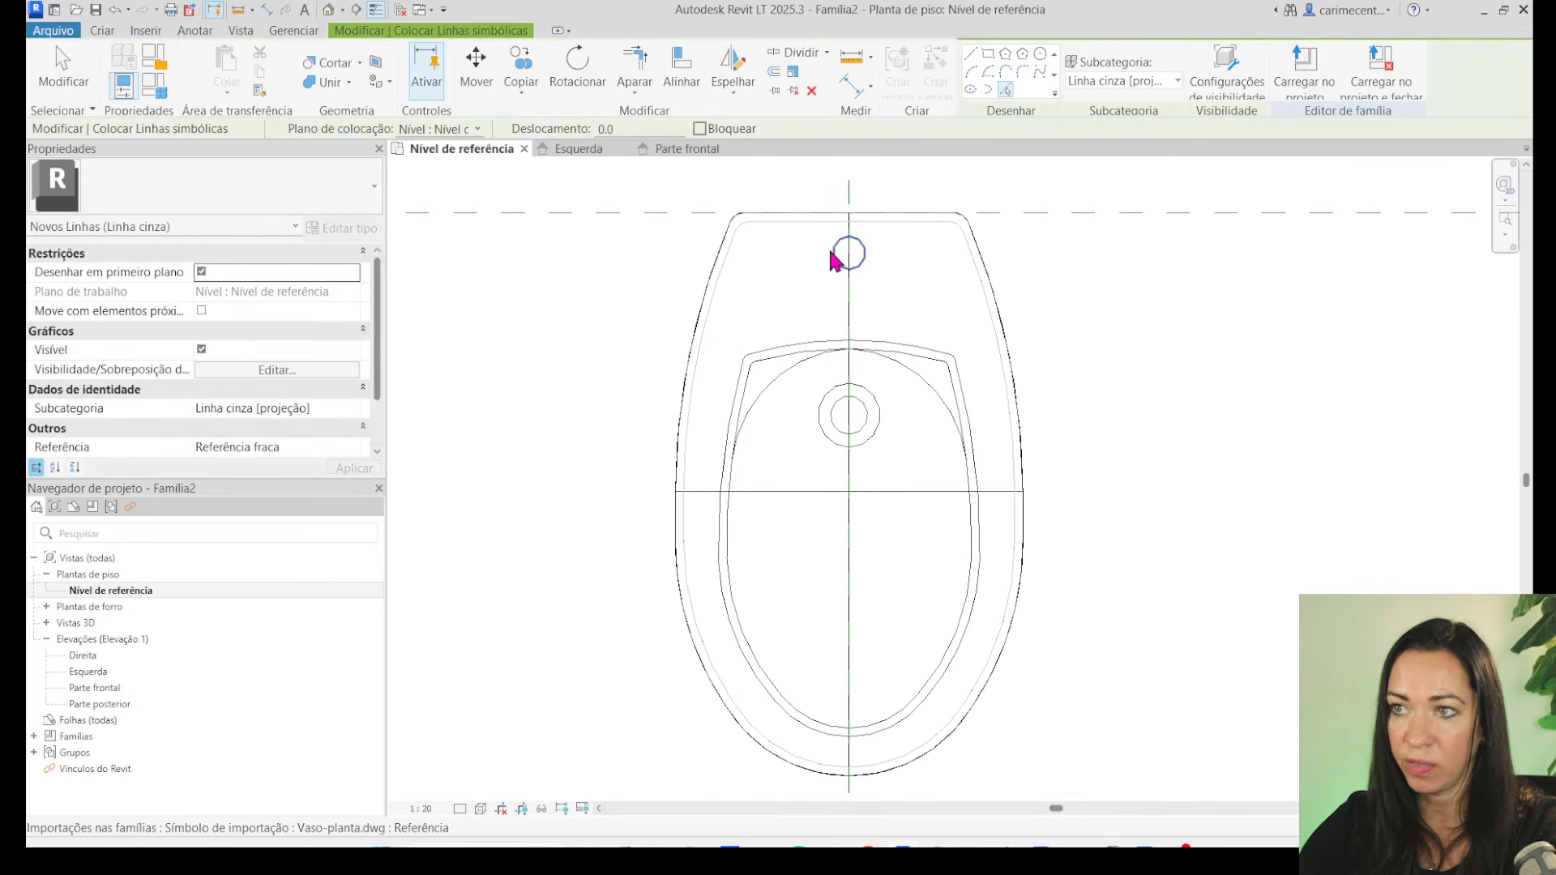
left_click(770, 354)
left_click(910, 346)
left_click(976, 486)
left_click(964, 635)
left_click(944, 735)
left_click(810, 728)
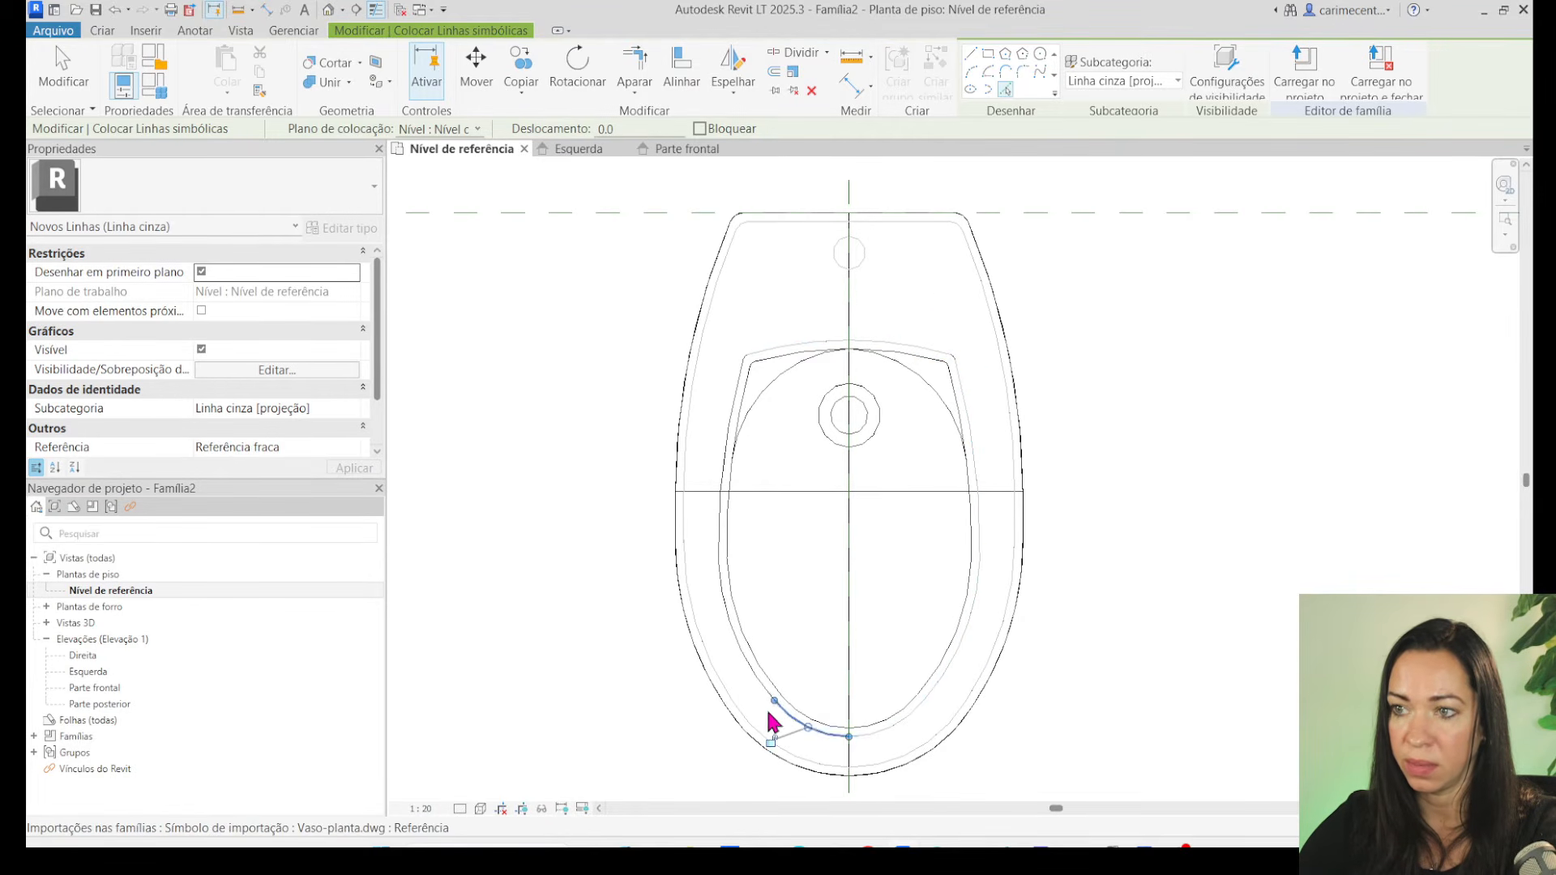
left_click(741, 674)
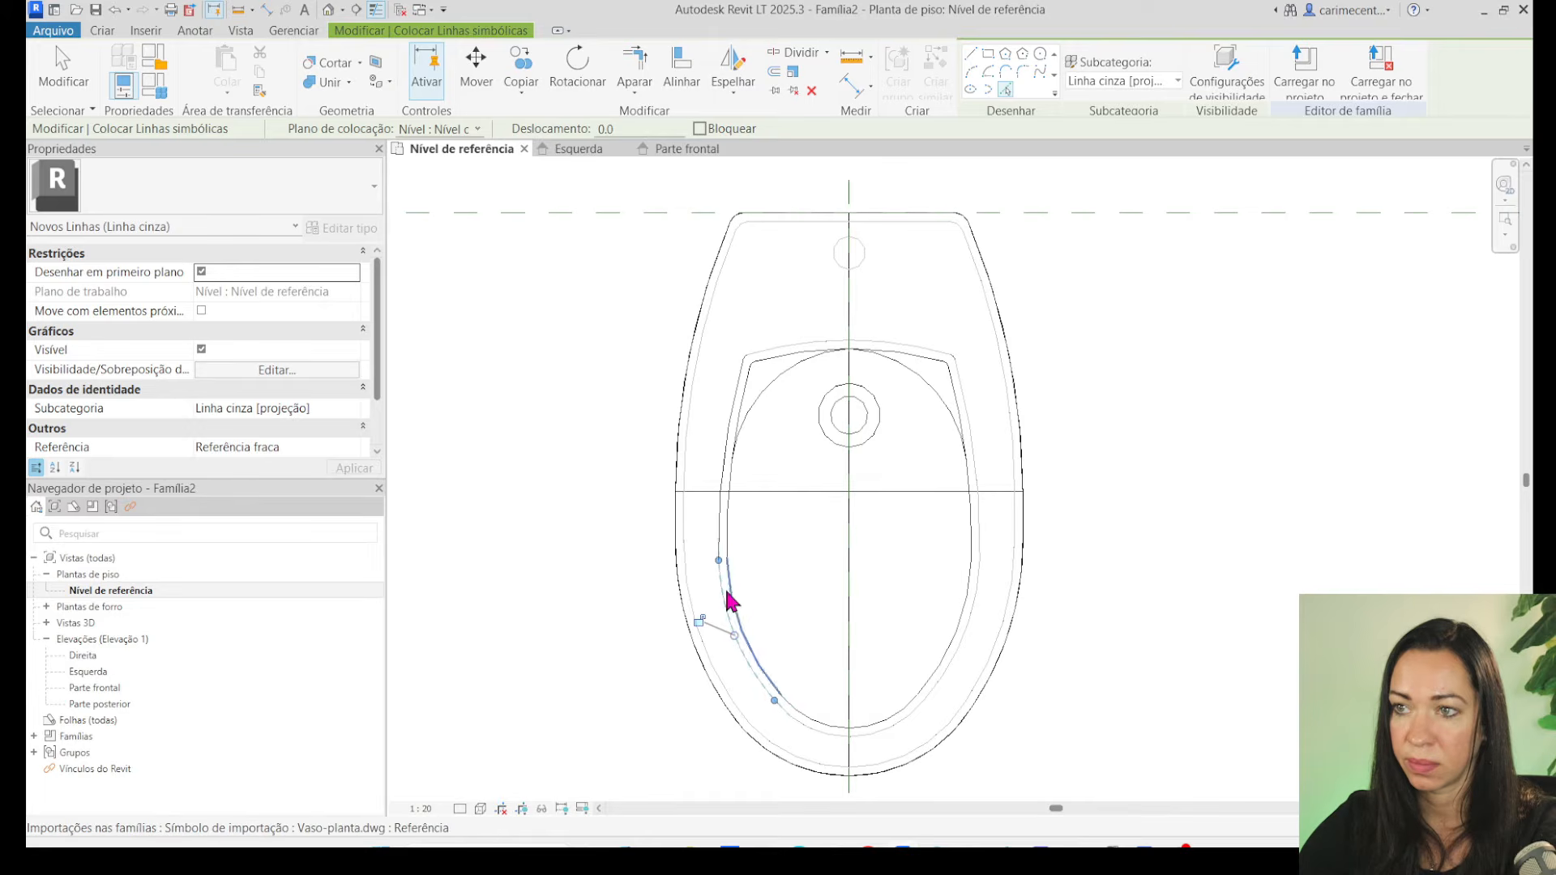
left_click(723, 526)
left_click(775, 360)
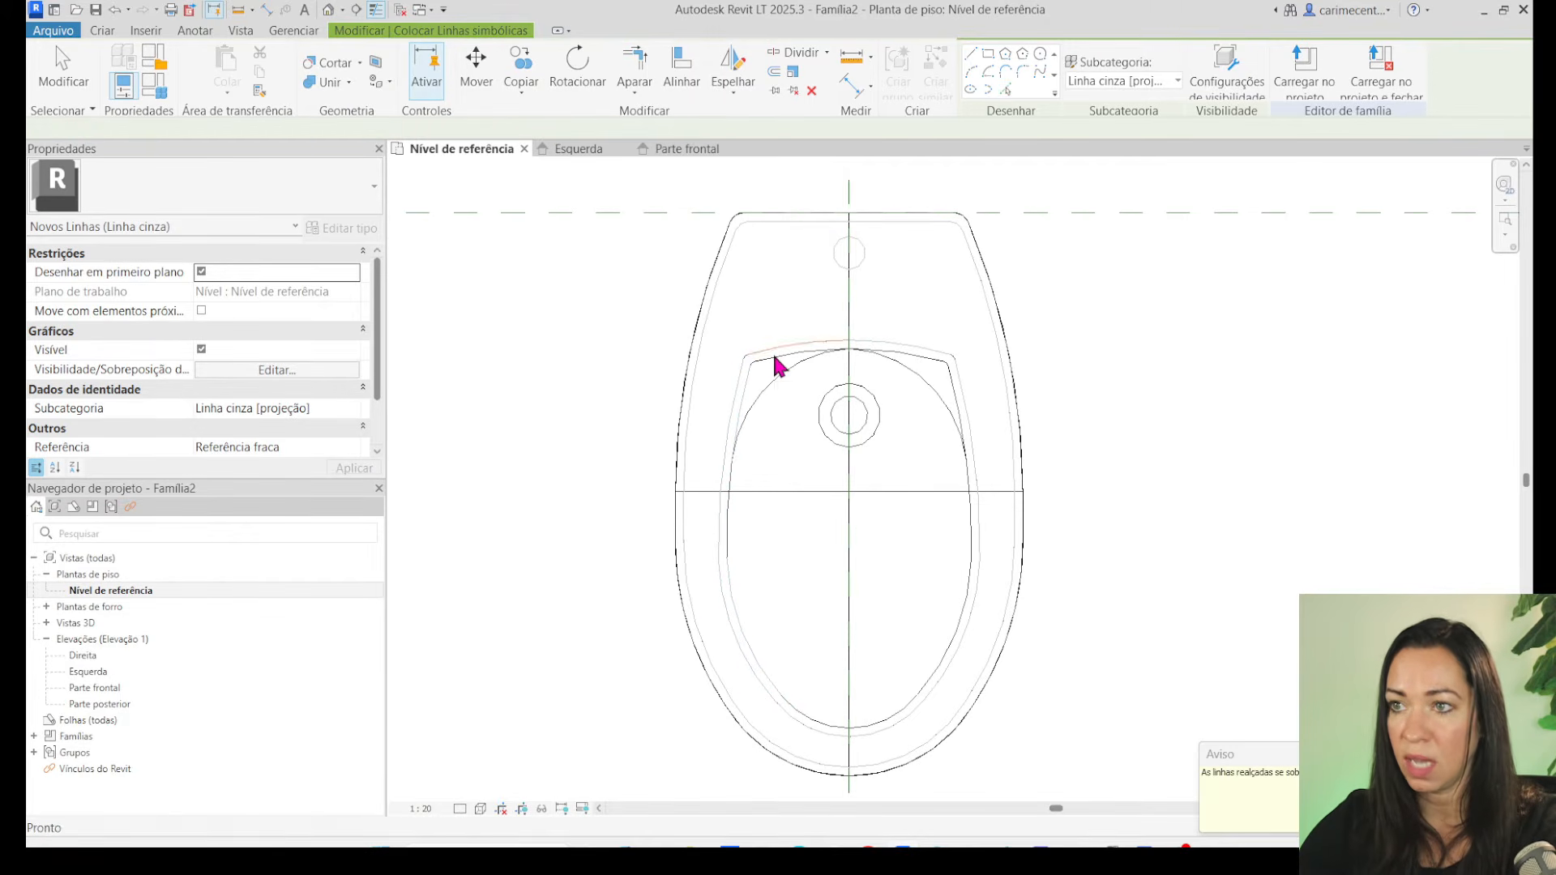
Trace the seat's inner rear edge and the two bowl arcs meeting at the centre line with Linha cinza [projeção] symbolic lines.
scroll(777, 365, "up", 2)
left_click(771, 373)
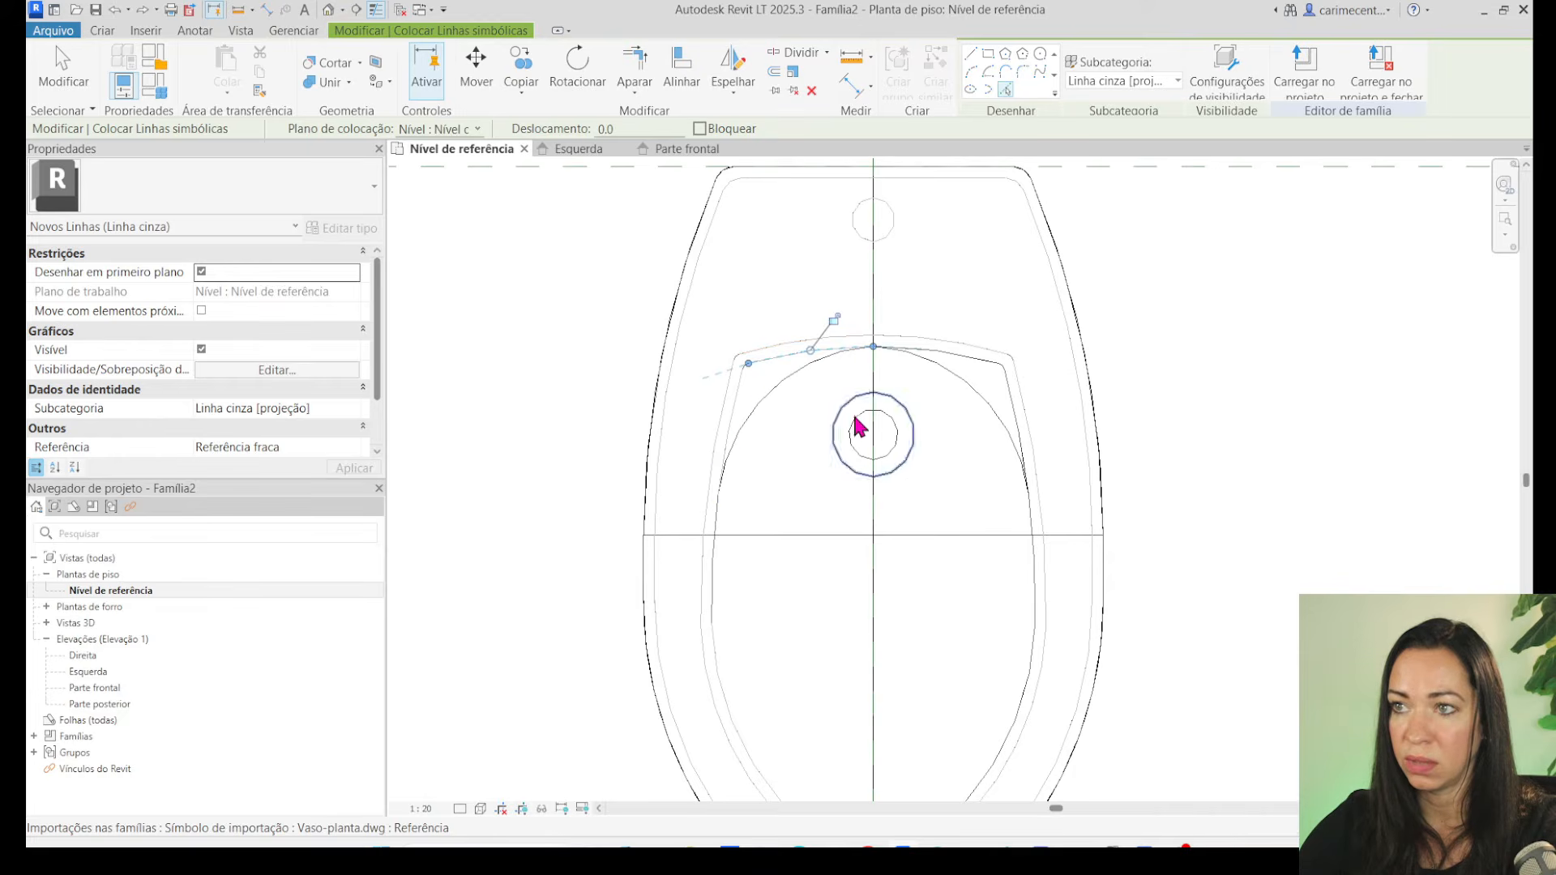
left_click(935, 348)
left_click(1005, 414)
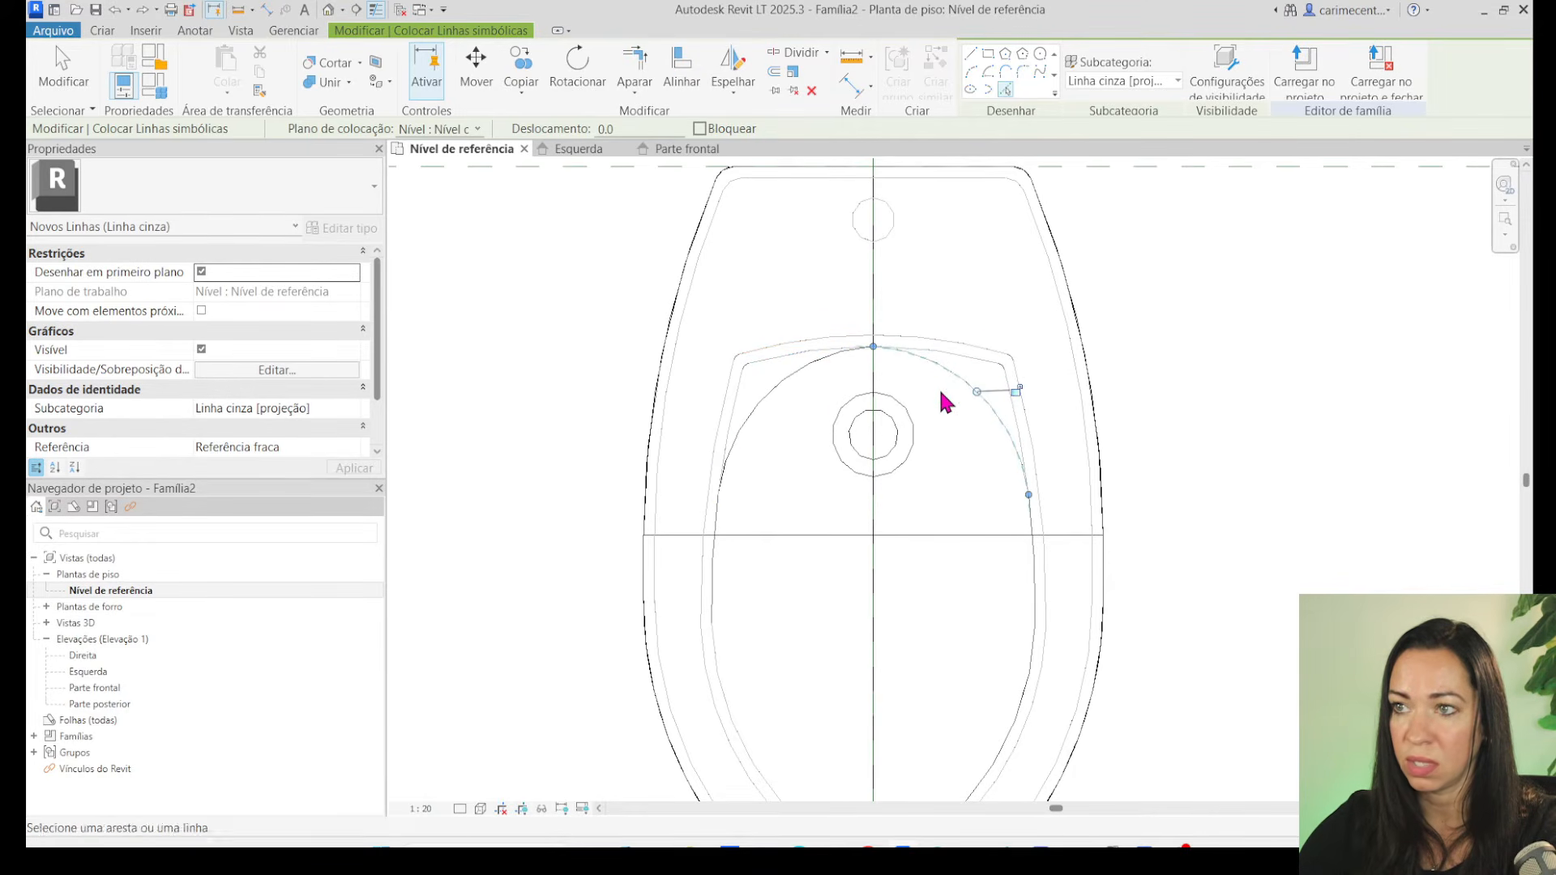
left_click(770, 411)
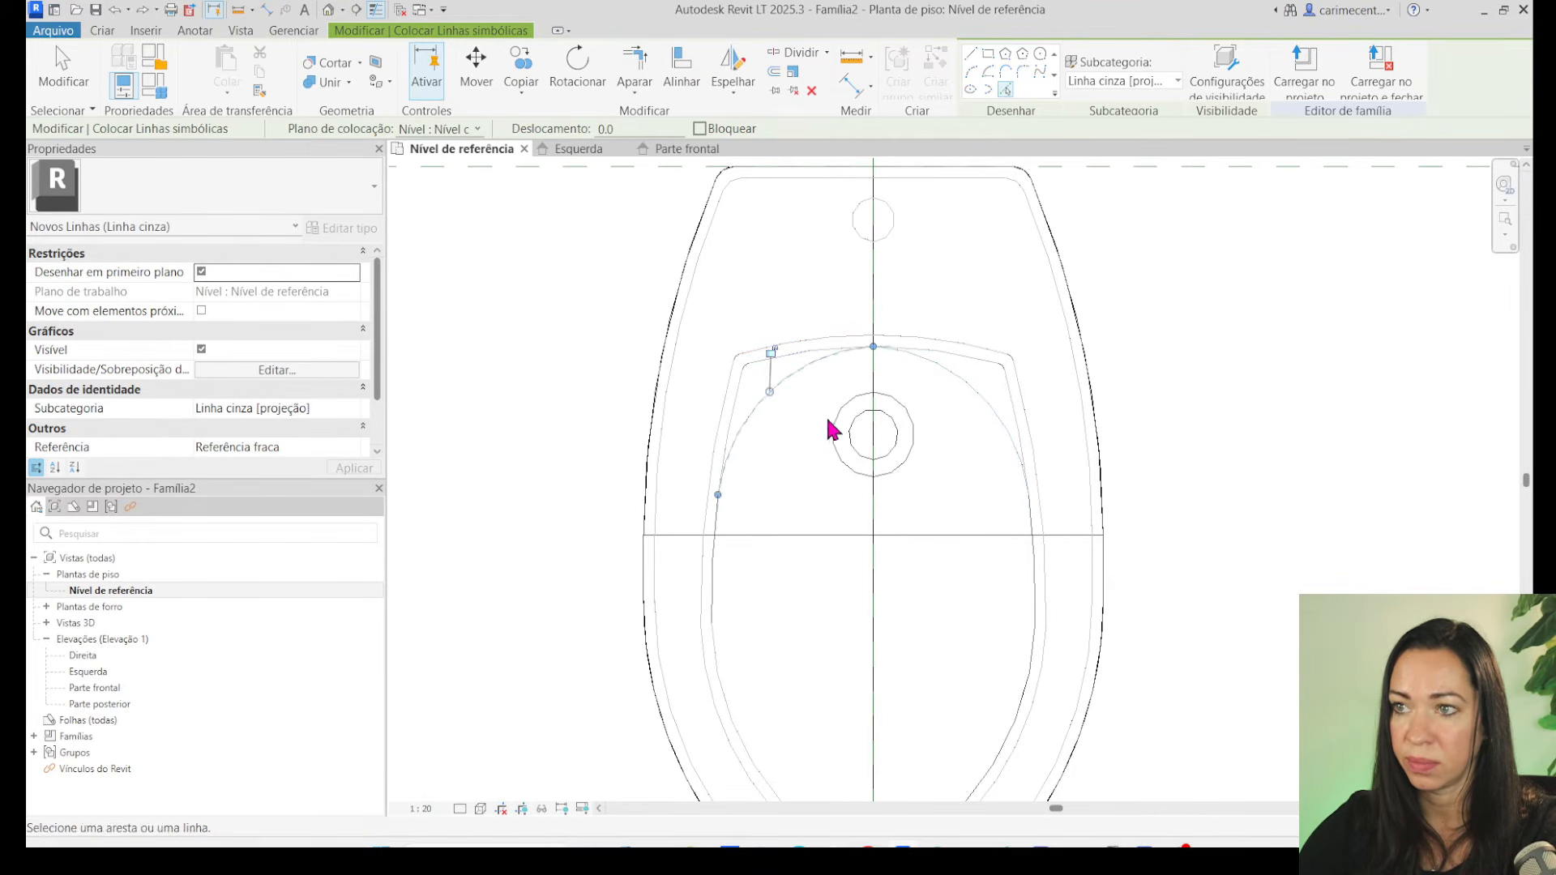
Trace the drain circles and the remaining side and front curves of the inner bowl outline in Linha cinza [projeção].
left_click(711, 578)
scroll(701, 364, "down", 3)
left_click(889, 527)
left_click(892, 483)
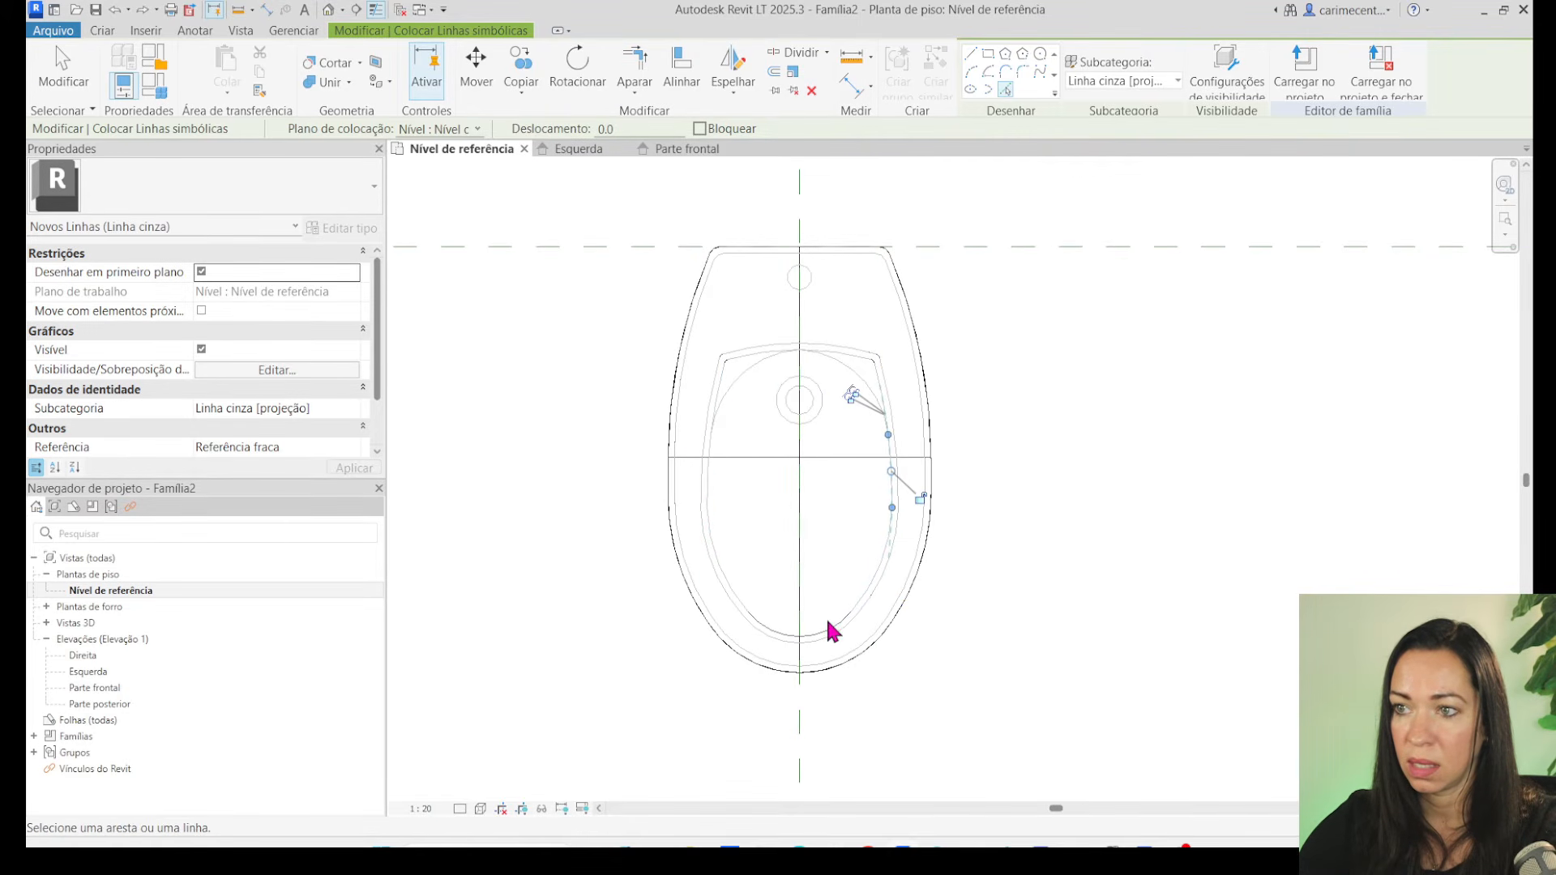
left_click(828, 630)
left_click(777, 631)
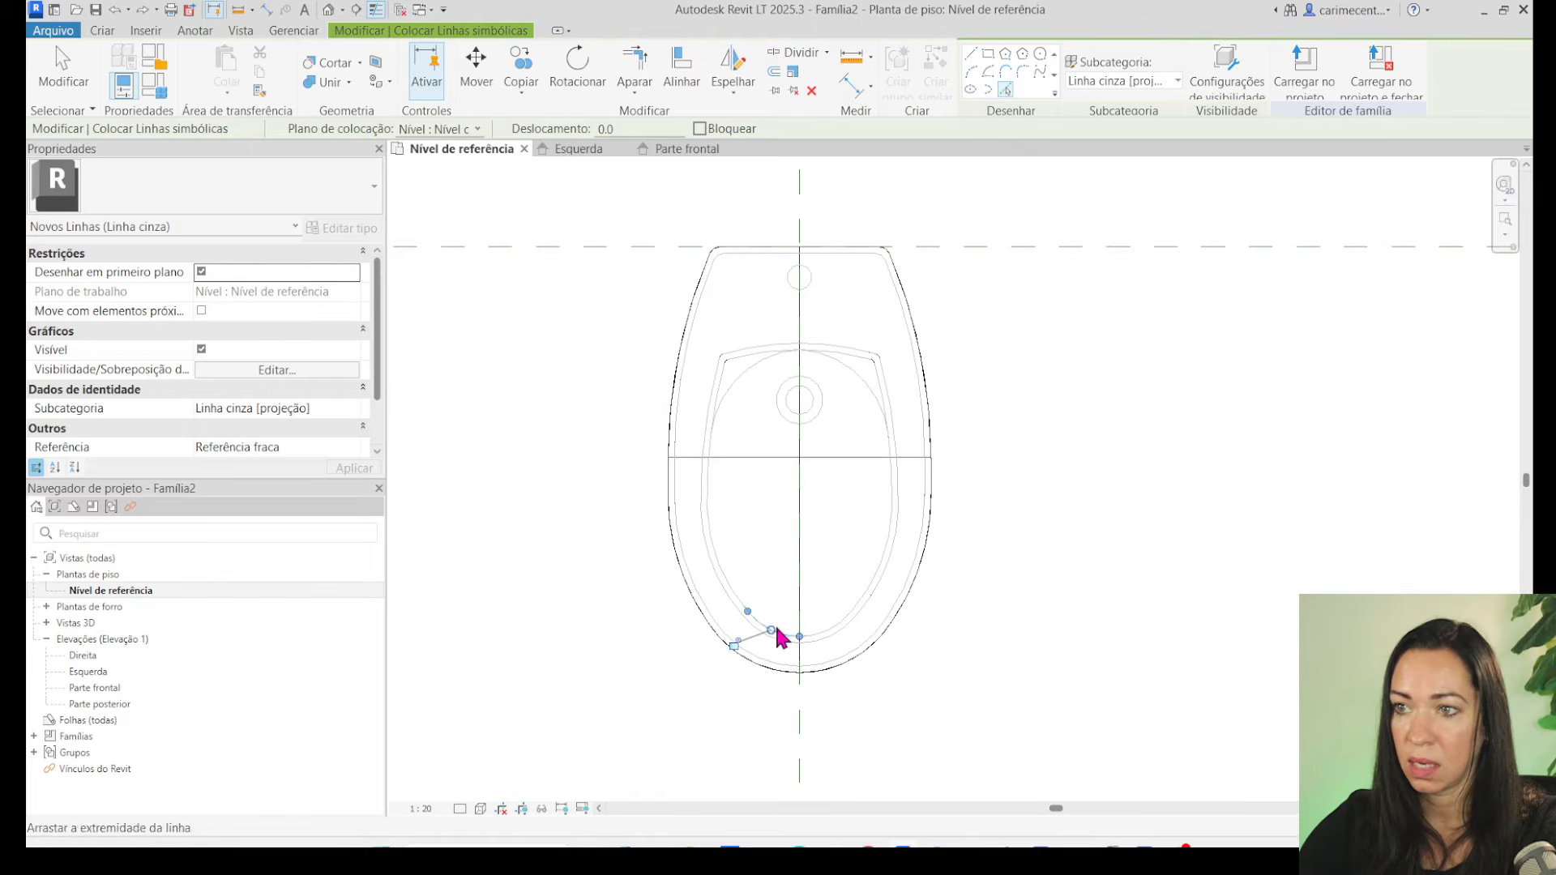
Check the traced gray lines for gaps in the Sombreado visual style, then restore the floor plan to Estrutura de arame.
scroll(668, 782, "up", 1)
left_click(481, 813)
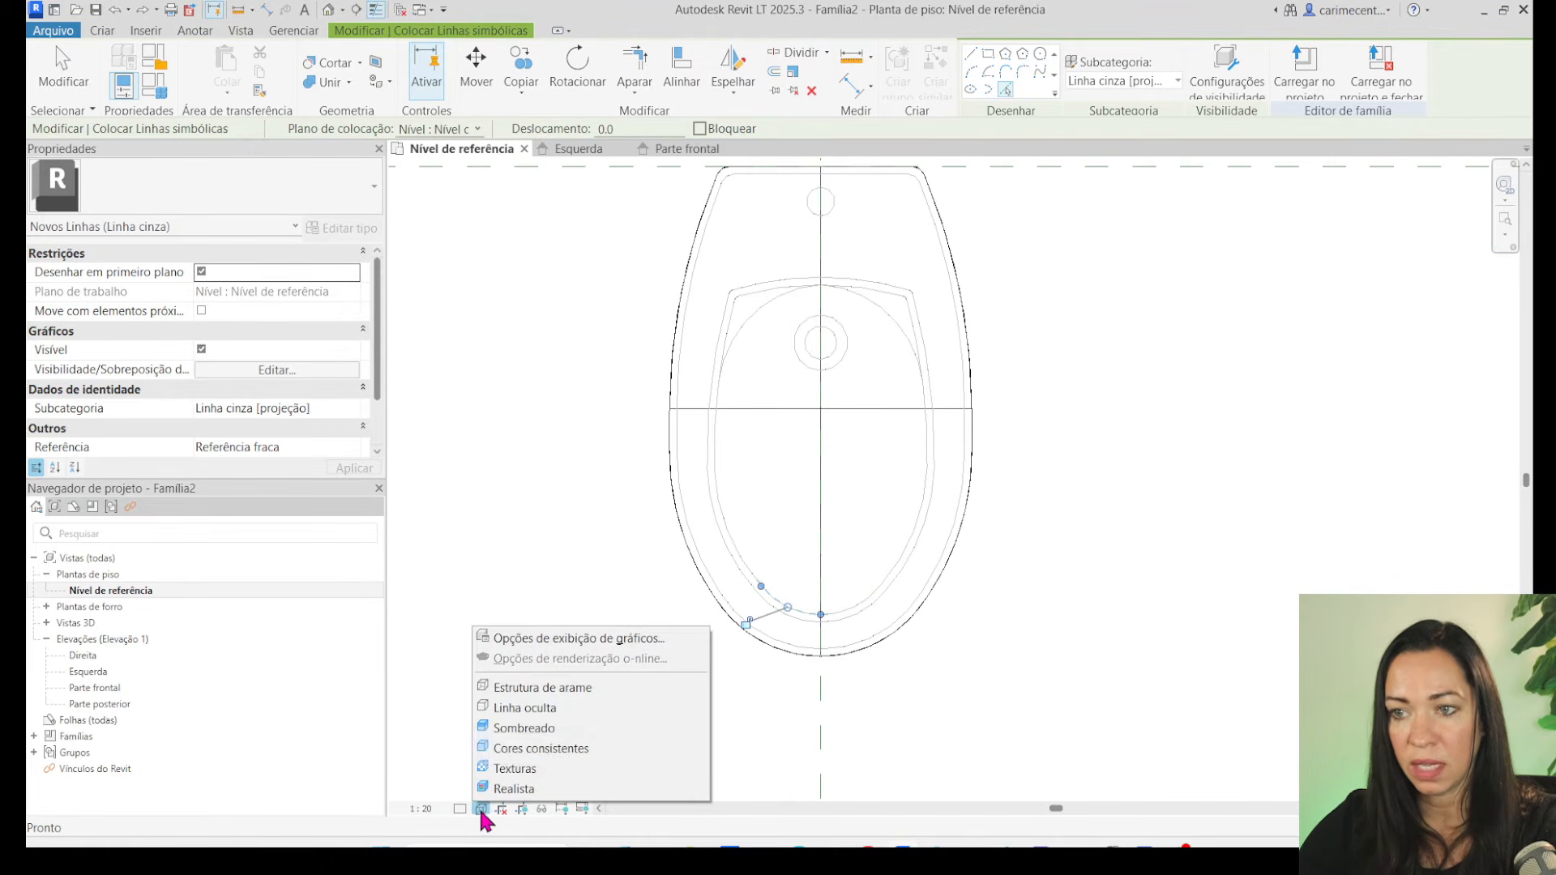
left_click(535, 728)
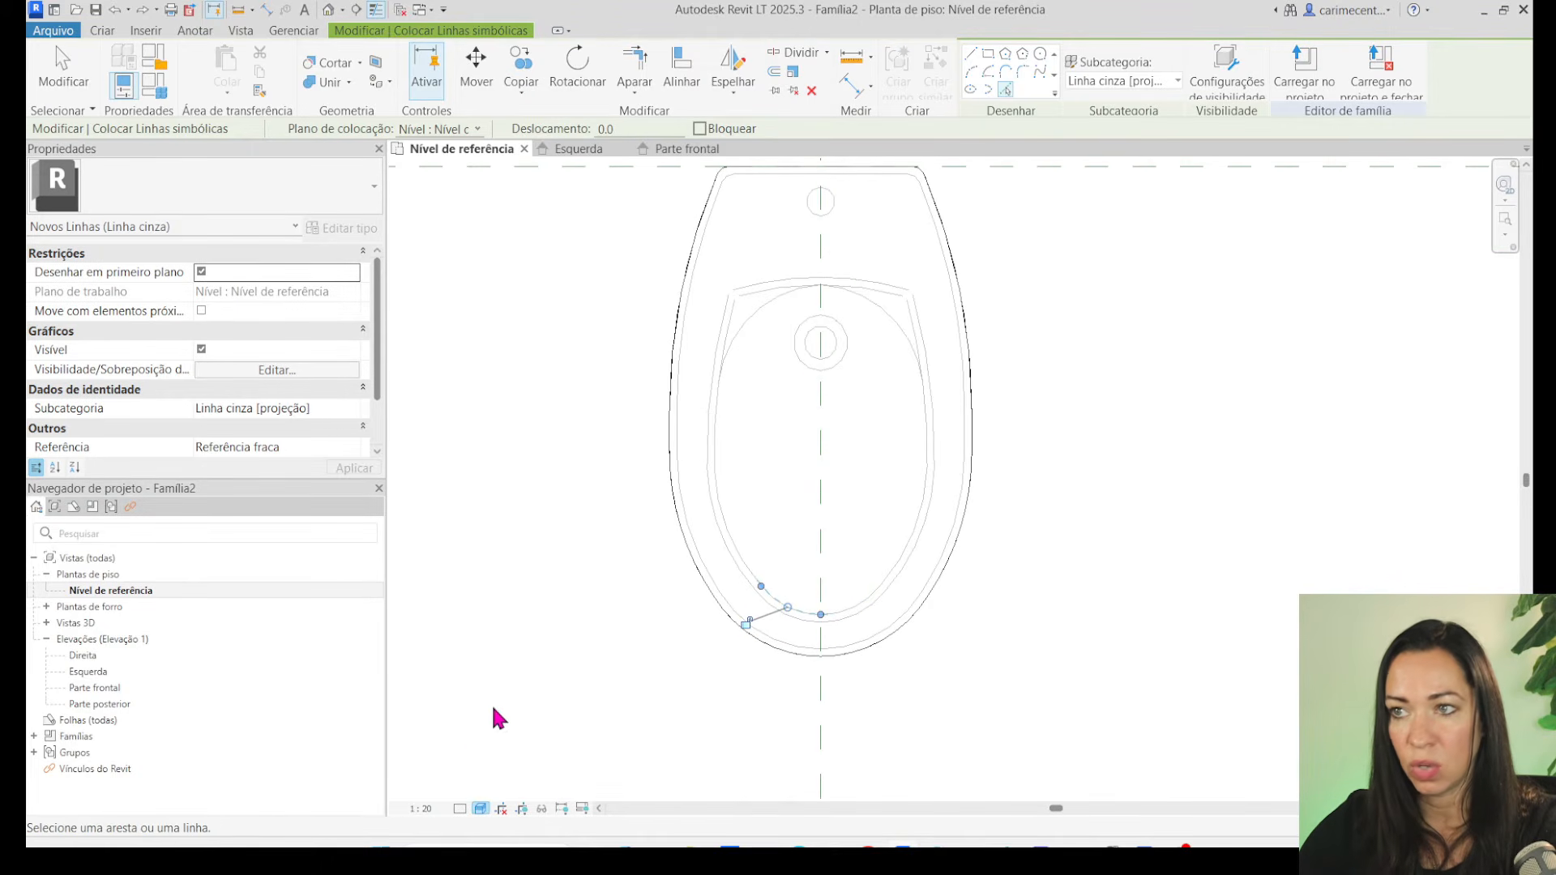
left_click(58, 65)
scroll(884, 310, "up", 1)
scroll(713, 754, "down", 1)
scroll(753, 361, "up", 3)
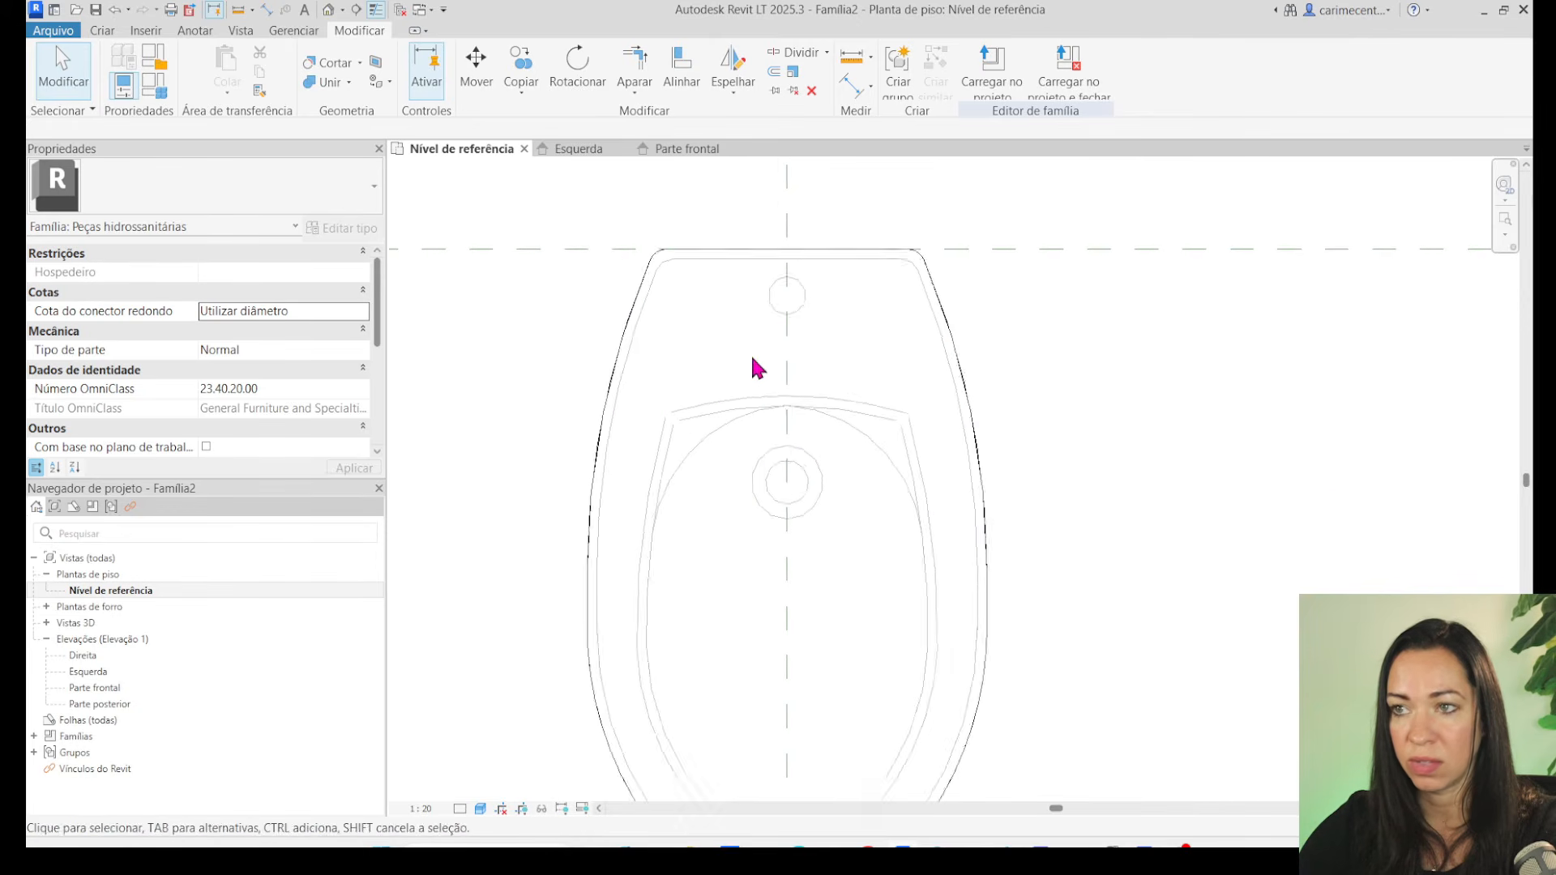
scroll(970, 414, "down", 2)
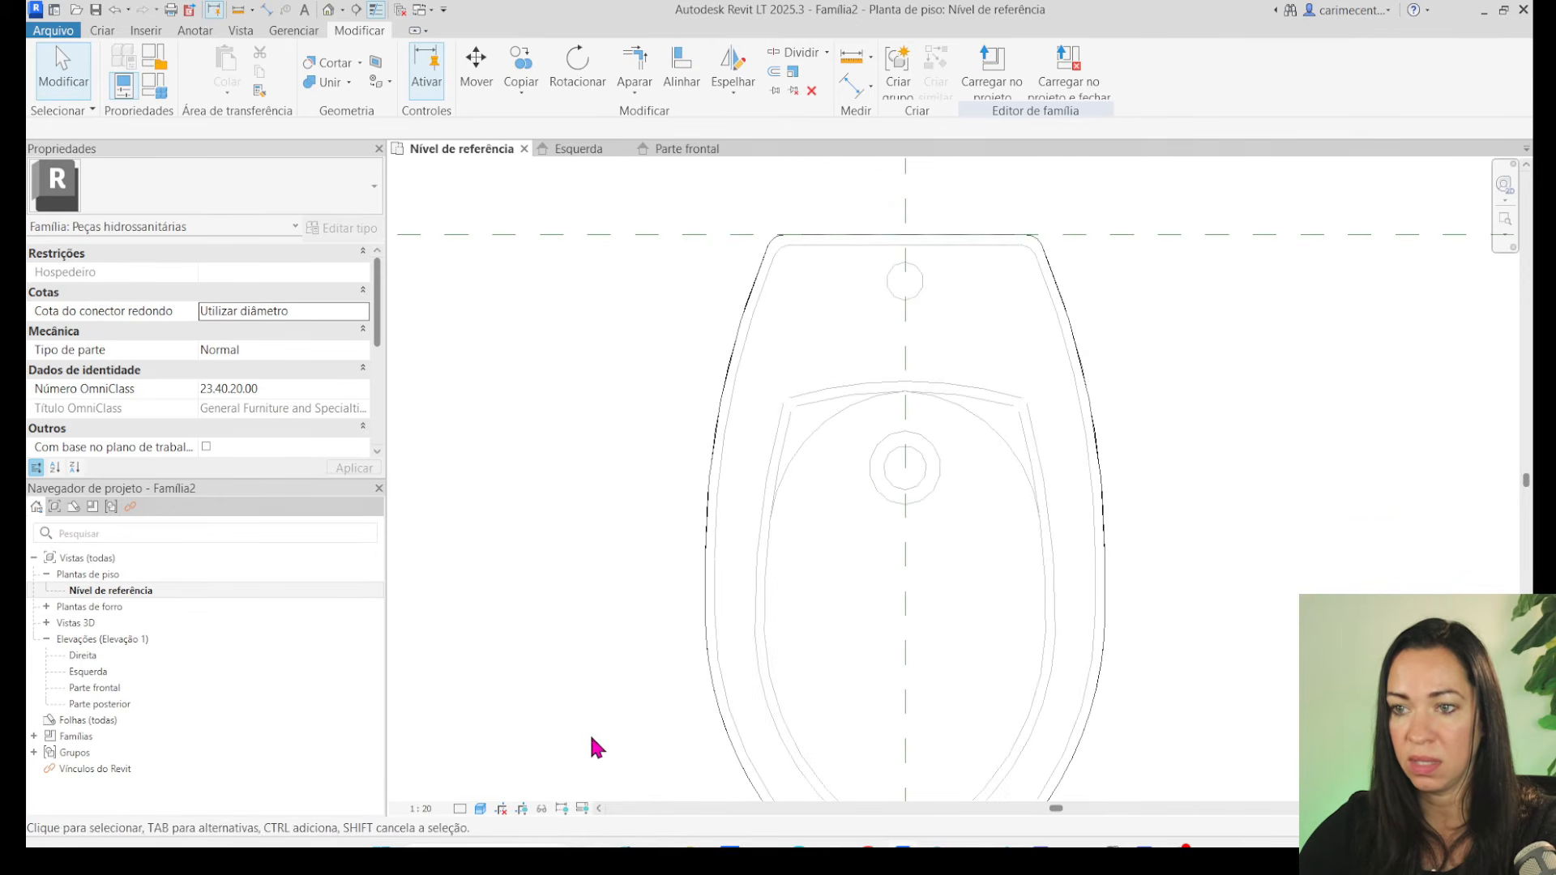
left_click(485, 809)
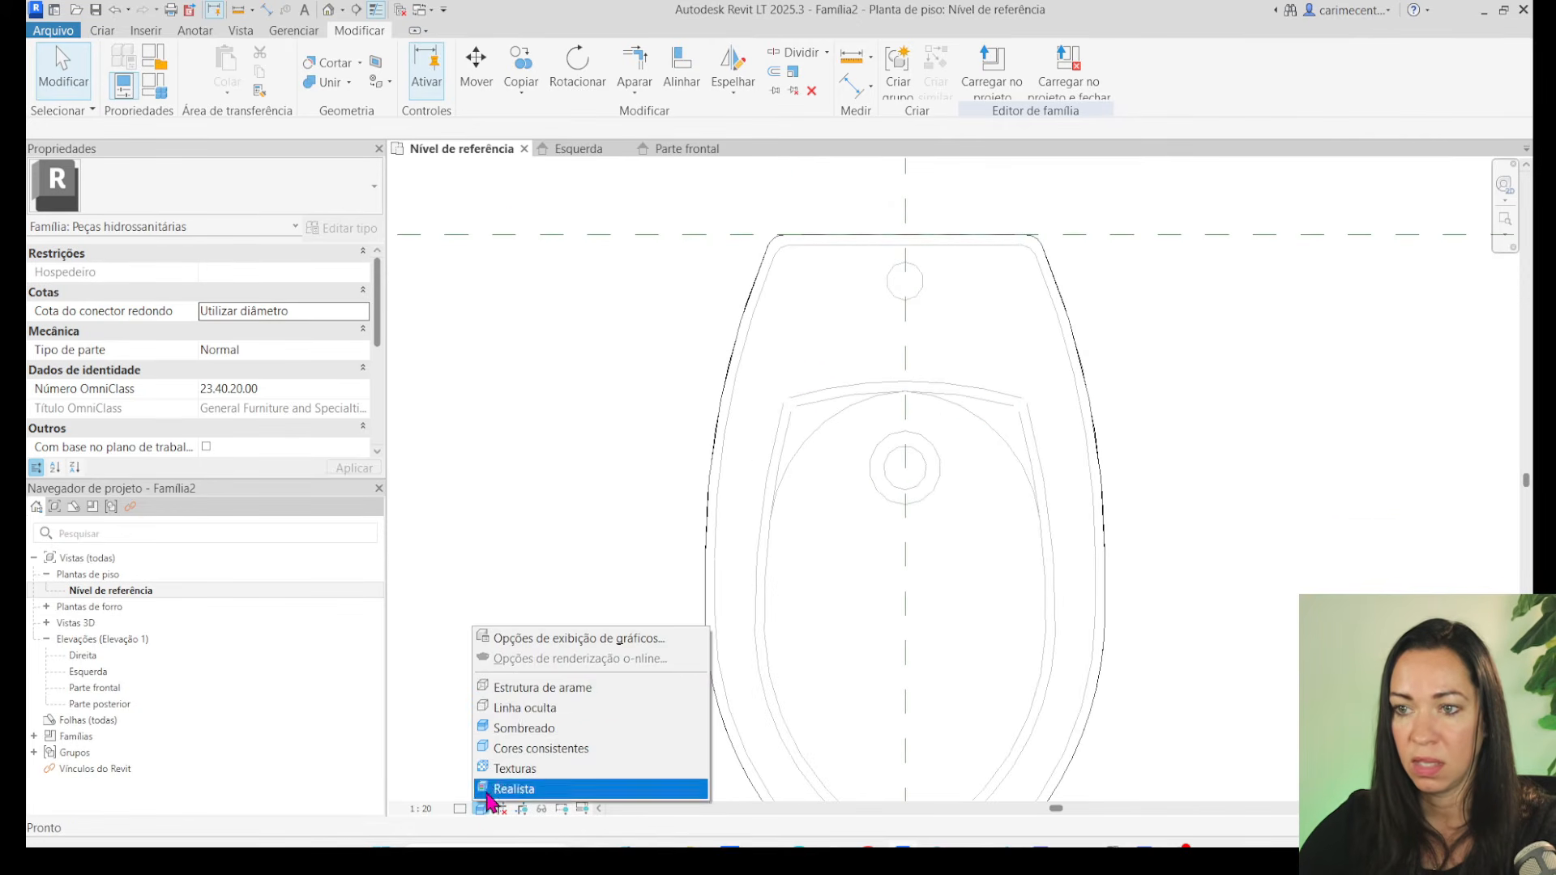
left_click(519, 685)
Trace the missing rounded corner arcs at both rear corners of the seat opening with Linha cinza [projeção] symbolic lines picked from the imported plan.
scroll(843, 337, "up", 4)
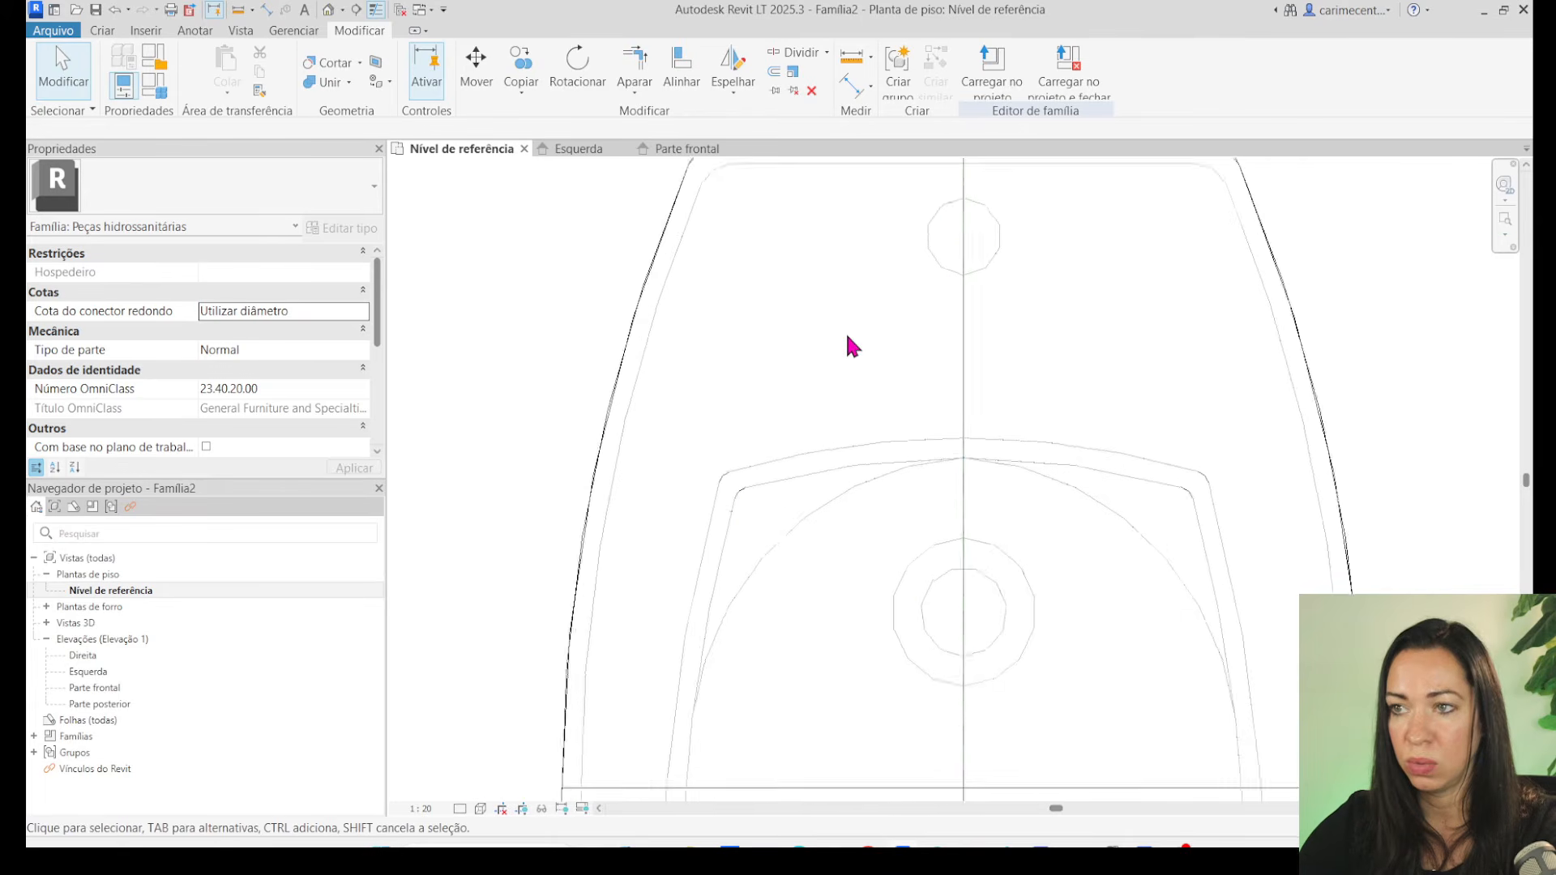
left_click(180, 30)
left_click(403, 85)
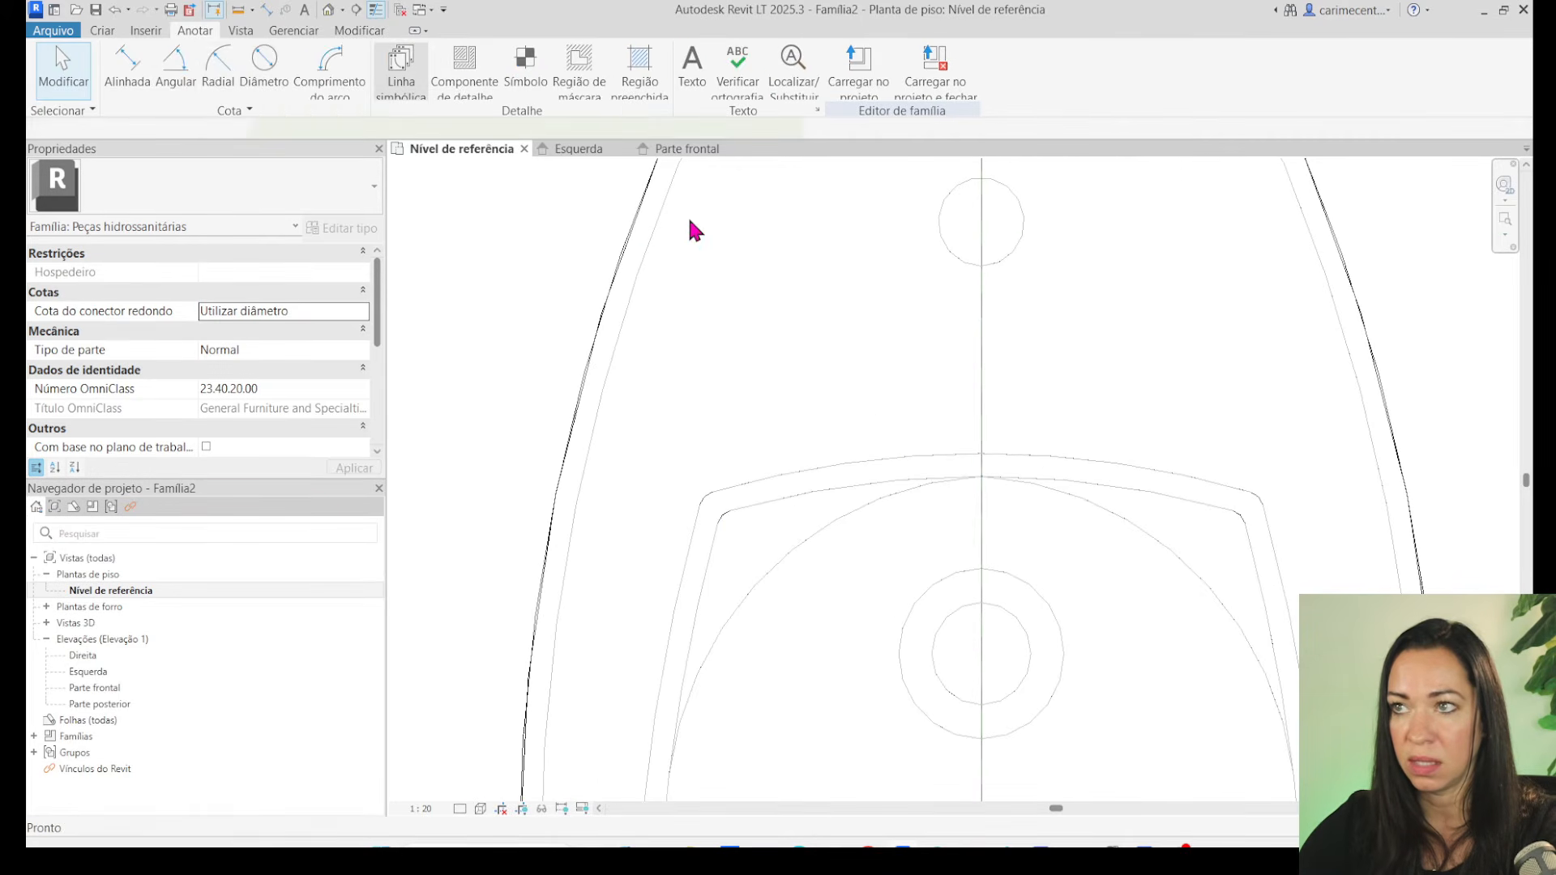
scroll(715, 511, "up", 3)
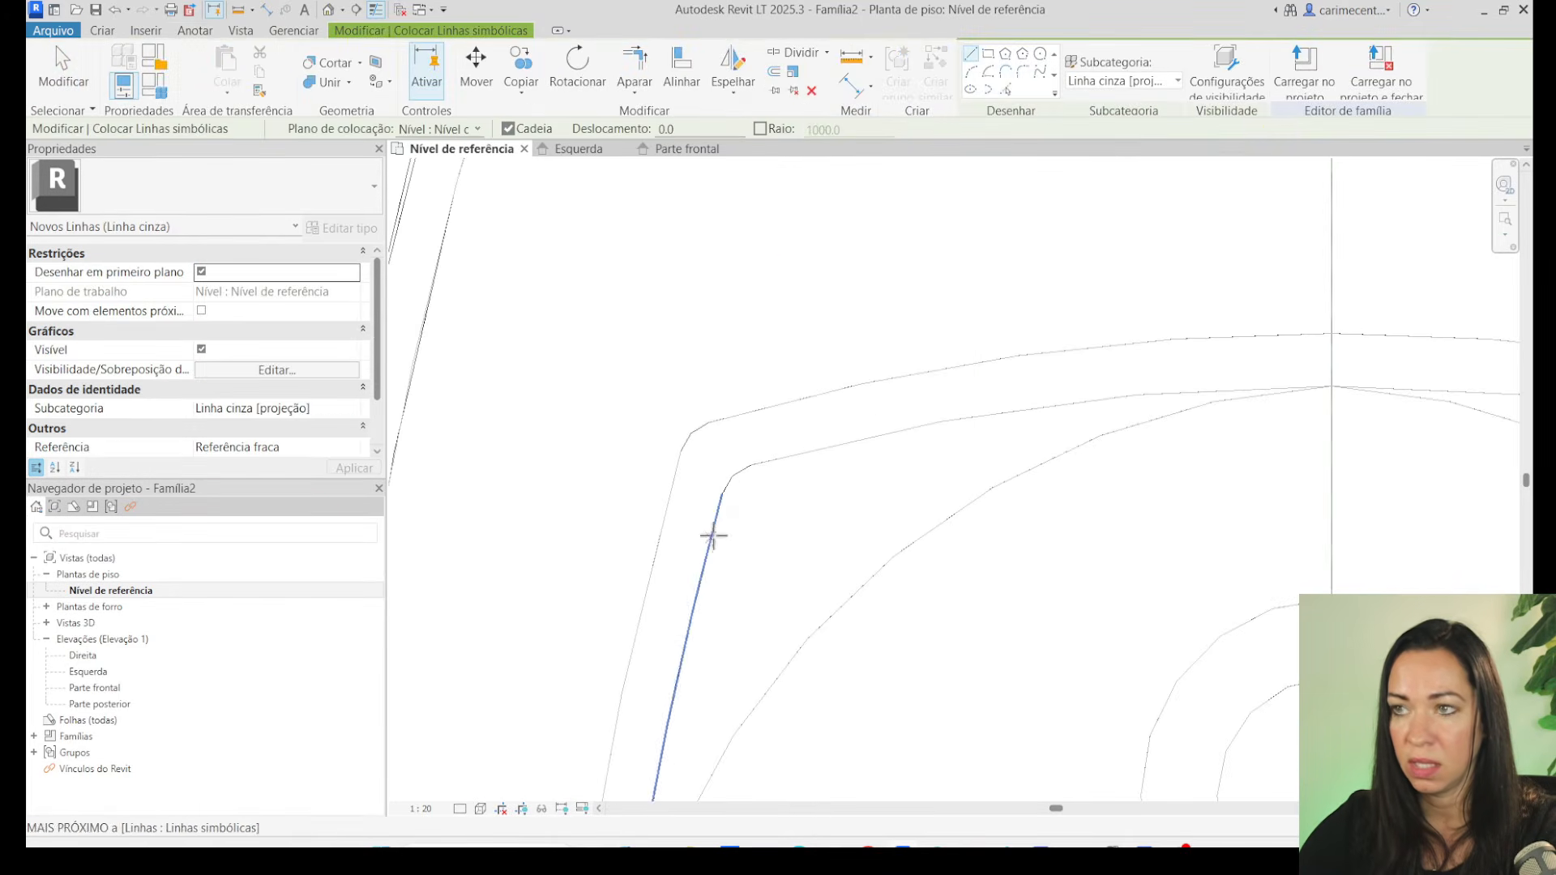
left_click(1008, 89)
left_click(695, 436)
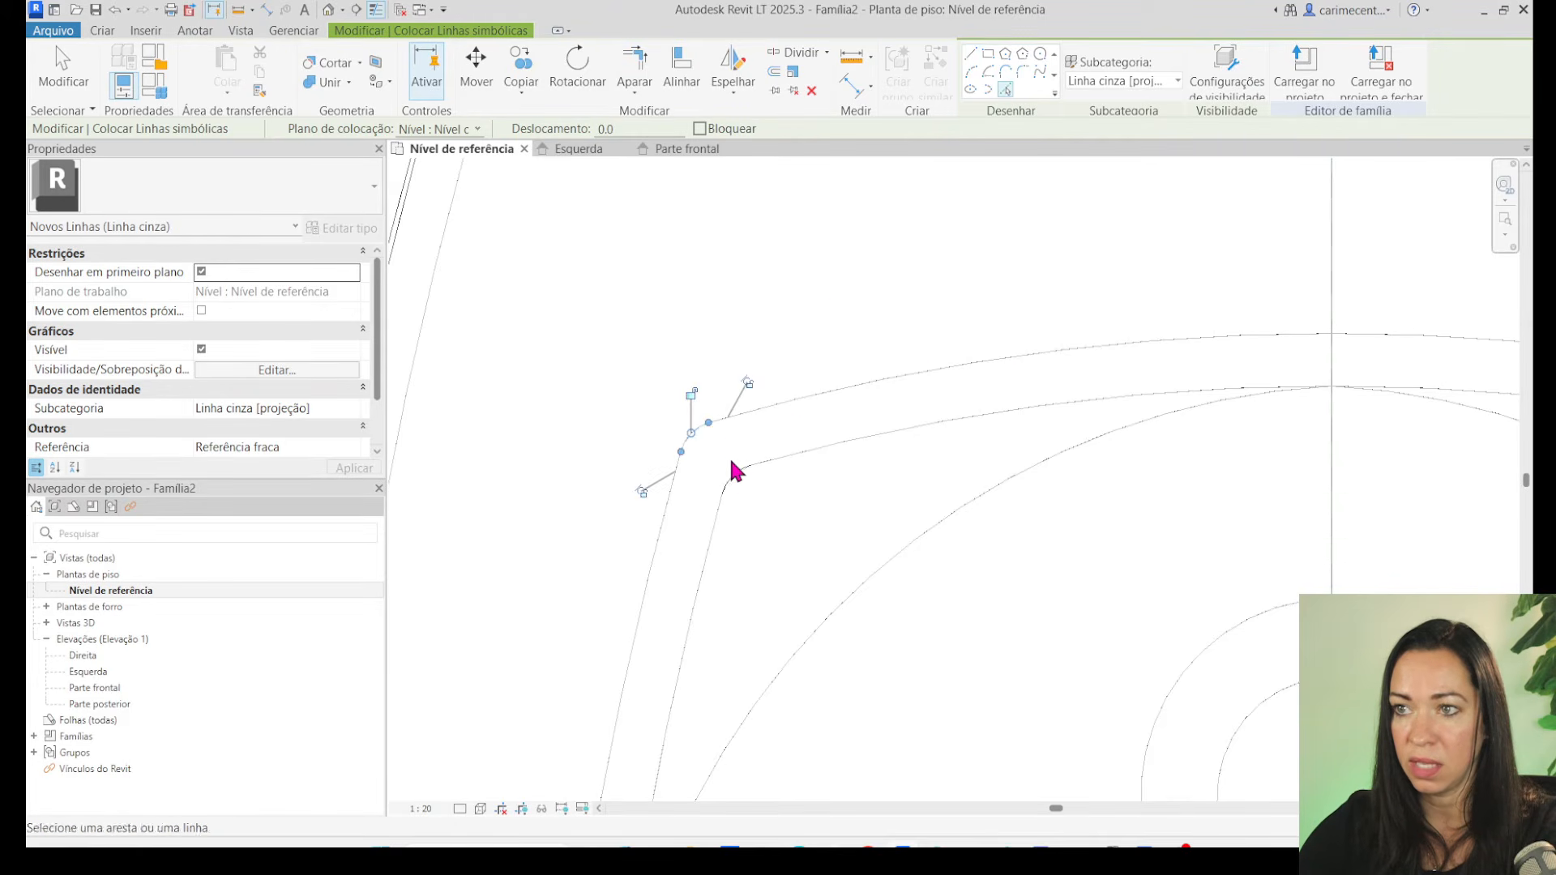
left_click(736, 475)
scroll(648, 470, "down", 3)
scroll(1337, 486, "up", 3)
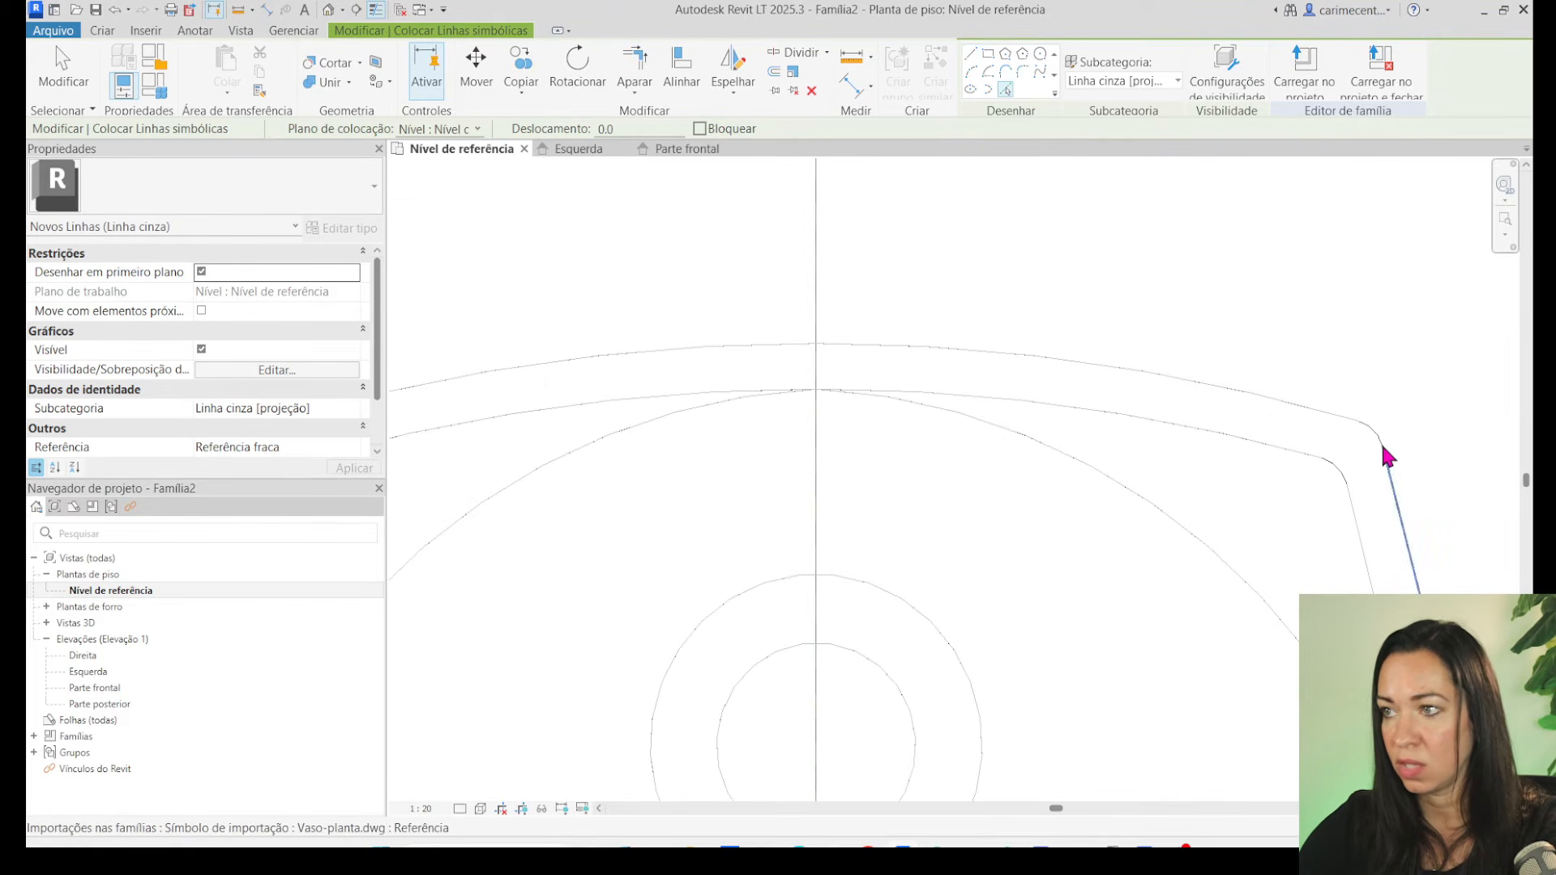
scroll(817, 441, "down", 4)
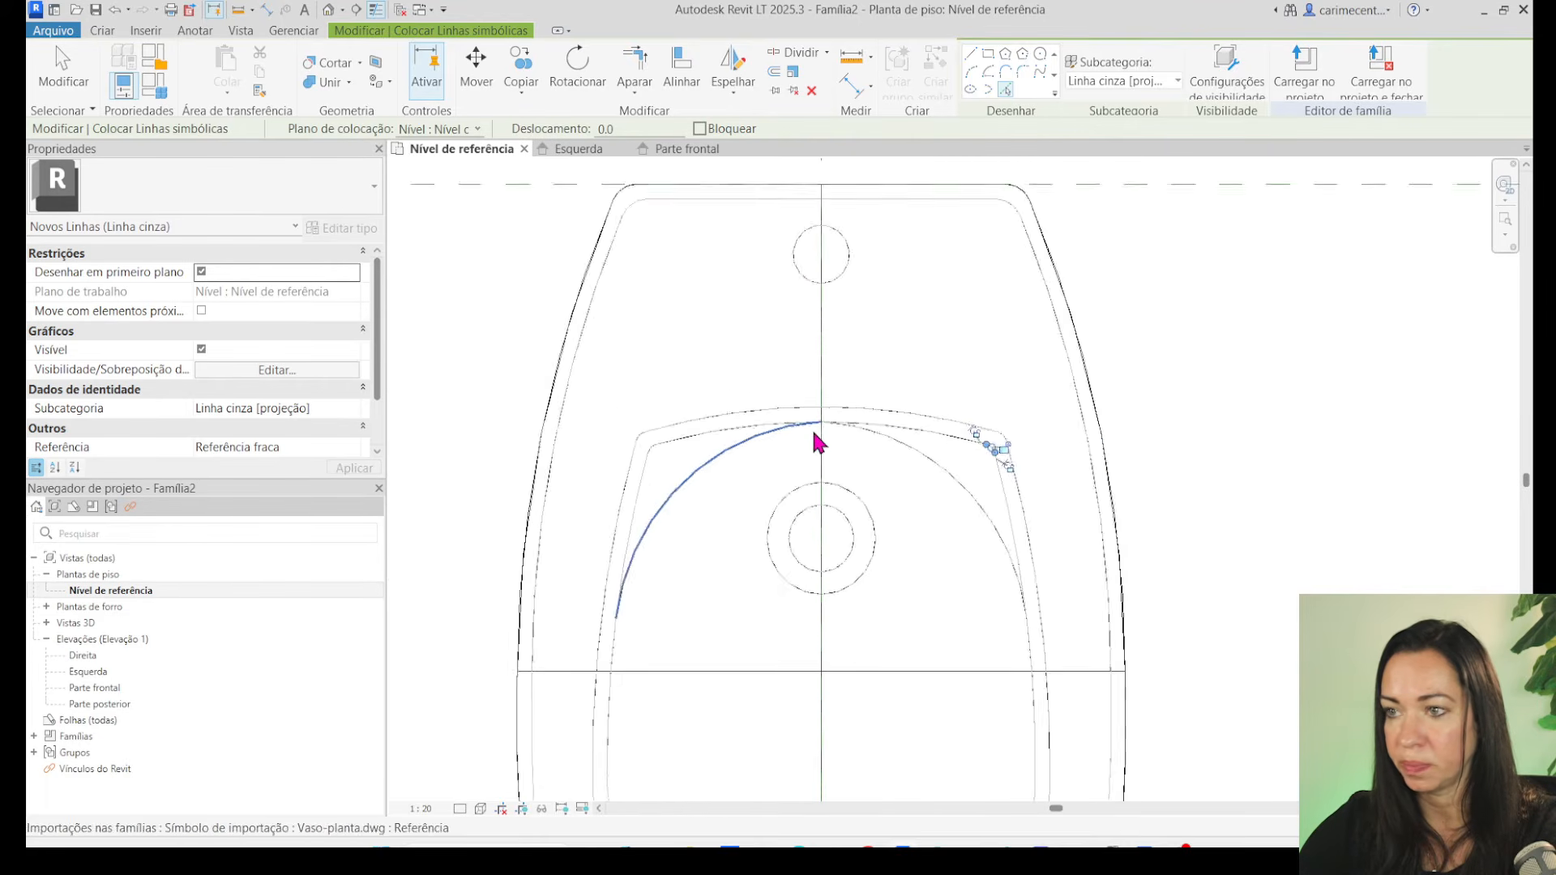
Display the floor plan in the Sombreado visual style and finish placing symbolic lines.
left_click(480, 809)
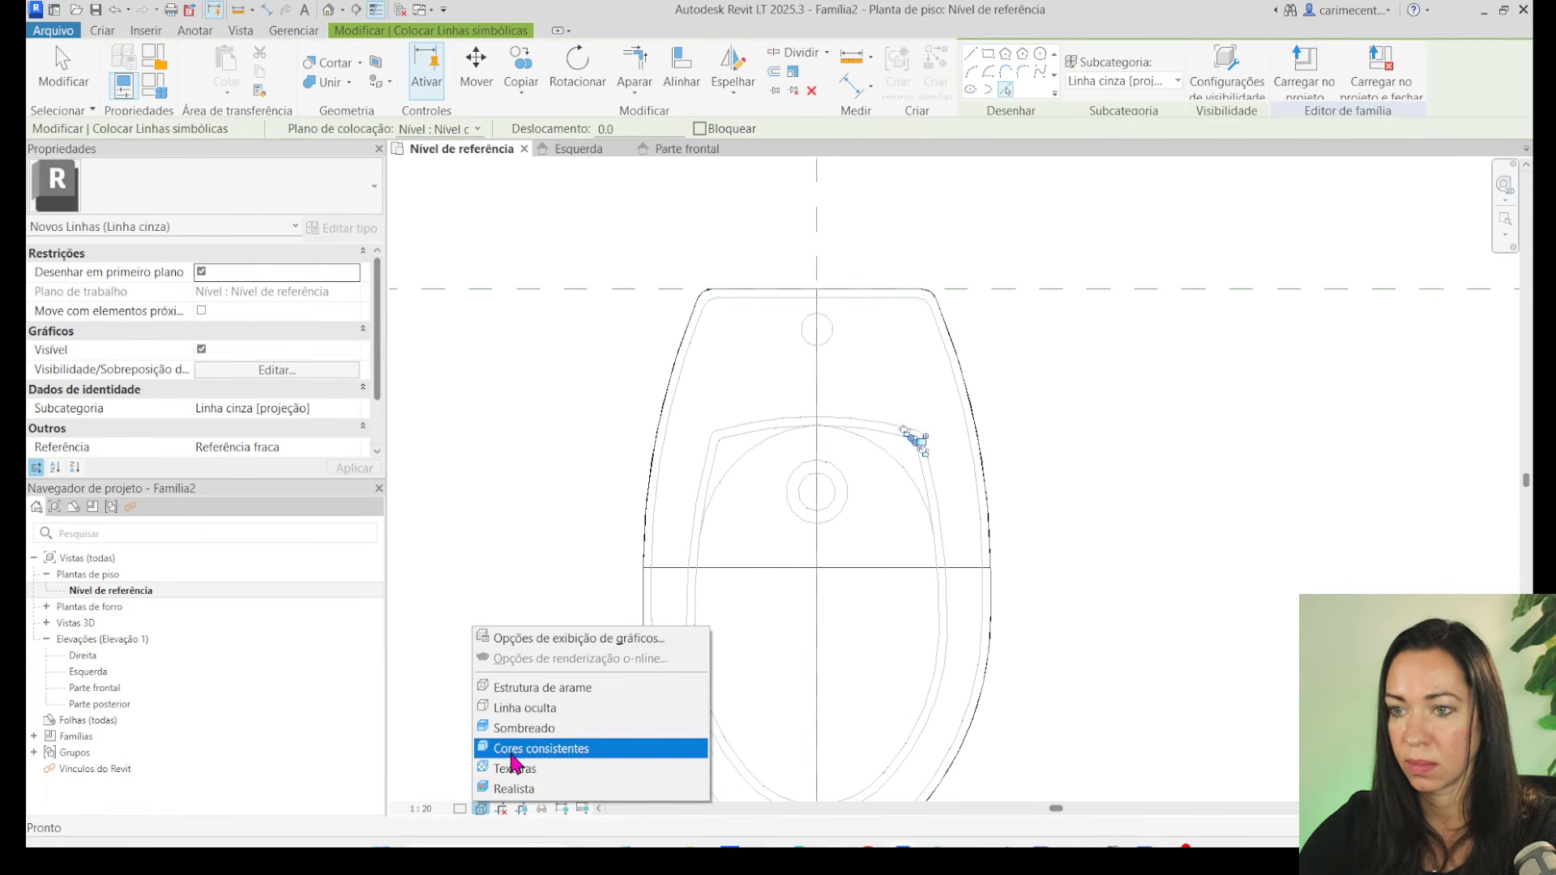
left_click(516, 728)
scroll(511, 570, "down", 2)
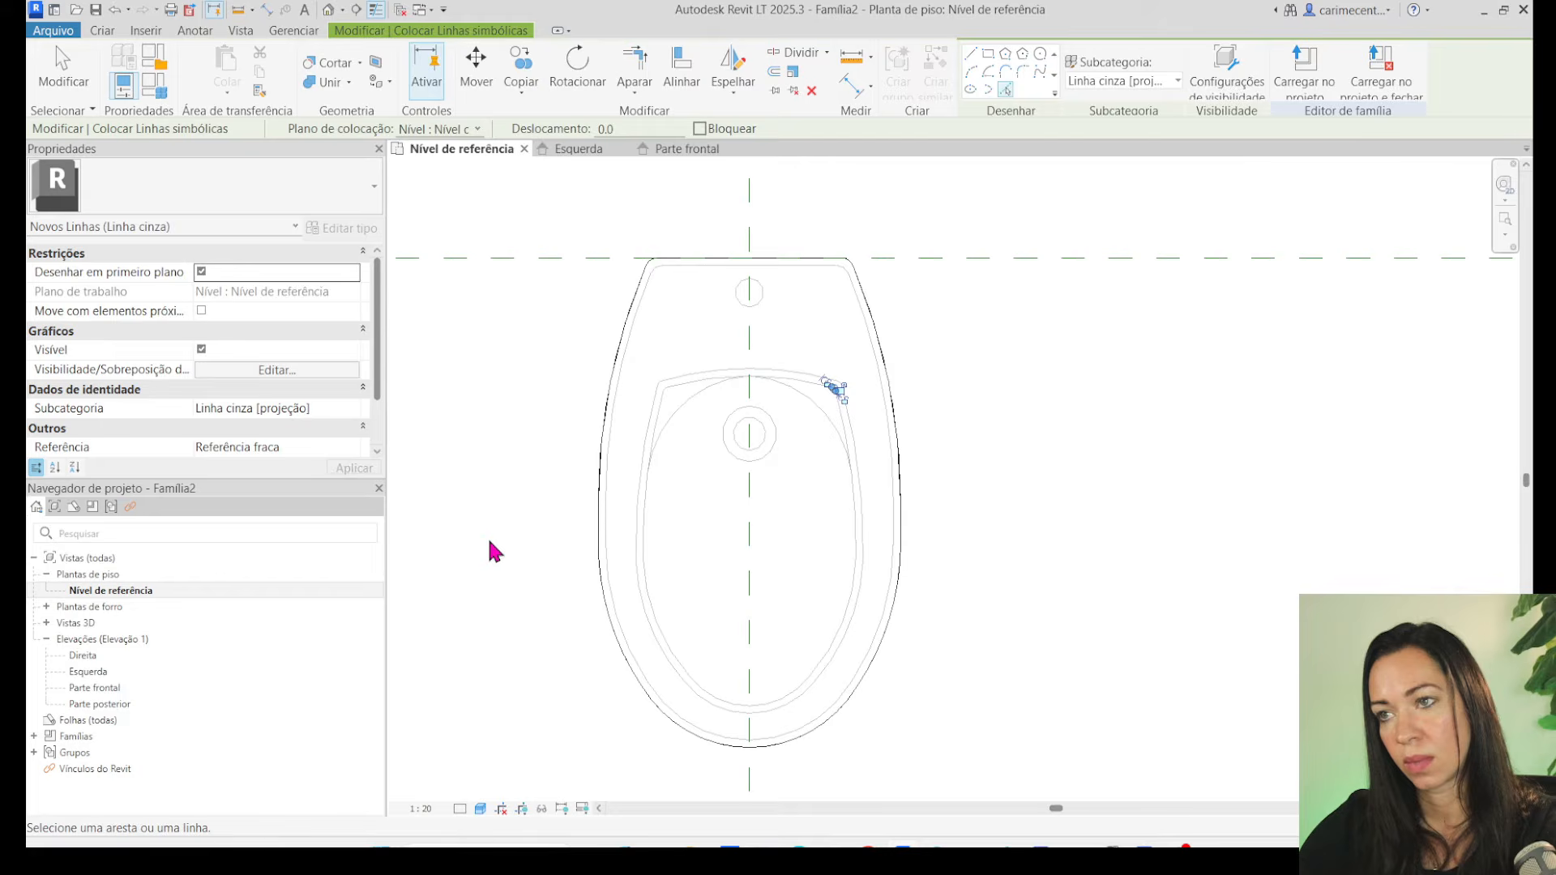
left_click(63, 73)
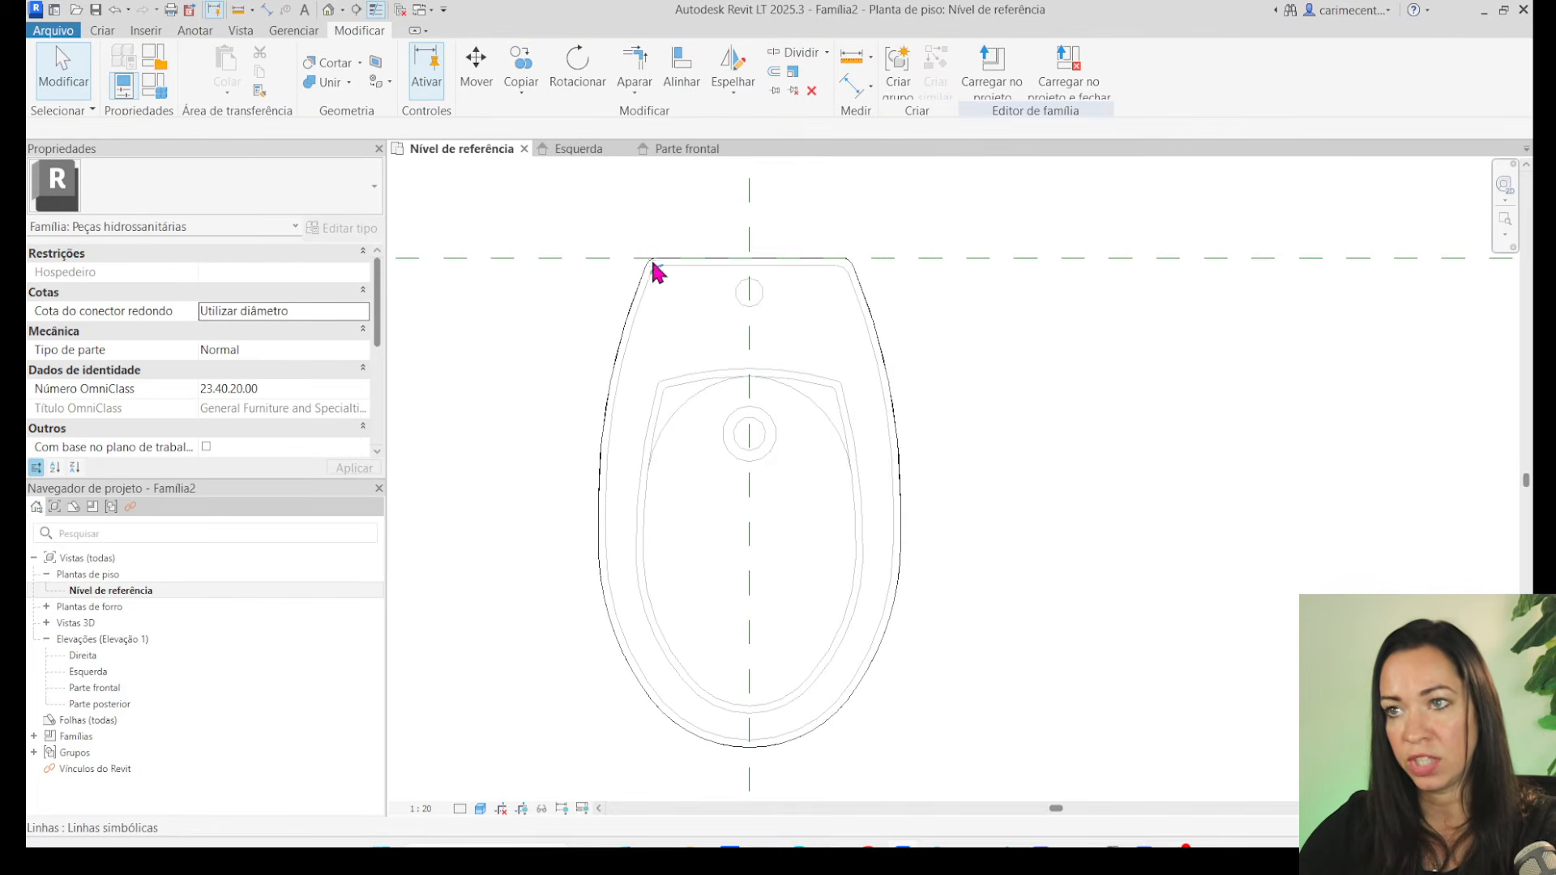
Edit the toilet masking region's boundary and assign all its outline lines to the Linha cinza [corte] subcategory.
left_click(635, 295)
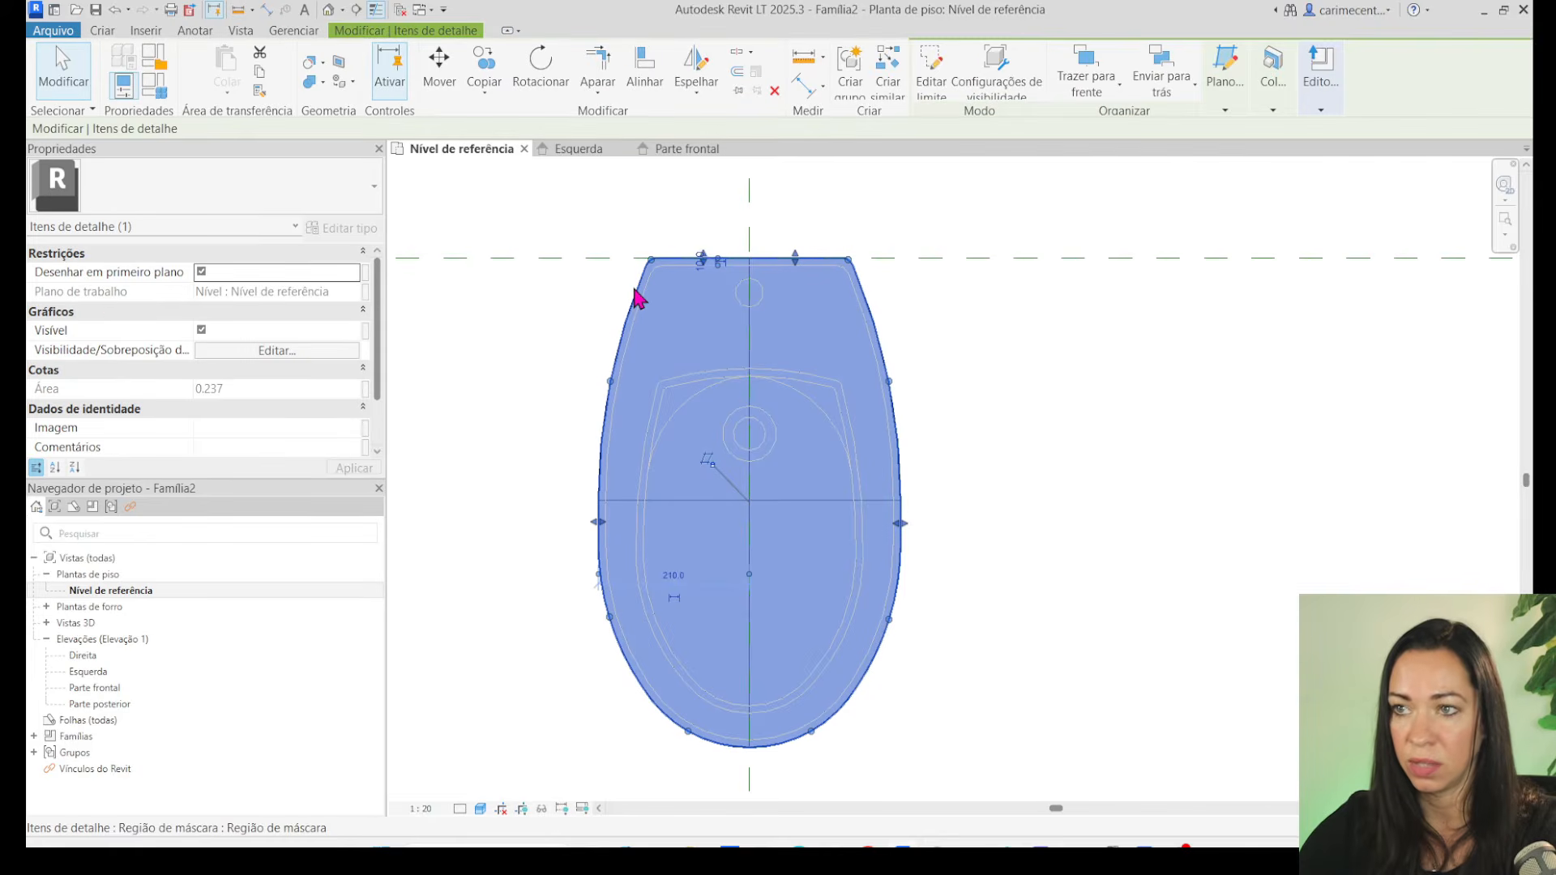
double_click(632, 292)
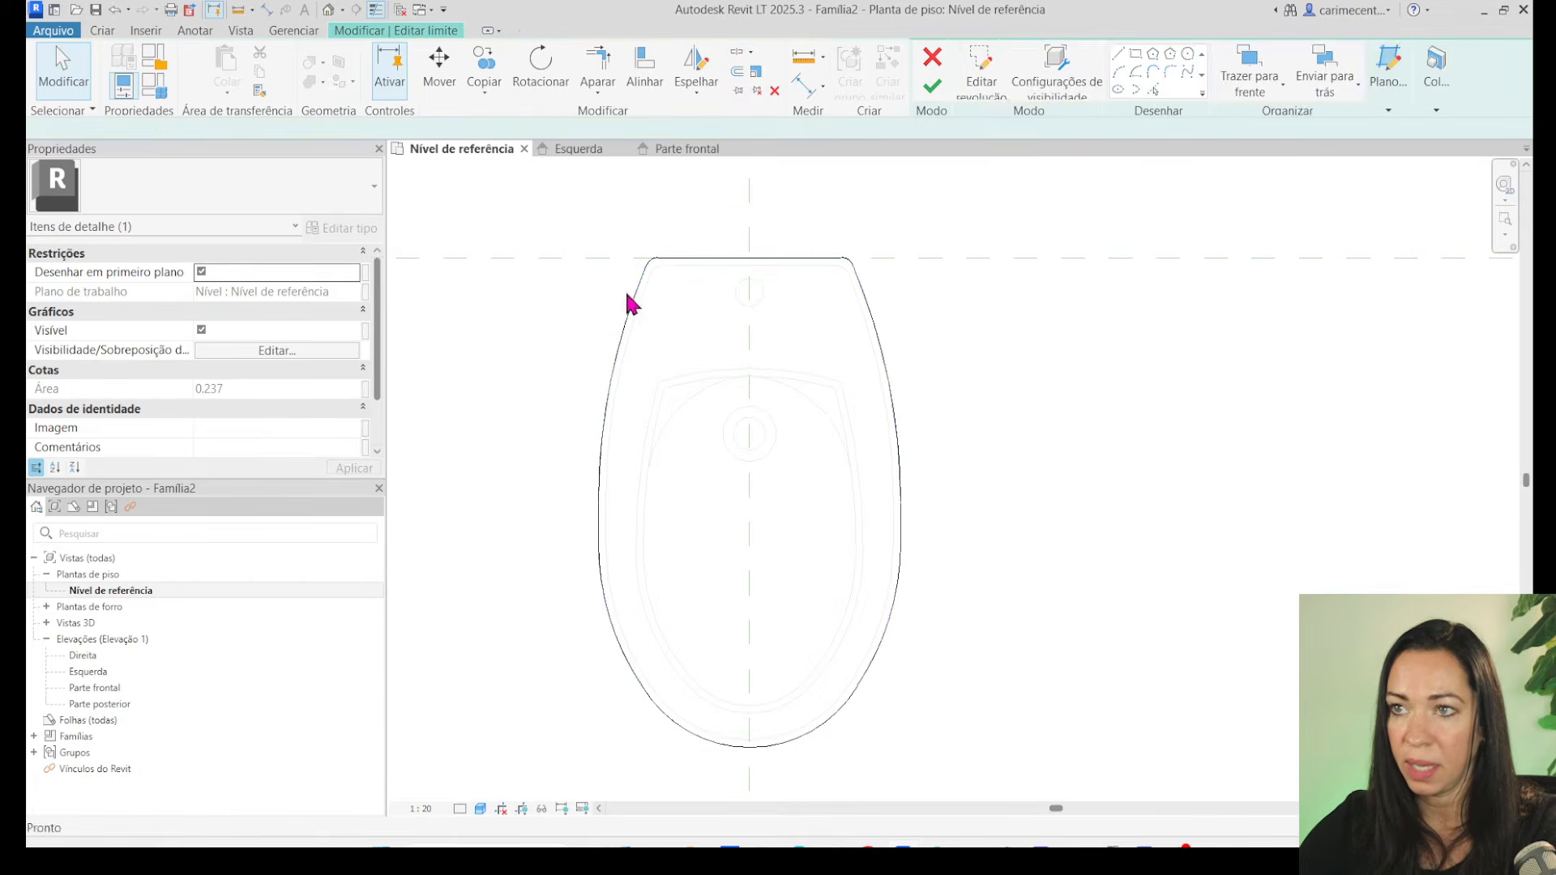
left_click_drag(548, 206, 1021, 766)
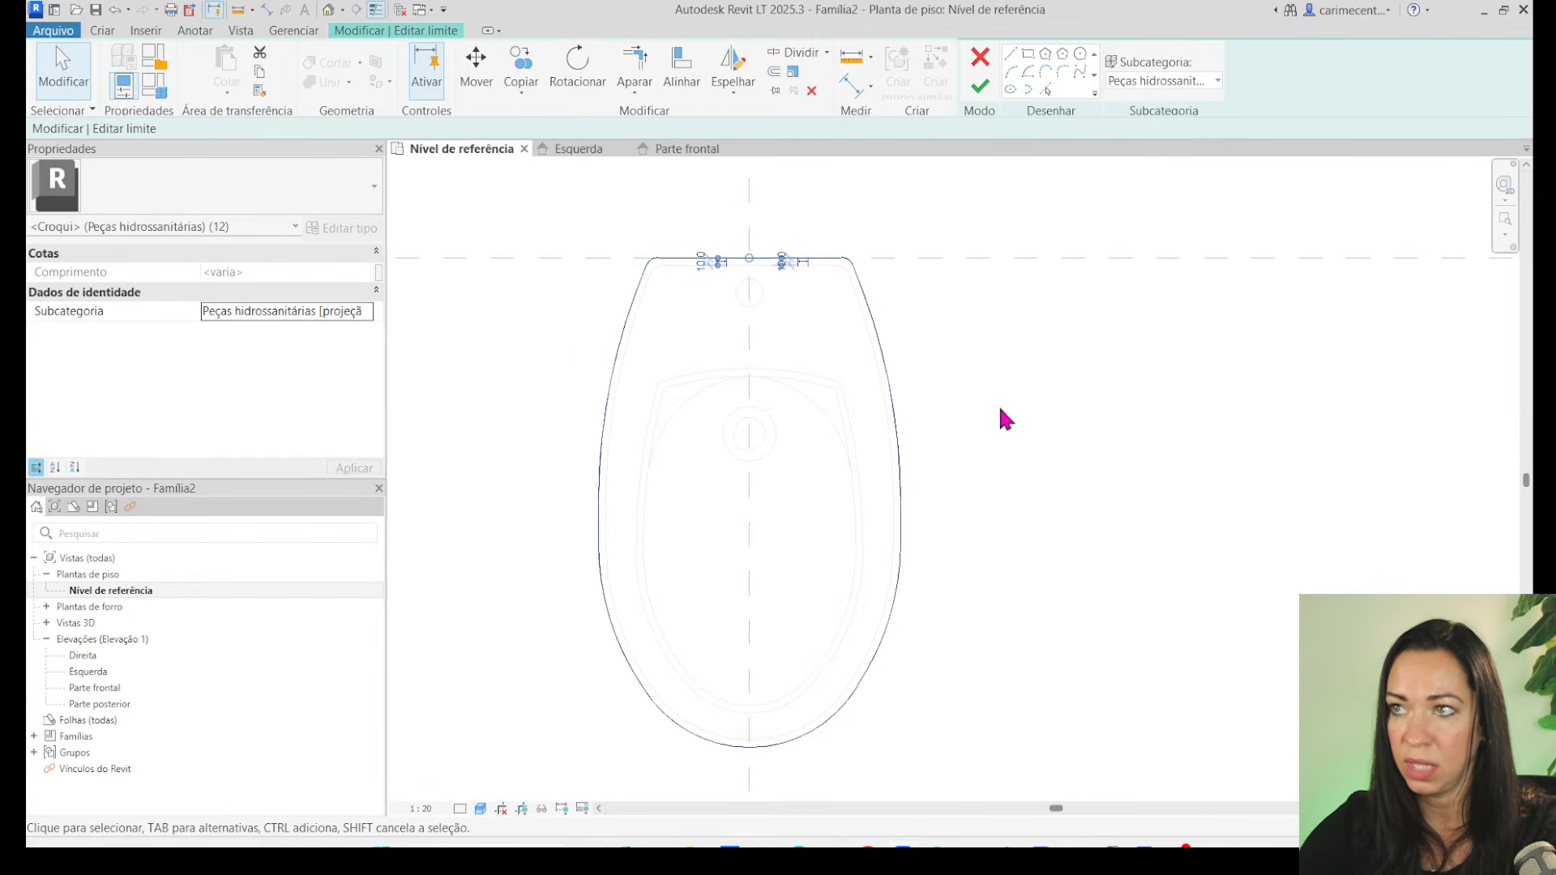
left_click(1208, 84)
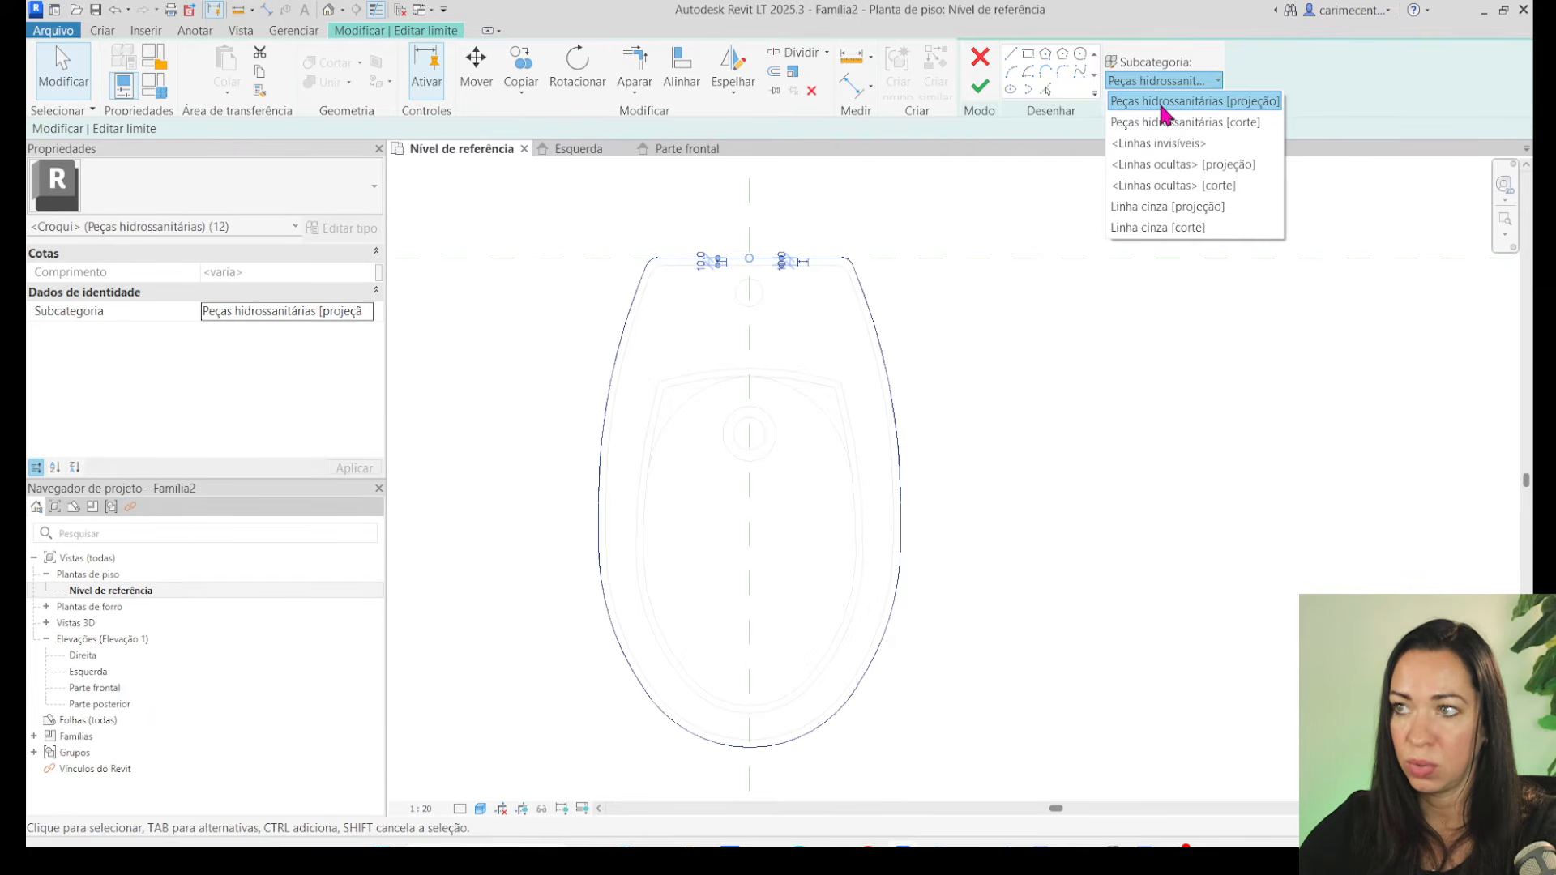
left_click(1150, 228)
left_click(1052, 414)
left_click(982, 85)
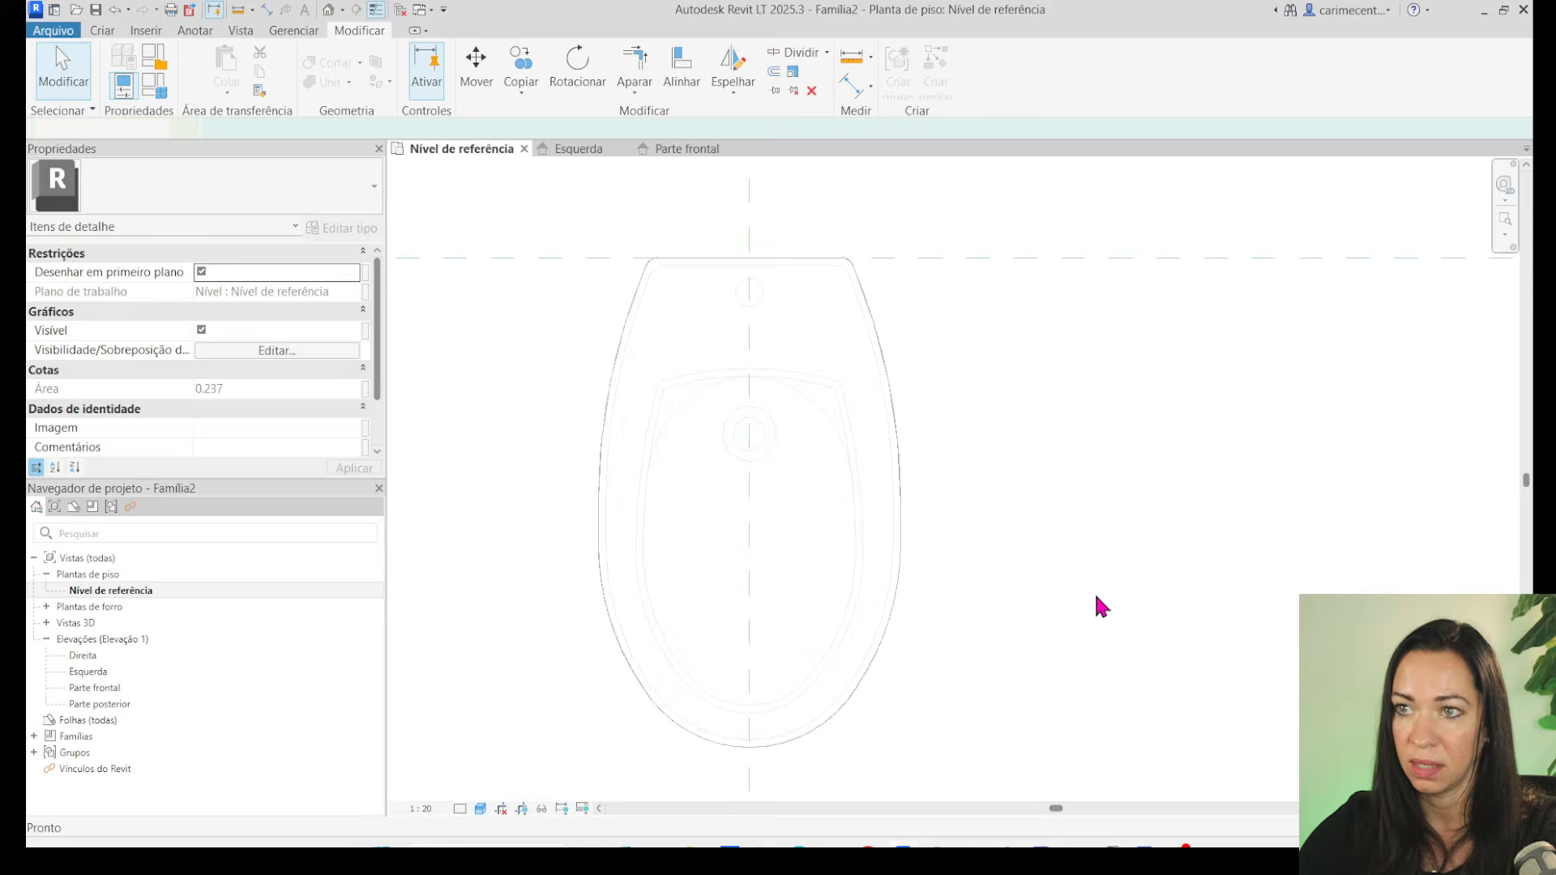
Show the floor plan as Sombreado and remove the imported Vaso-planta.dwg drawing from it.
left_click(479, 808)
left_click(519, 729)
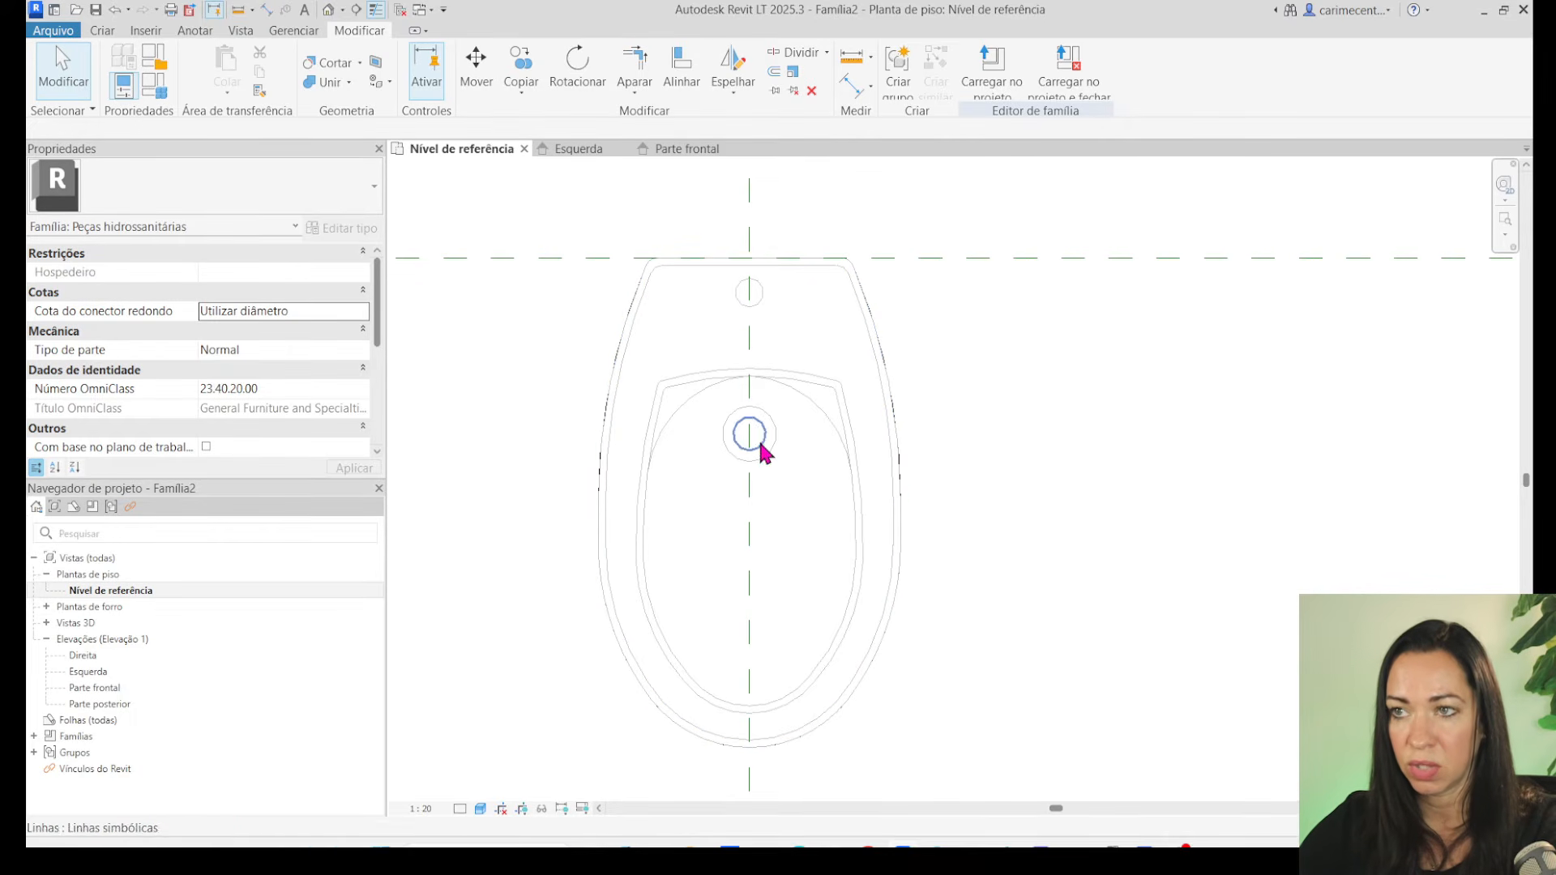
middle_click_drag(542, 527, 539, 524)
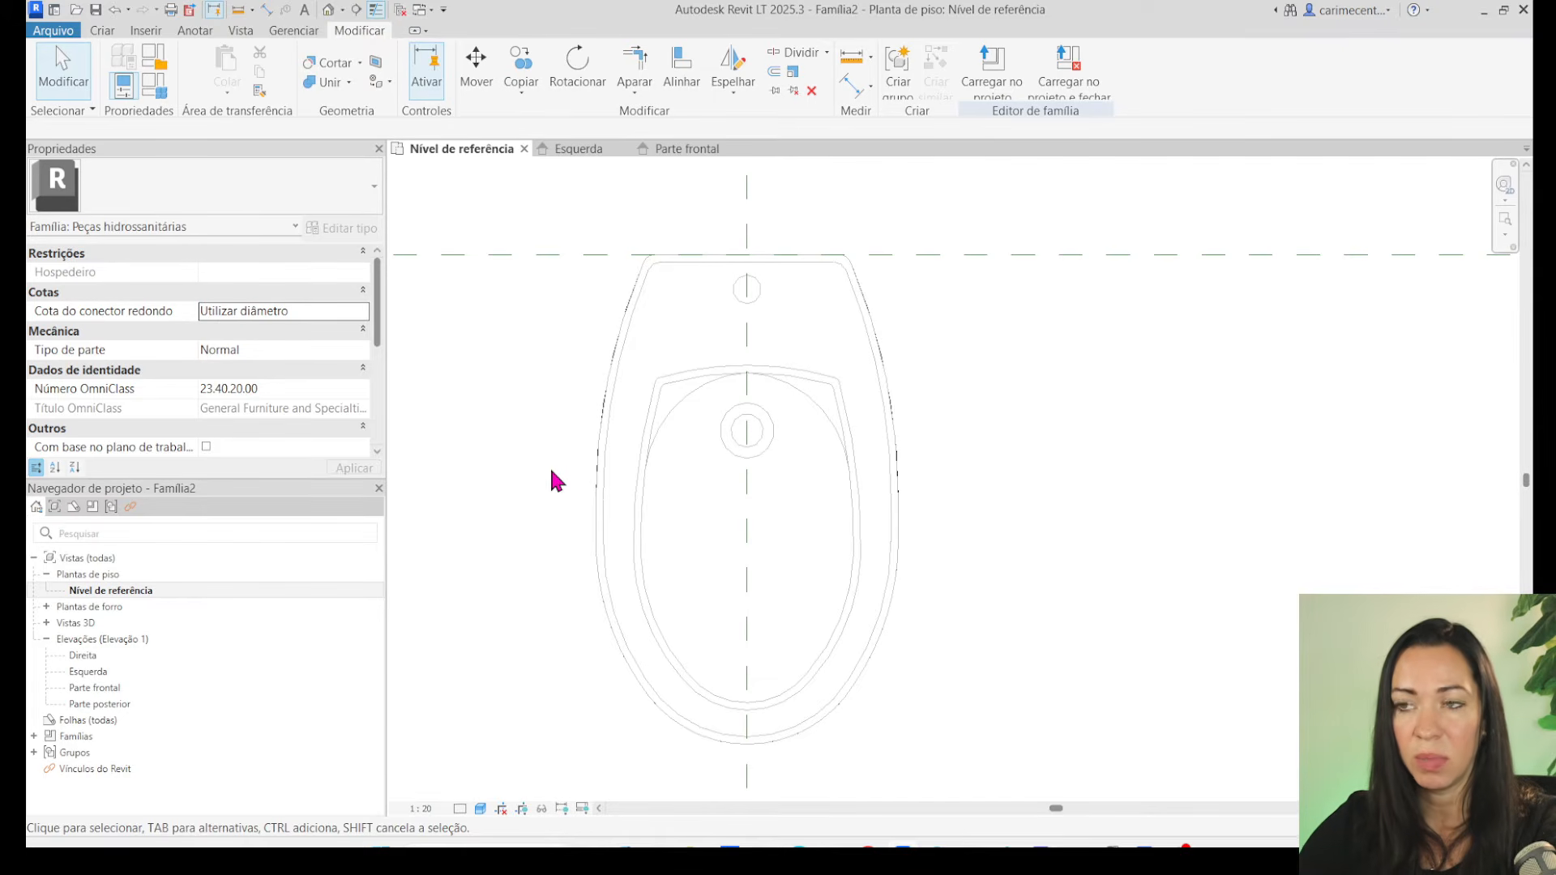
left_click(599, 407)
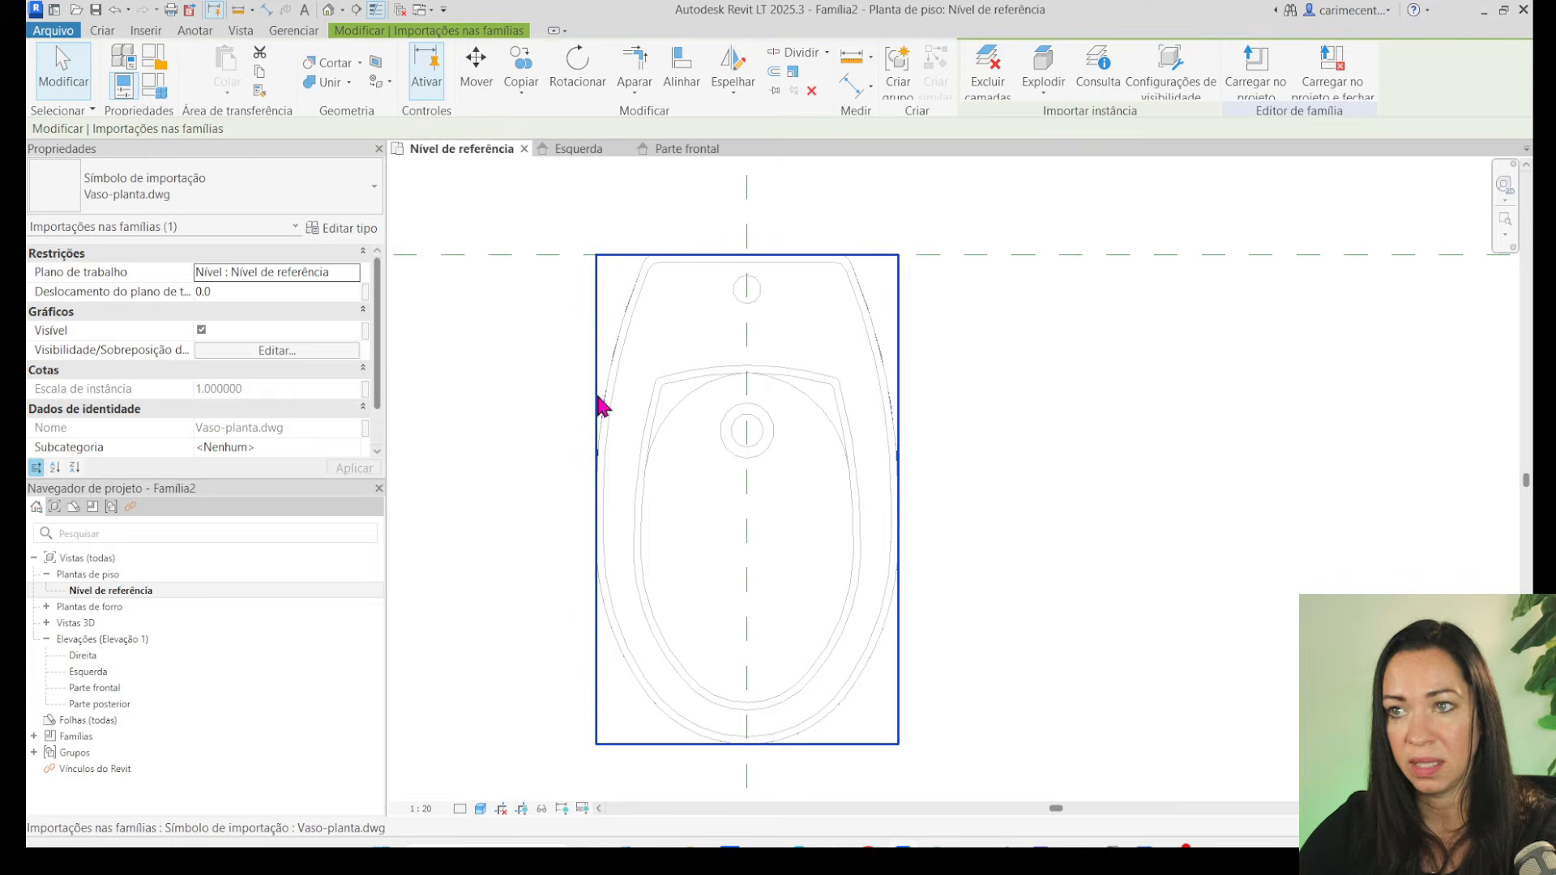
left_click(1142, 498)
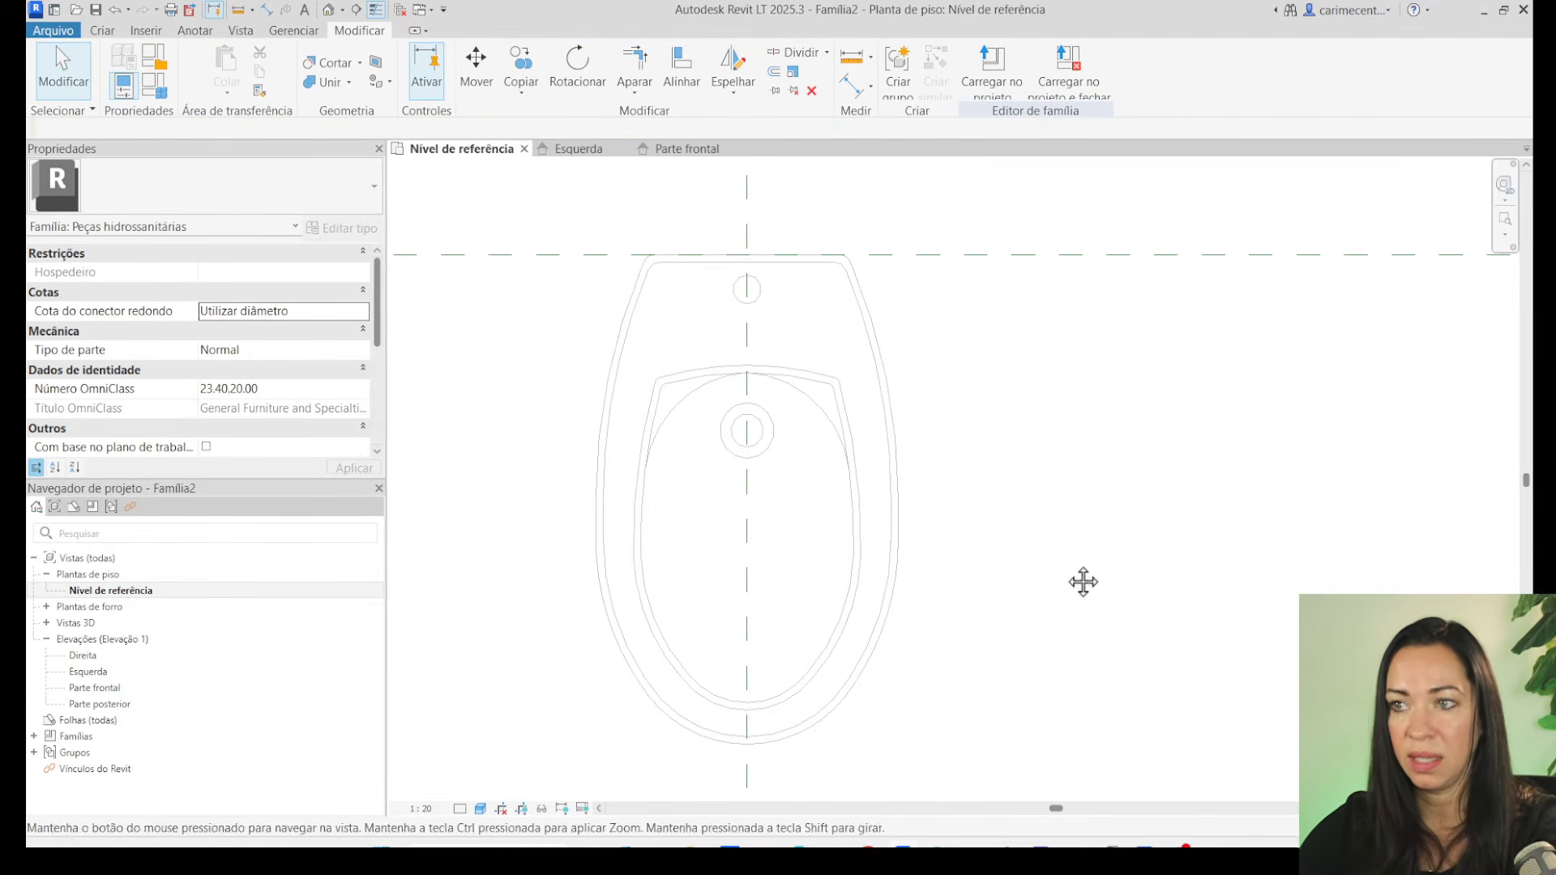
Reopen the masking region's boundary and assign its whole outline to the Peças hidrossanitárias [corte] subcategory.
left_click(865, 279)
double_click(820, 268)
key("Tab")
left_click(820, 268)
left_click(1119, 81)
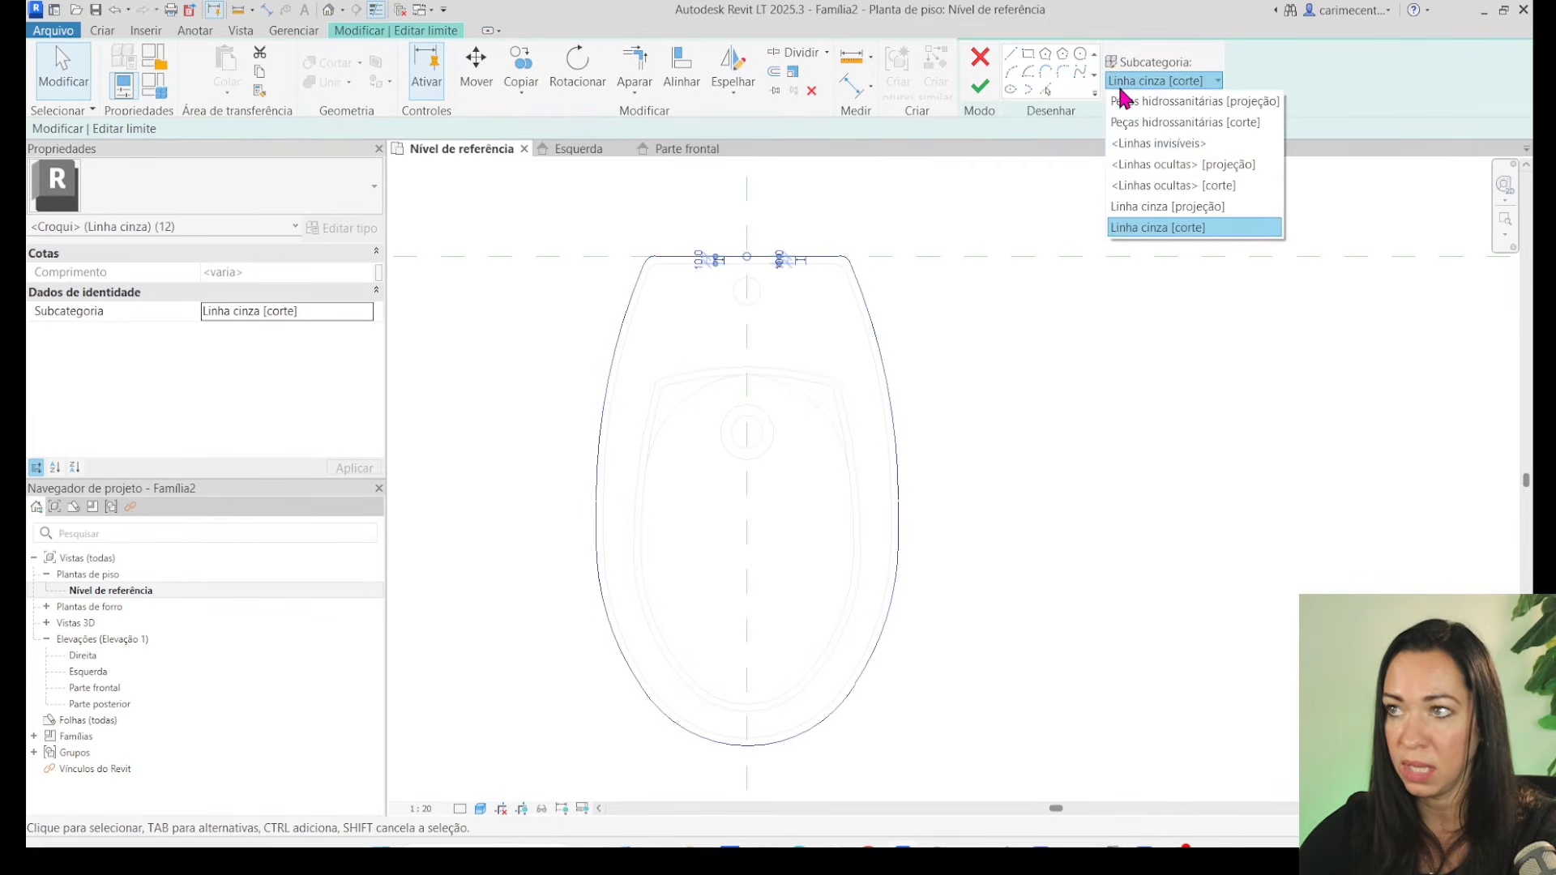
left_click(1160, 122)
left_click(1027, 290)
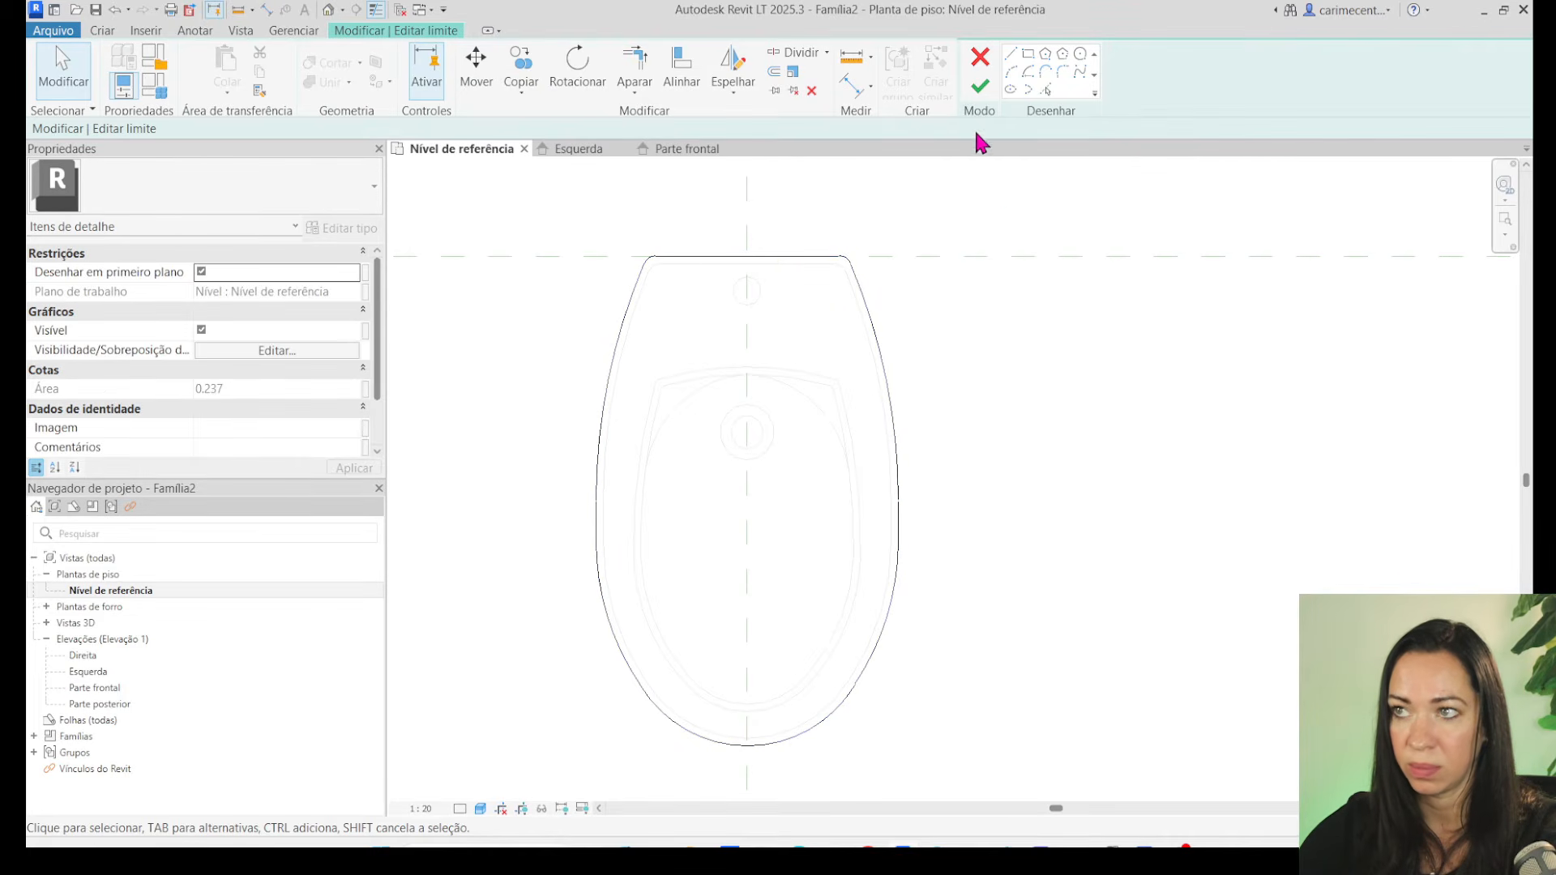
left_click(980, 86)
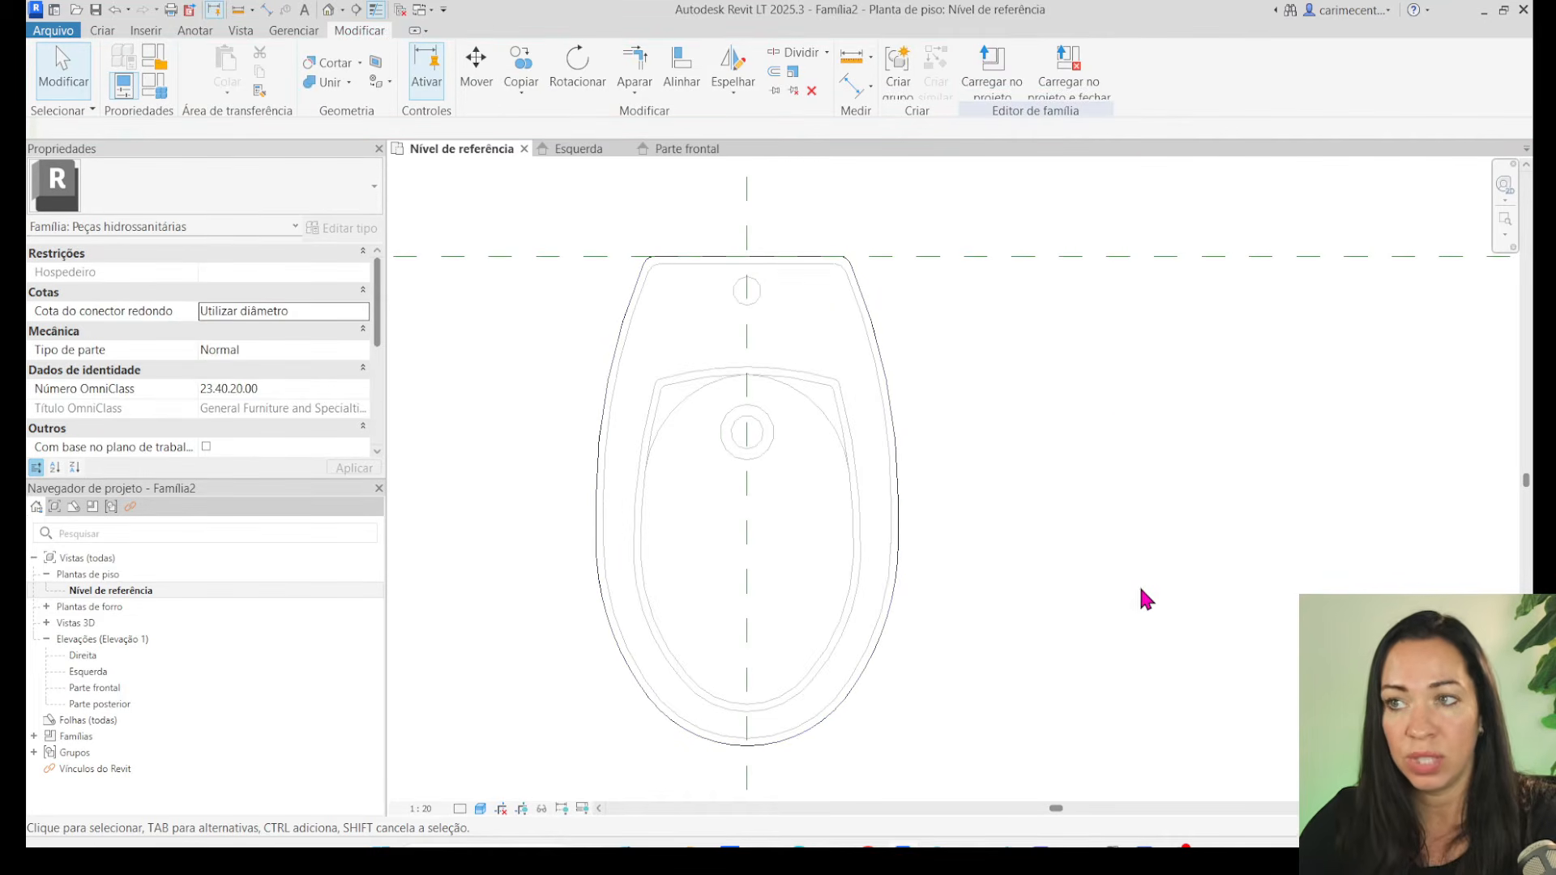
Select all the Linha cinza symbolic lines inside the toilet outline, leaving out the masking region.
left_click_drag(607, 231, 863, 733)
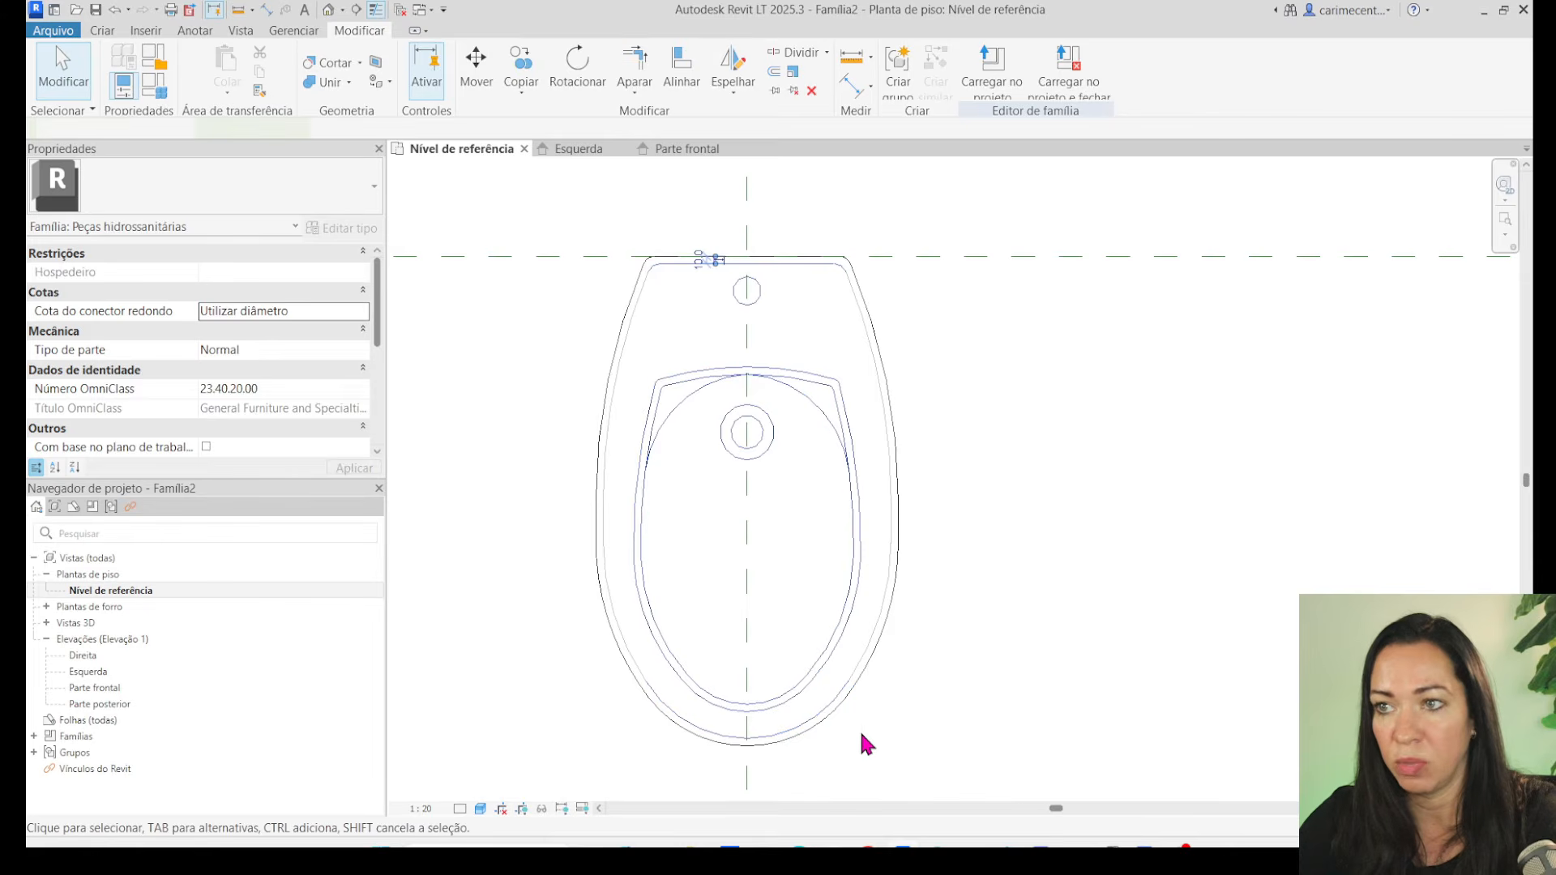
left_click_drag(548, 215, 658, 830)
left_click_drag(680, 808, 726, 793, "ctrl")
left_click_drag(793, 198, 902, 741, "ctrl")
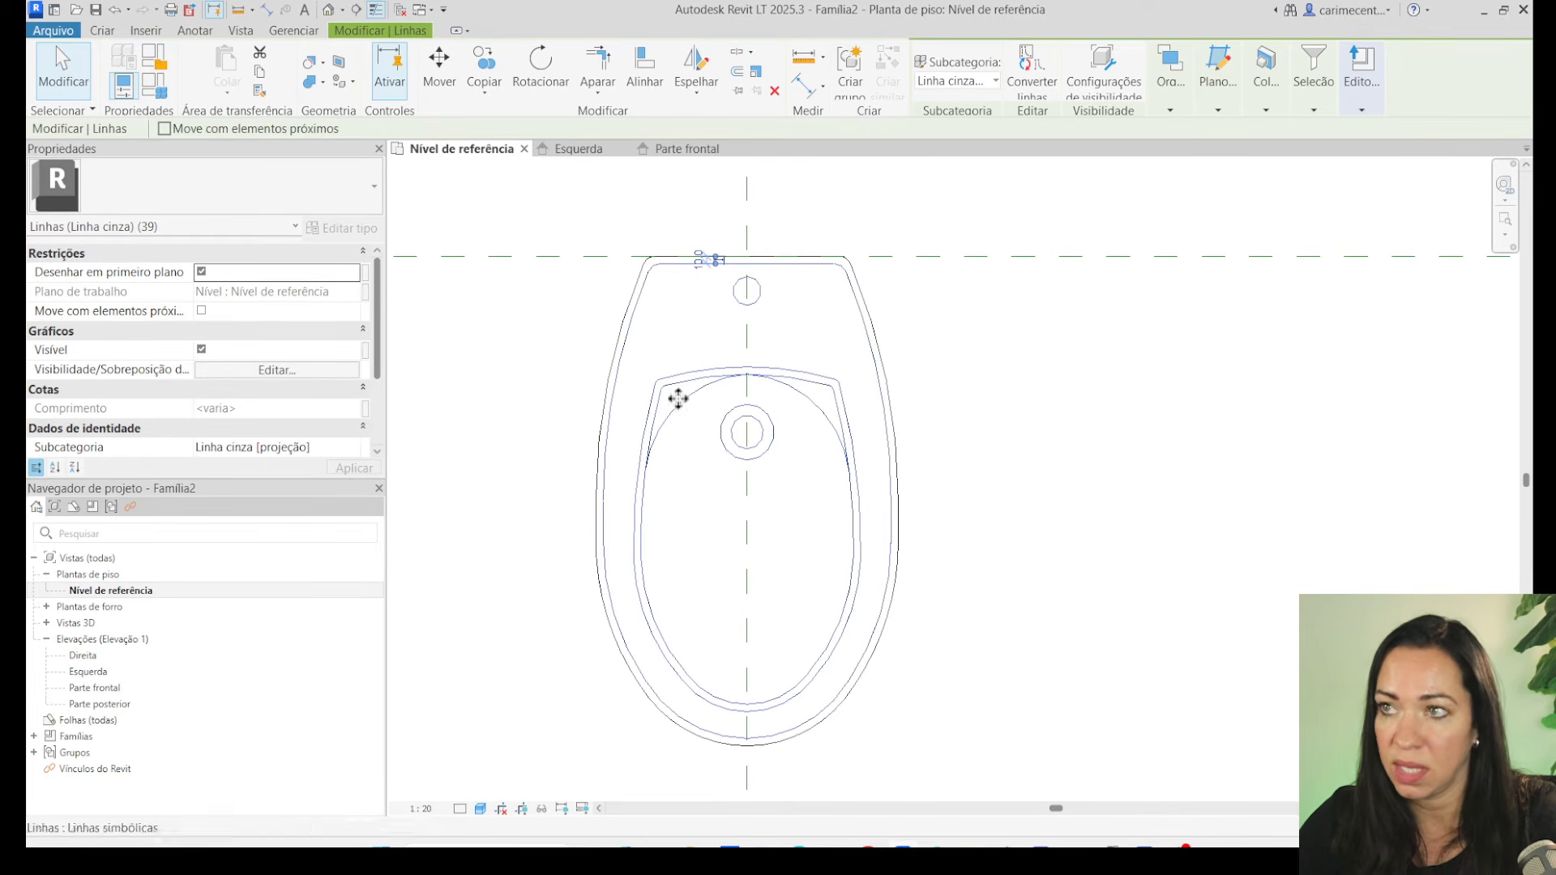
Limit the visibility of the selected symbolic plan lines to the Alto detail level, excluding Baixo and Médio.
left_click(1106, 72)
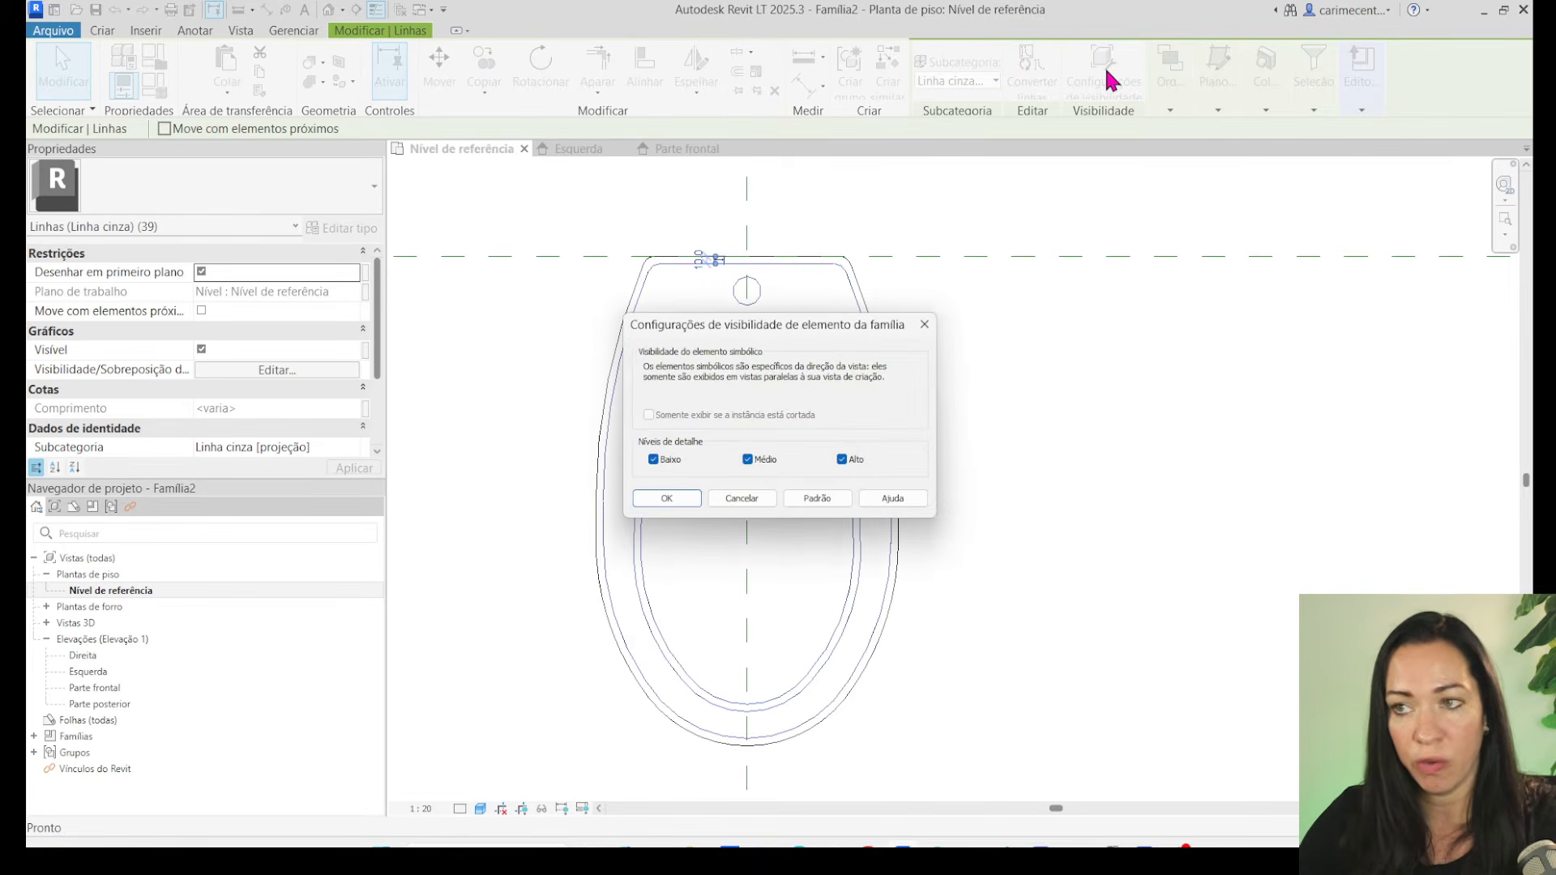
left_click(654, 460)
left_click(747, 460)
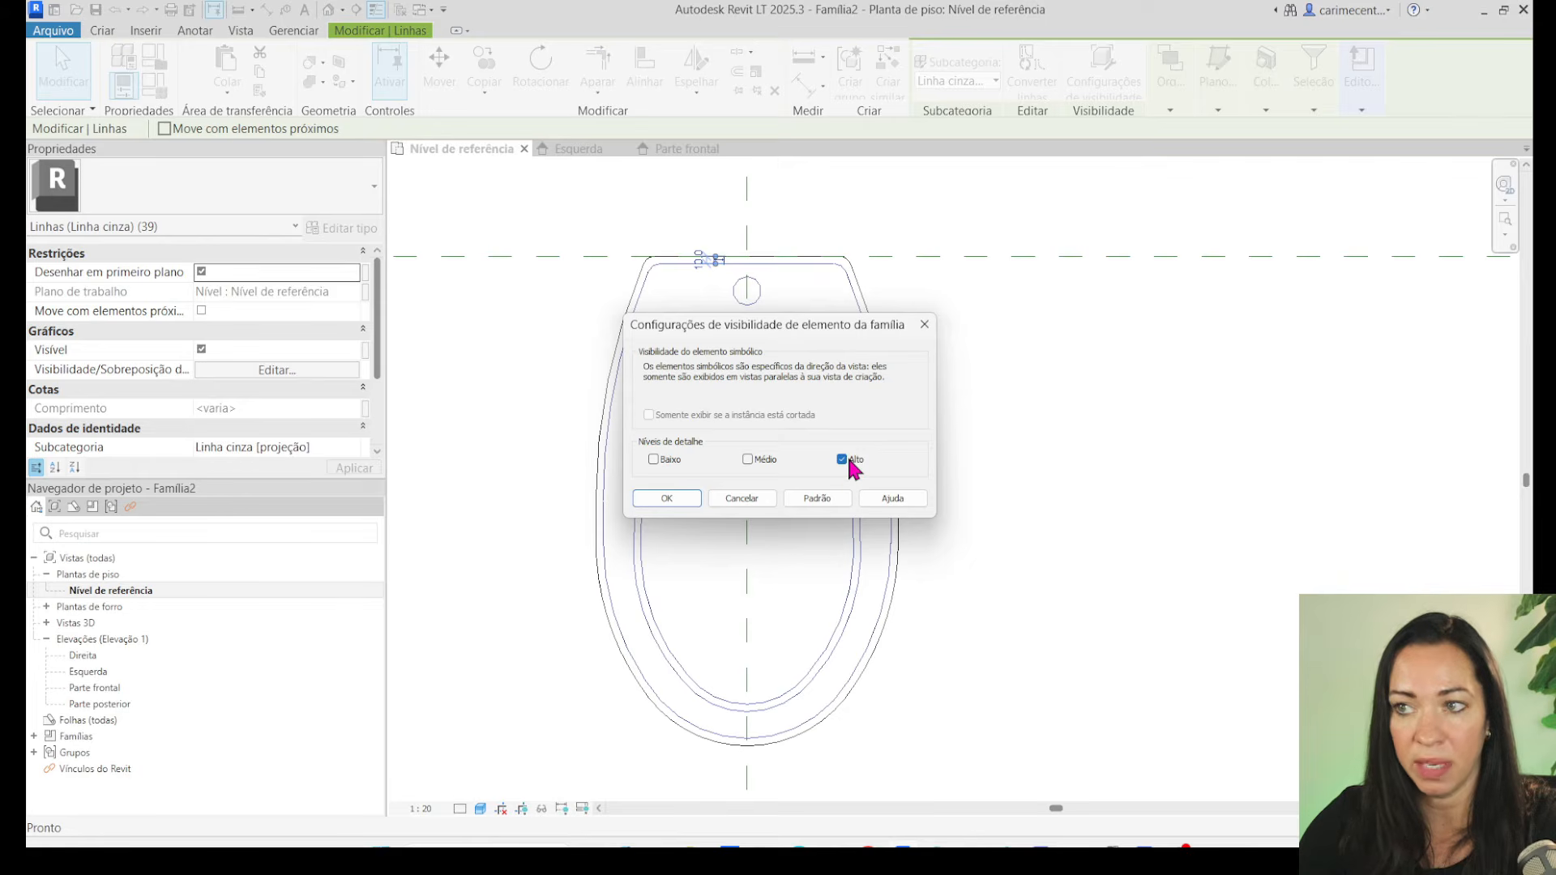
left_click(666, 497)
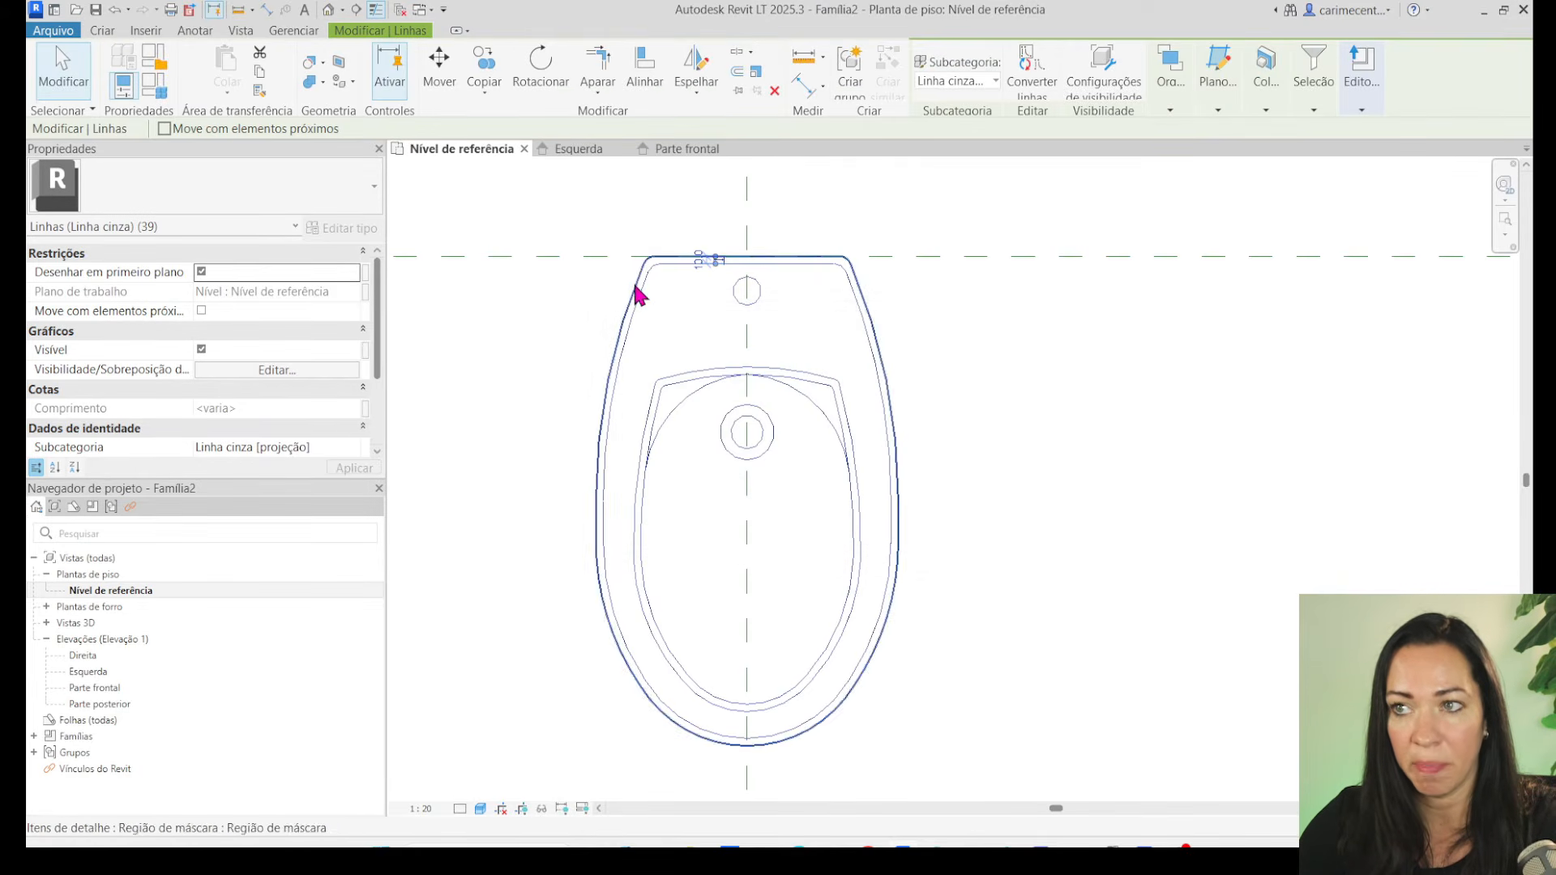
left_click(497, 456)
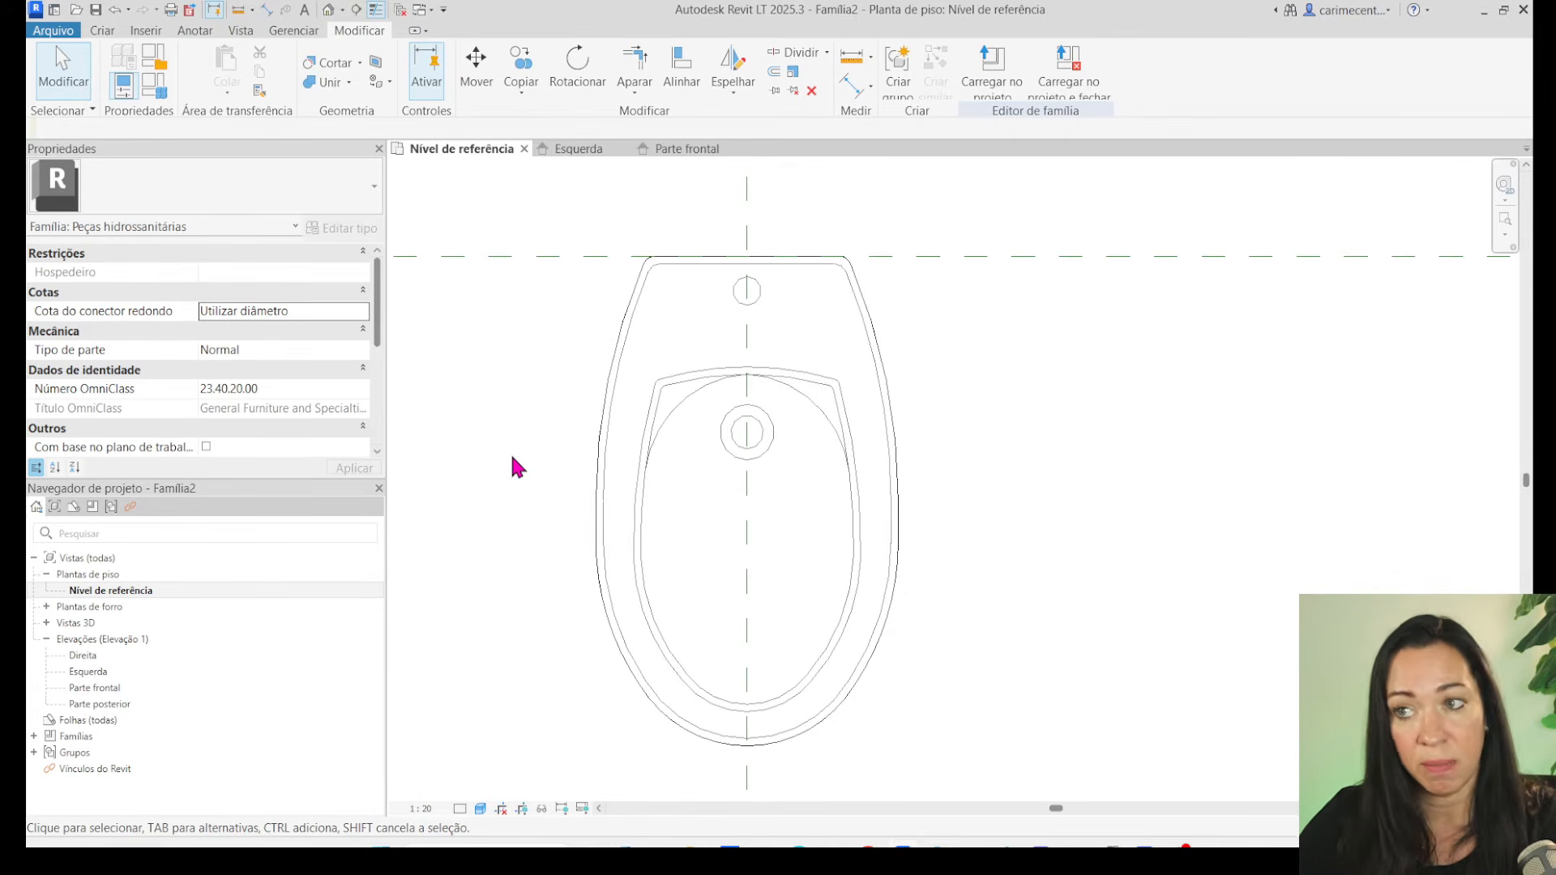
Examine the fixture in the front and left elevations, and its masking region in the reference level plan.
middle_click_drag(965, 694, 965, 683)
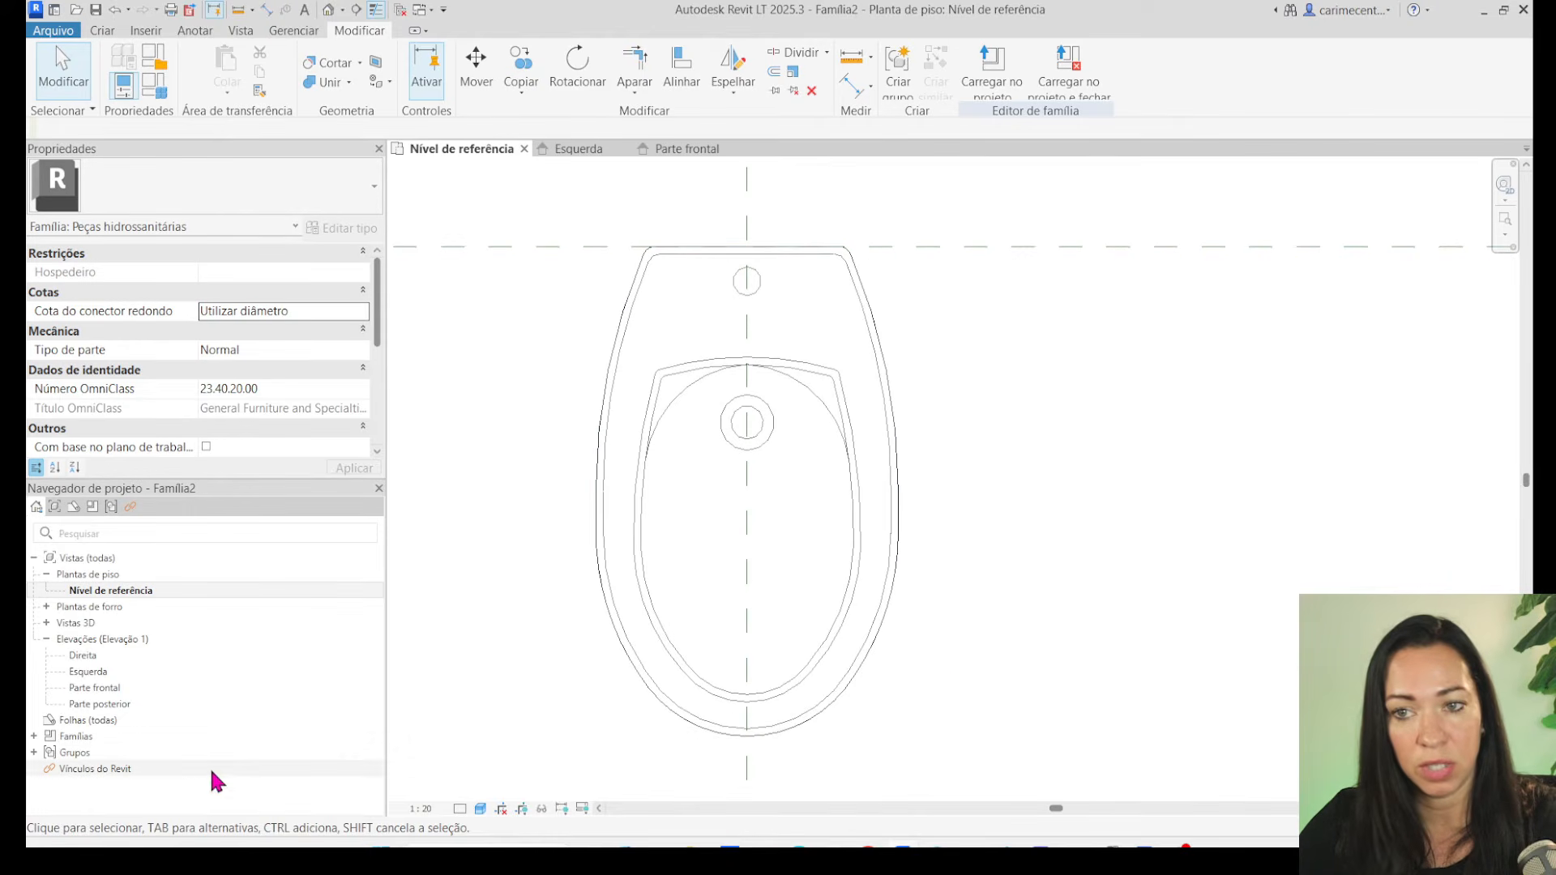
double_click(128, 687)
middle_click_drag(932, 629, 916, 617)
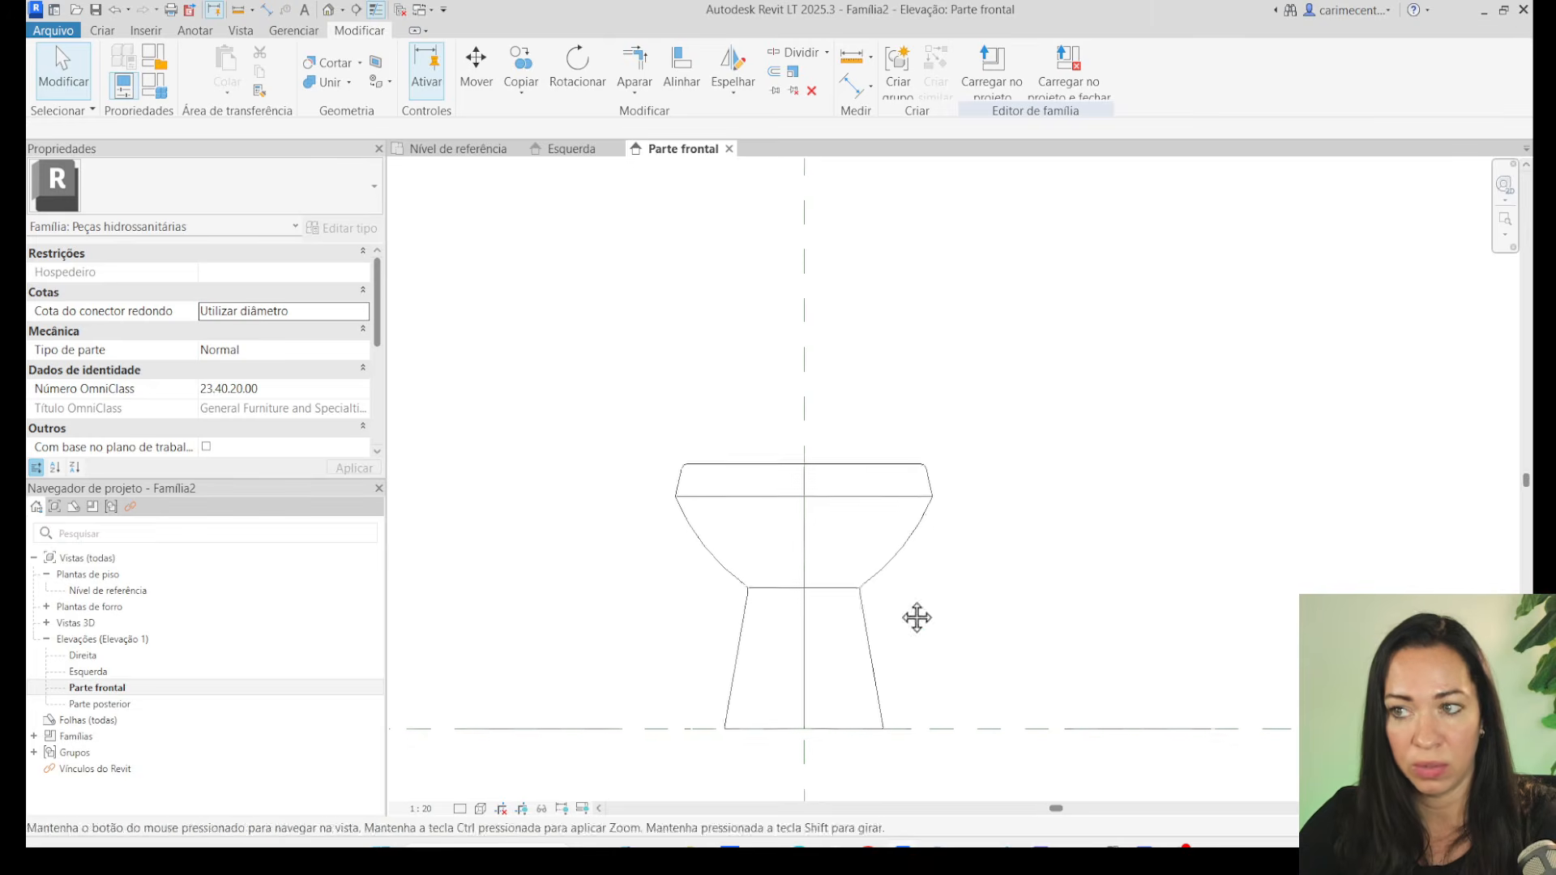
double_click(113, 672)
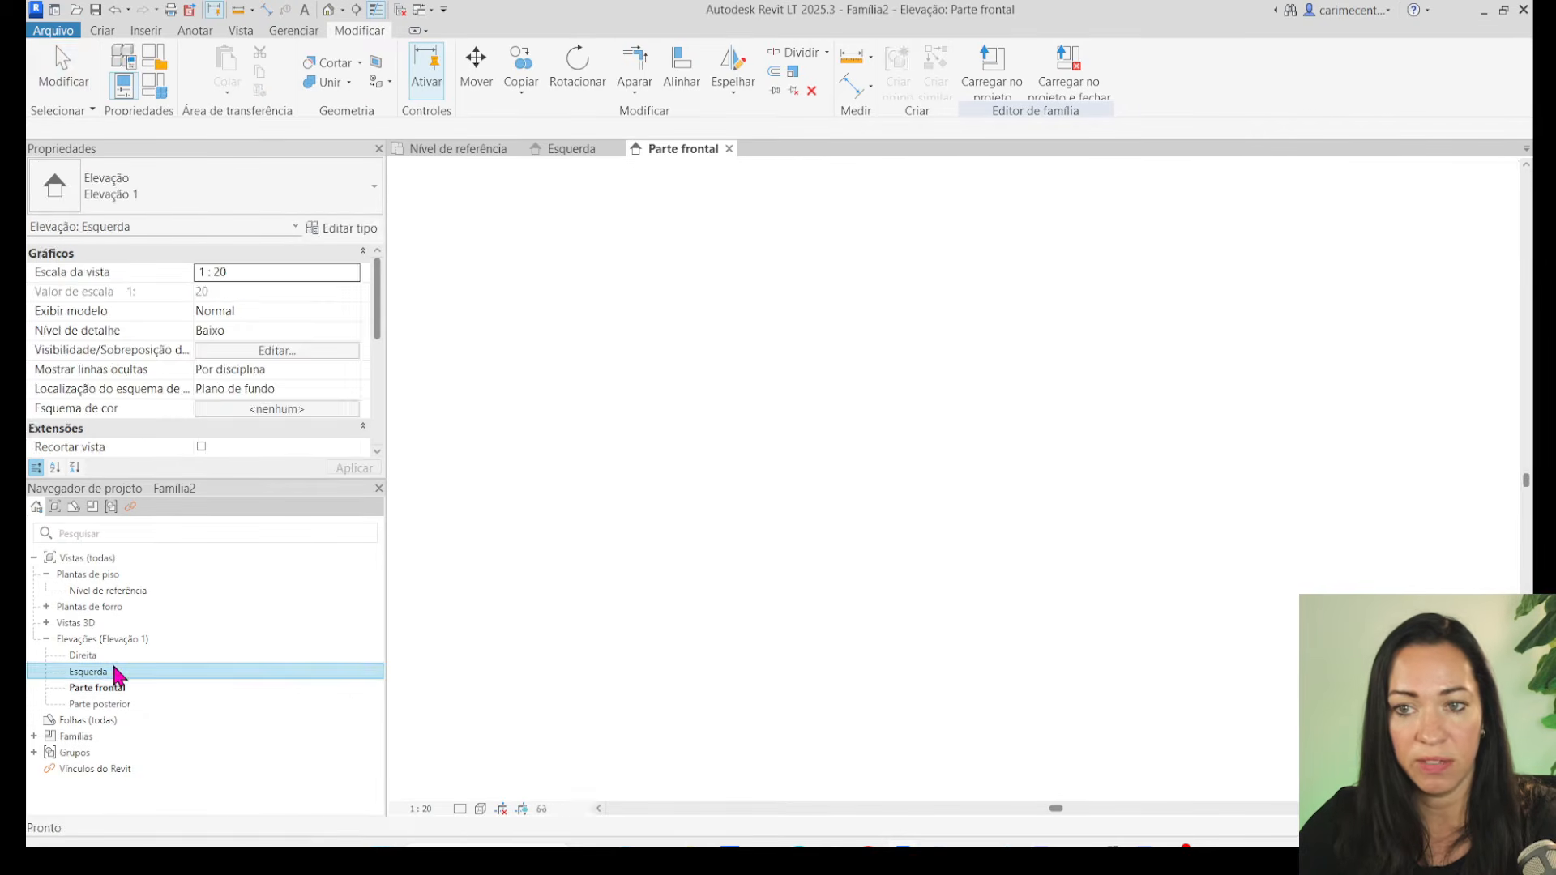
middle_click_drag(1093, 547, 1082, 532)
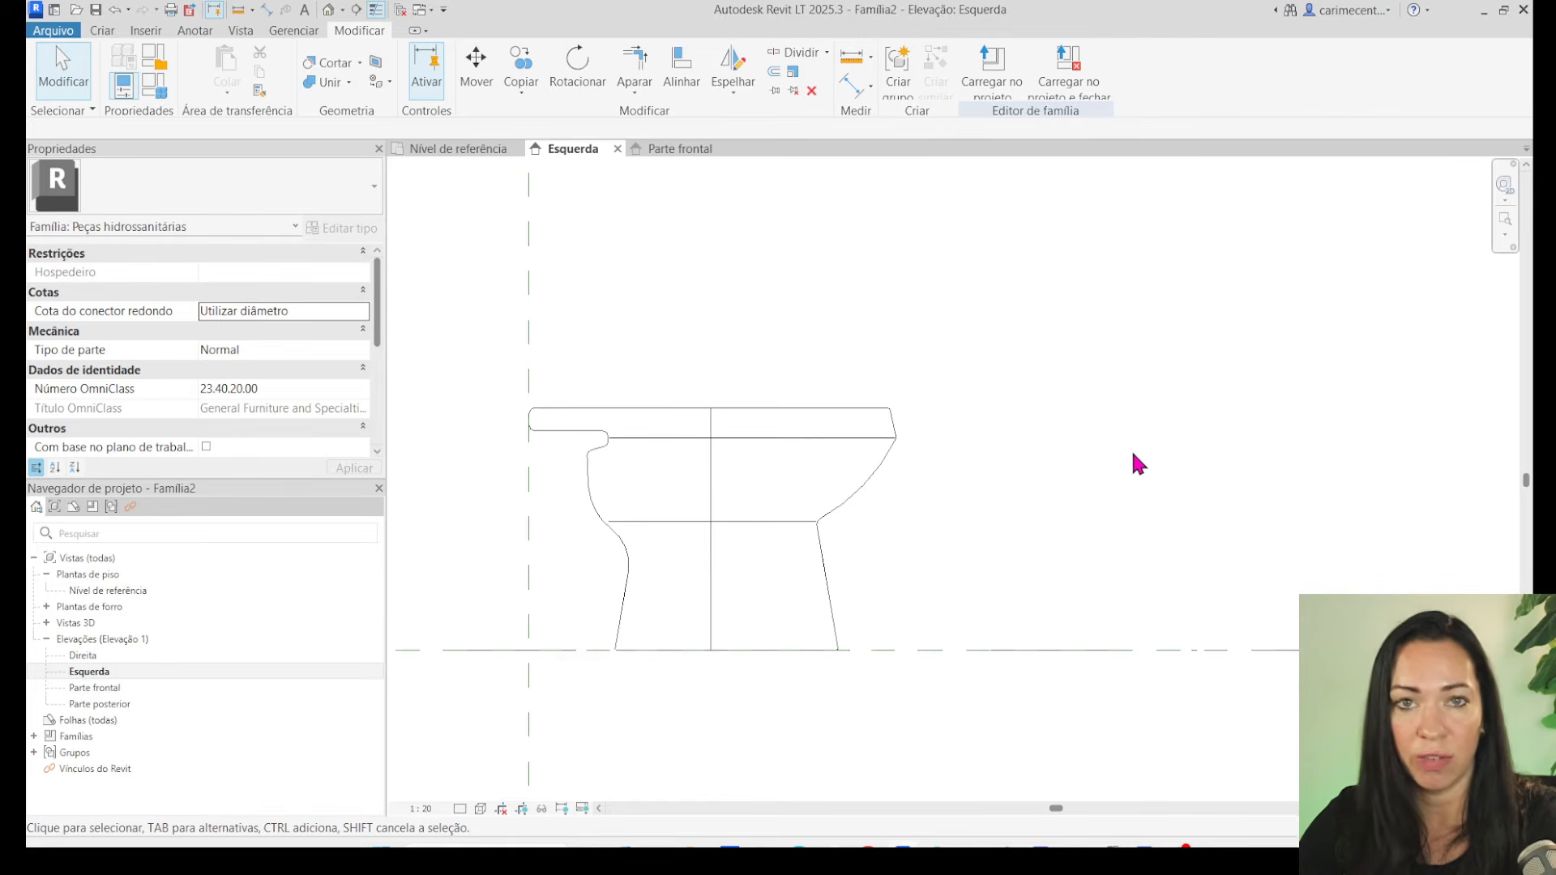
scroll(1059, 606, "down", 2)
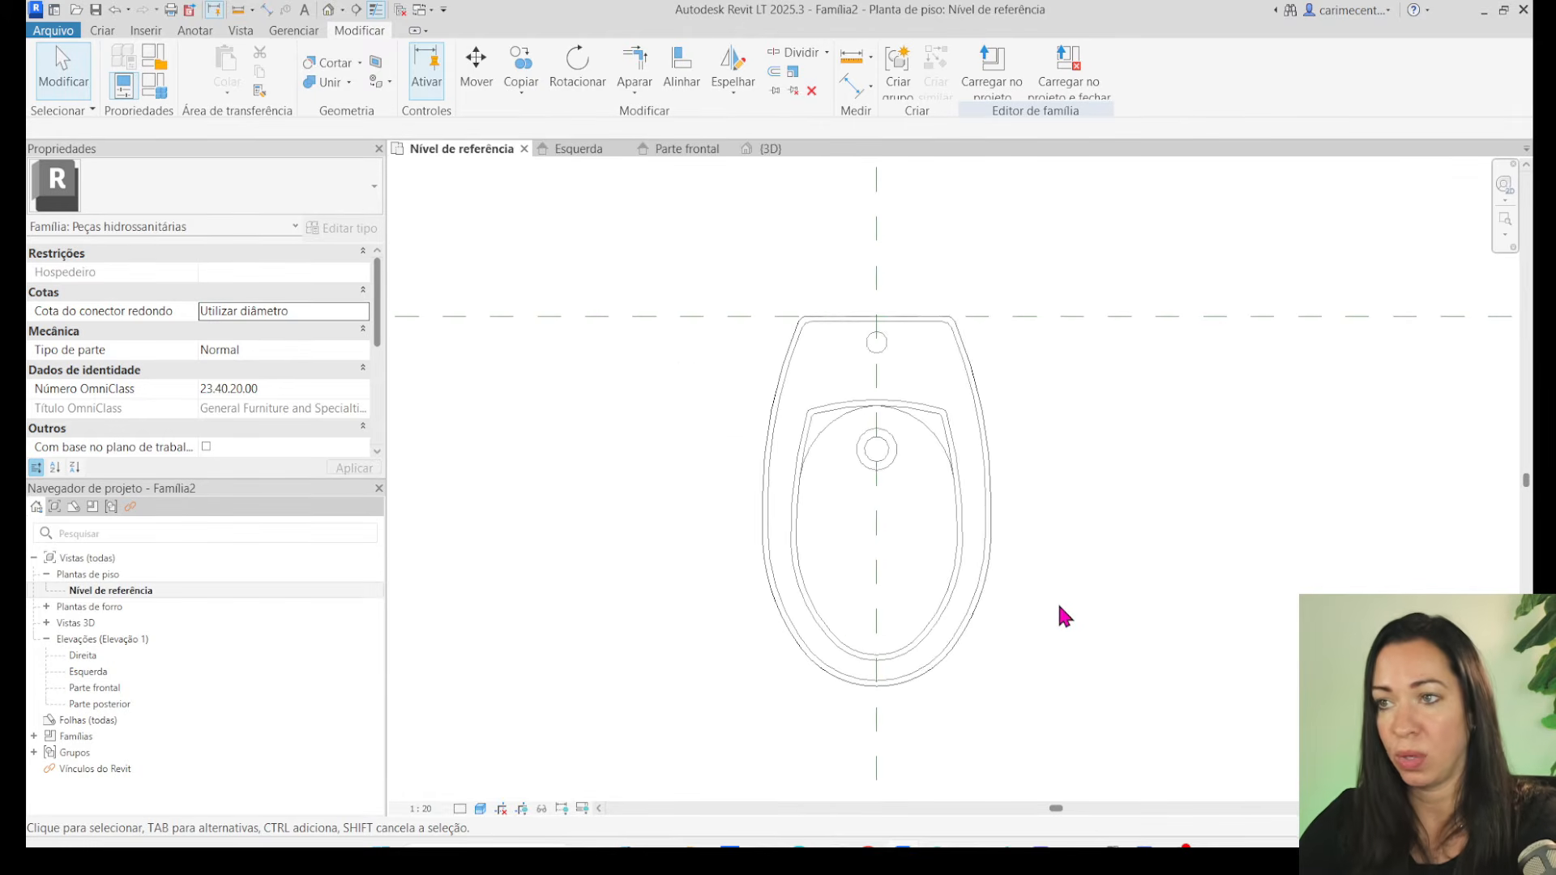
middle_click_drag(1115, 589, 1082, 587)
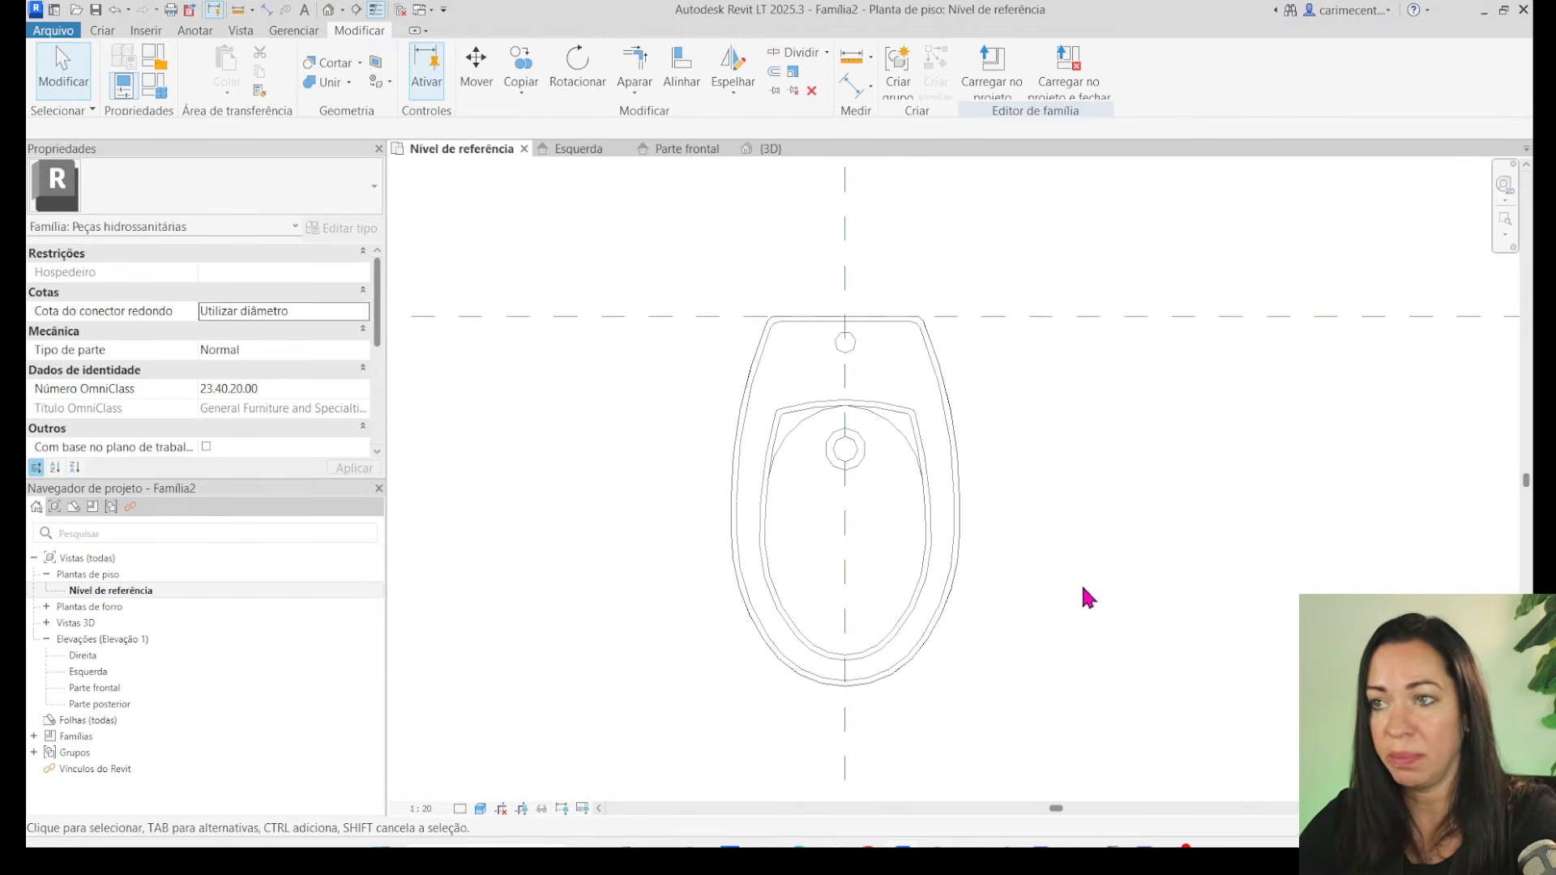
left_click(755, 337)
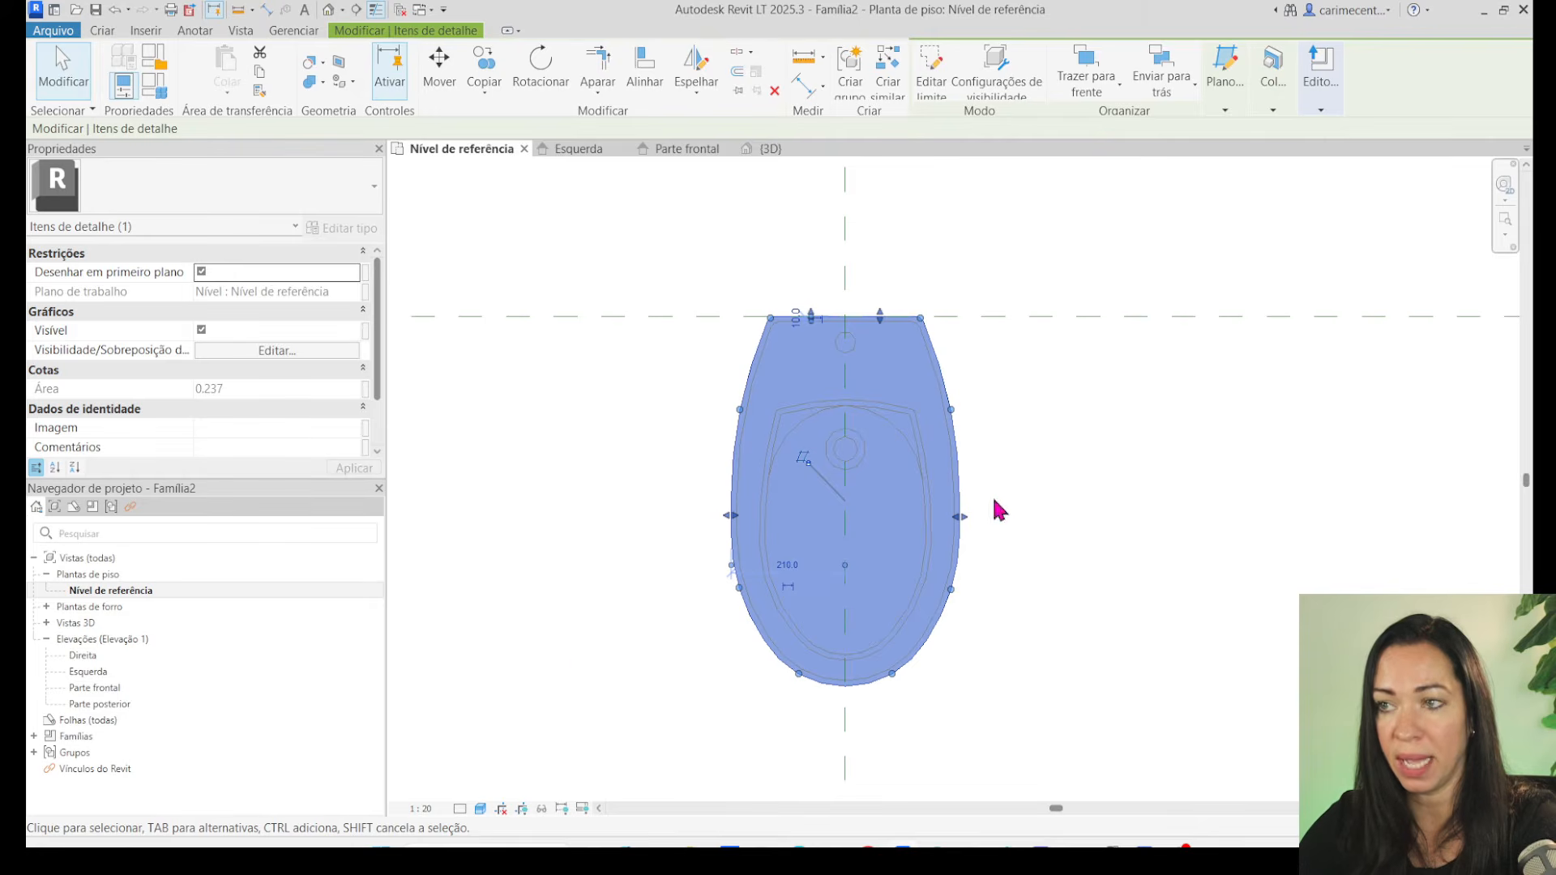
left_click(540, 643)
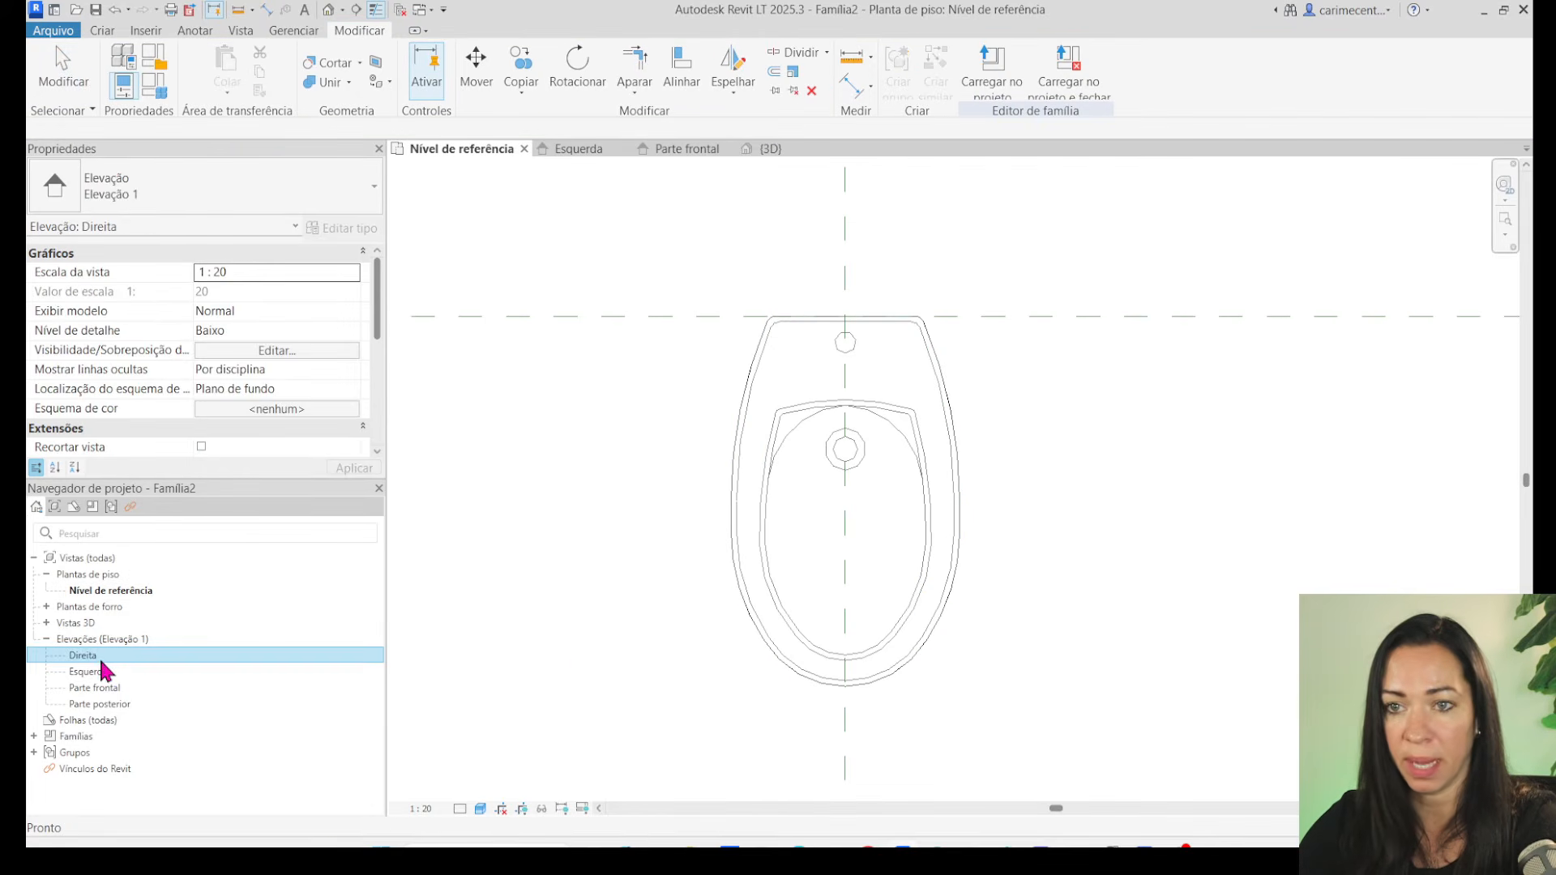
Check the fixture's masking region in the right, left, front and rear elevations.
double_click(83, 655)
scroll(698, 597, "up", 5)
left_click(660, 502)
left_click(661, 513)
double_click(87, 670)
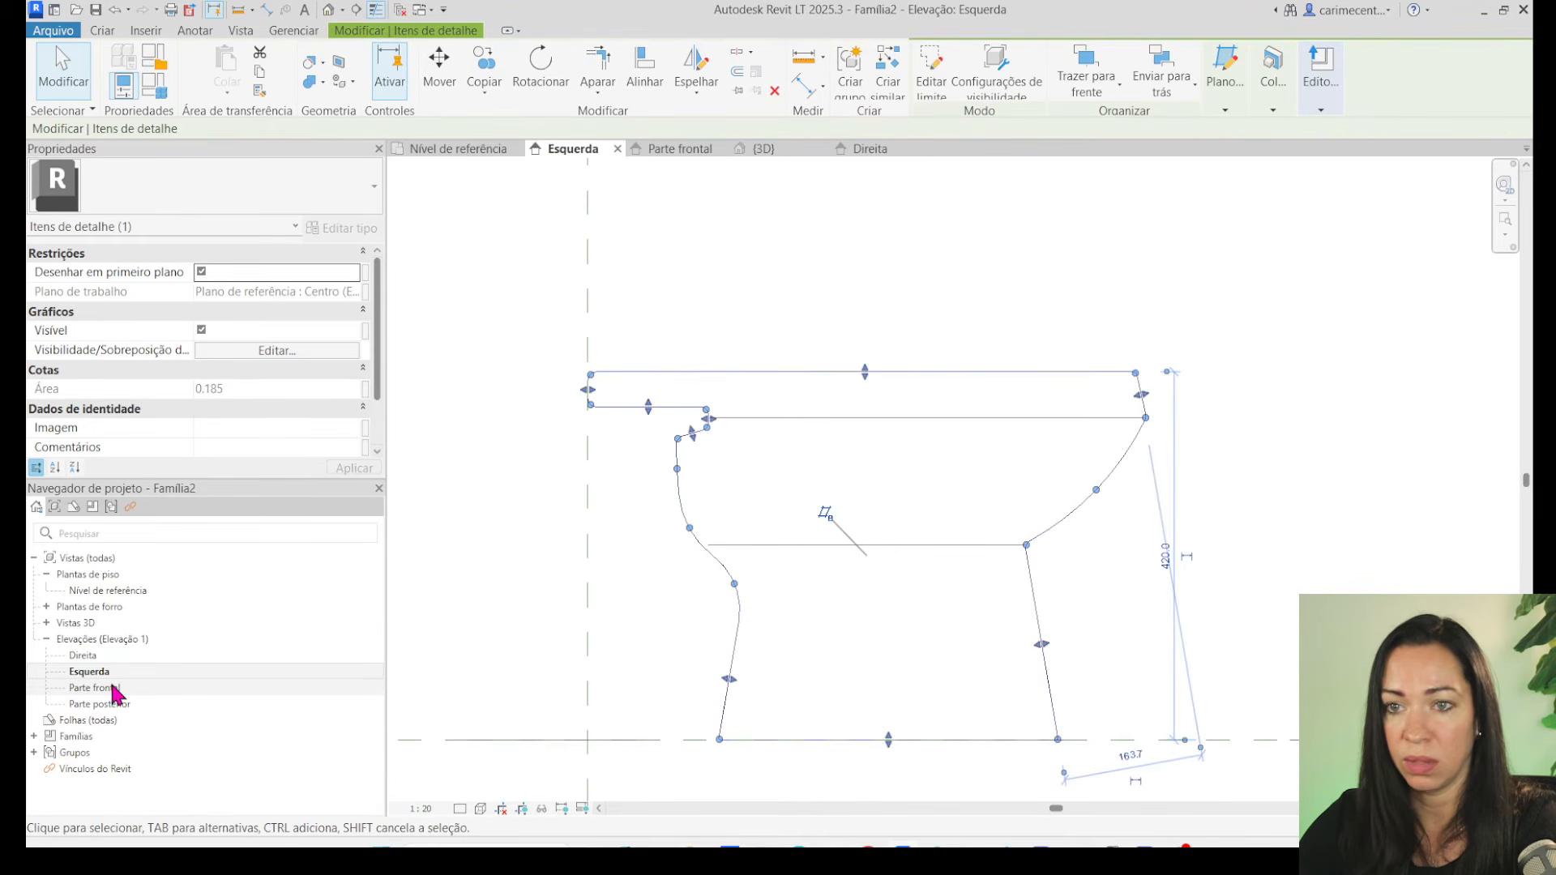
left_click(115, 689)
double_click(115, 689)
double_click(102, 703)
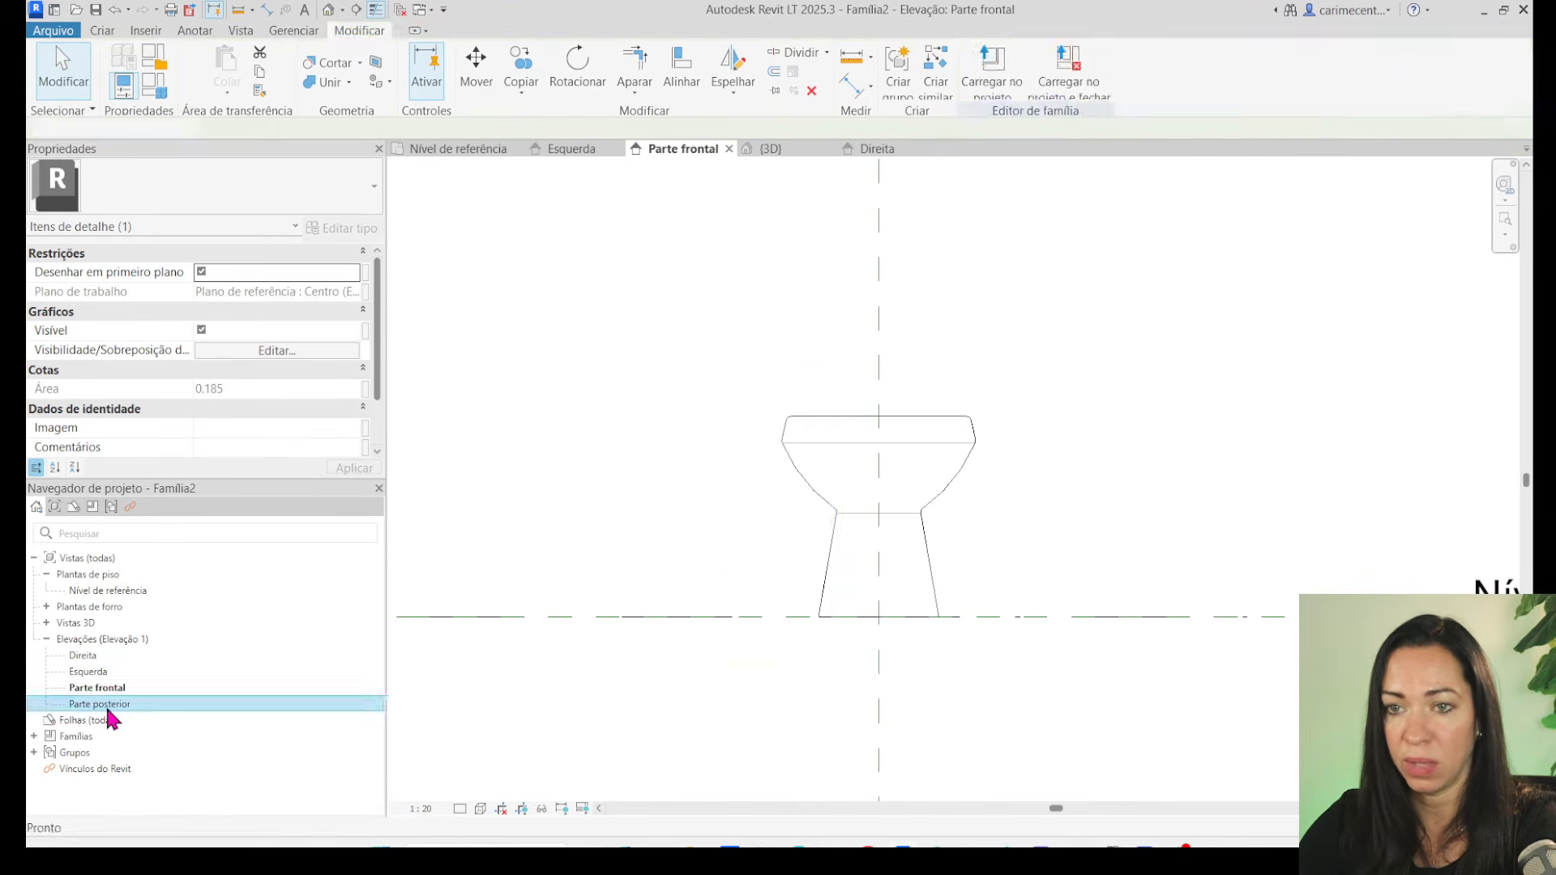
left_click(862, 554)
scroll(899, 694, "up", 2)
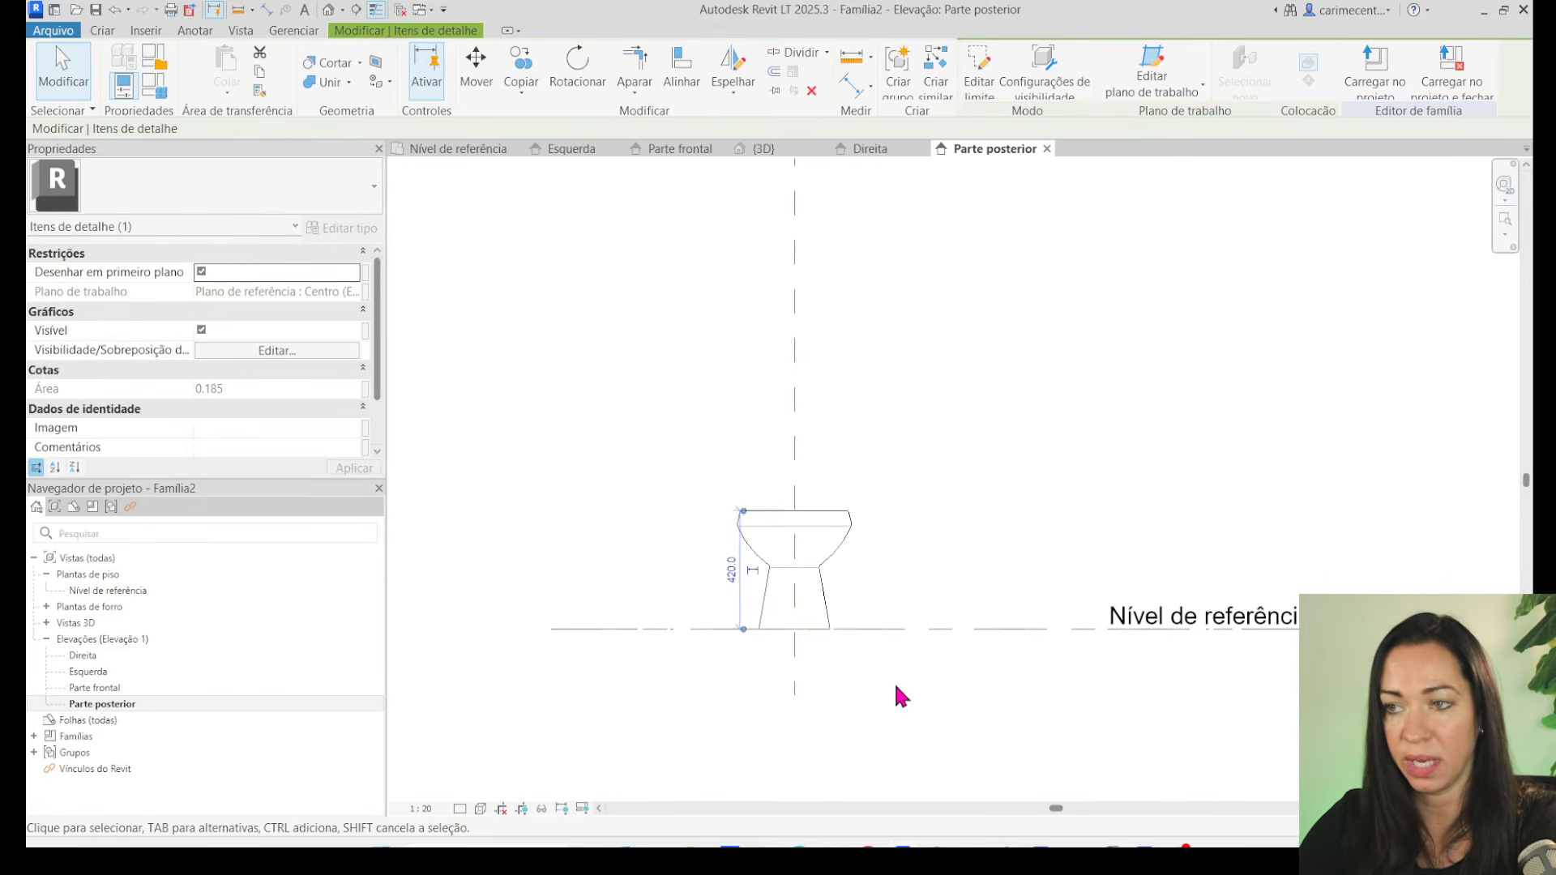
left_click(882, 728)
middle_click_drag(956, 754, 972, 741)
scroll(963, 735, "up", 2)
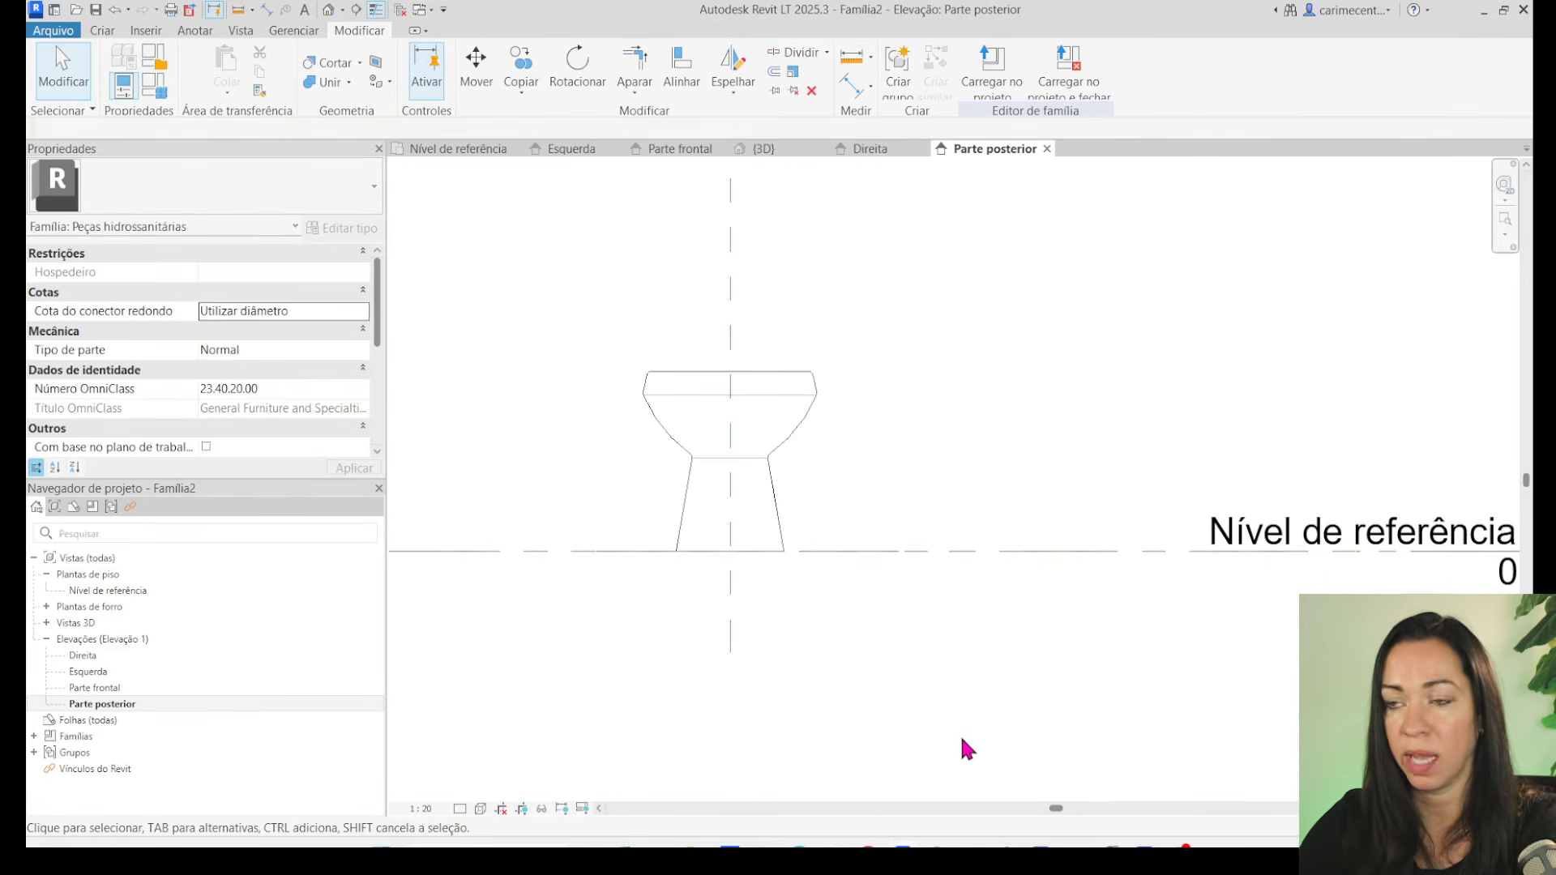
middle_click_drag(921, 486, 952, 513)
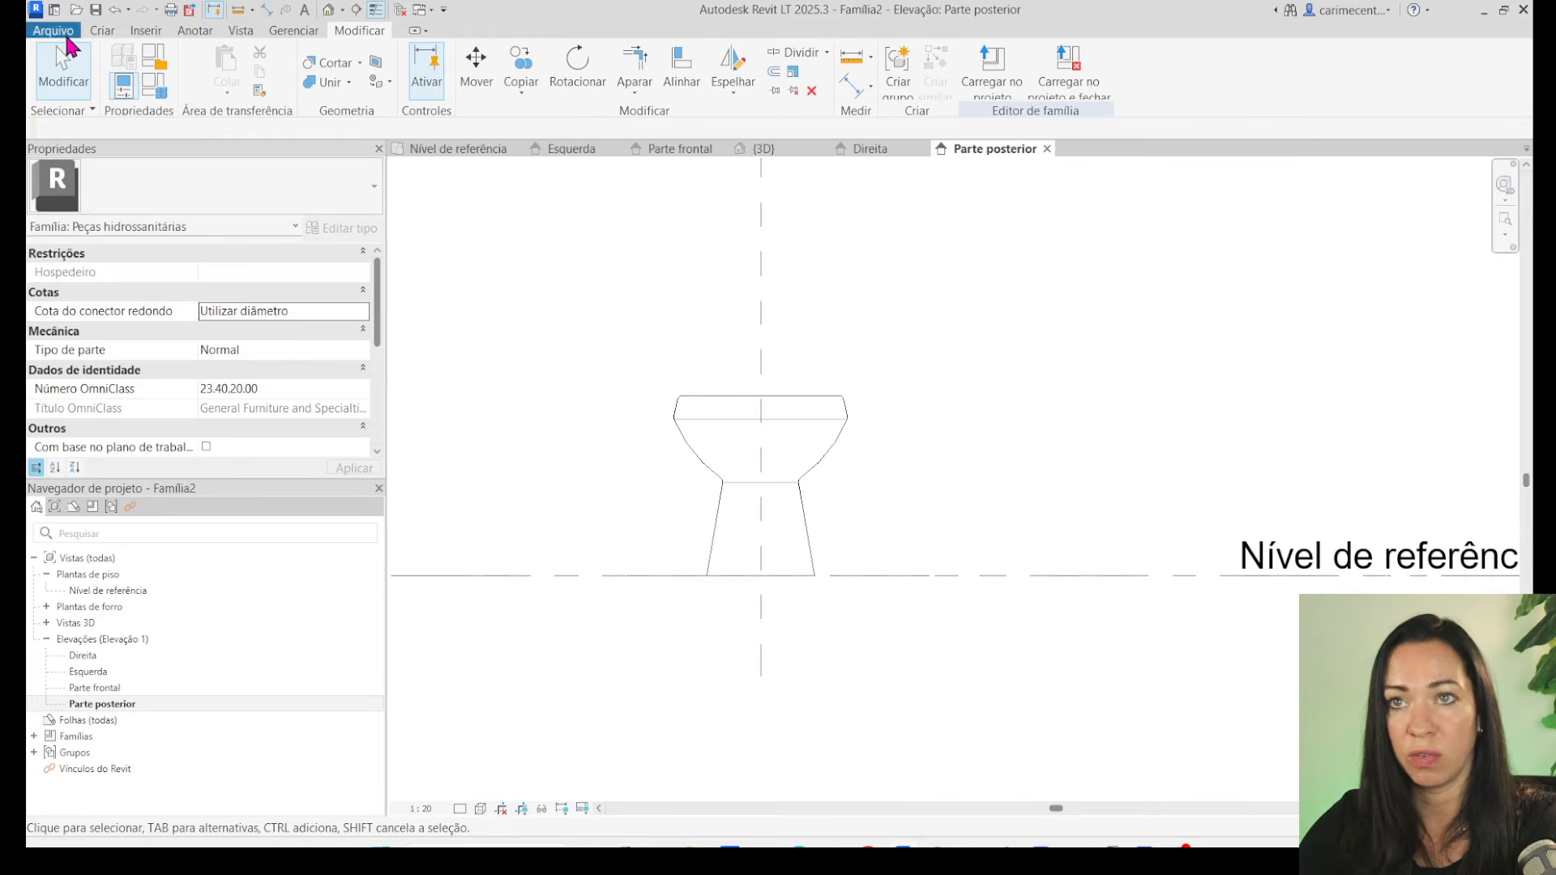
Create a new project from the Template Profissional Copilotobim template.
left_click(57, 31)
mouse_move(69, 96)
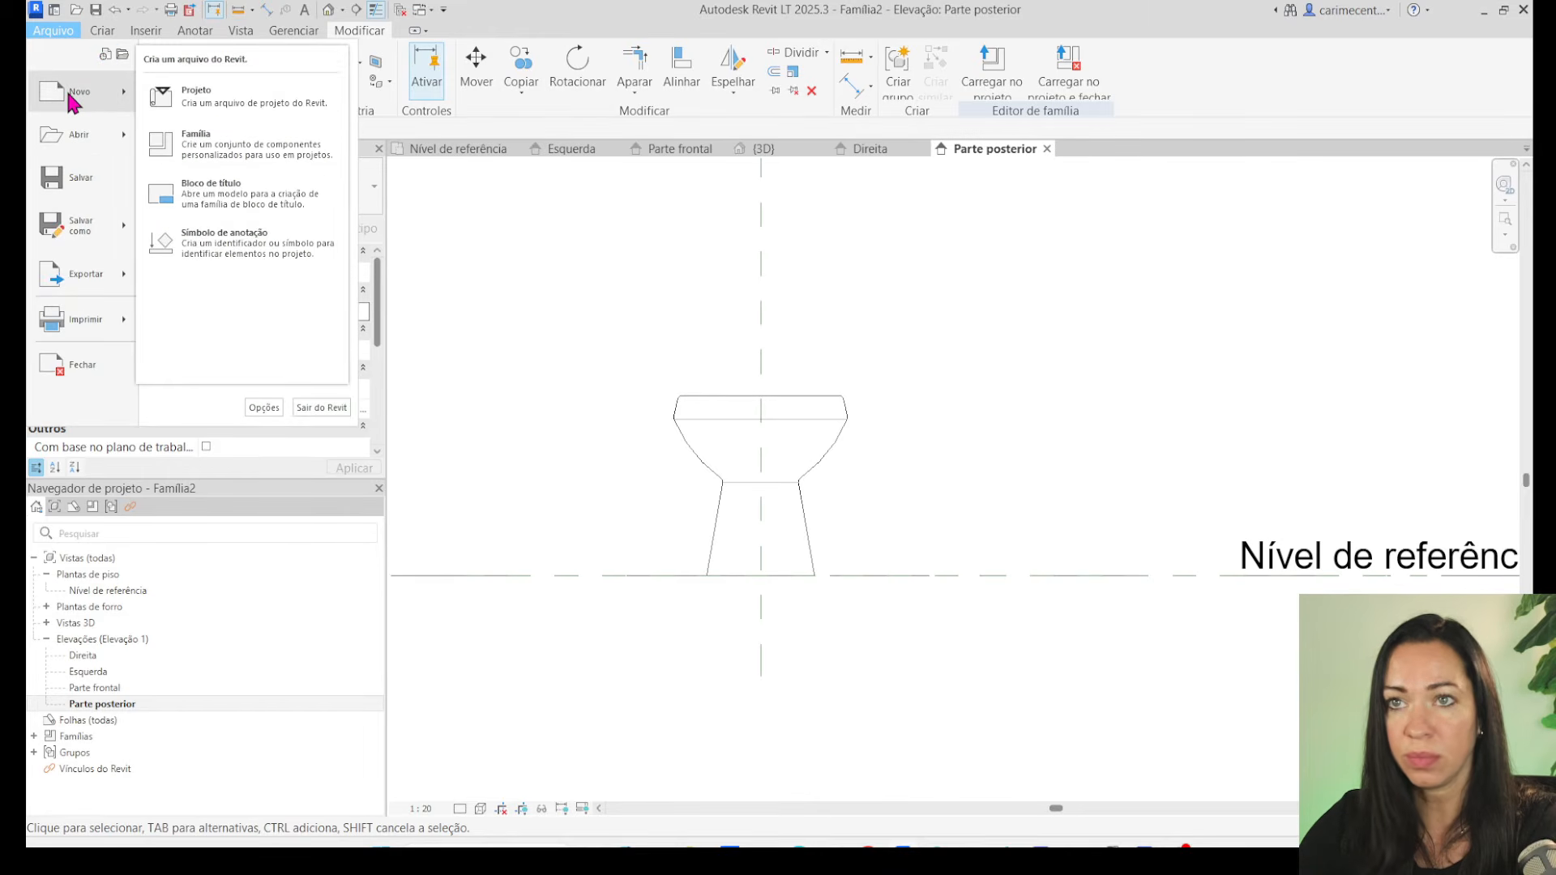
left_click(195, 95)
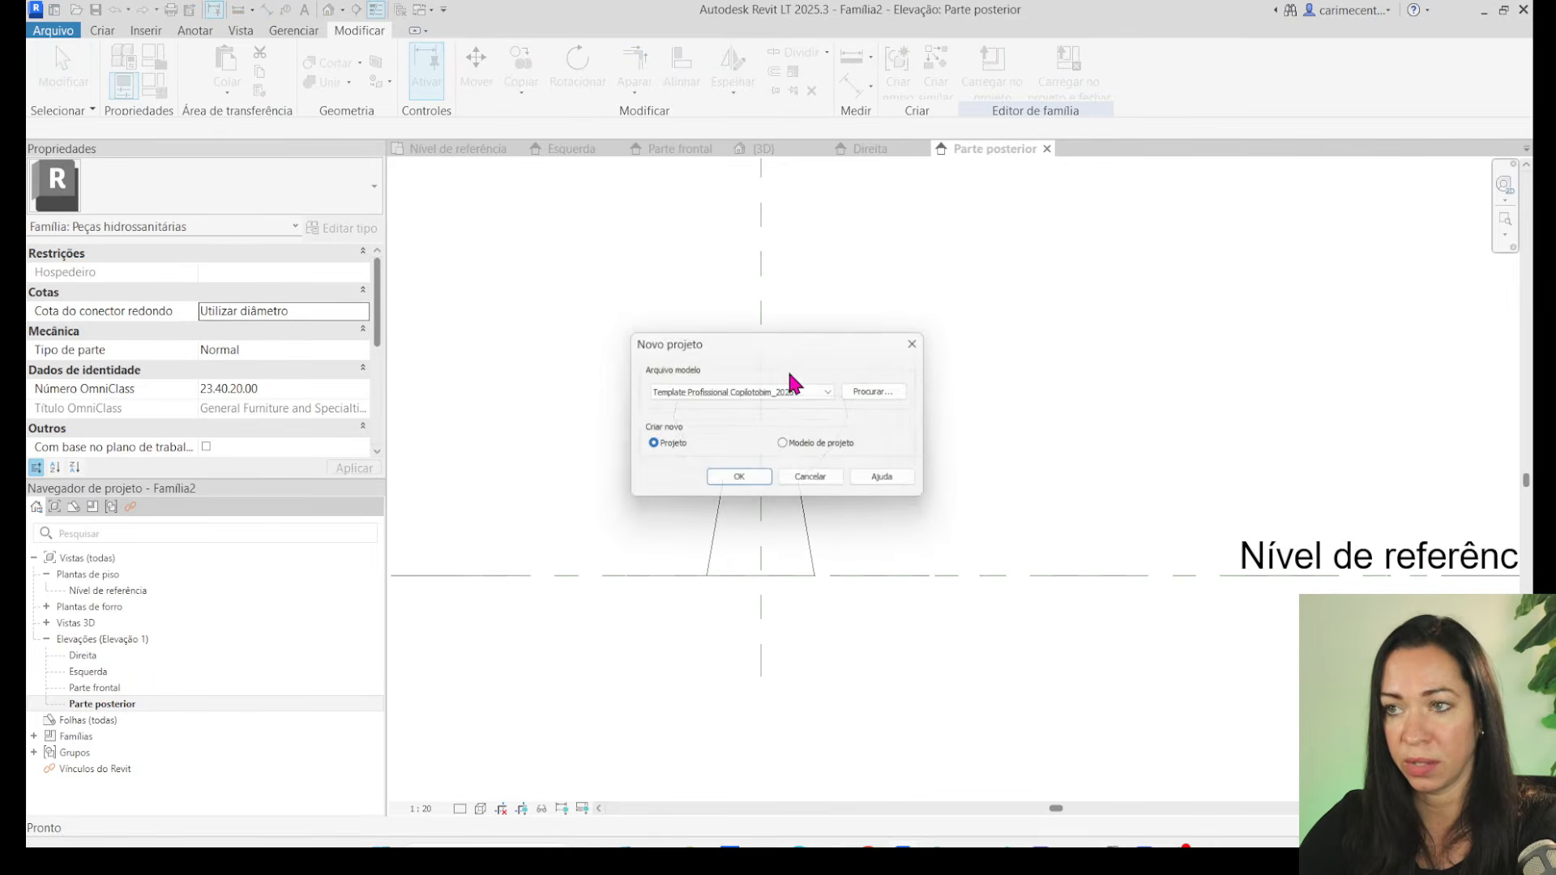
left_click(740, 482)
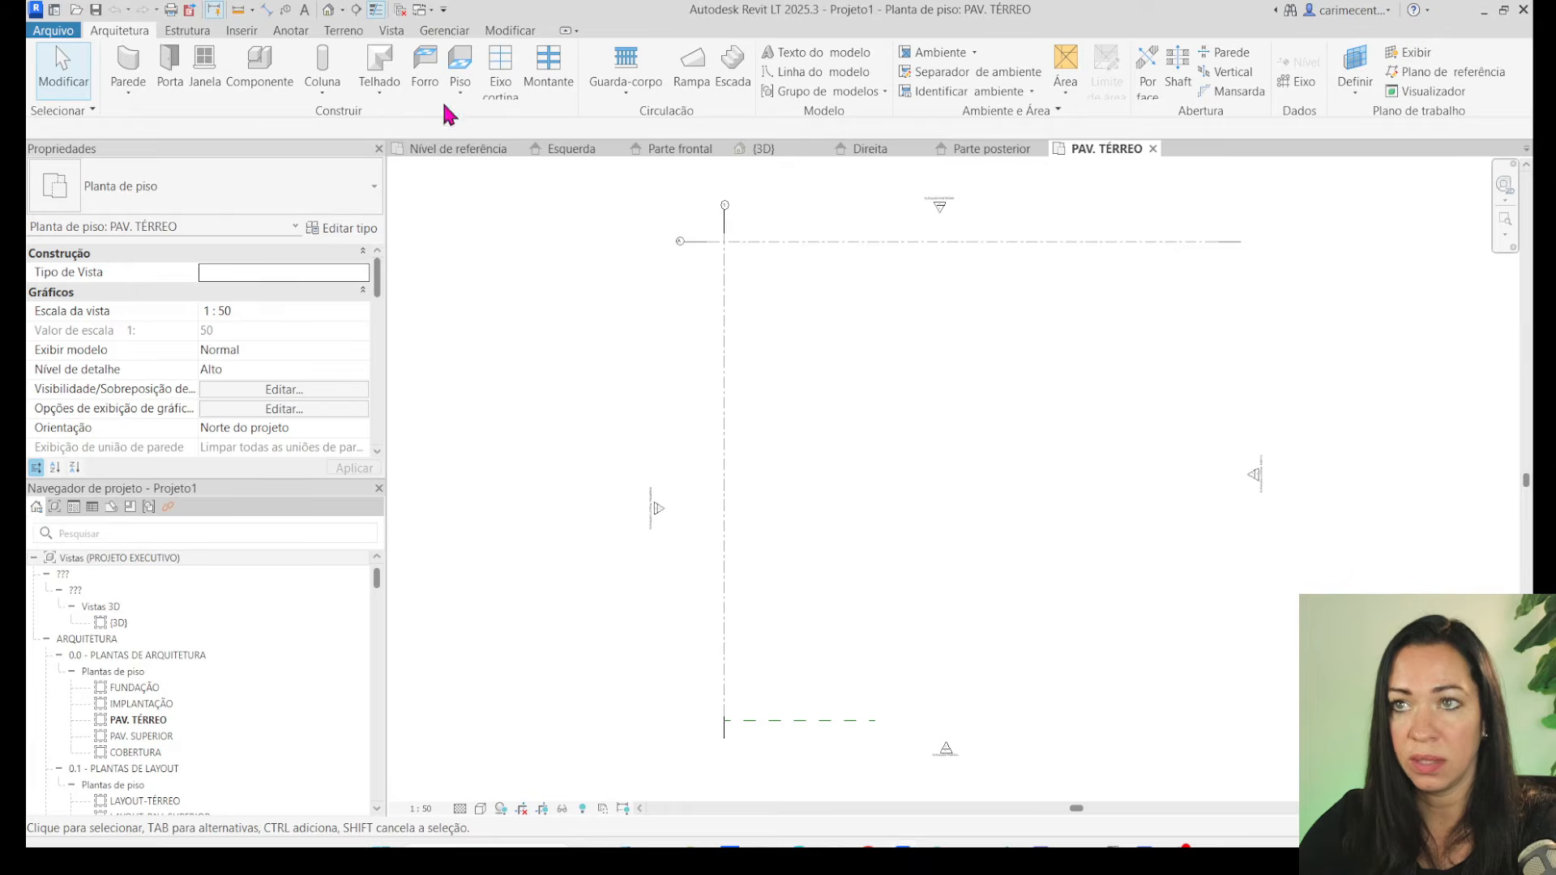
Start a floor on PAV. TÉRREO with the type PISO CERÂMICO TIPO 2 - 05 cm.
left_click(460, 69)
left_click(254, 194)
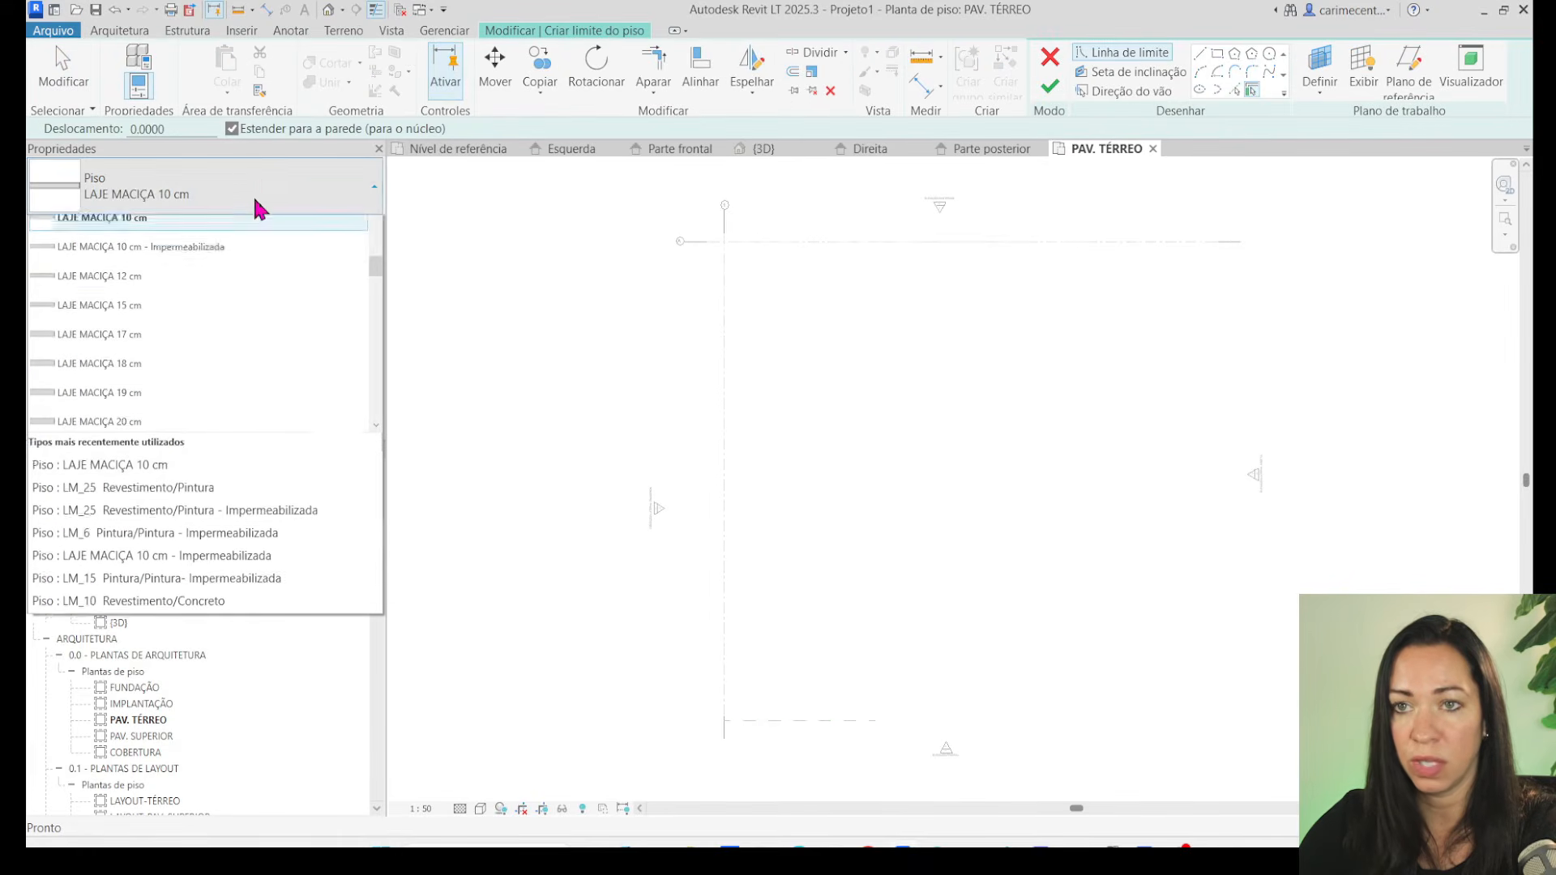
scroll(181, 406, "down", 5)
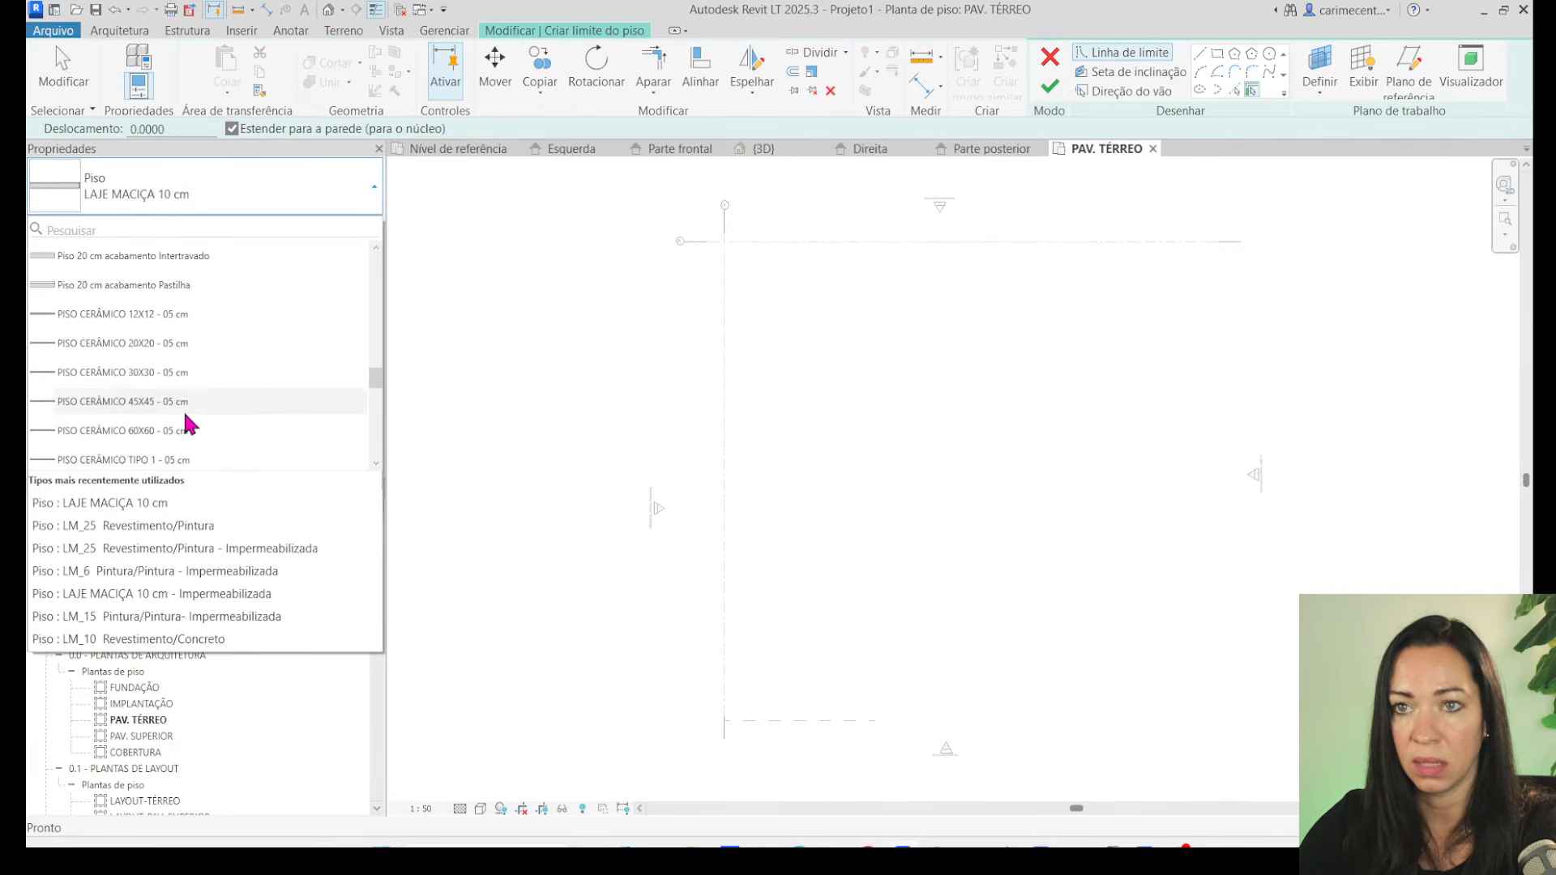
scroll(184, 434, "down", 5)
scroll(173, 454, "up", 5)
scroll(178, 406, "down", 6)
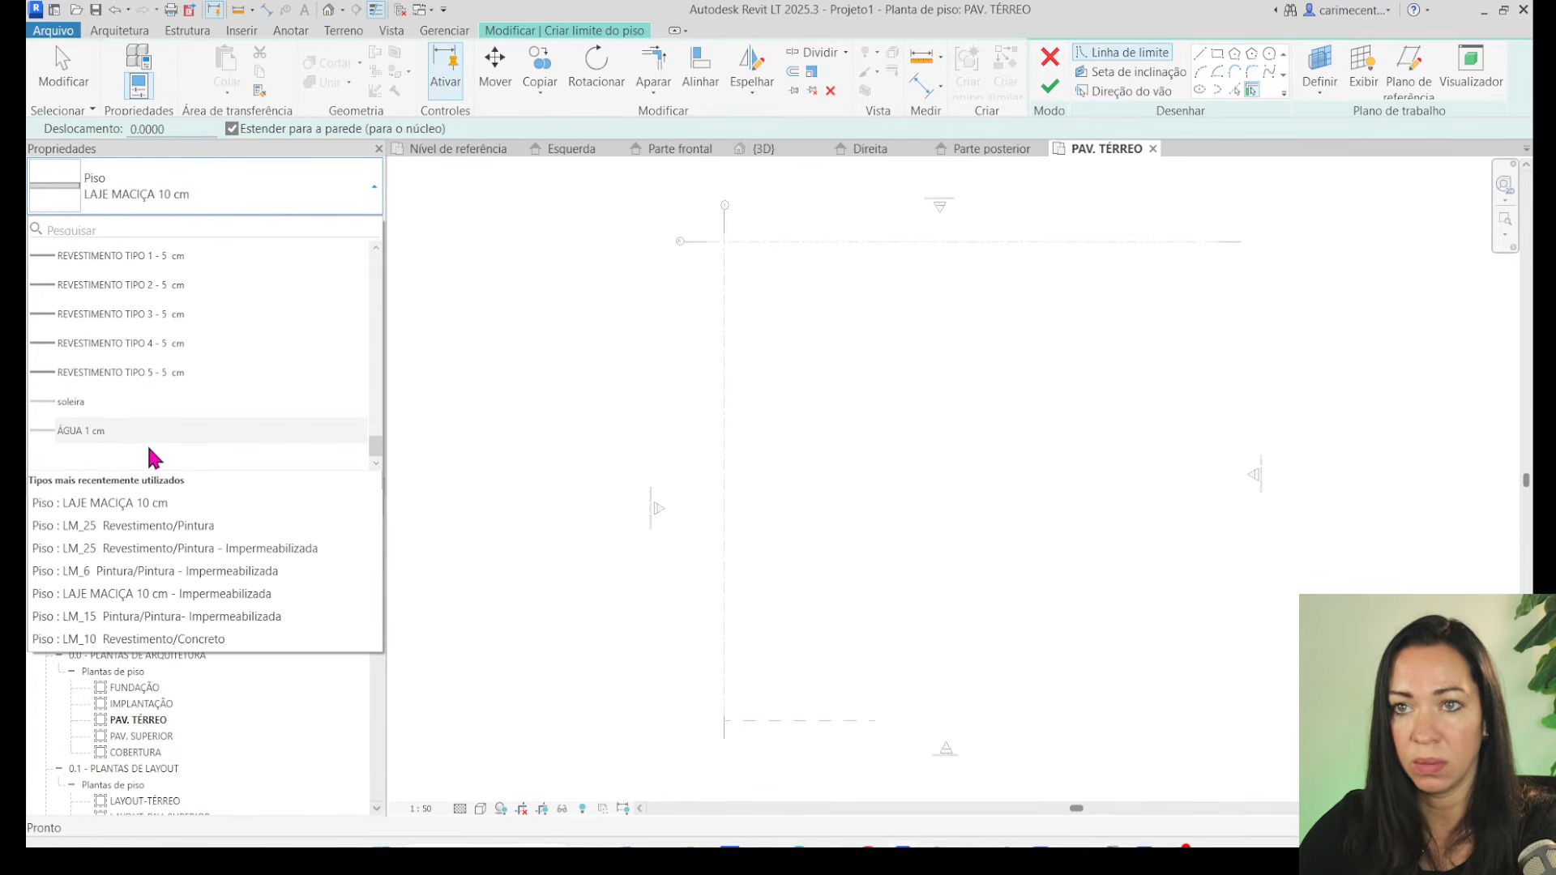
scroll(158, 431, "up", 6)
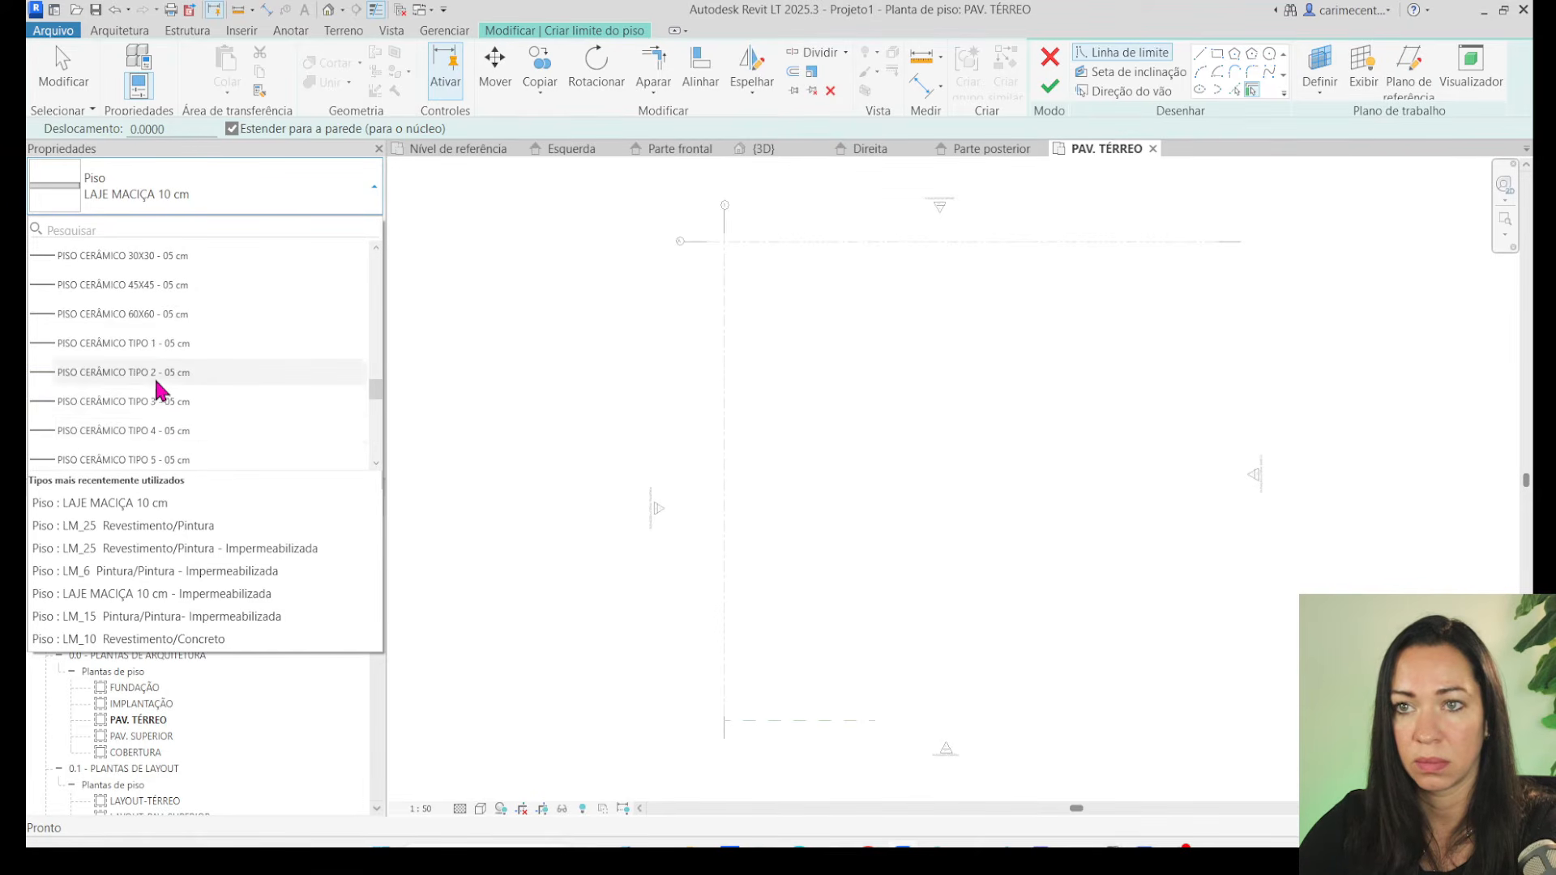
left_click(156, 389)
Sketch a rectangular floor boundary about 7.70 by 7.30 m inside the grid lines and finish the floor.
left_click(1217, 54)
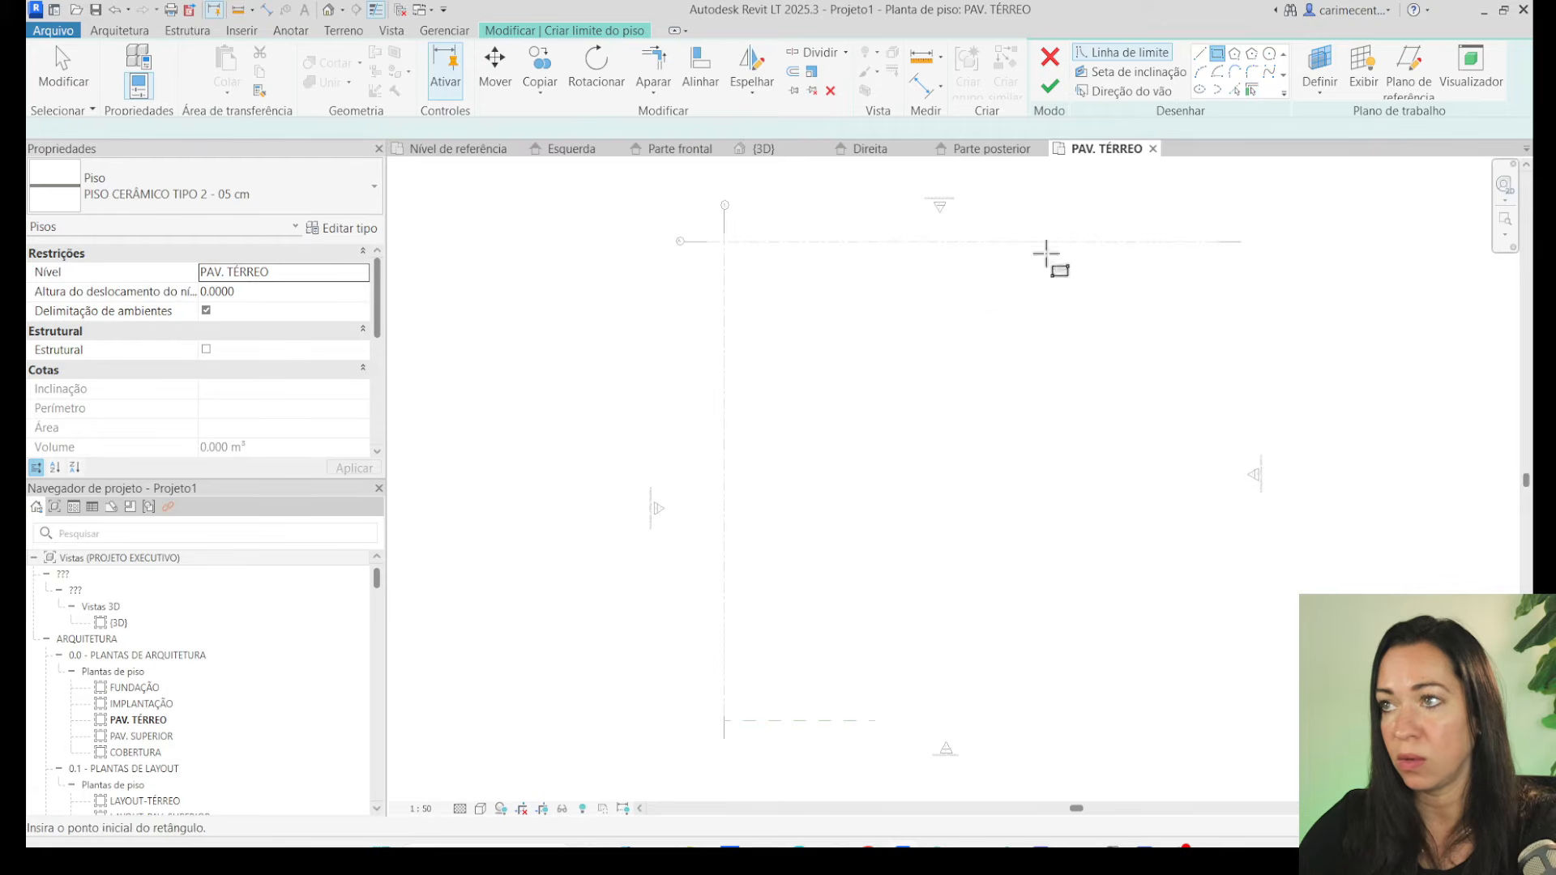
left_click(864, 330)
left_click(1000, 463)
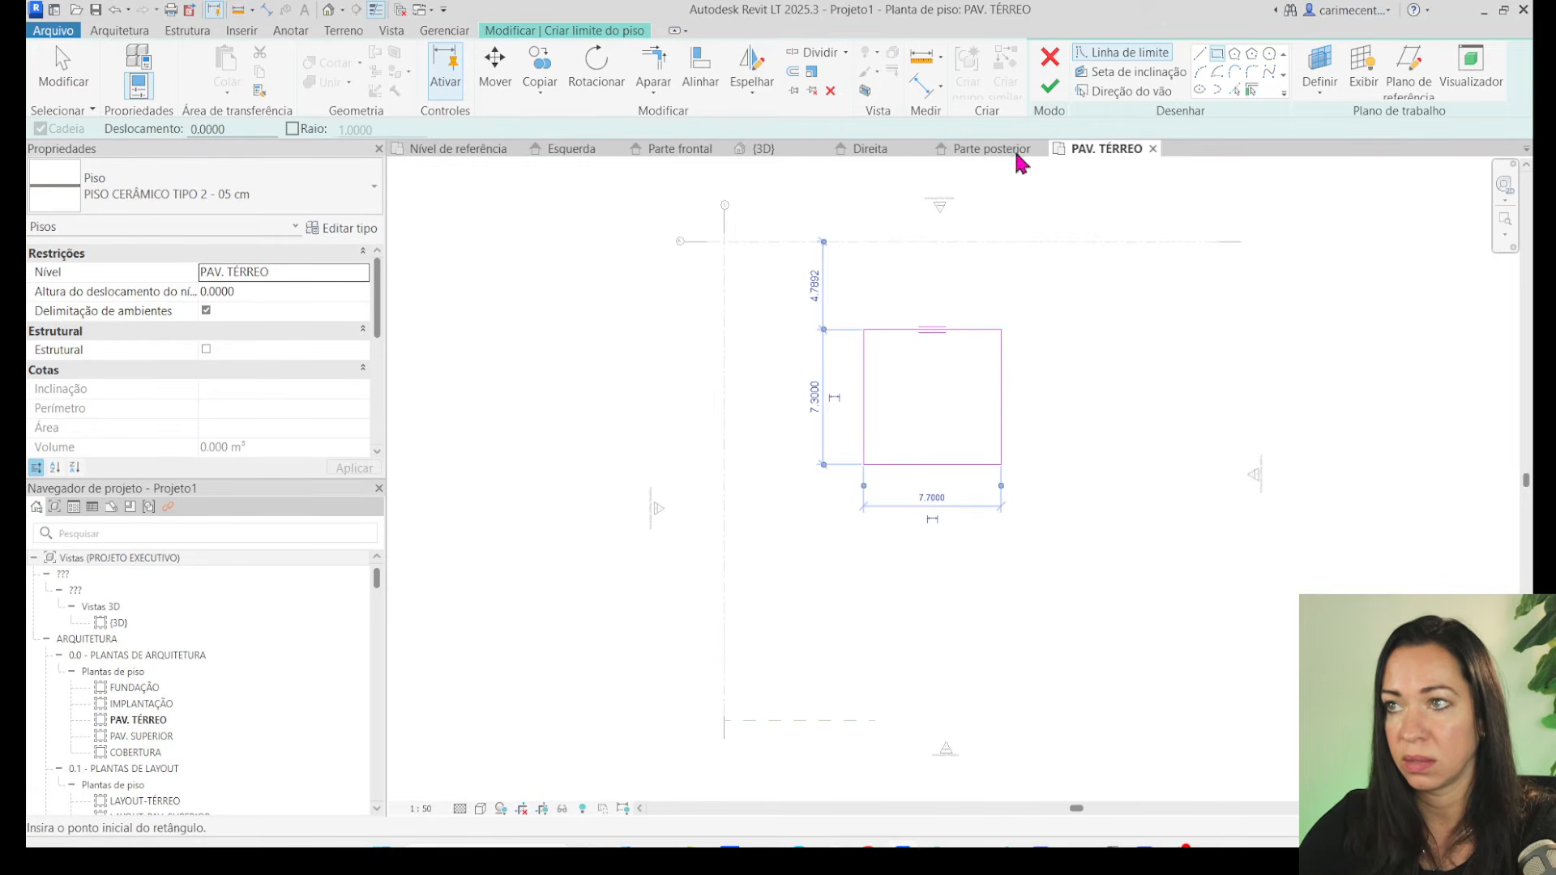
left_click(1049, 86)
Close the inactive views, load the Família2 plumbing fixture into the project and place one on the ceramic floor.
left_click(399, 9)
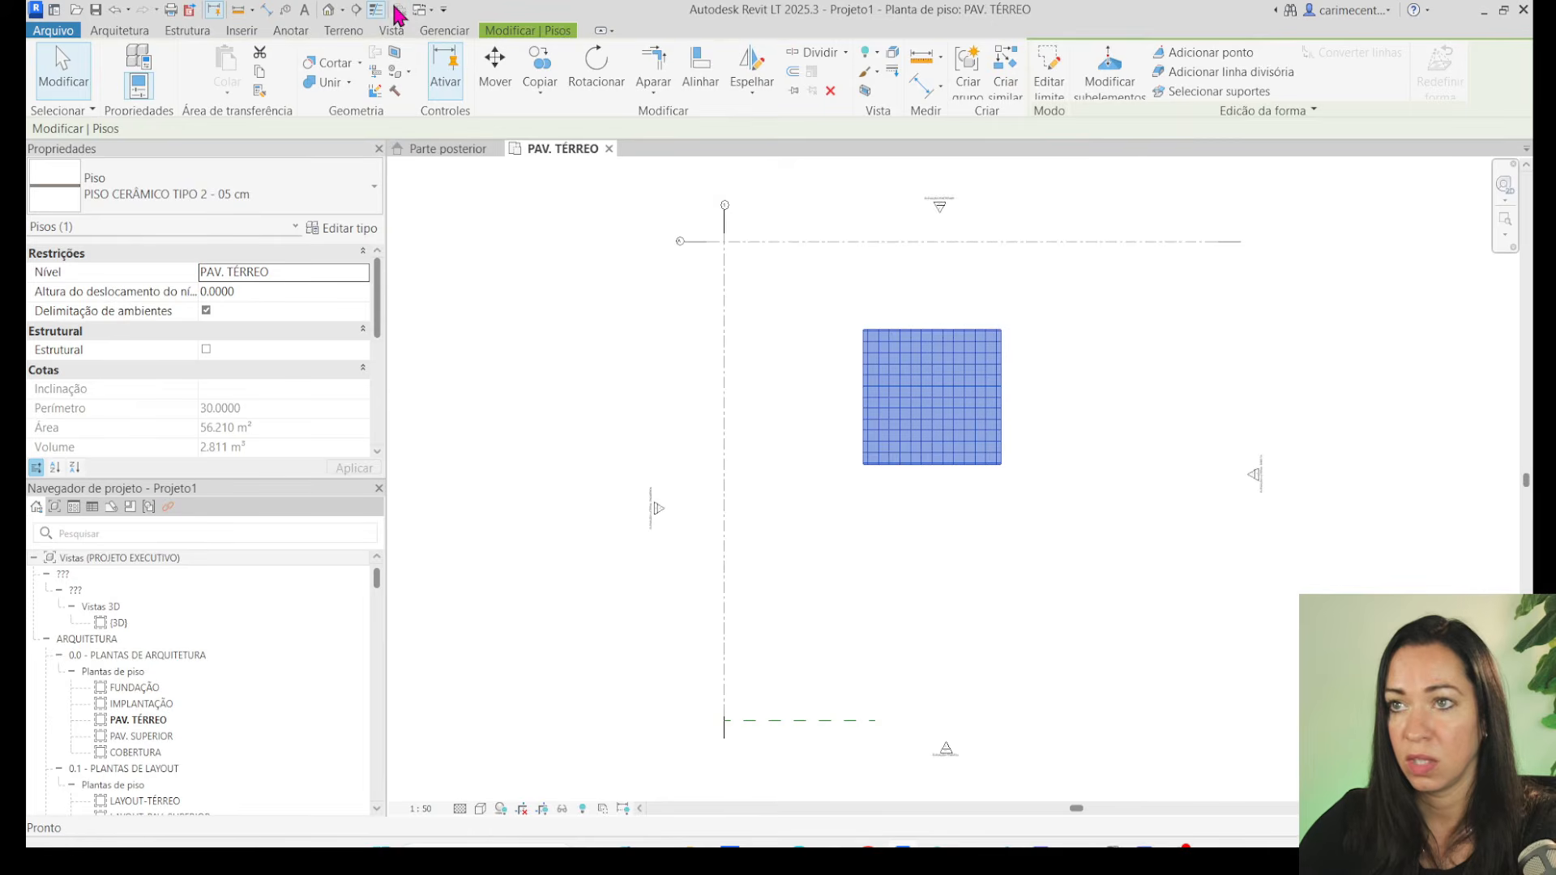
left_click(444, 151)
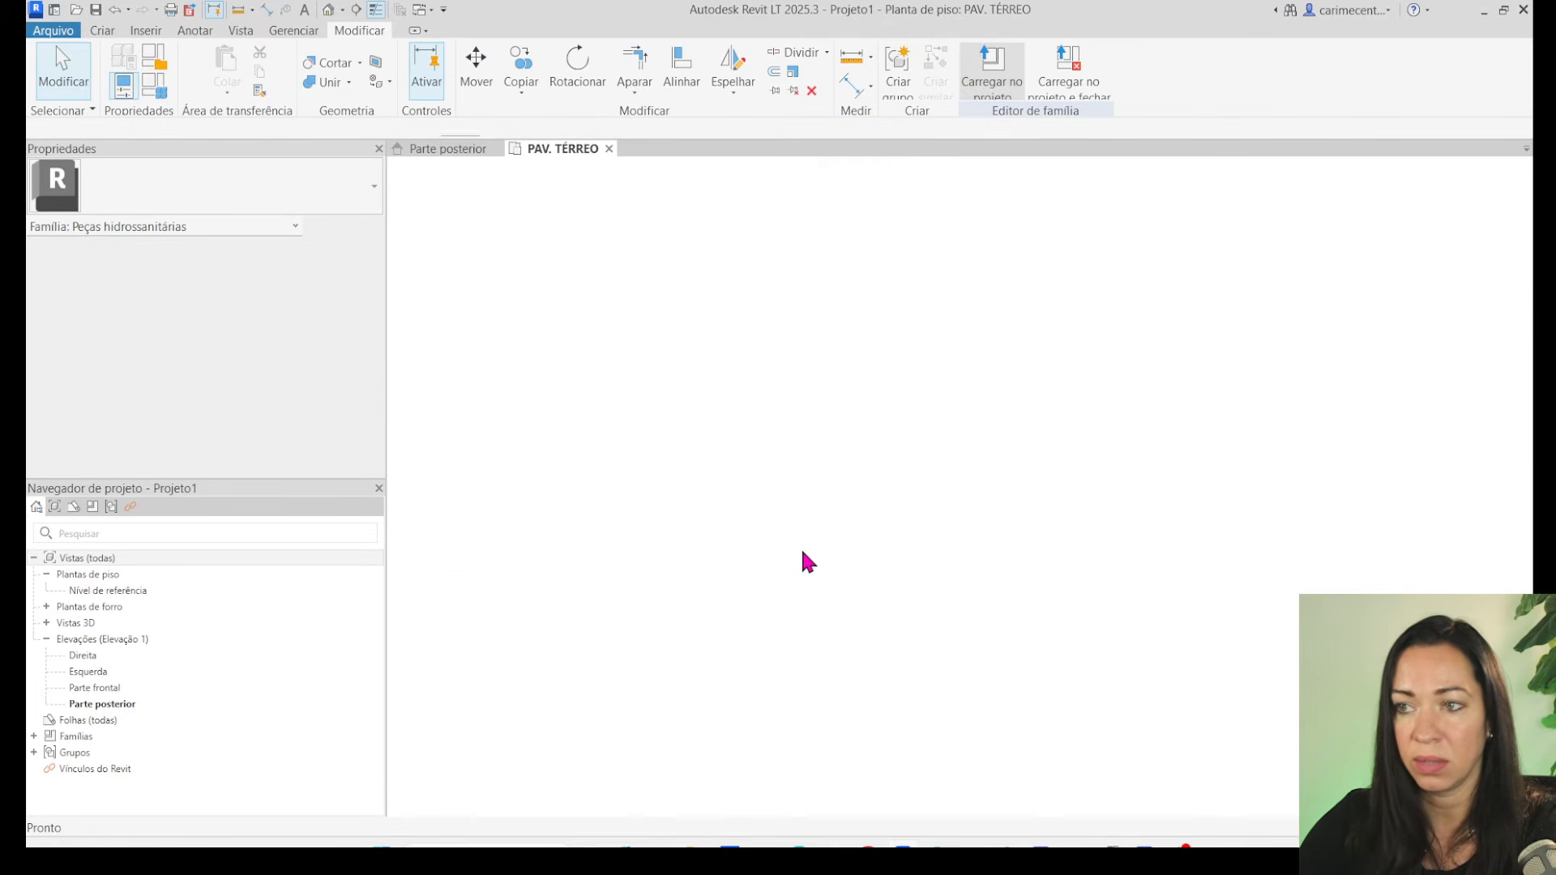
scroll(925, 407, "up", 6)
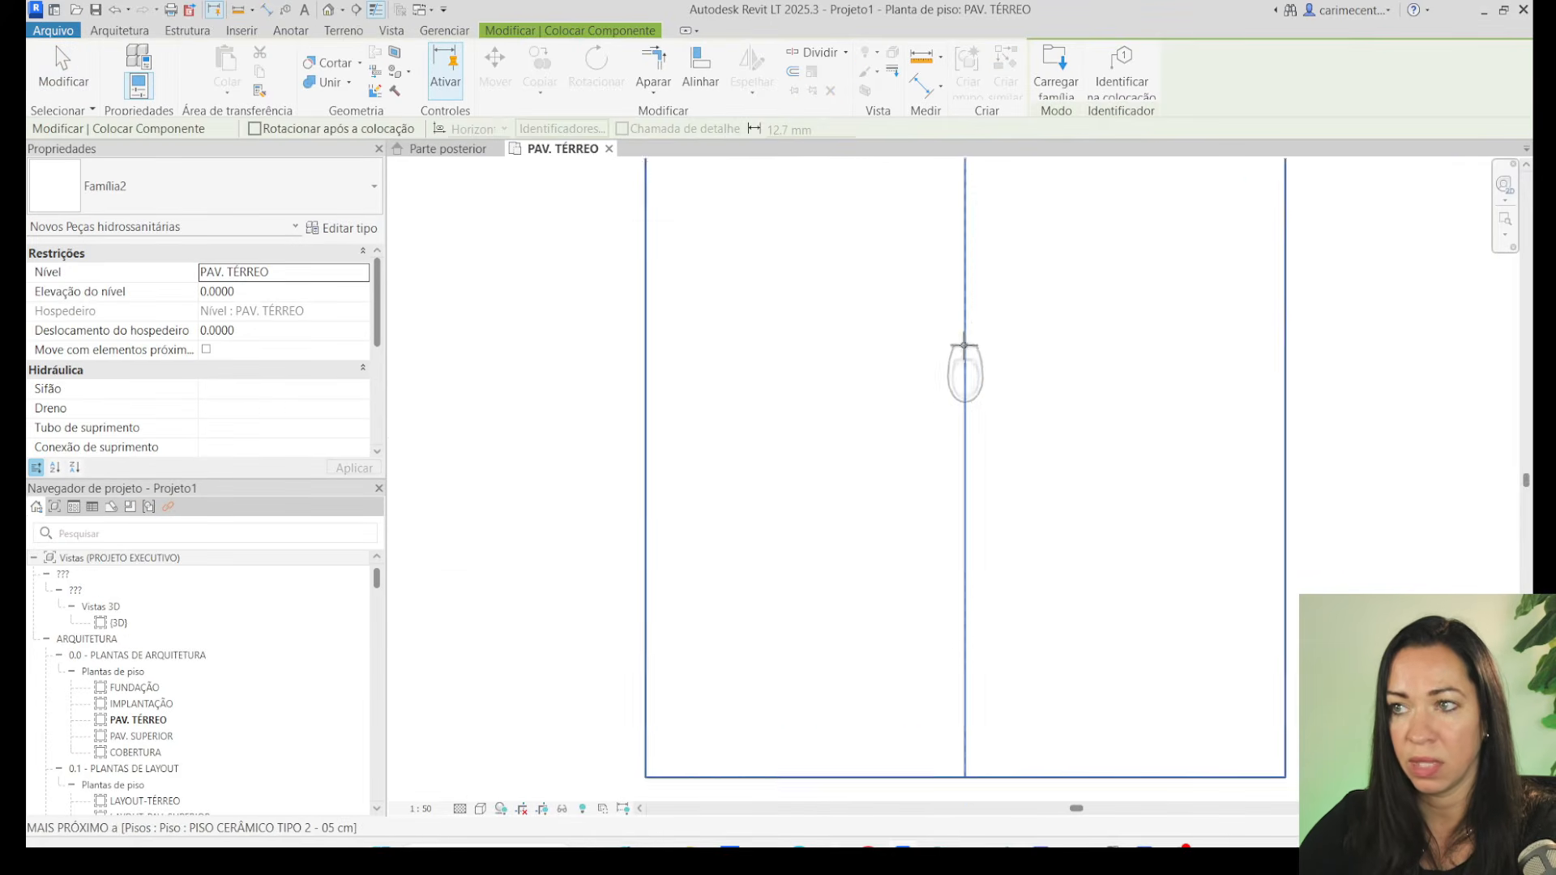
left_click(966, 360)
left_click(63, 72)
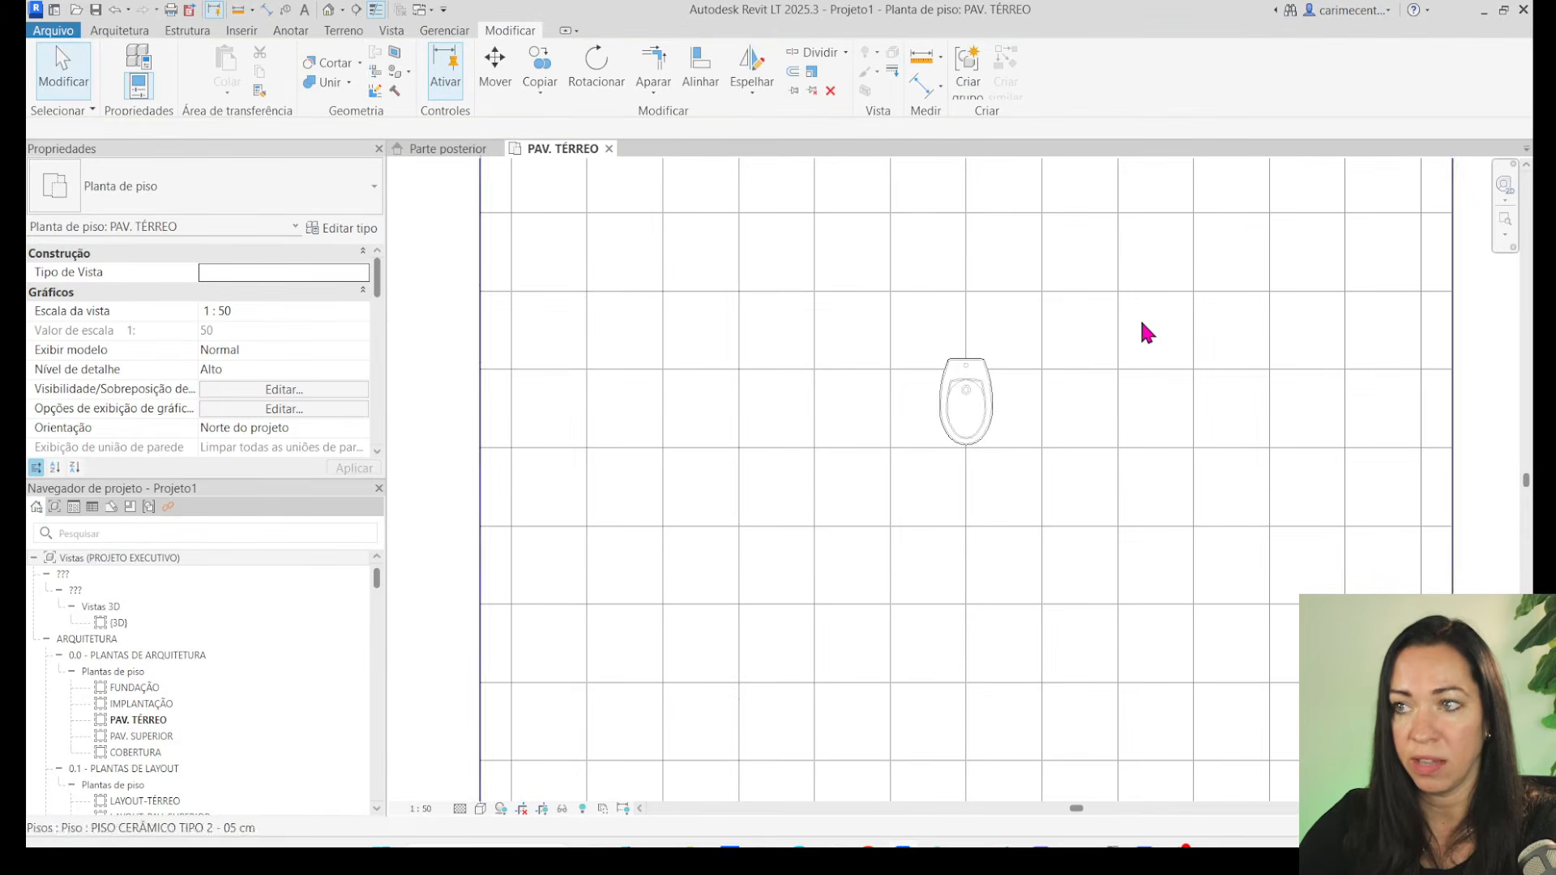
Compare the fixture's plan display by switching the view's detail level to Baixo and back to Alto.
scroll(1012, 405, "up", 4)
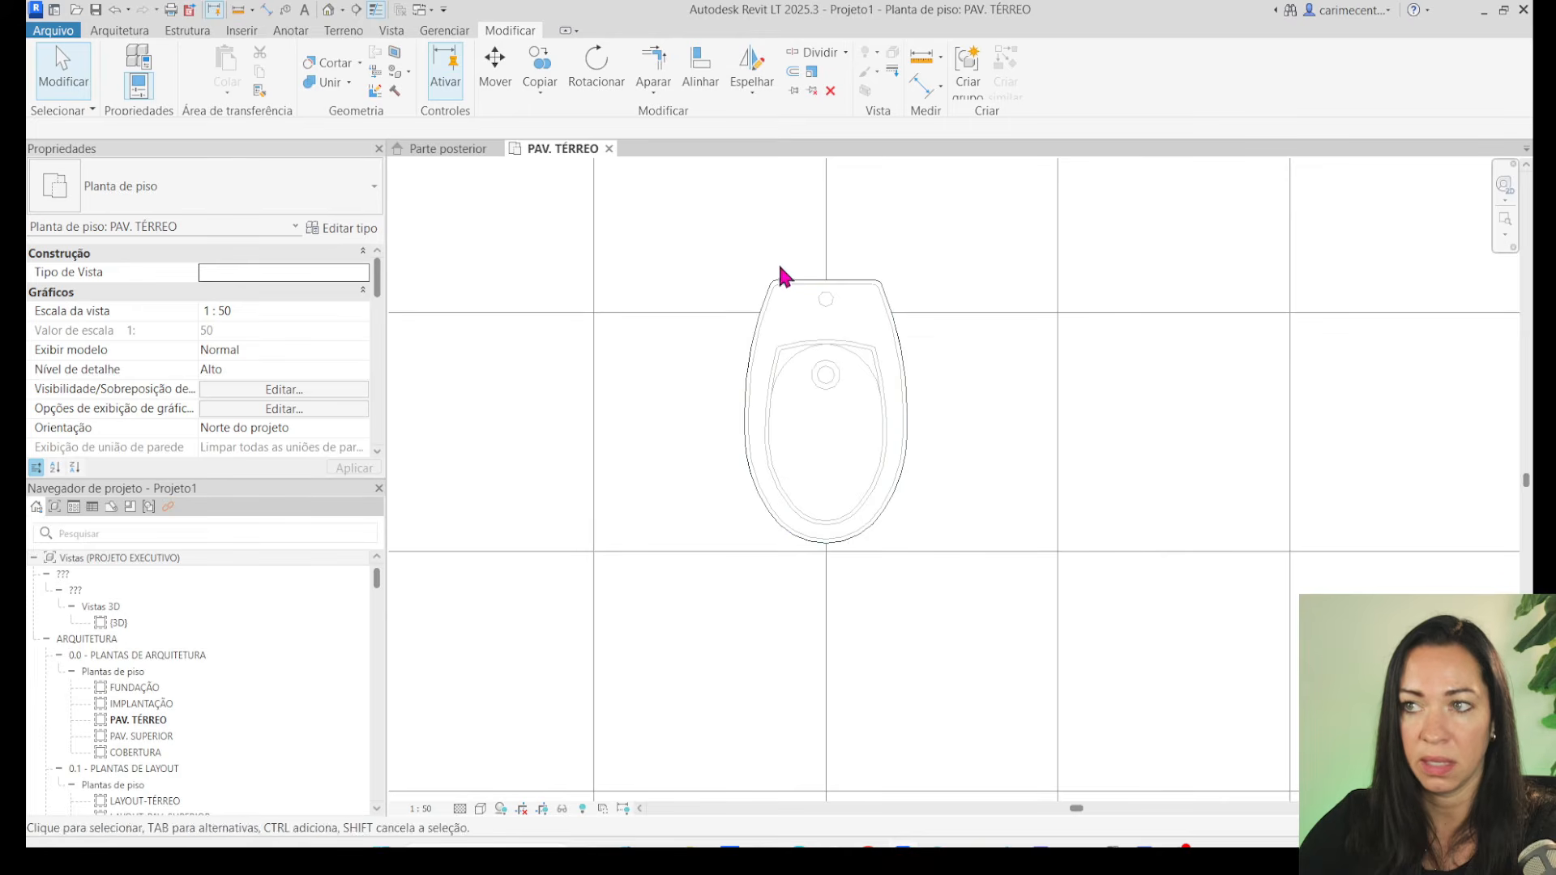
left_click(460, 809)
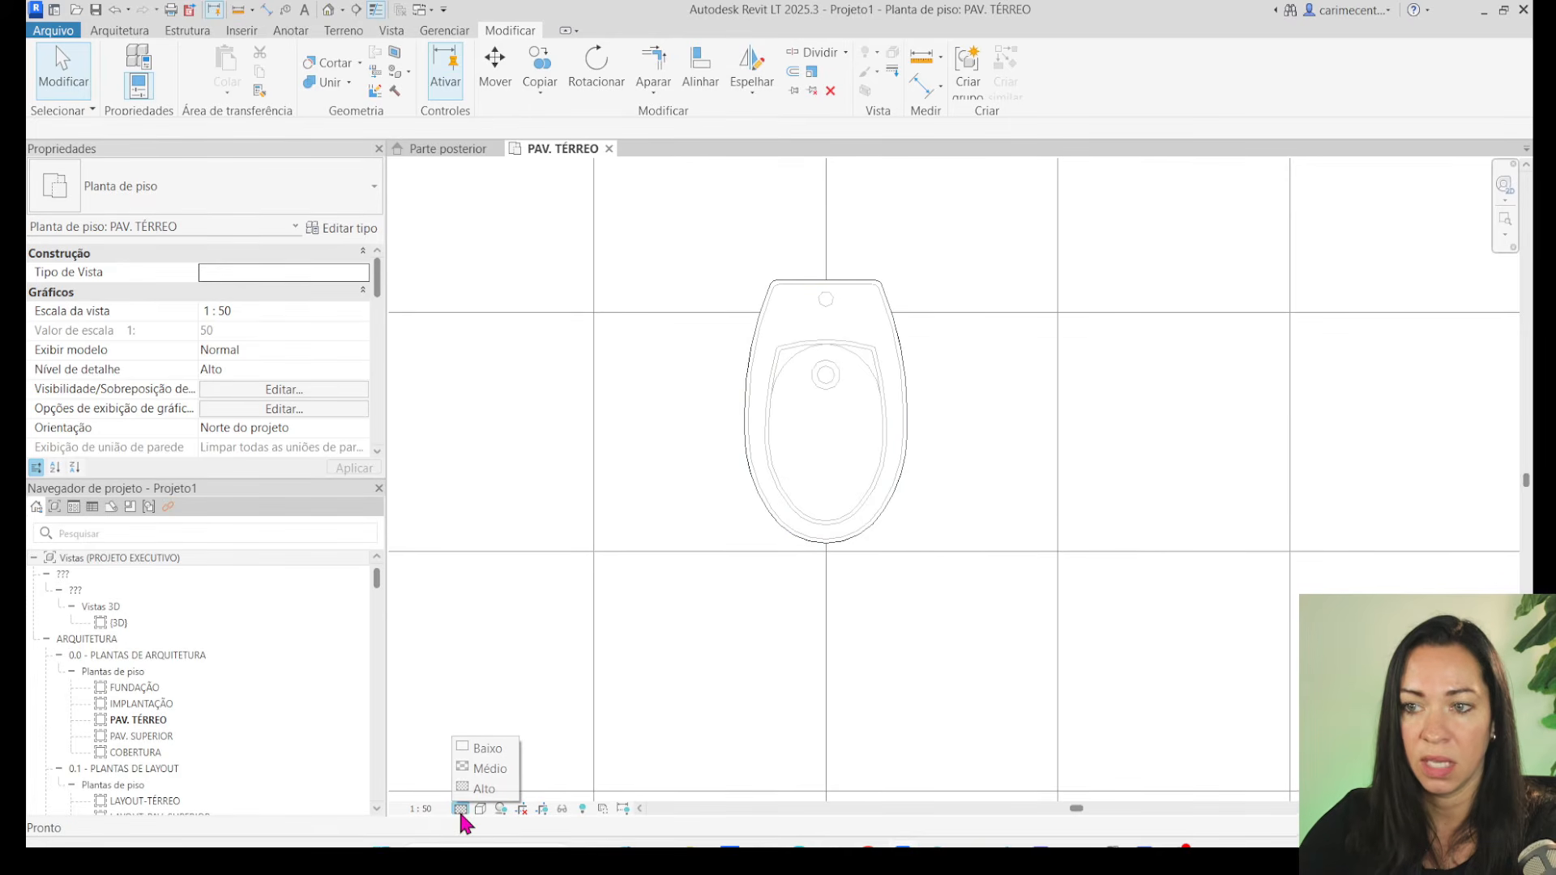
left_click(488, 746)
middle_click_drag(1007, 445, 983, 445)
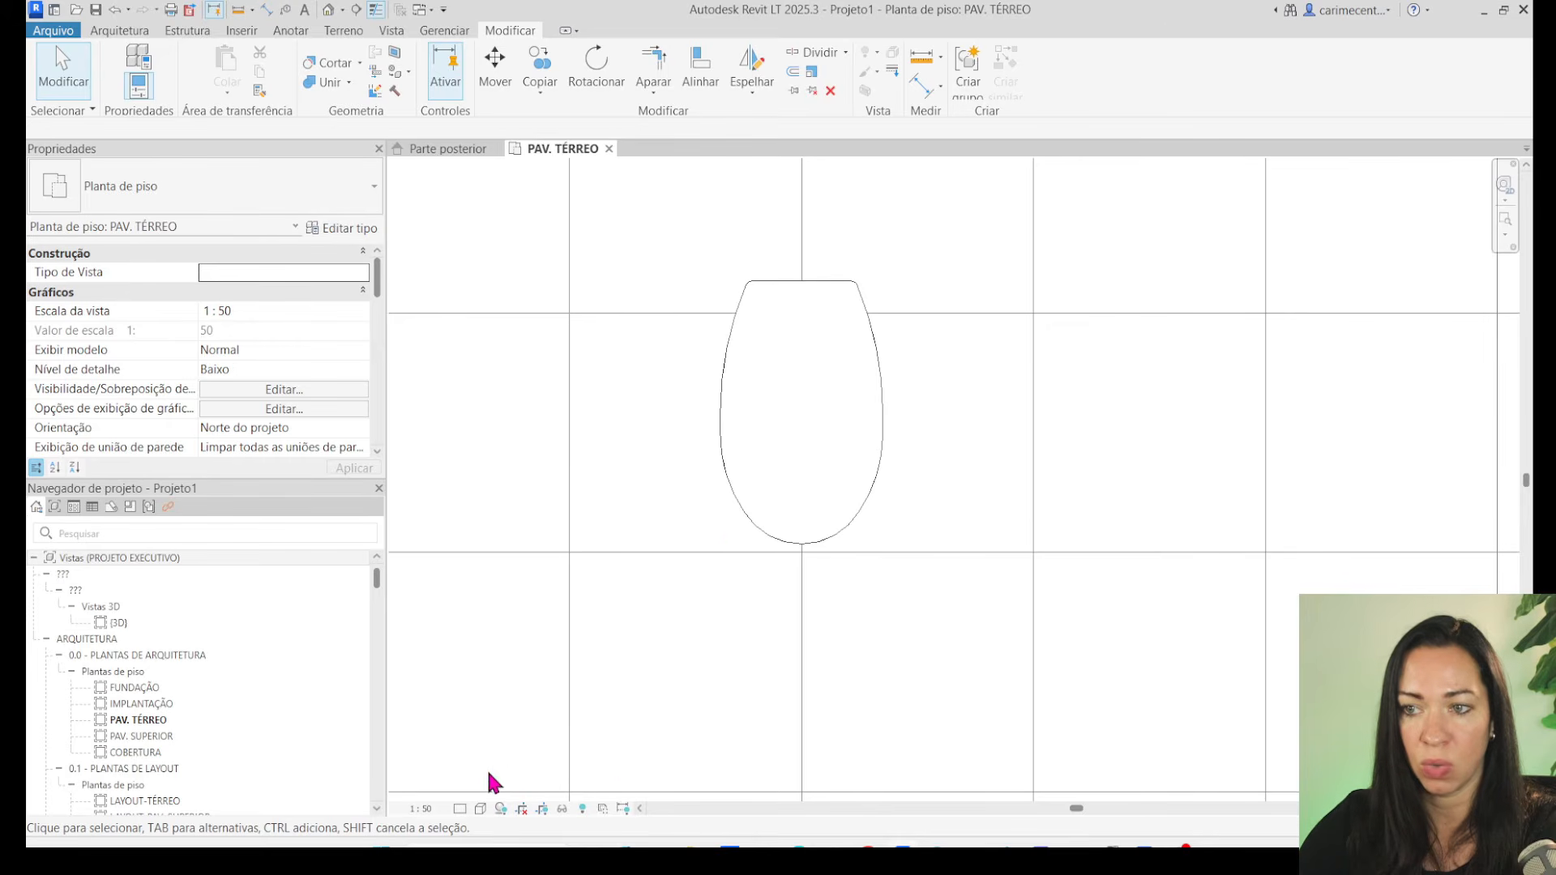
left_click(460, 808)
left_click(485, 789)
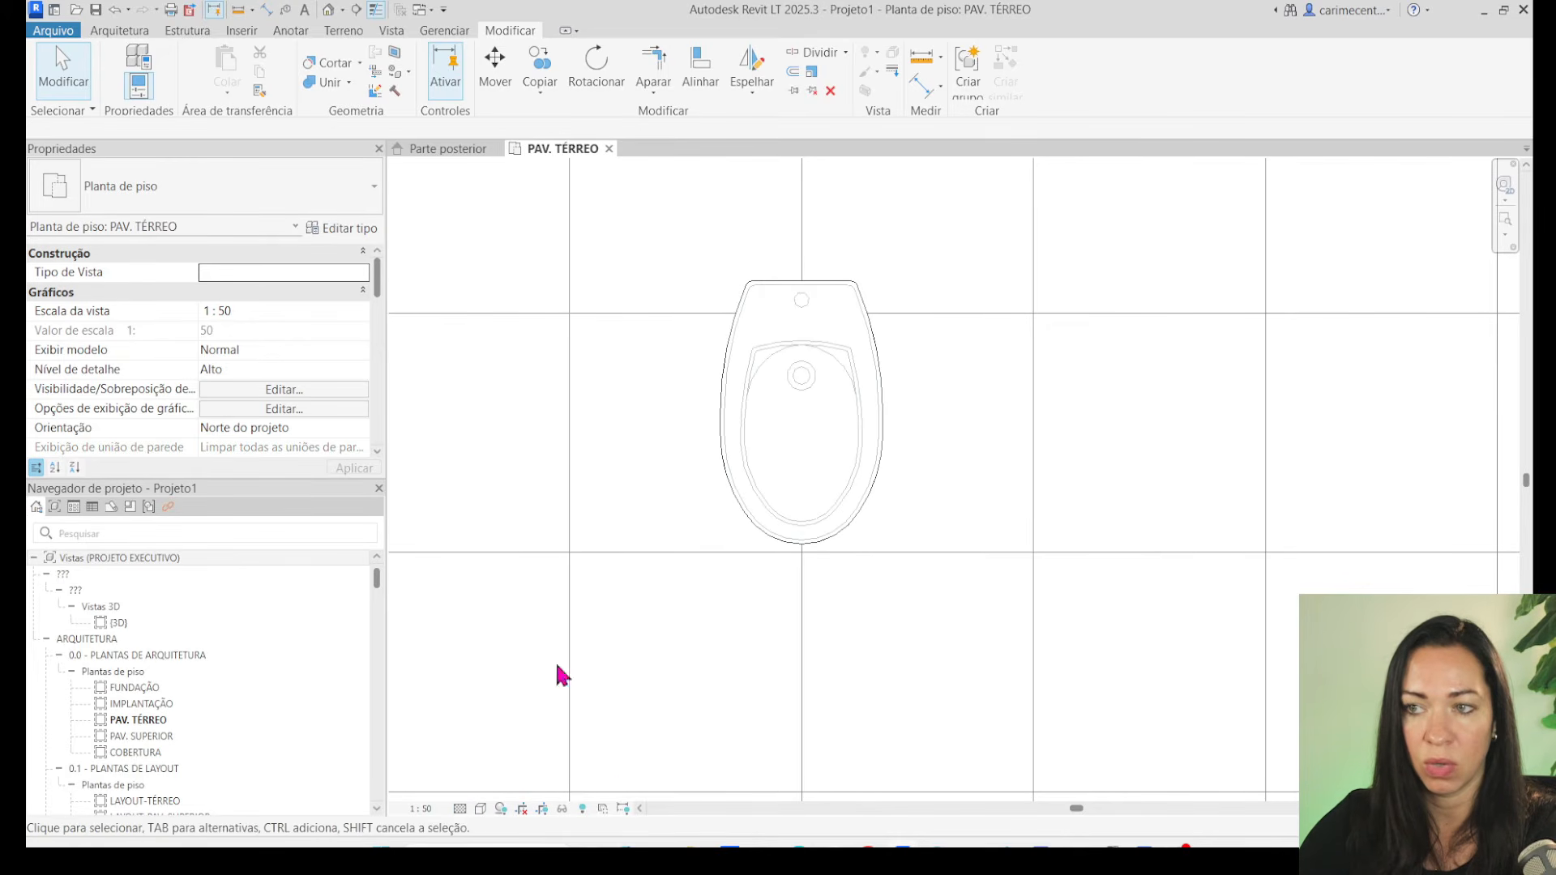
scroll(900, 473, "down", 2)
scroll(778, 515, "down", 2)
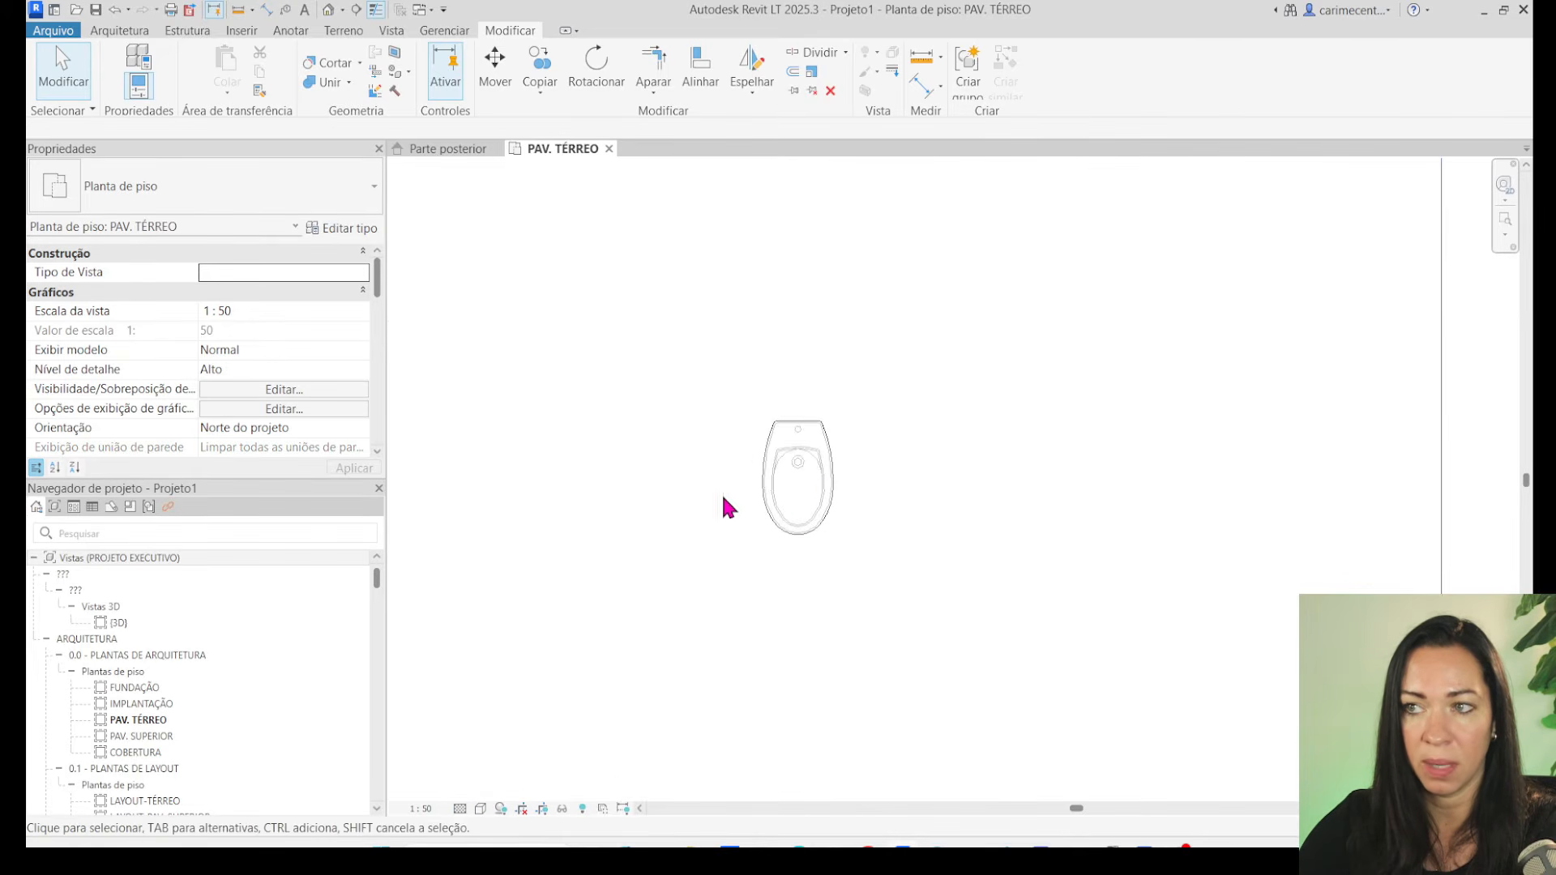
Draw a vertical section line just left of the fixture, facing it, and open the section view.
middle_click_drag(901, 452, 905, 462)
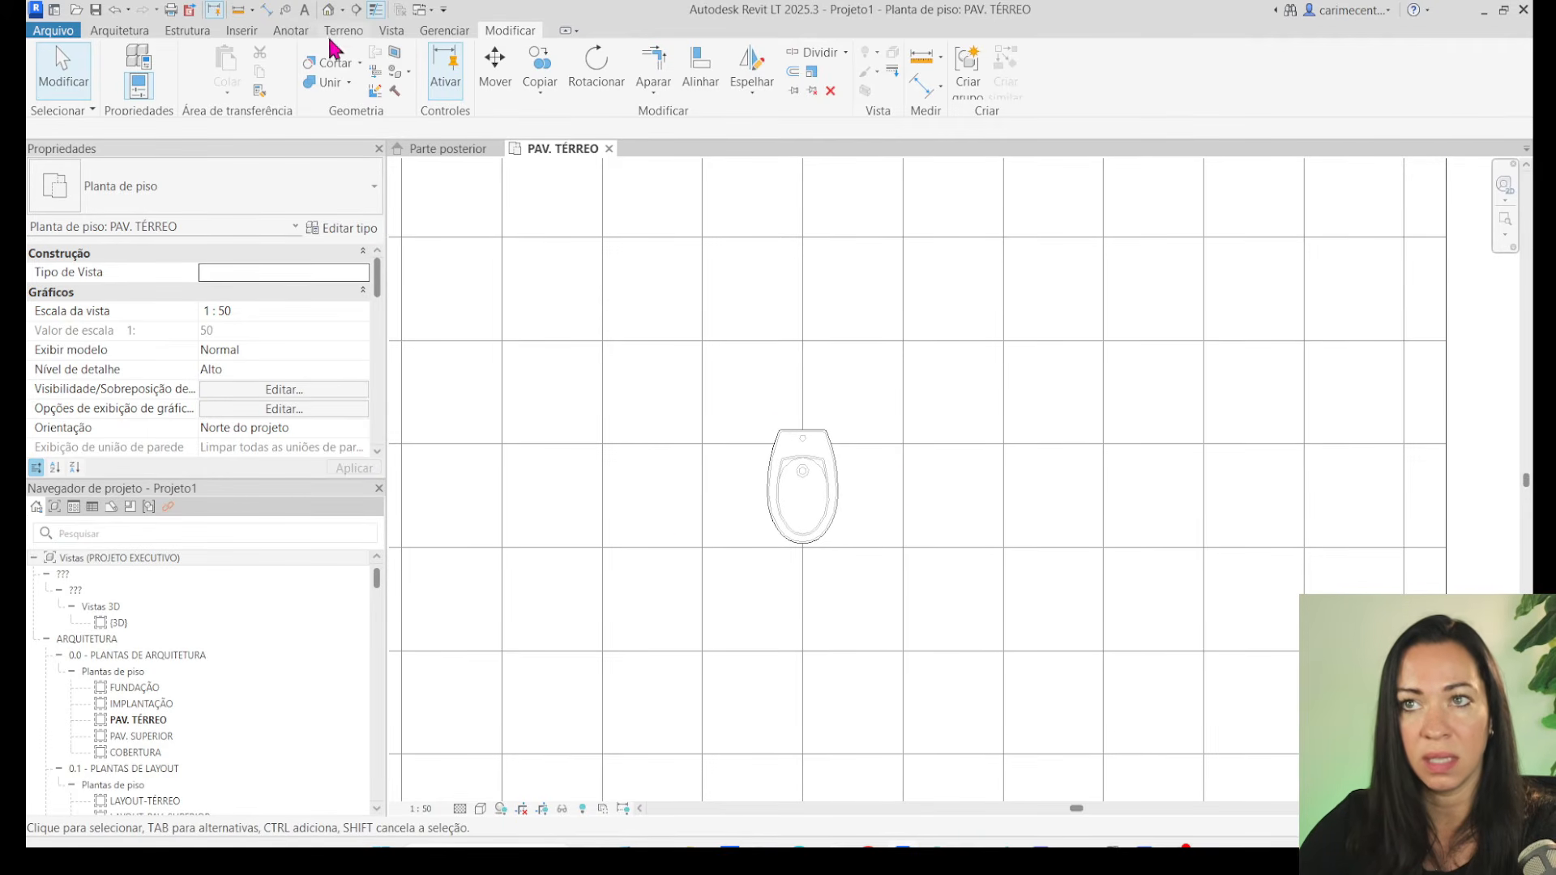
left_click(355, 9)
left_click(749, 390)
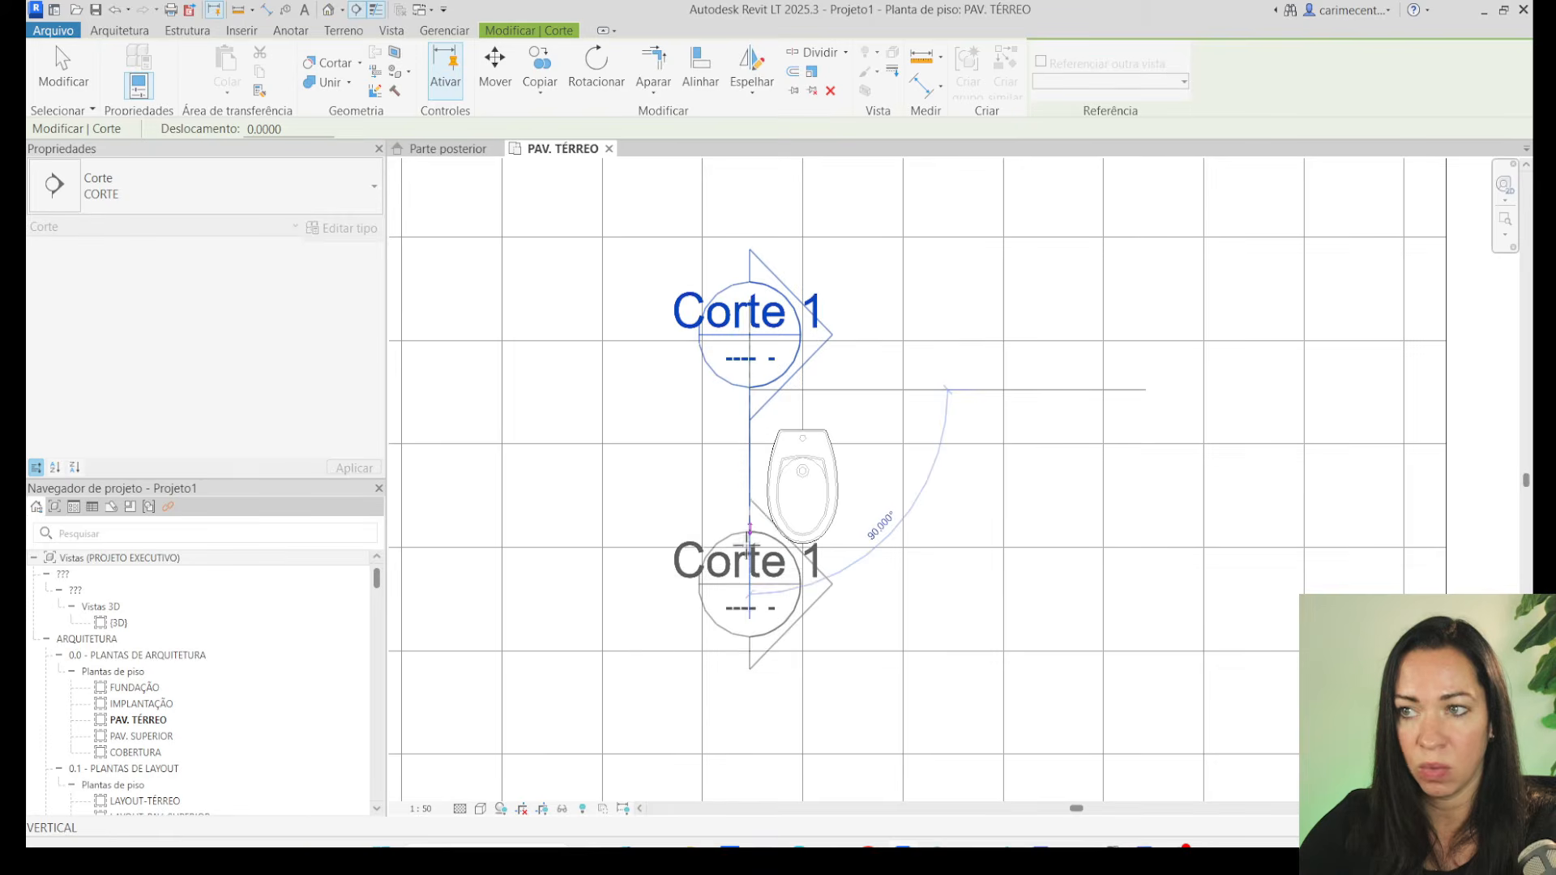
left_click(750, 620)
left_click(86, 104)
left_click(86, 104)
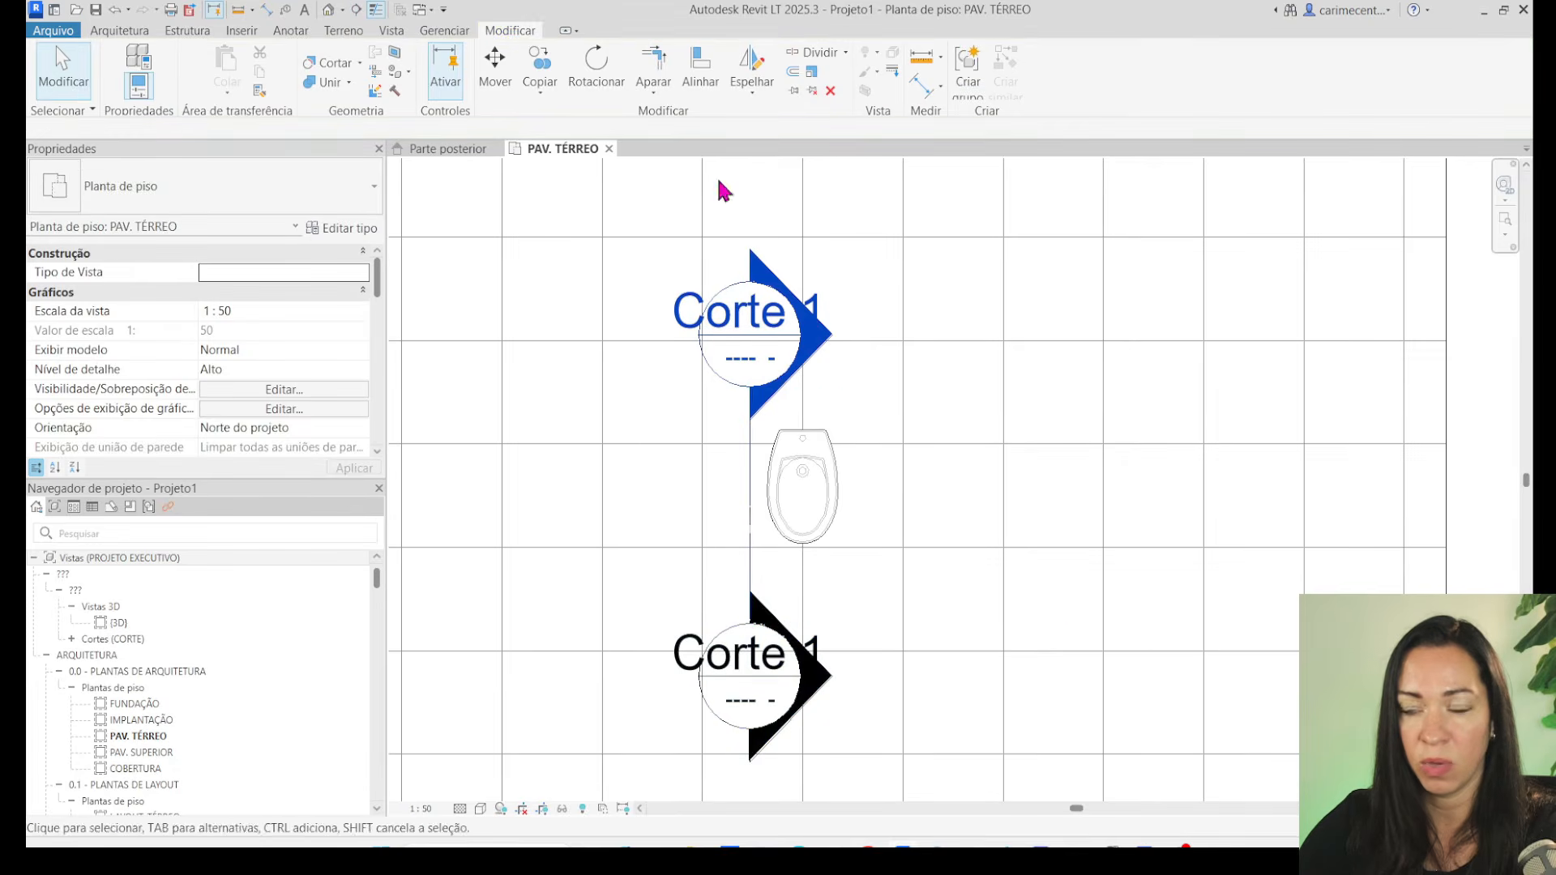
double_click(813, 355)
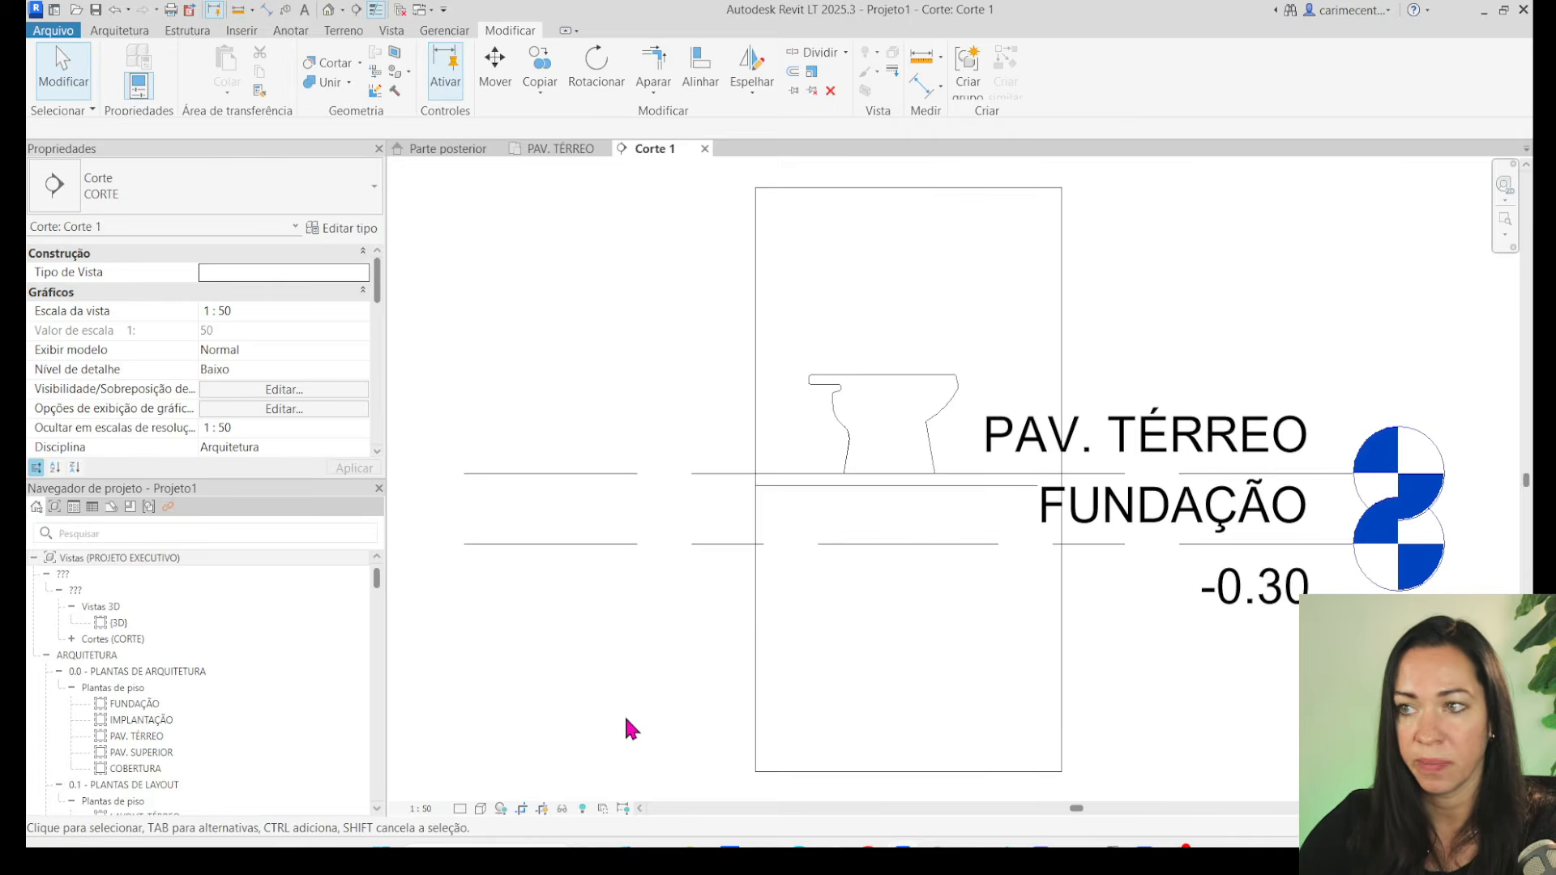
Compare the fixture's section display by switching the view's detail level to Alto and back to Baixo.
scroll(961, 417, "up", 5)
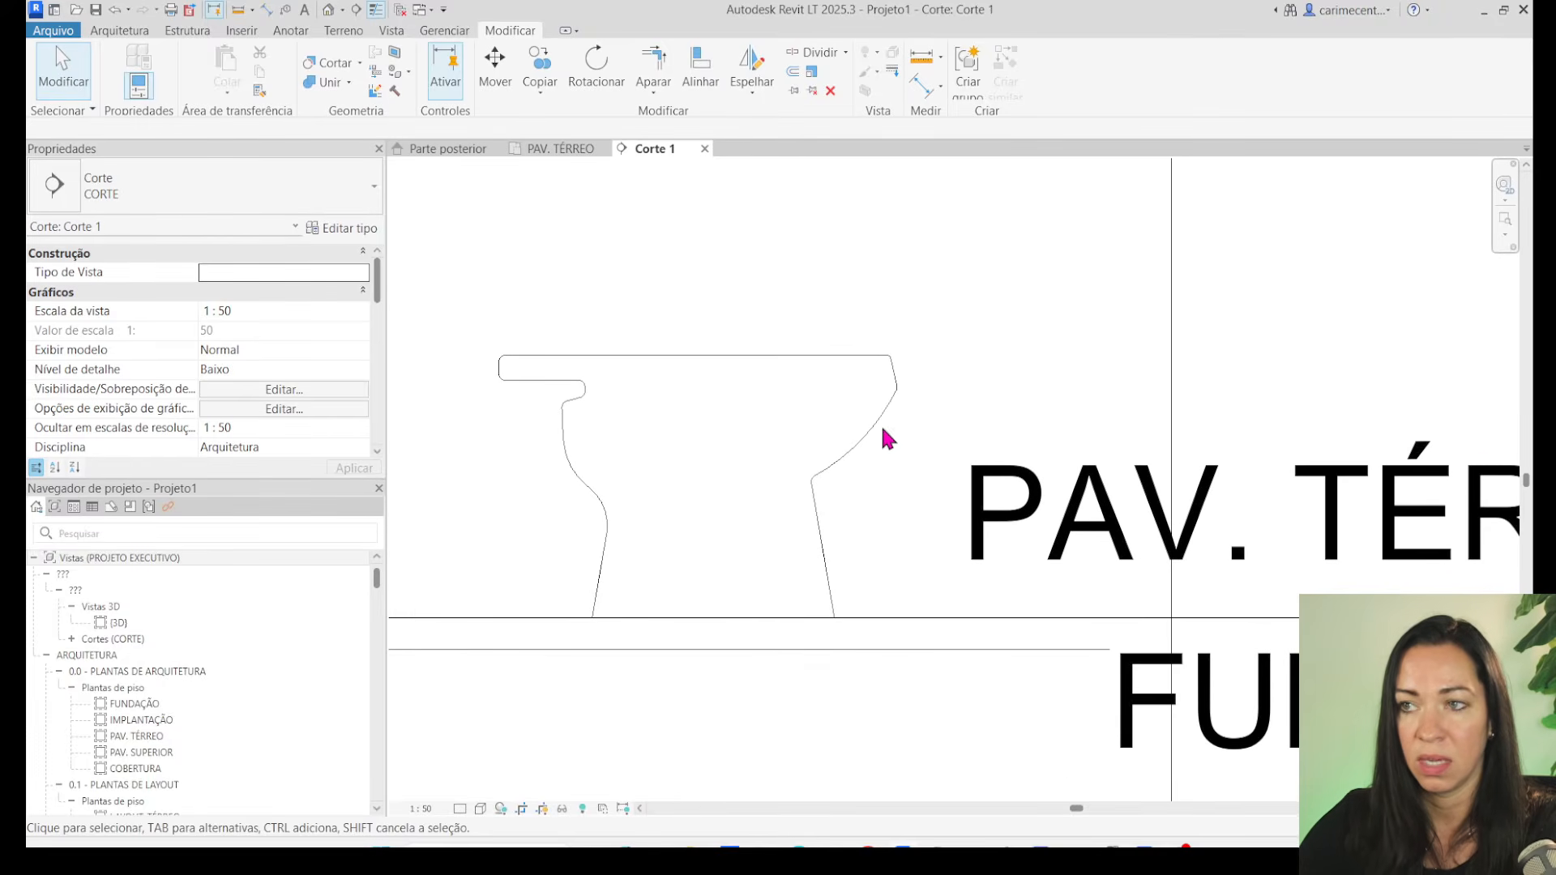
left_click(459, 808)
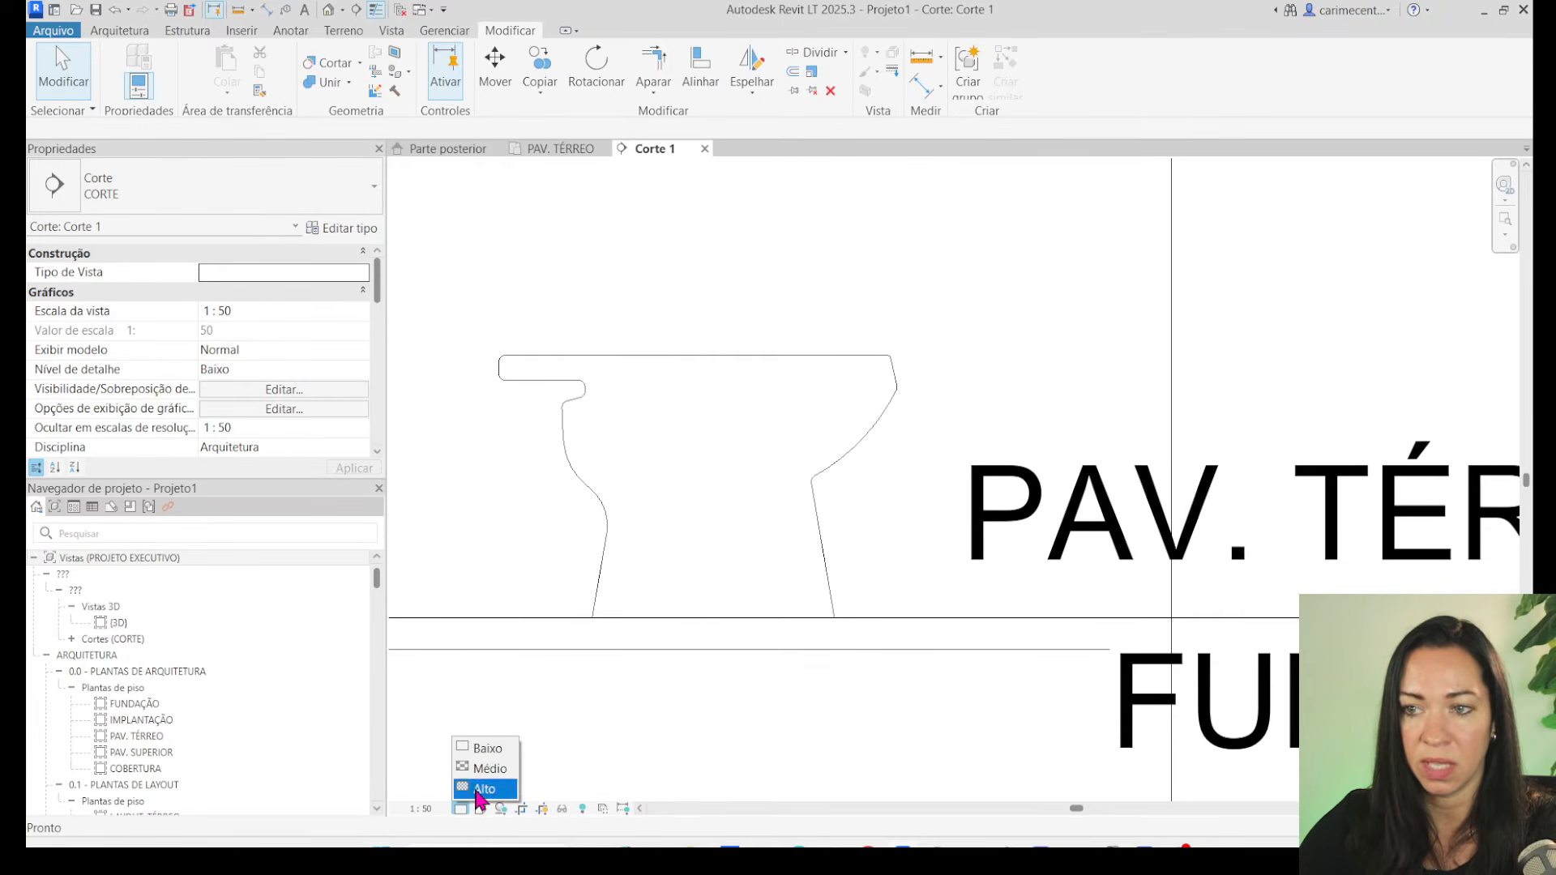
left_click(478, 785)
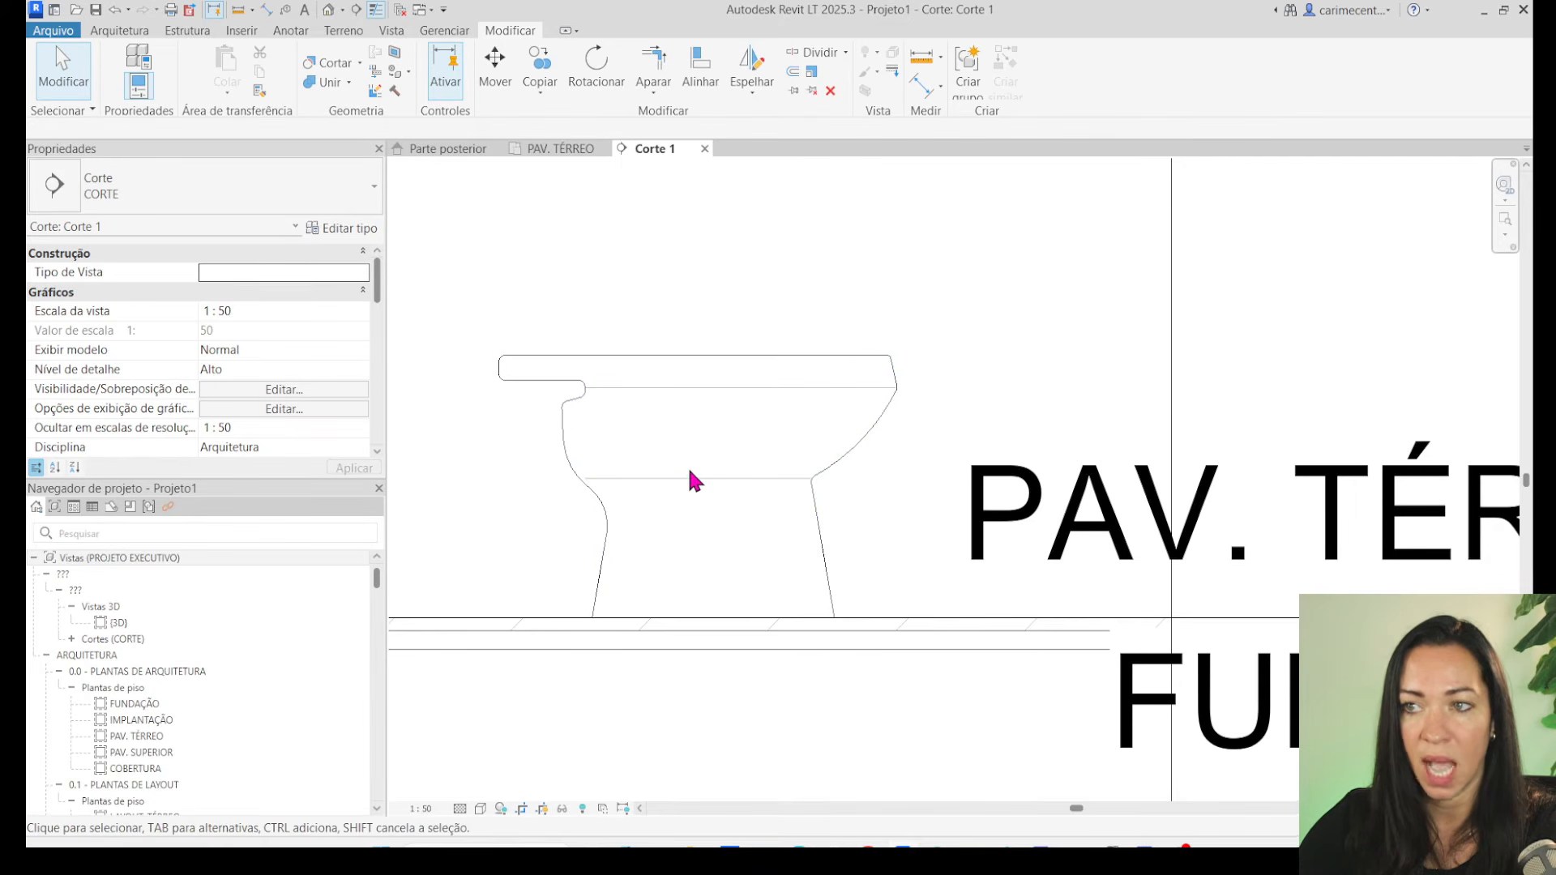
left_click(459, 808)
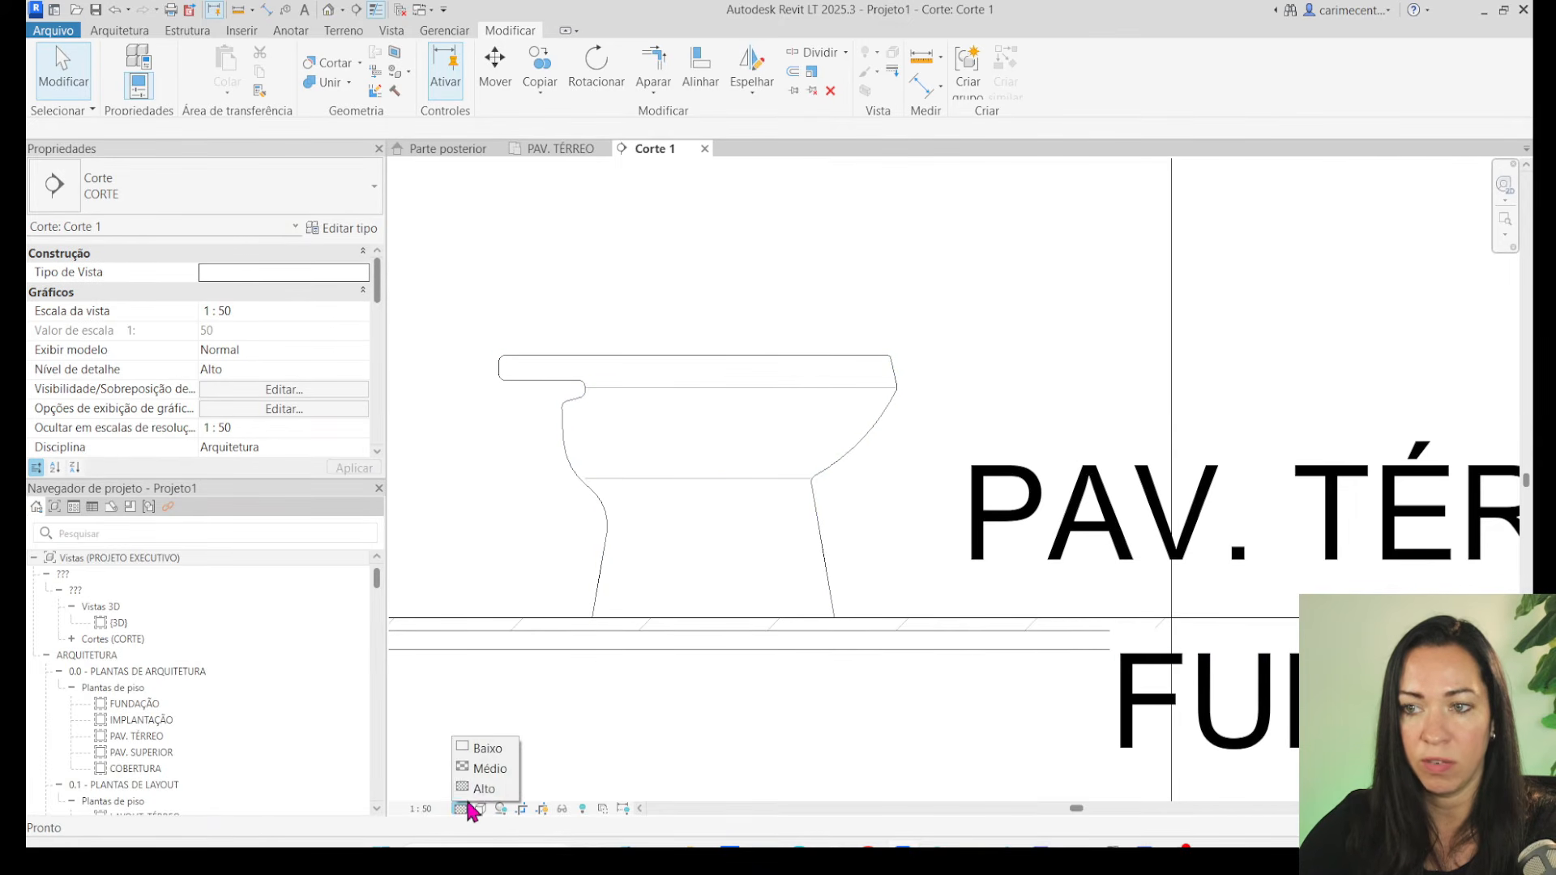
left_click(487, 744)
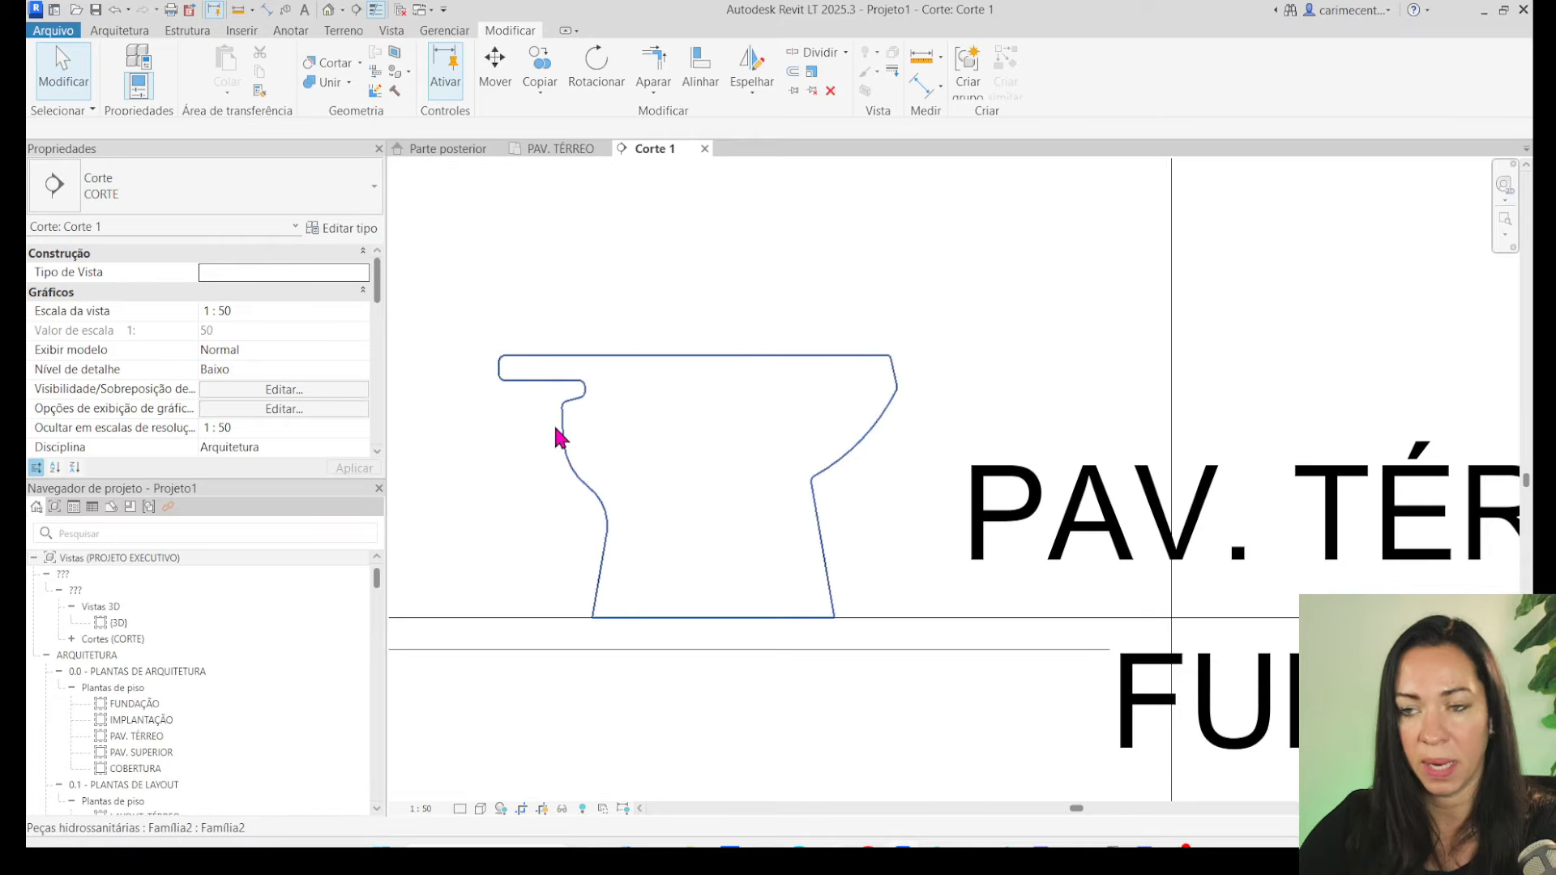
Open the fixture family for editing and draw a horizontal reference plane tangent to the bowl's front edge, extended past both sides.
double_click(558, 437)
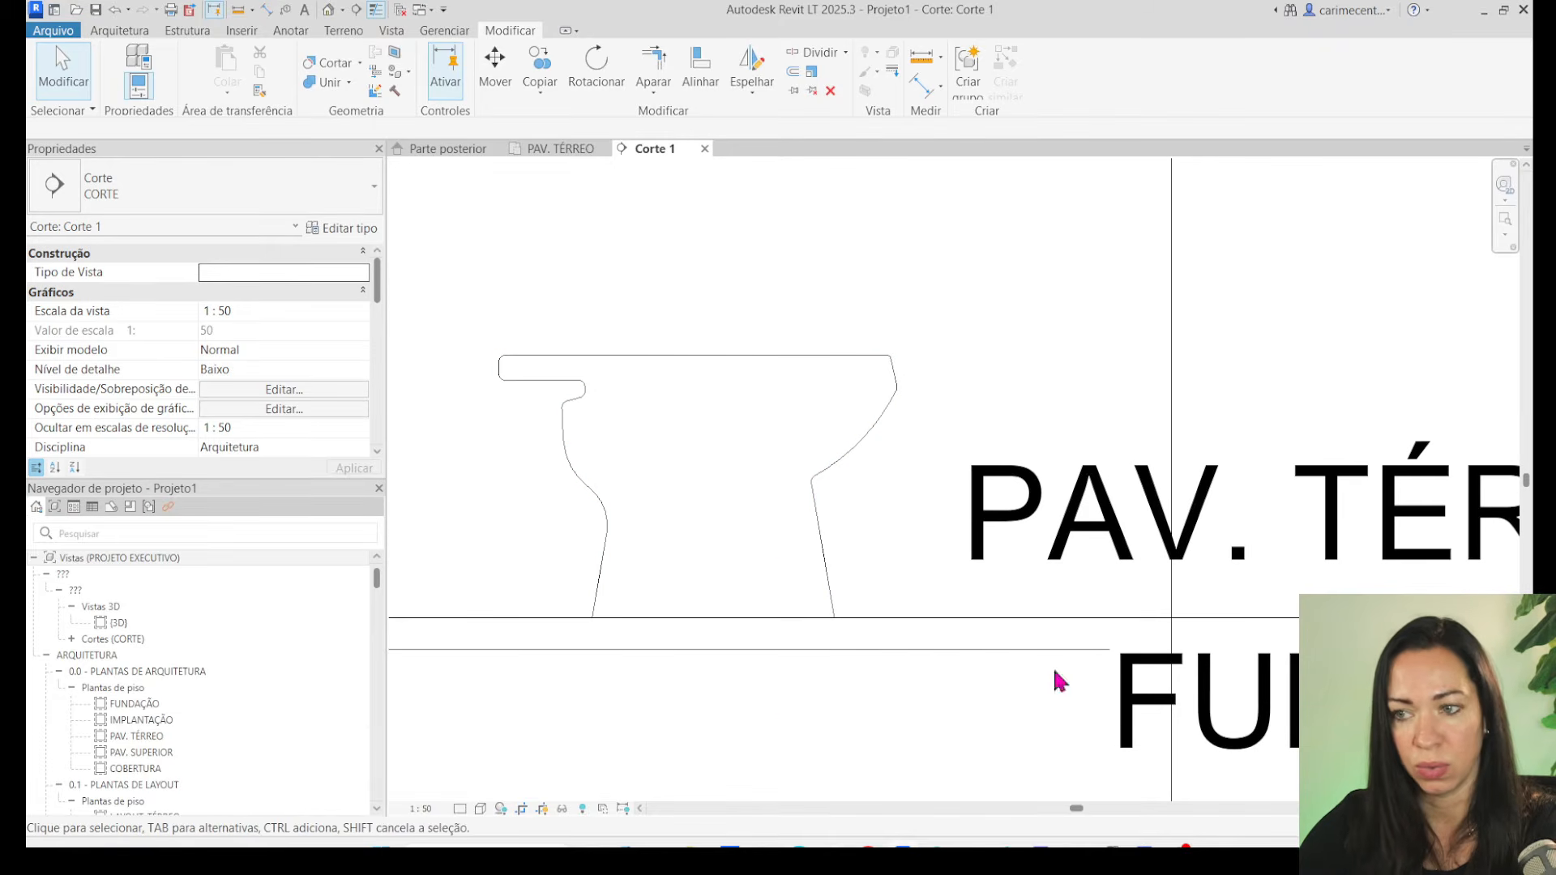
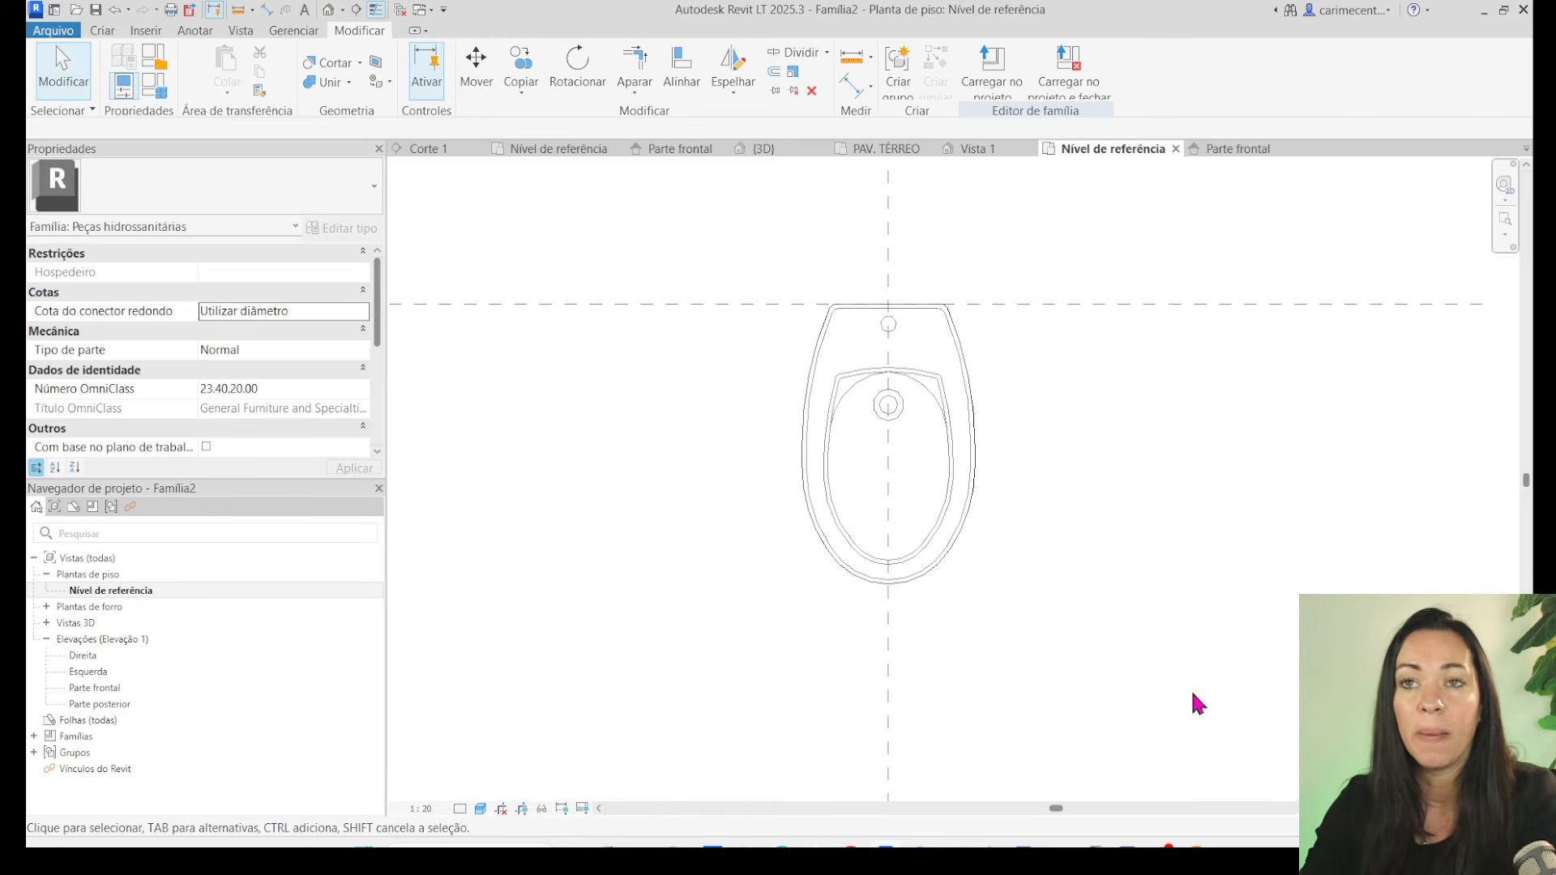
left_click(99, 32)
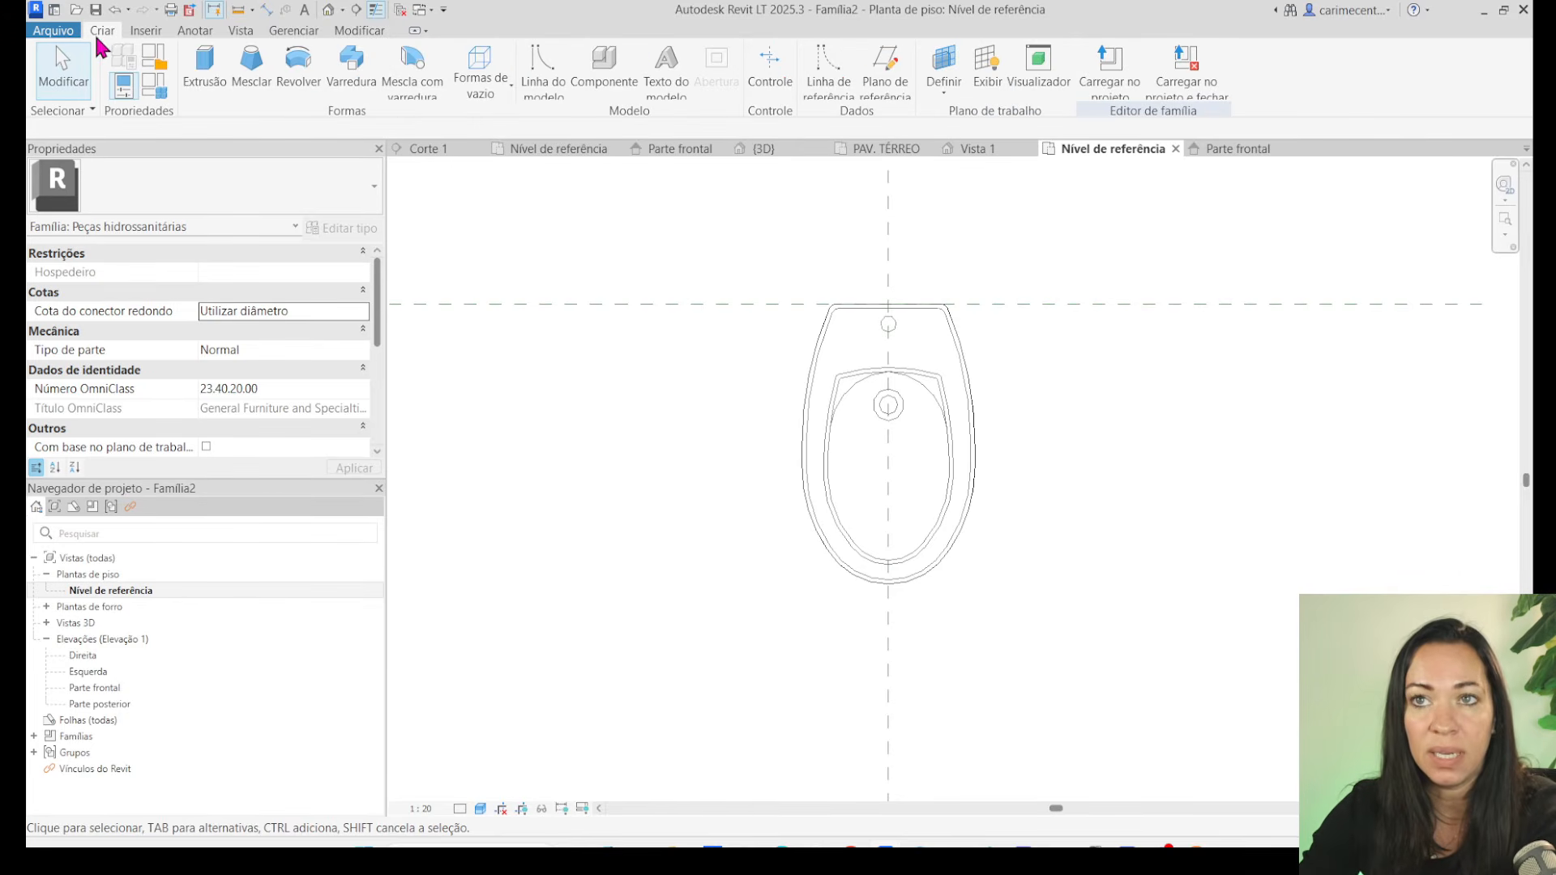
left_click(886, 81)
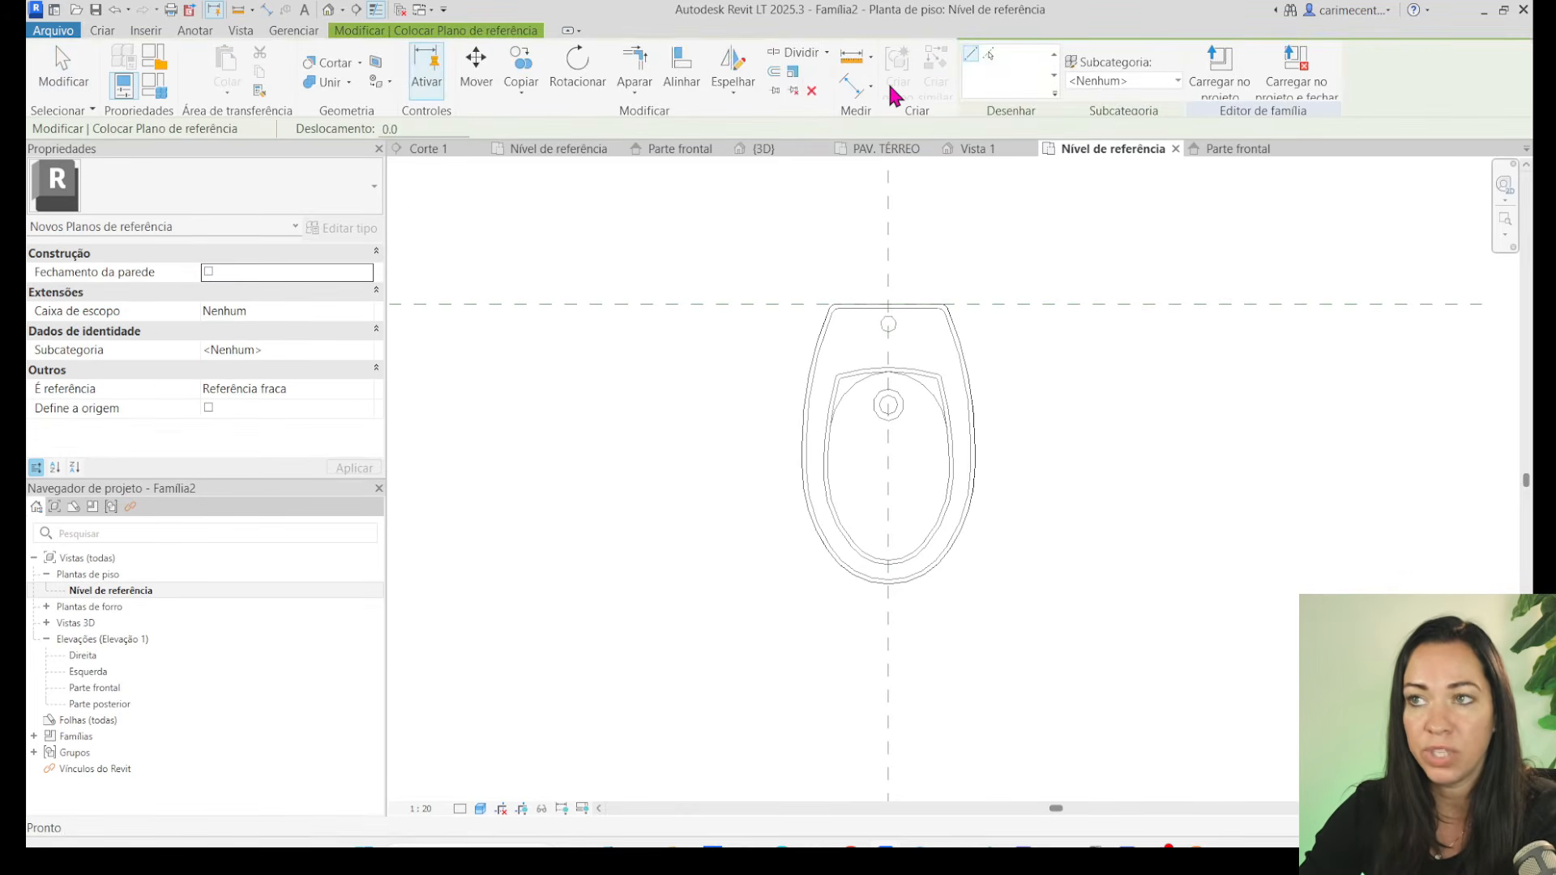
left_click(888, 583)
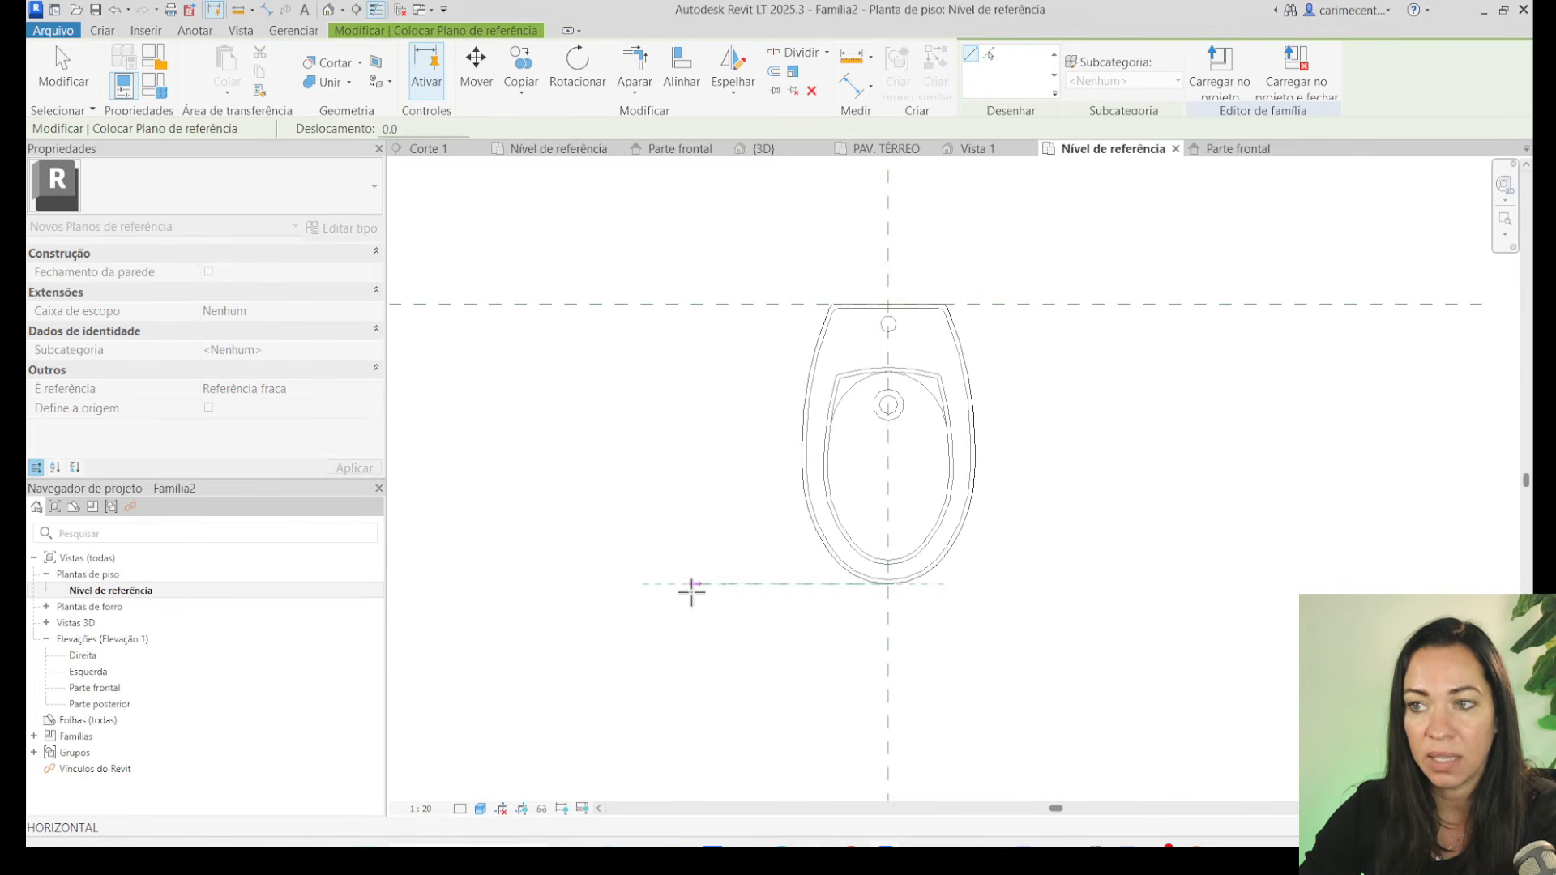
left_click(587, 583)
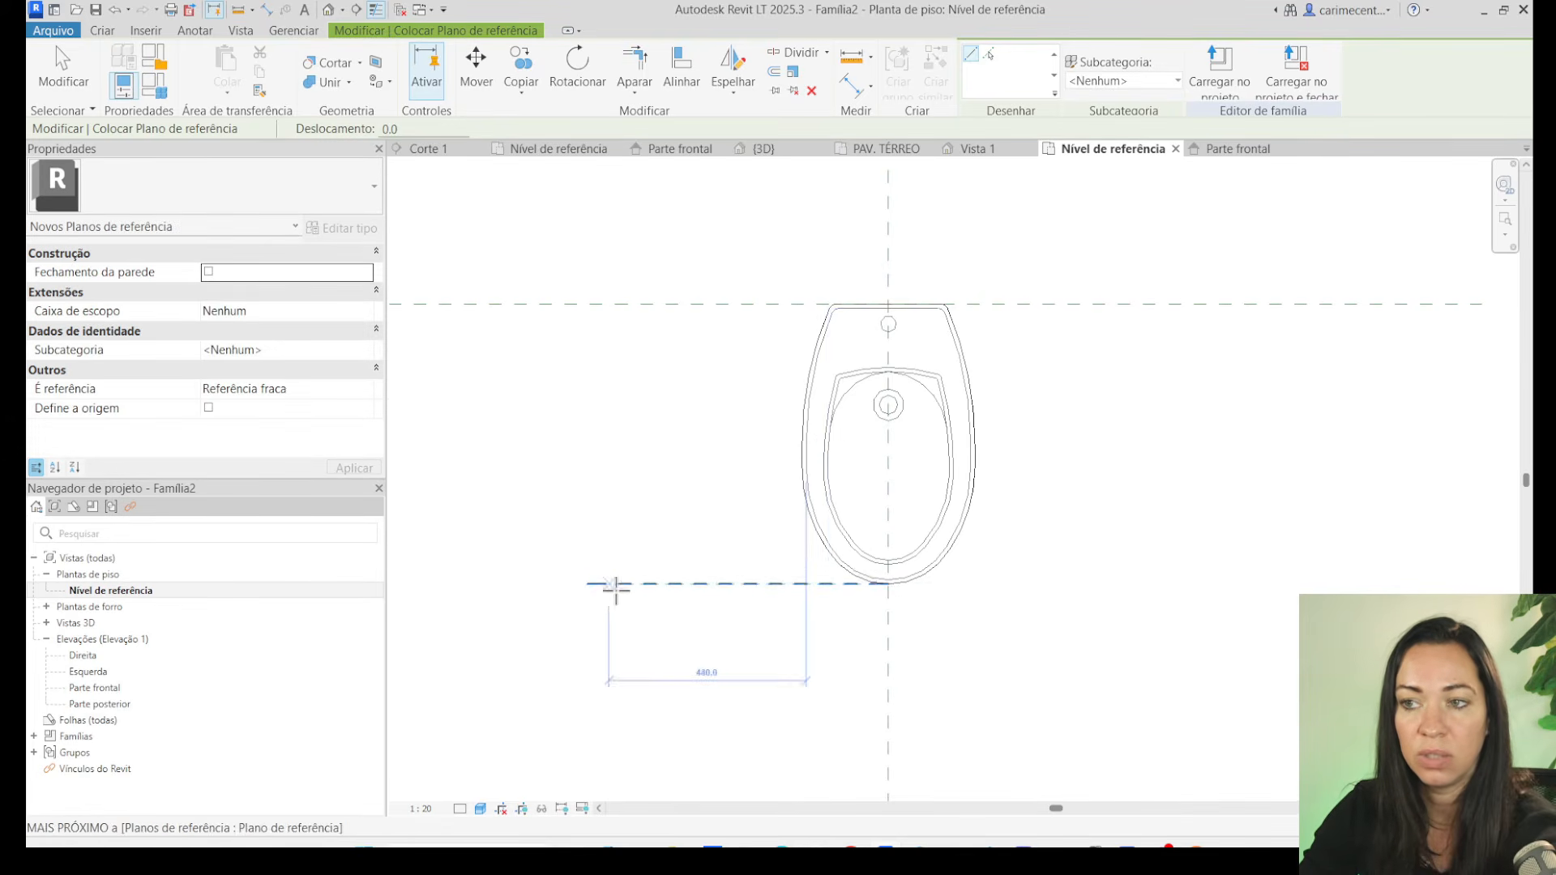
key("Escape")
left_click(650, 585)
left_click_drag(888, 585, 1256, 591)
left_click(1043, 461)
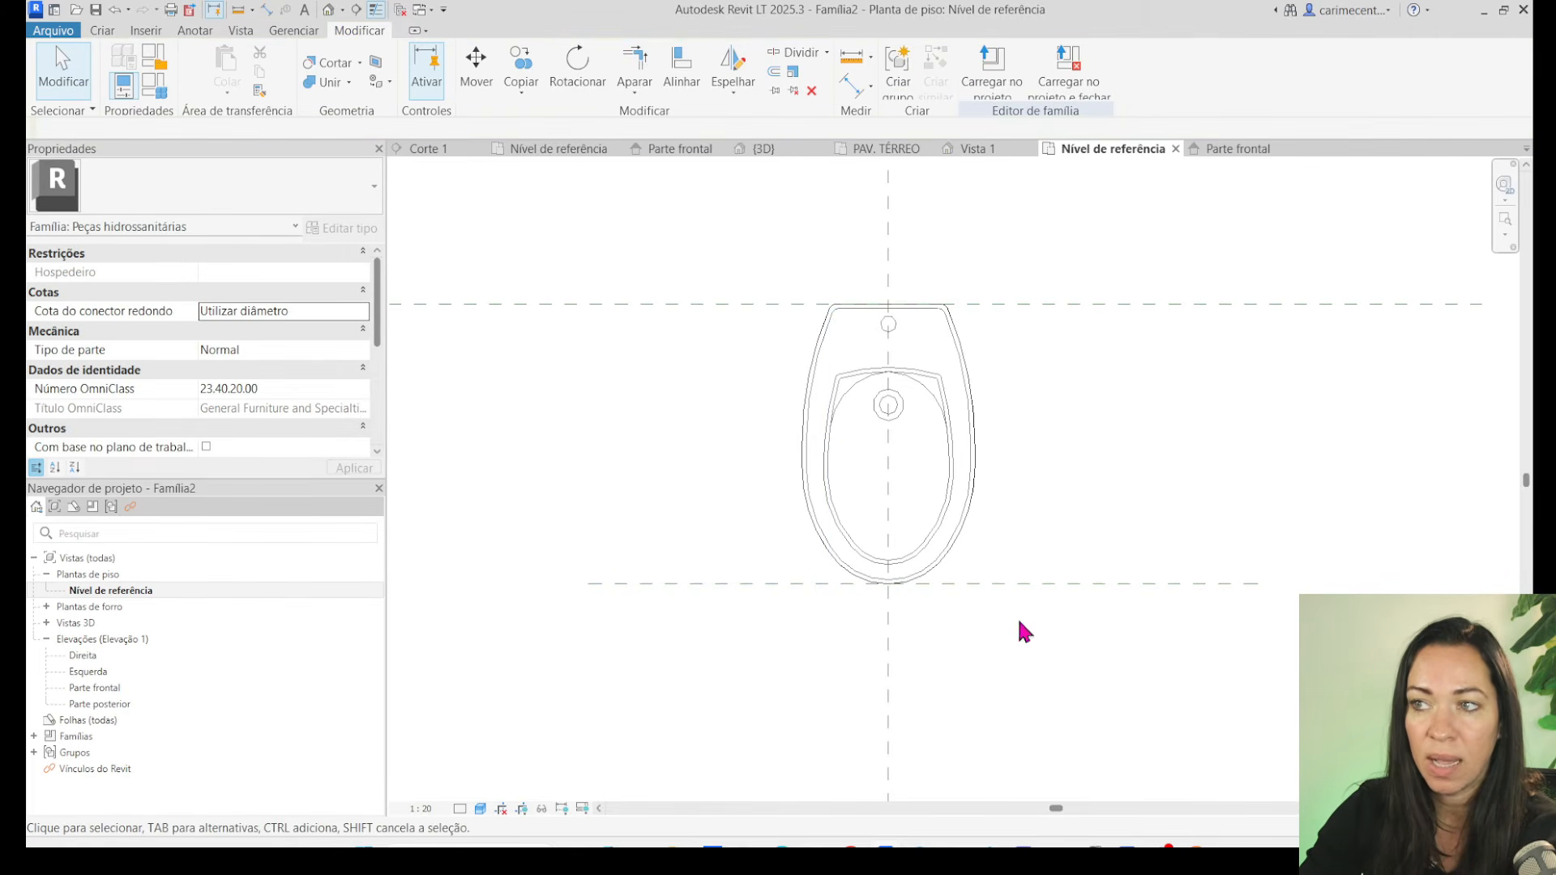
Draw a vertical reference plane tangent to the bowl's left side and extend it above the fixture's back edge.
left_click(115, 38)
left_click(891, 86)
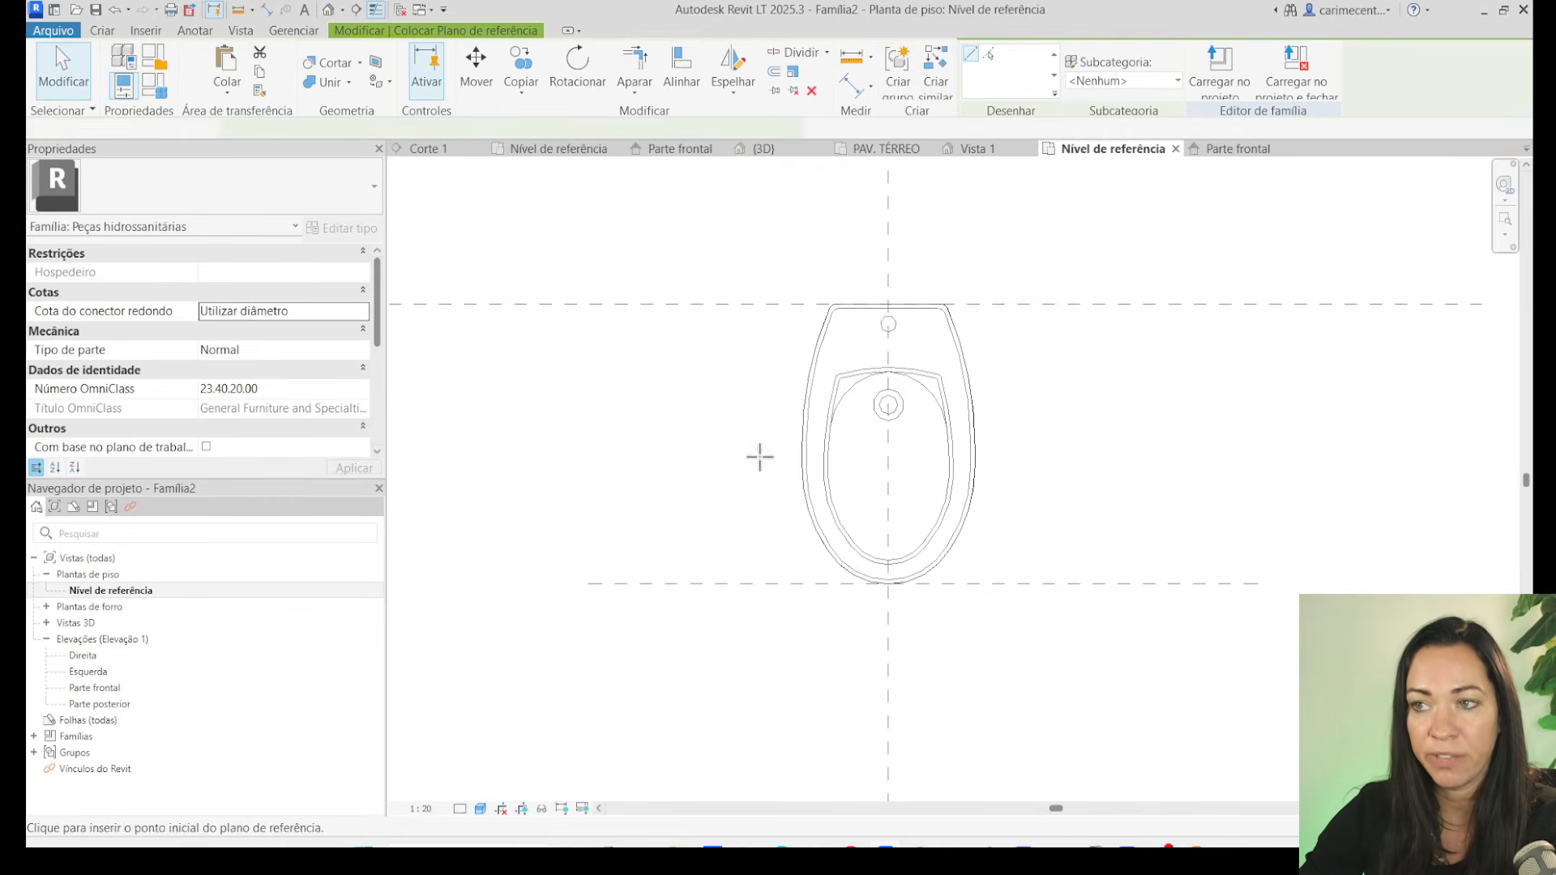
left_click(803, 443)
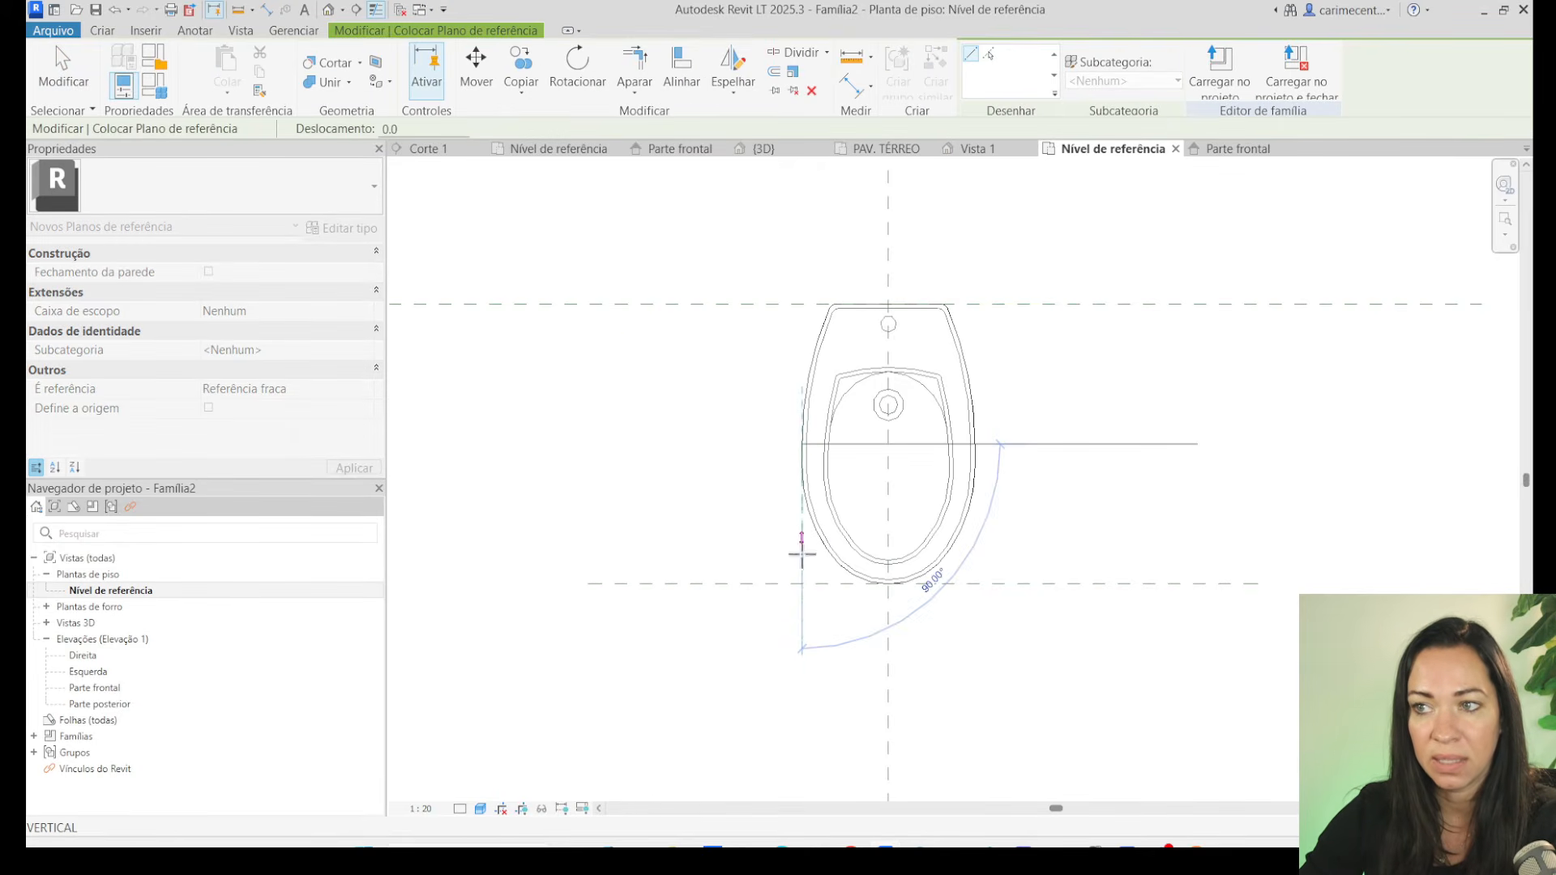
left_click(802, 731)
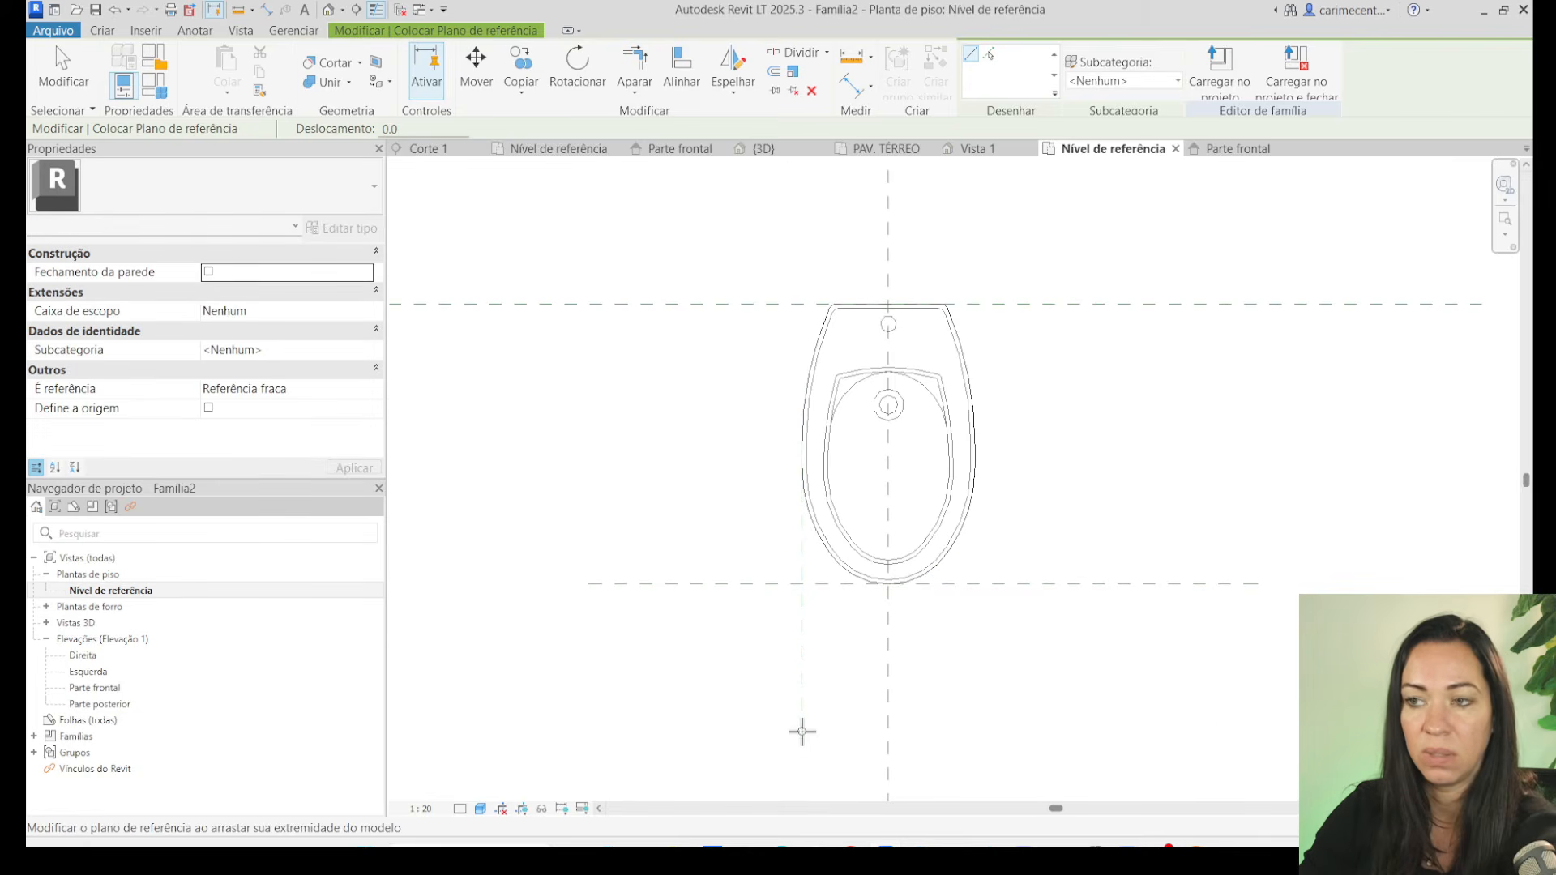
key("Escape")
key("Escape")
left_click(796, 392)
left_click_drag(803, 252, 802, 195)
left_click(819, 229)
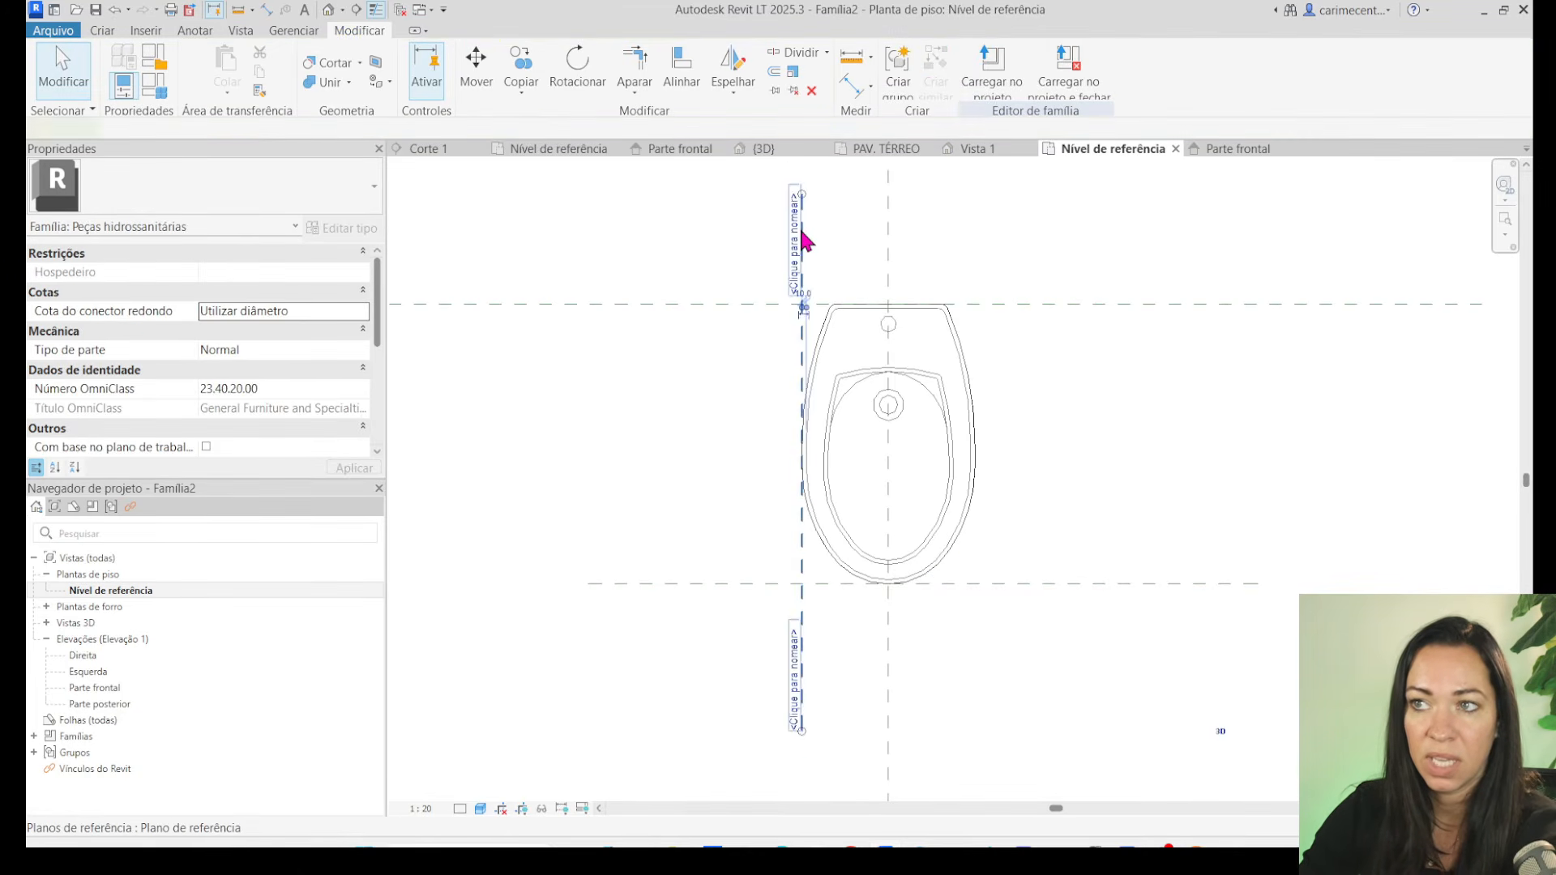
Mirror the left reference plane about the fixture's vertical centreline.
left_click(804, 241)
left_click(889, 195)
left_click(889, 256)
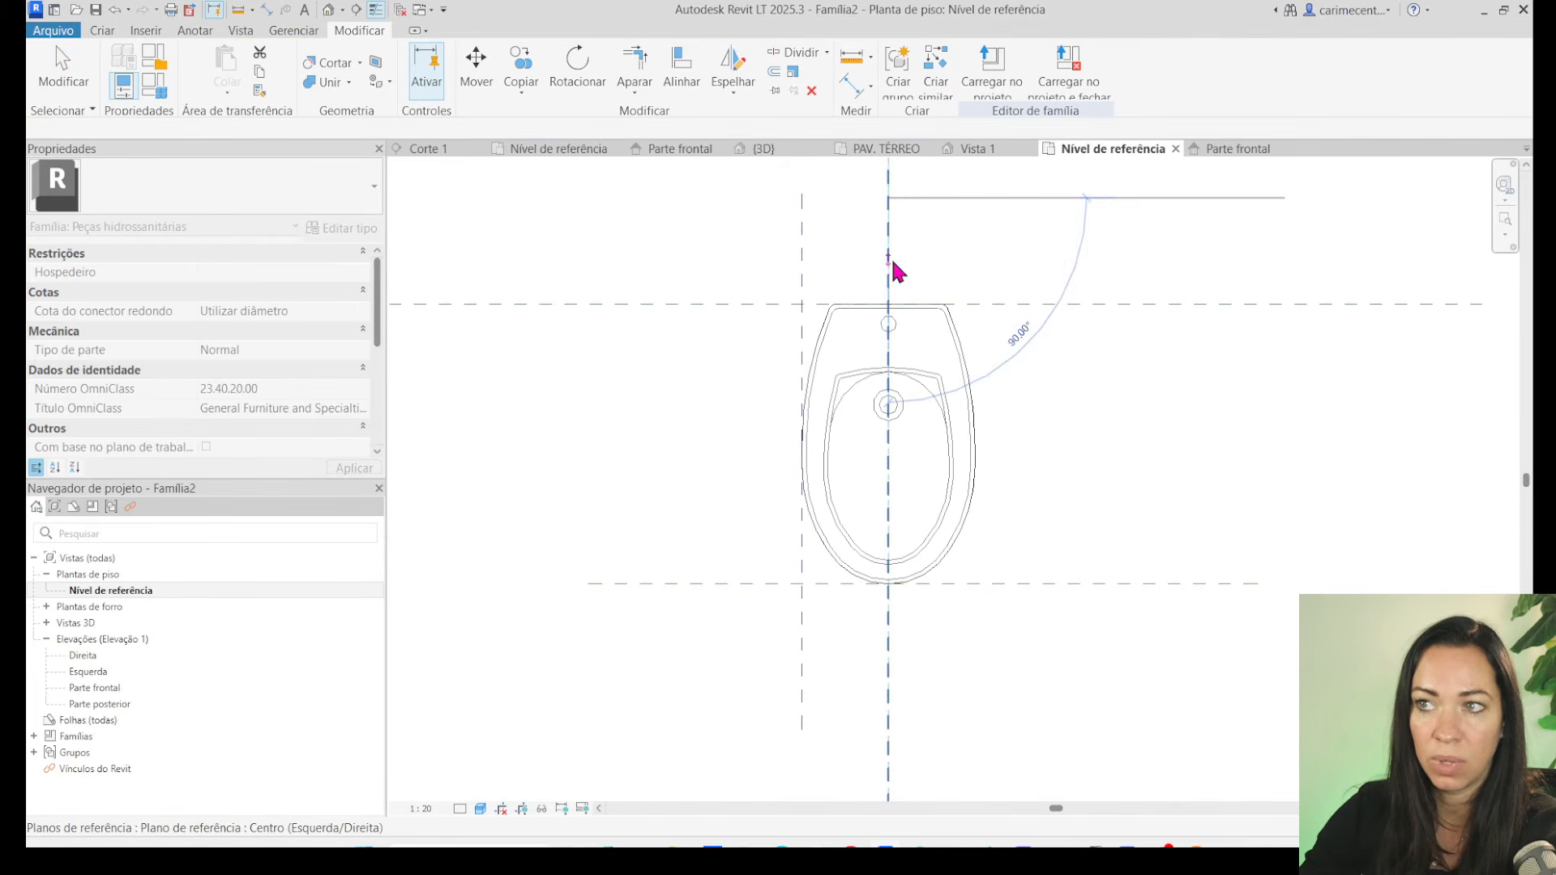
left_click(62, 71)
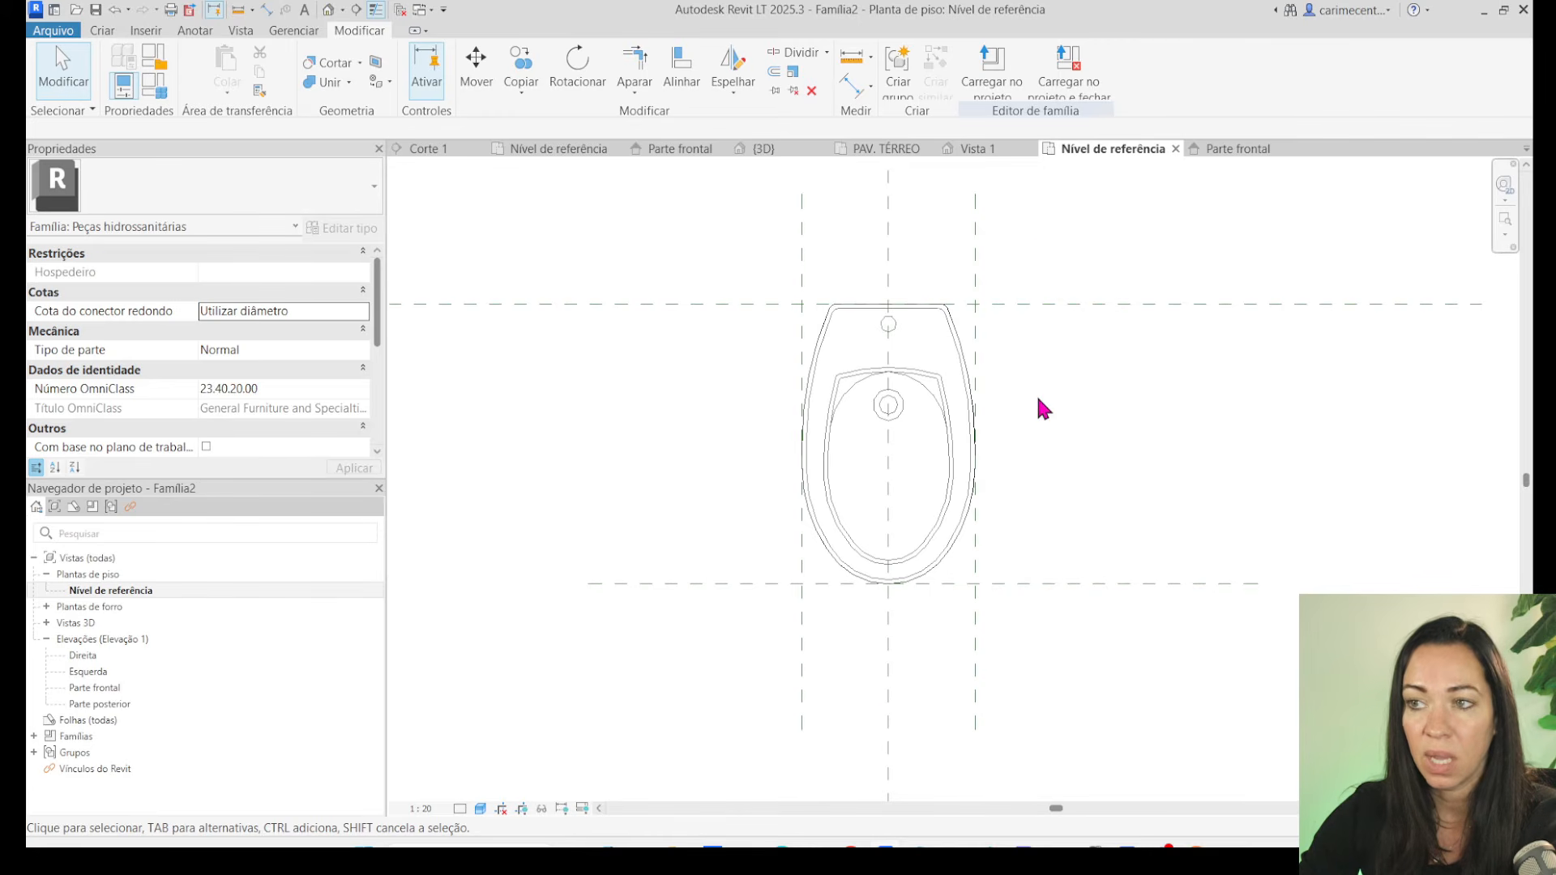
Add aligned dimensions for the fixture's length between the back and front planes and its width between the two side planes.
left_click(848, 95)
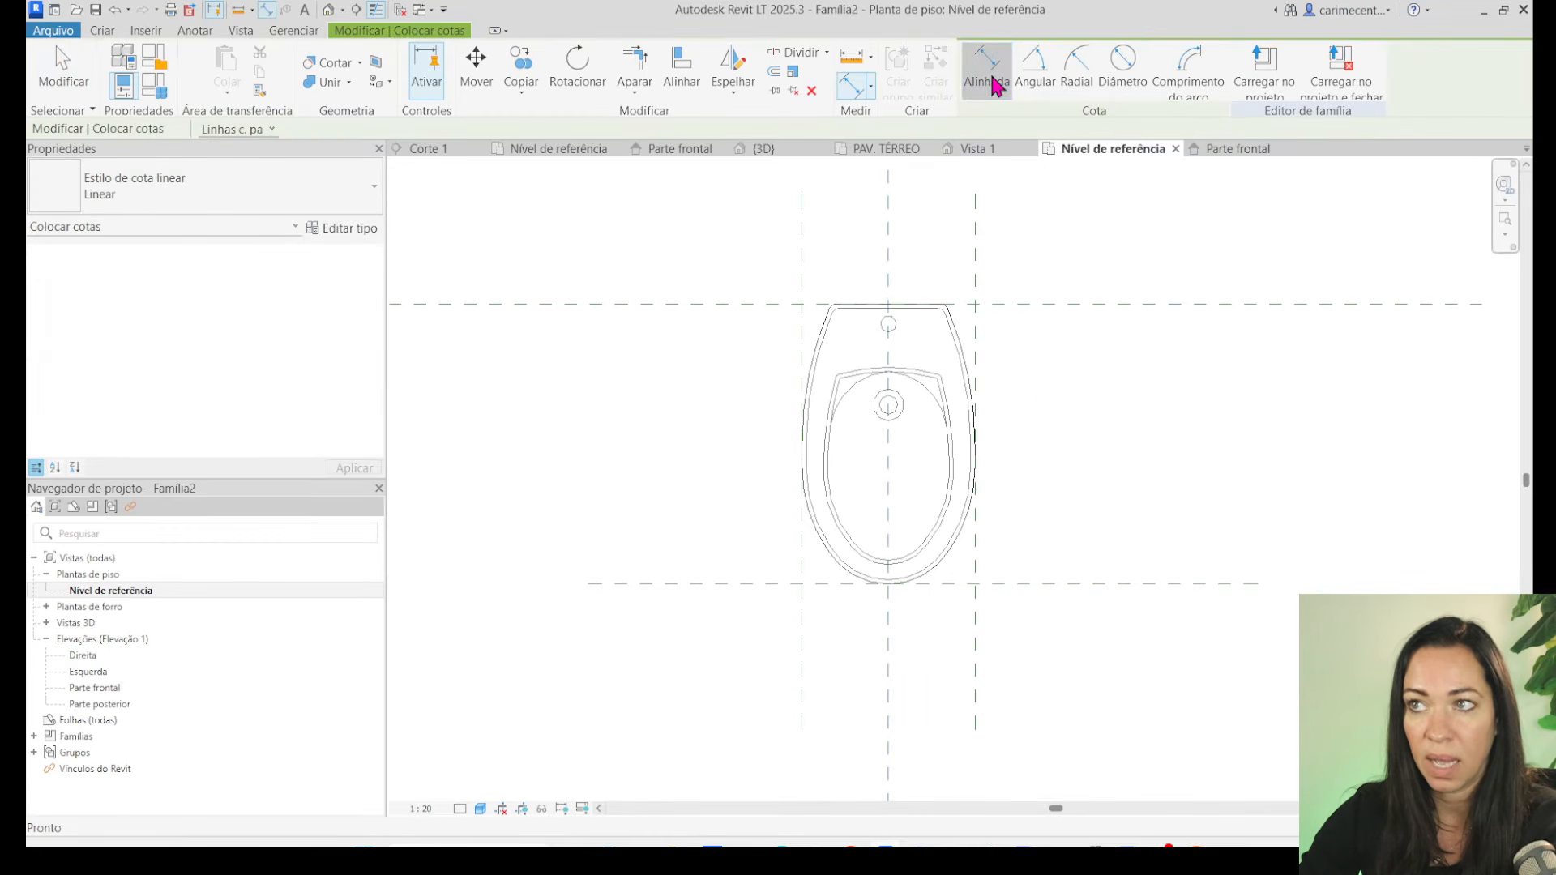
left_click(1047, 305)
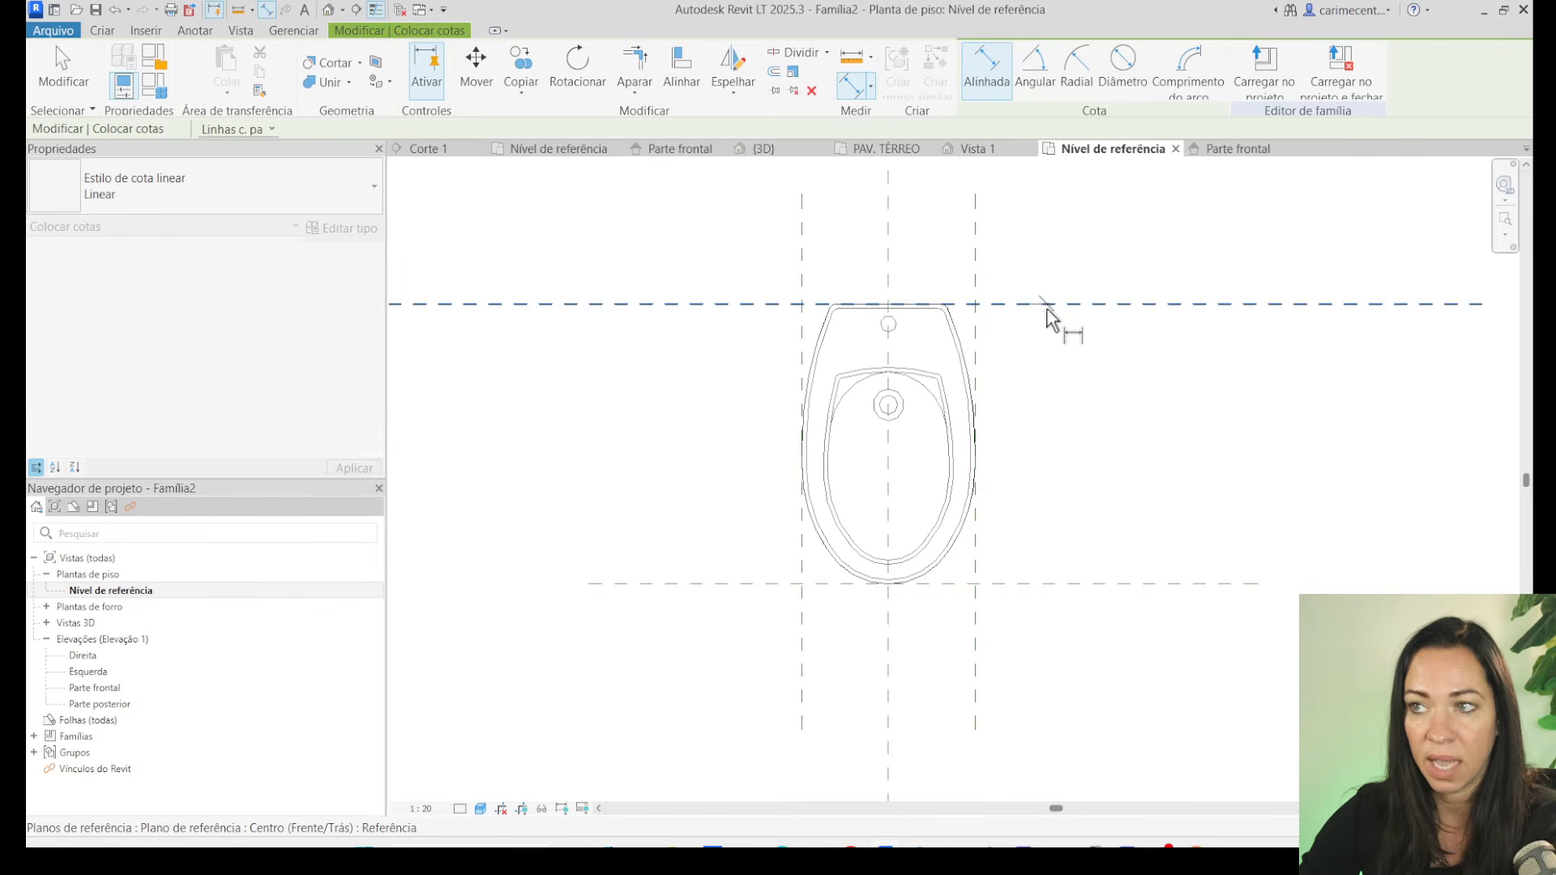
left_click(1068, 585)
left_click(1144, 729)
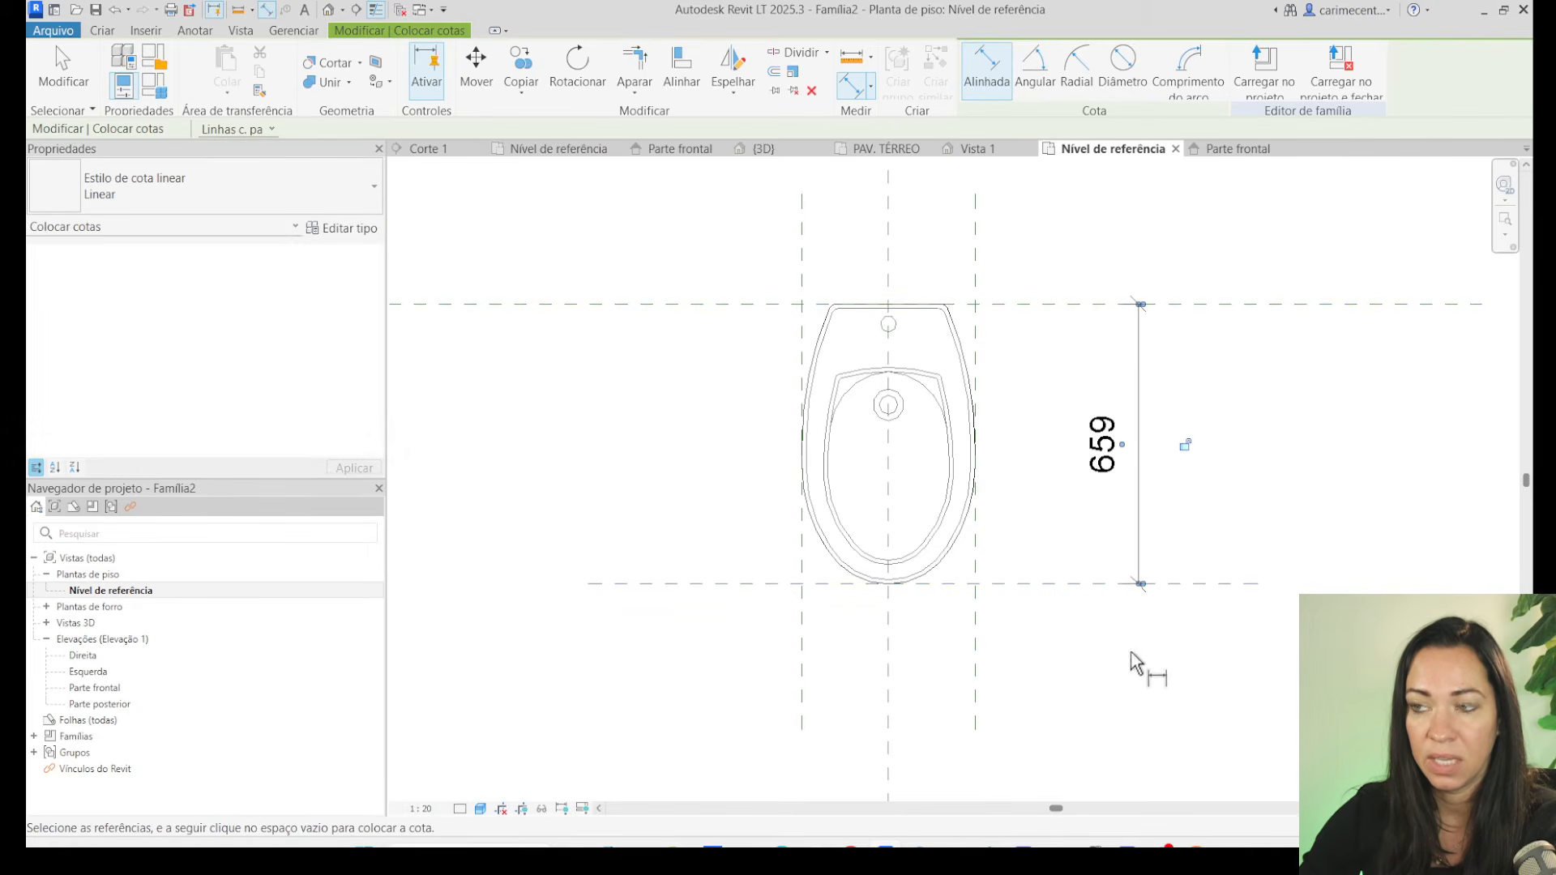
left_click(799, 273)
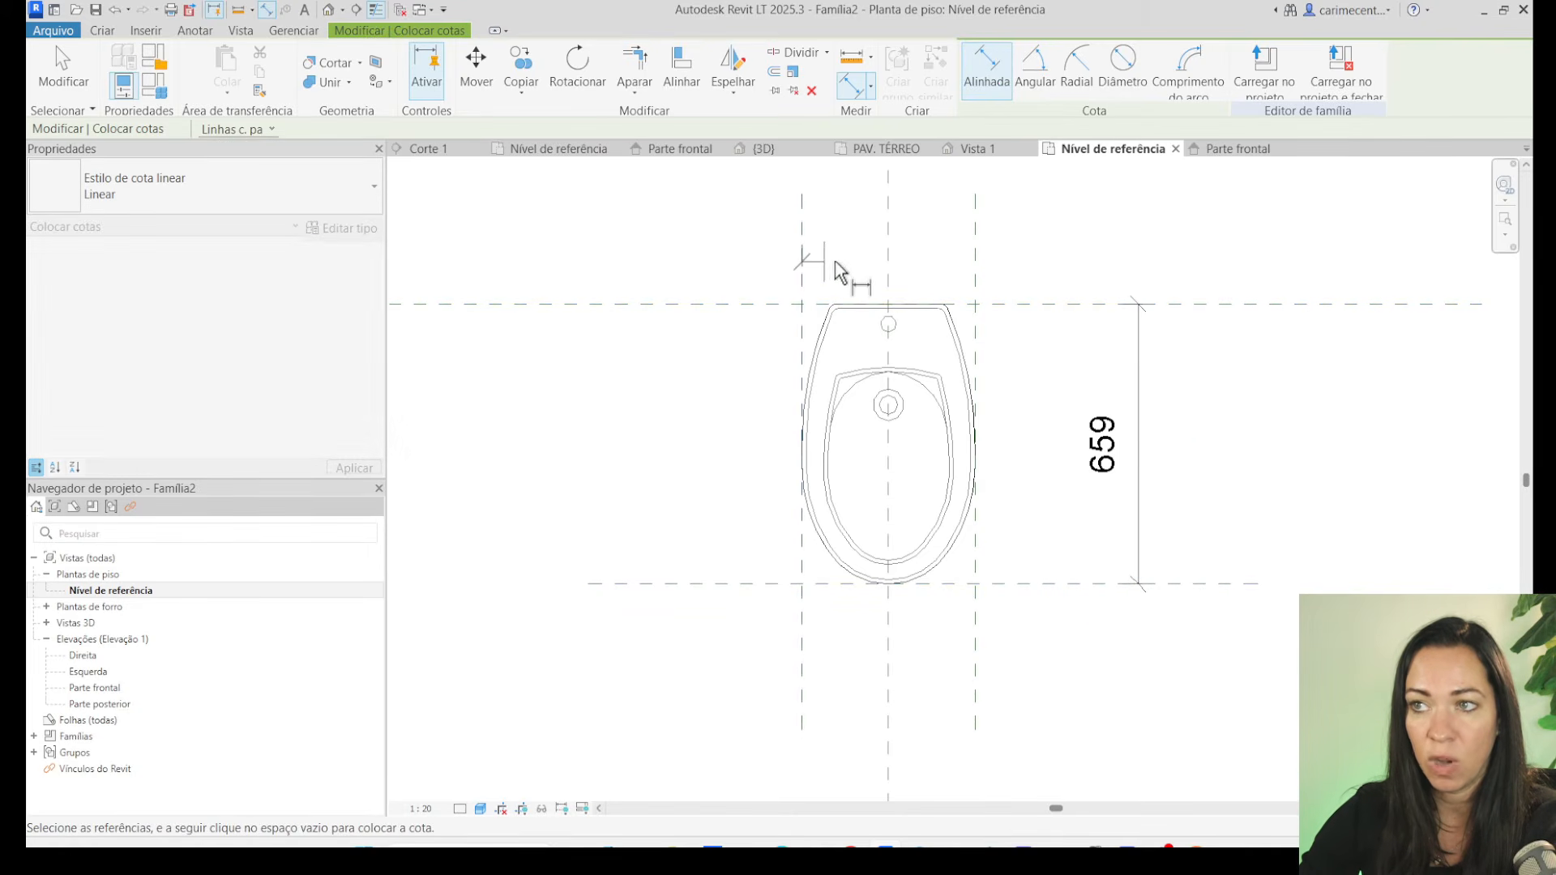
left_click(982, 263)
left_click(1028, 259)
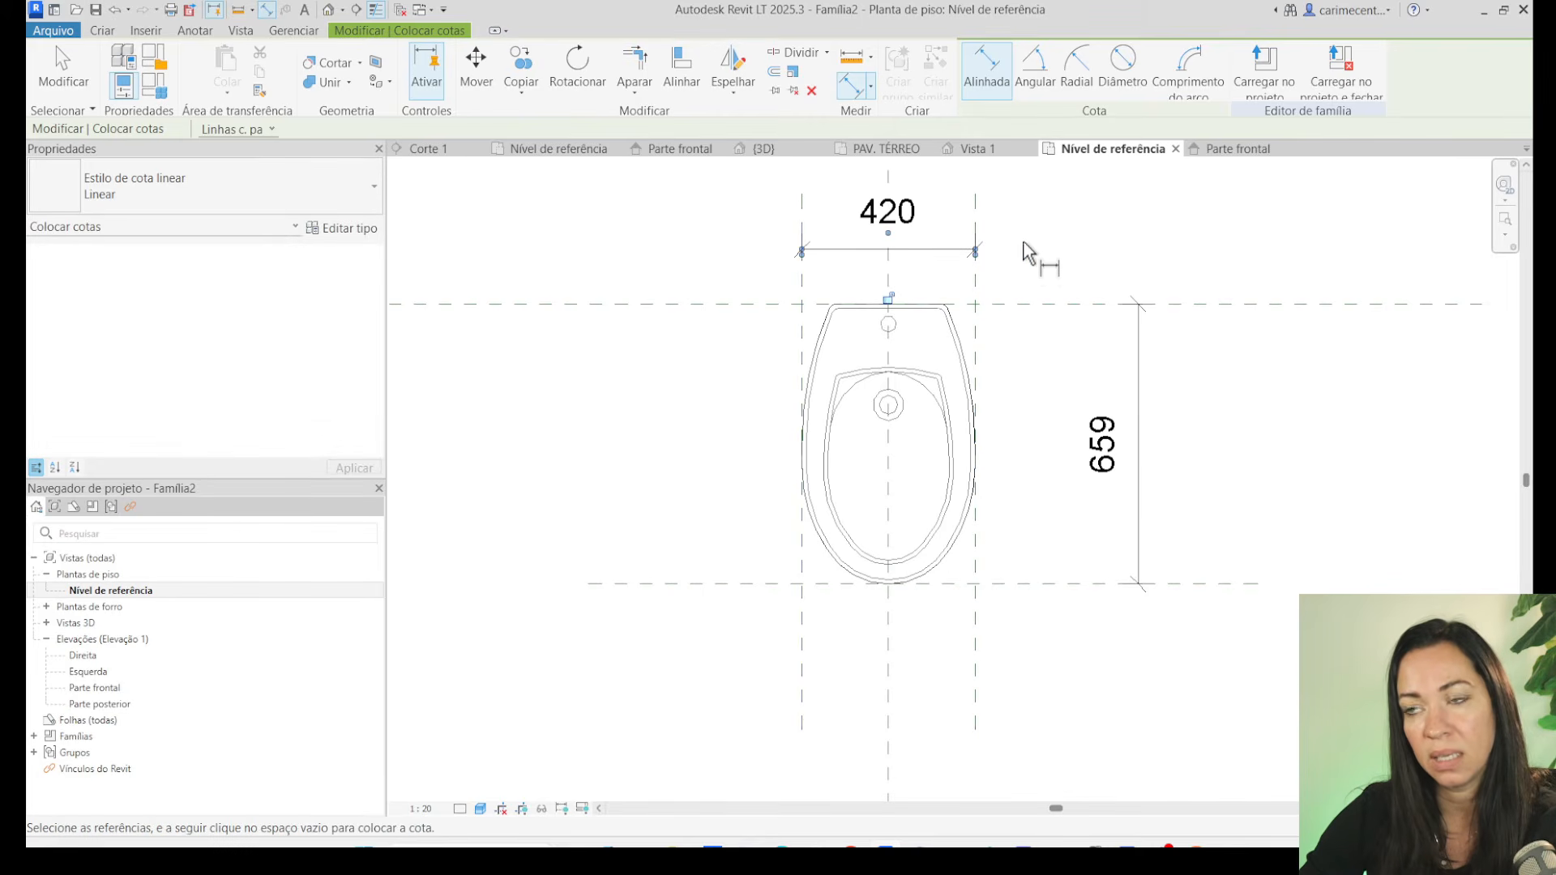
left_click(65, 71)
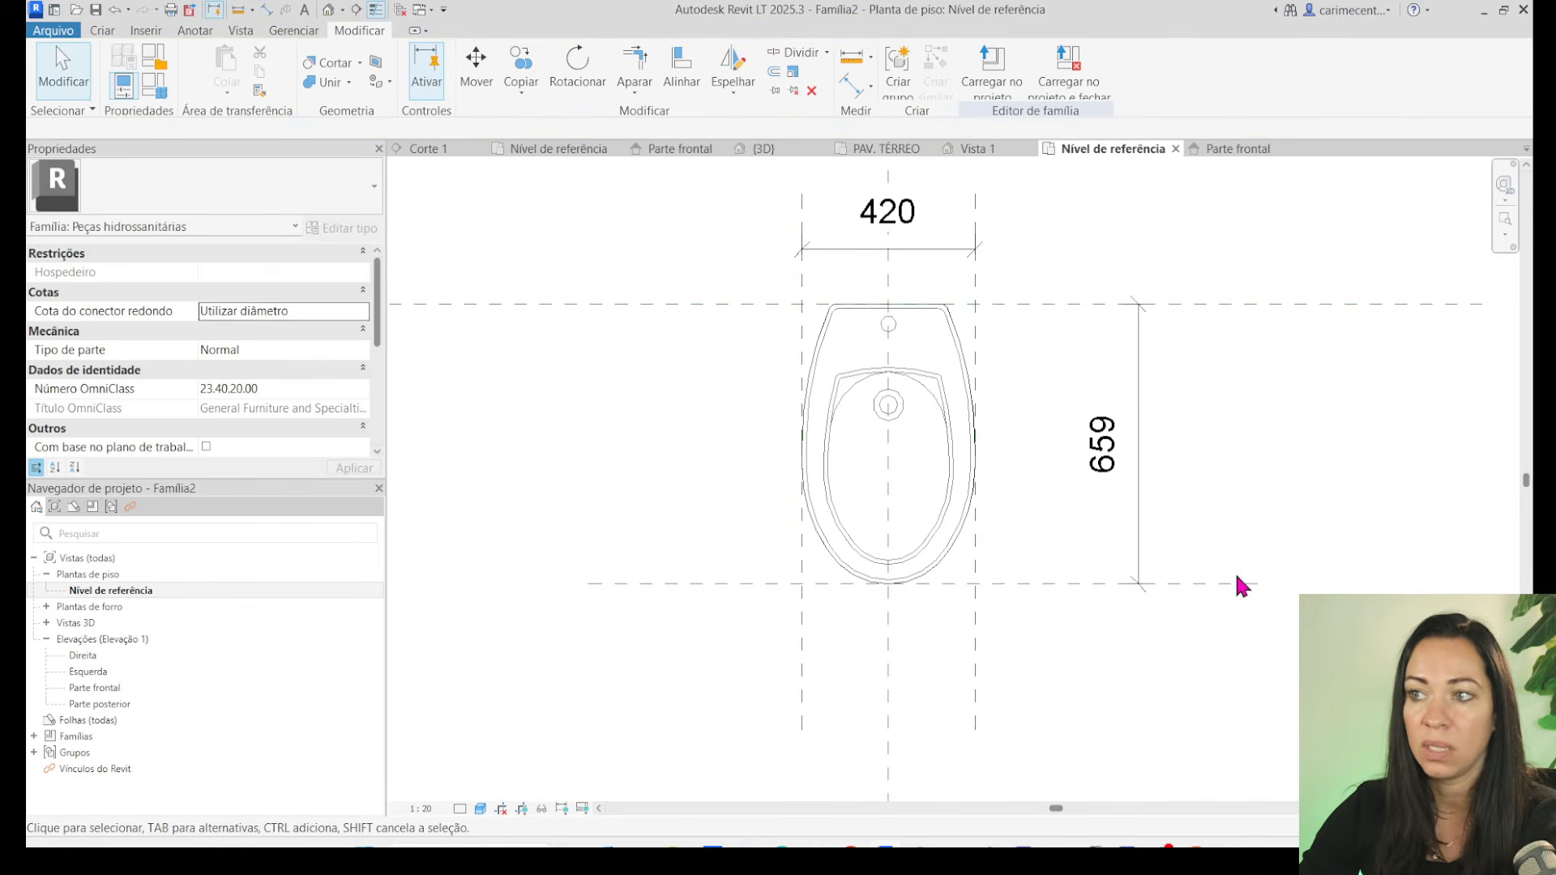
Start a shared parameter as the label for the fixture's length dimension and open the selection of available shared parameters.
left_click(1139, 442)
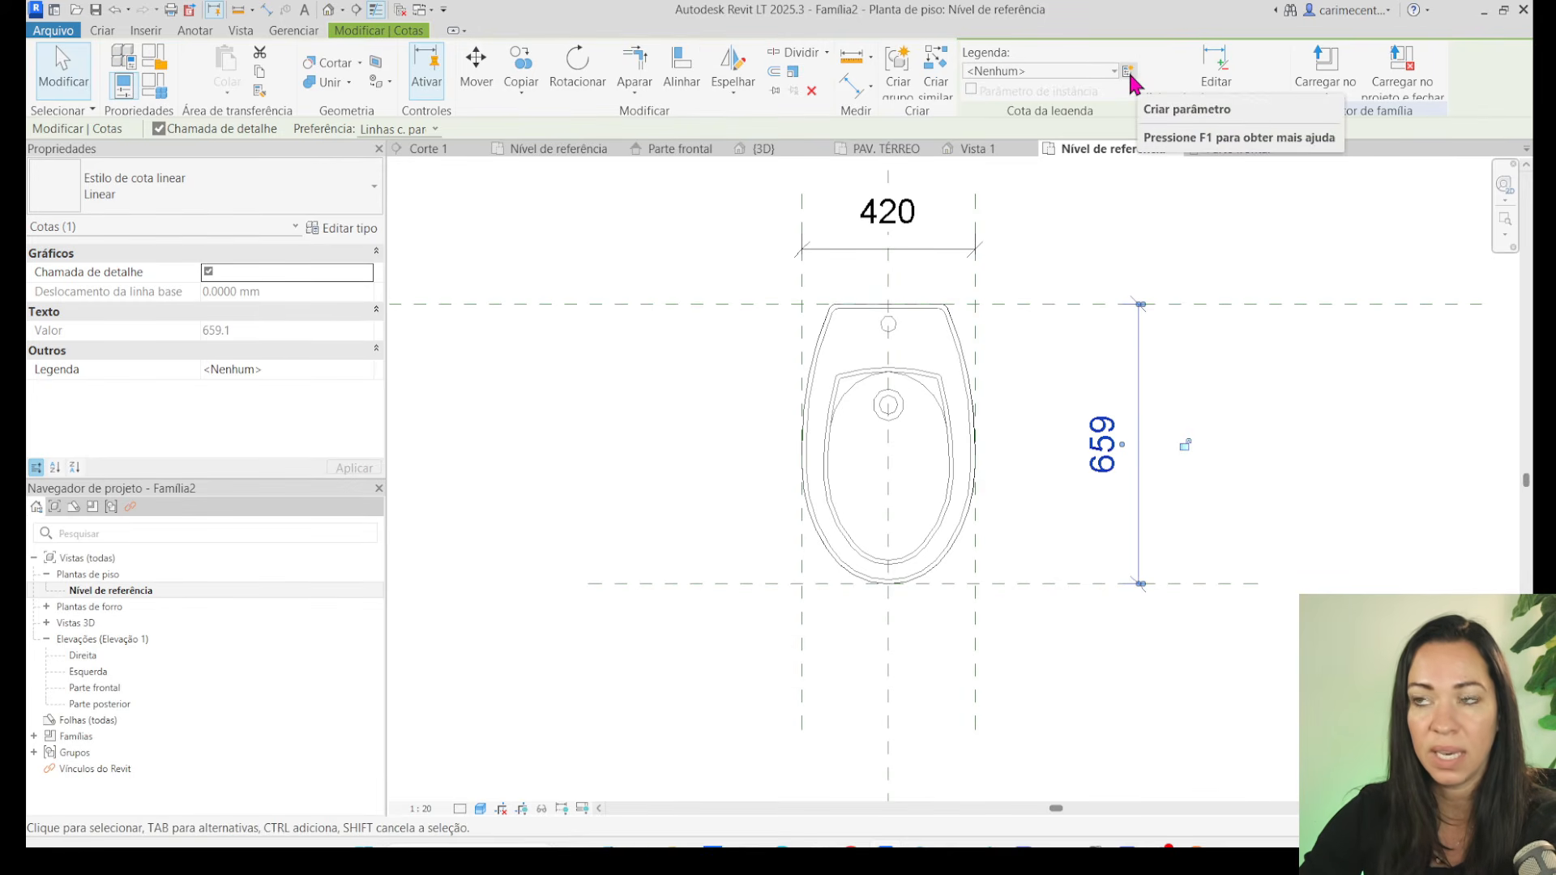
left_click(1128, 70)
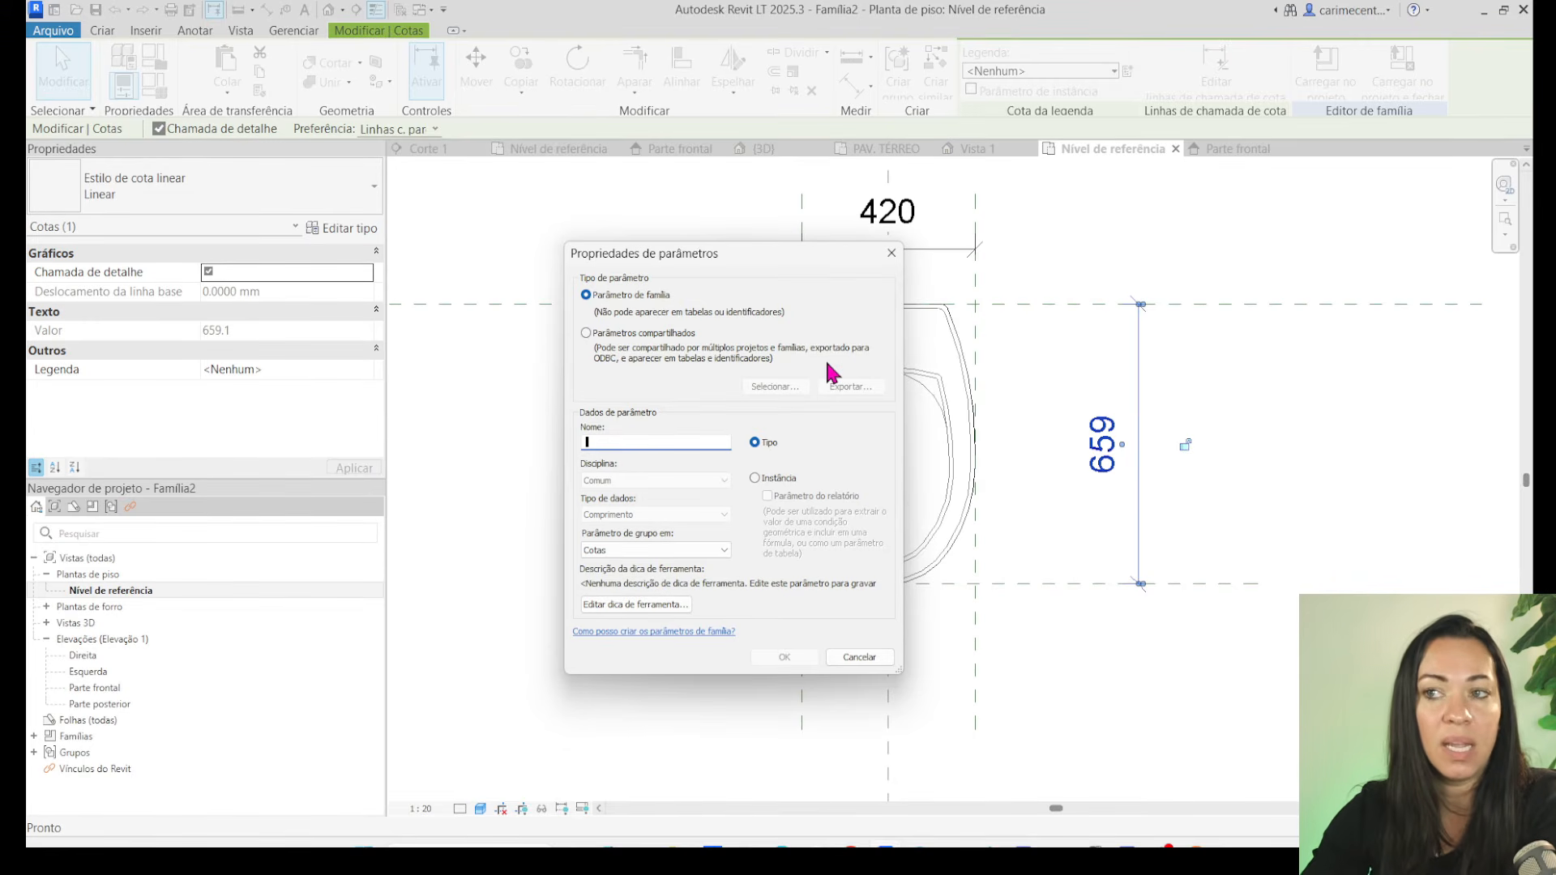
left_click(585, 334)
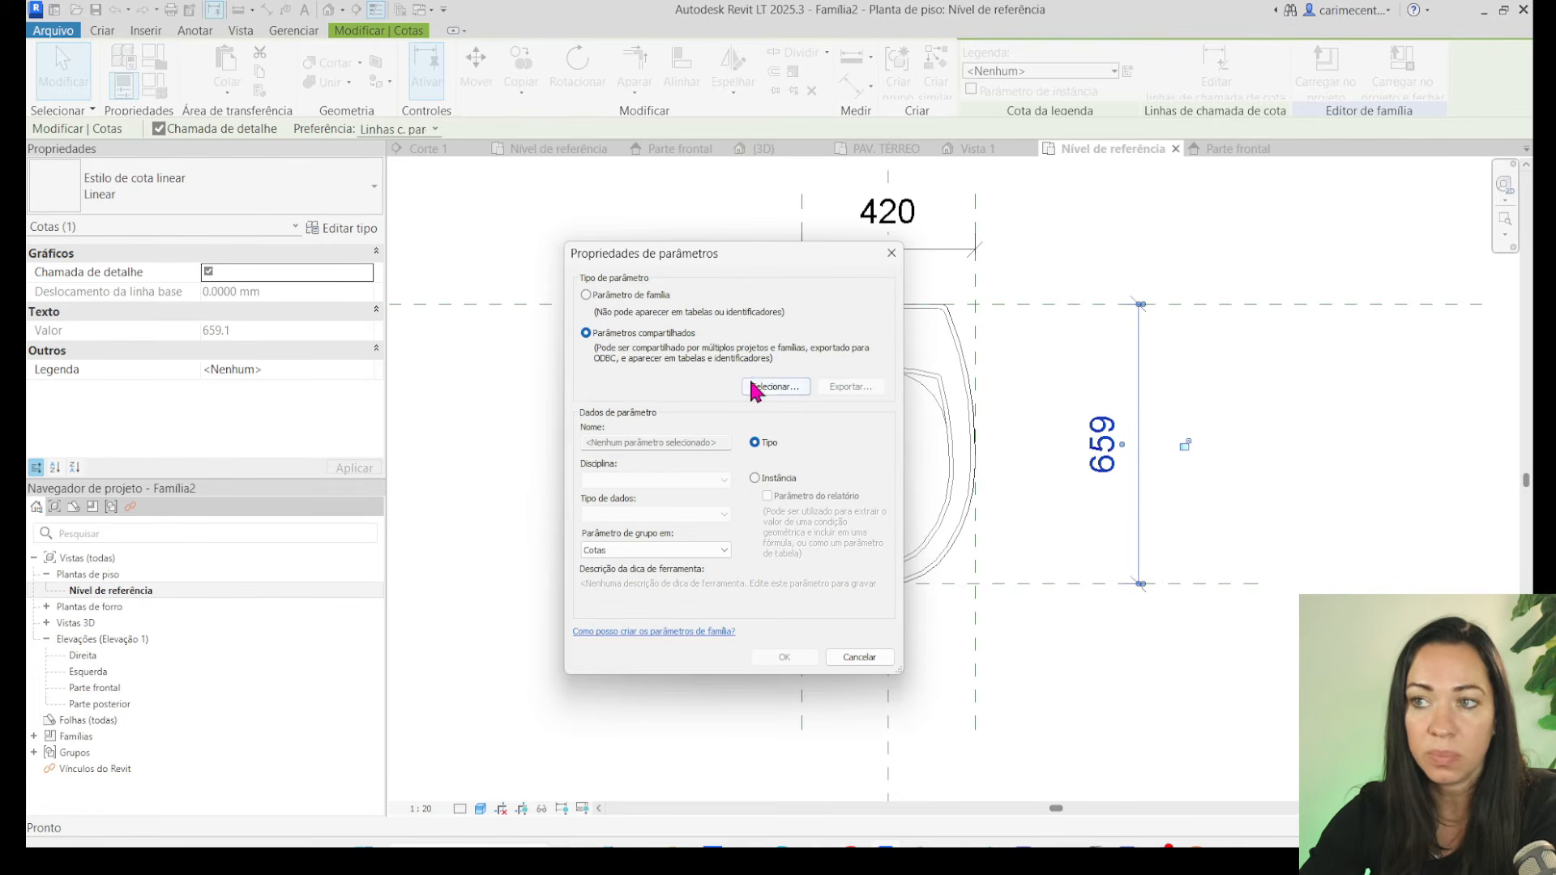
left_click(775, 387)
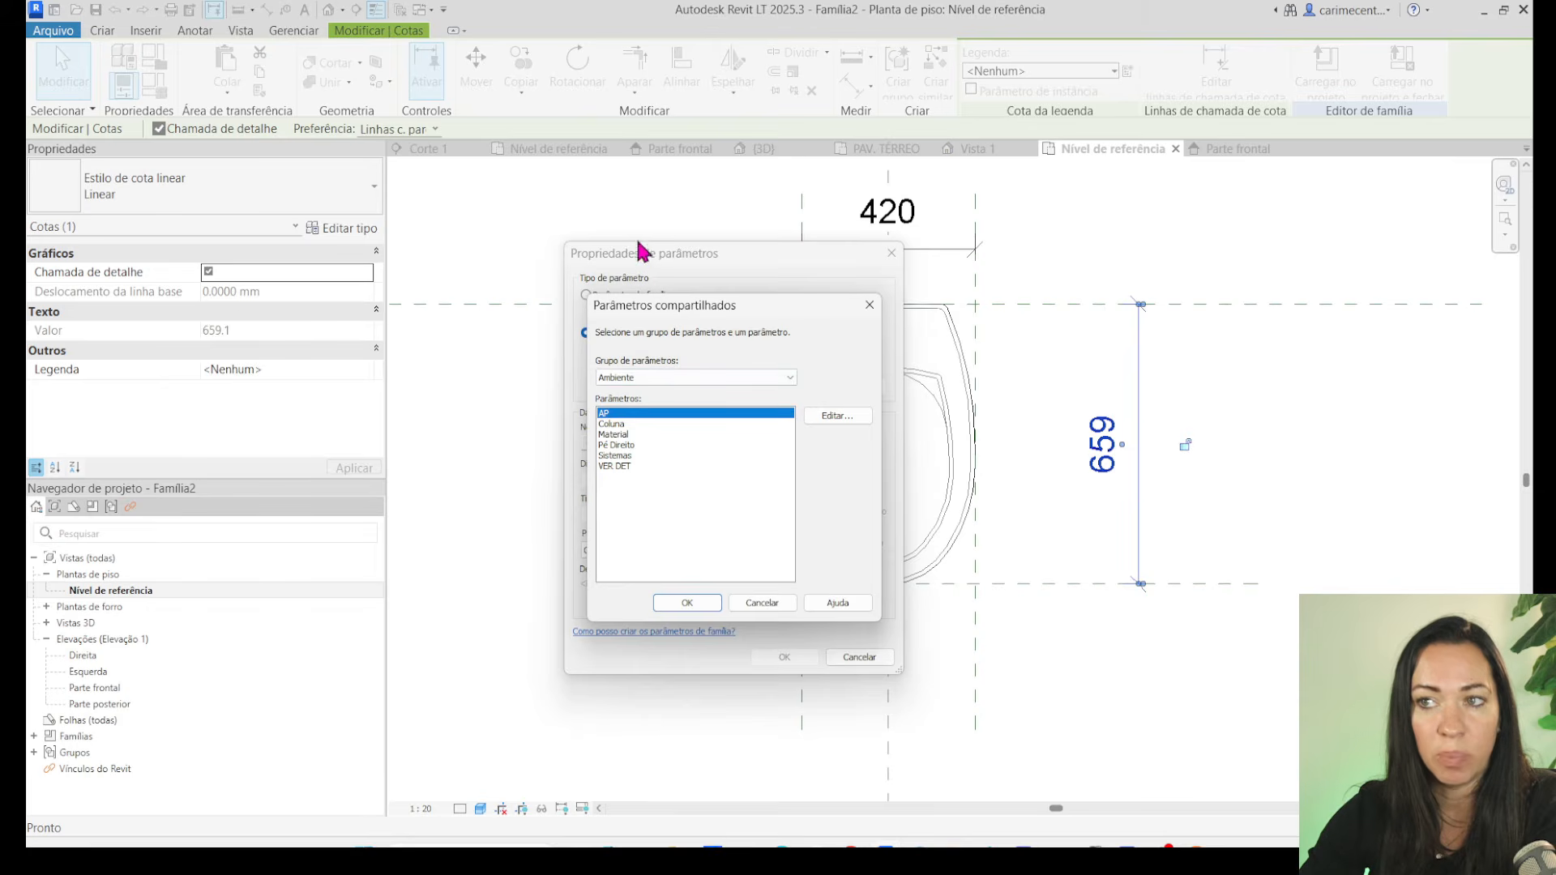
left_click_drag(663, 306, 624, 236)
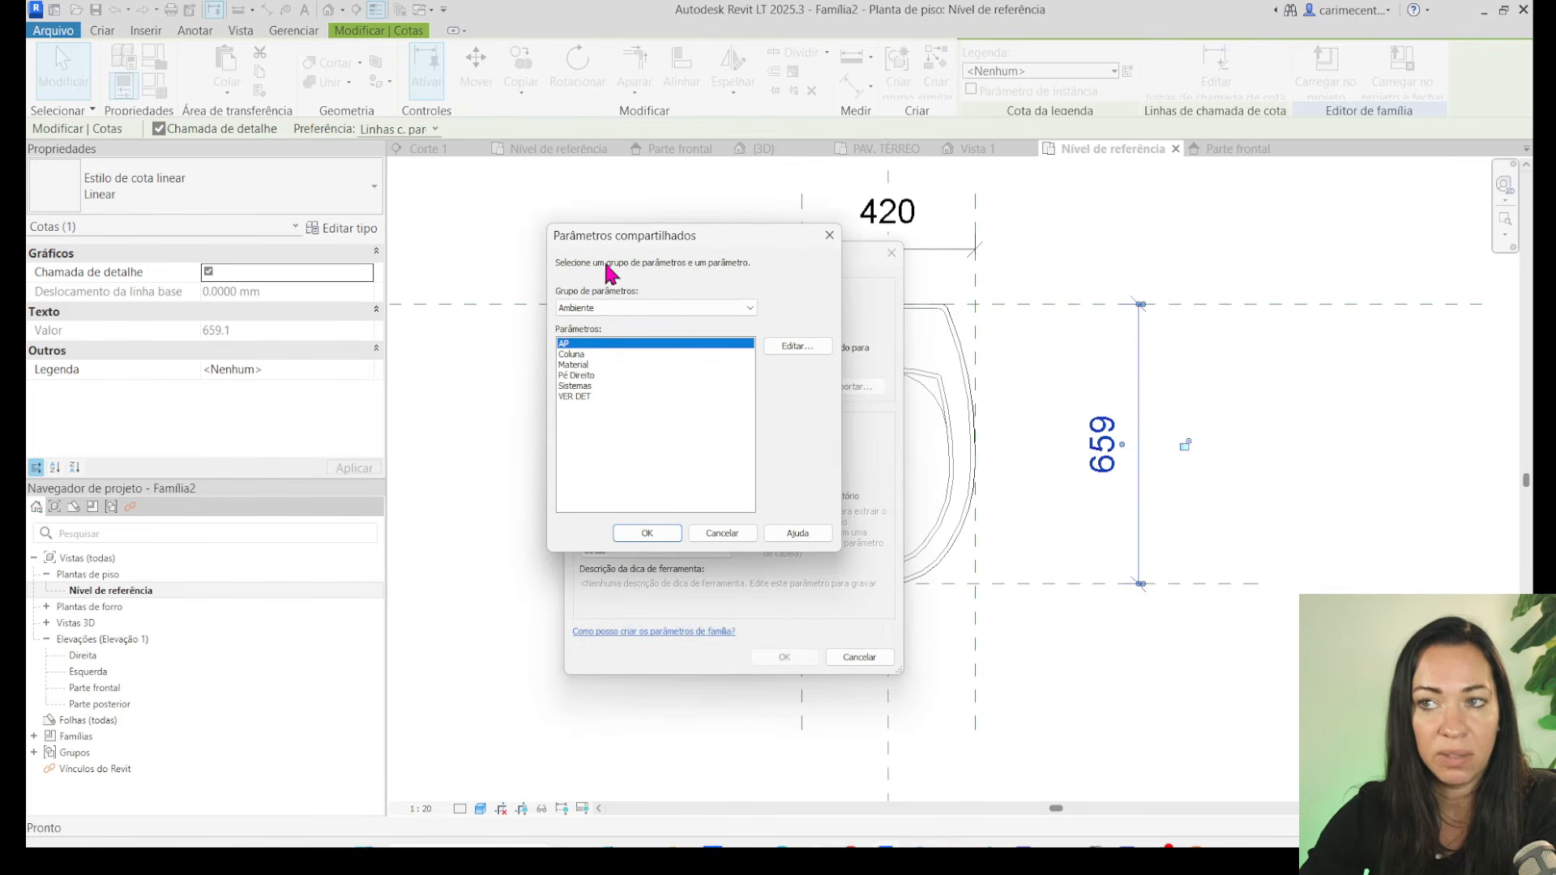
left_click(628, 309)
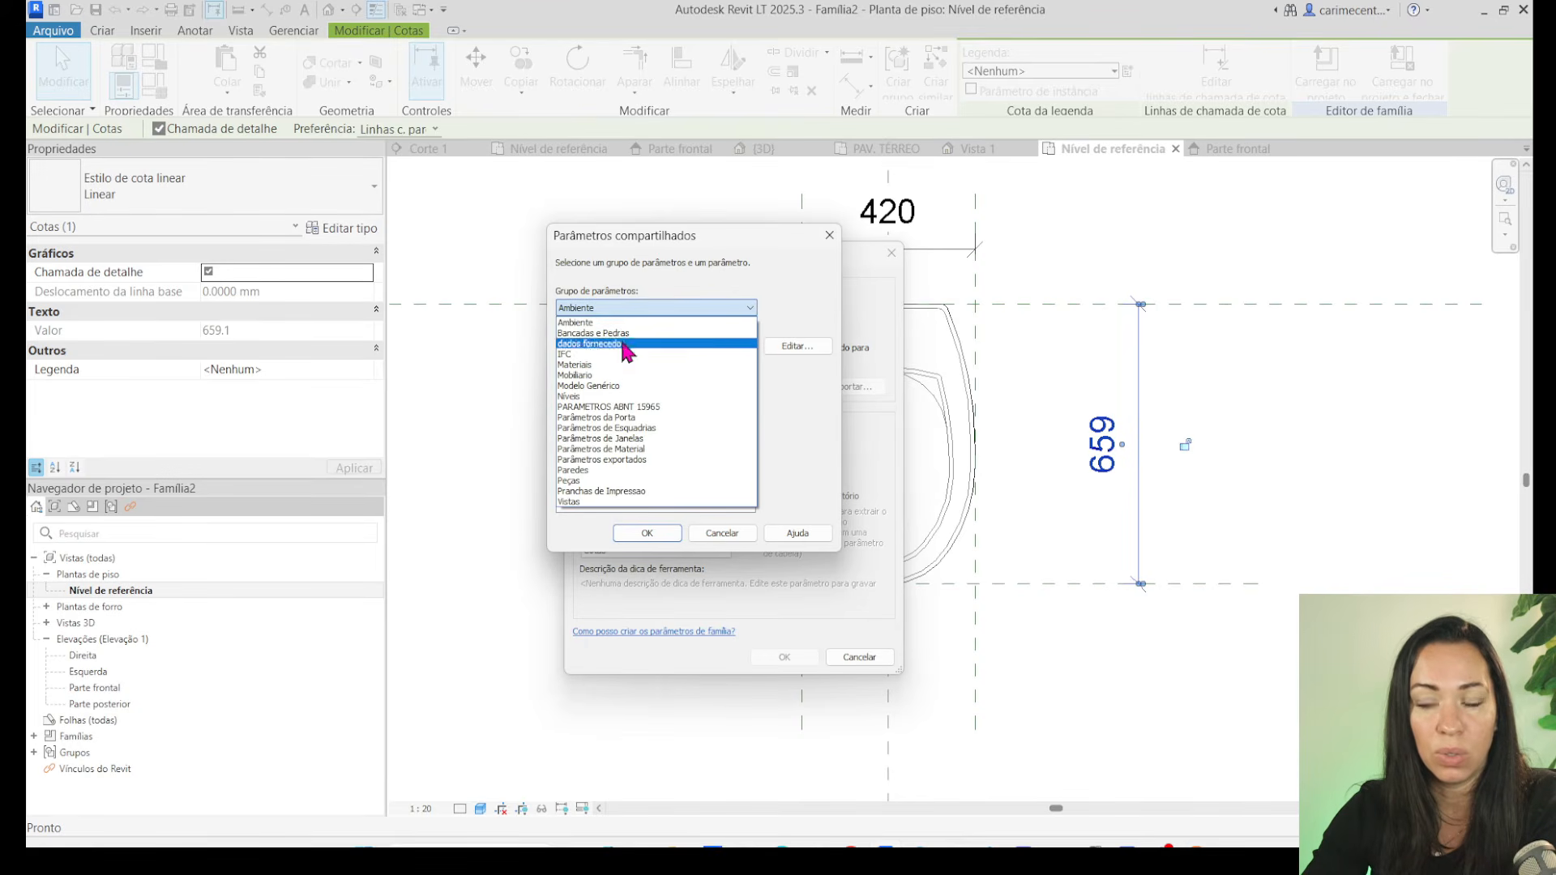
left_click(711, 532)
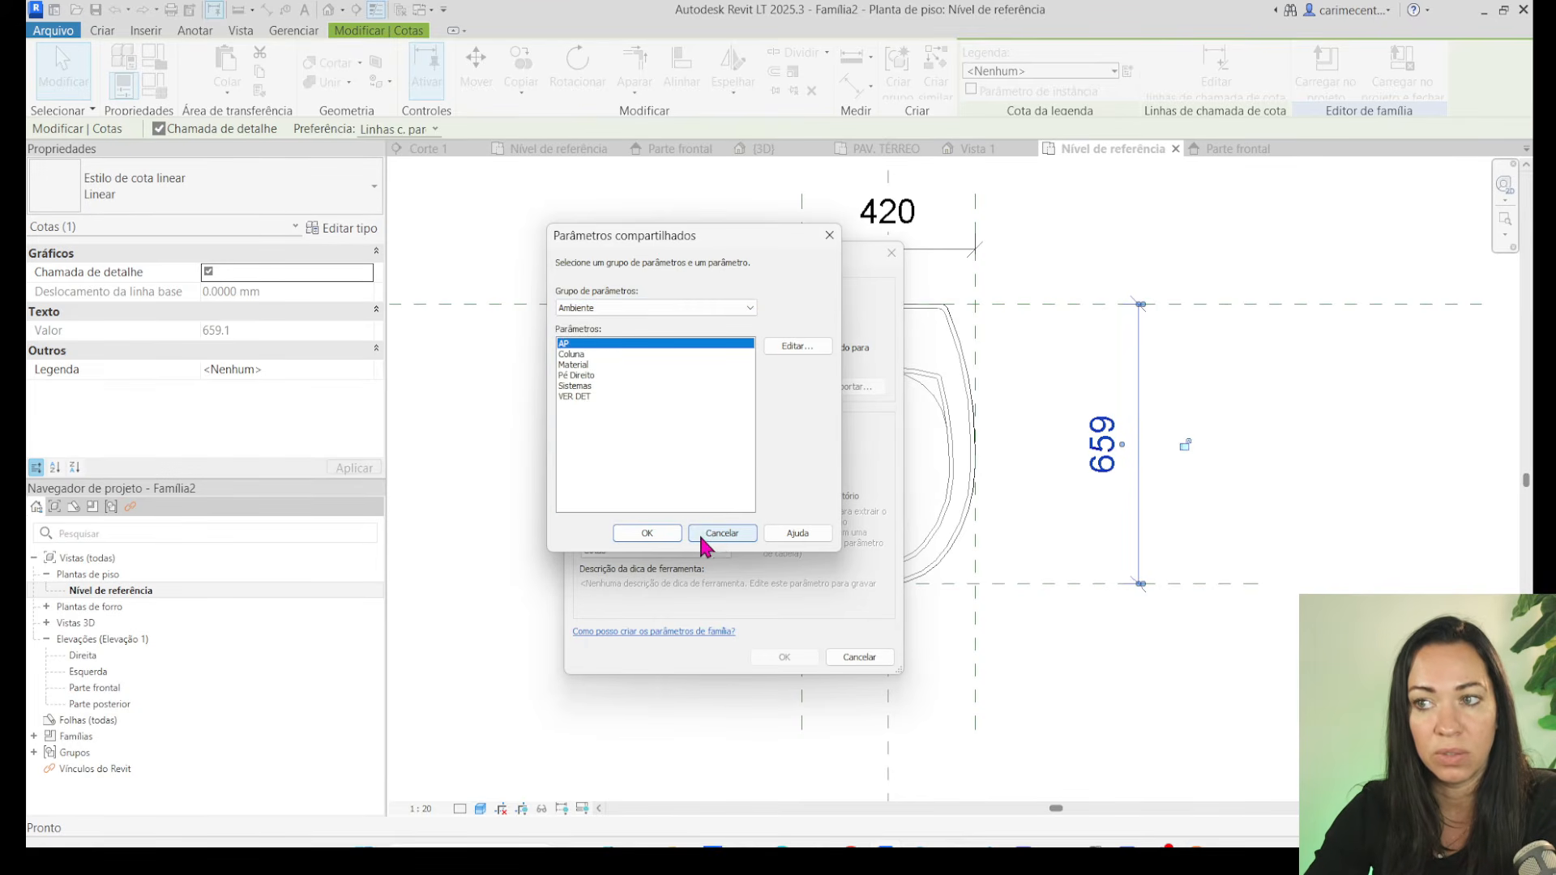
left_click(711, 533)
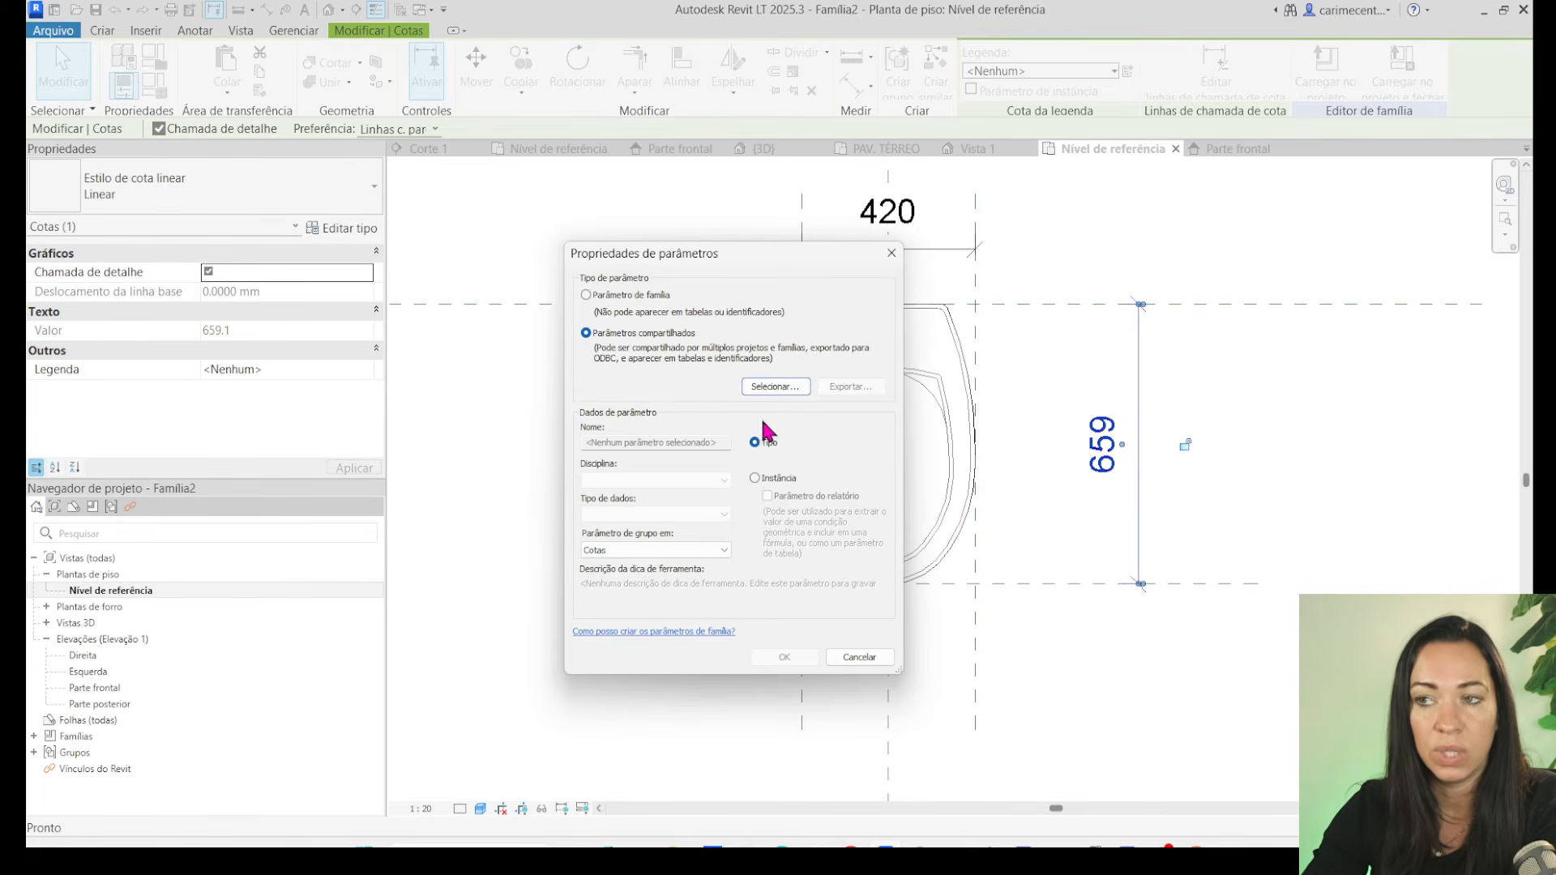
left_click(774, 387)
Examine the parameters available in the Mobiliario shared parameter group.
left_click(590, 308)
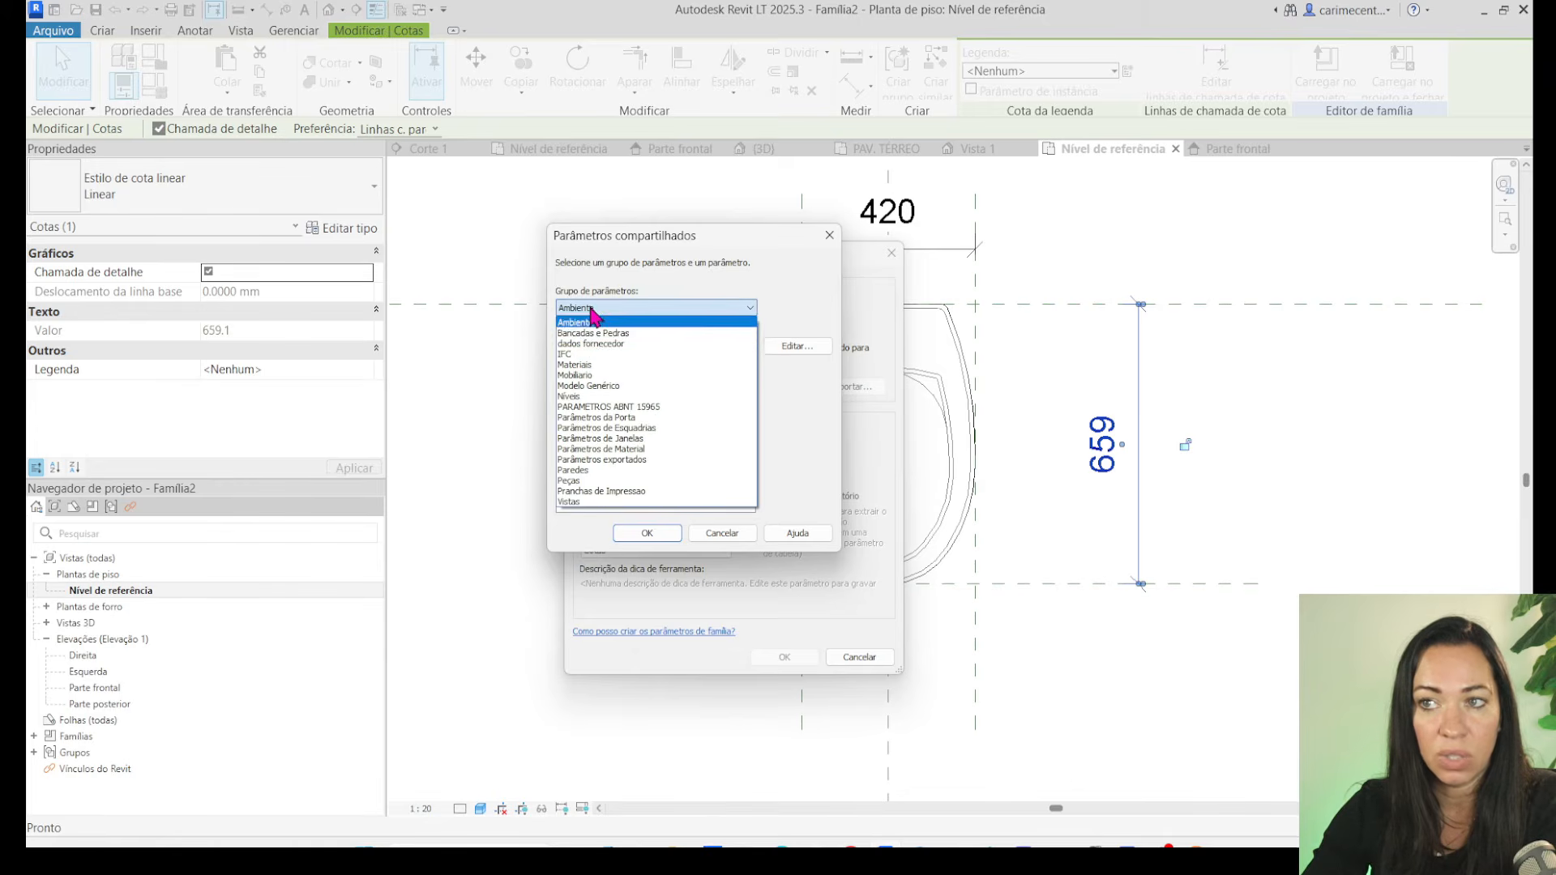
left_click(585, 376)
scroll(608, 394, "down", 4)
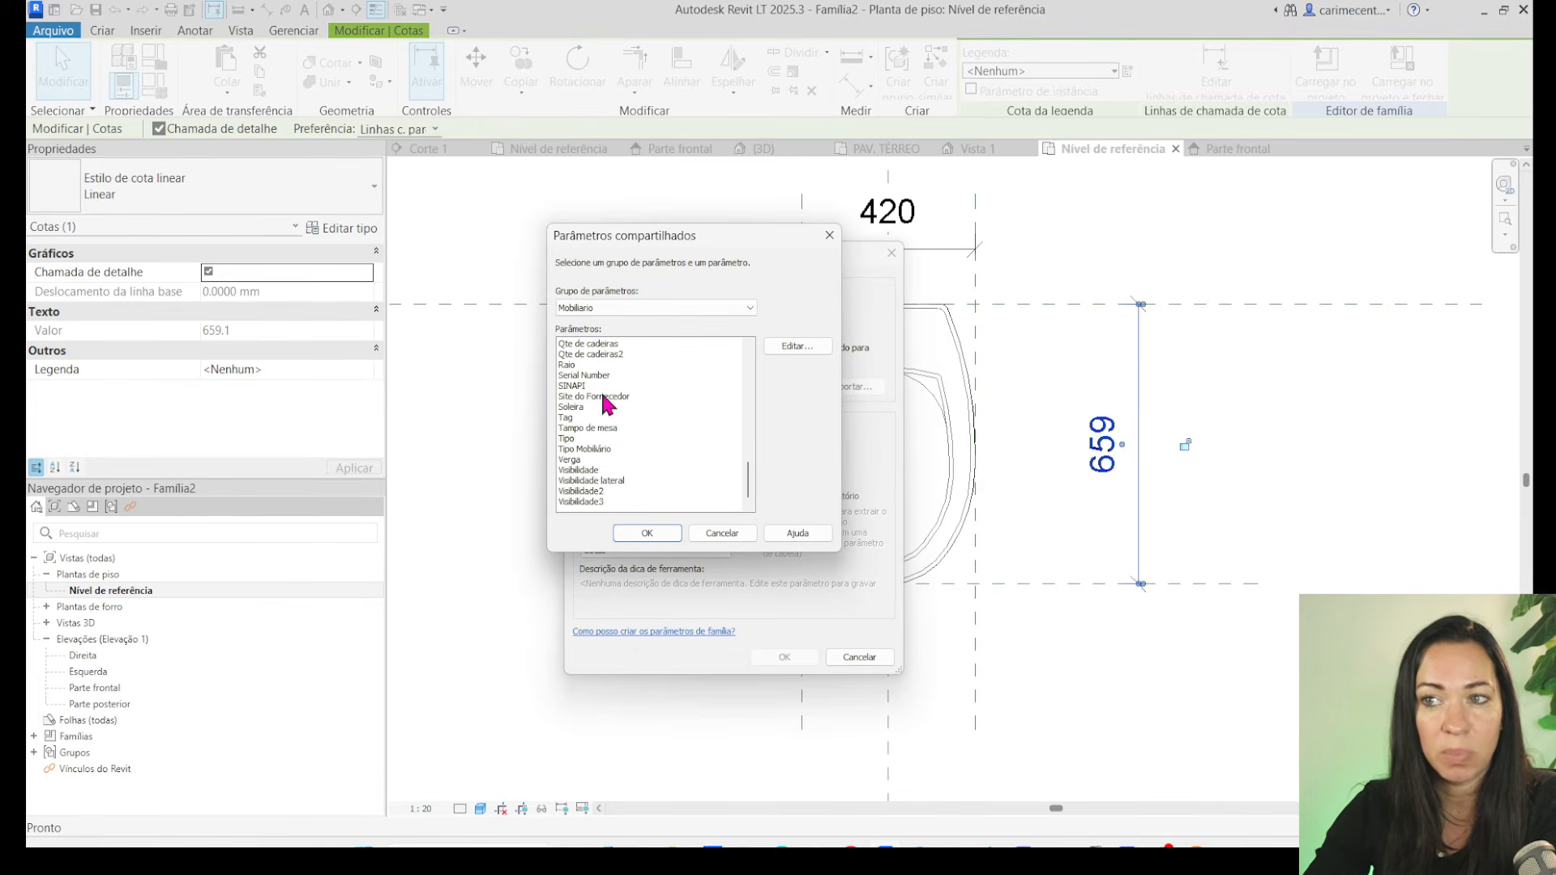
scroll(599, 486, "up", 4)
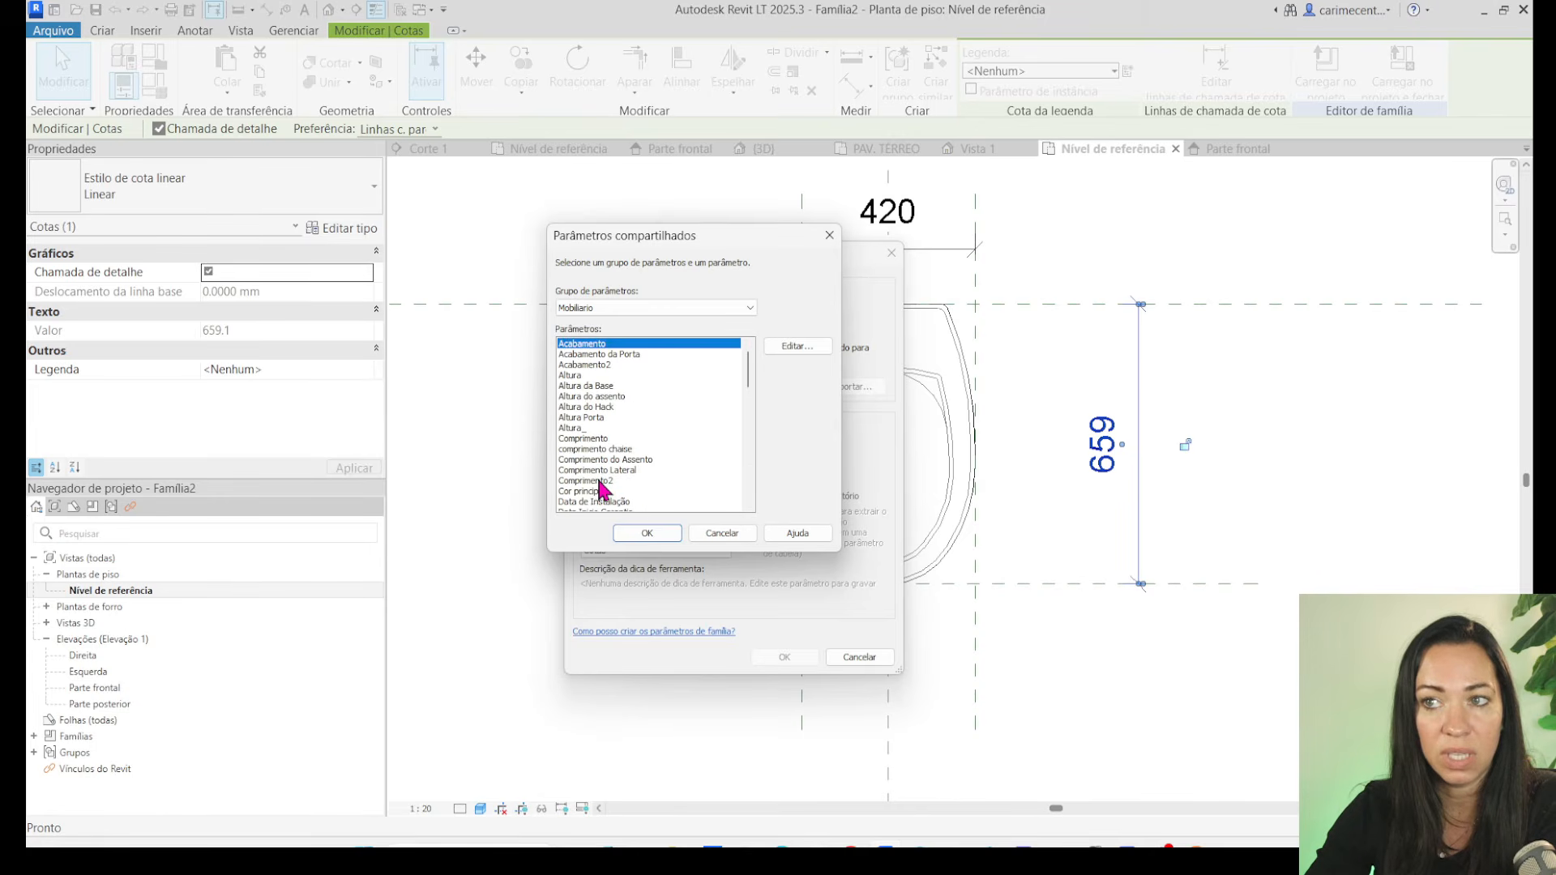
left_click(580, 375)
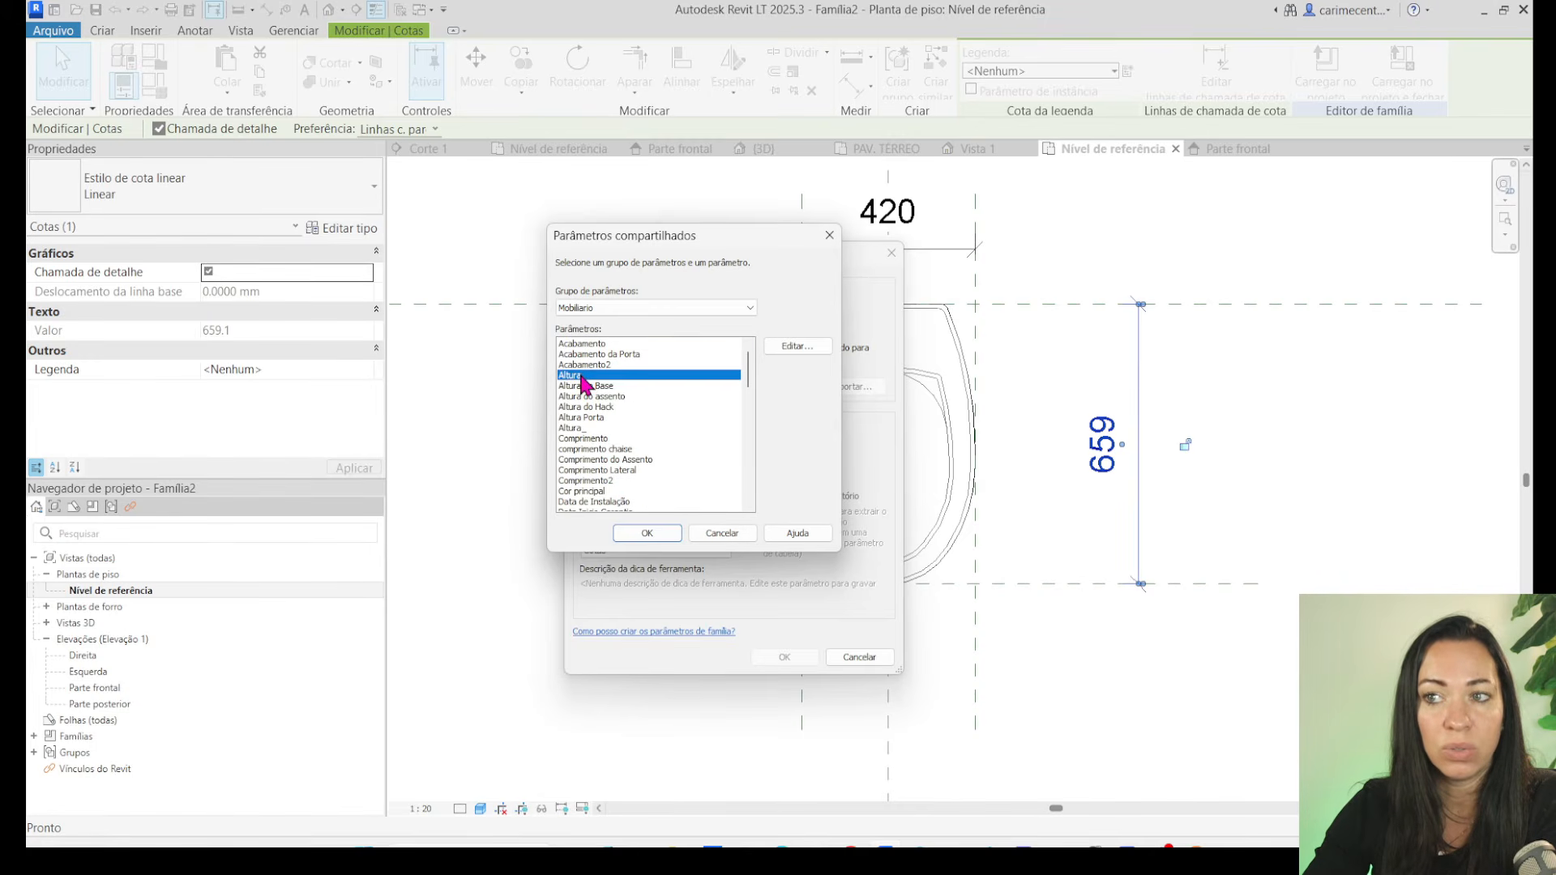
left_click(600, 446)
scroll(600, 462, "down", 9)
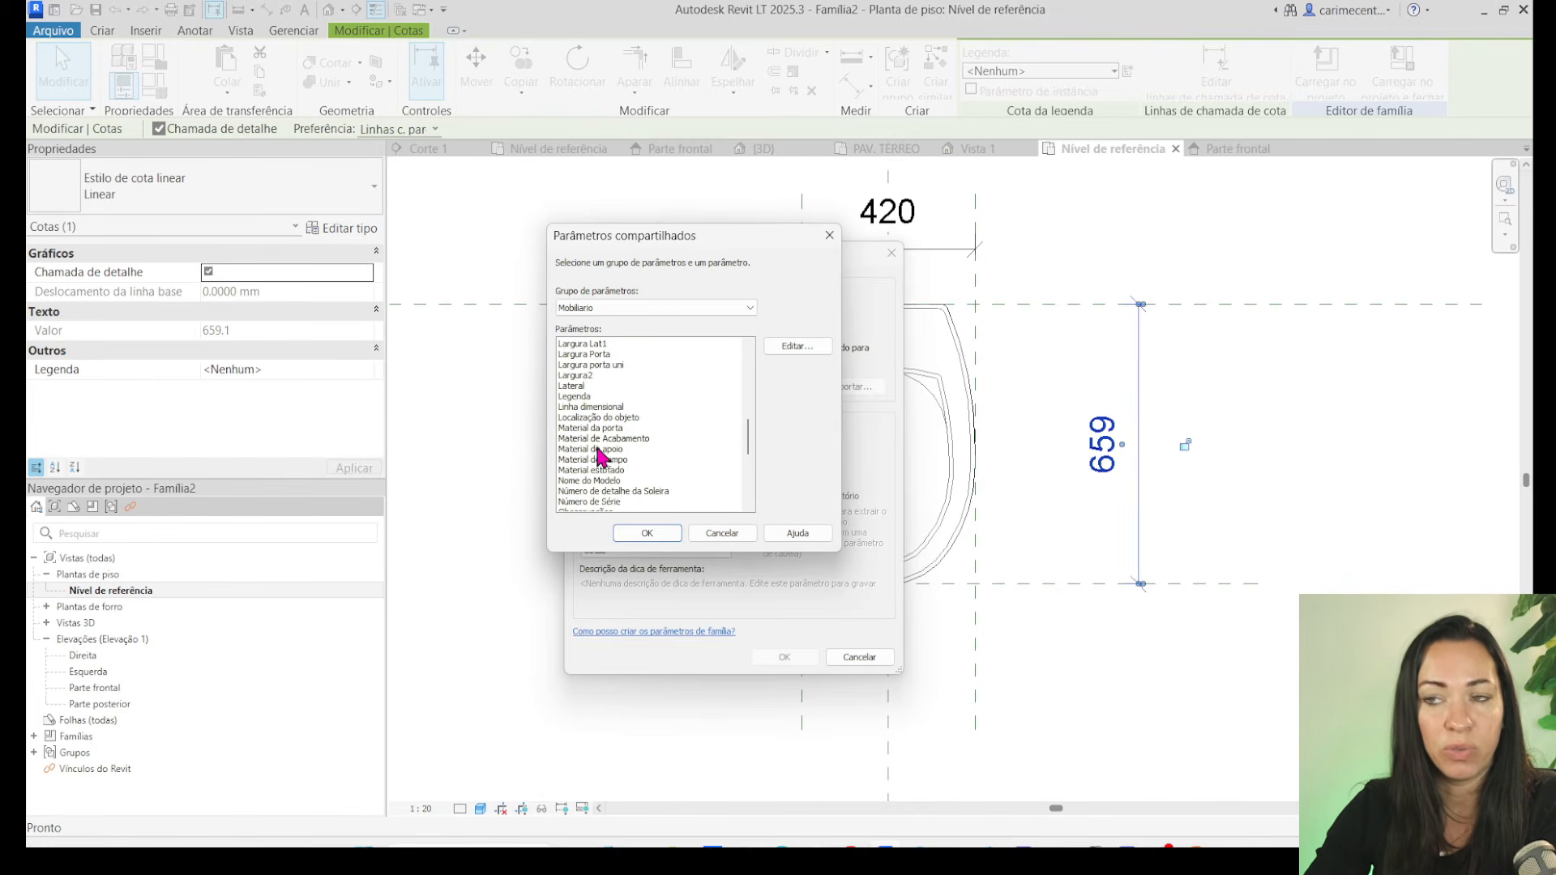
scroll(599, 468, "down", 8)
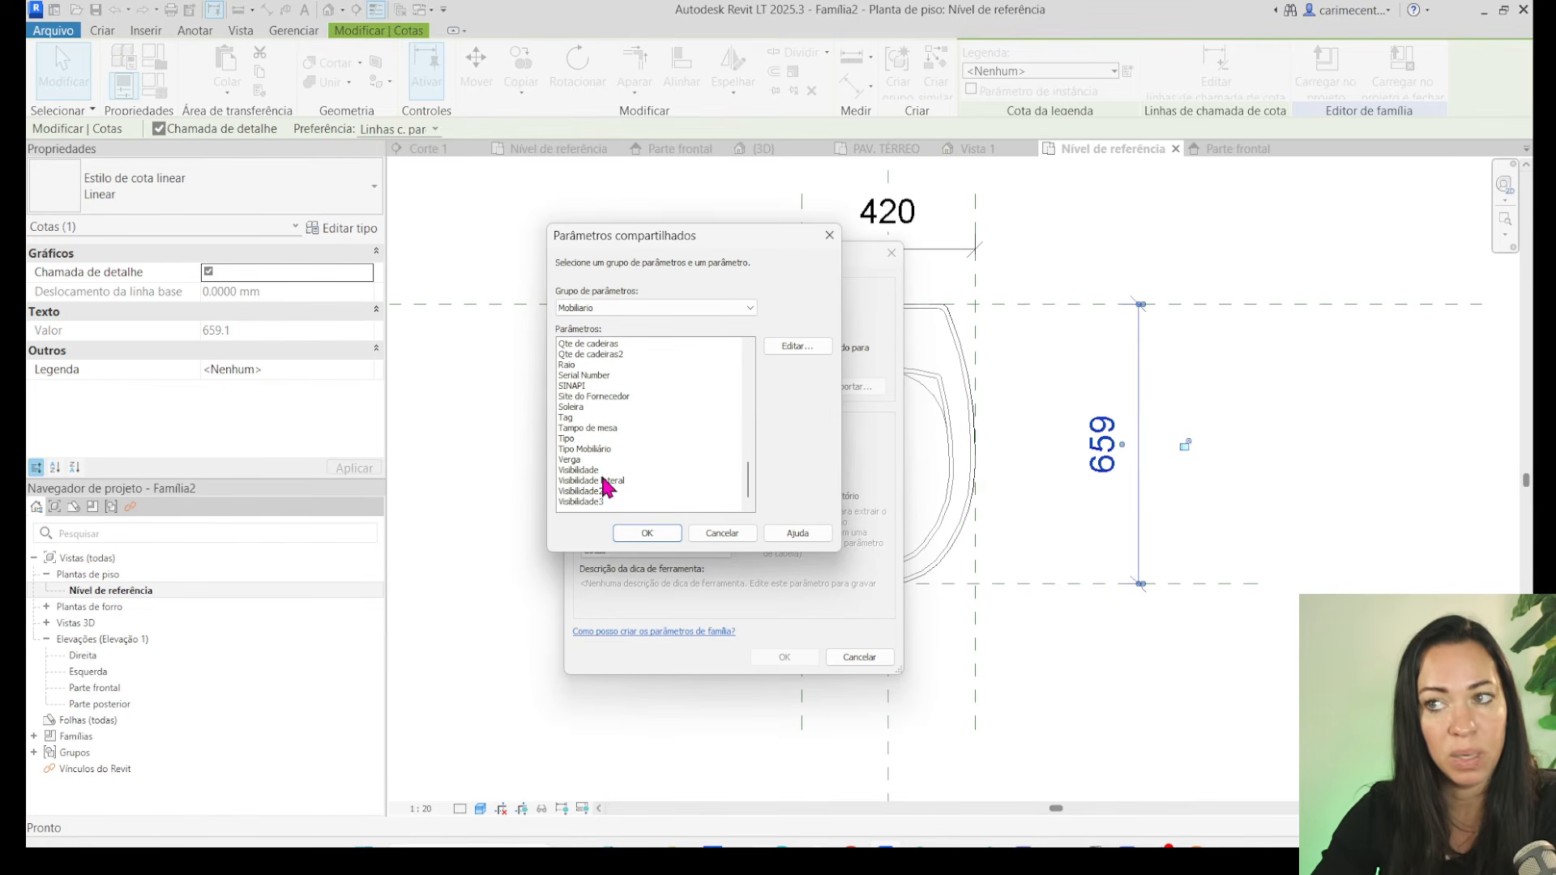
Open the shared parameter file for editing and review its existing parameter groups.
left_click(790, 347)
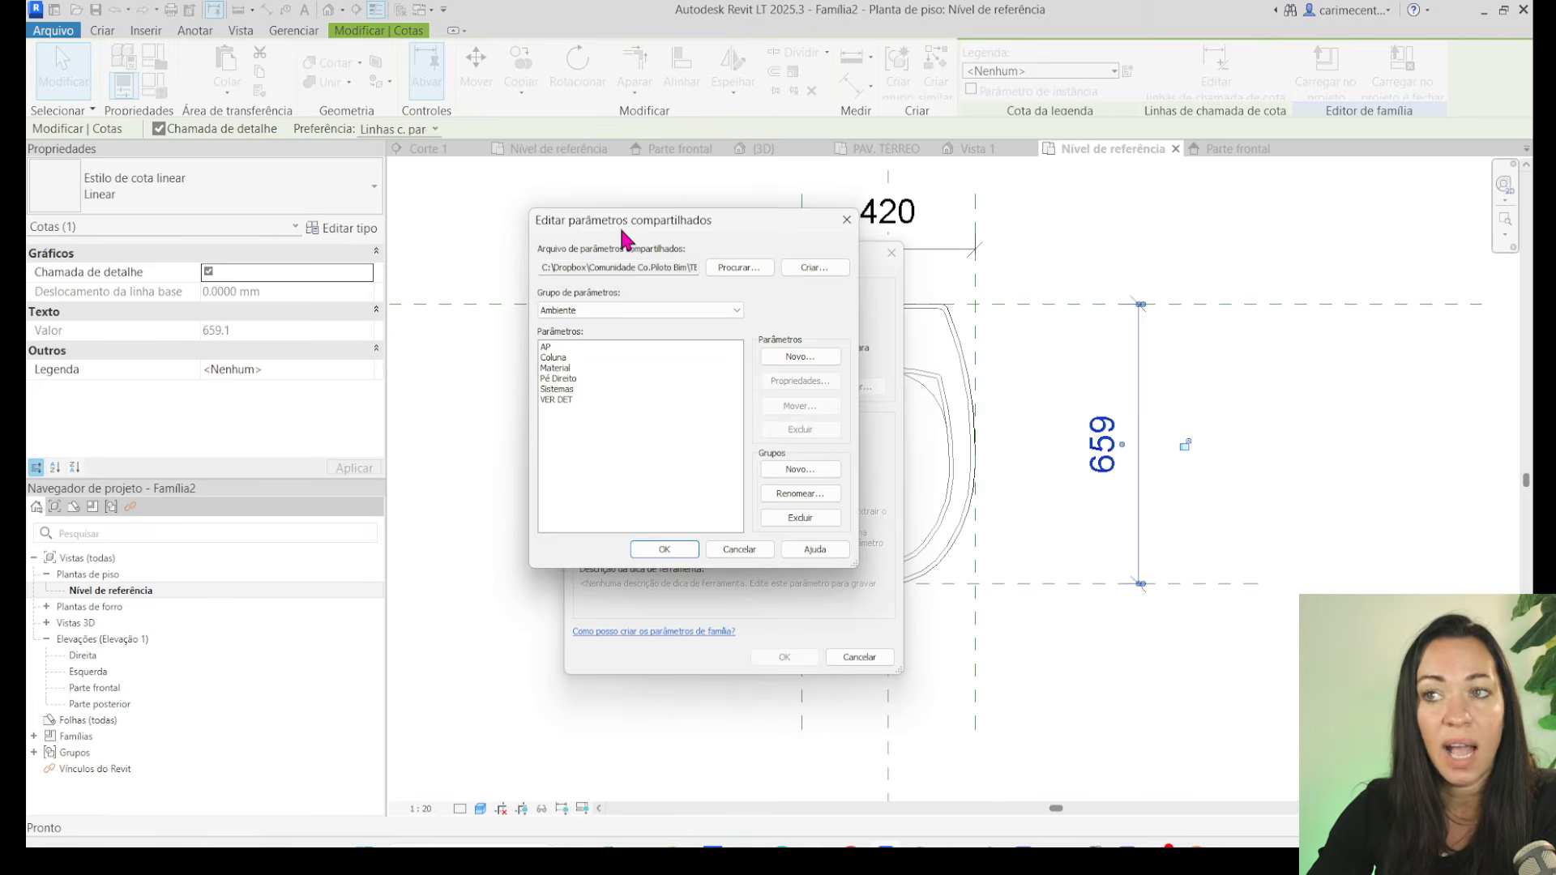
left_click(585, 322)
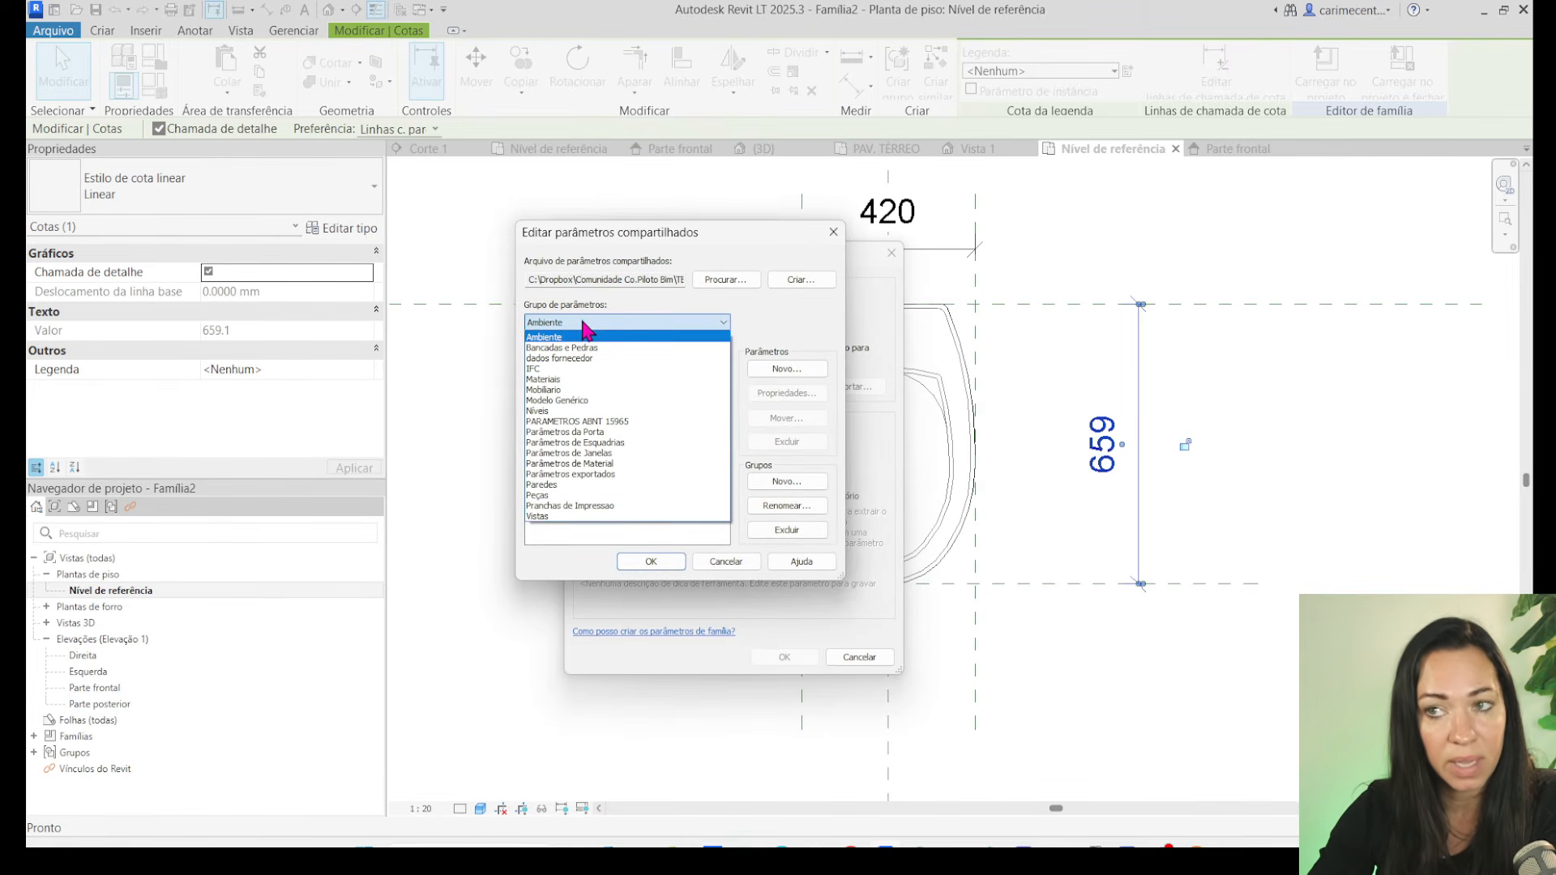
left_click(584, 322)
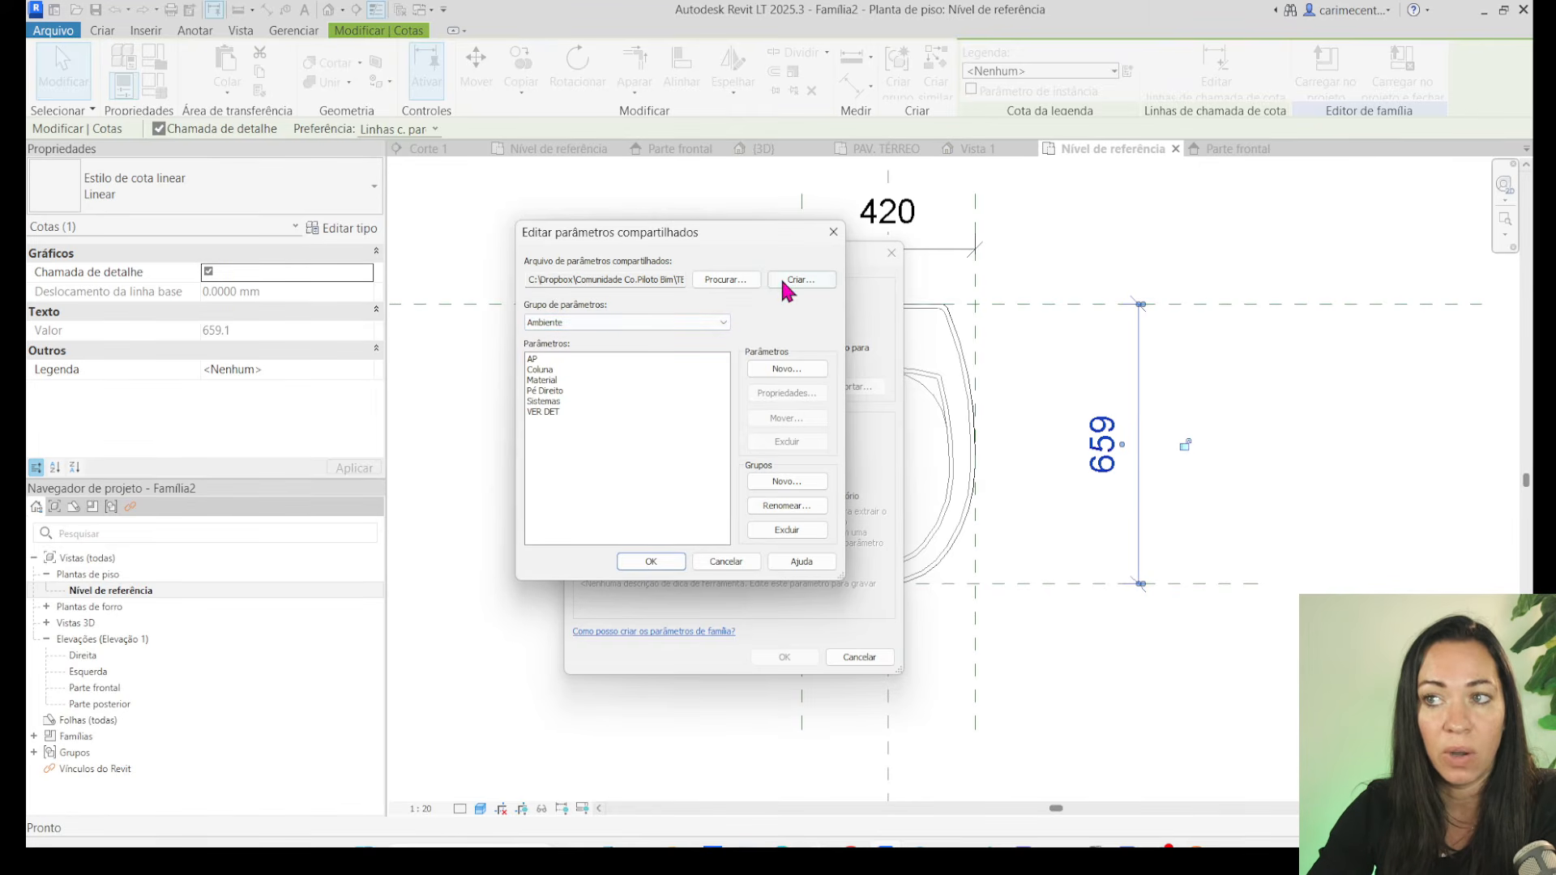
left_click(826, 242)
left_click(792, 348)
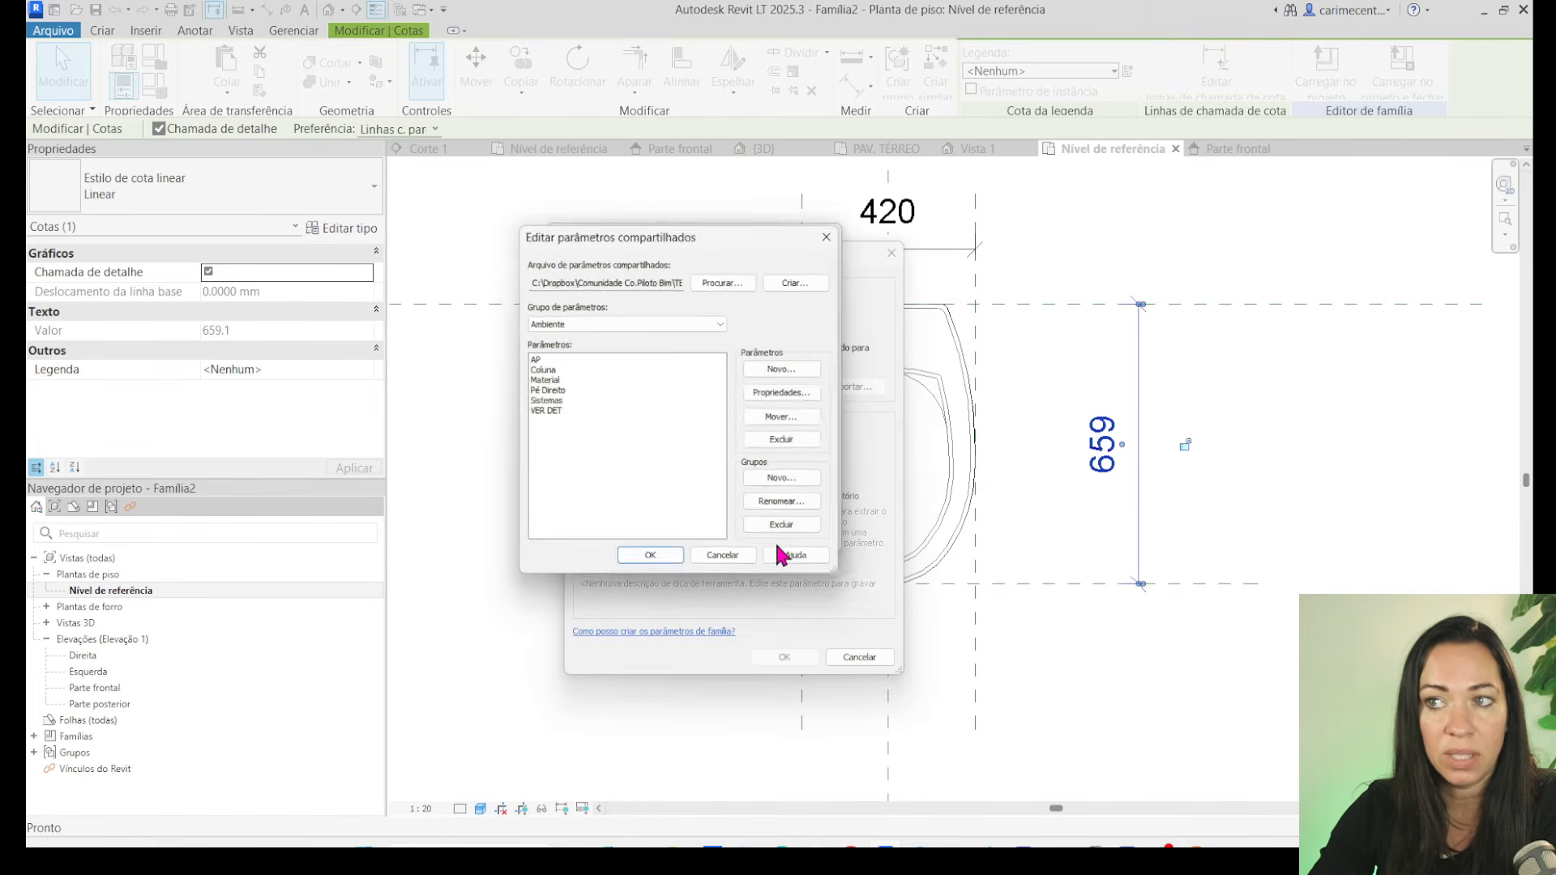
left_click(640, 322)
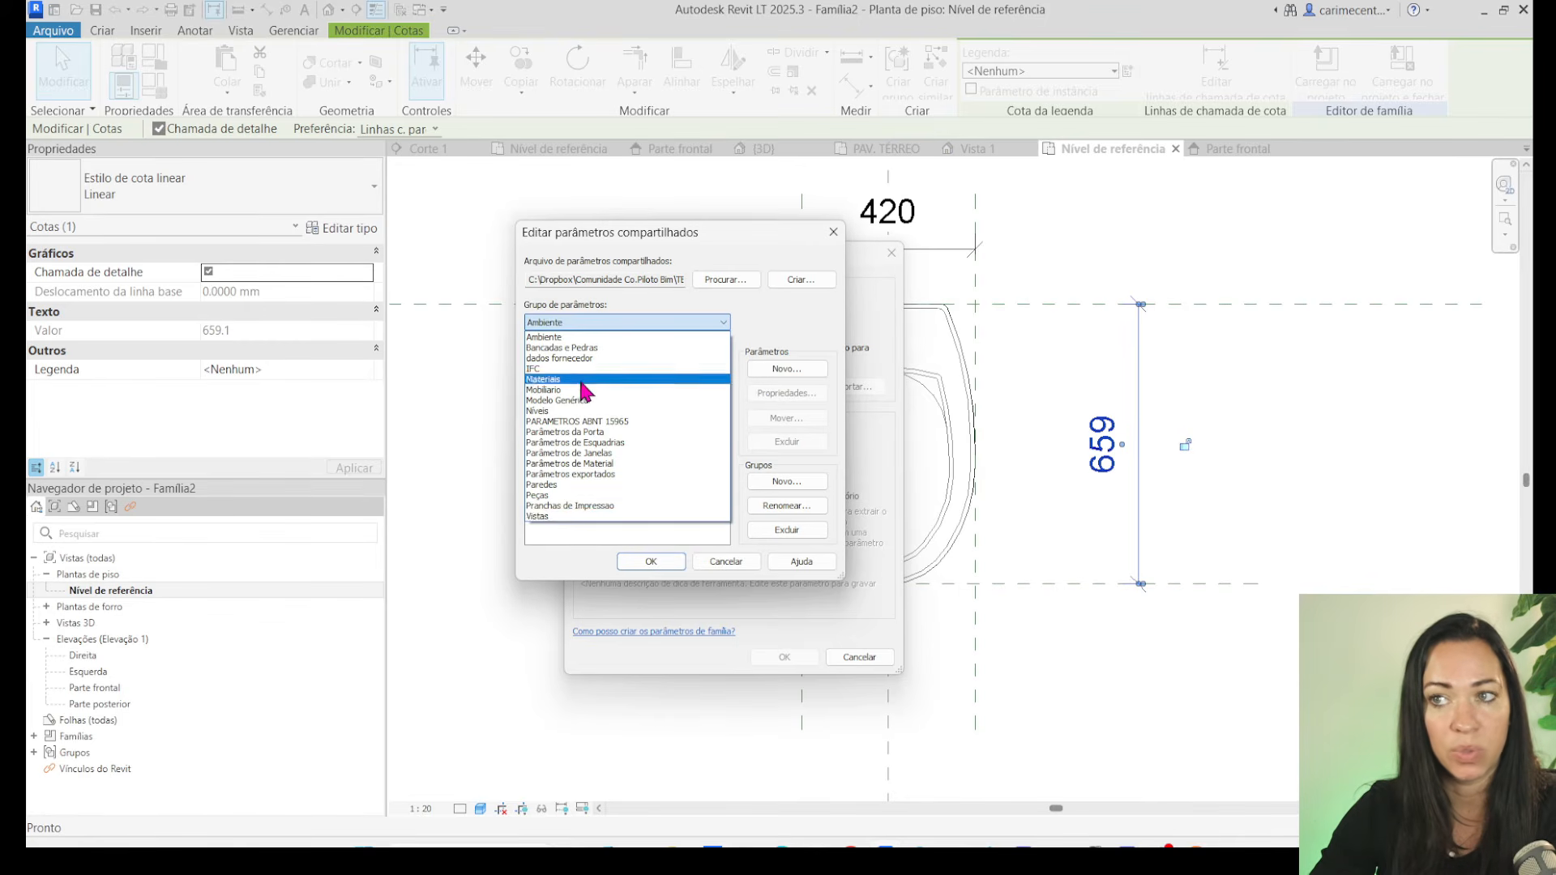
left_click(592, 324)
Create a new shared parameter group named "Peças Hisdrosanitarias".
left_click(766, 482)
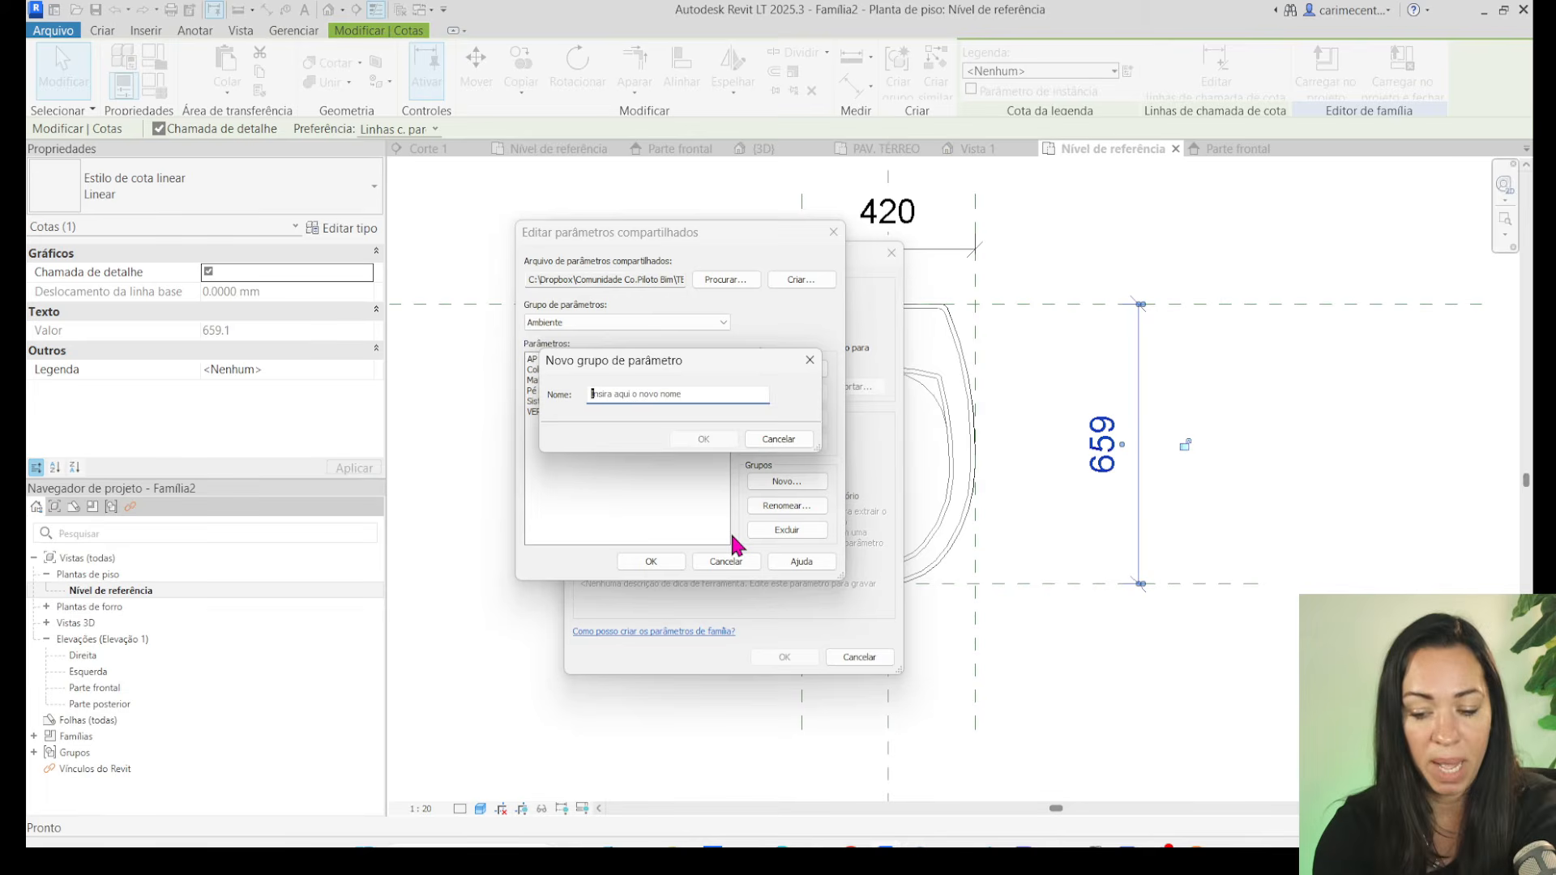
type("p")
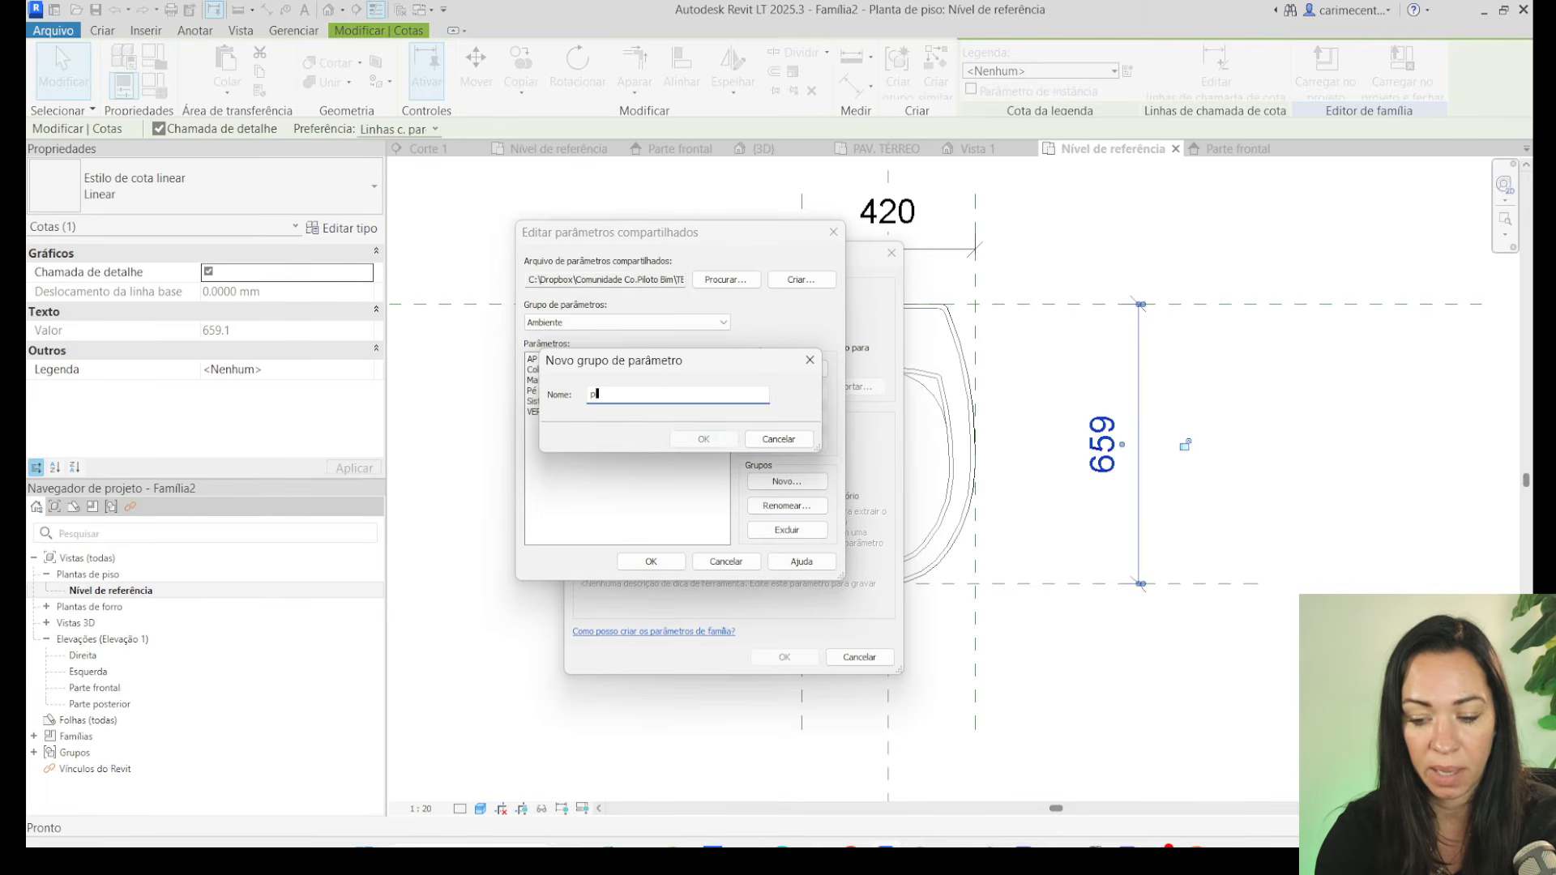
type("EC")
key("BackSpace")
key("BackSpace")
key("BackSpace")
type("Peças")
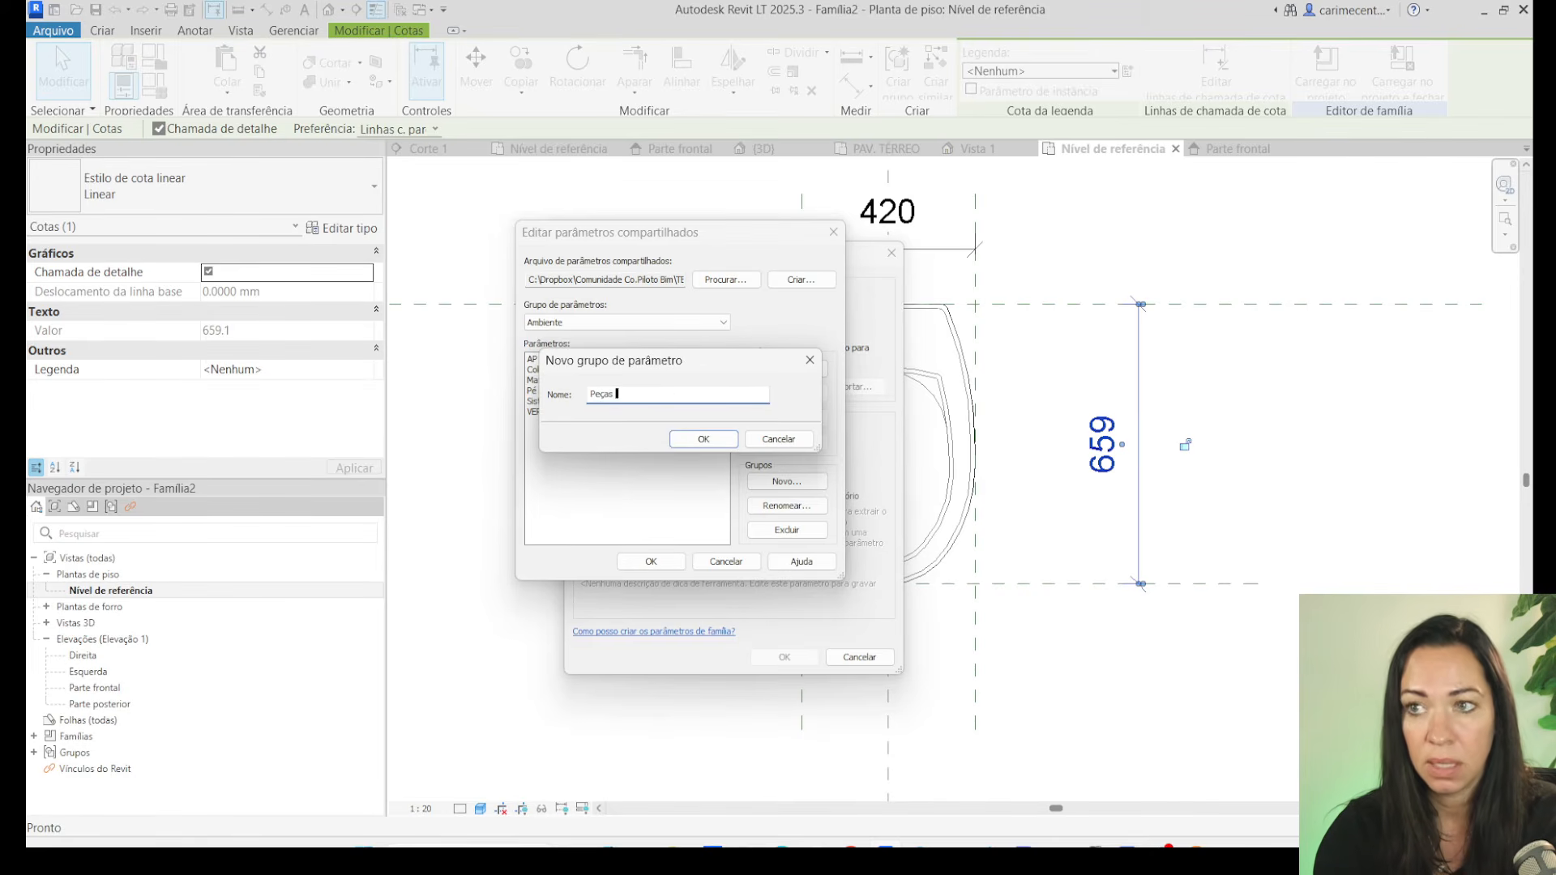
type(" Hisdro")
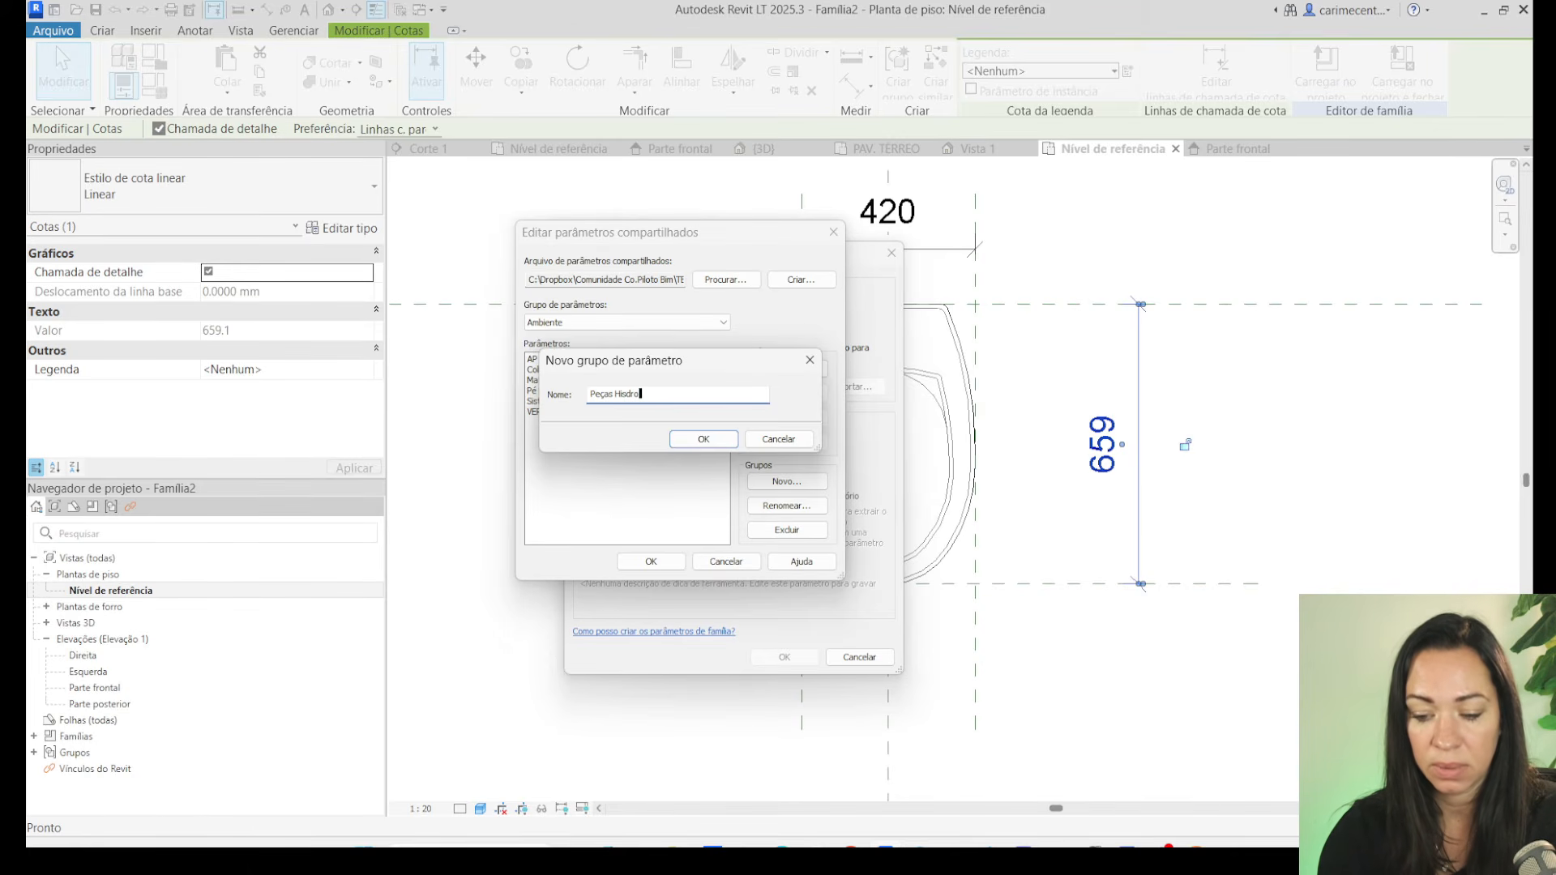
type("sanitarias")
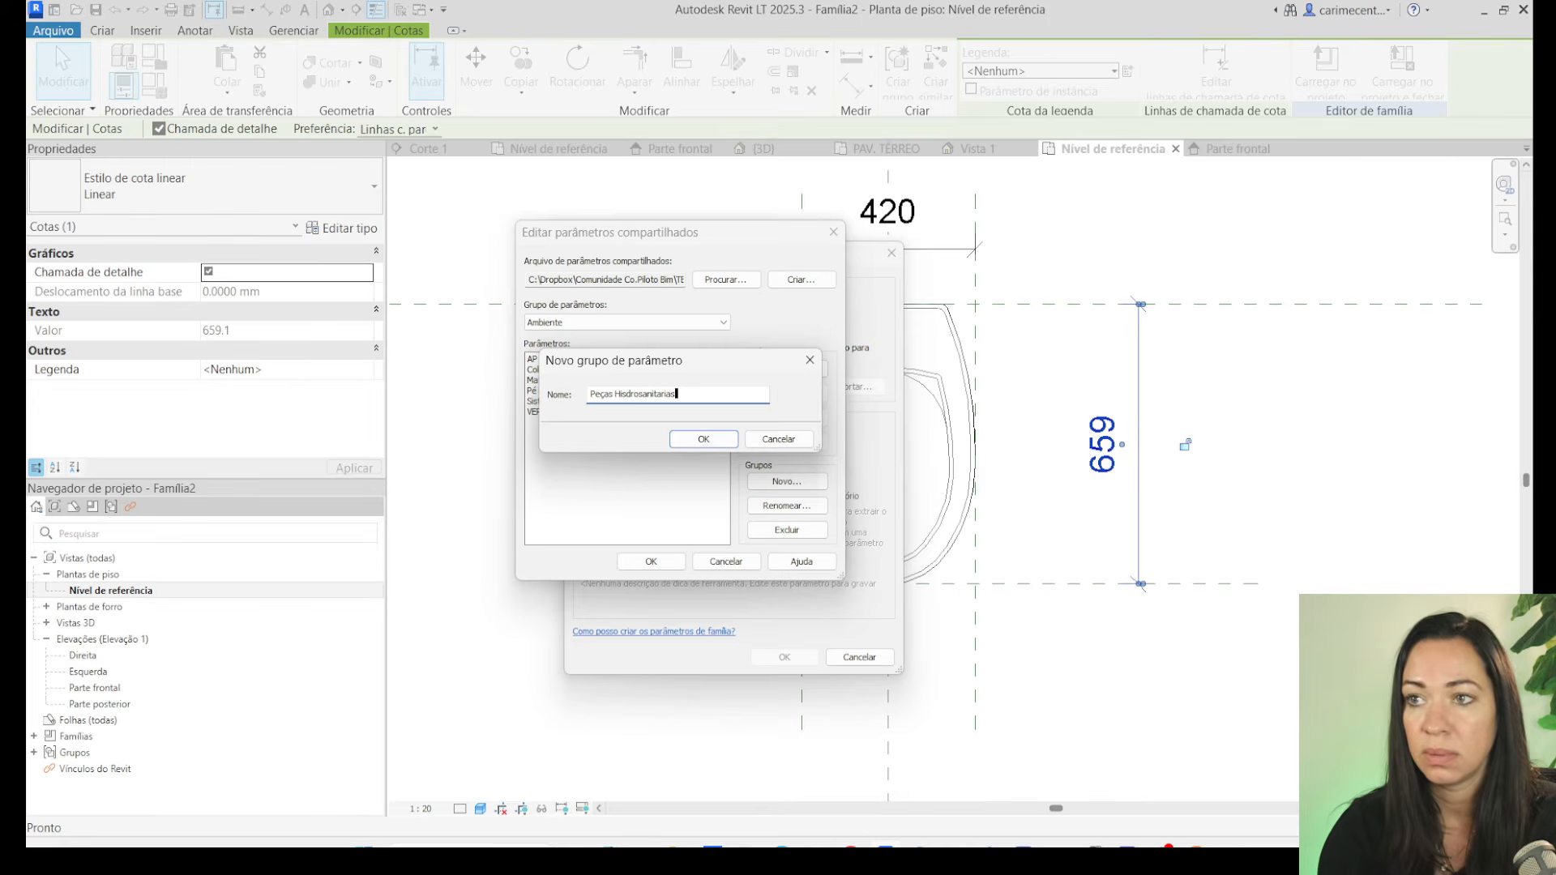
left_click(707, 440)
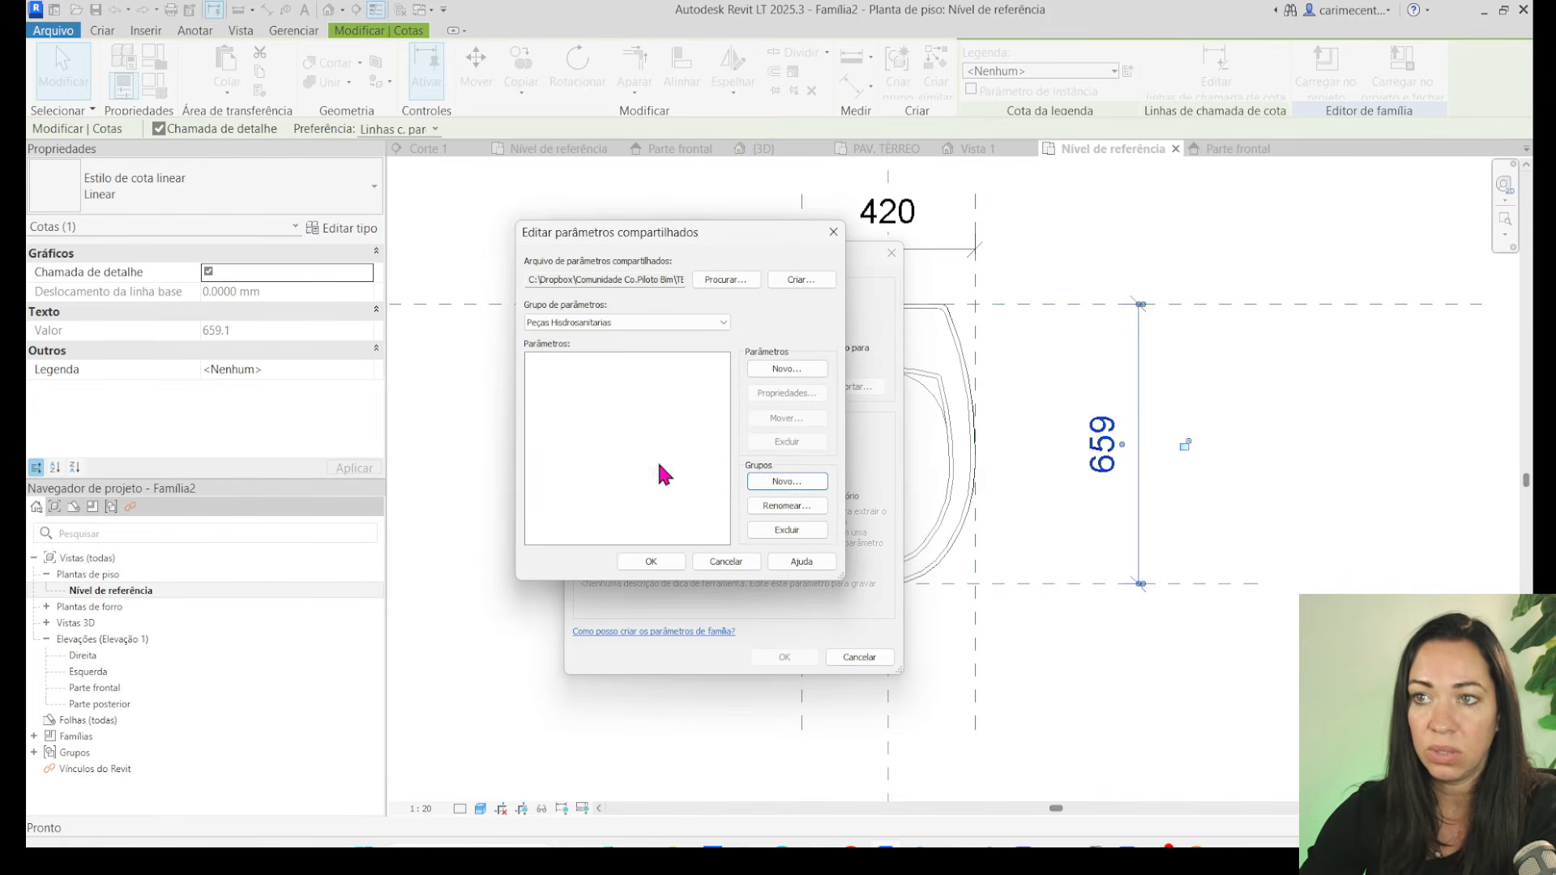
Add a shared parameter named Aula_Profundidade with data type Comprimento to the new plumbing fixtures group.
left_click(784, 370)
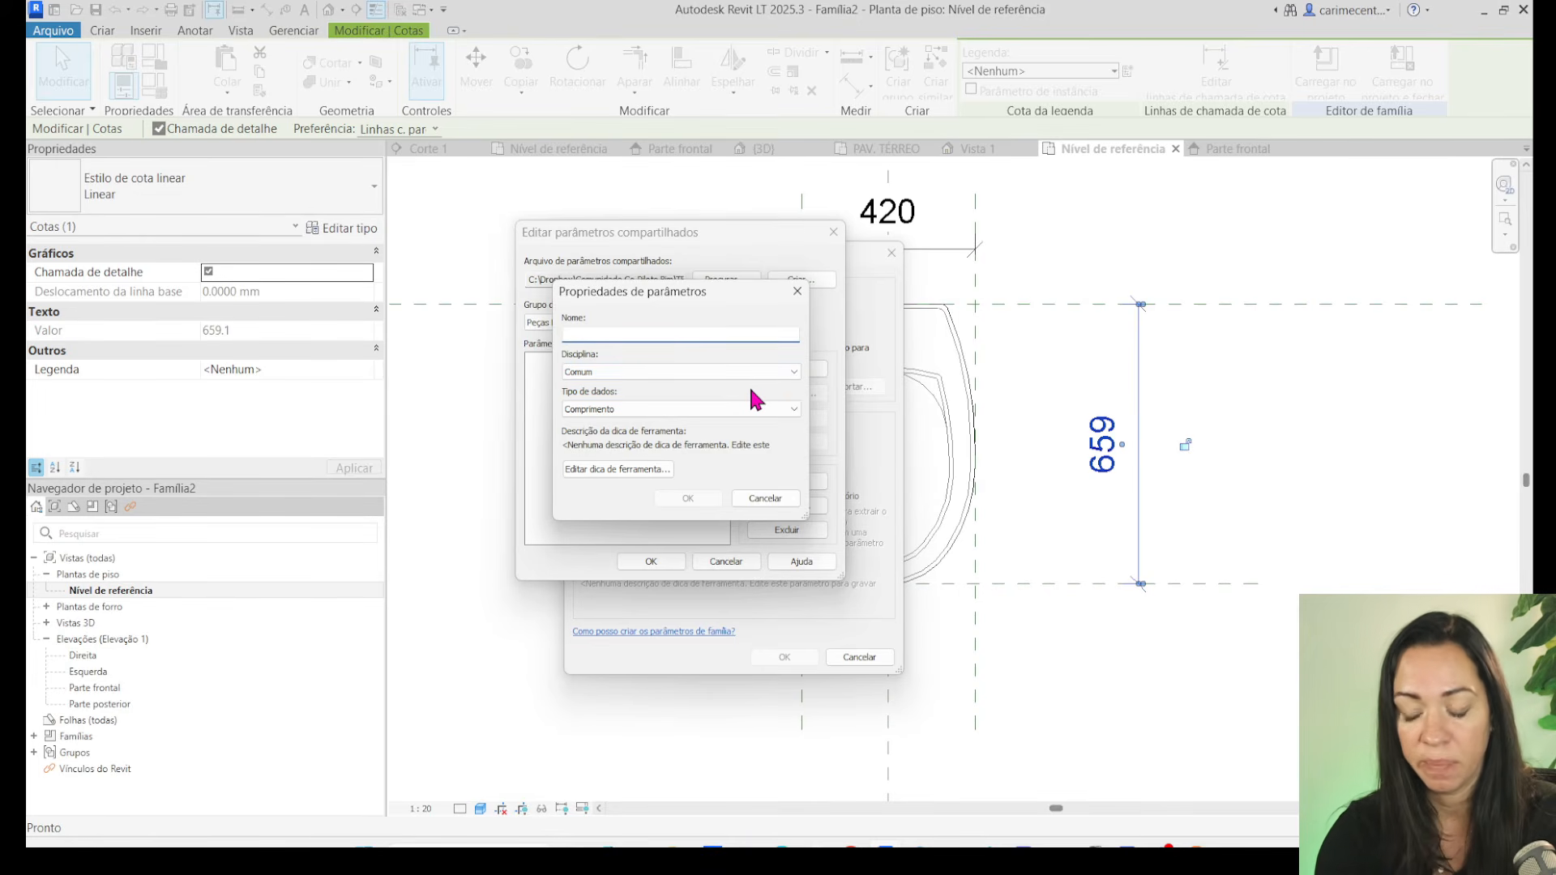
type("Aula_")
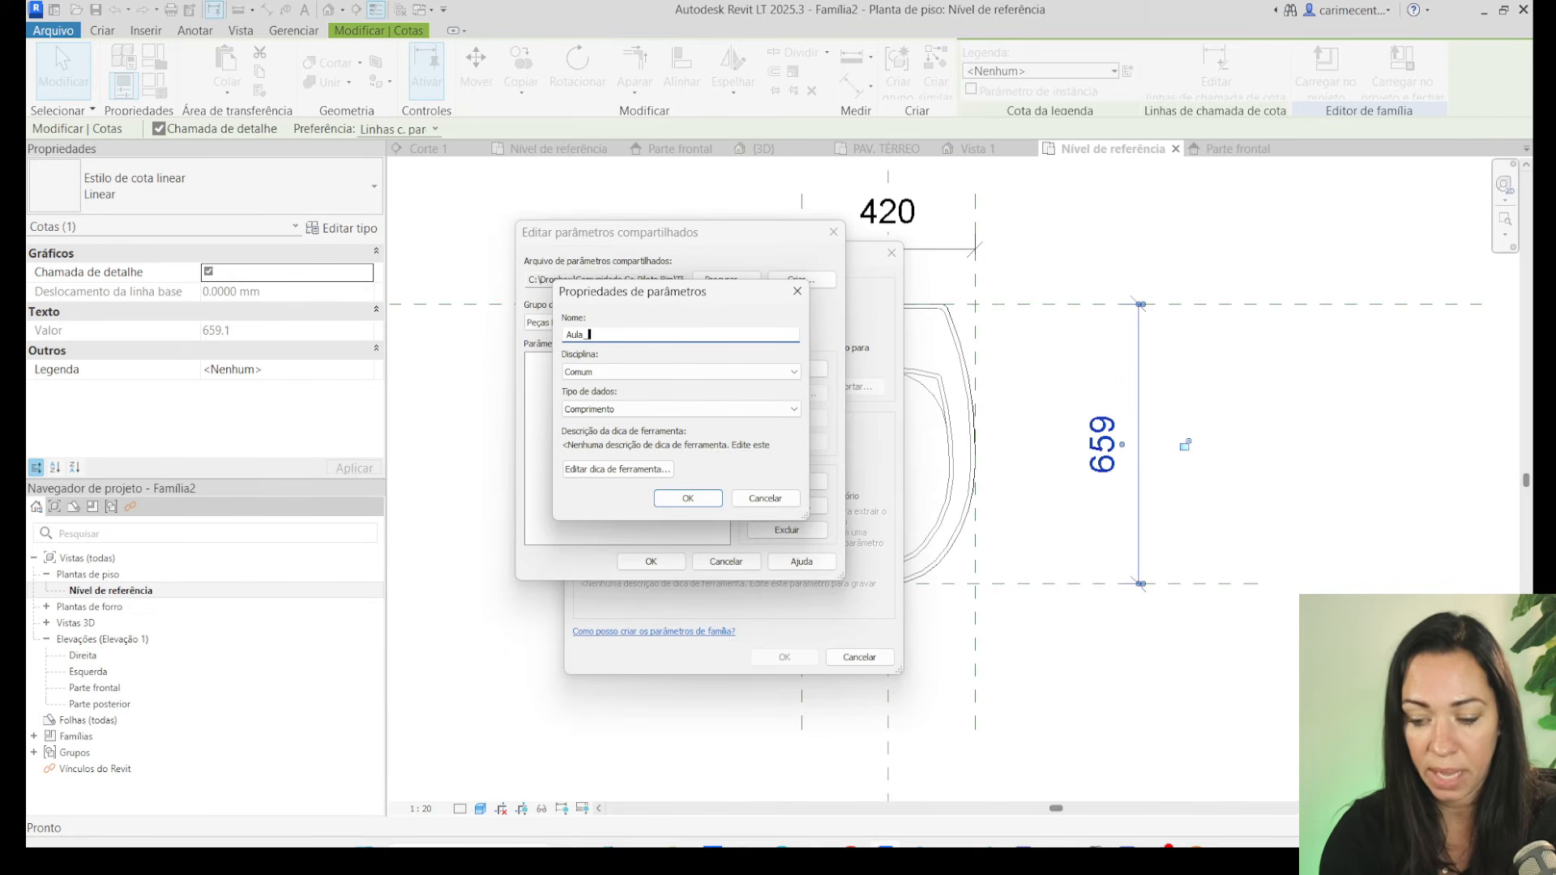
type("Profundidade")
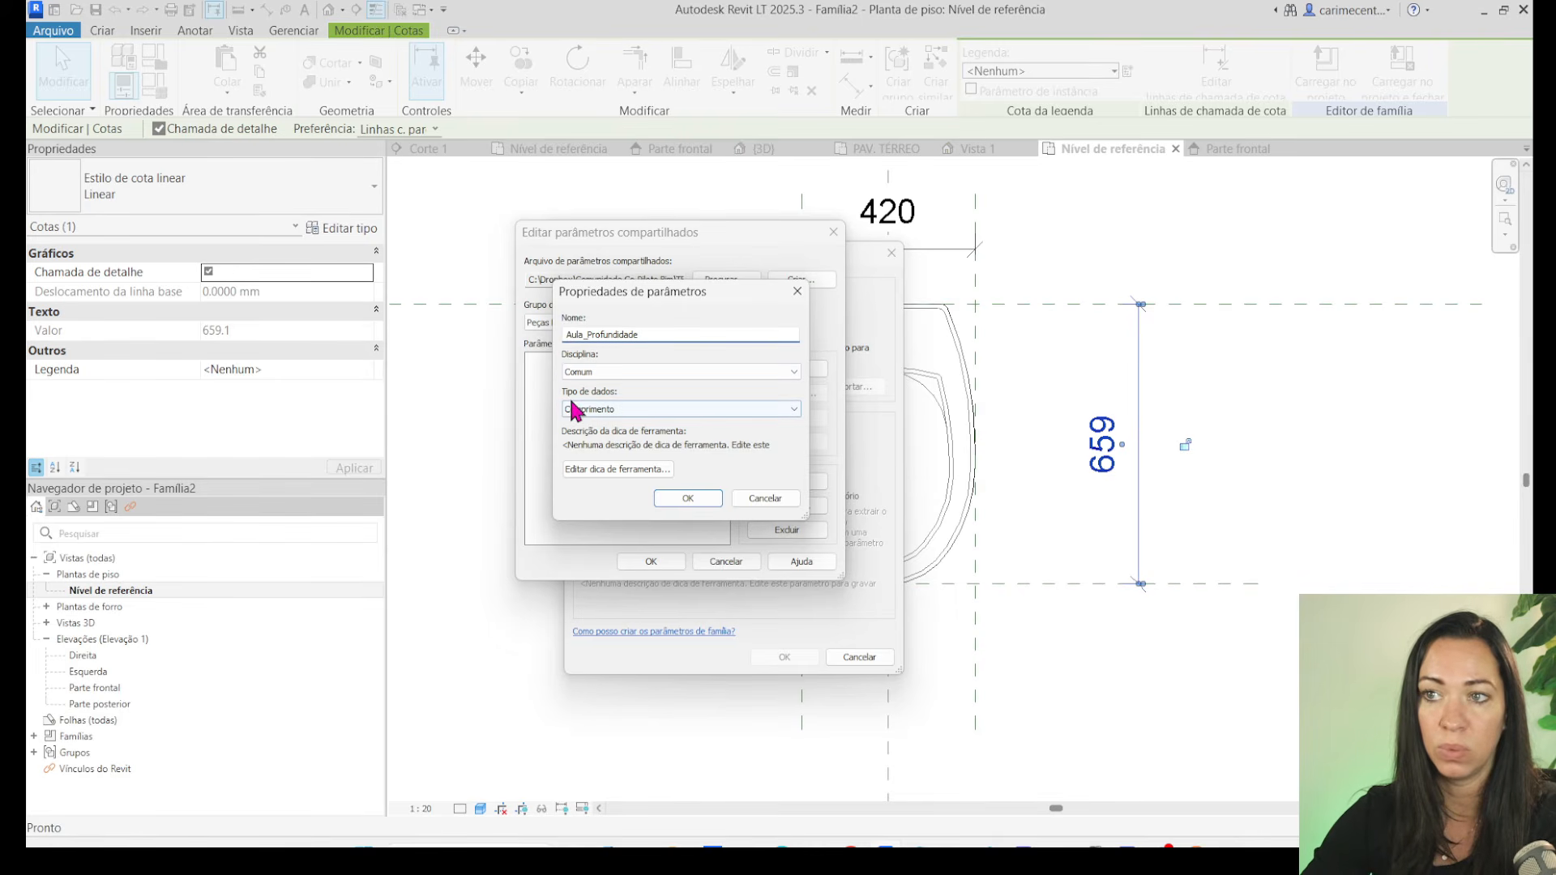
left_click(598, 409)
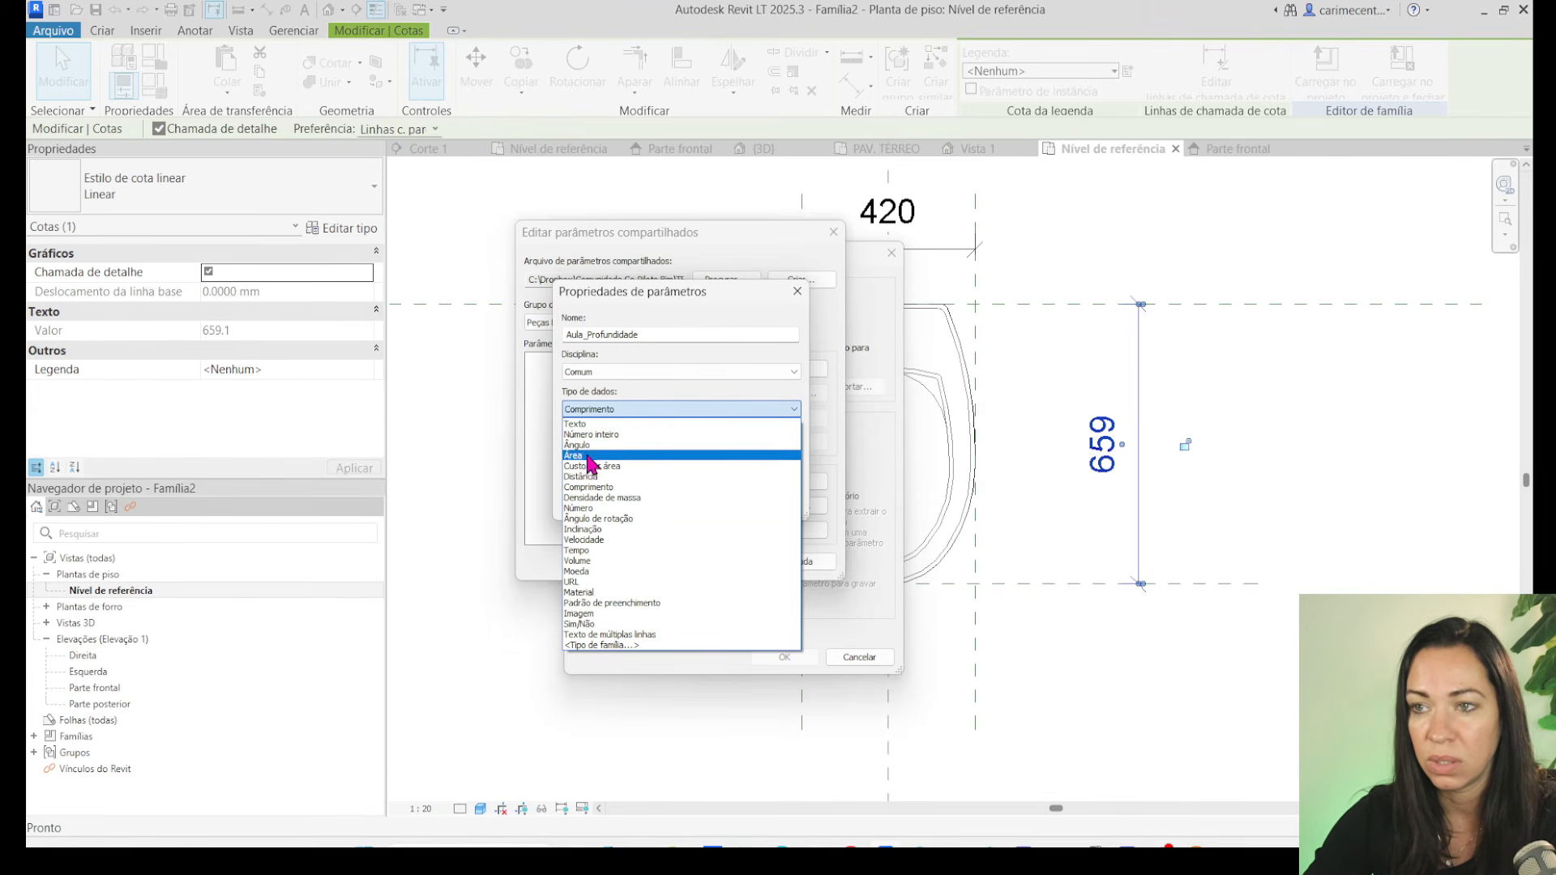
left_click(591, 487)
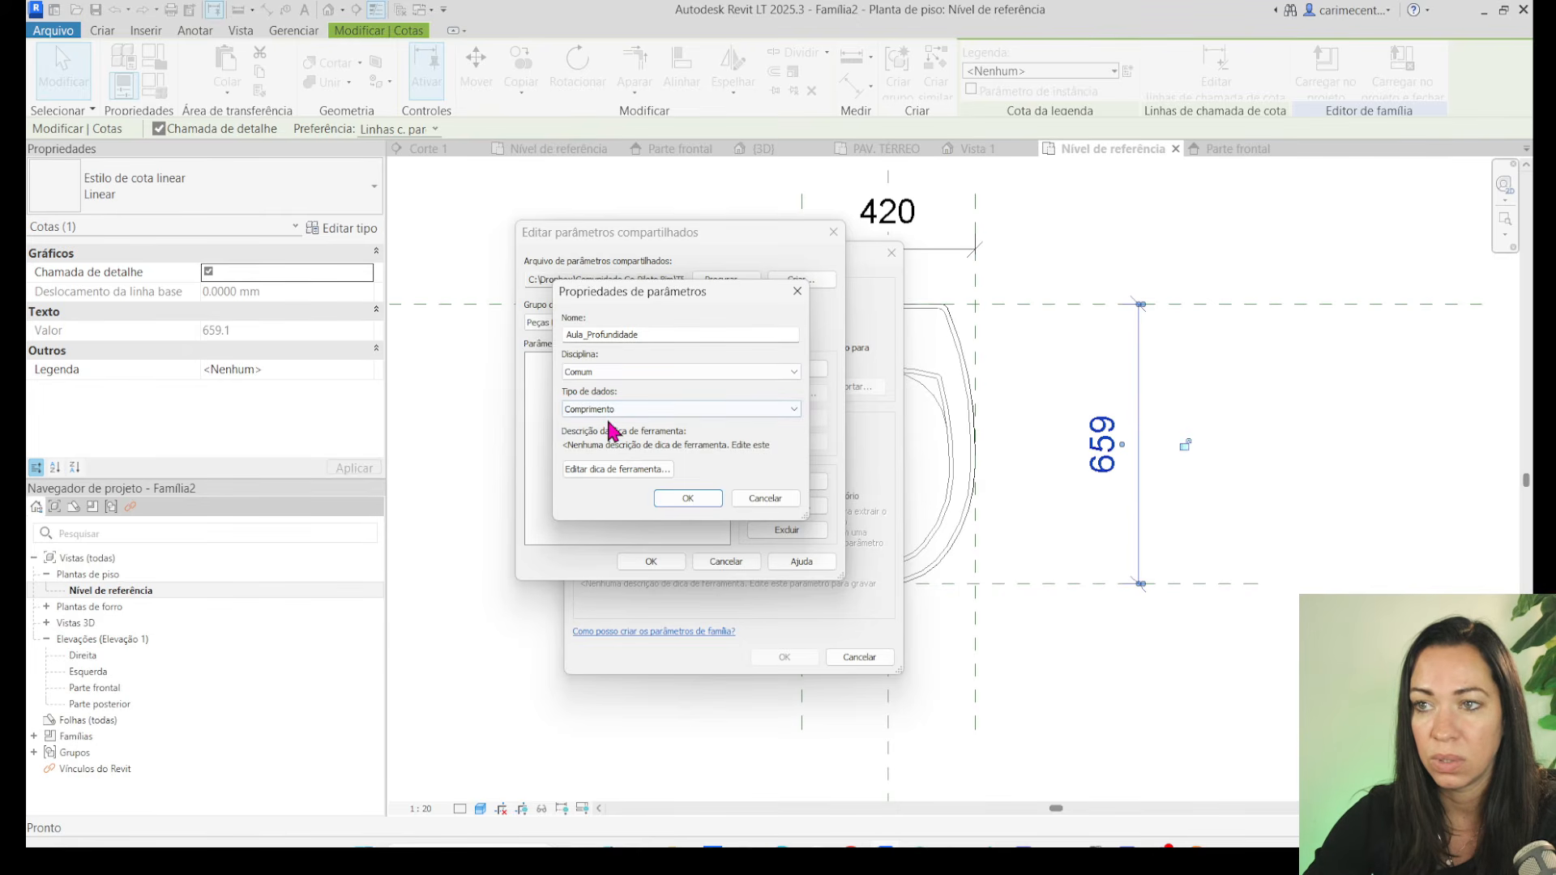
left_click(704, 497)
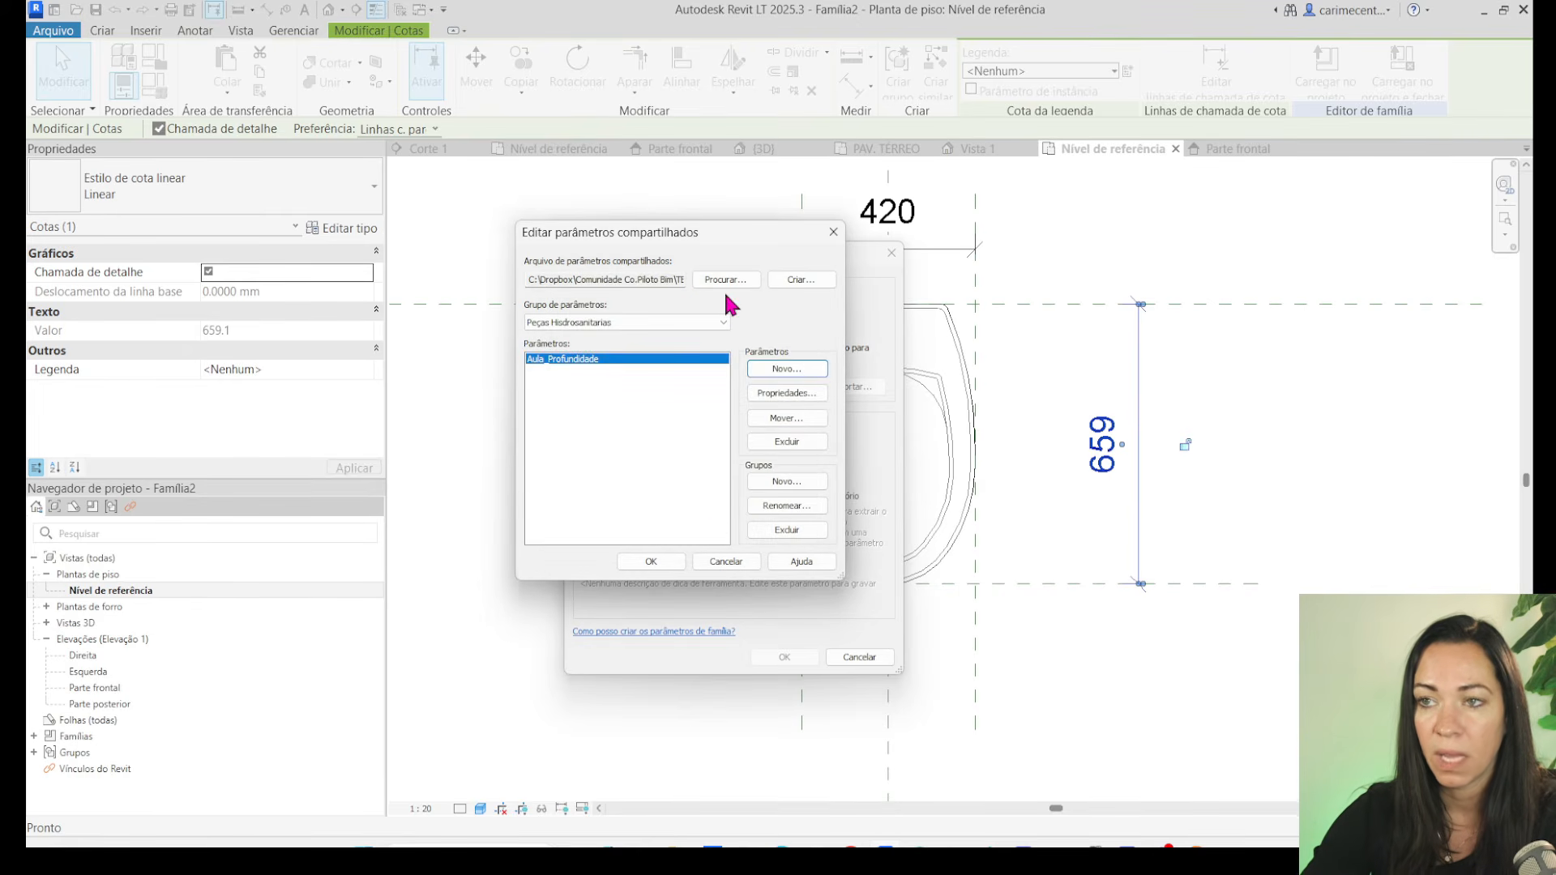
Add a shared parameter named Aula_Largura with data type Comprimento to the Peças Hisdrosanitarias group.
left_click(787, 370)
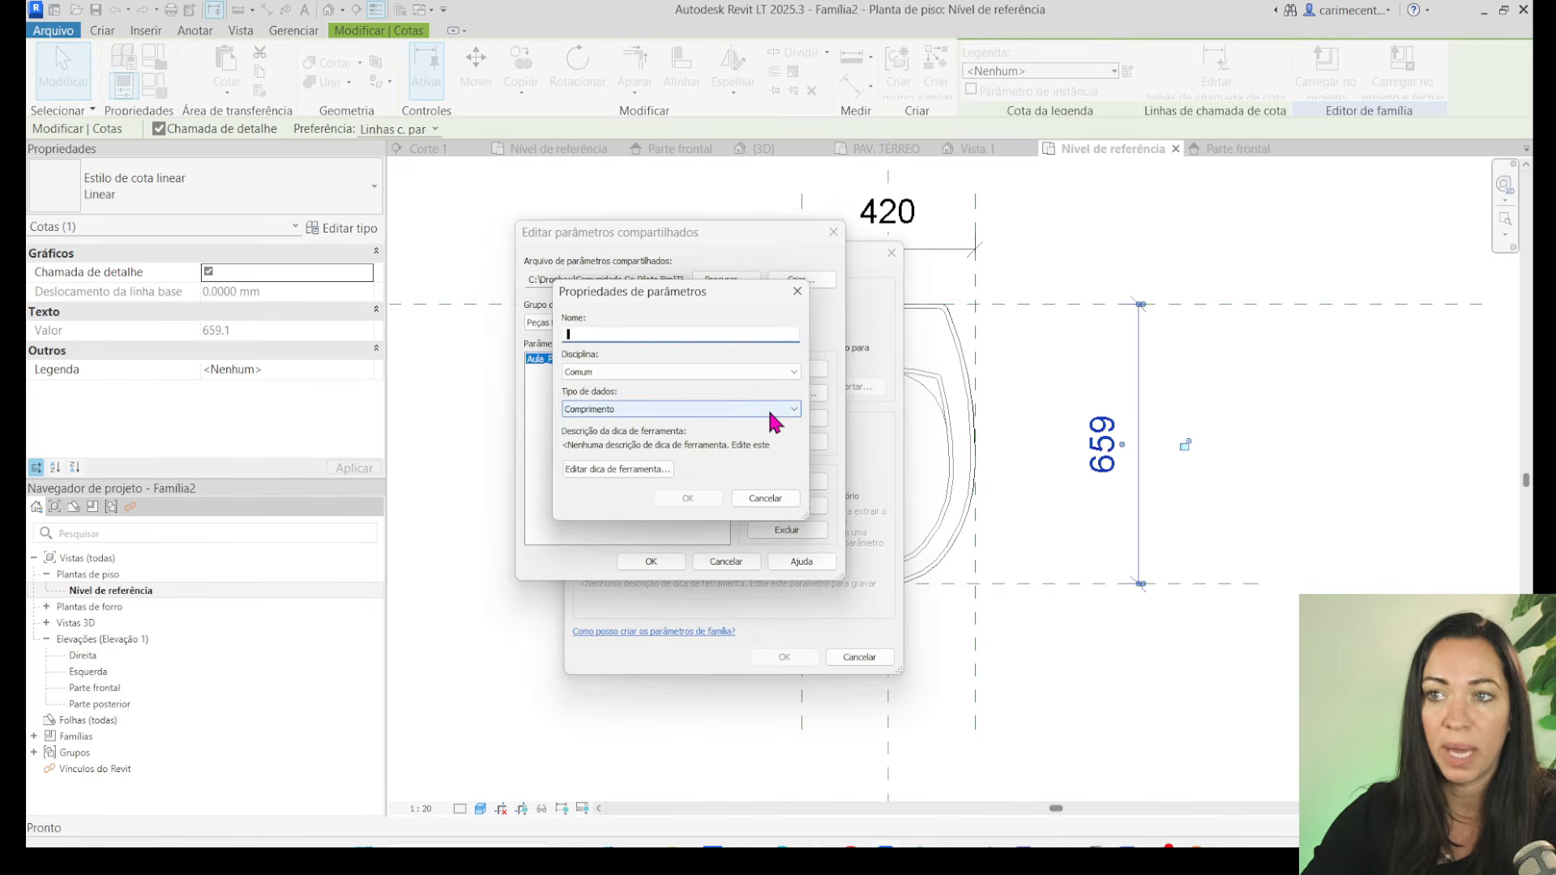
type("Aula_")
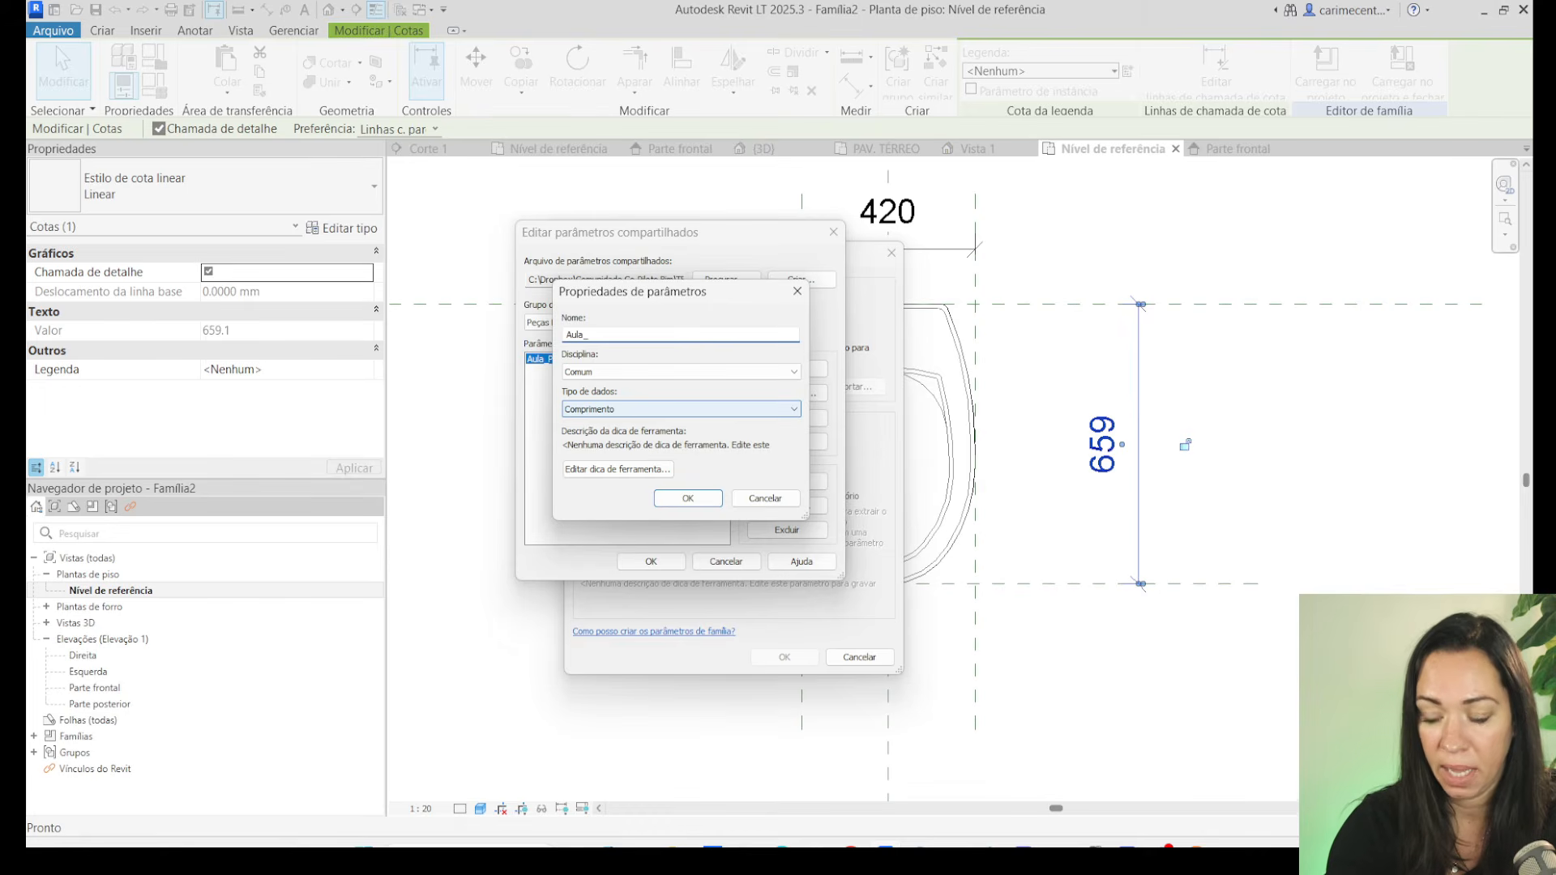
type("Largyur")
key("BackSpace")
key("BackSpace")
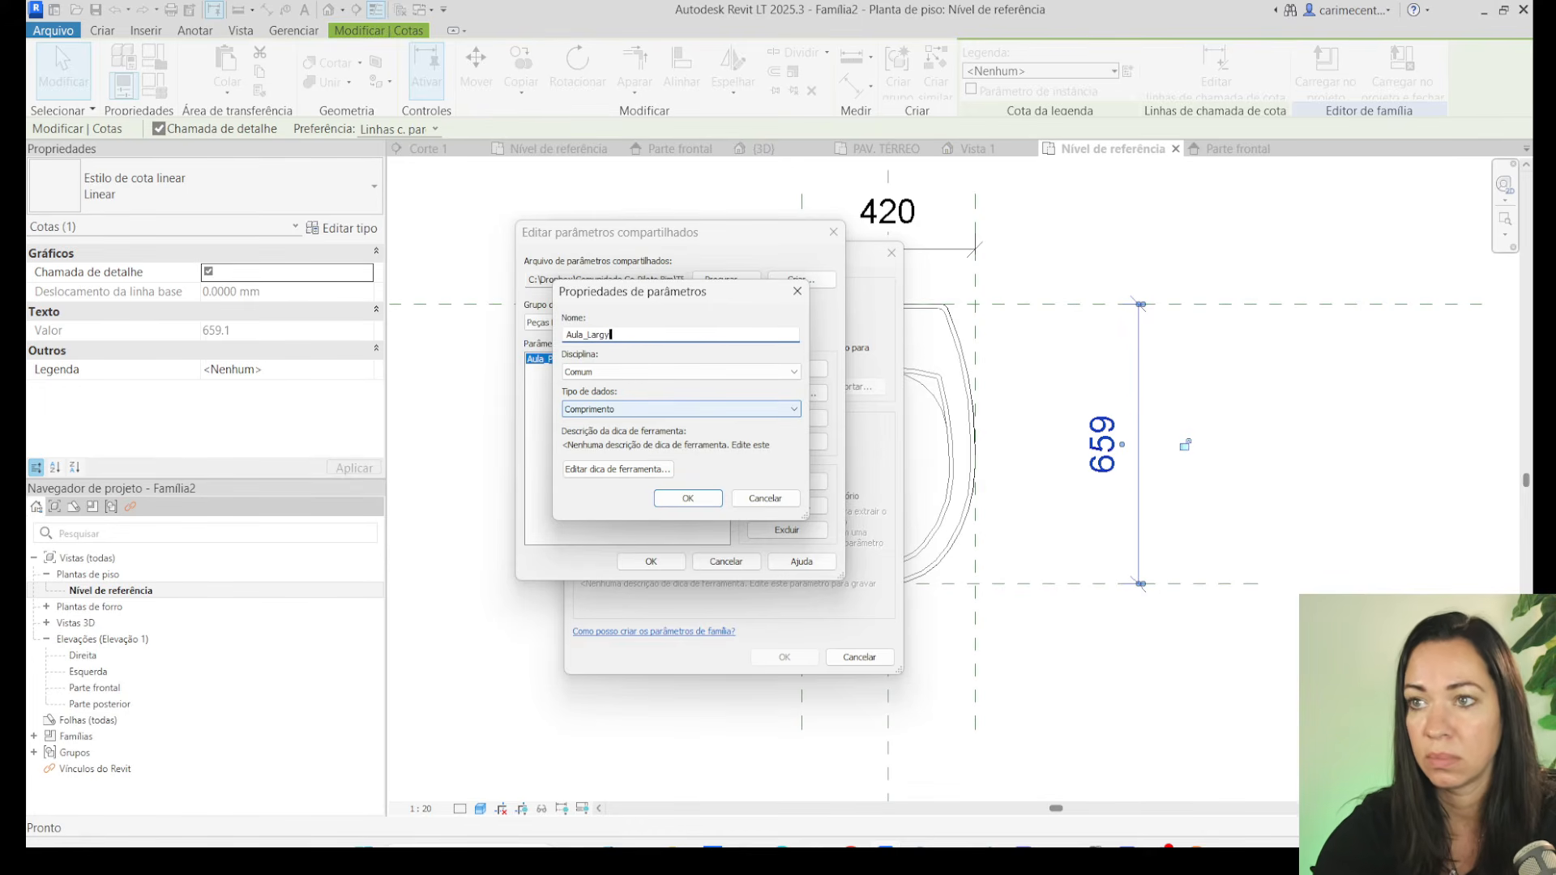
type("ura")
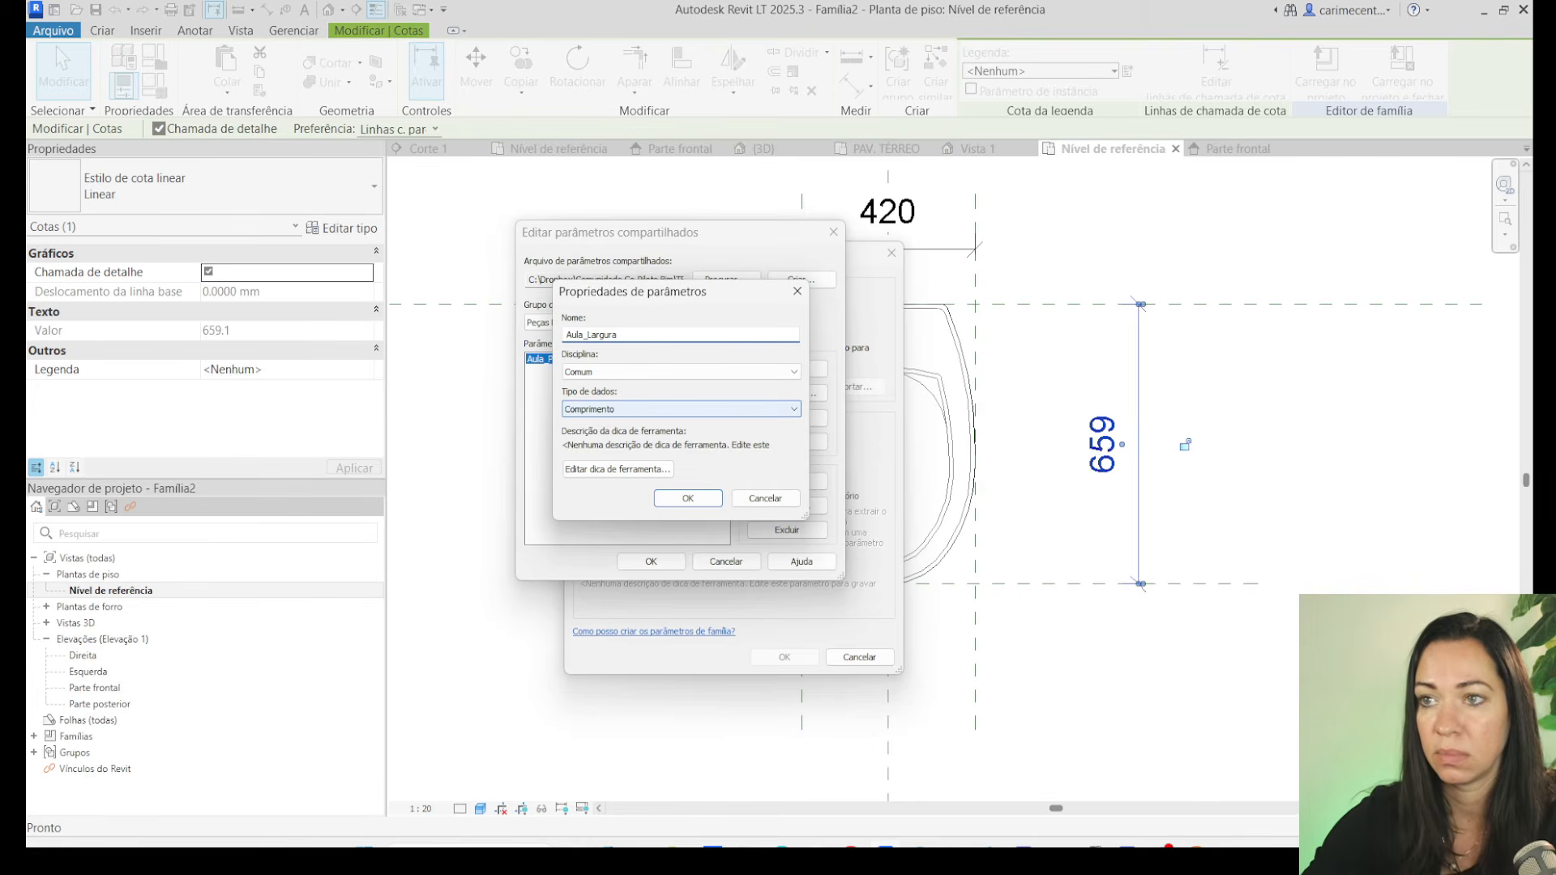
left_click(698, 497)
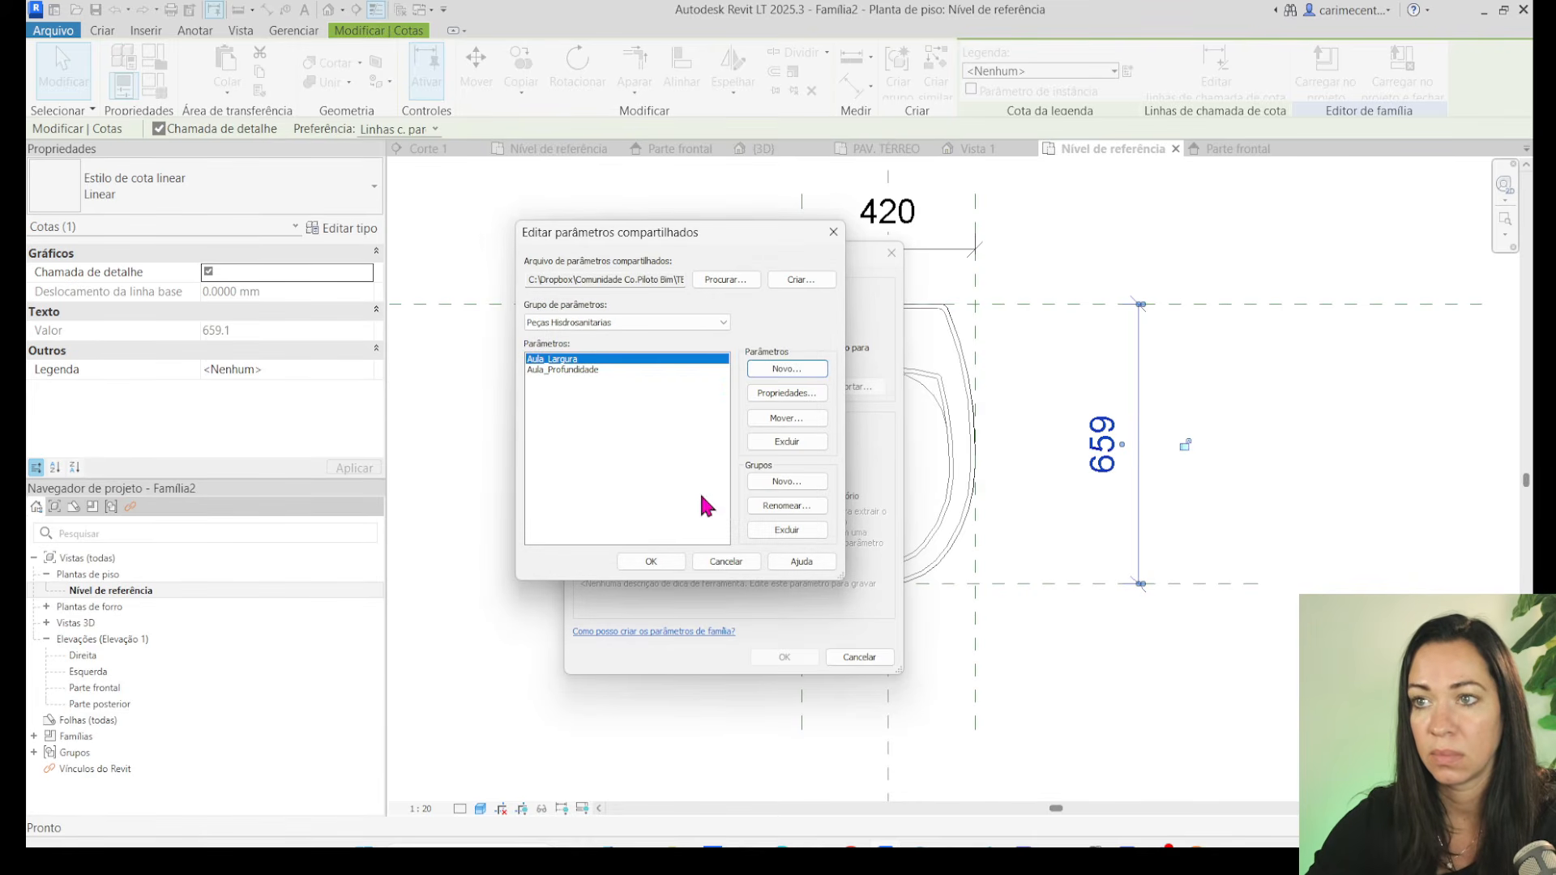
Add a shared parameter named Aula_Altura with data type Comprimento to the same group and accept the shared parameter edits.
left_click(807, 368)
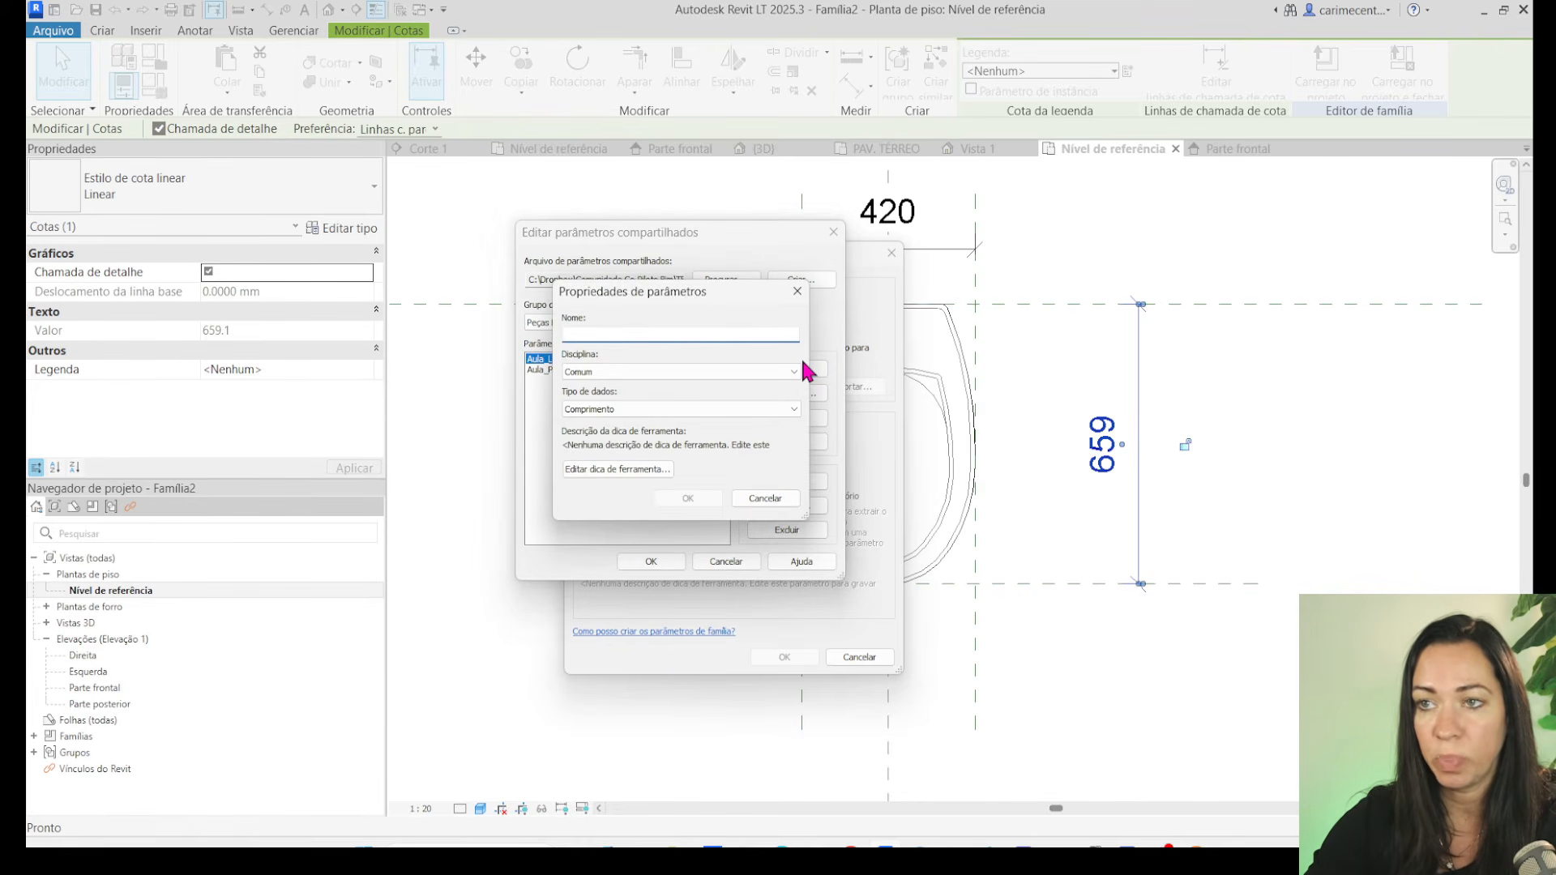
type("Aula")
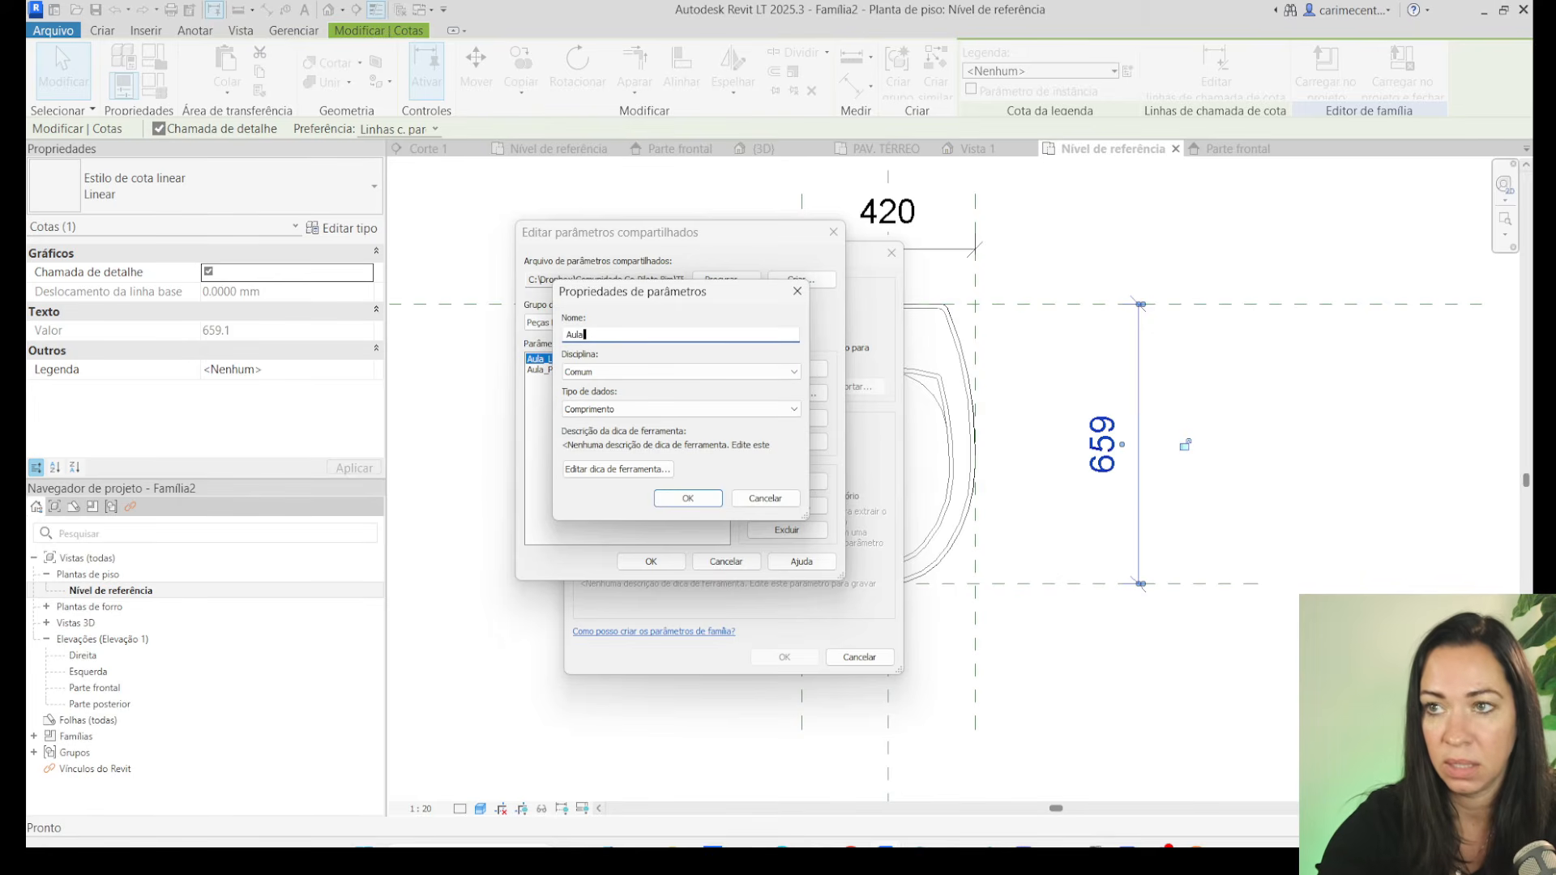
type("_Altura")
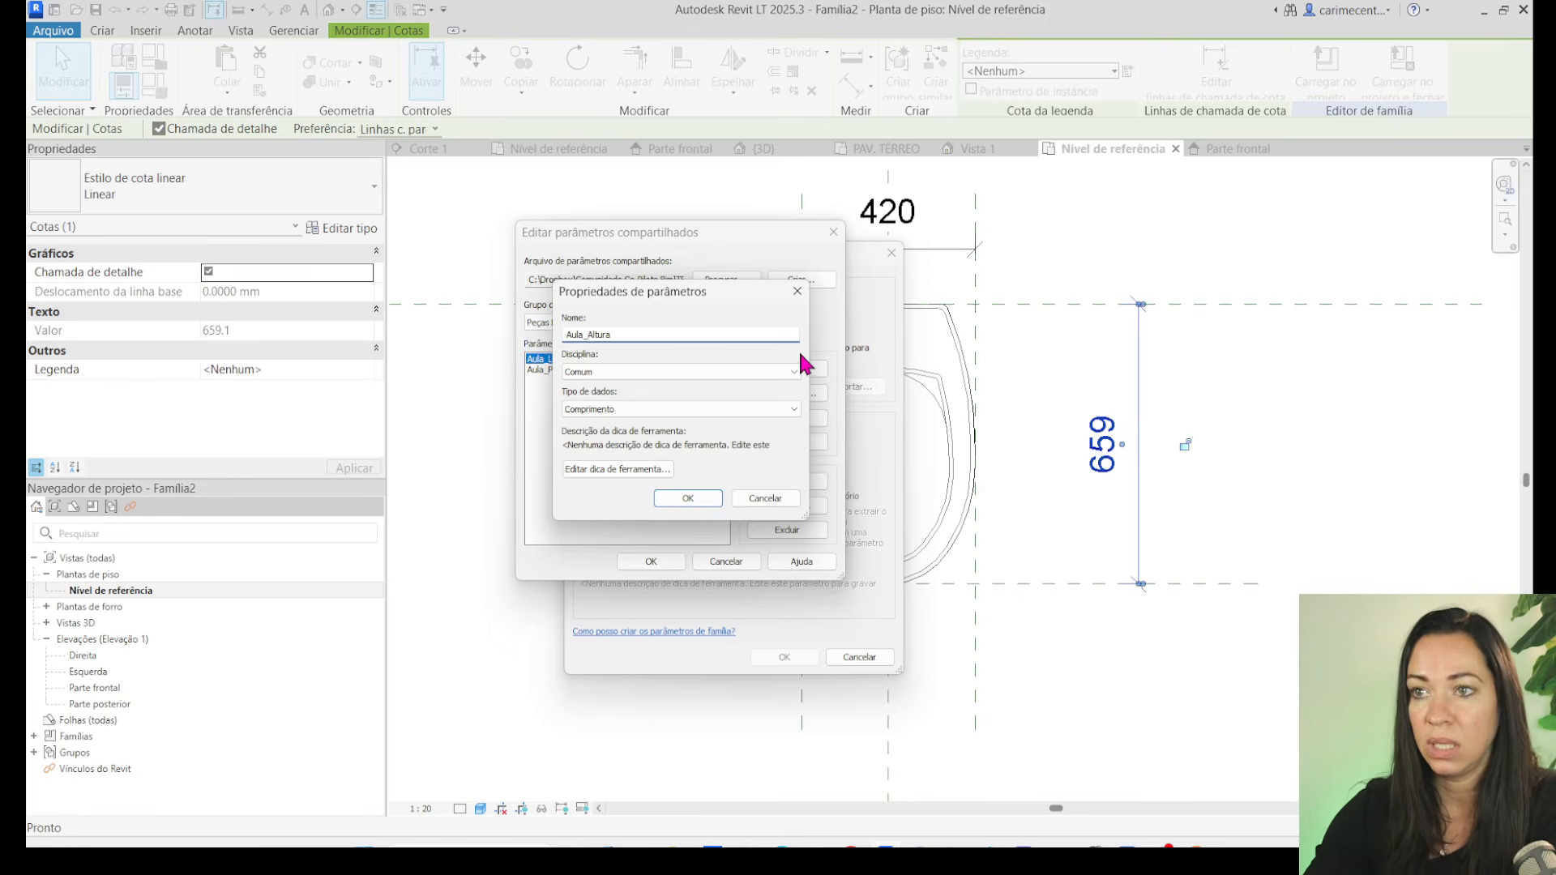
left_click(698, 498)
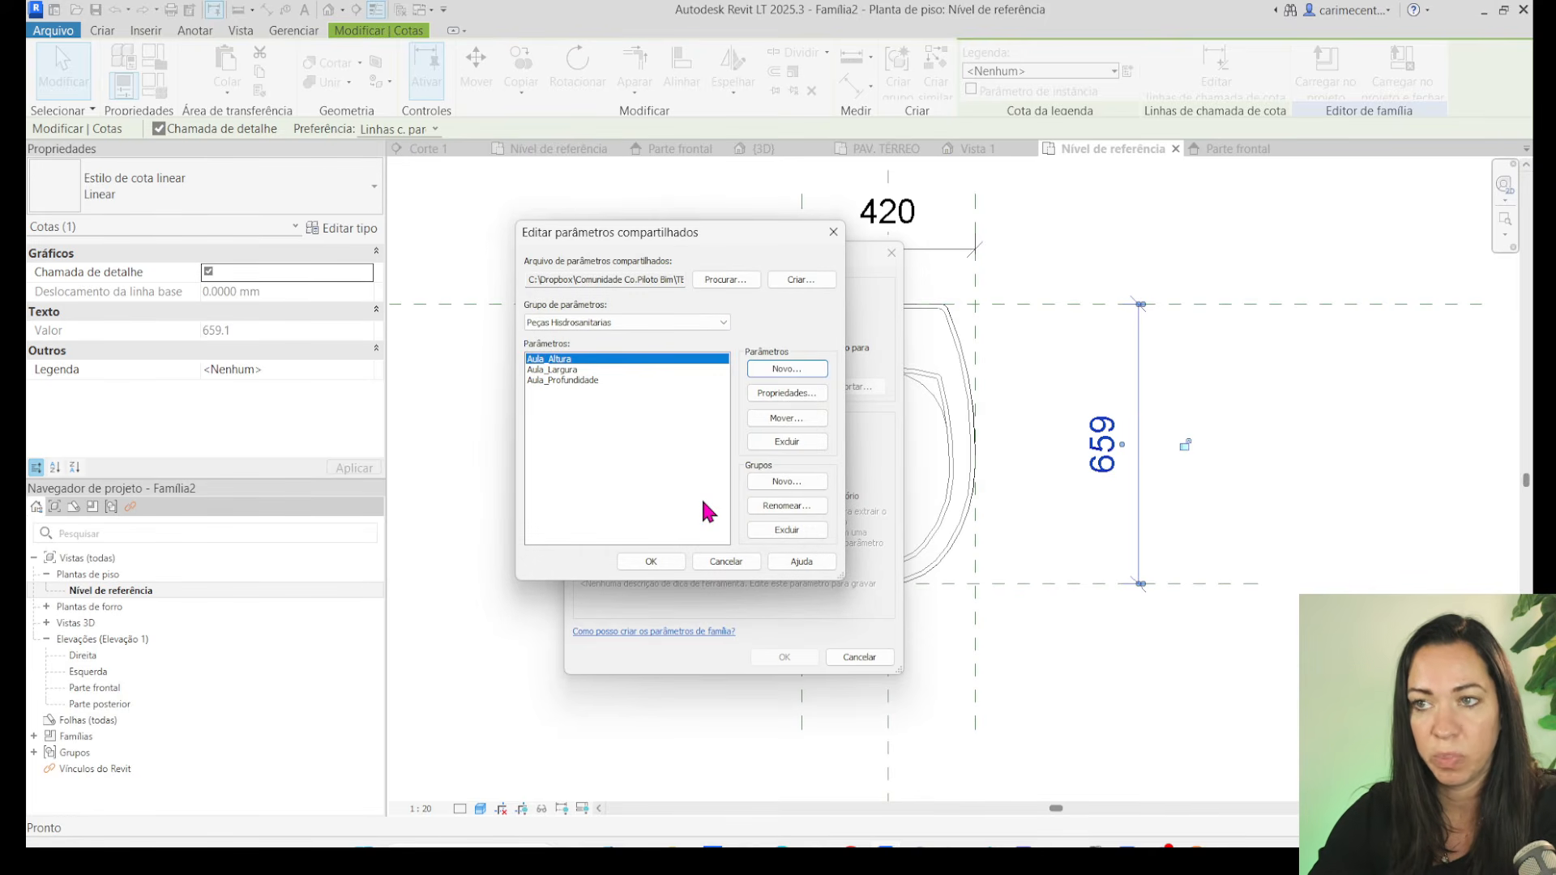
left_click(651, 561)
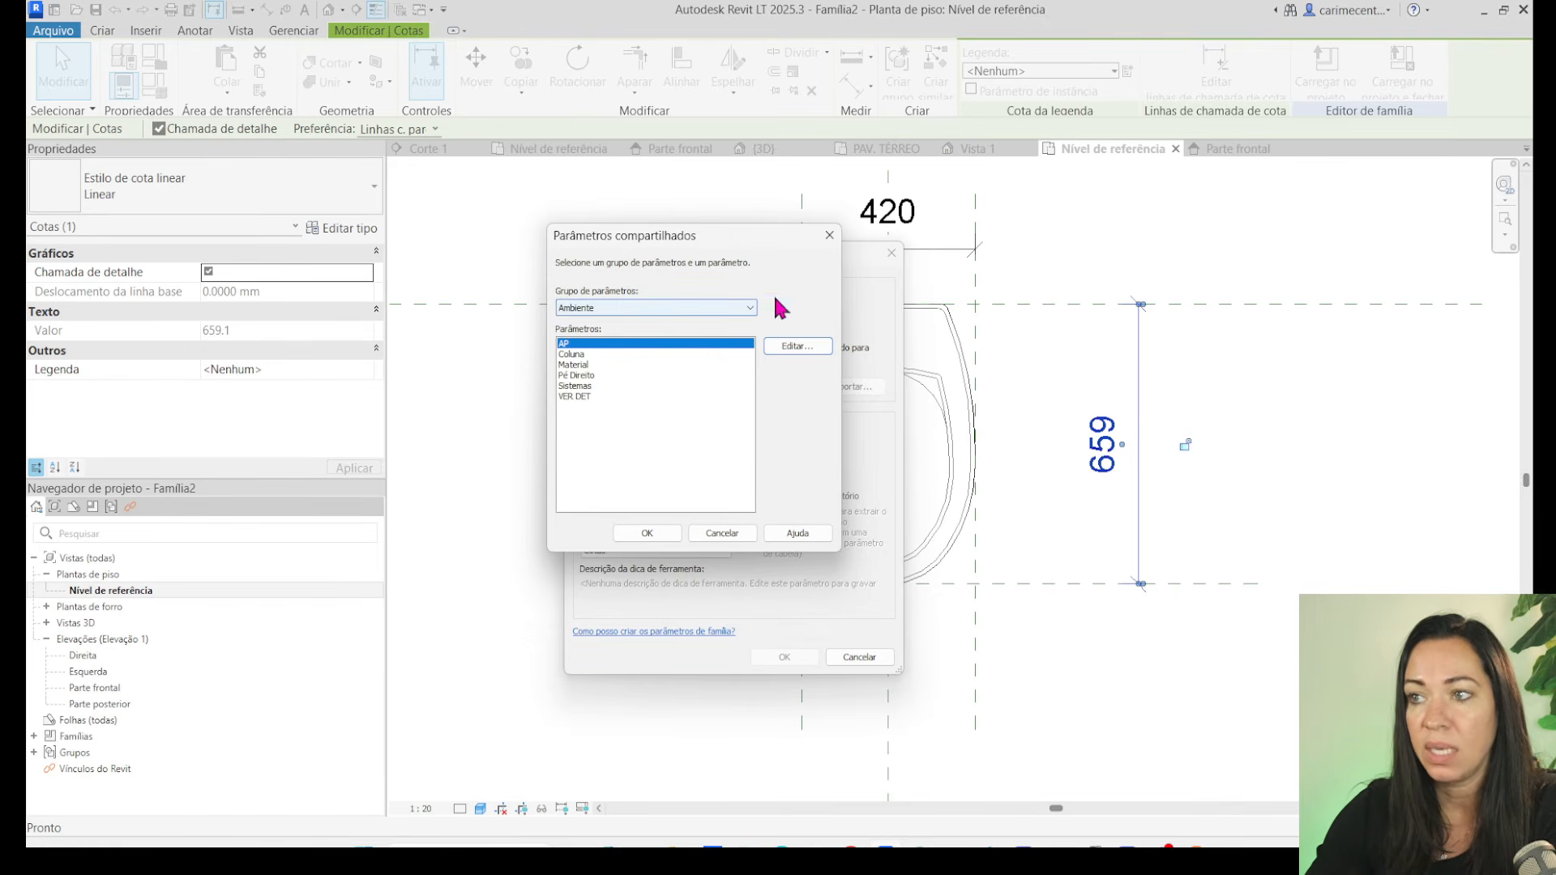
Label the toilet's depth dimension with the shared type parameter Aula_Profundidade from the Peças Hisdrosanitarias group.
left_click(624, 307)
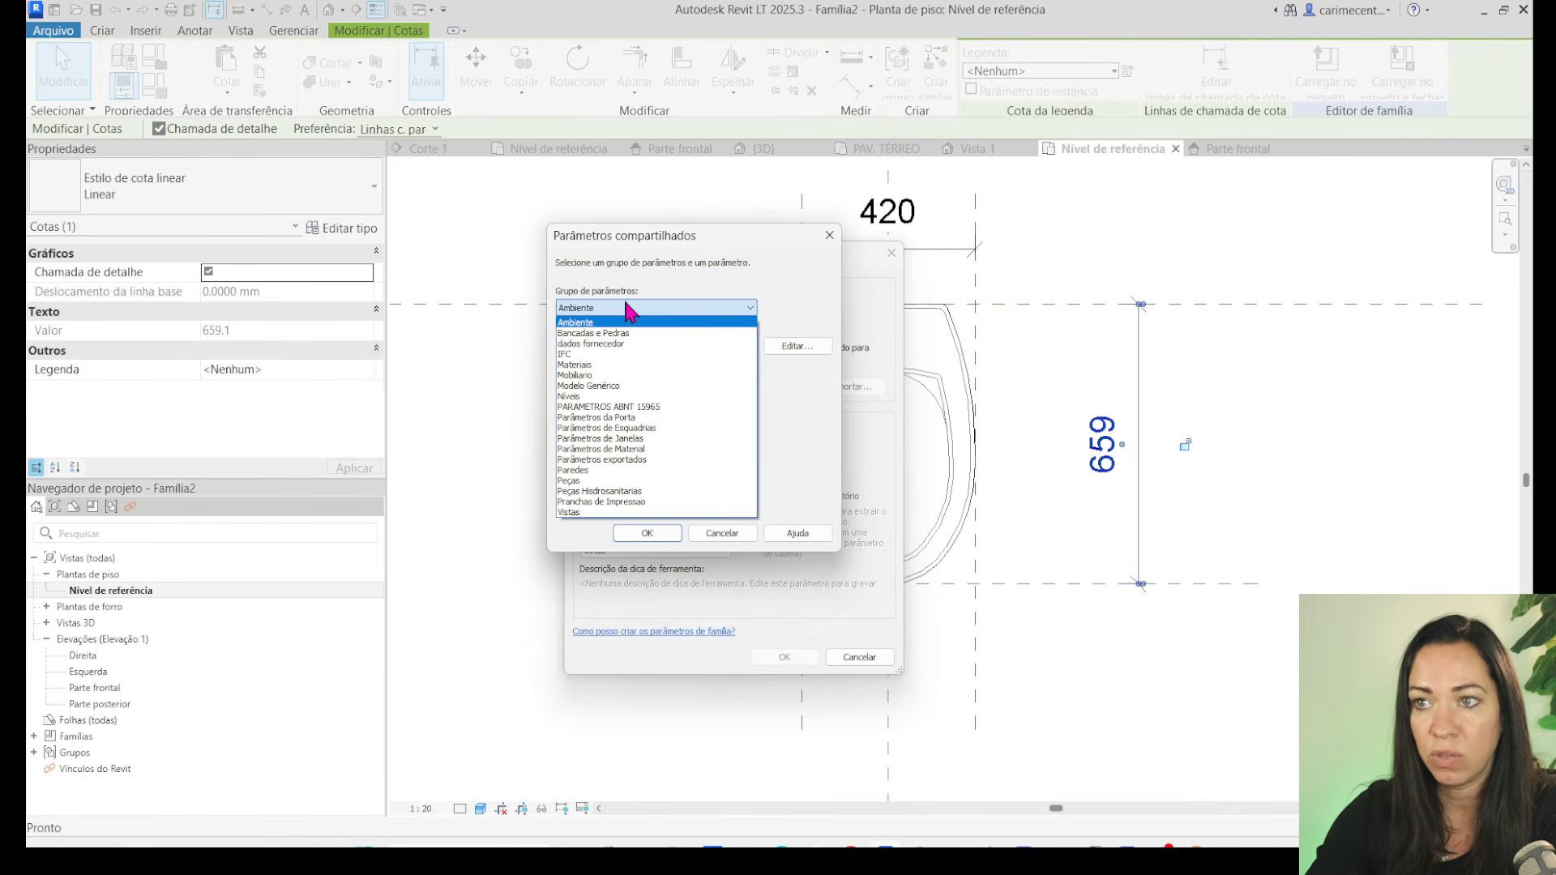
left_click(604, 491)
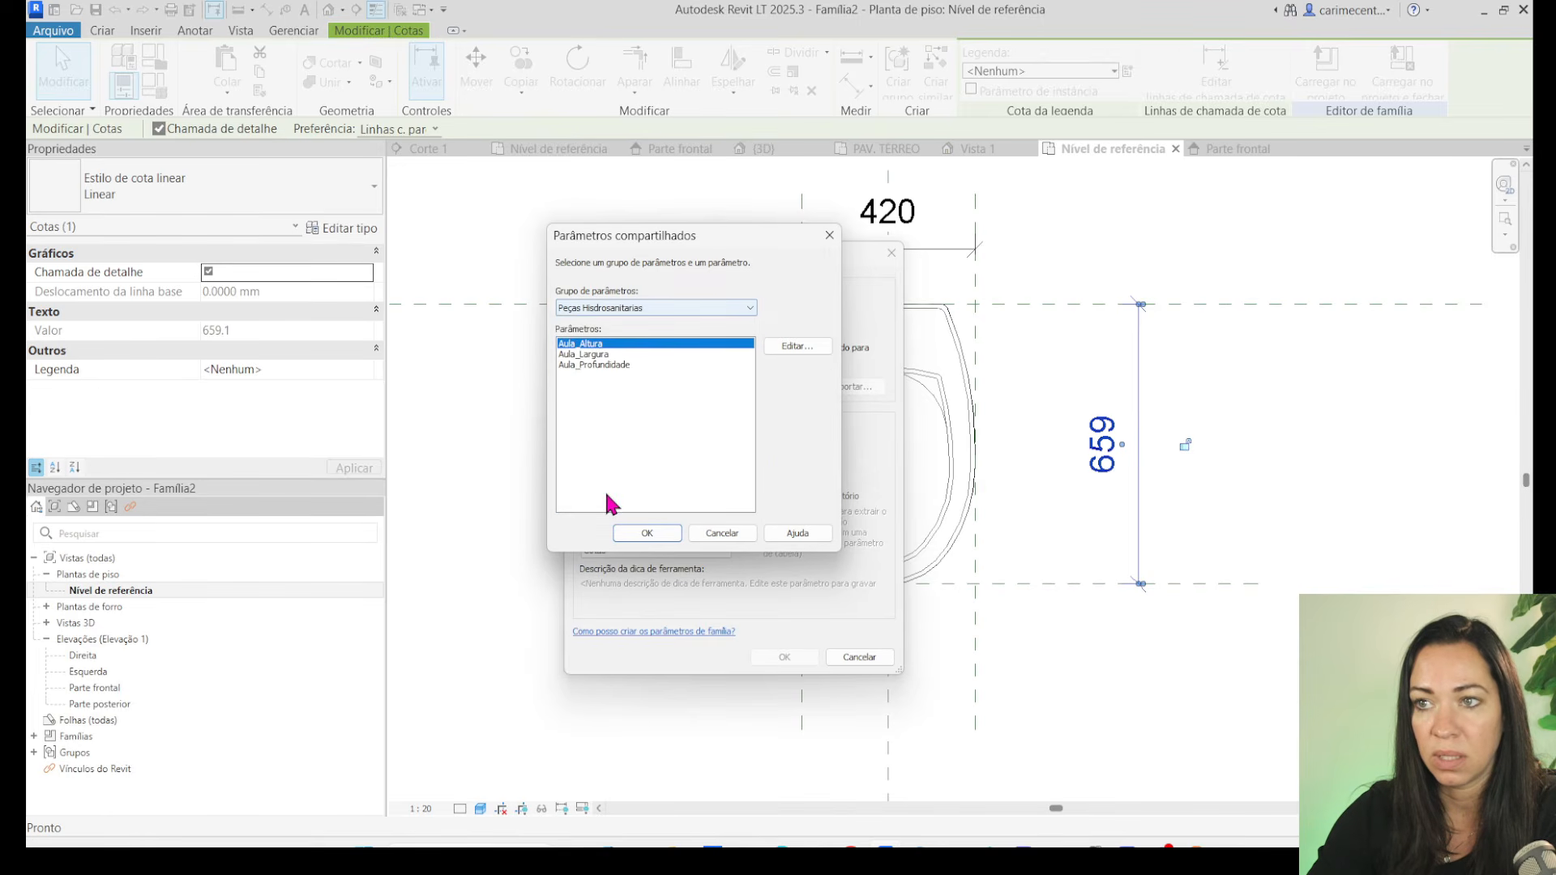
left_click(596, 366)
left_click(647, 533)
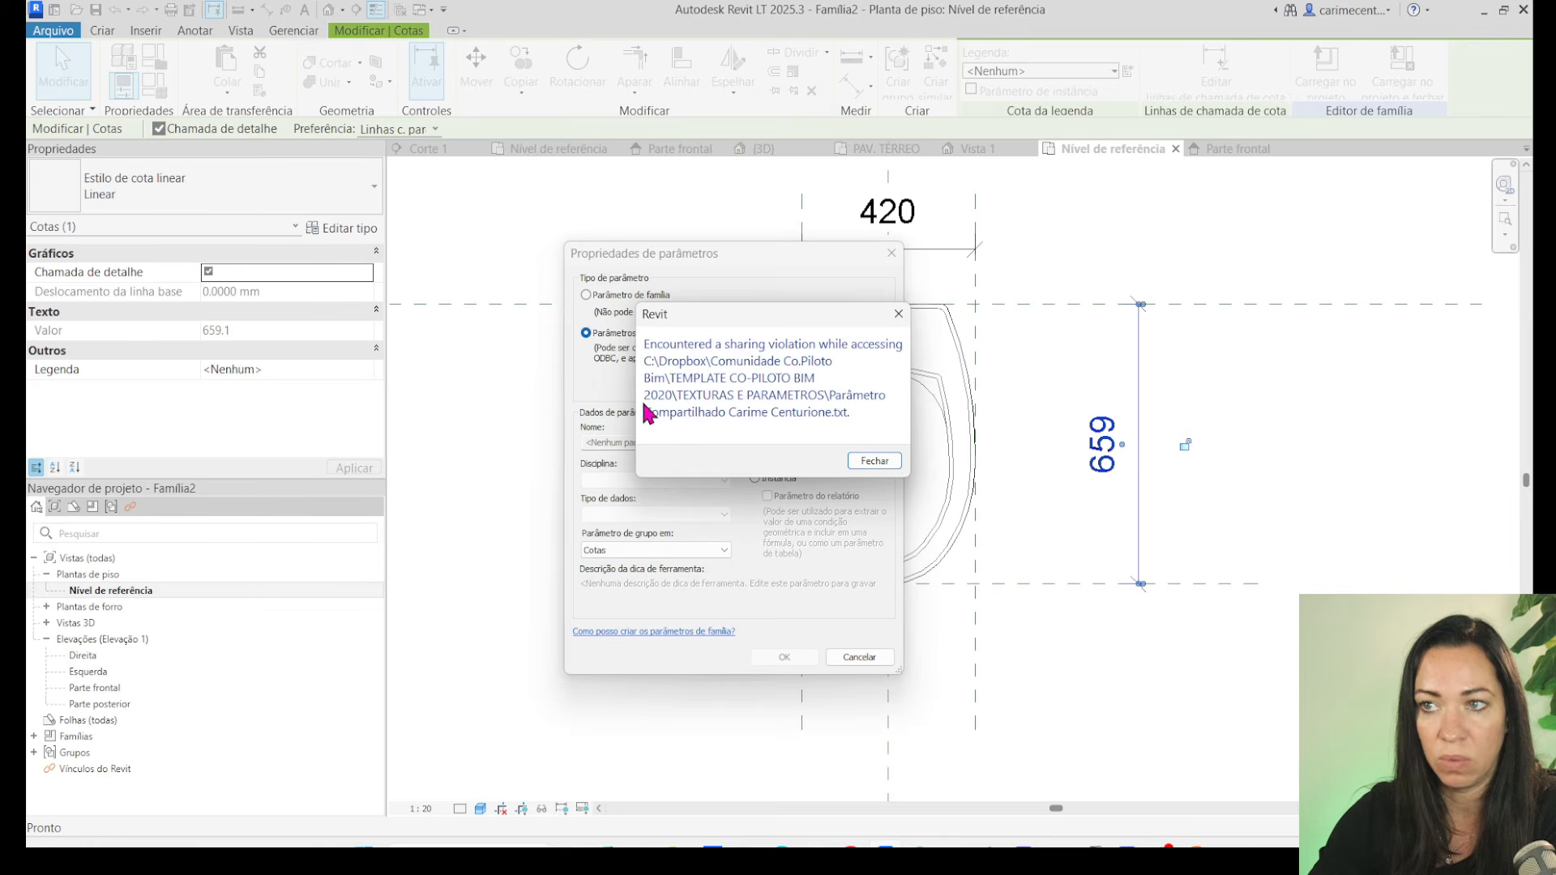
left_click(862, 462)
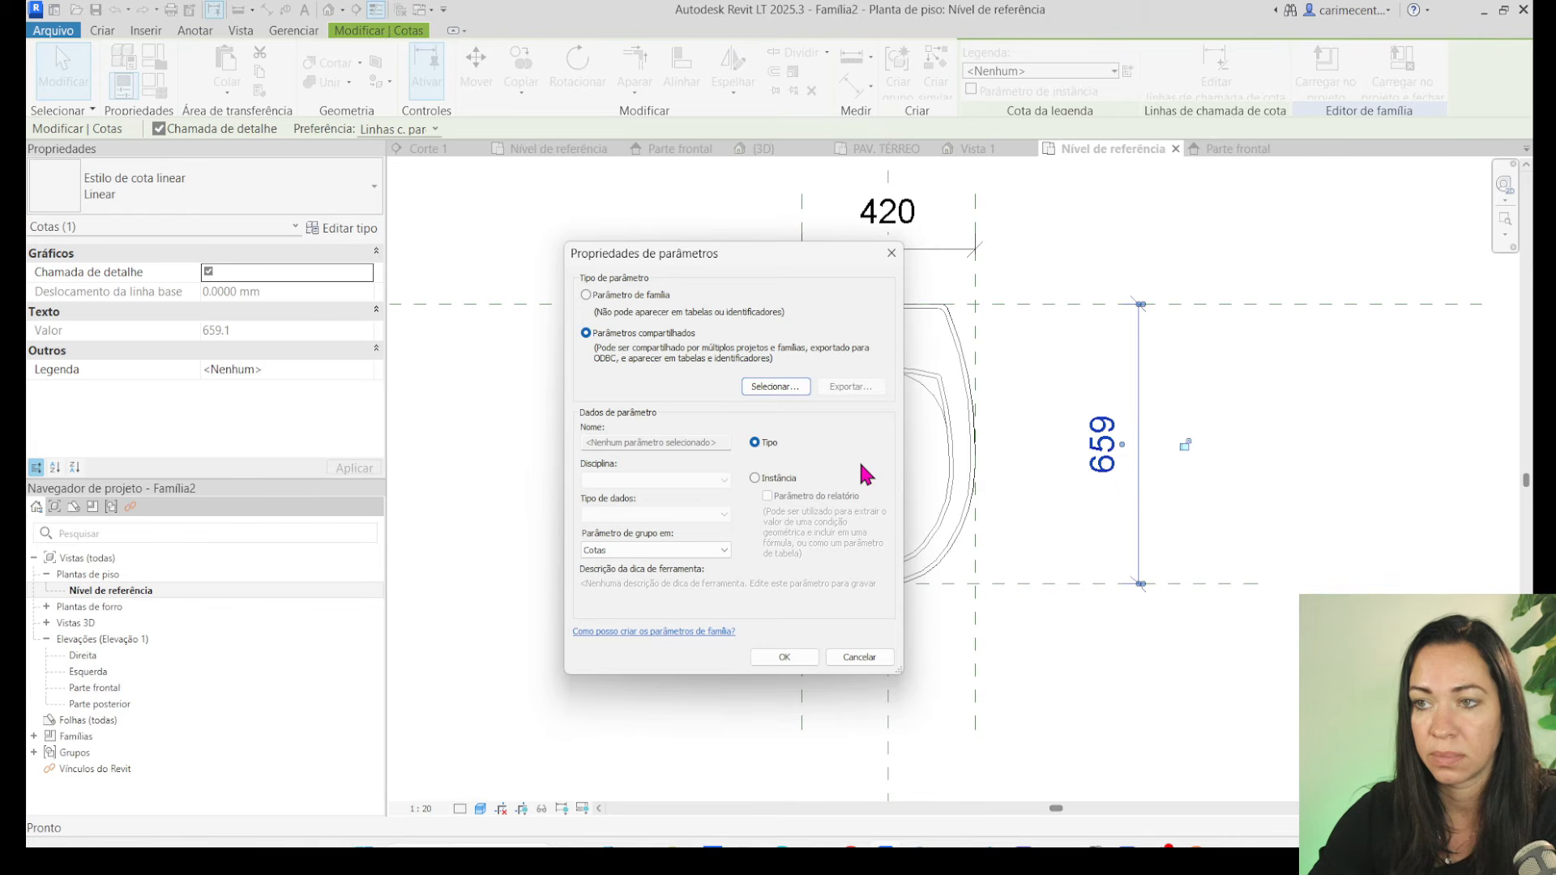
left_click(784, 656)
left_click(1228, 411)
middle_click_drag(1382, 494, 1366, 493)
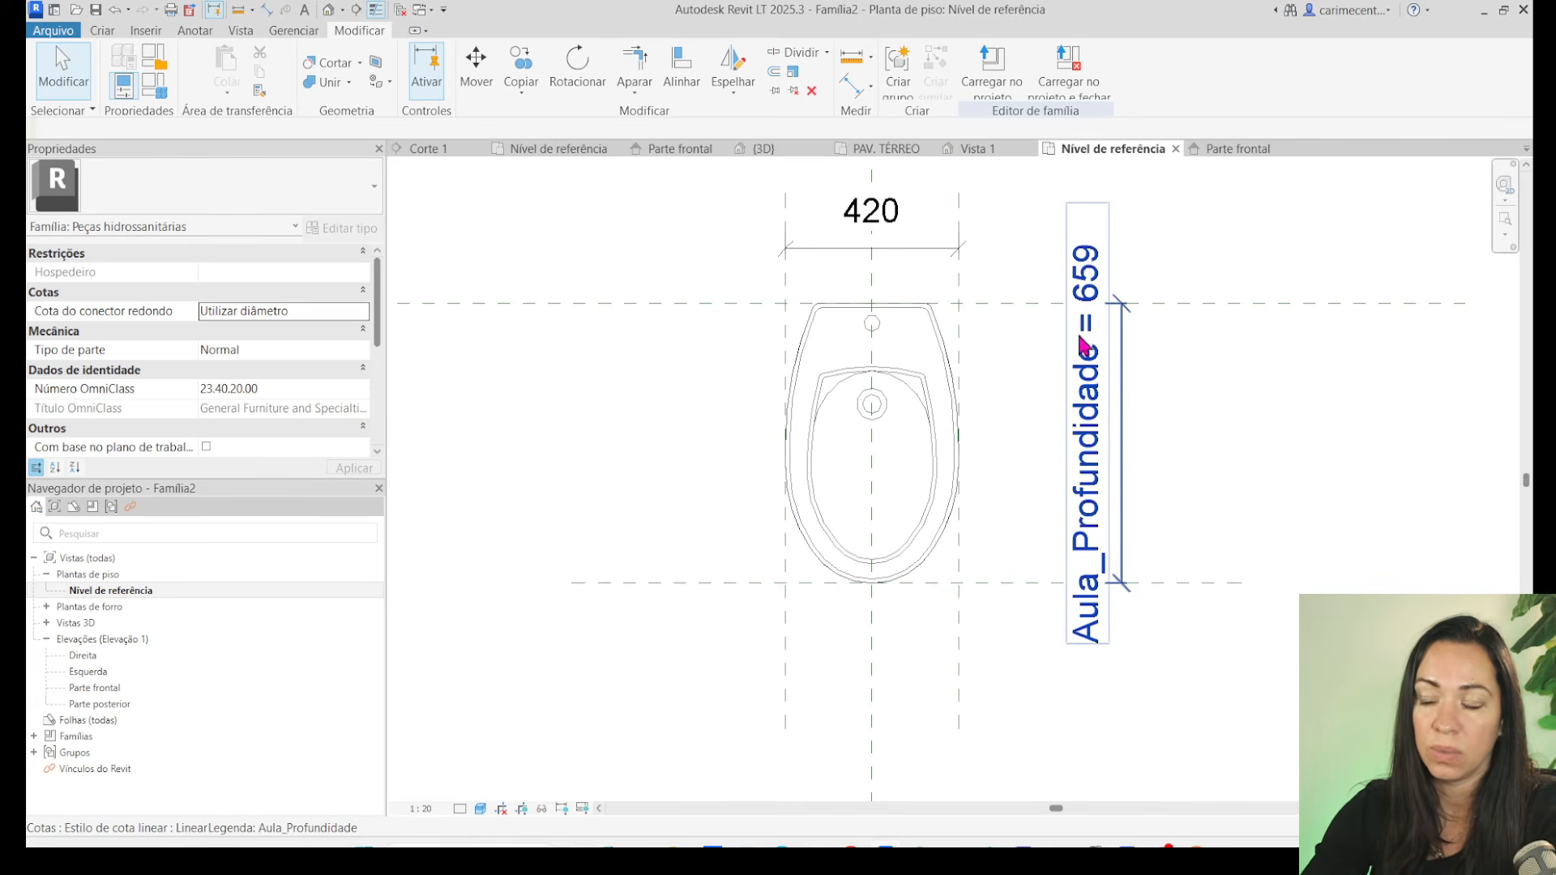
middle_click_drag(1199, 405, 1184, 465)
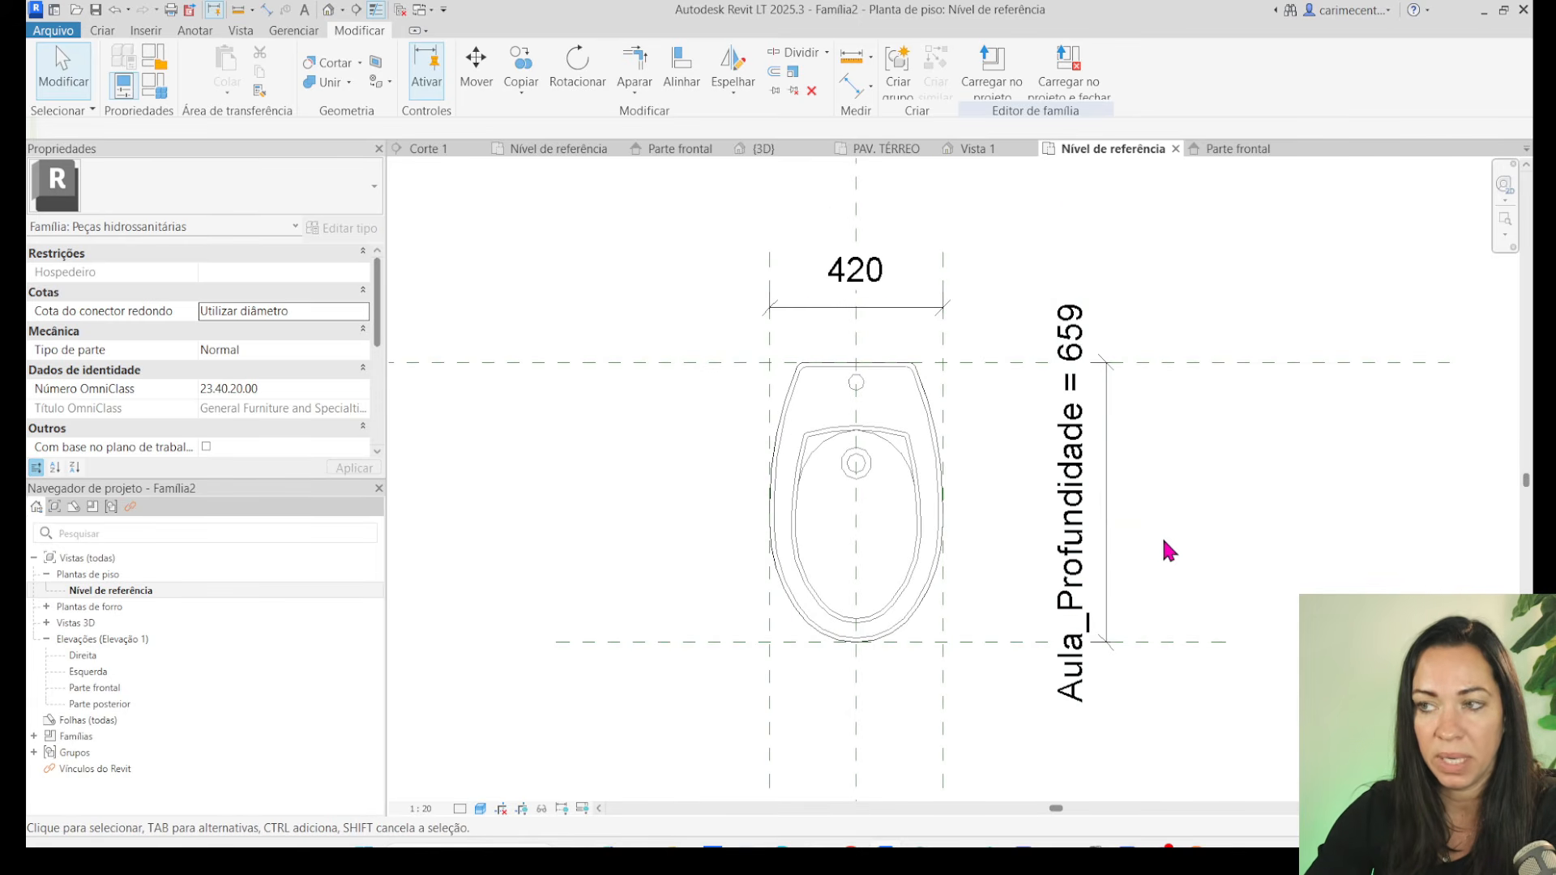
Label the toilet's width dimension above the plan with the shared type parameter Aula_Largura from the Peças Hisdrosanitarias group.
left_click(790, 311)
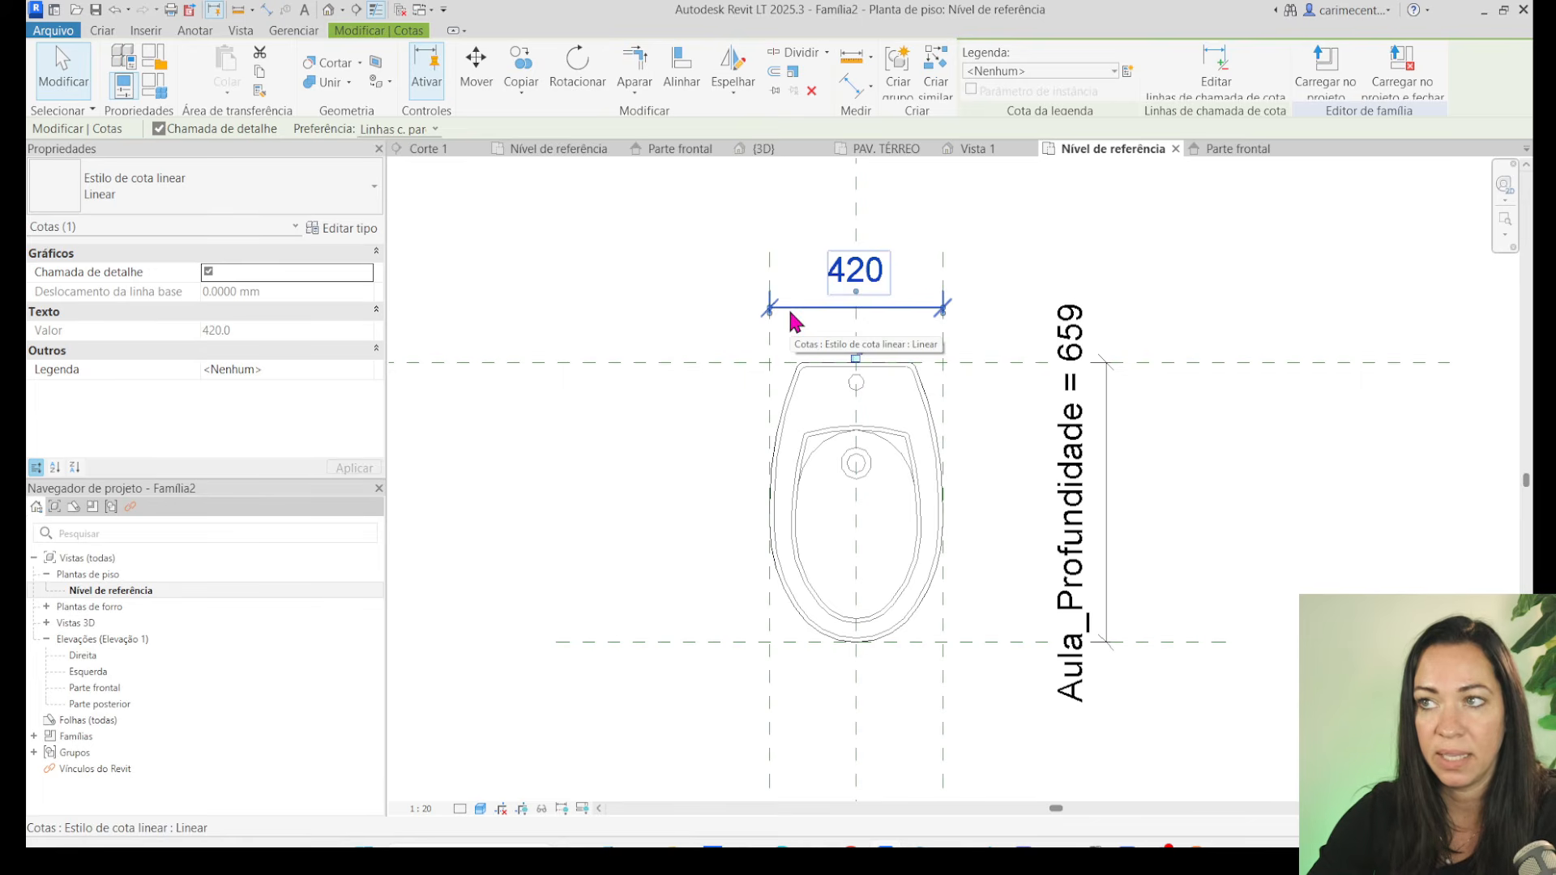
left_click(1127, 71)
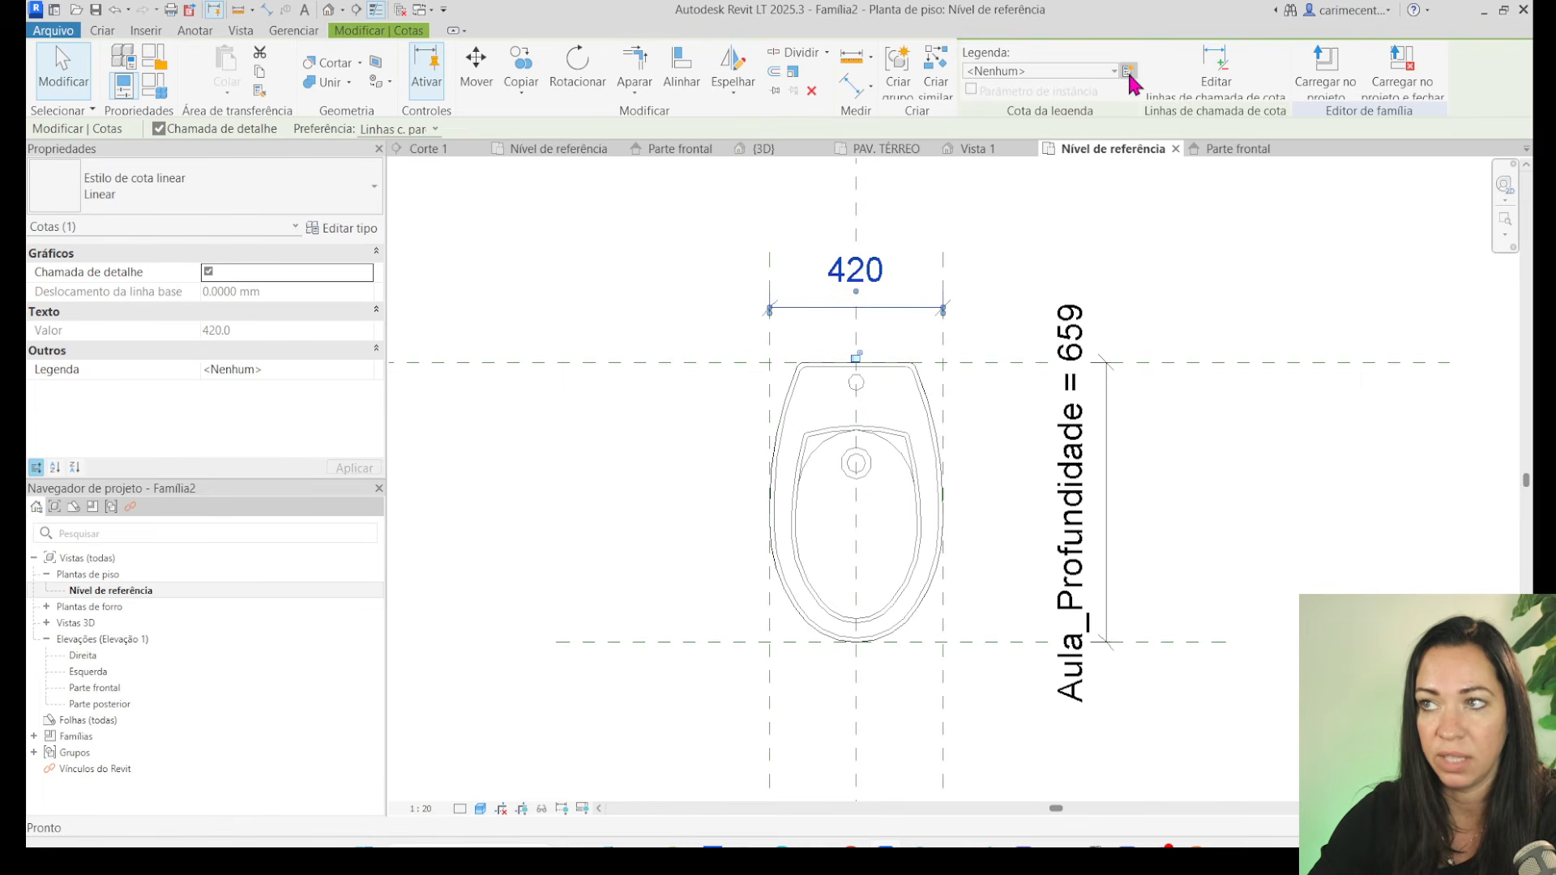
left_click(586, 333)
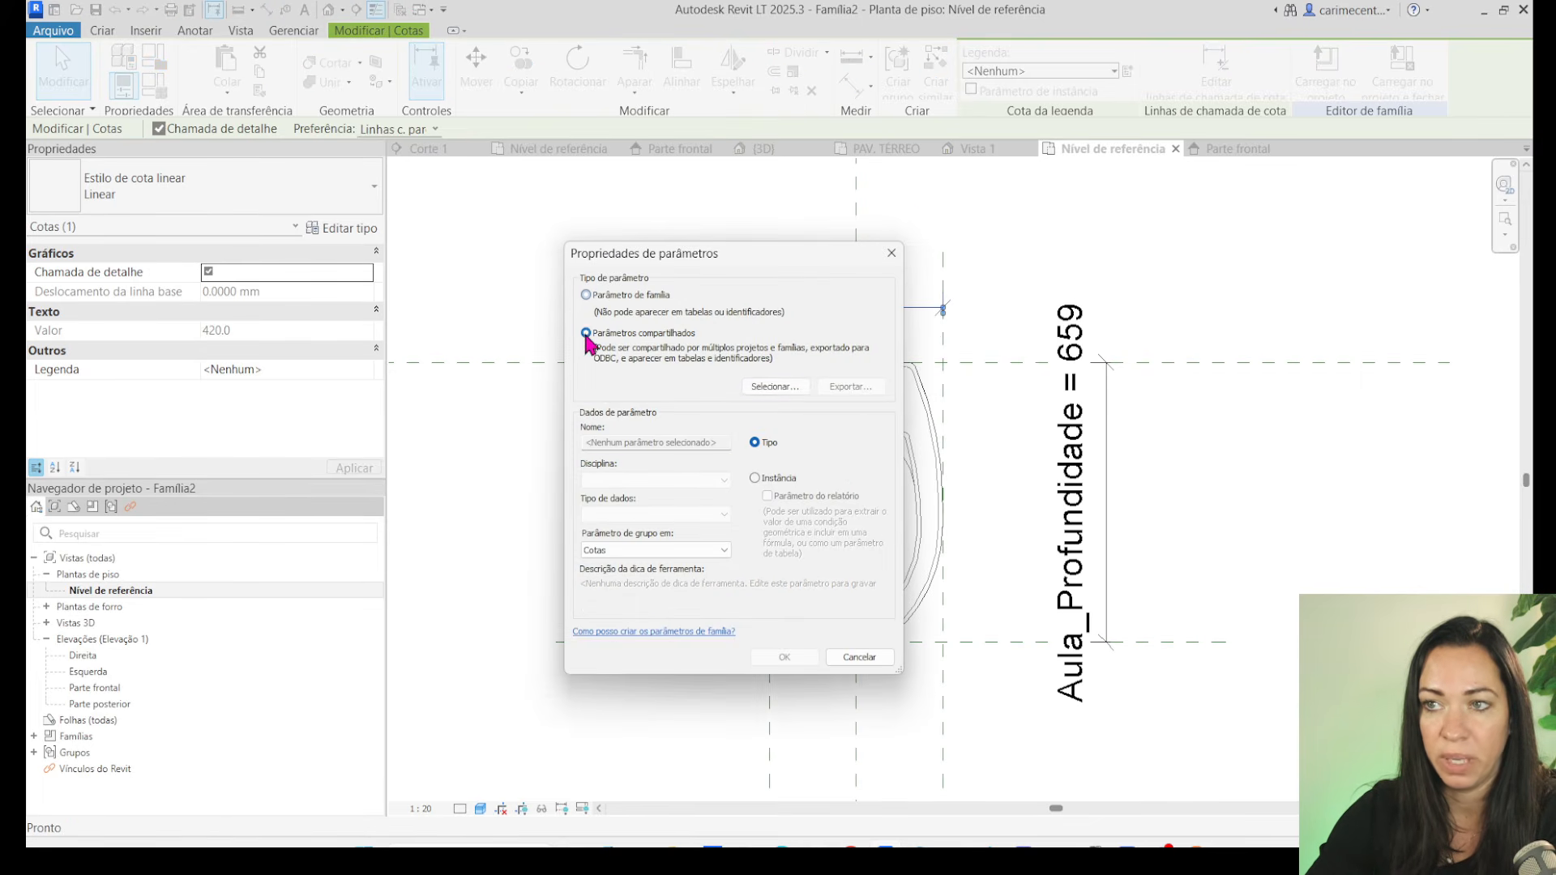
left_click(779, 387)
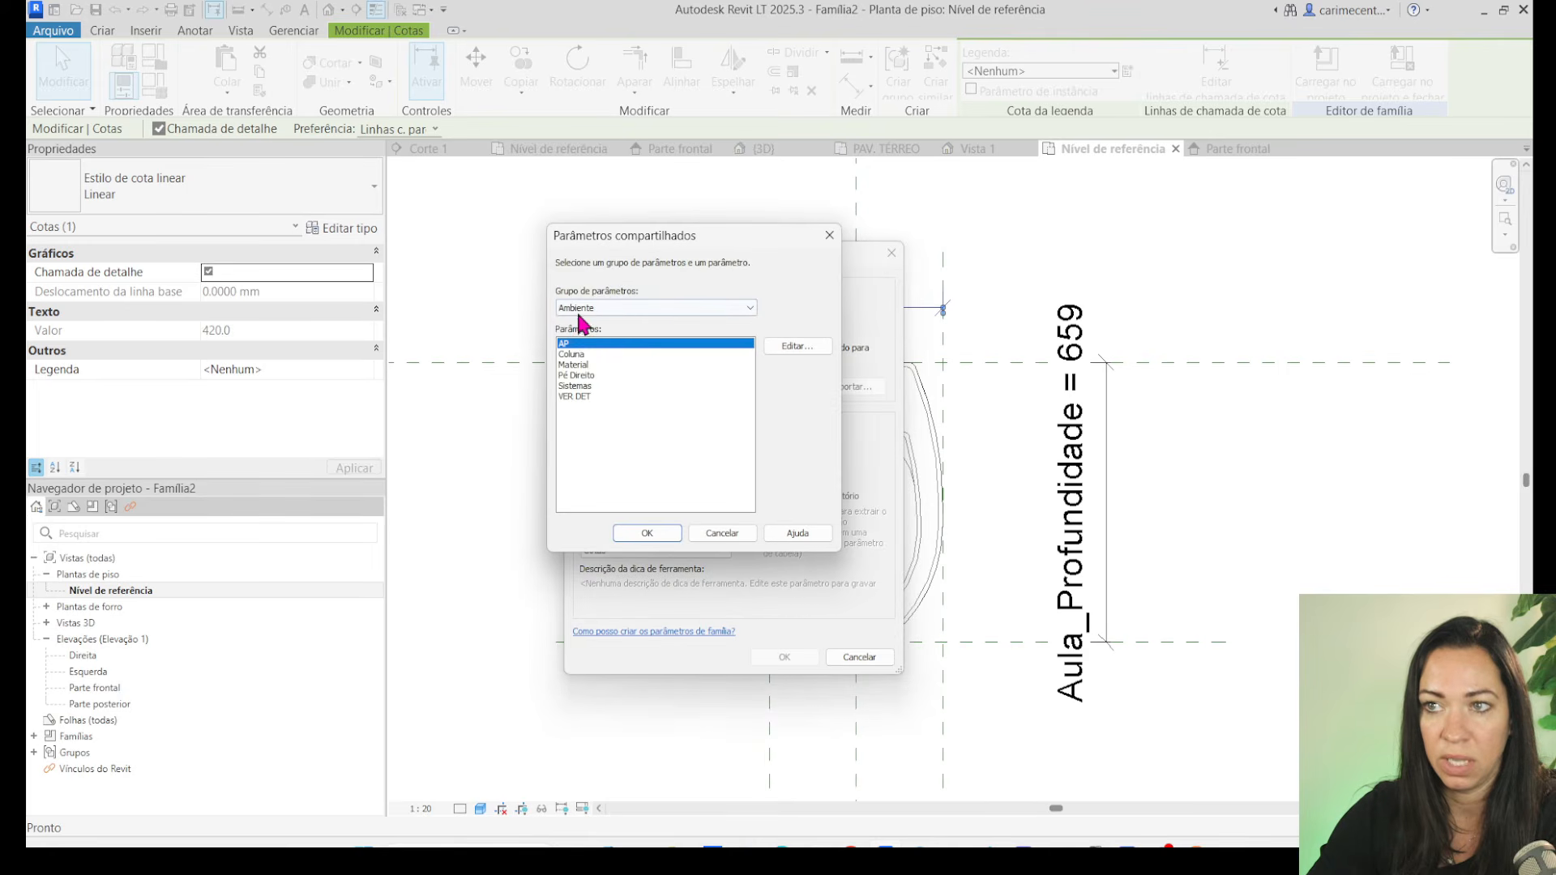
left_click(579, 312)
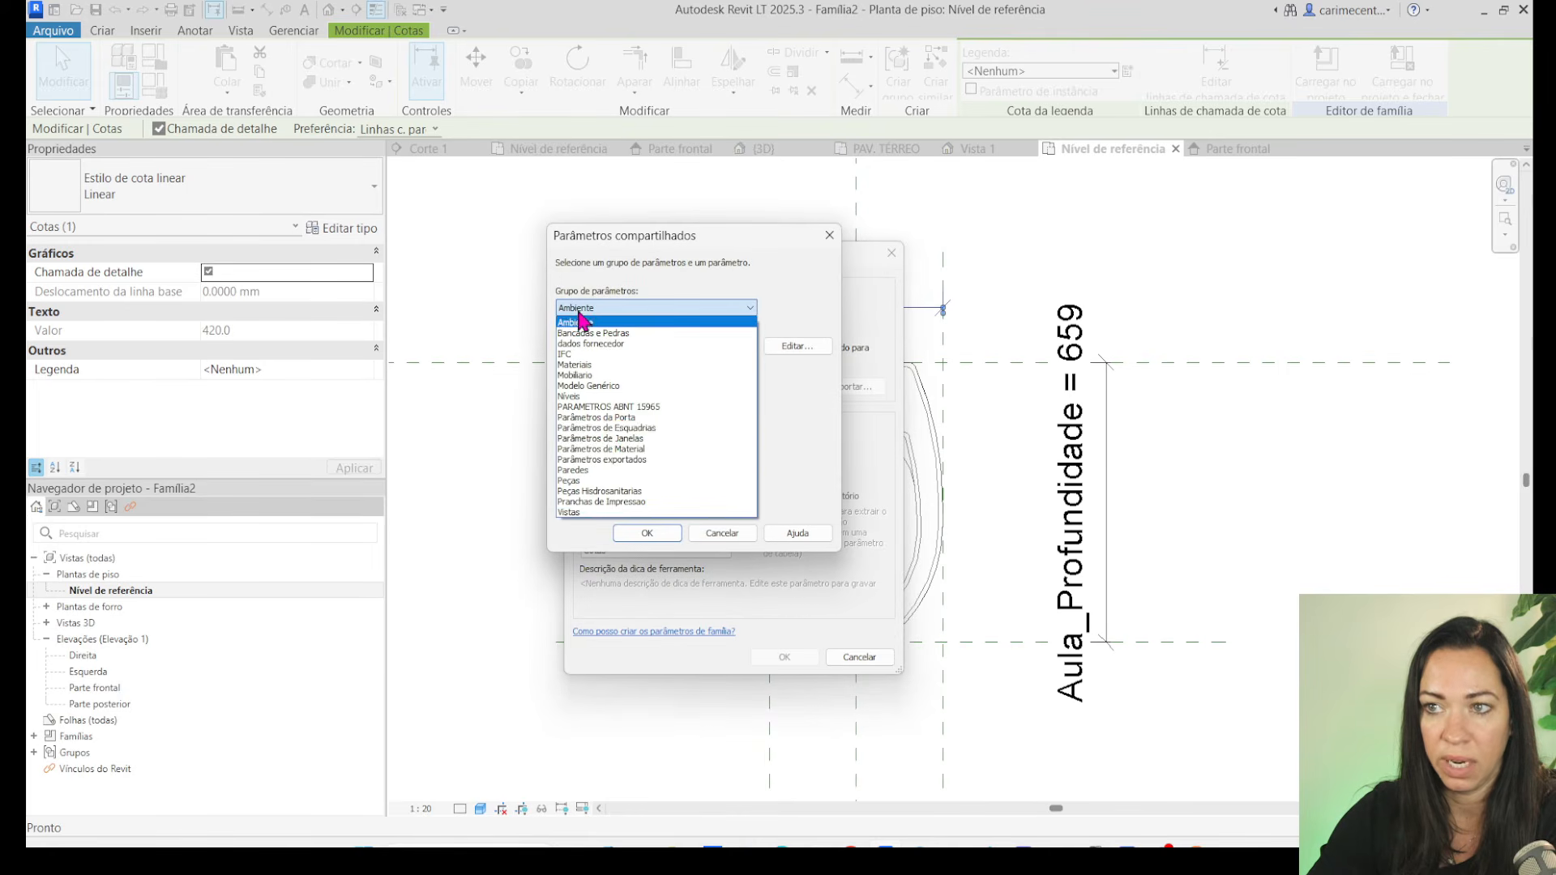
left_click(601, 491)
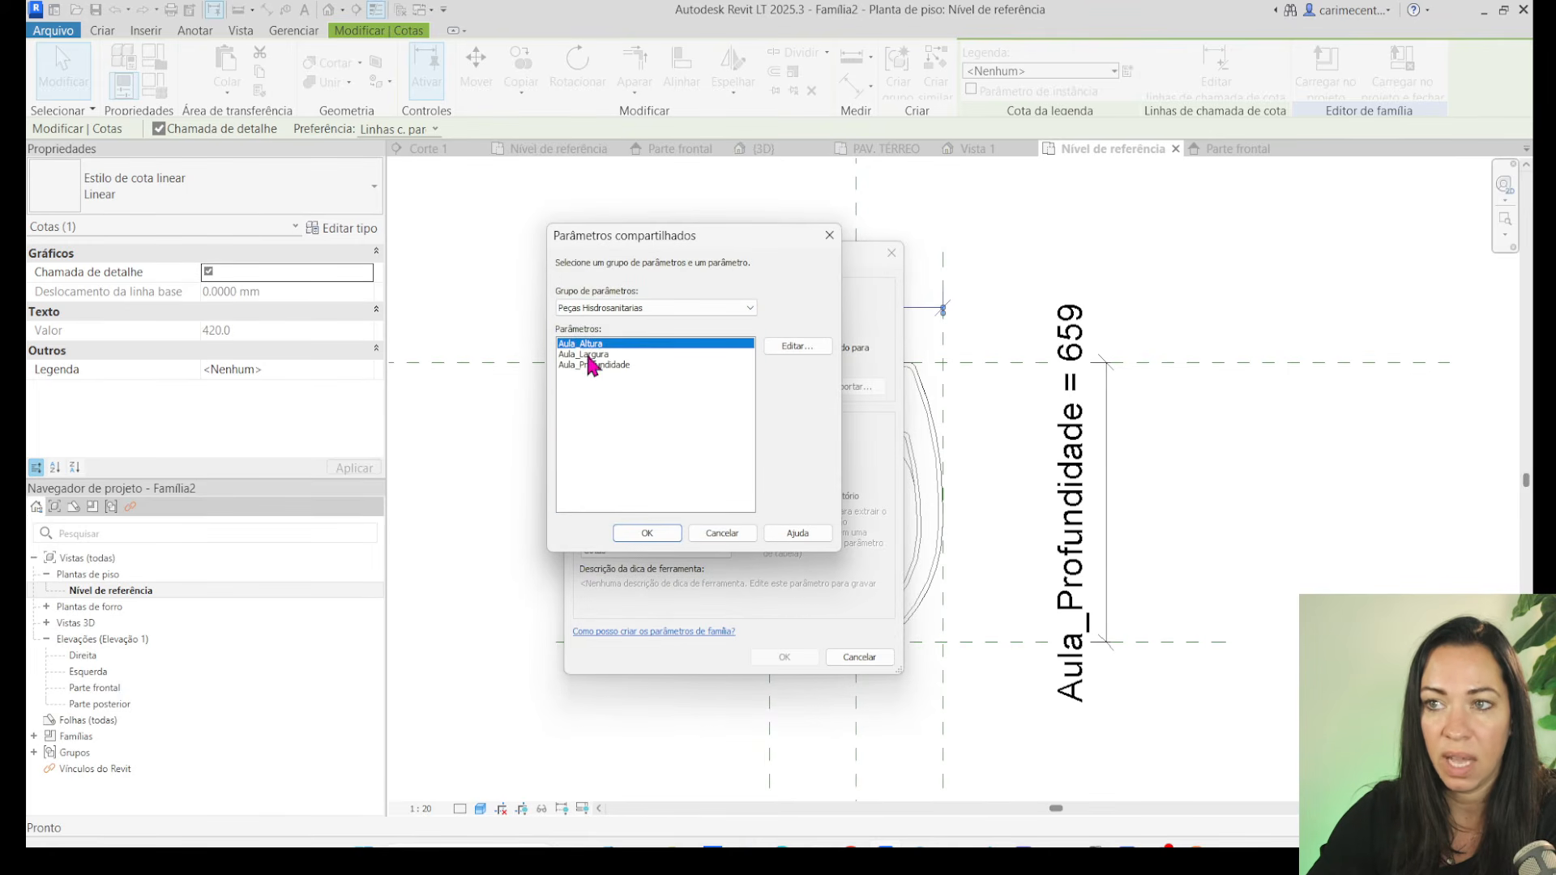
left_click(589, 355)
left_click(640, 532)
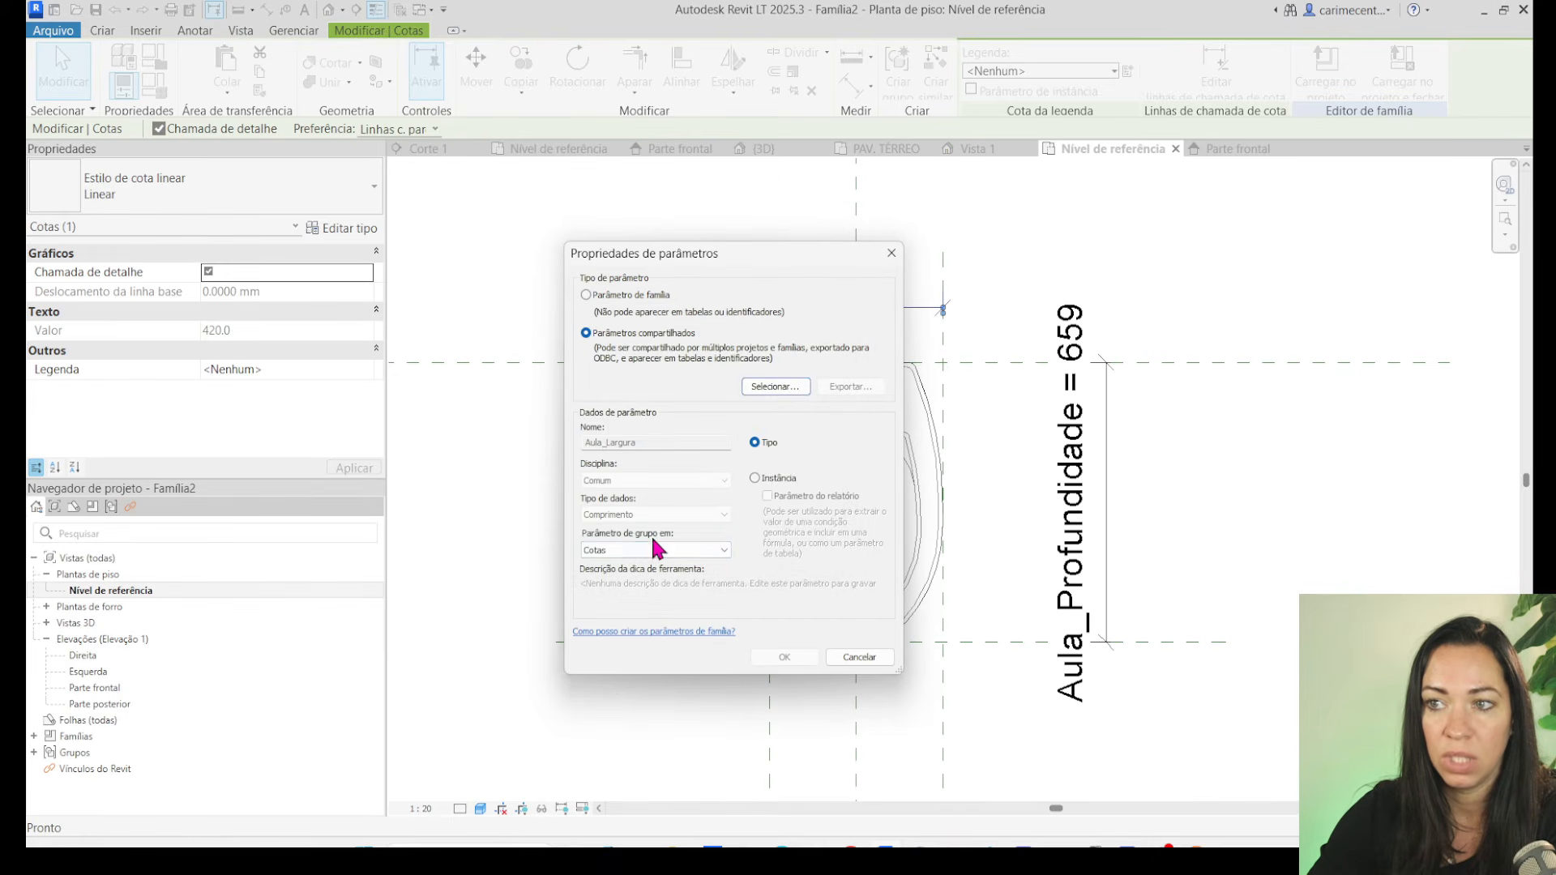
left_click(786, 655)
left_click(590, 552)
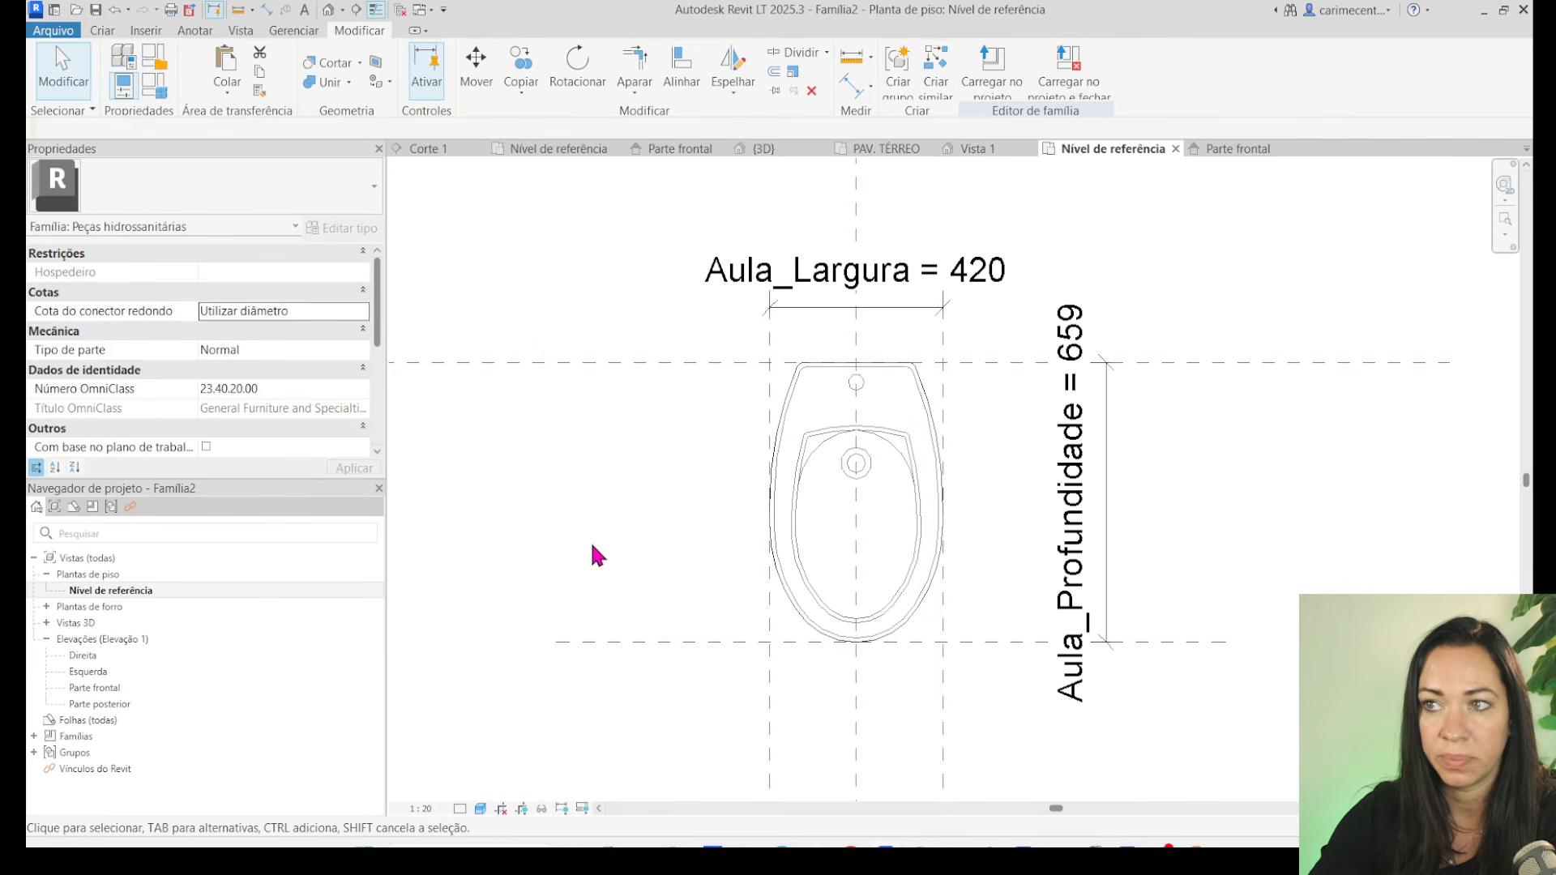
In the Parte frontal elevation, draw a horizontal reference plane along the toilet's top edge, extending past its right side.
double_click(116, 689)
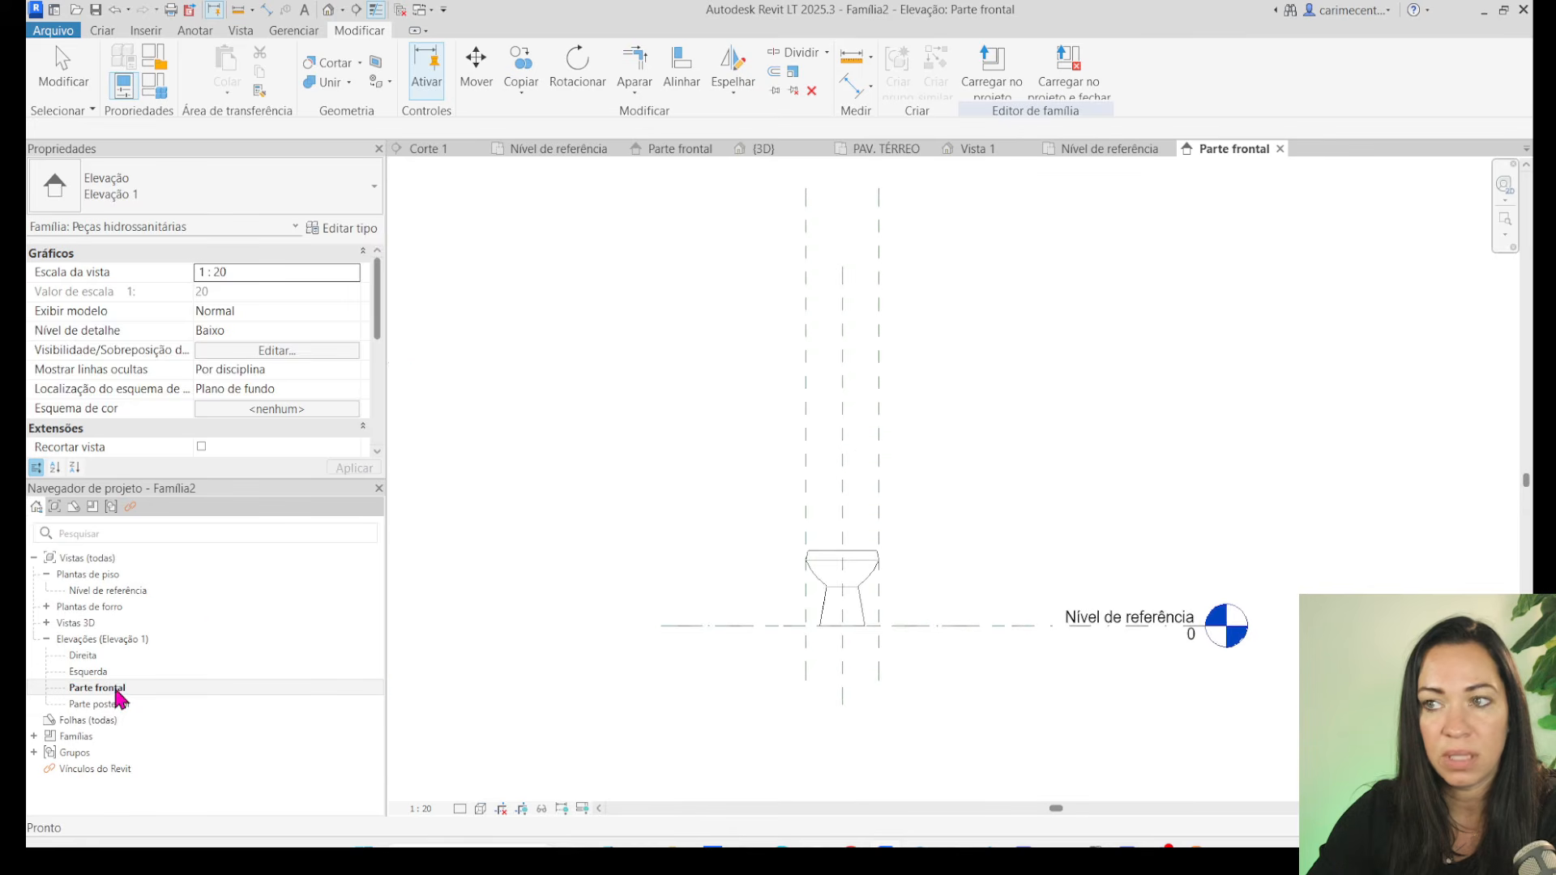
scroll(932, 470, "up", 4)
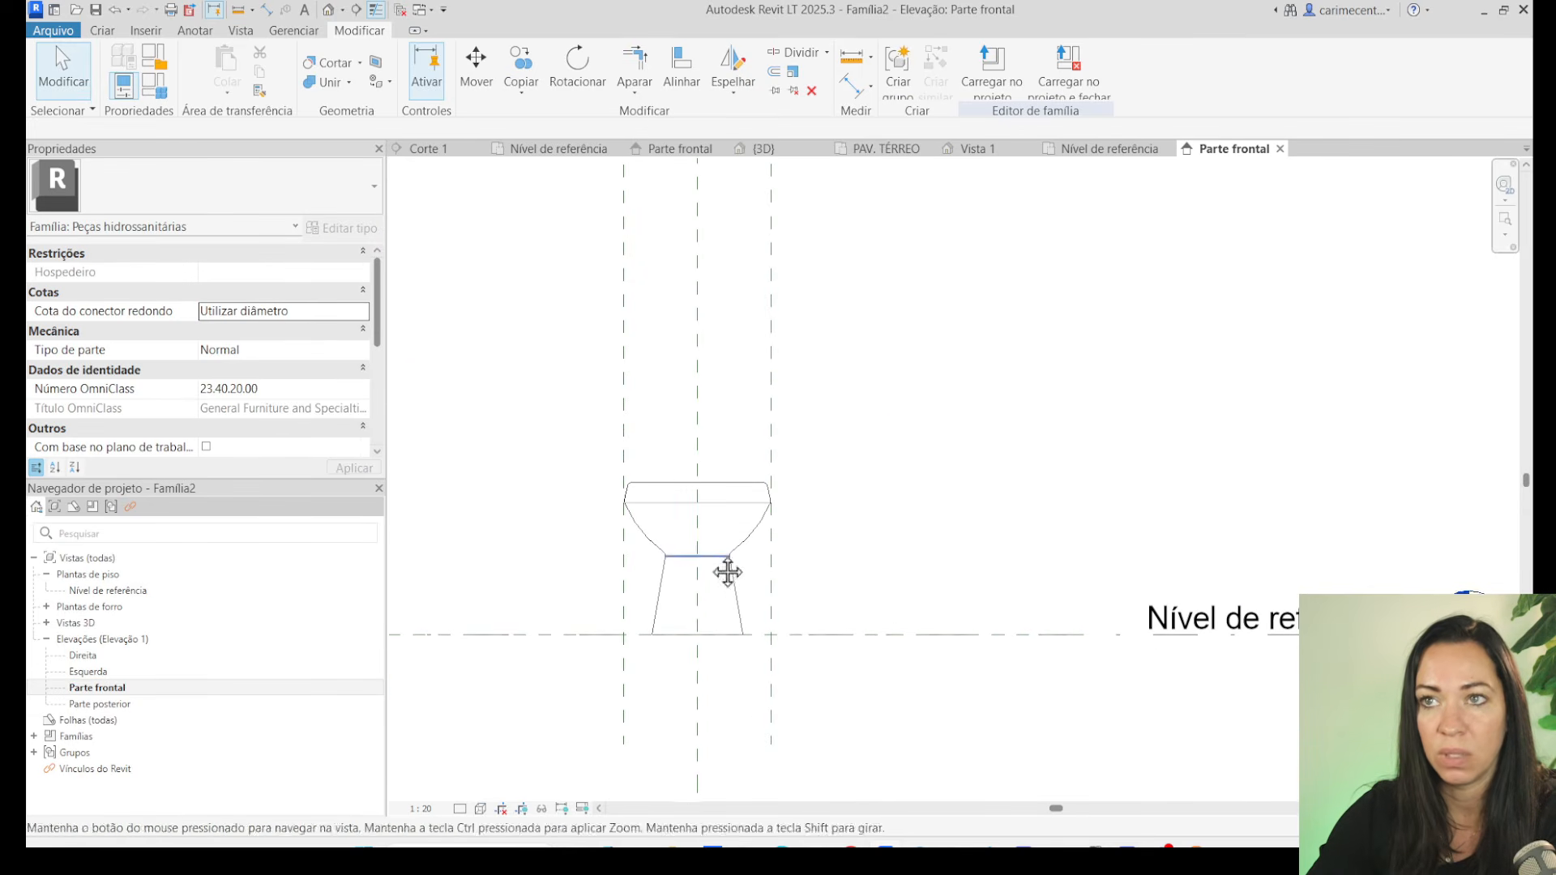
left_click(98, 32)
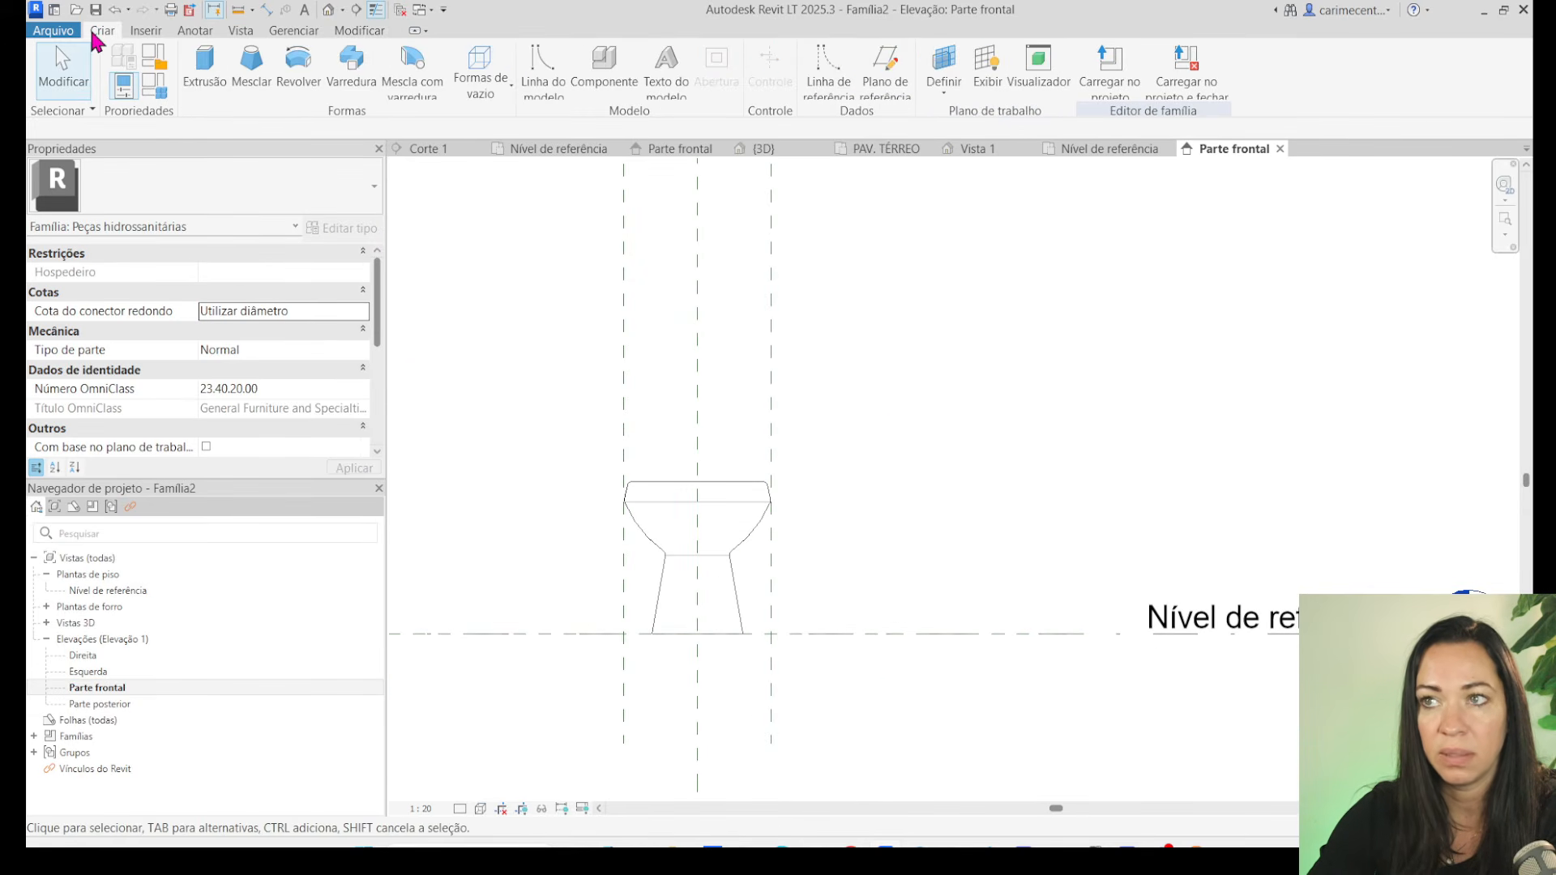
left_click(887, 65)
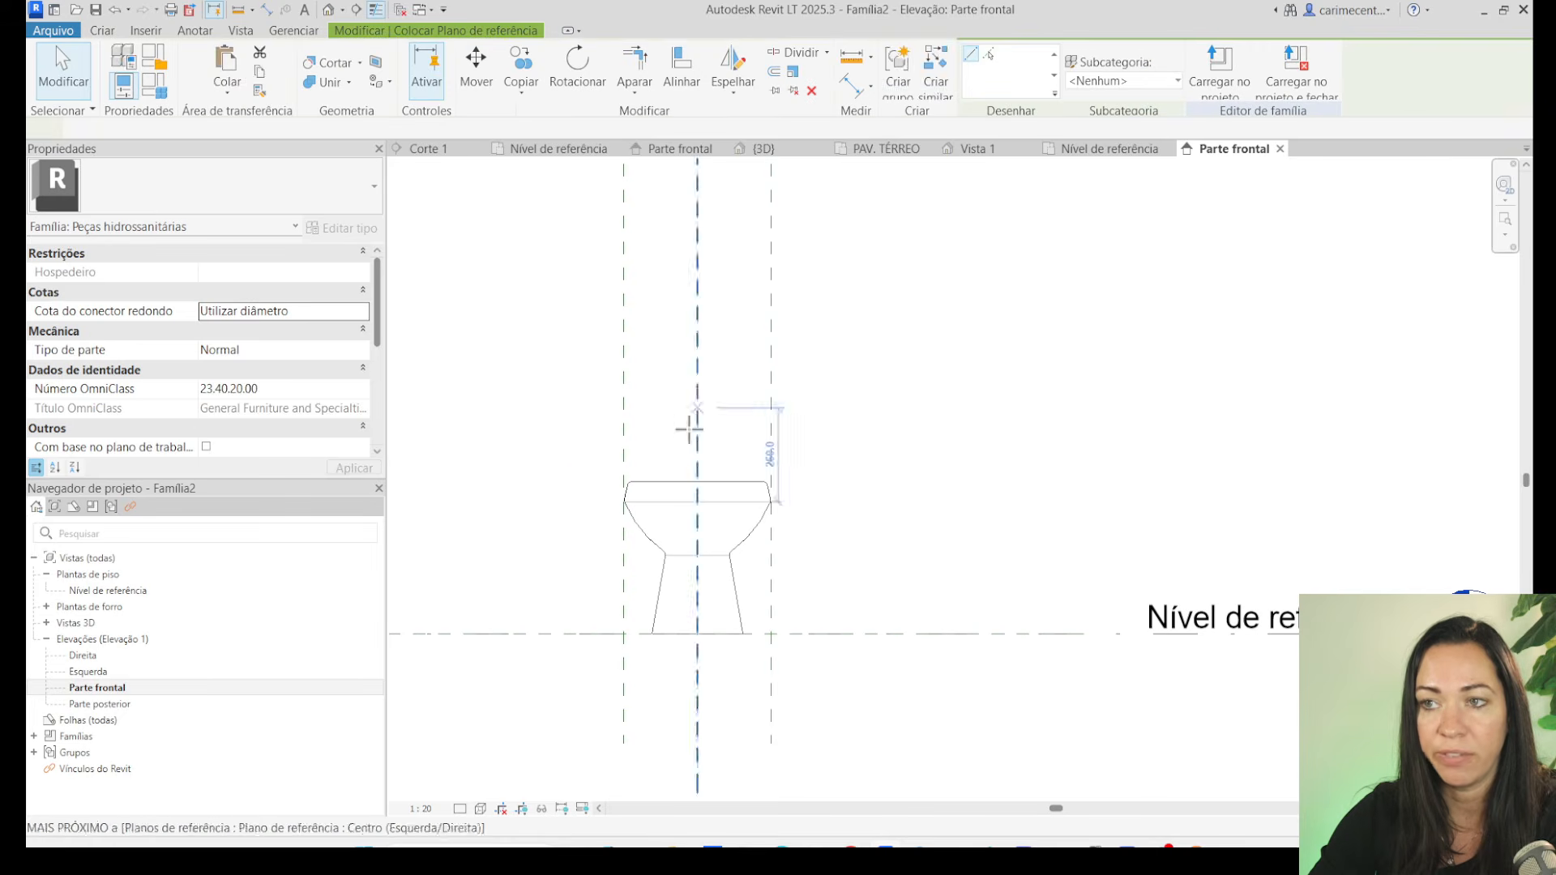
left_click(632, 479)
left_click(914, 482)
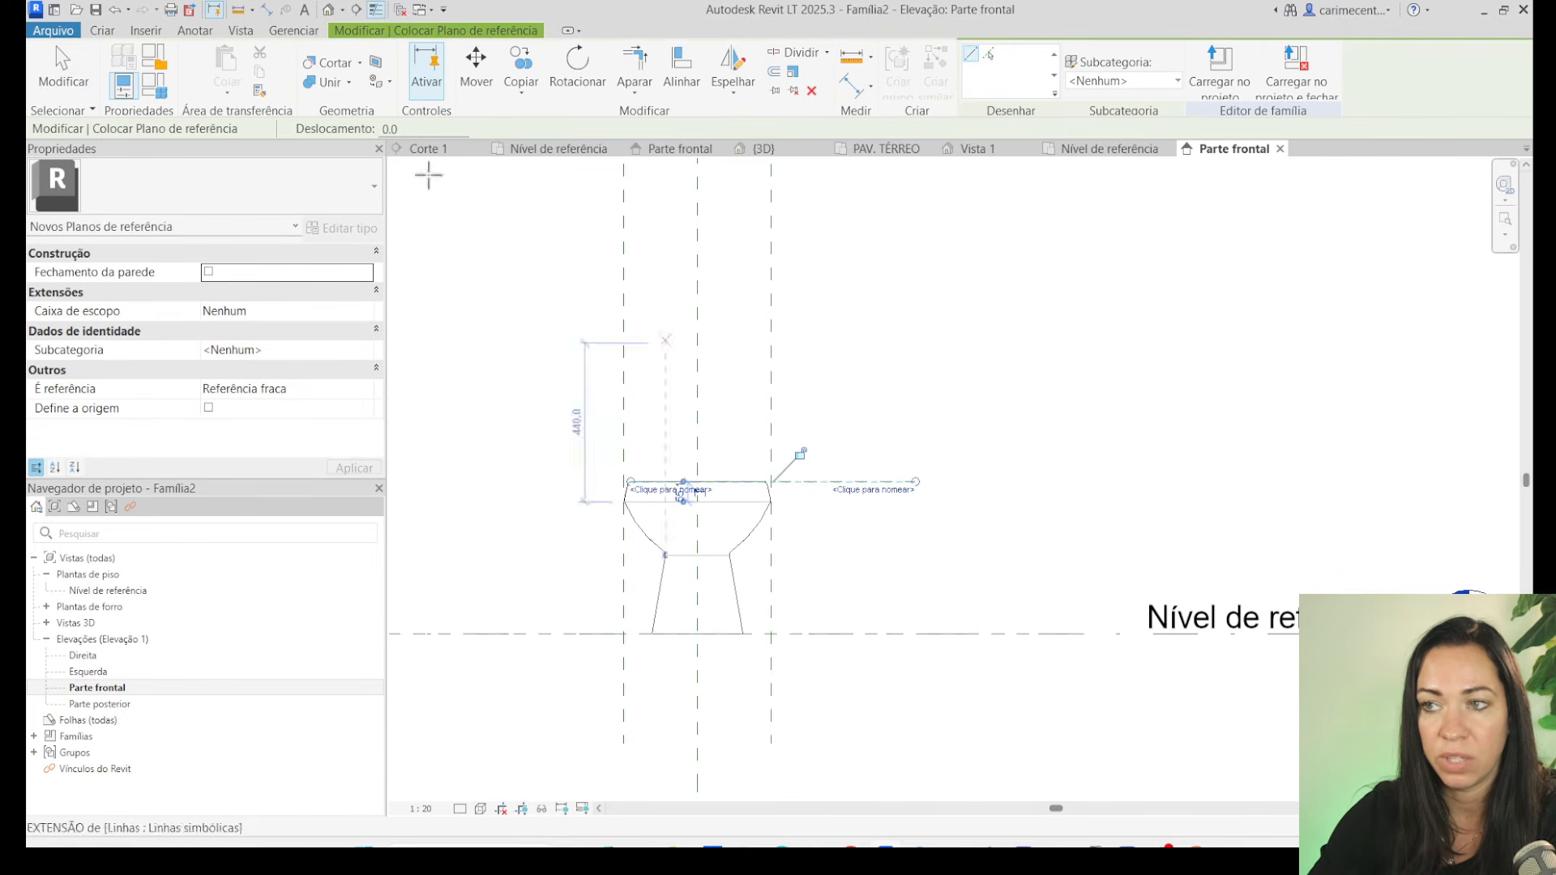
left_click(81, 74)
scroll(840, 534, "up", 2)
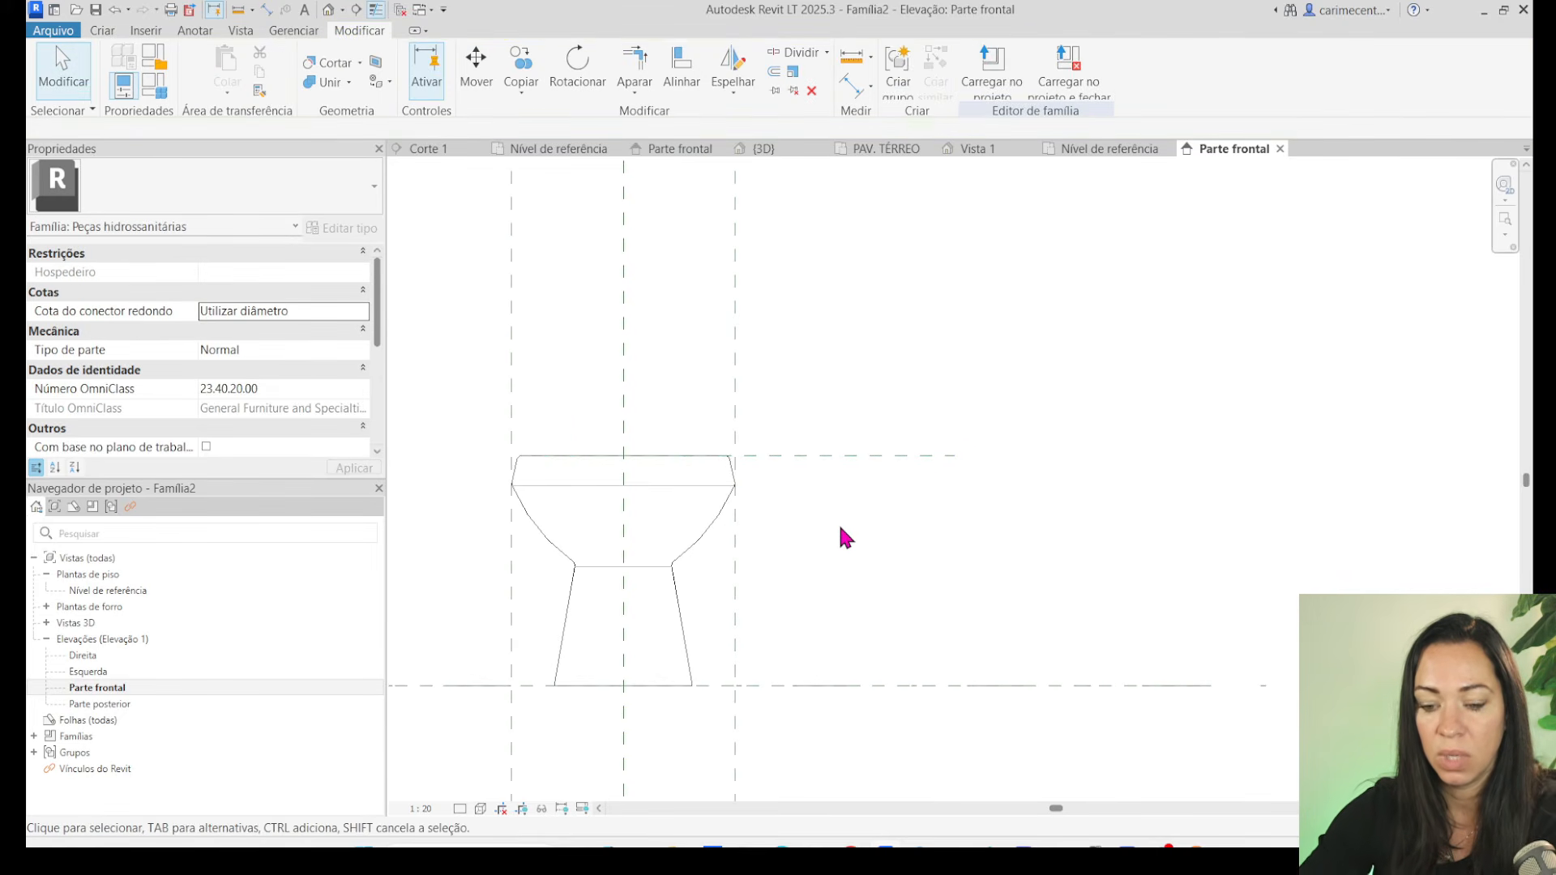
Add an aligned dimension between the reference level and the horizontal plane at the toilet's top, placed beside the fixture.
left_click(850, 87)
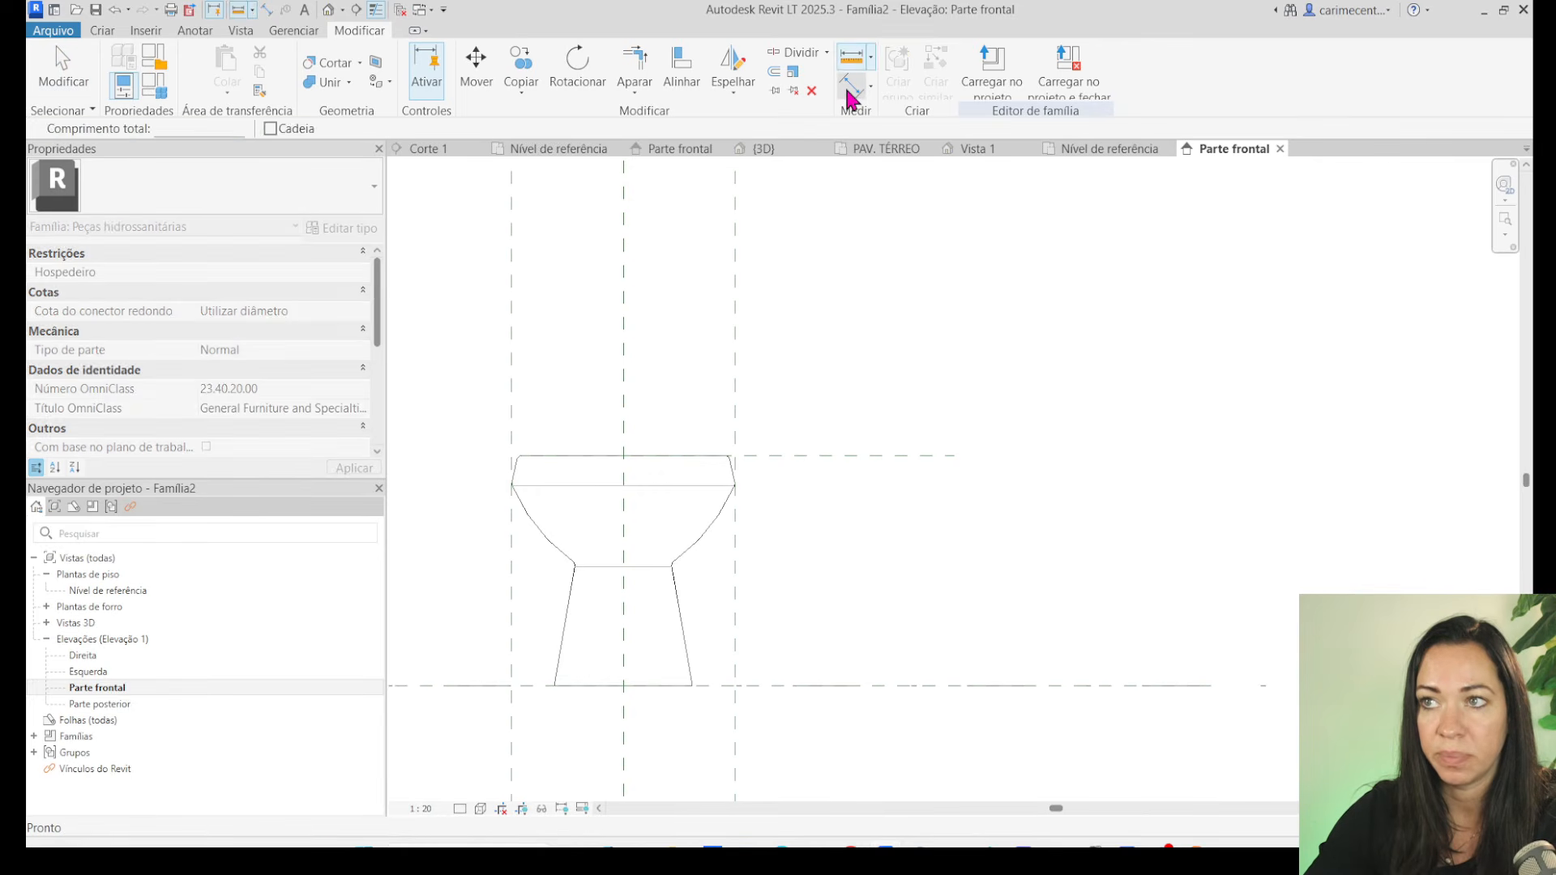
left_click(864, 687)
left_click(864, 457)
left_click(862, 478)
left_click(63, 75)
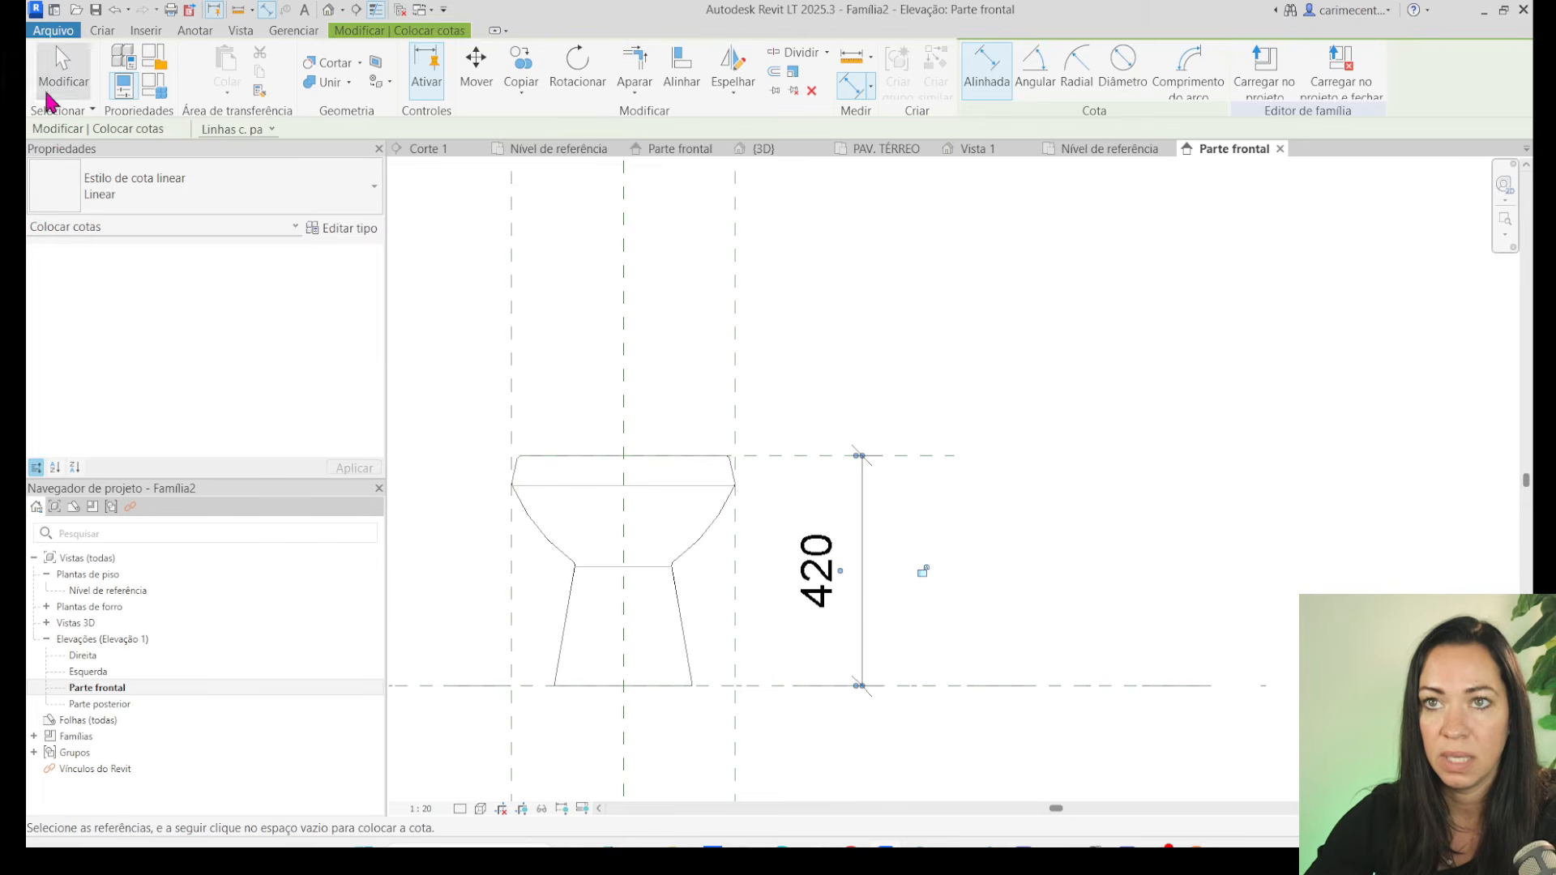
Label the toilet's height dimension with the shared type parameter Aula_Altura from the Peças Hisdrosanitarias group.
left_click(861, 496)
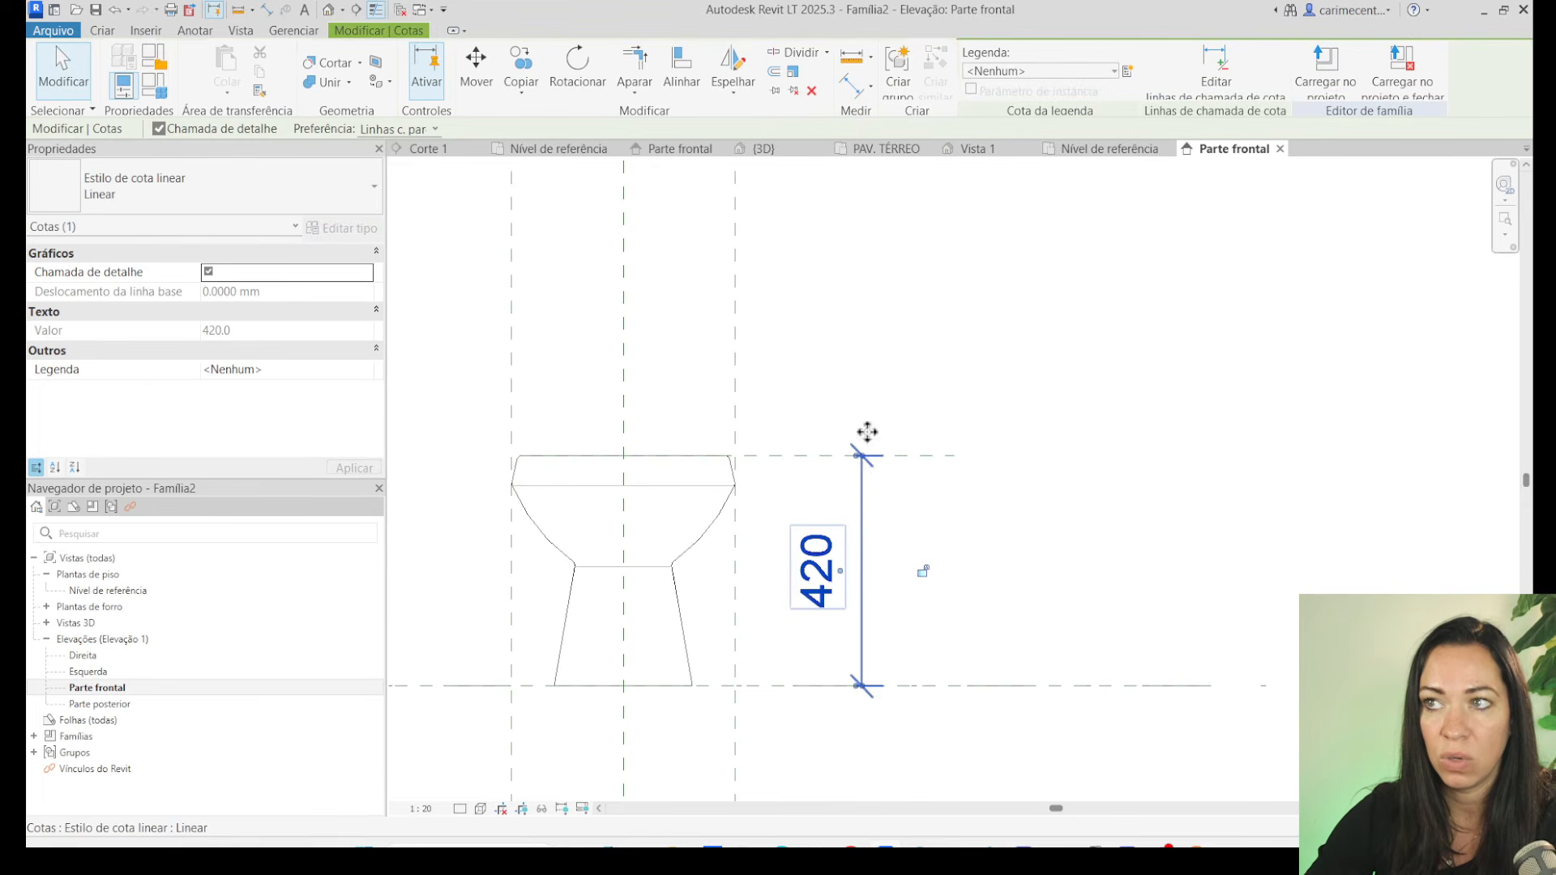
left_click(1128, 70)
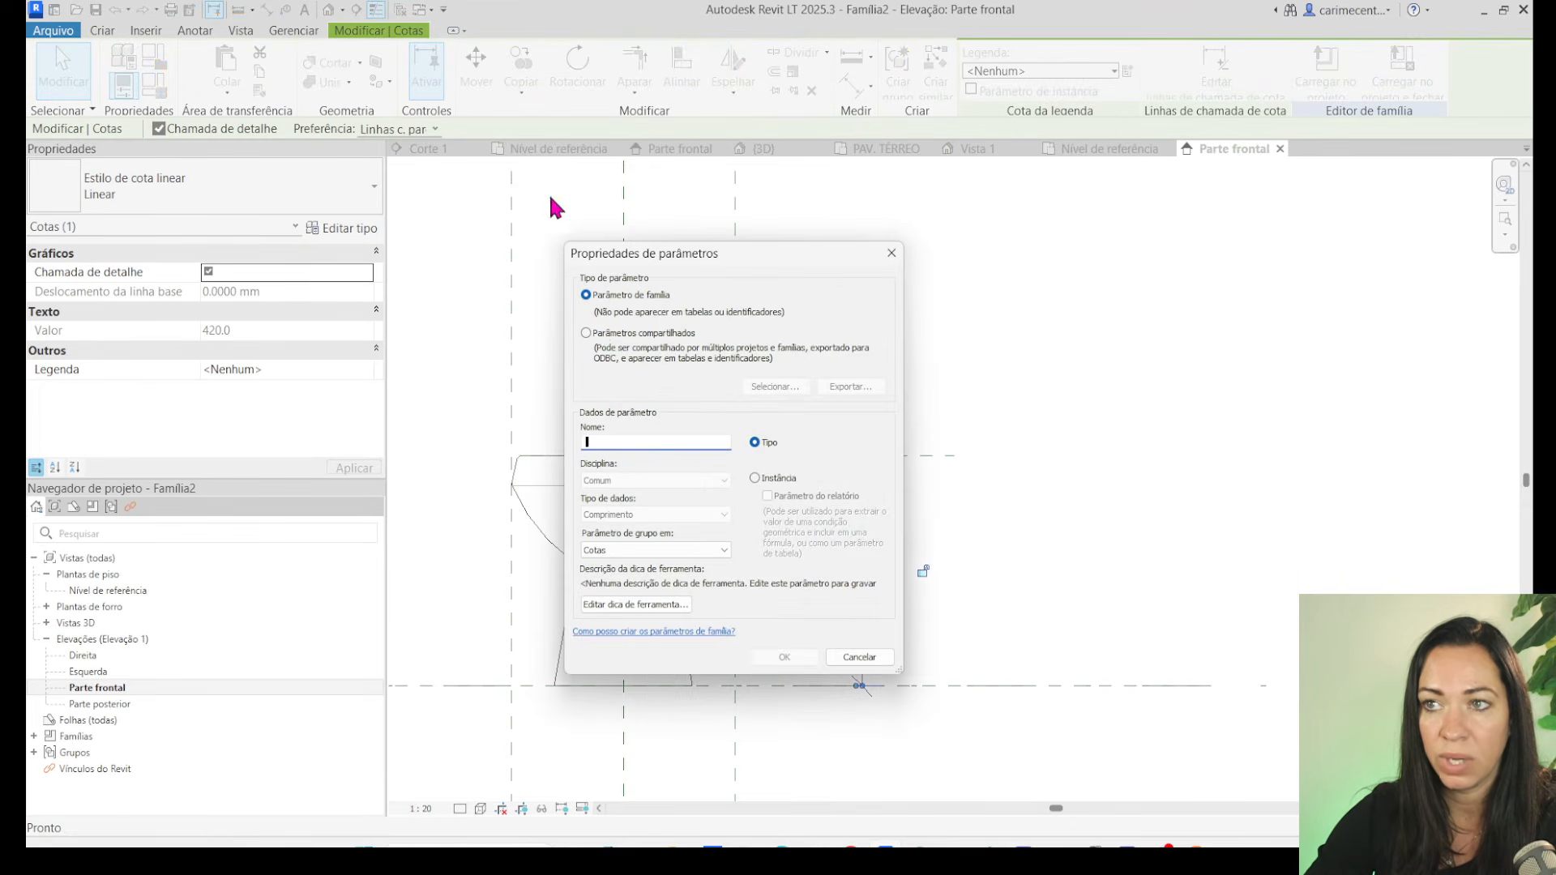
left_click(600, 341)
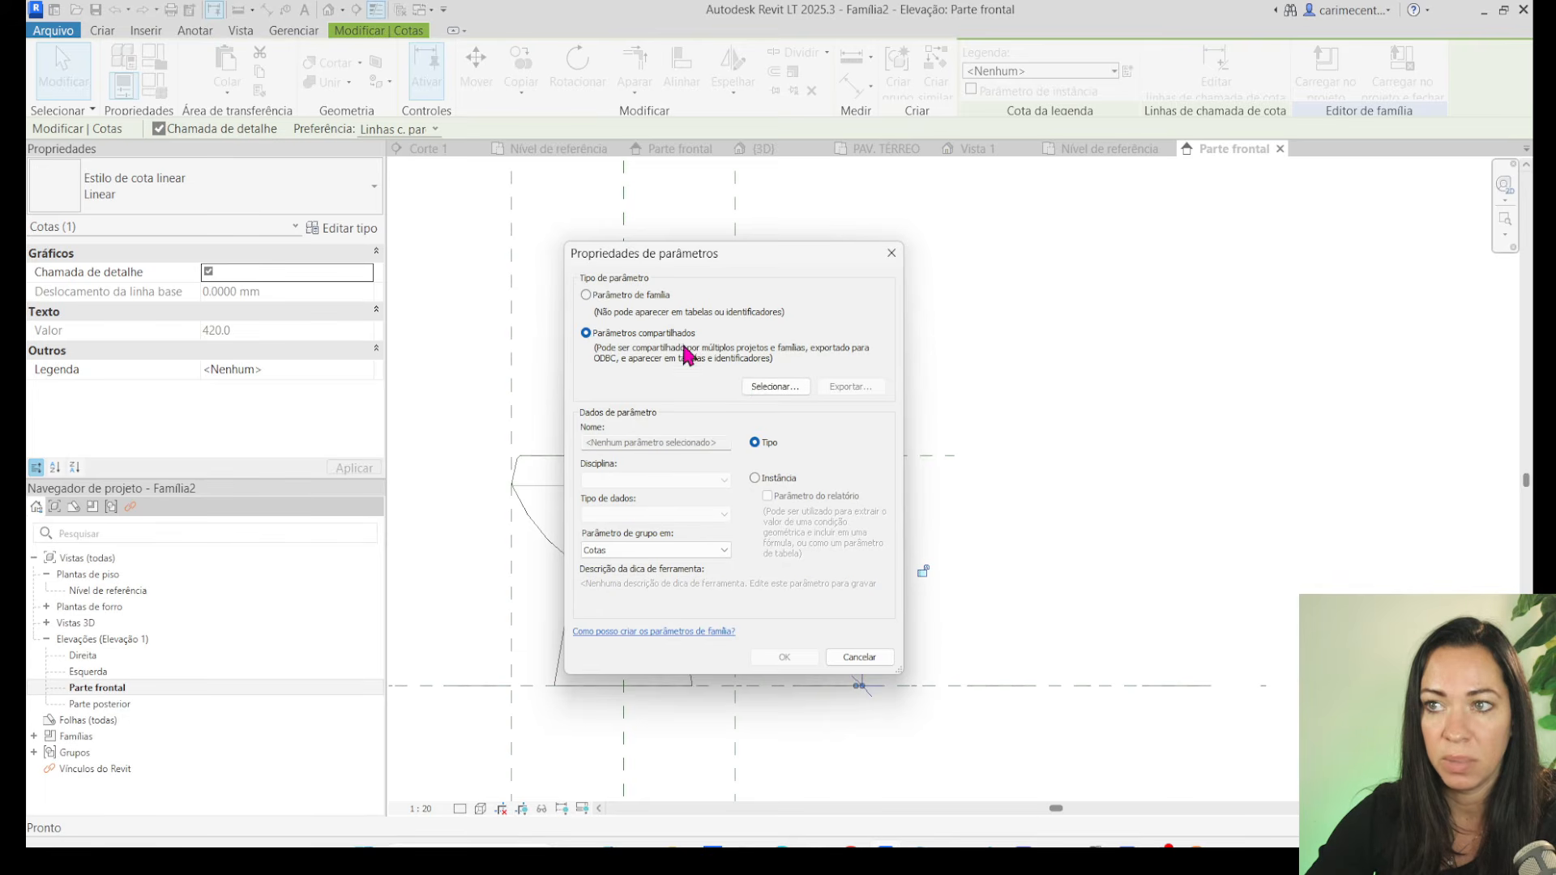
left_click(771, 386)
left_click(602, 308)
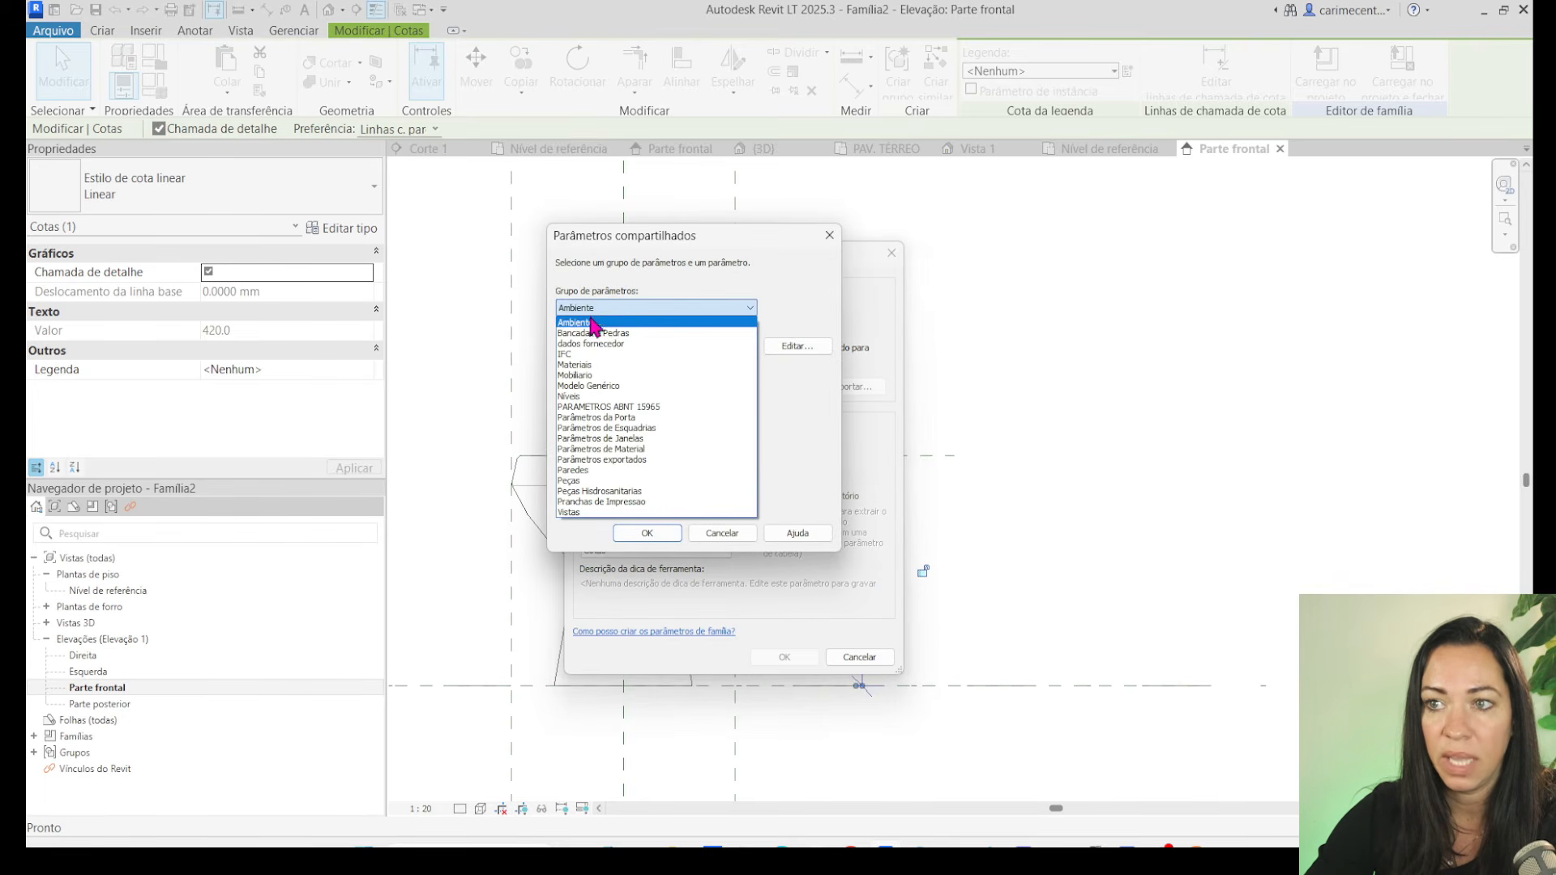
left_click(612, 491)
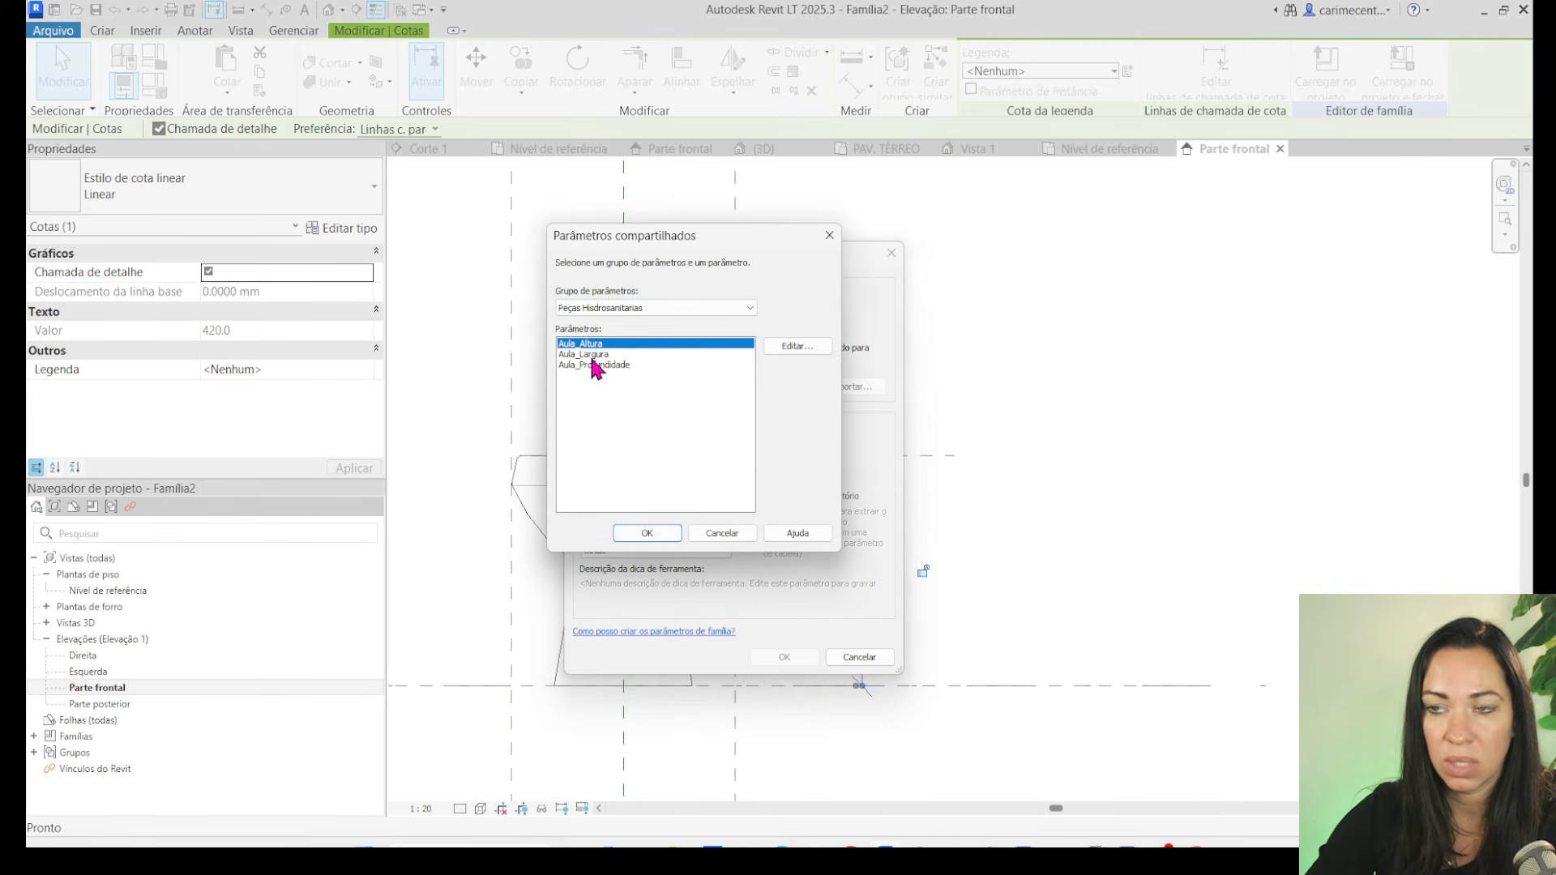
left_click(647, 533)
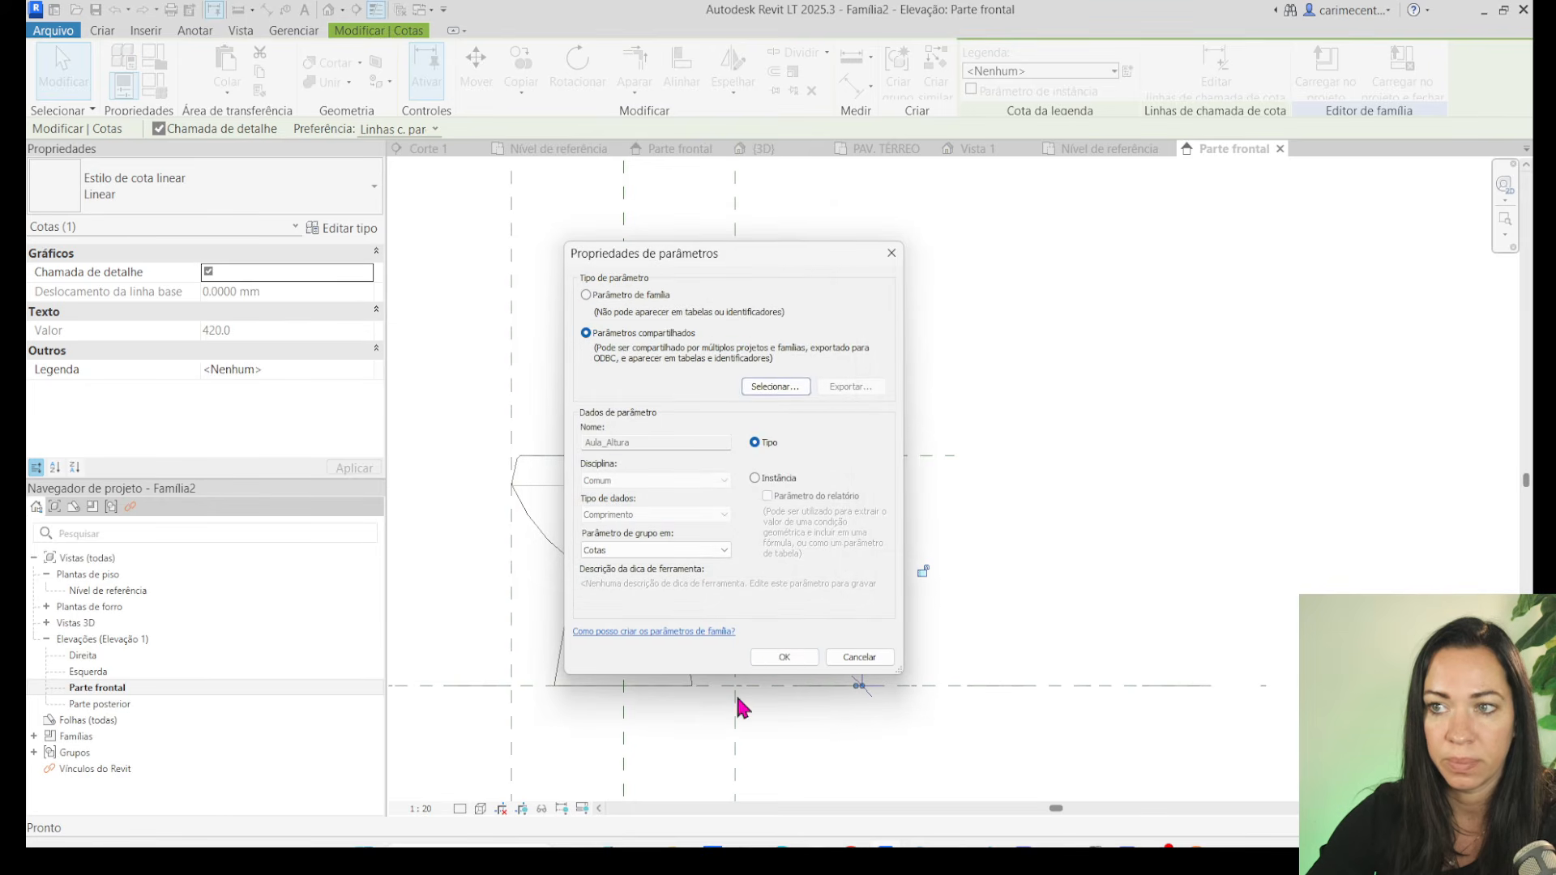
left_click(784, 656)
left_click(1029, 569)
middle_click_drag(1005, 613, 1073, 611)
Close the inactive views and open the family's Nível de referência floor plan.
left_click(400, 10)
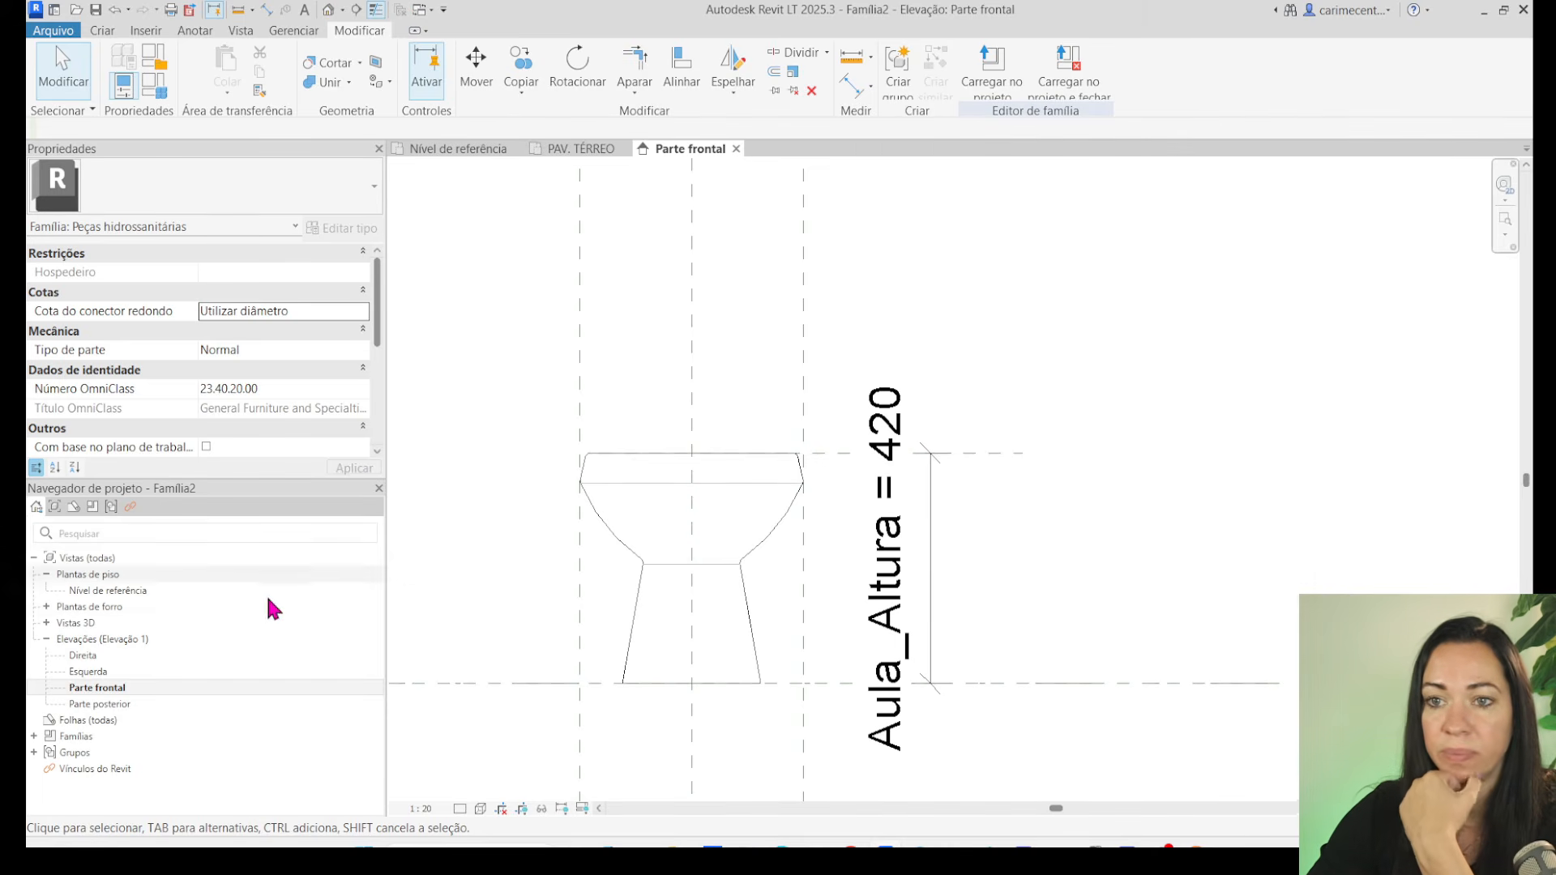
left_click(121, 687)
double_click(112, 592)
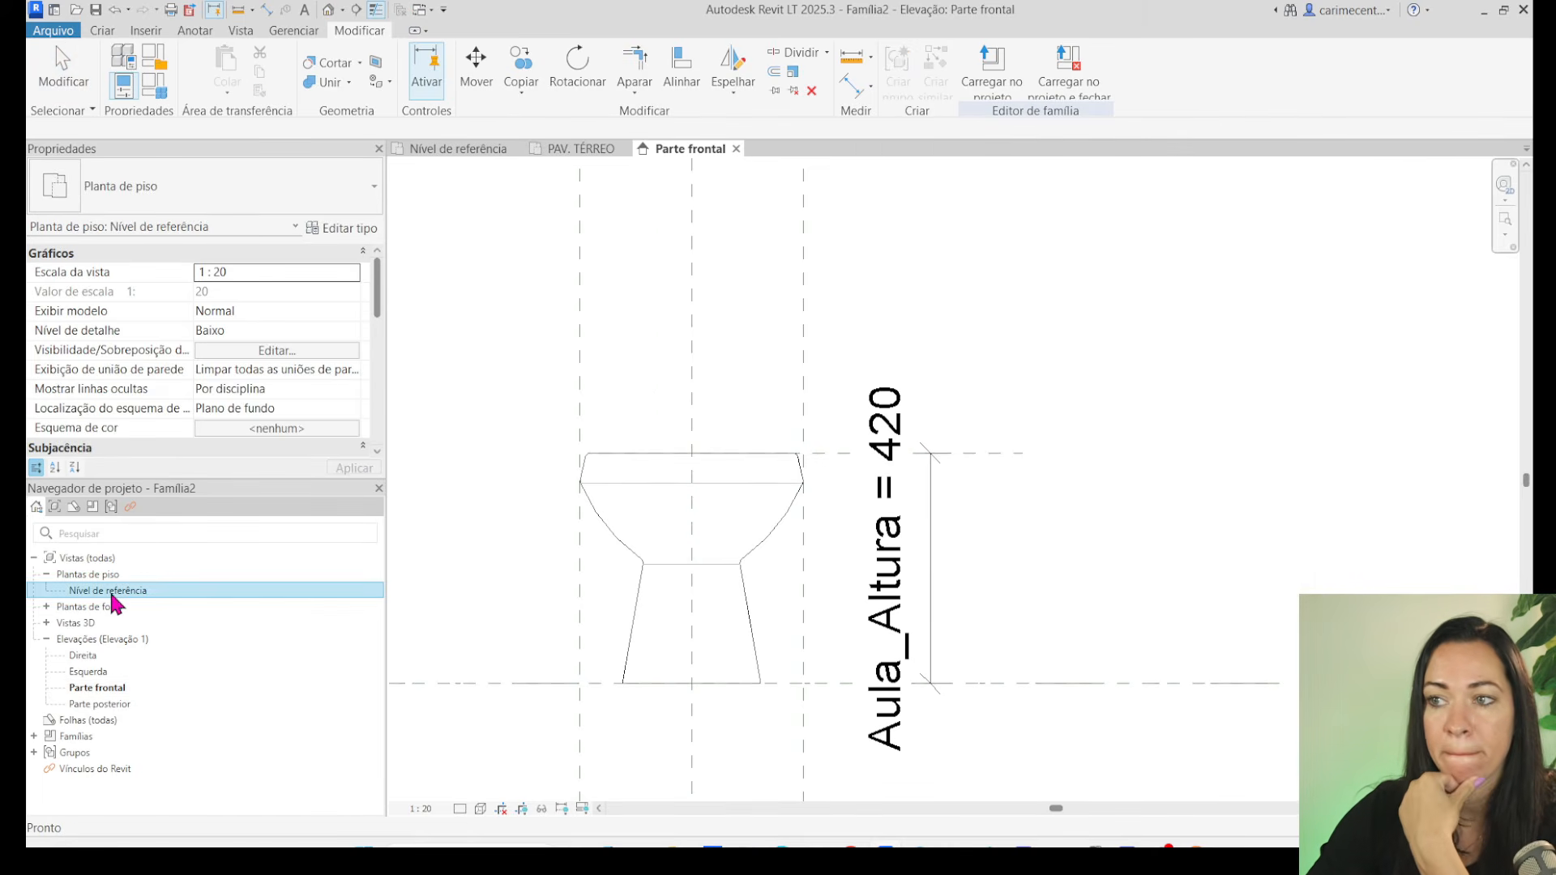
scroll(979, 561, "up", 2)
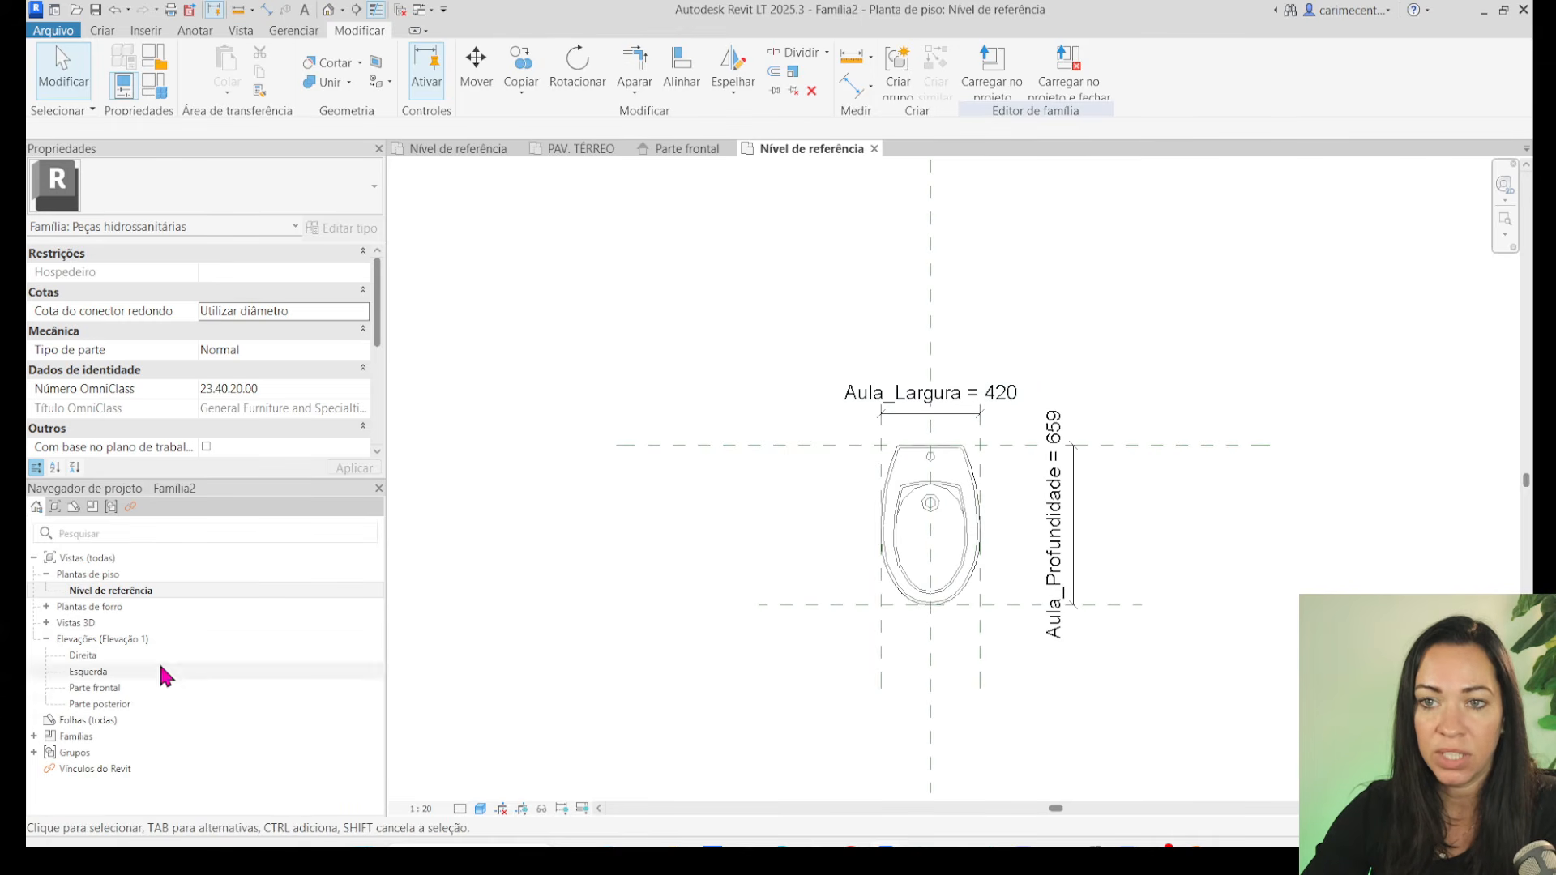
Return to the Parte frontal elevation and load the family into Projeto1.
left_click(103, 690)
double_click(101, 690)
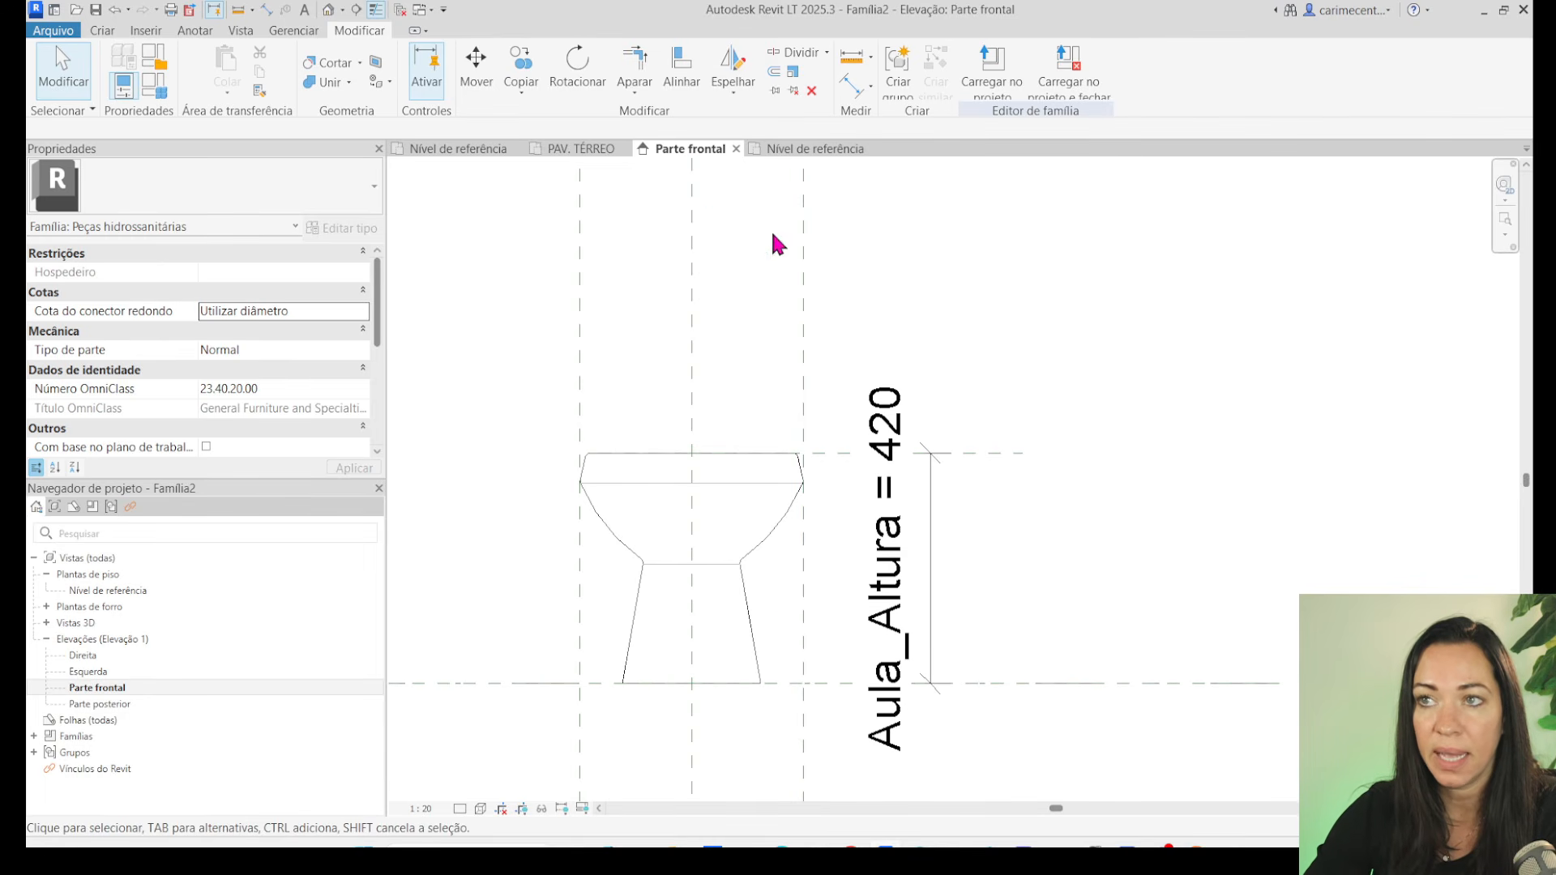
left_click(993, 77)
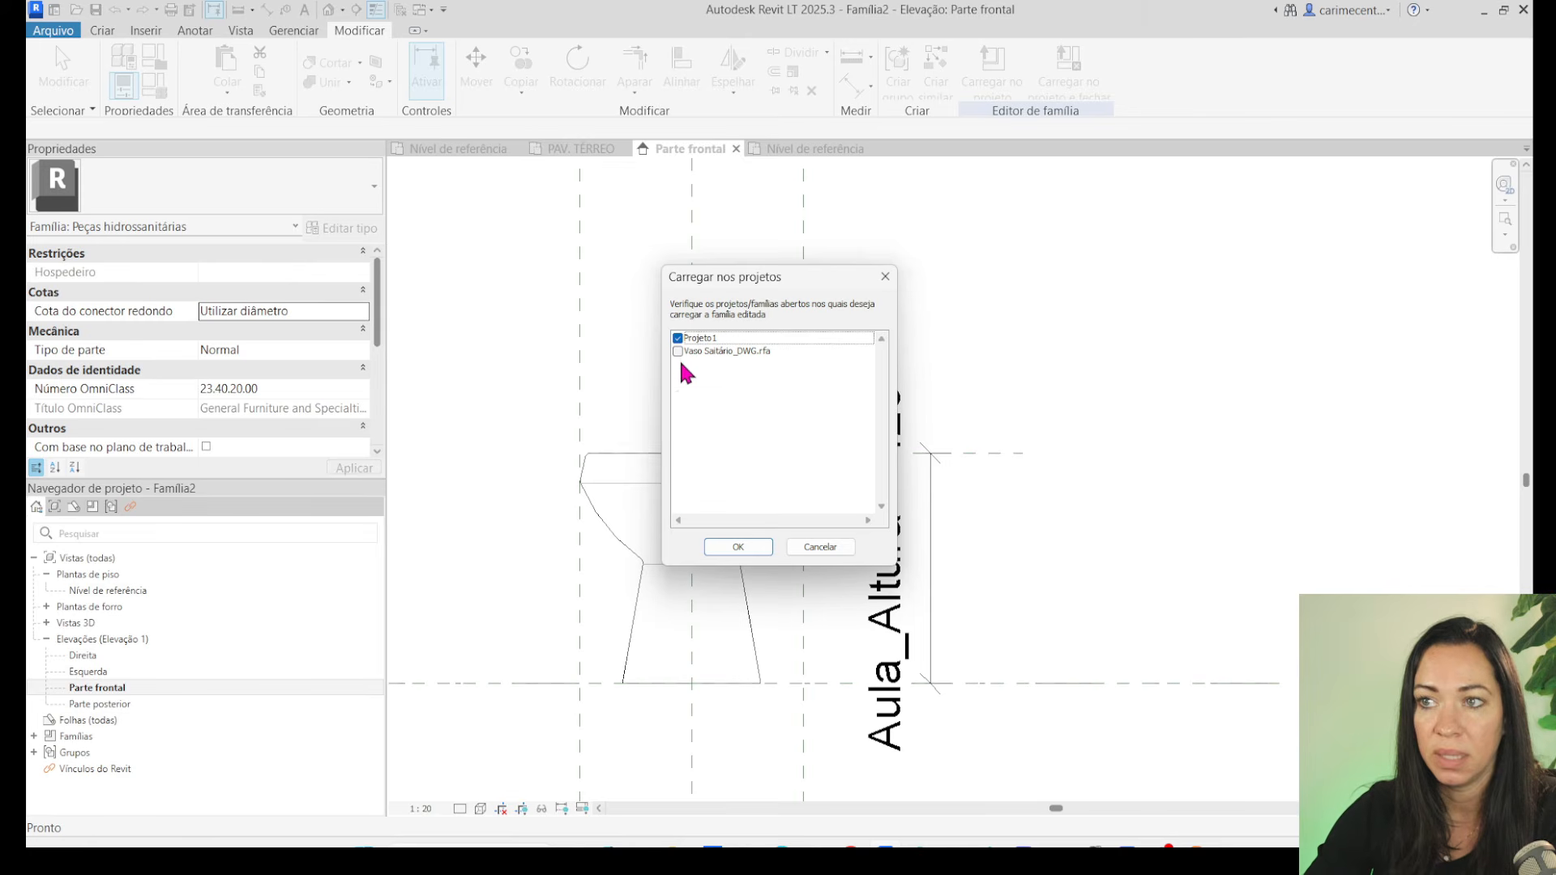
left_click(738, 547)
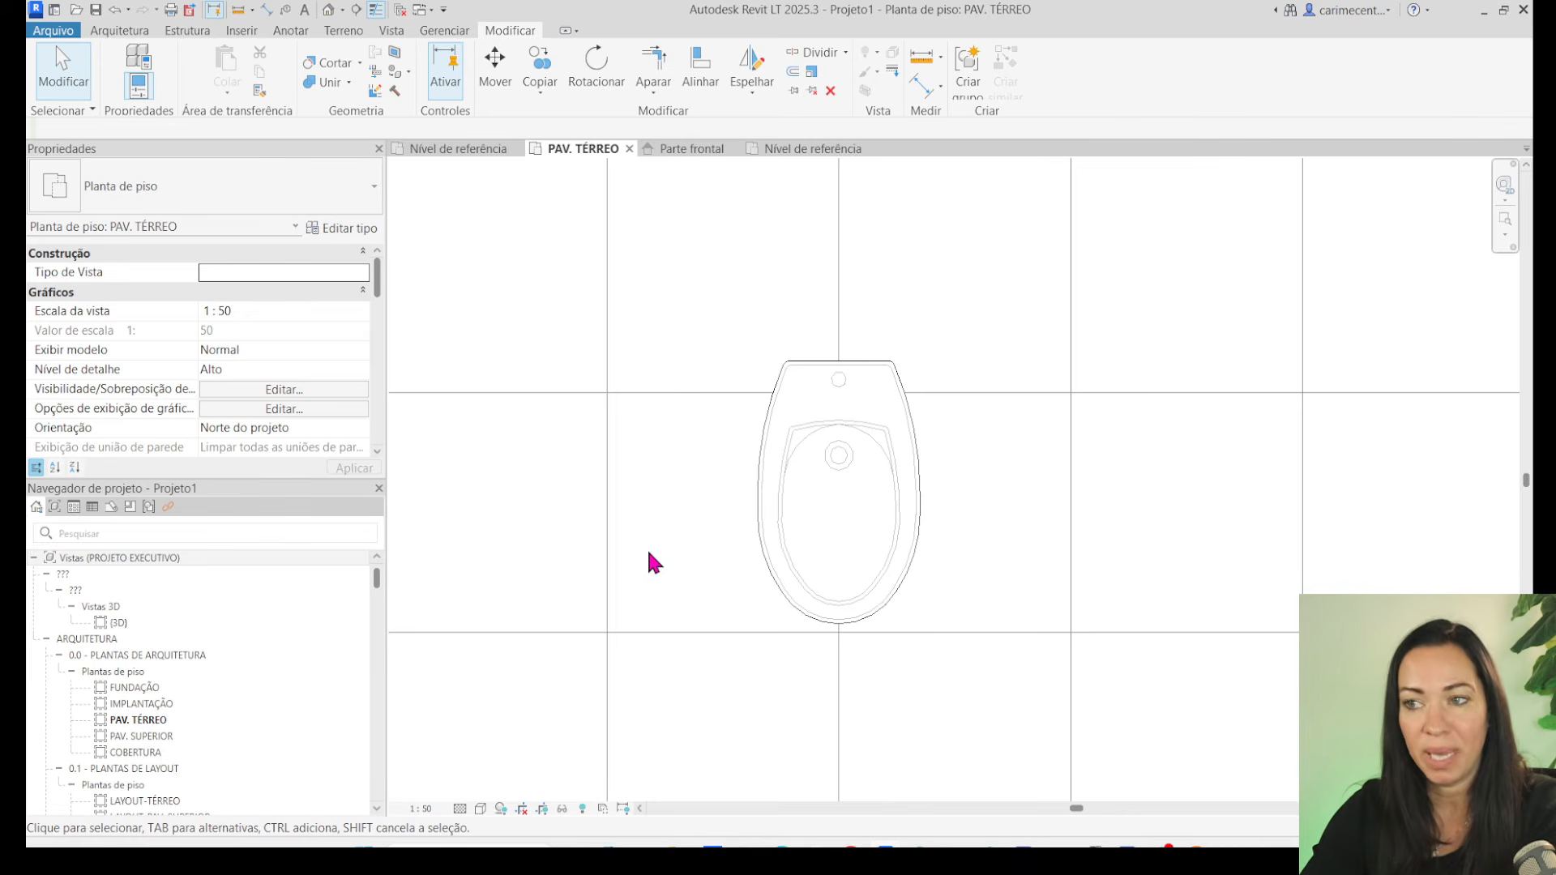
Create a new building component schedule in Projeto1 for the Peças hidrossanitárias category, keeping the Nova Construção phase.
scroll(267, 706, "down", 10)
scroll(267, 707, "up", 5)
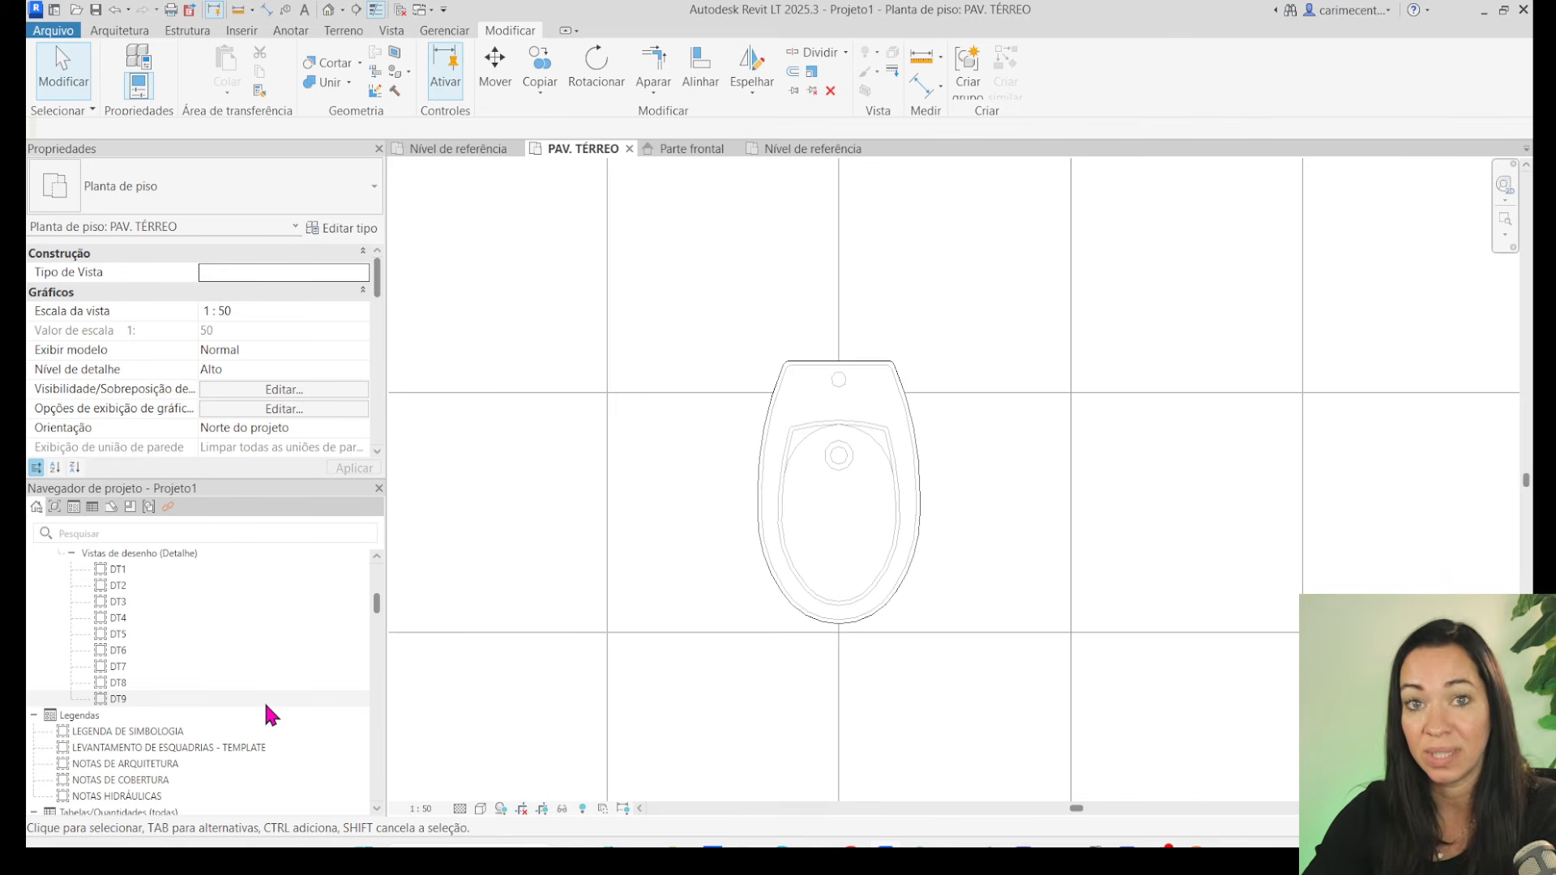
scroll(267, 711, "down", 5)
scroll(283, 717, "up", 5)
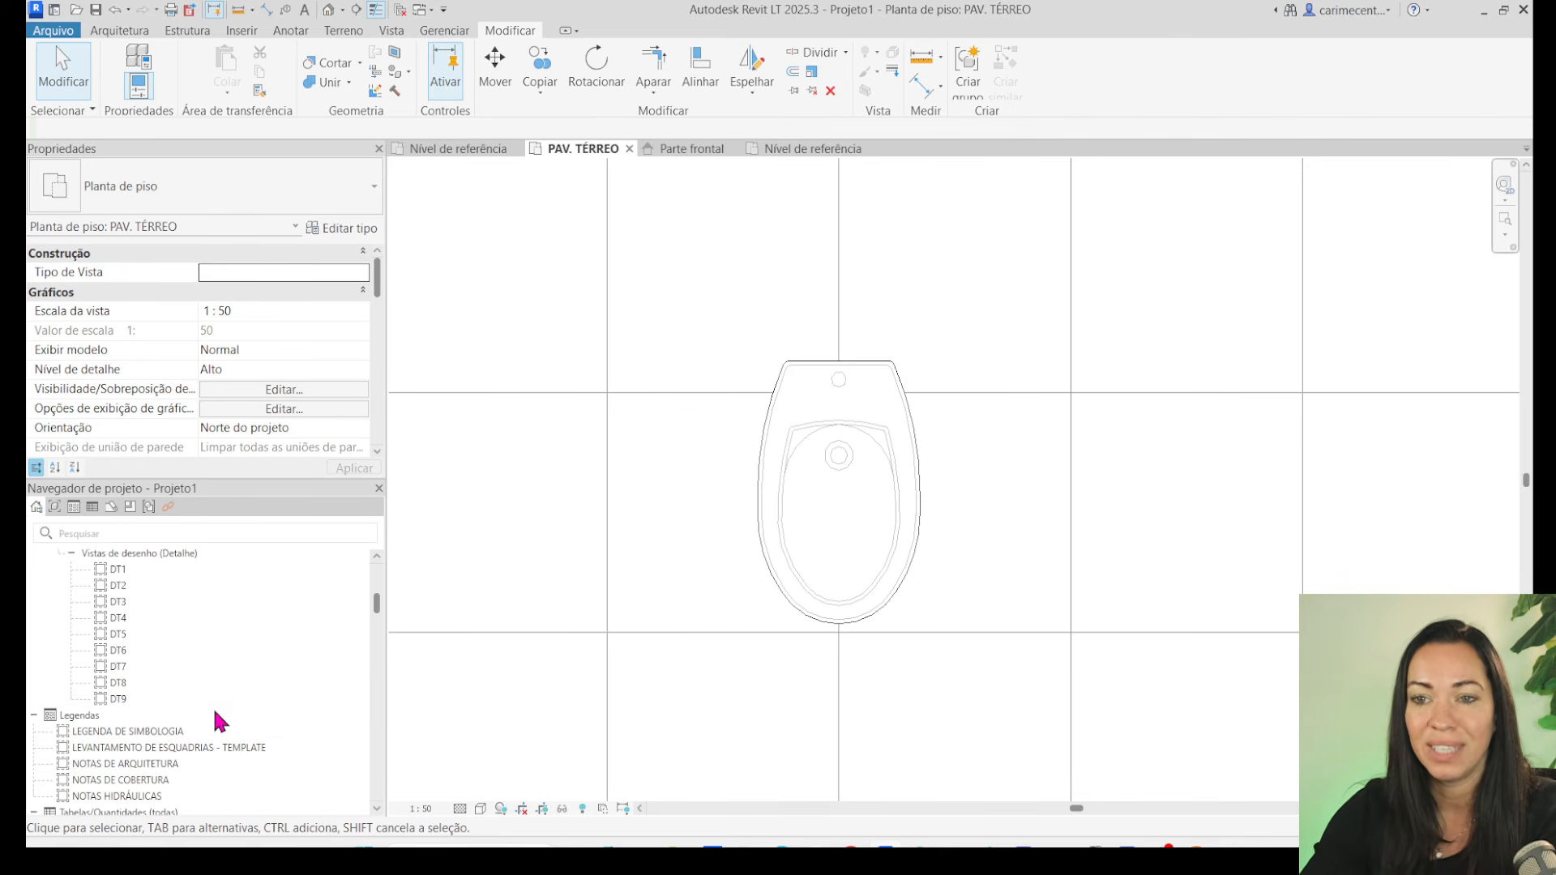
left_click(118, 809)
scroll(376, 620, "down", 4)
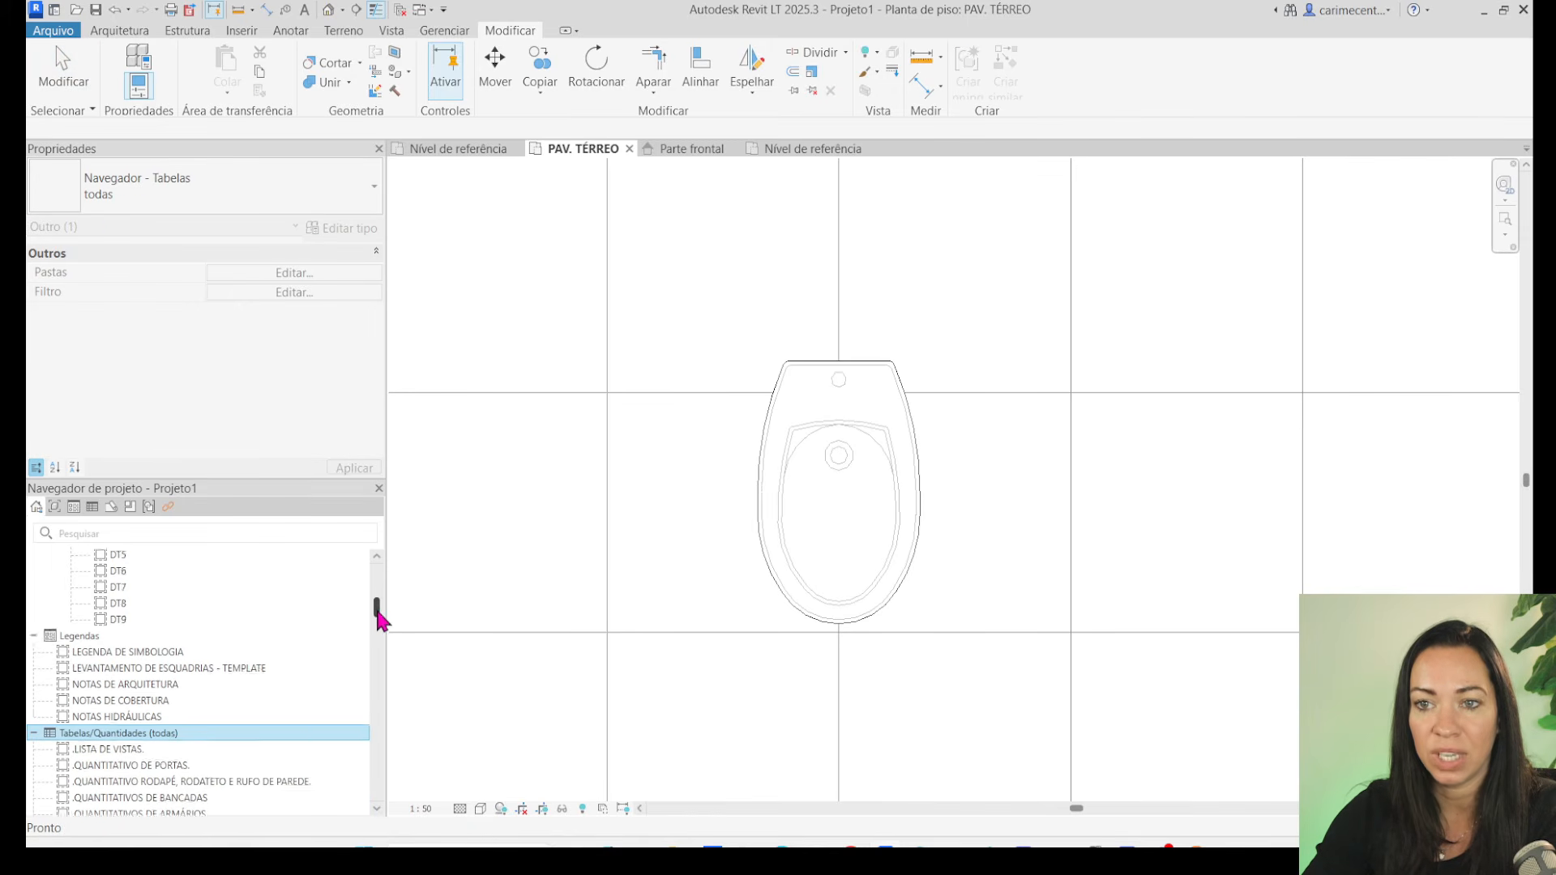
right_click(160, 666)
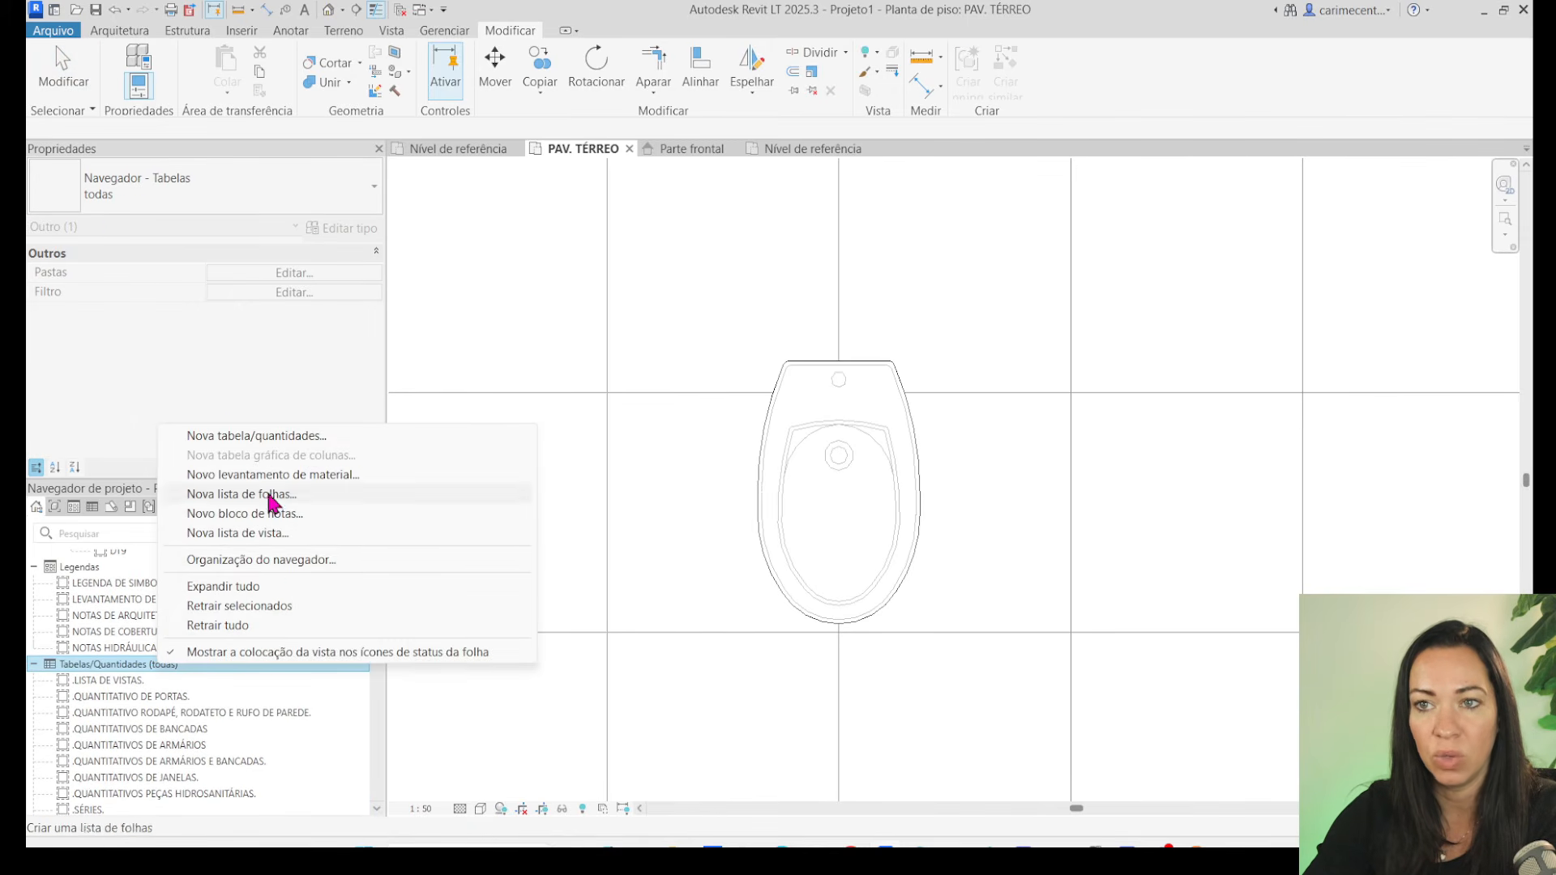
left_click(262, 438)
left_click(438, 416)
scroll(438, 427, "down", 8)
scroll(440, 486, "down", 3)
left_click(459, 441)
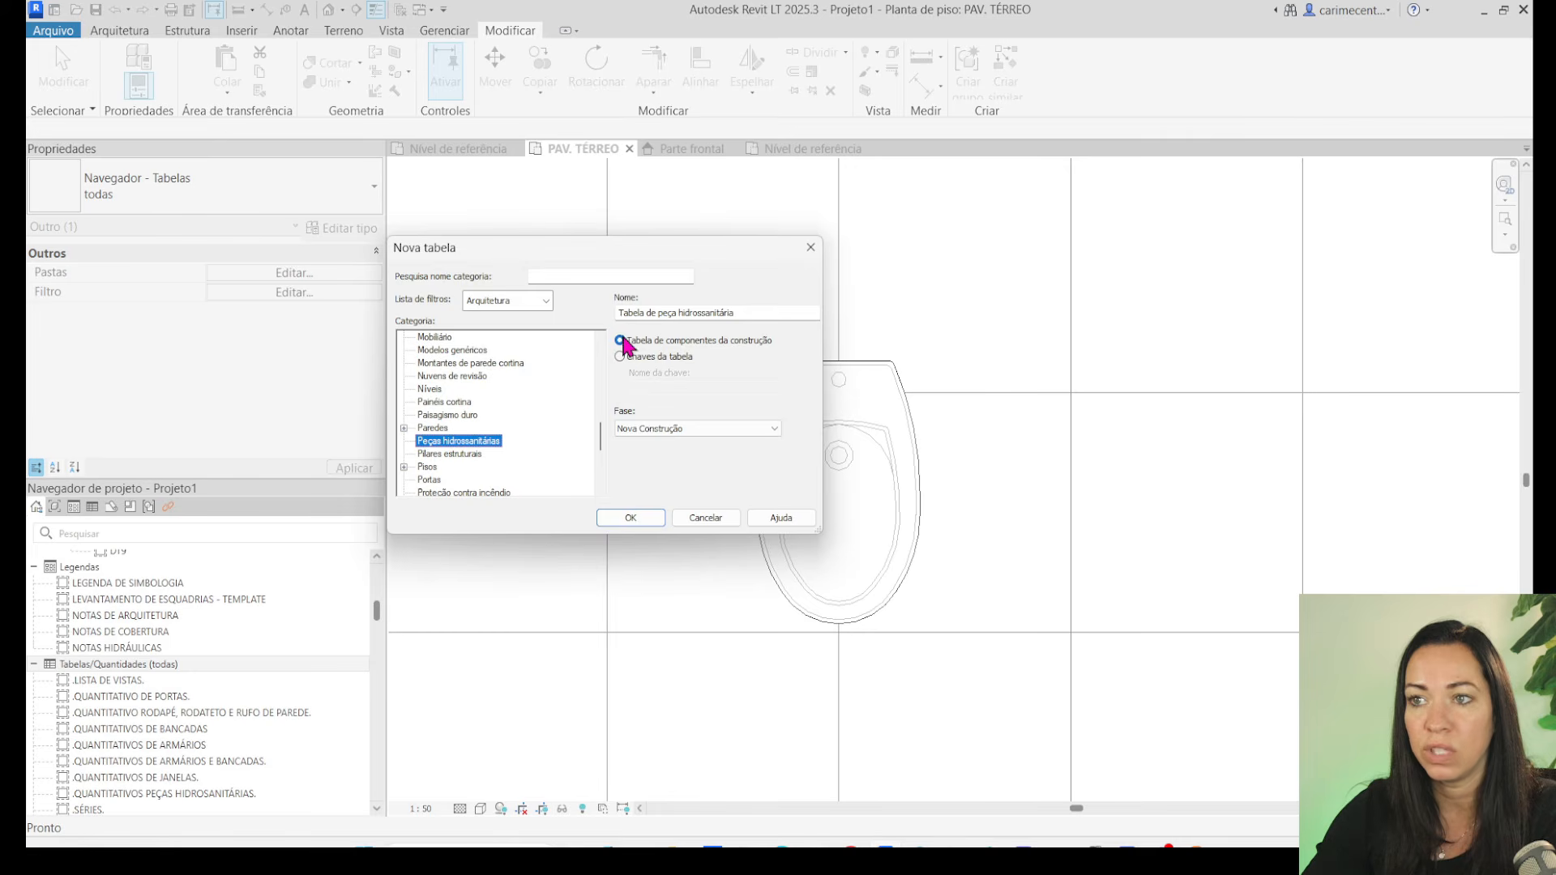
left_click(640, 520)
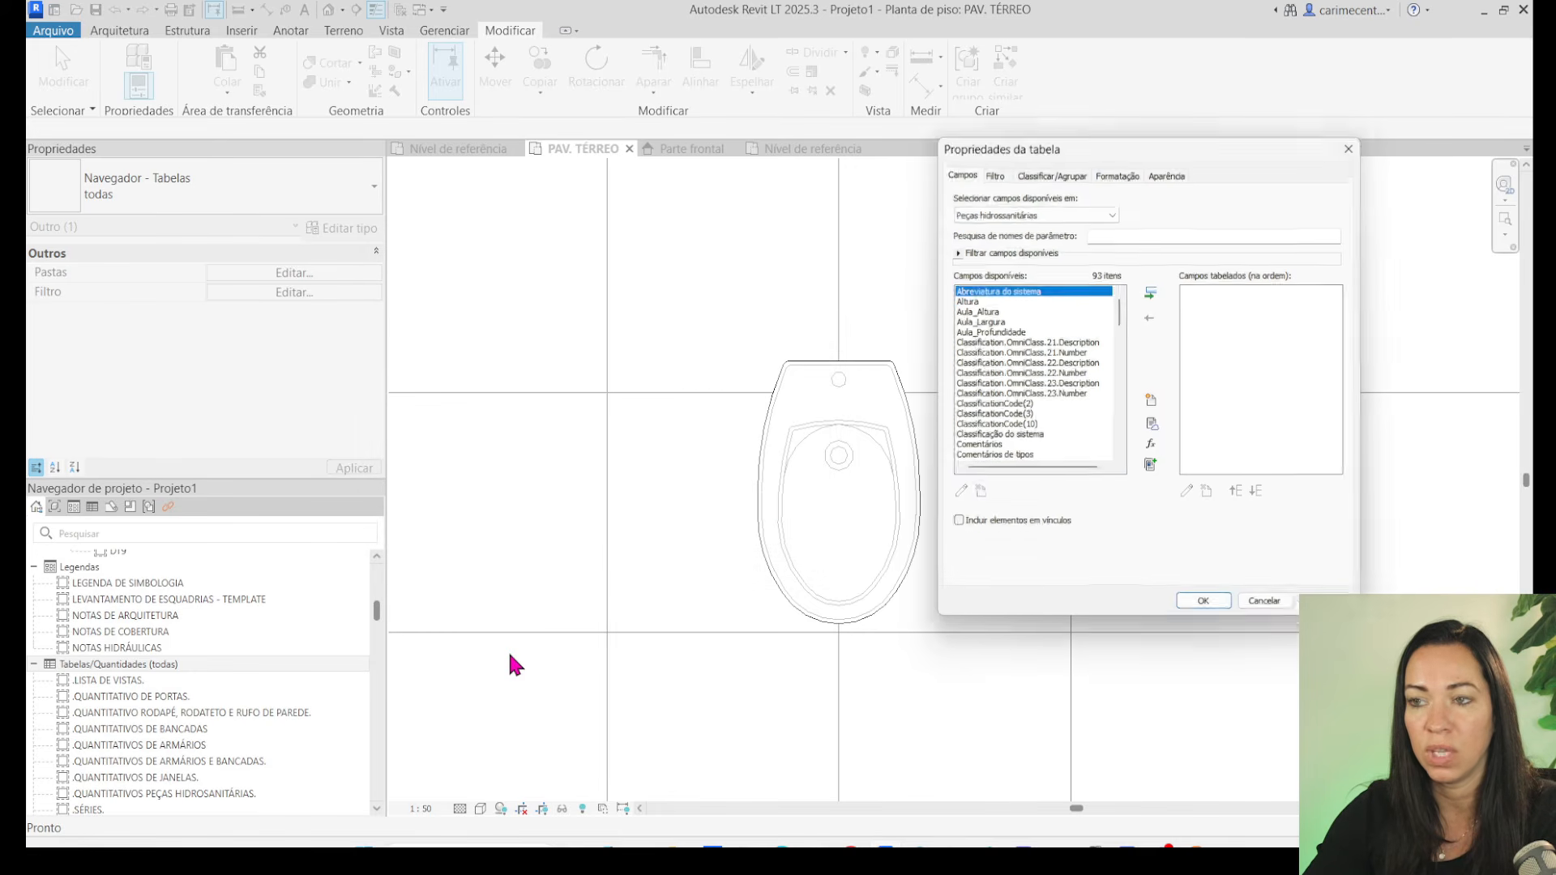
Add the Família and Contagem fields to the plumbing fixture schedule and place Contagem first.
left_click_drag(1107, 150, 339, 127)
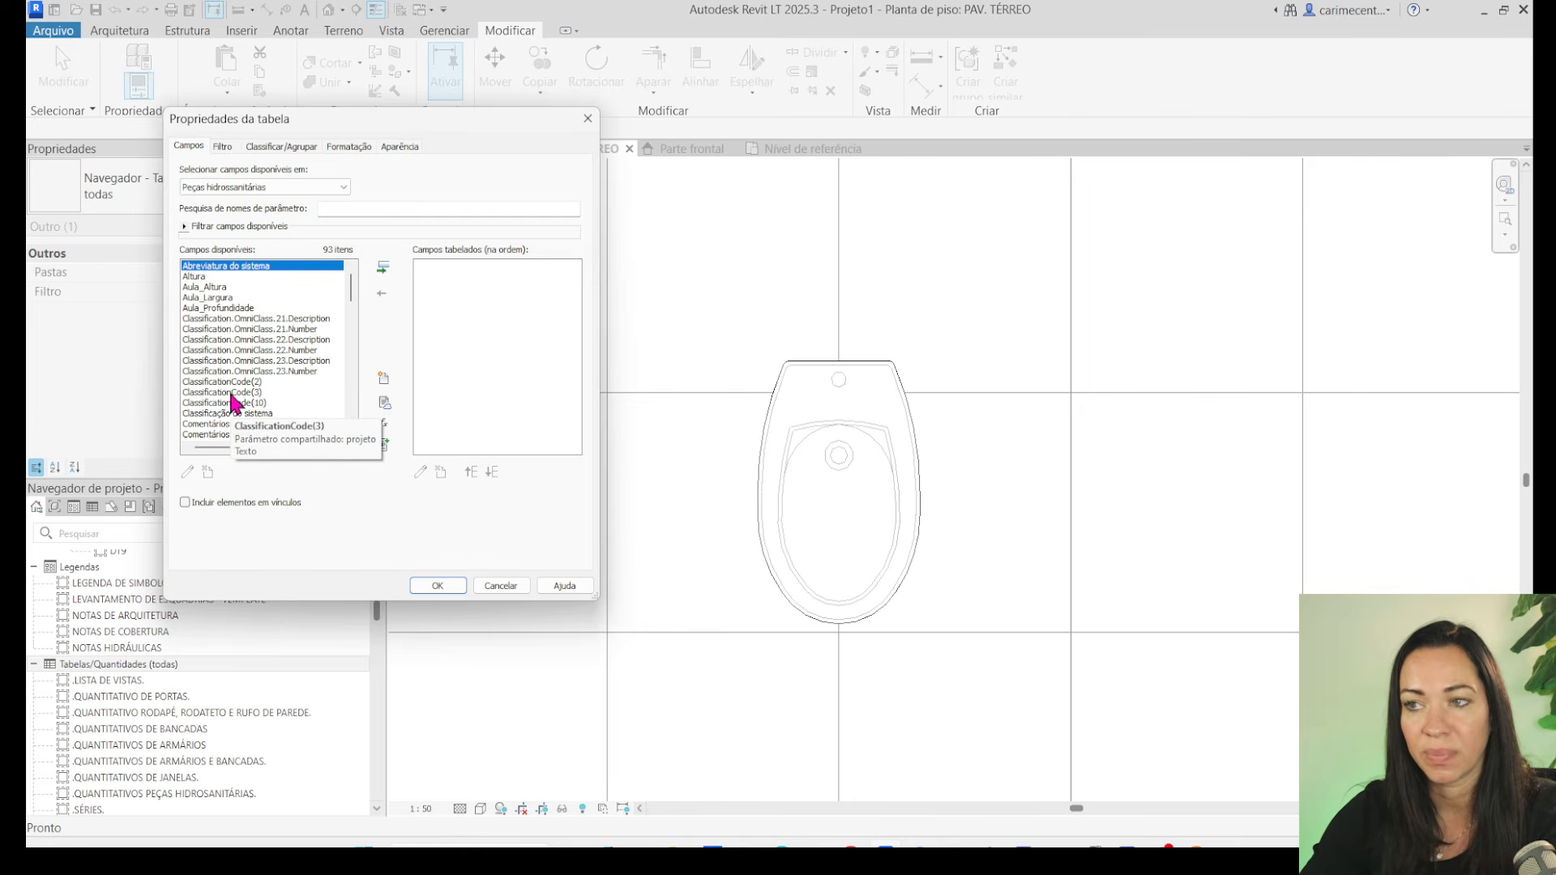
scroll(233, 401, "down", 10)
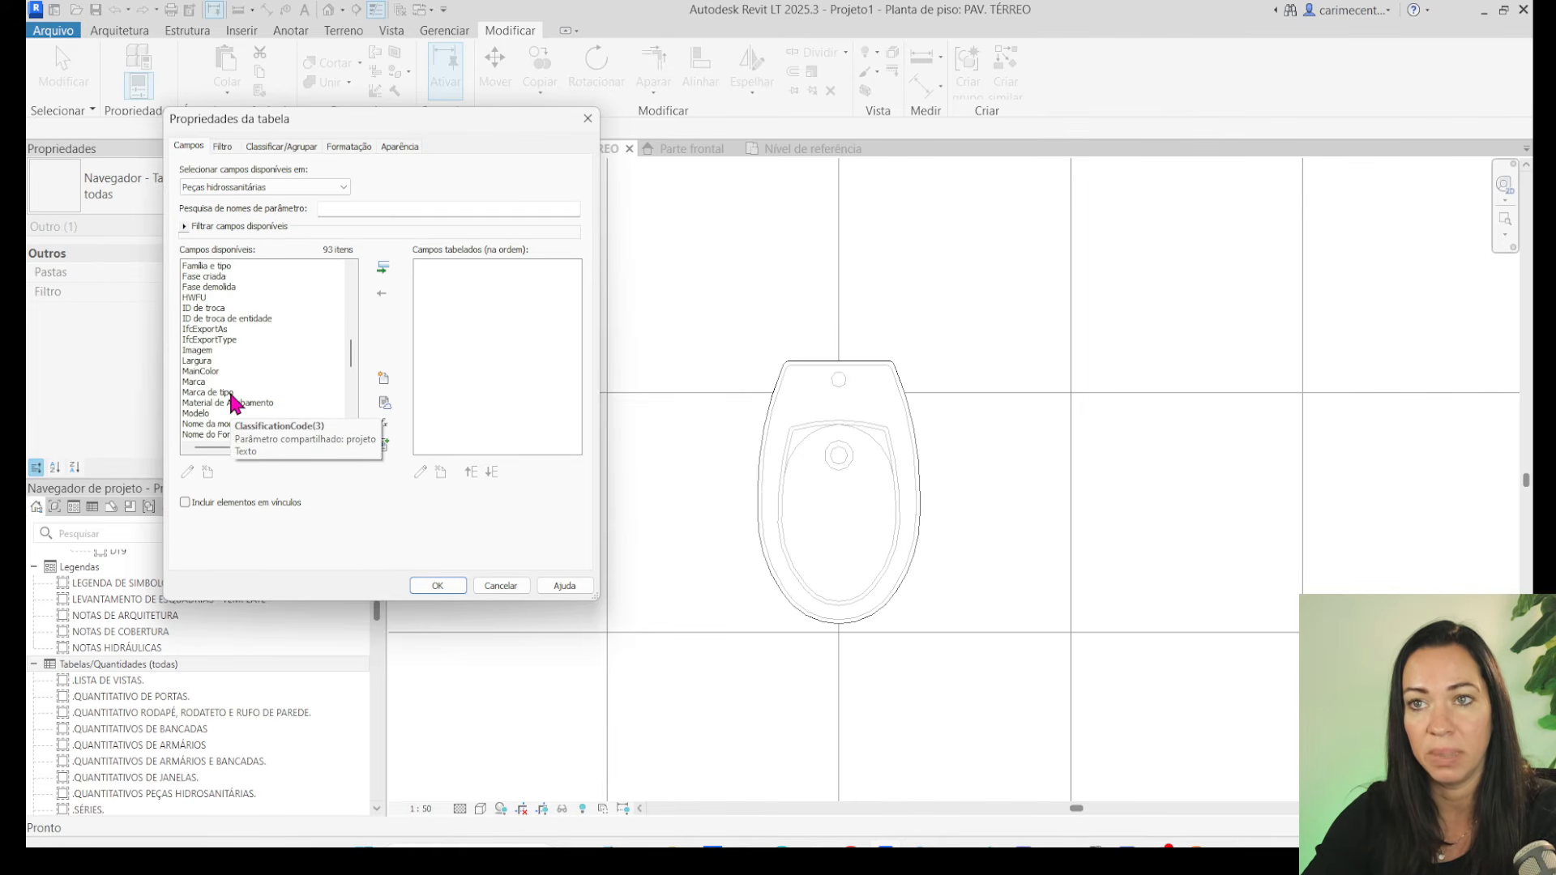
scroll(231, 397, "up", 3)
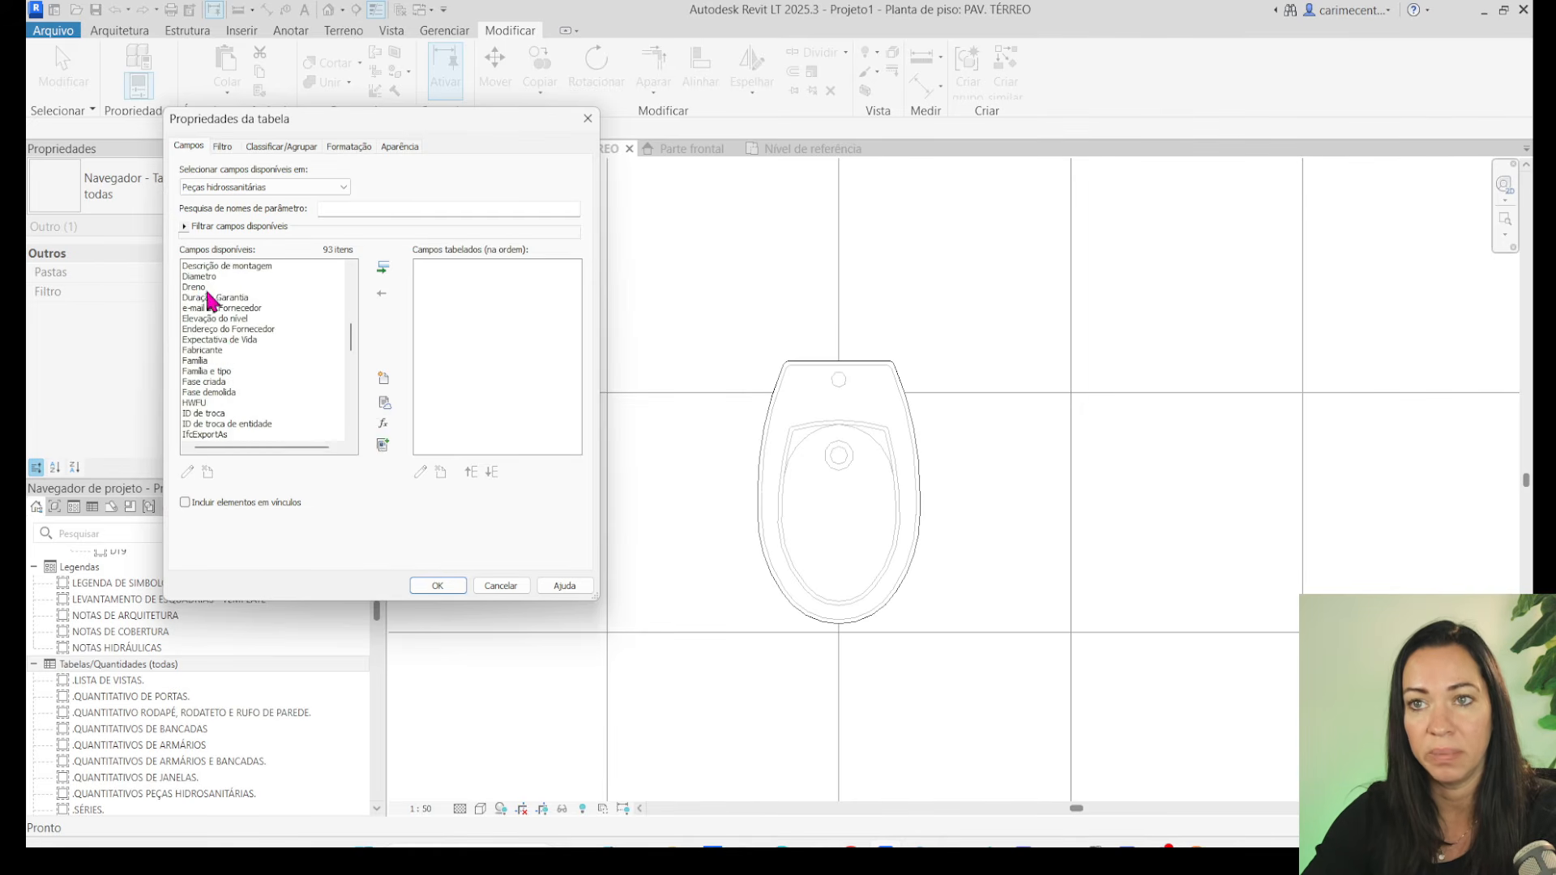
left_click(197, 363)
left_click(384, 268)
scroll(219, 369, "up", 6)
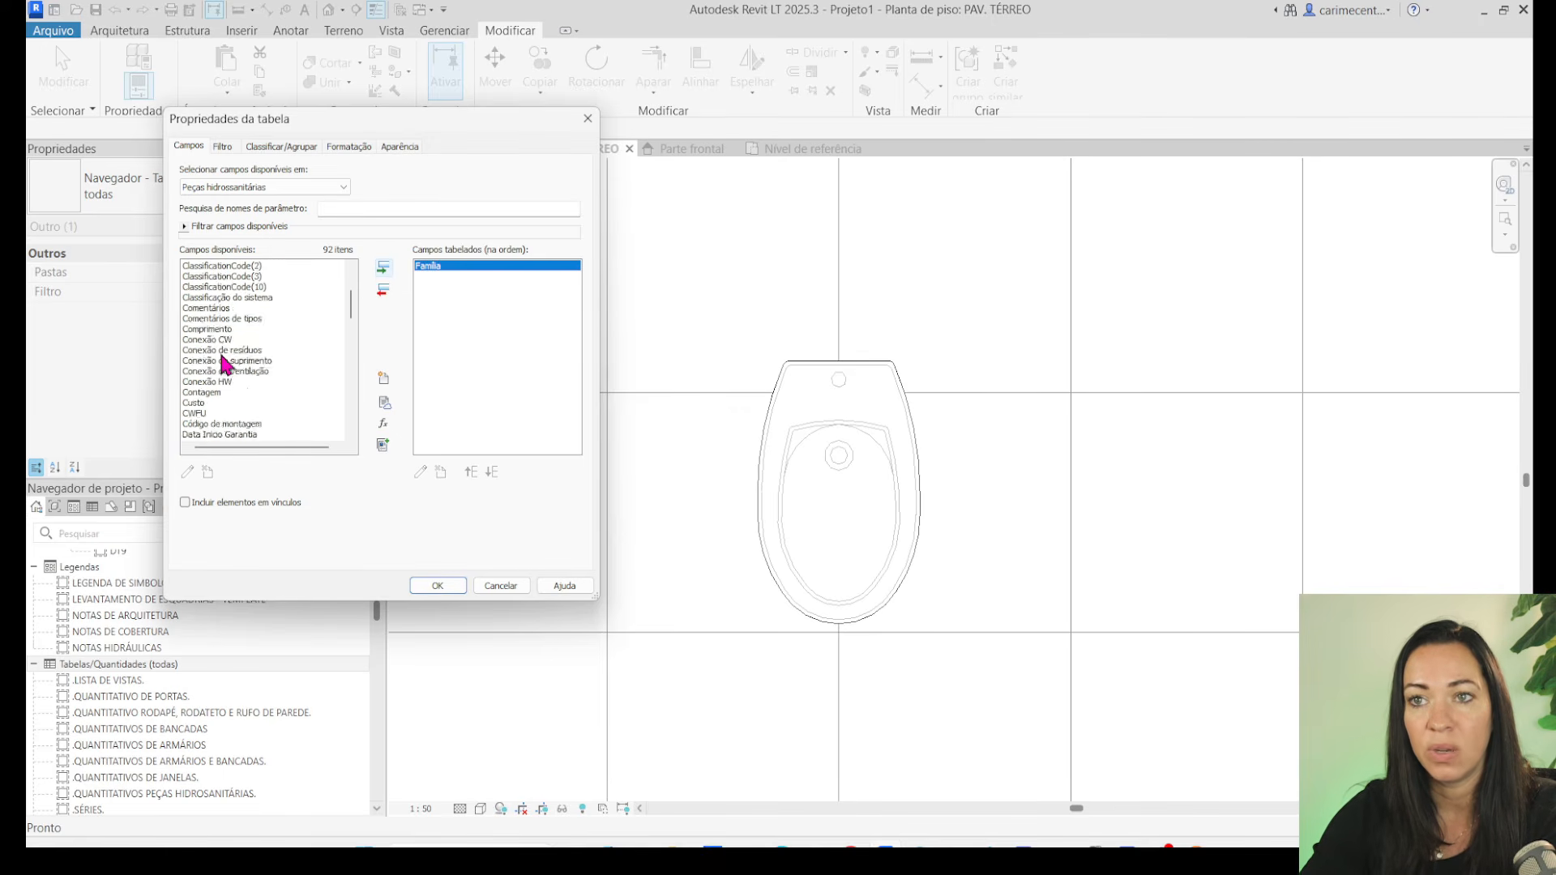
scroll(218, 324, "up", 1)
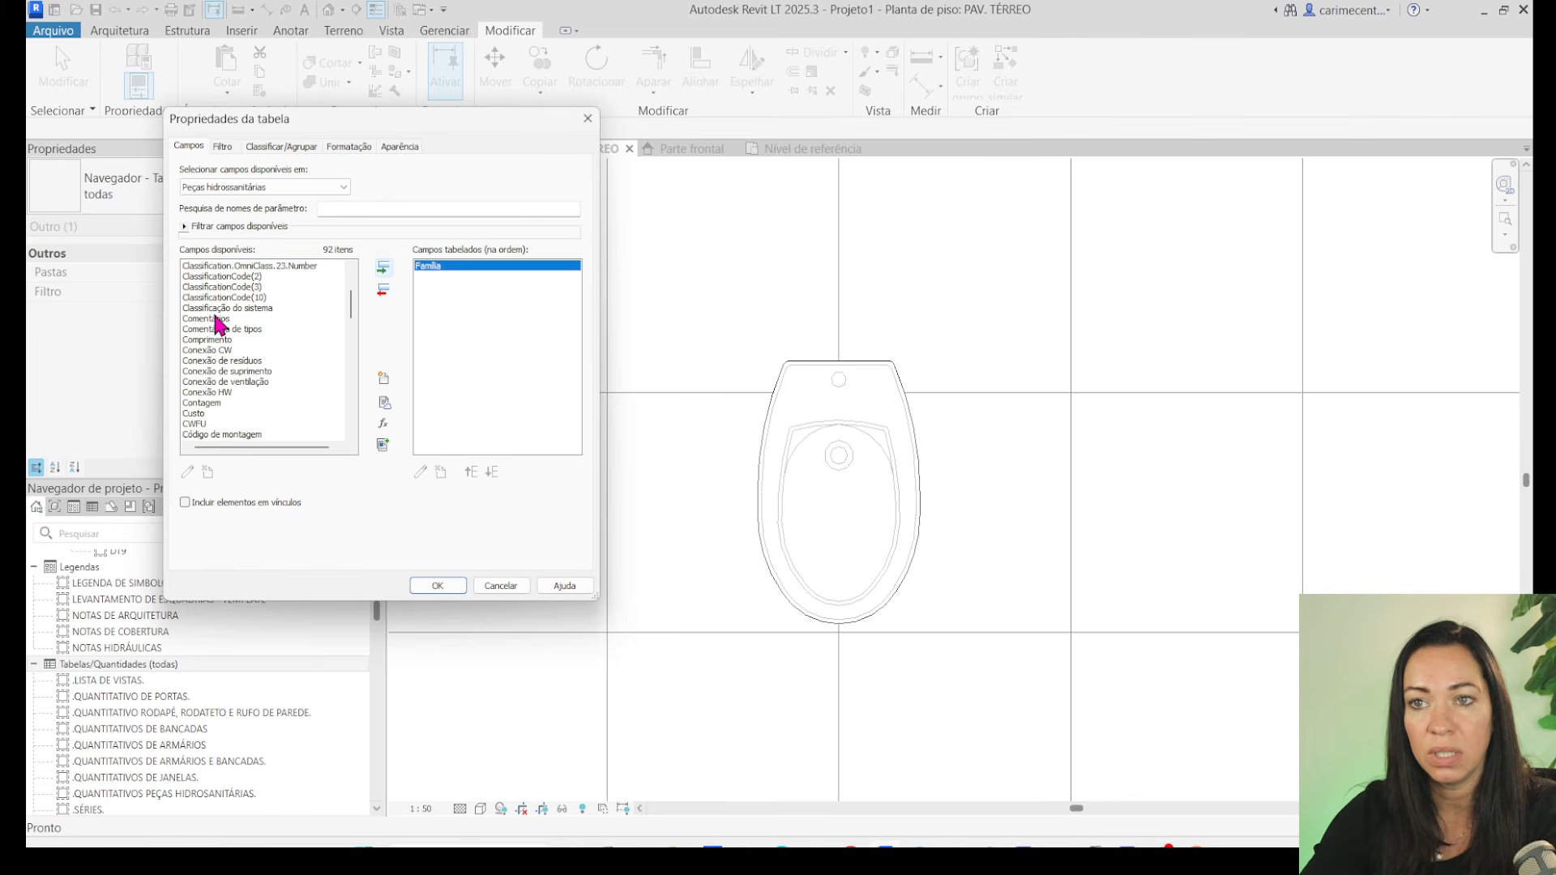
left_click(201, 403)
left_click(384, 267)
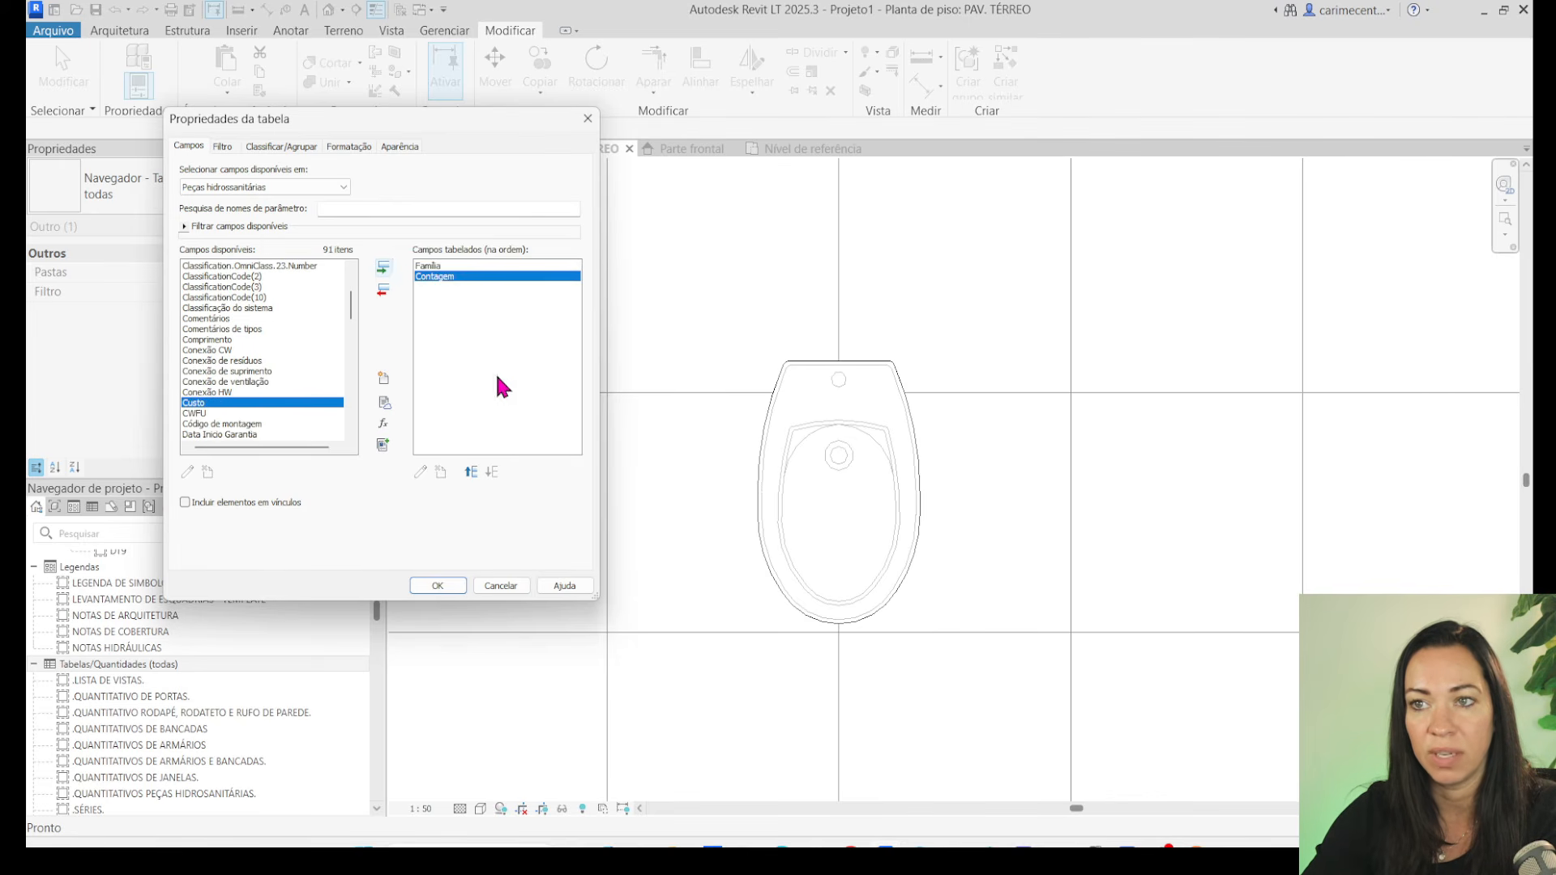
left_click(469, 473)
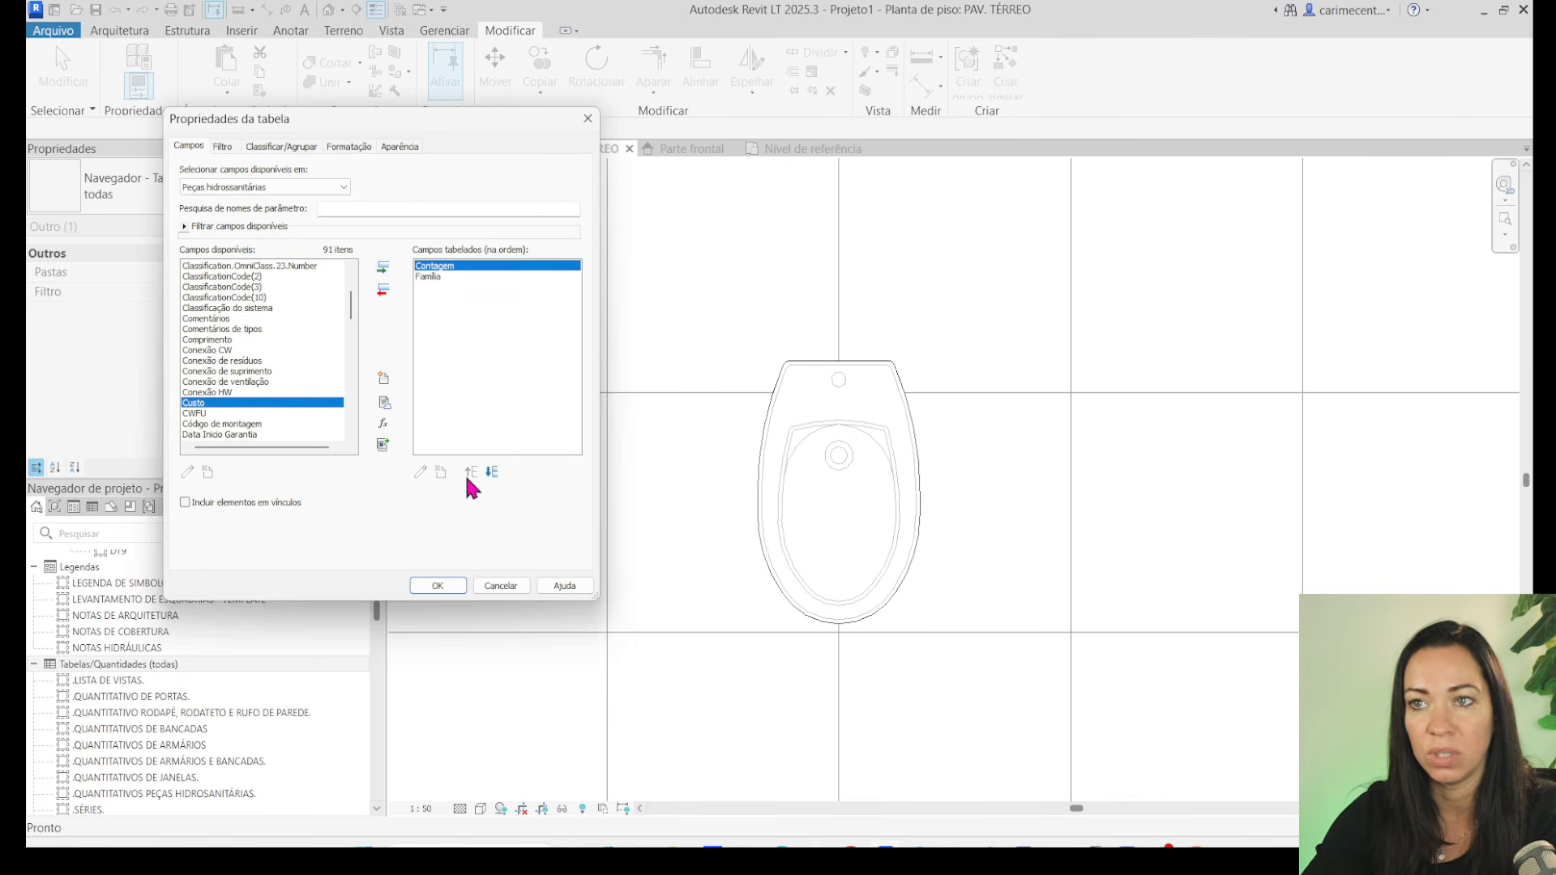
Add the Aula_Largura, Aula_Profundidade and Aula_Altura fields after Família and generate the plumbing fixture schedule.
left_click(446, 277)
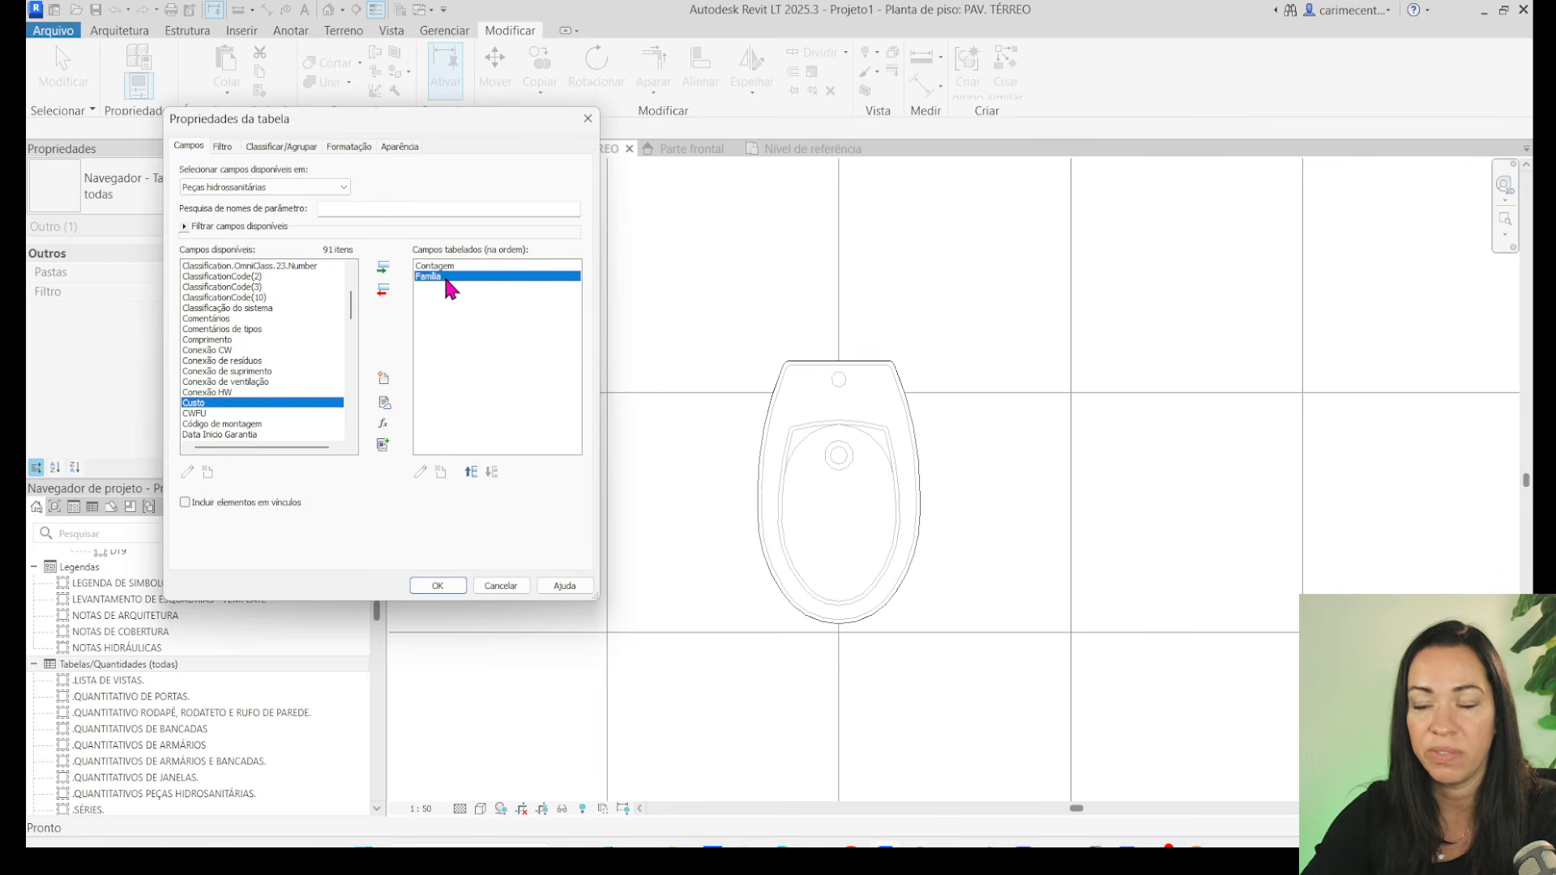
scroll(246, 398, "up", 3)
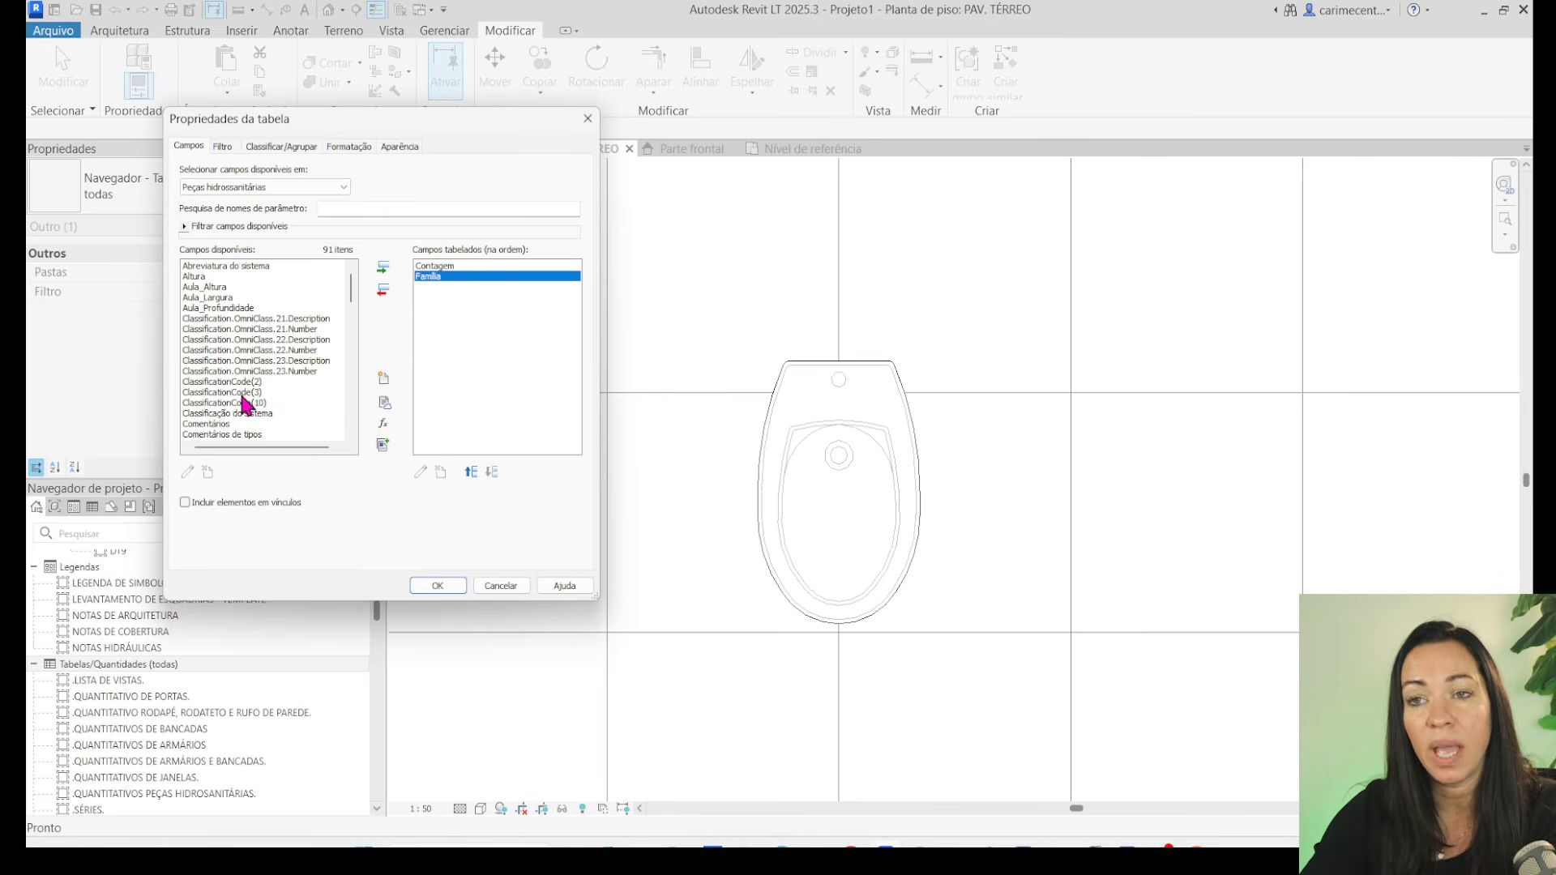
scroll(228, 324, "down", 20)
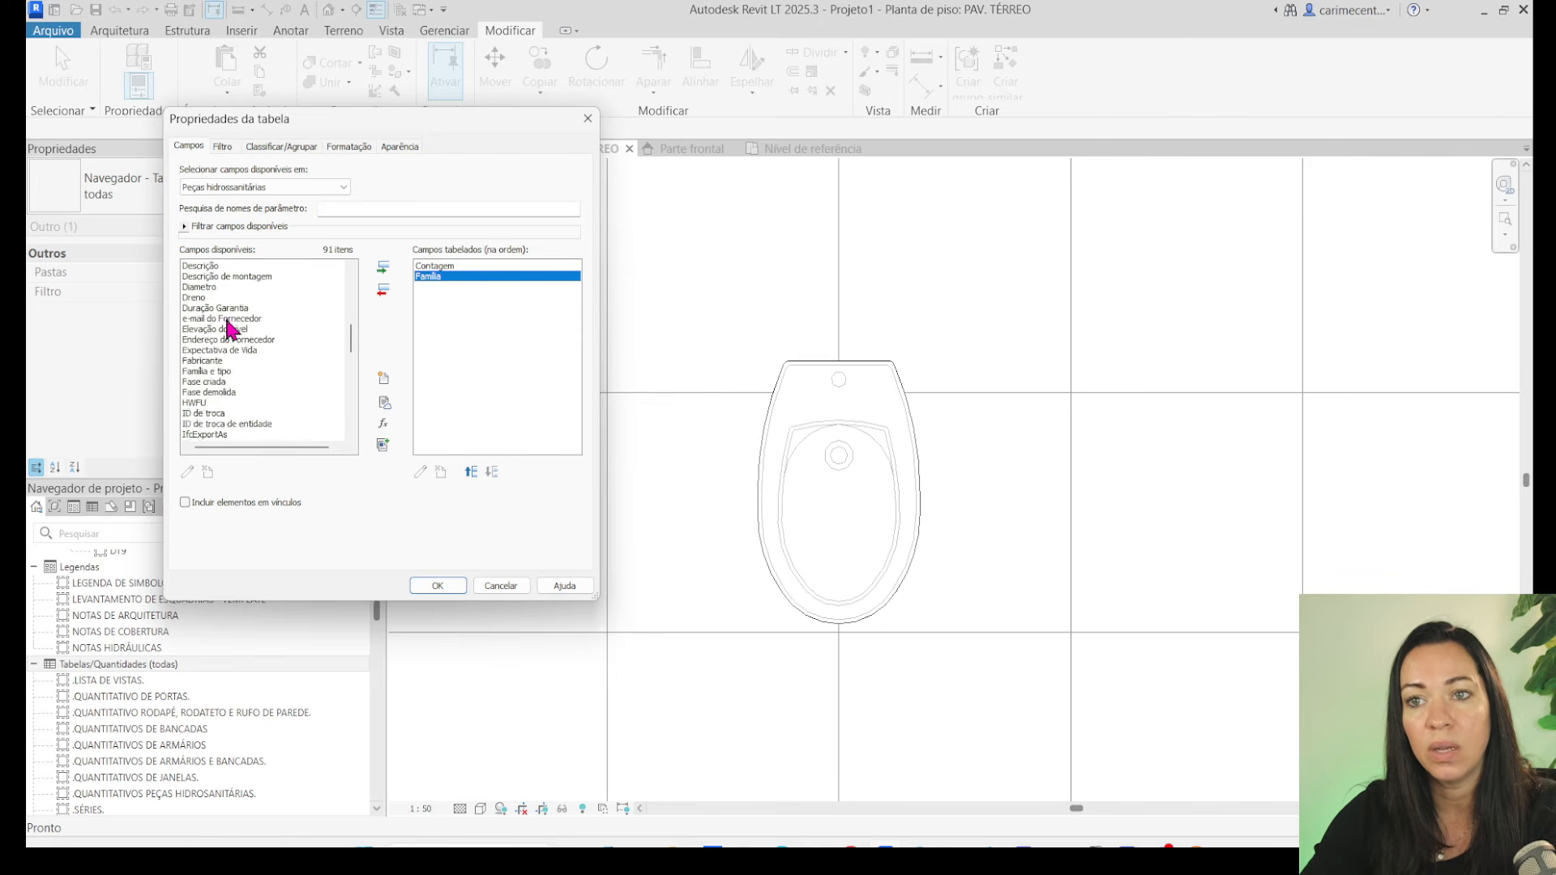
scroll(251, 423, "up", 20)
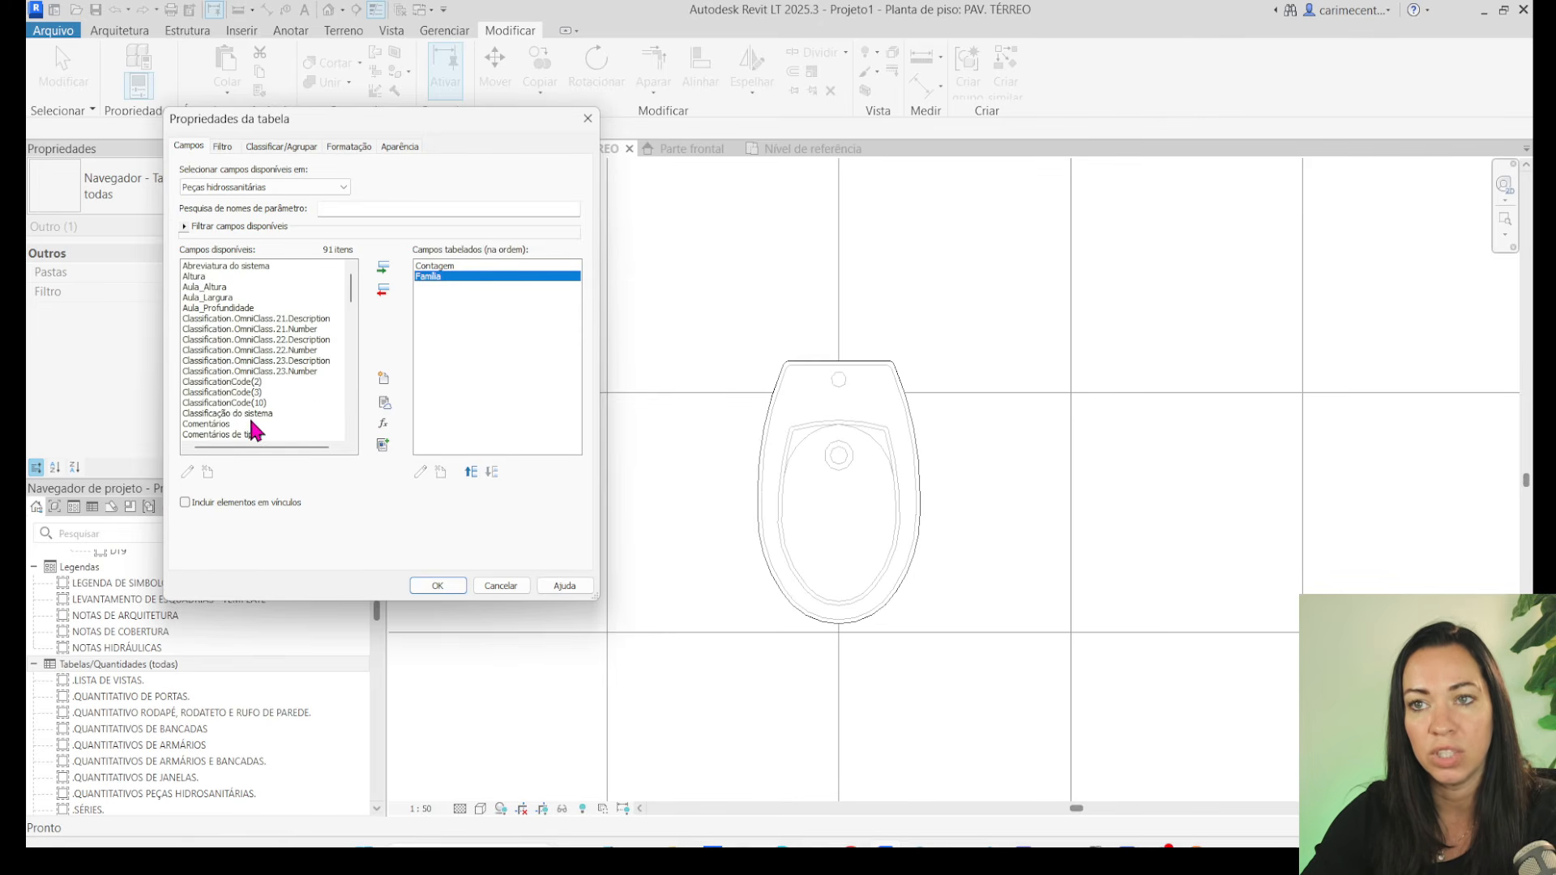
left_click(205, 297)
left_click(382, 267)
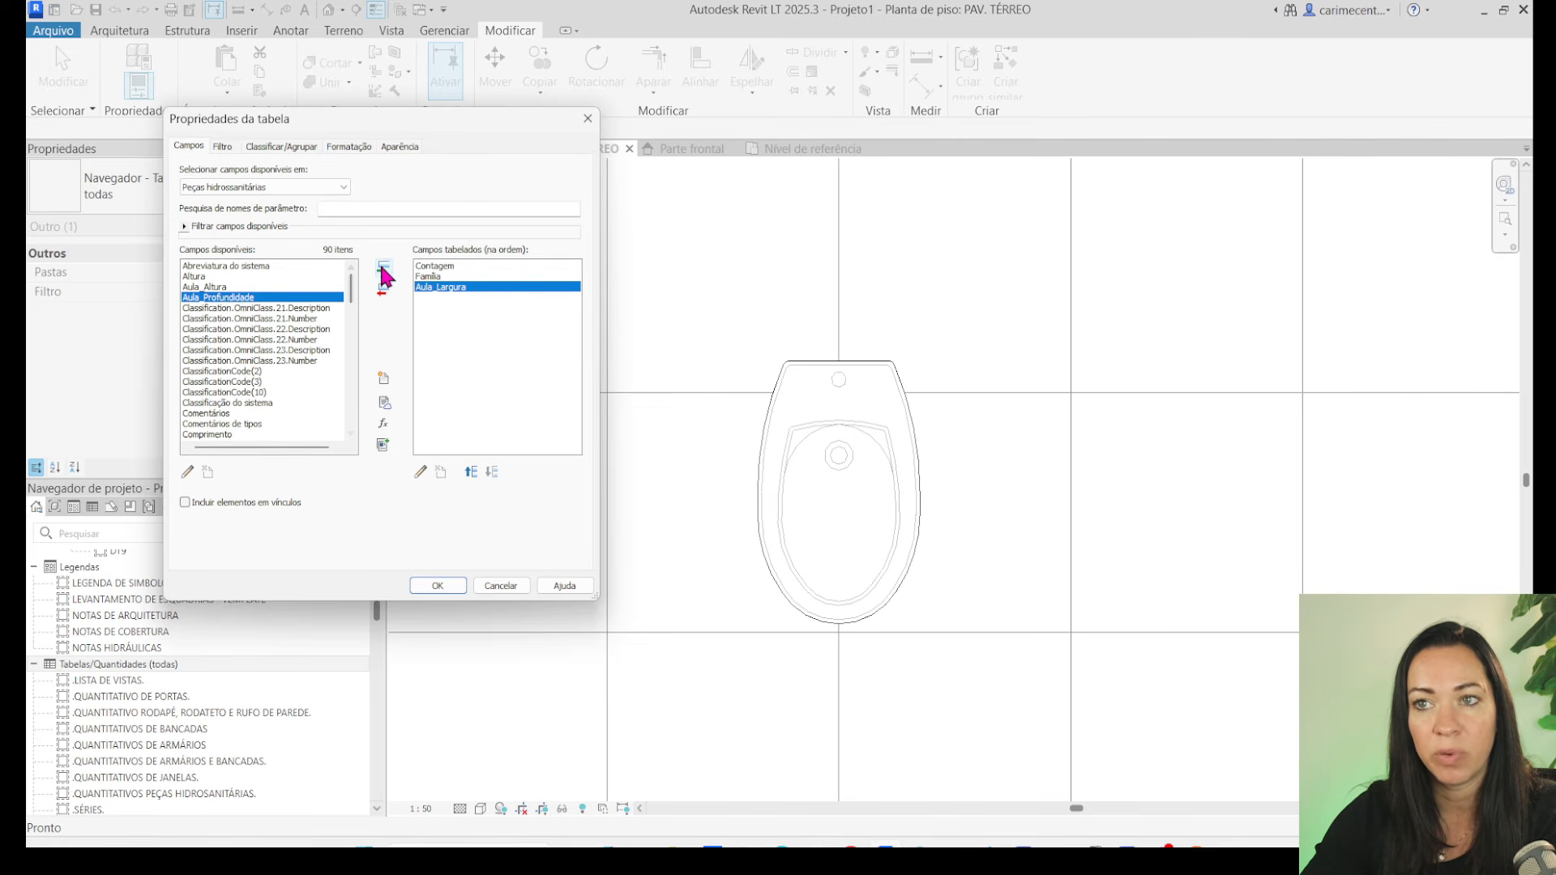
left_click(383, 268)
left_click(217, 289)
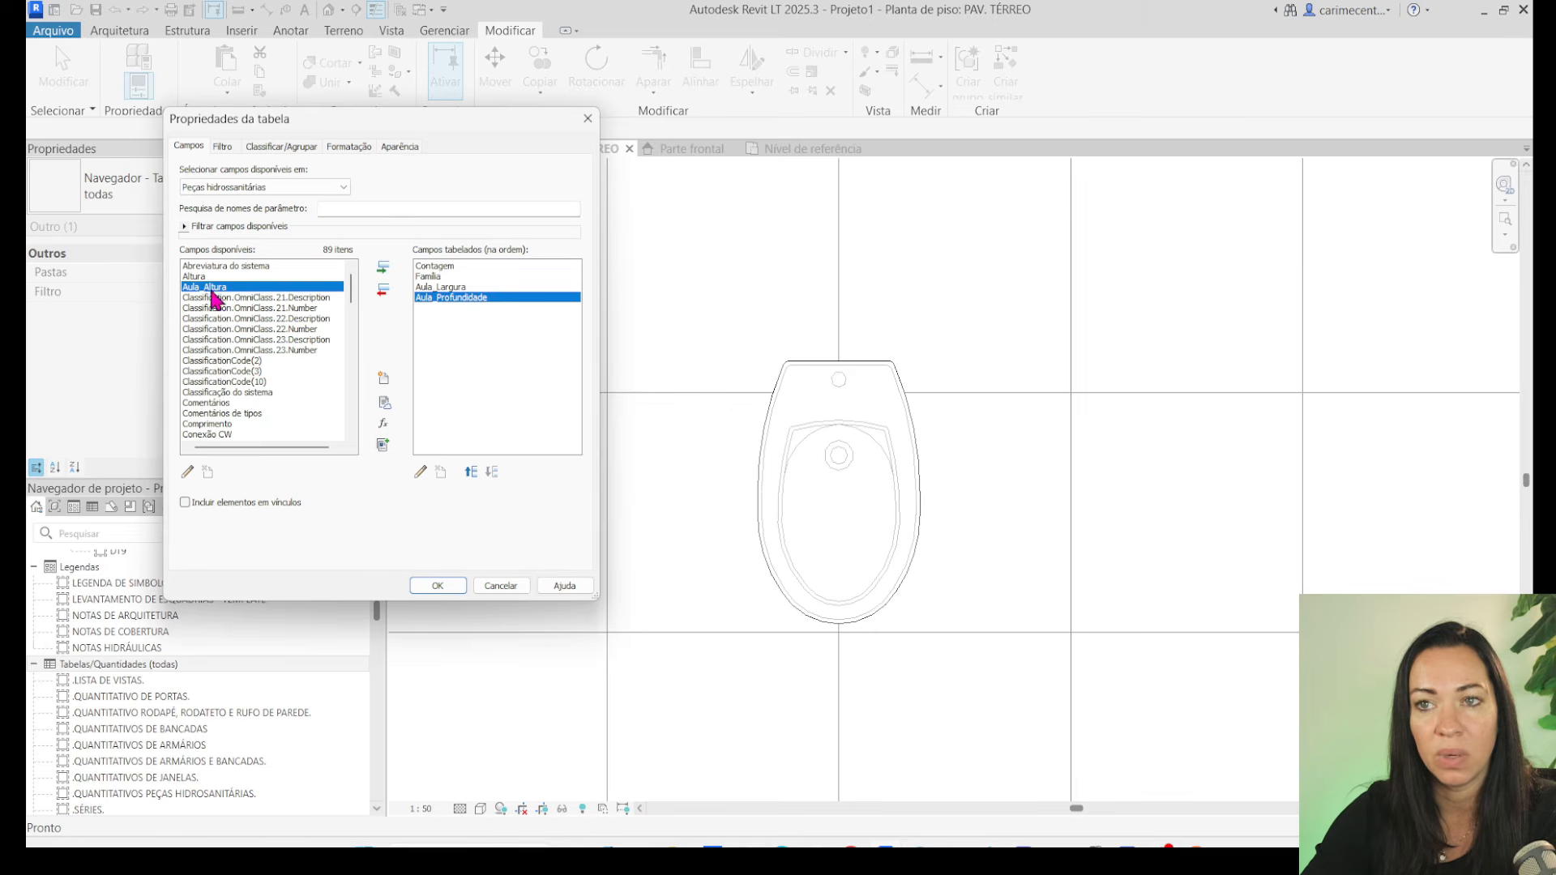
left_click(382, 267)
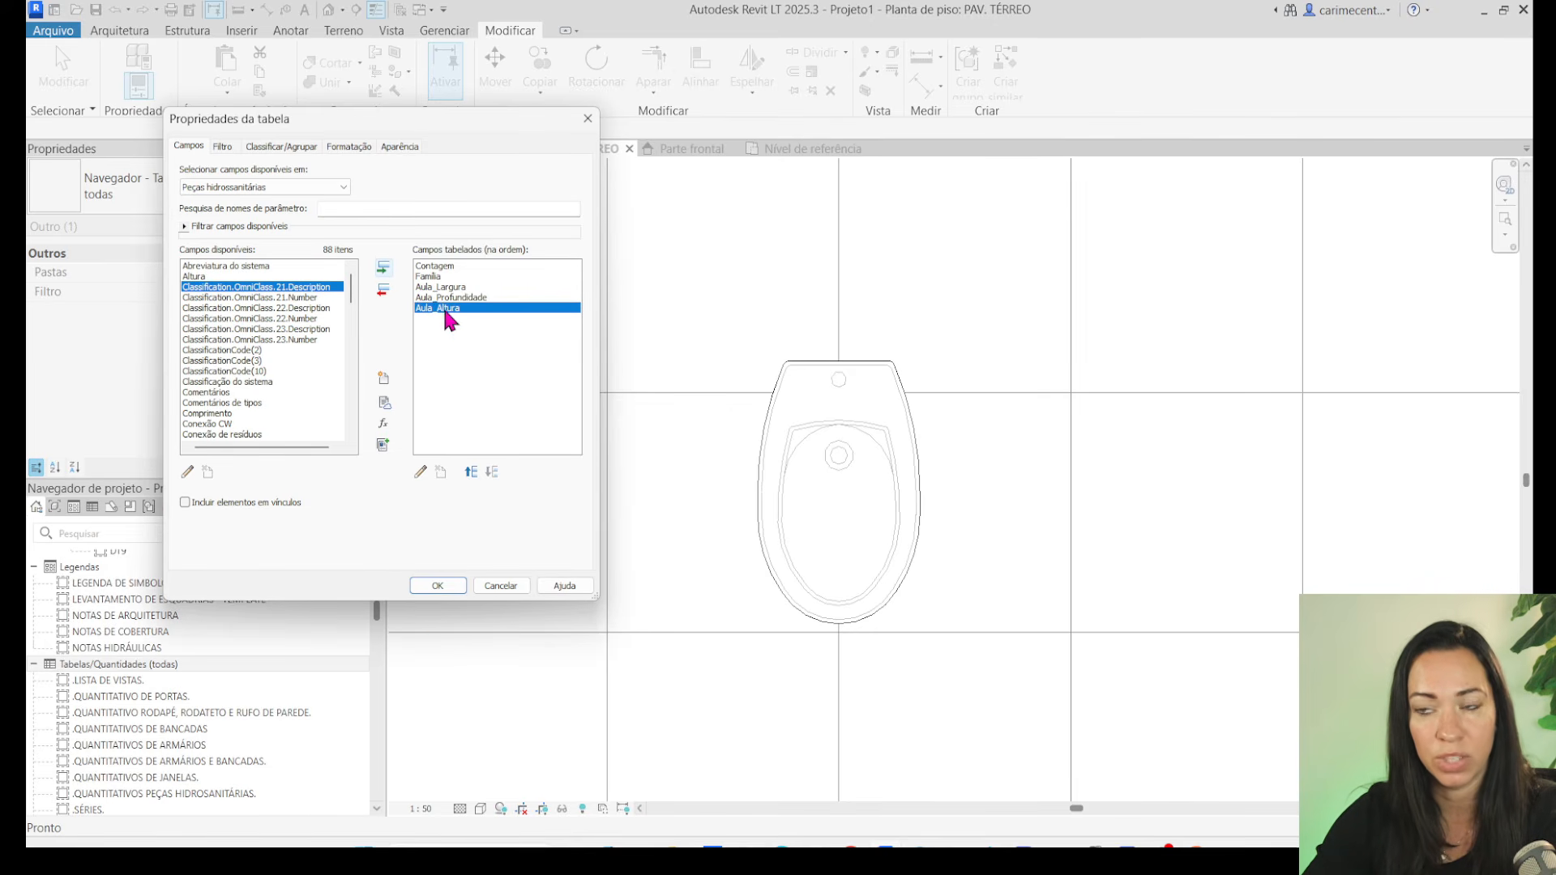
left_click(443, 584)
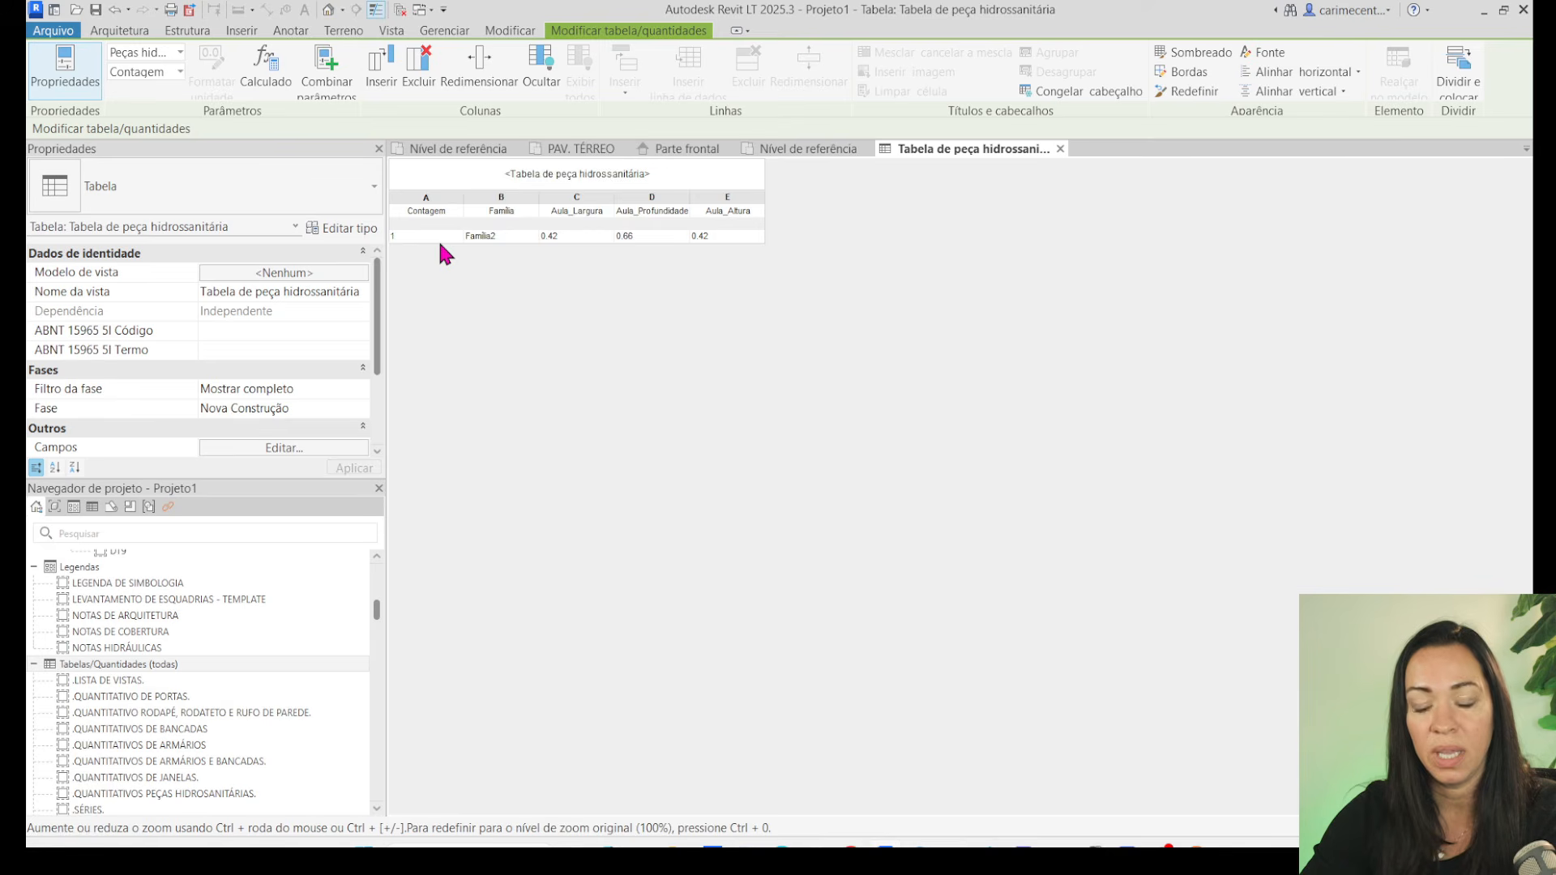
scroll(440, 245, "up", 5, "ctrl")
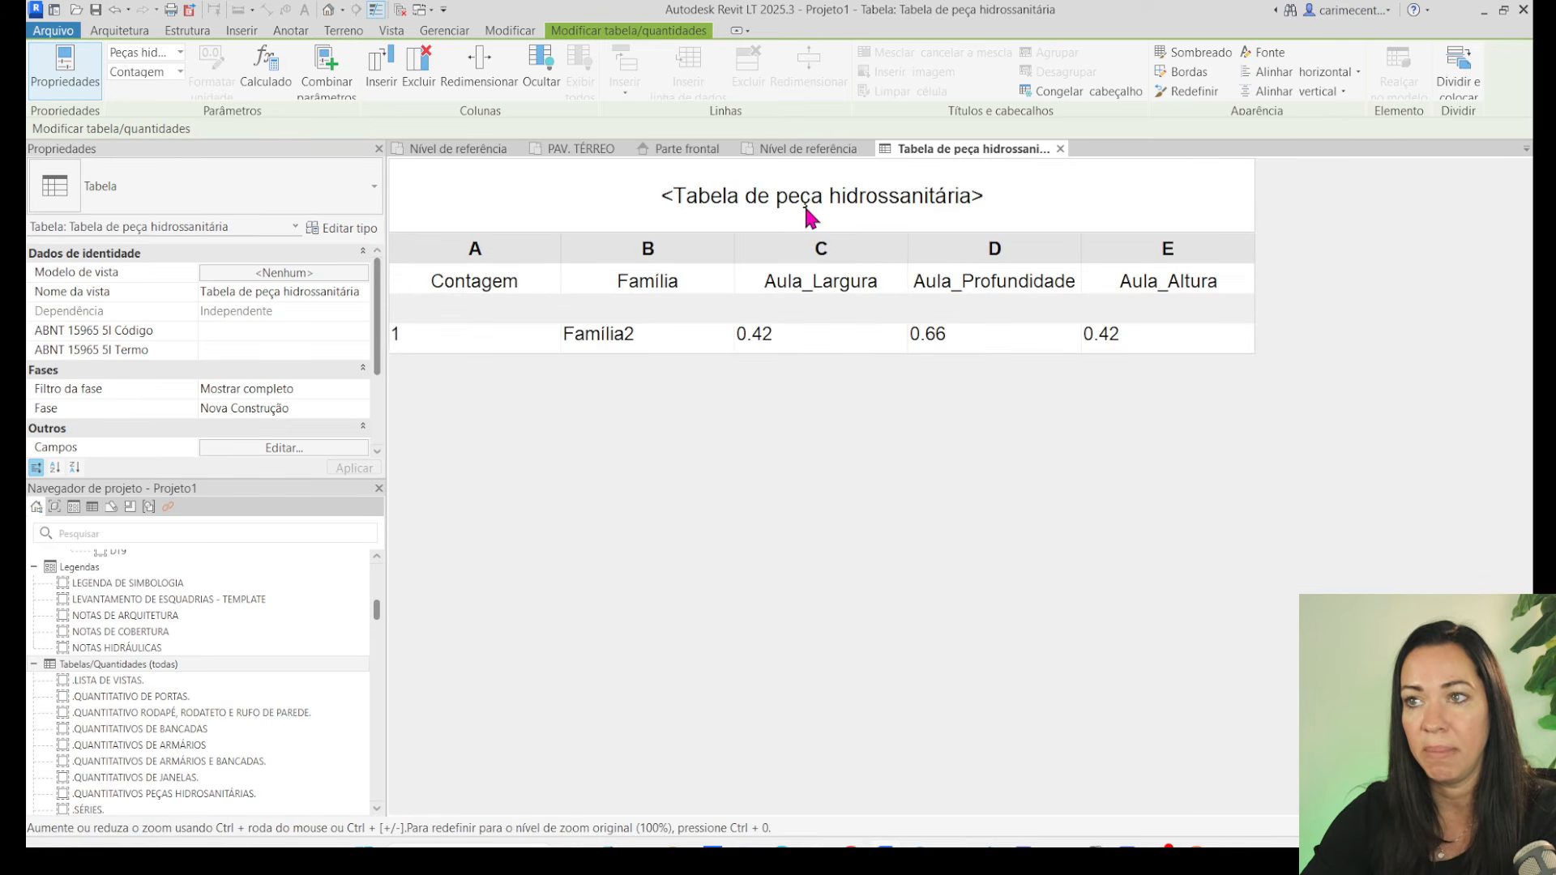
scroll(806, 212, "up", 1, "ctrl")
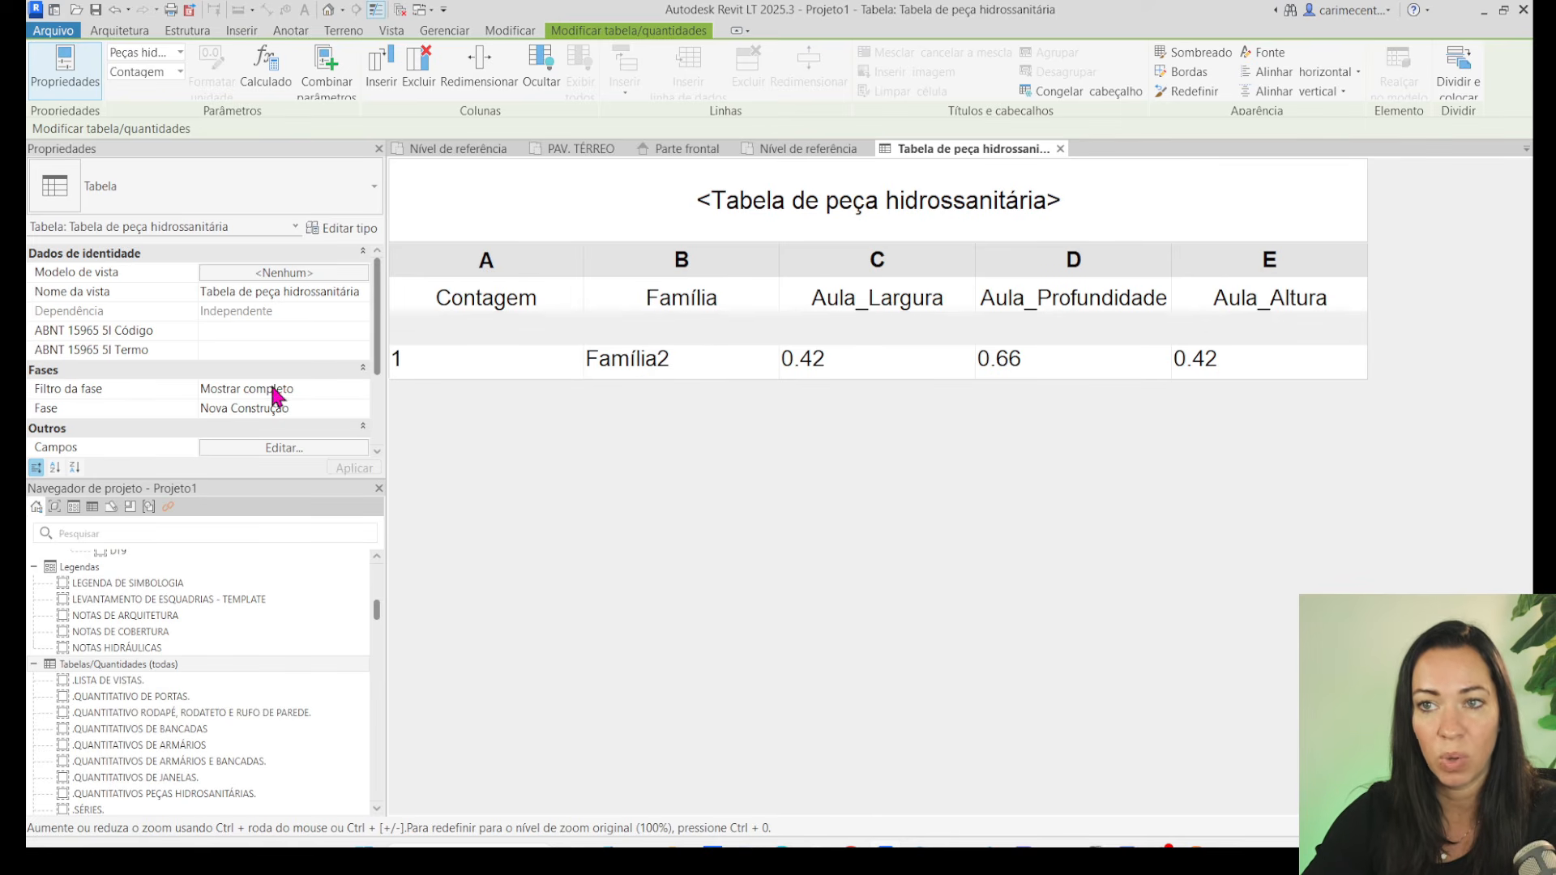
Replace the Família field with Descrição in the plumbing fixture schedule and place it directly after Contagem.
scroll(276, 393, "down", 3)
left_click(274, 332)
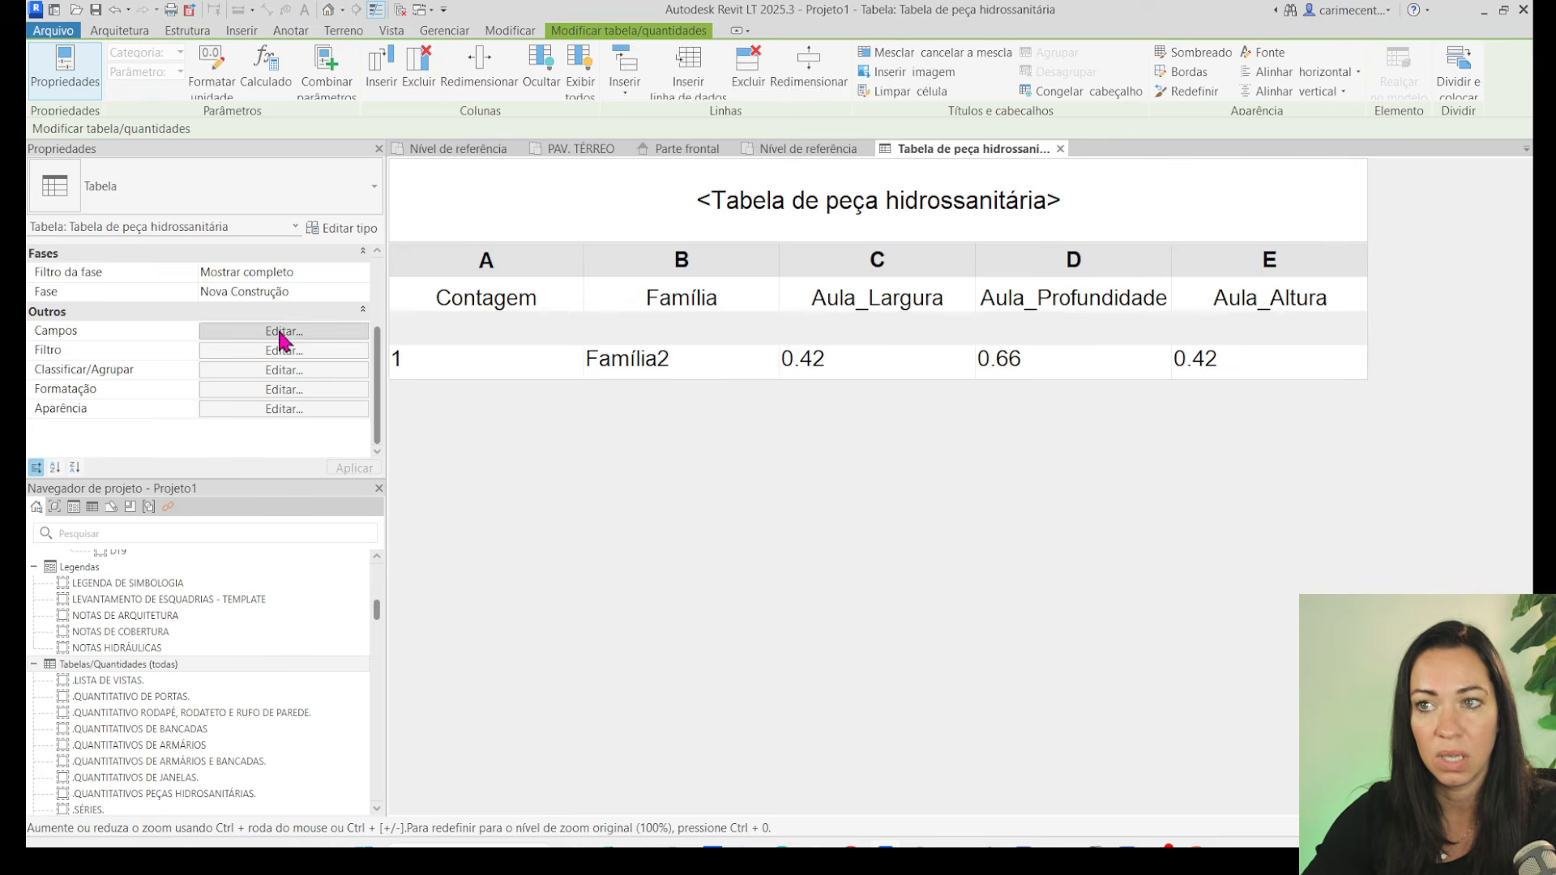
left_click(429, 276)
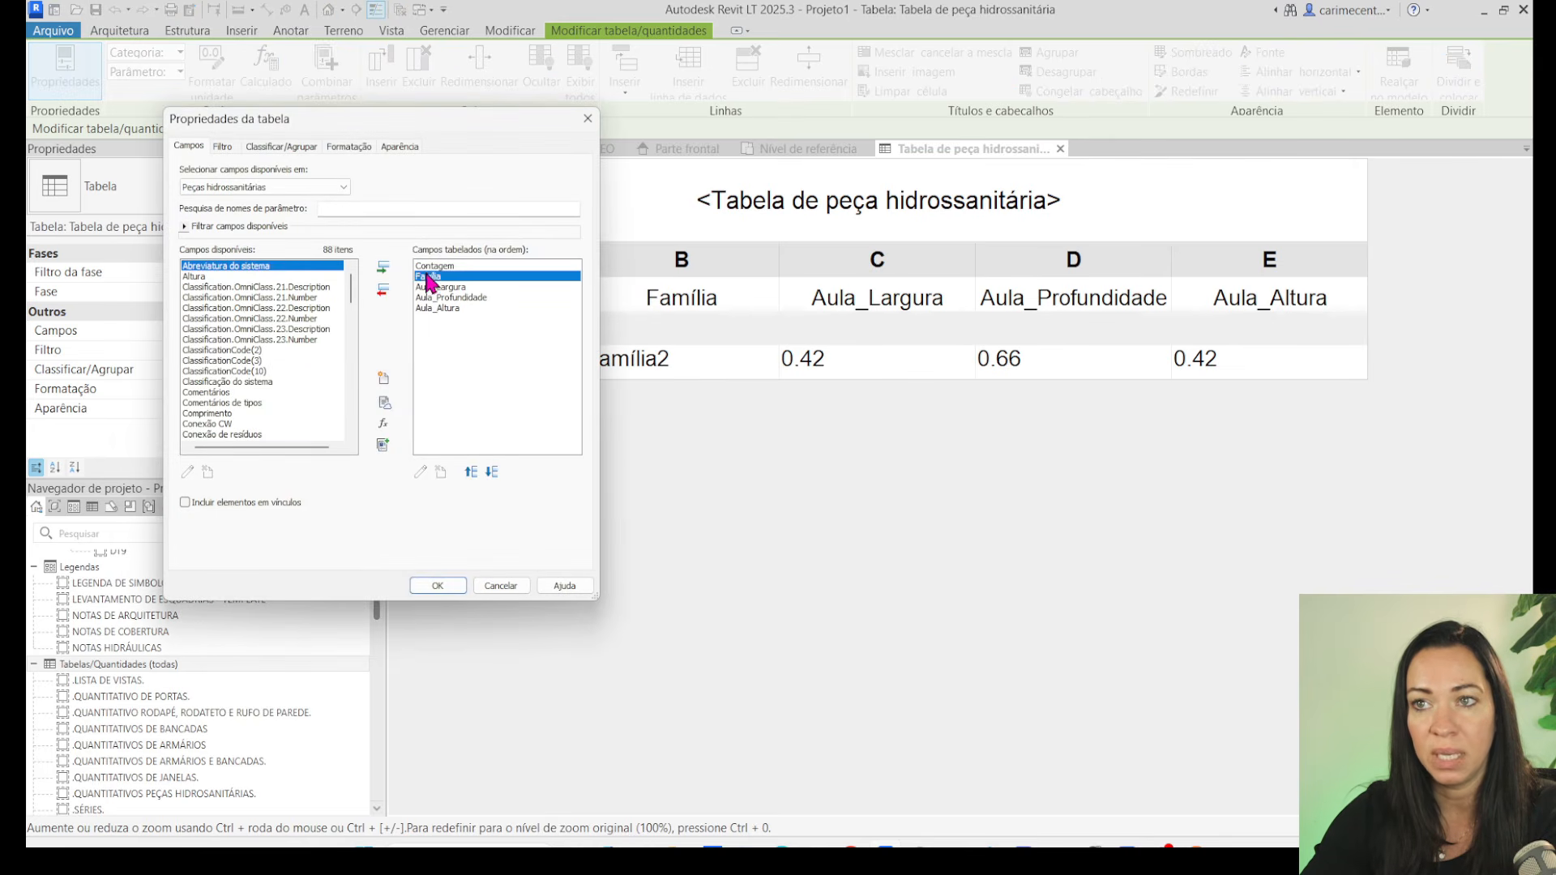
left_click(384, 290)
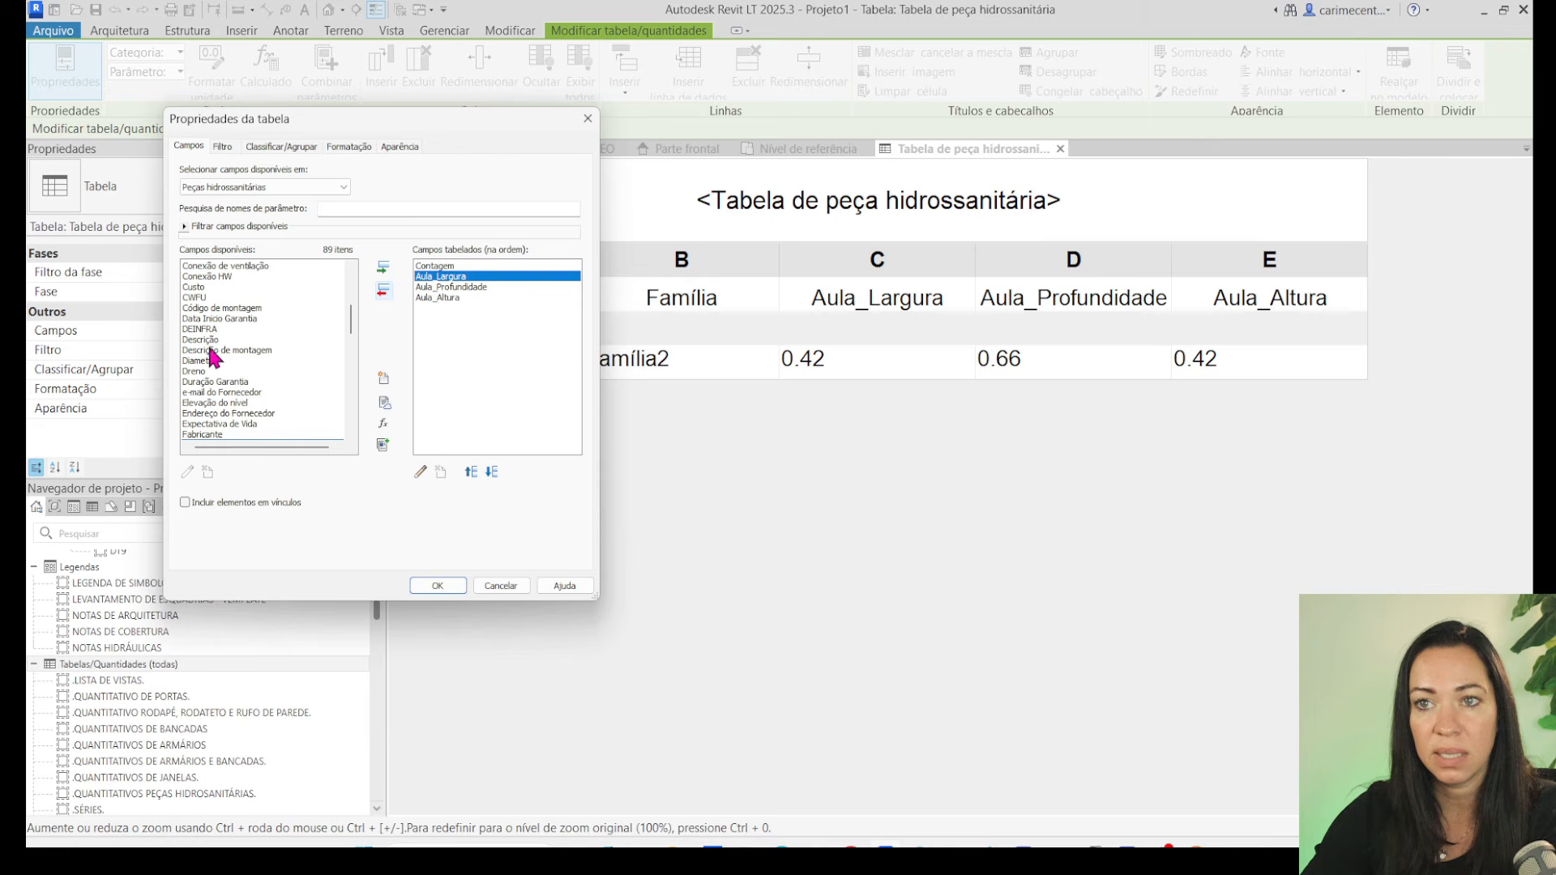
left_click(208, 340)
left_click(383, 267)
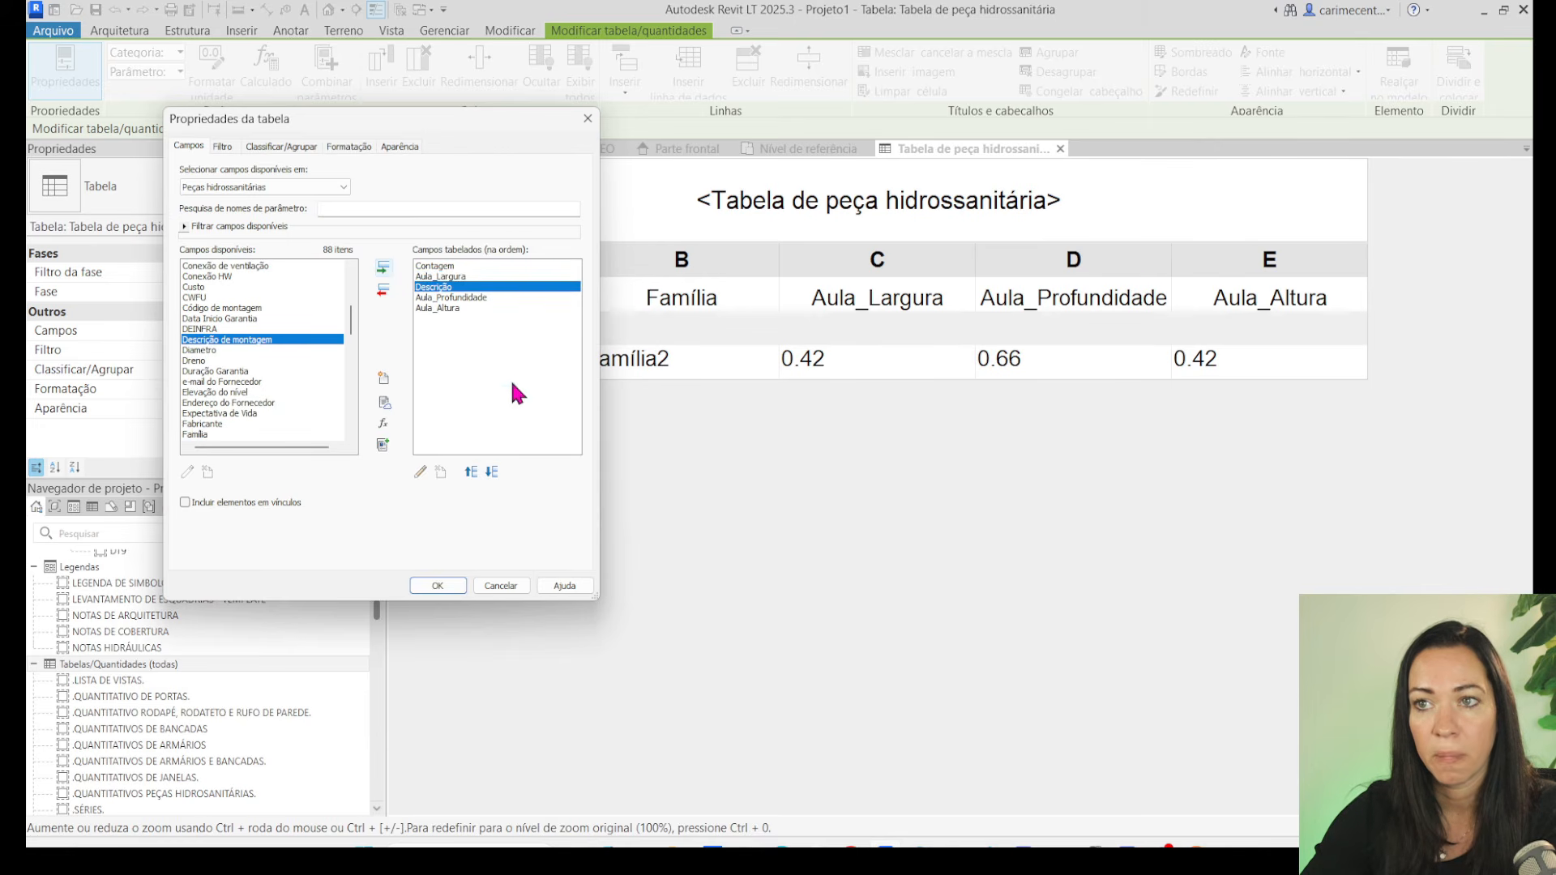
left_click(472, 472)
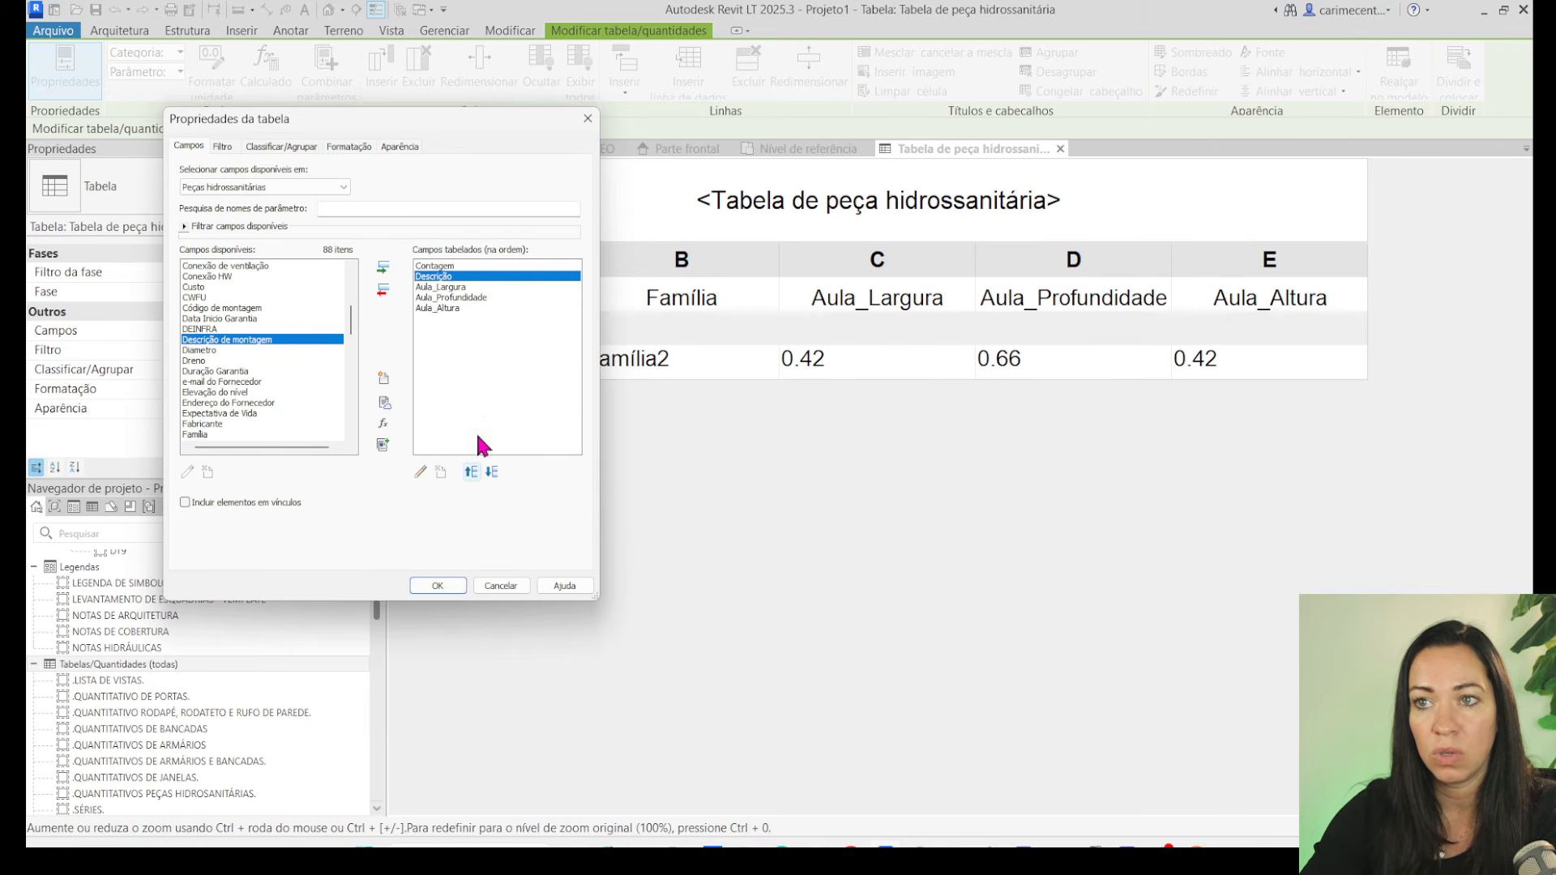
left_click(438, 585)
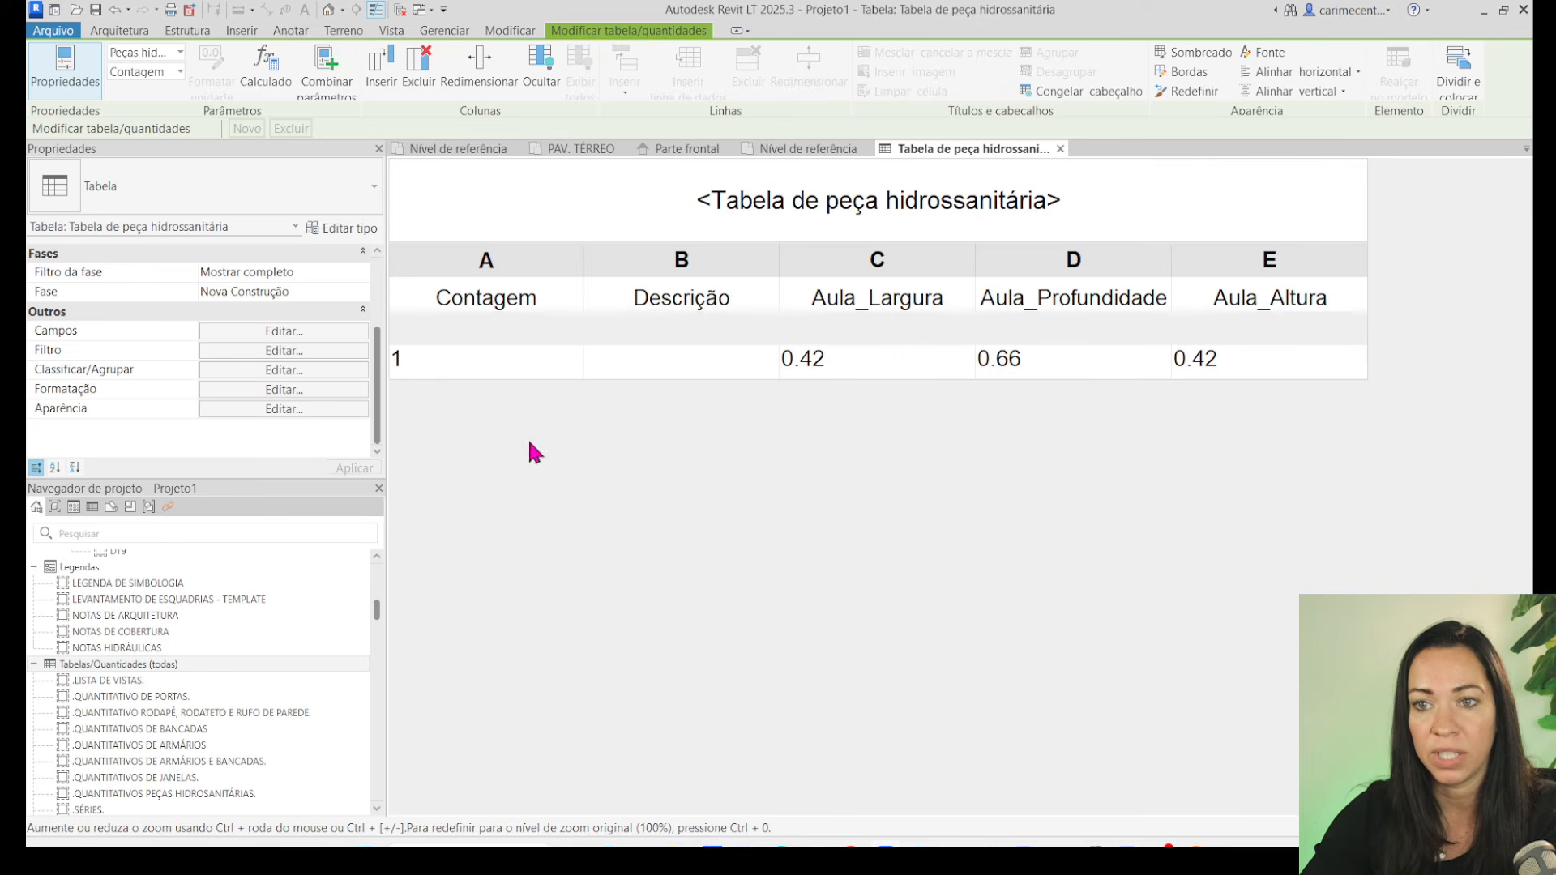
Set the Descrição type property of the toilet in the PAV. TÉRREO plan to VASO SANITARIO and return to the schedule.
scroll(195, 672, "up", 7)
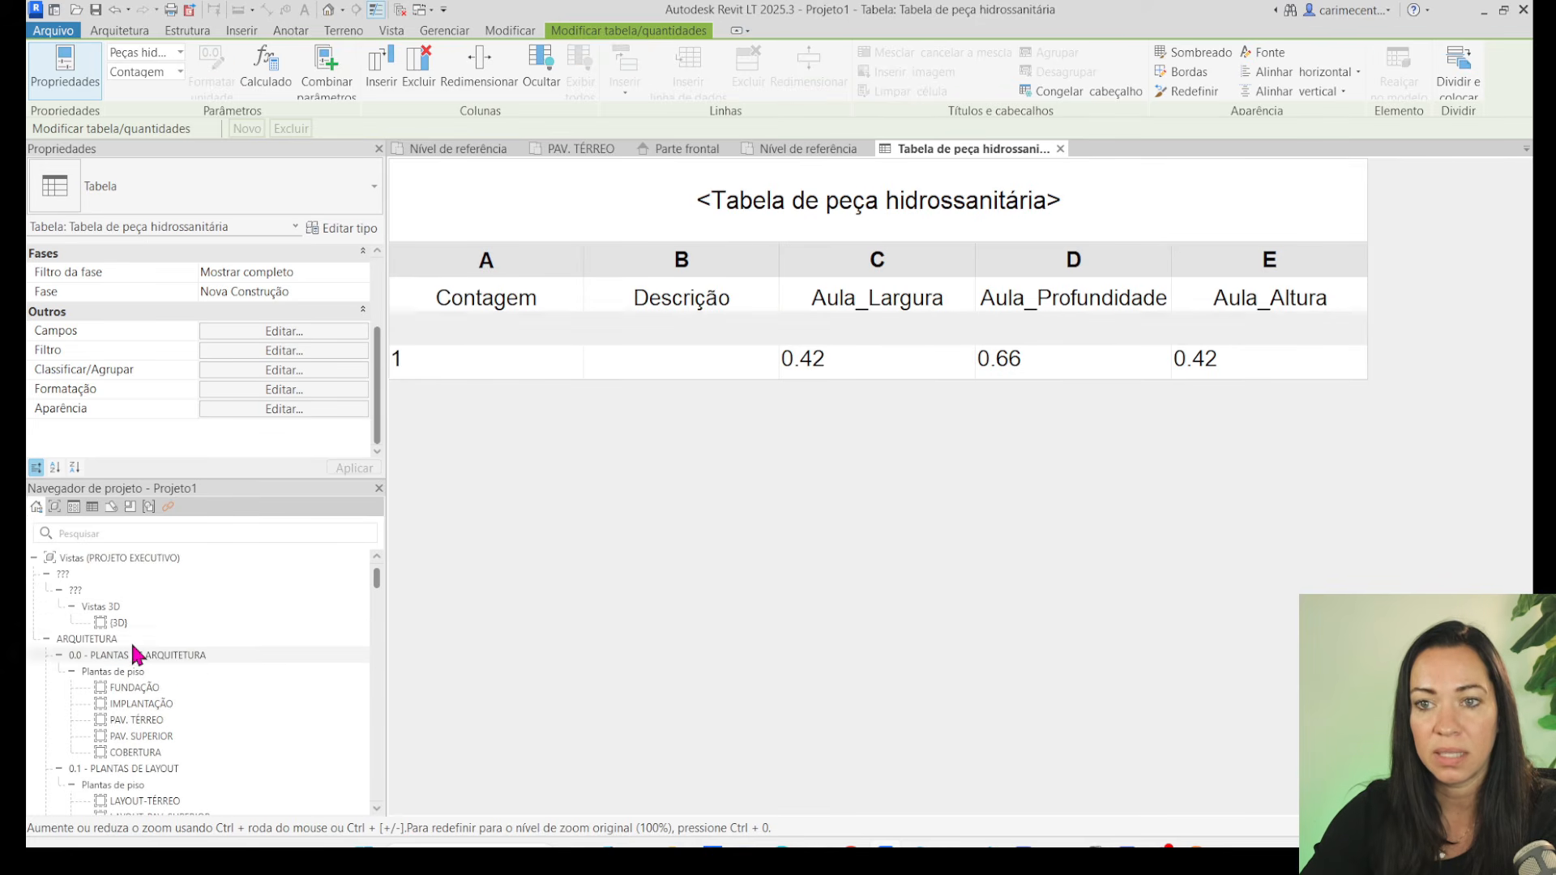
double_click(147, 721)
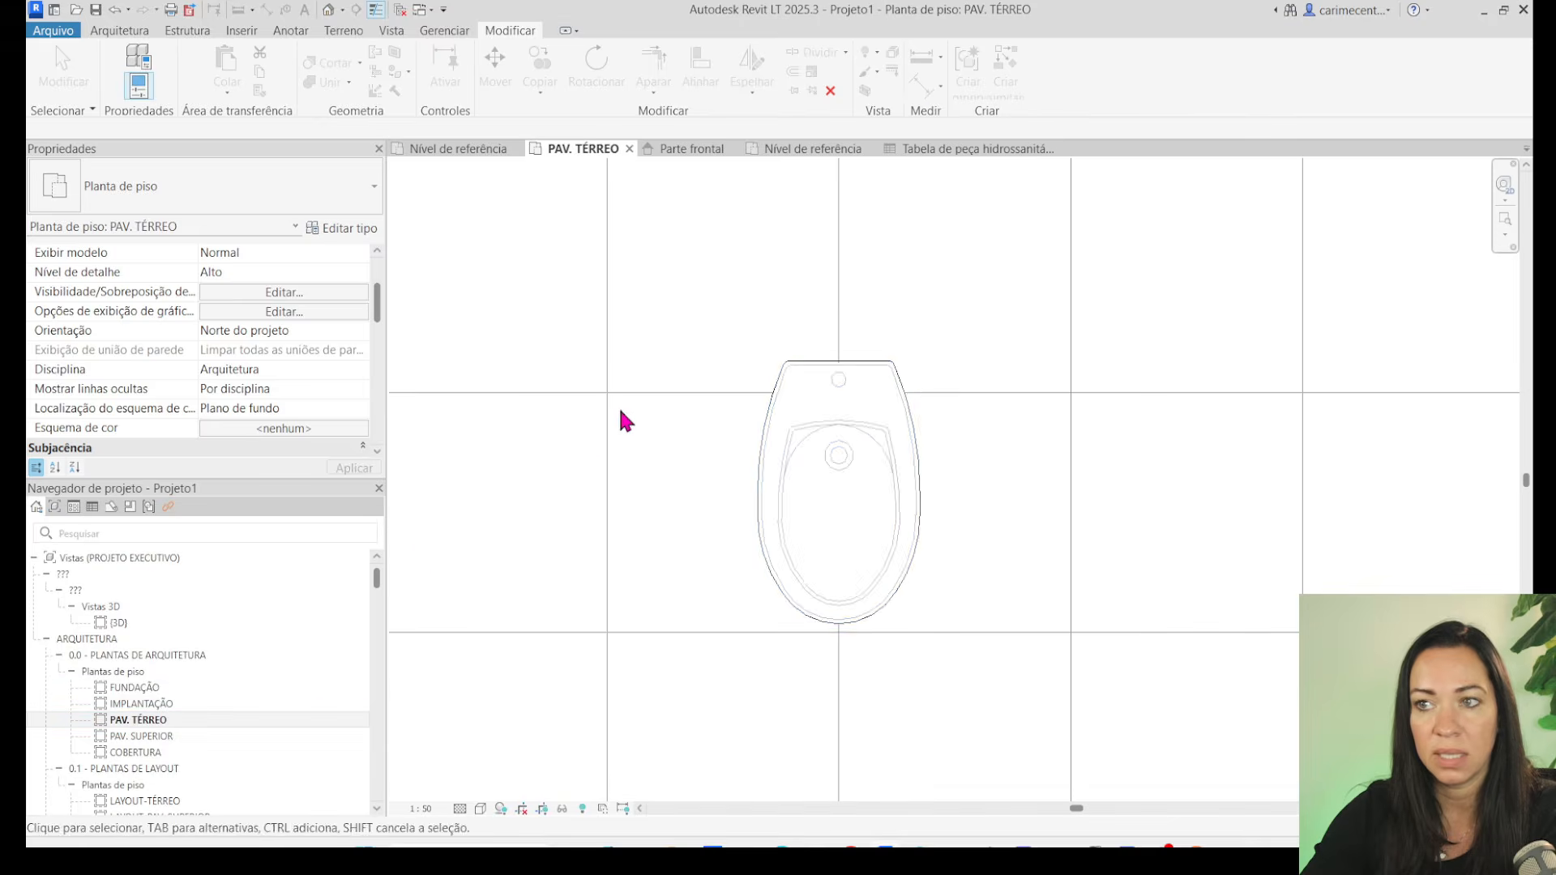
left_click(790, 385)
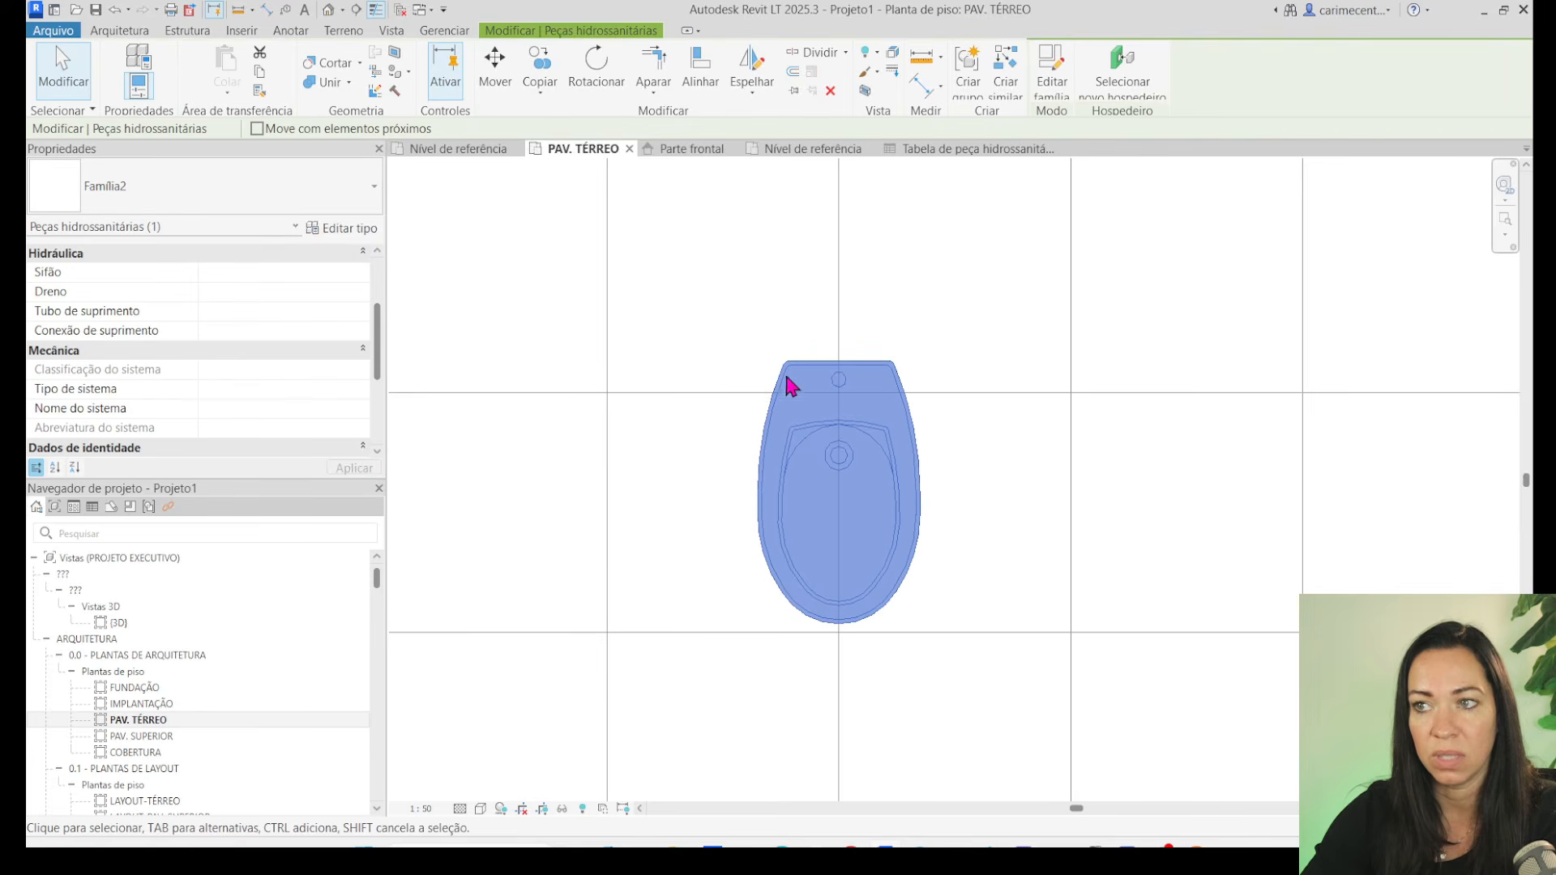
left_click(334, 228)
scroll(224, 366, "down", 3)
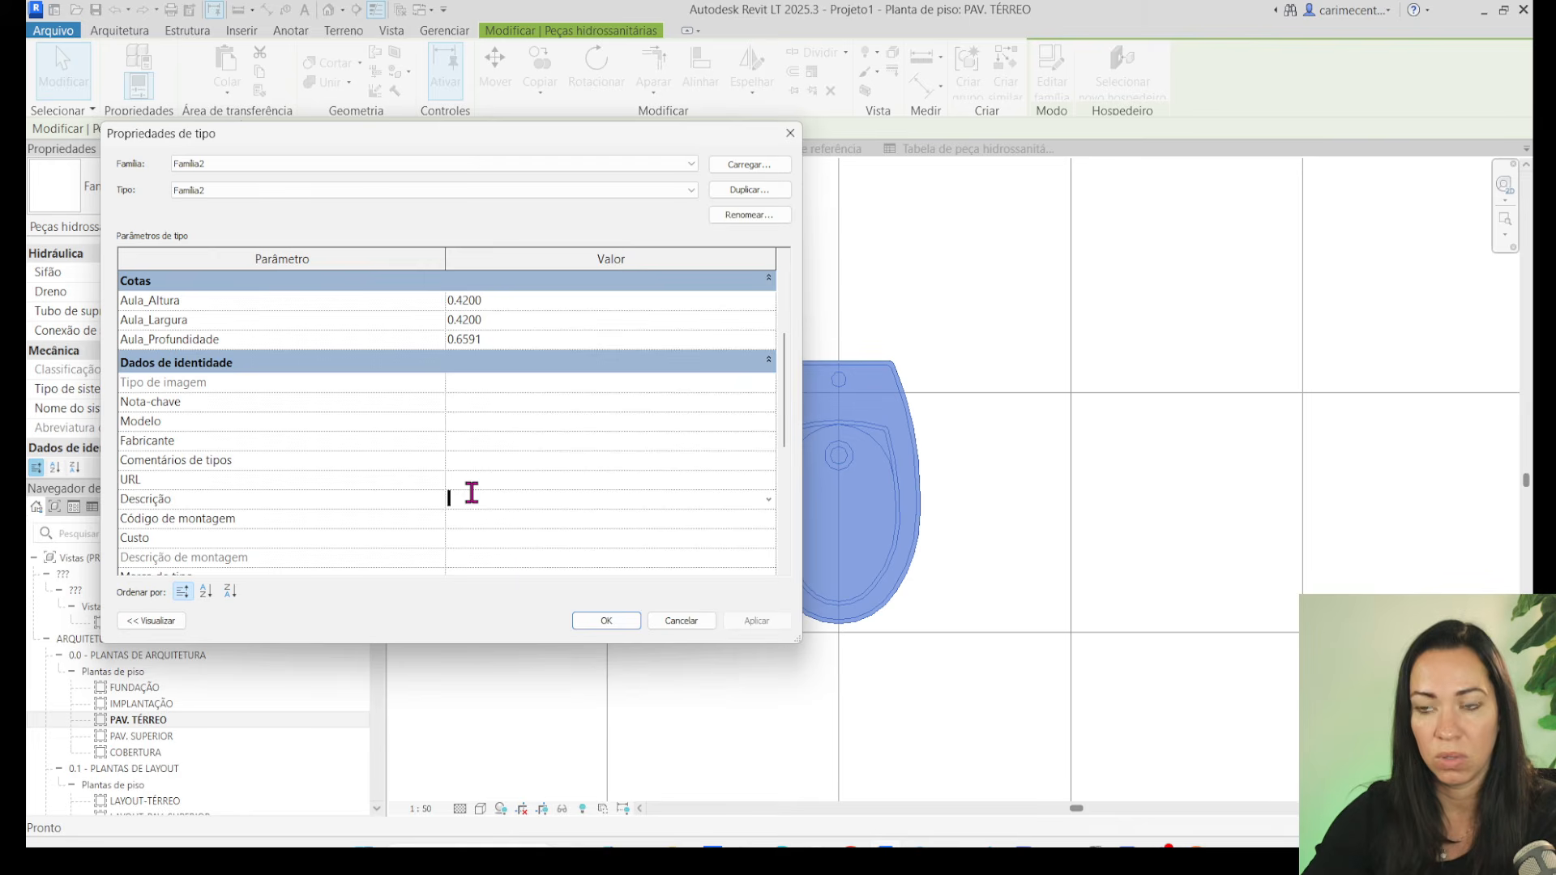
type("VASO SANITARIO")
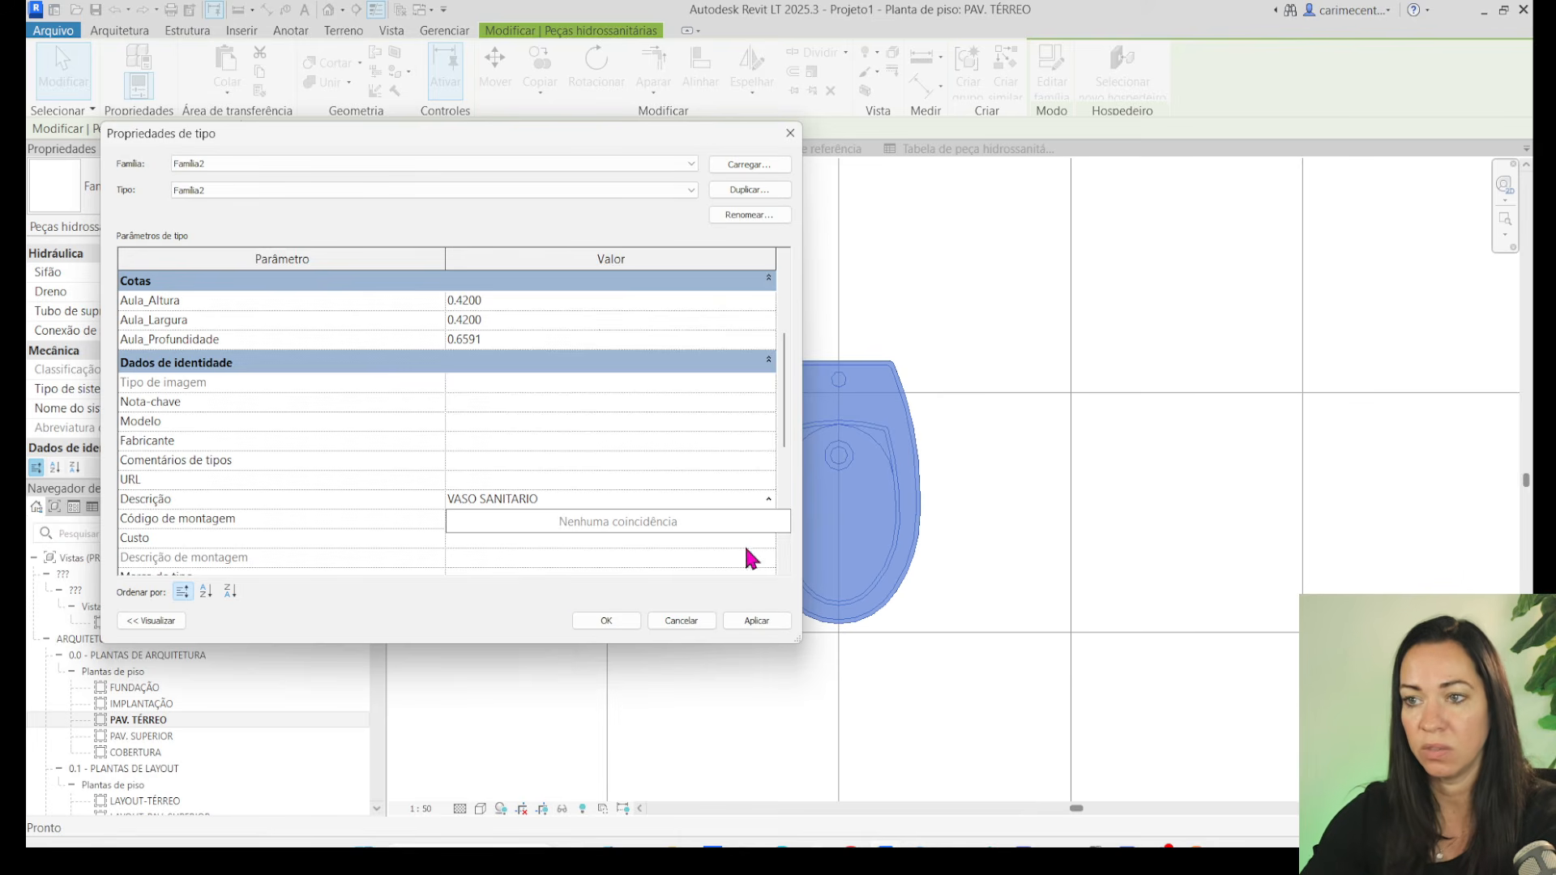
left_click(607, 621)
left_click(615, 616)
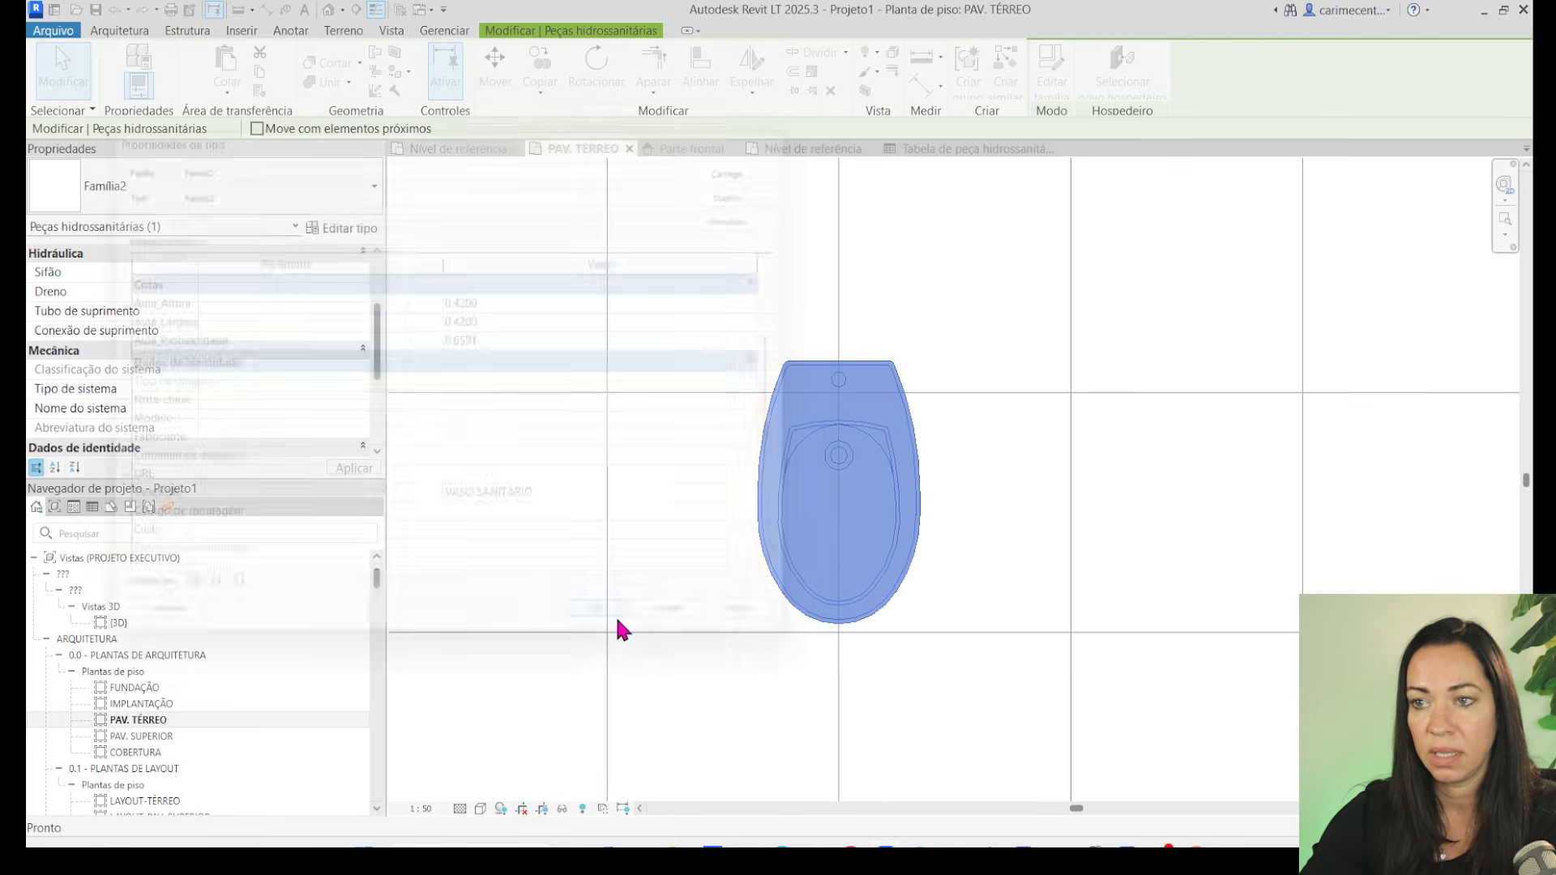
left_click(964, 150)
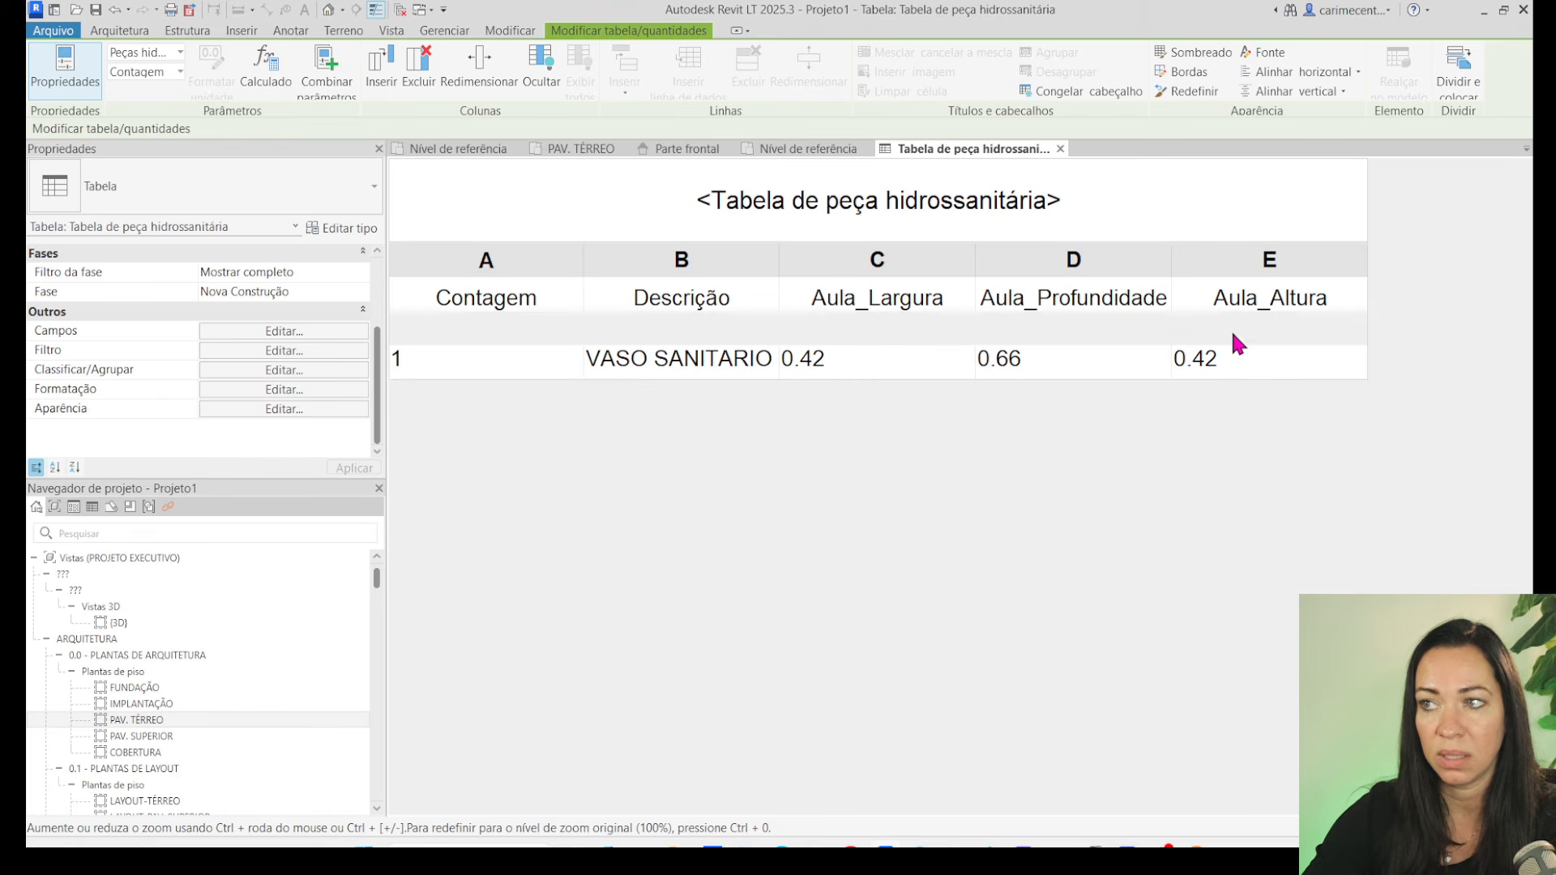
From the PAV. TÉRREO plan, create a new family from the Anotação genérica métrica annotation template and delete its instruction note.
double_click(191, 722)
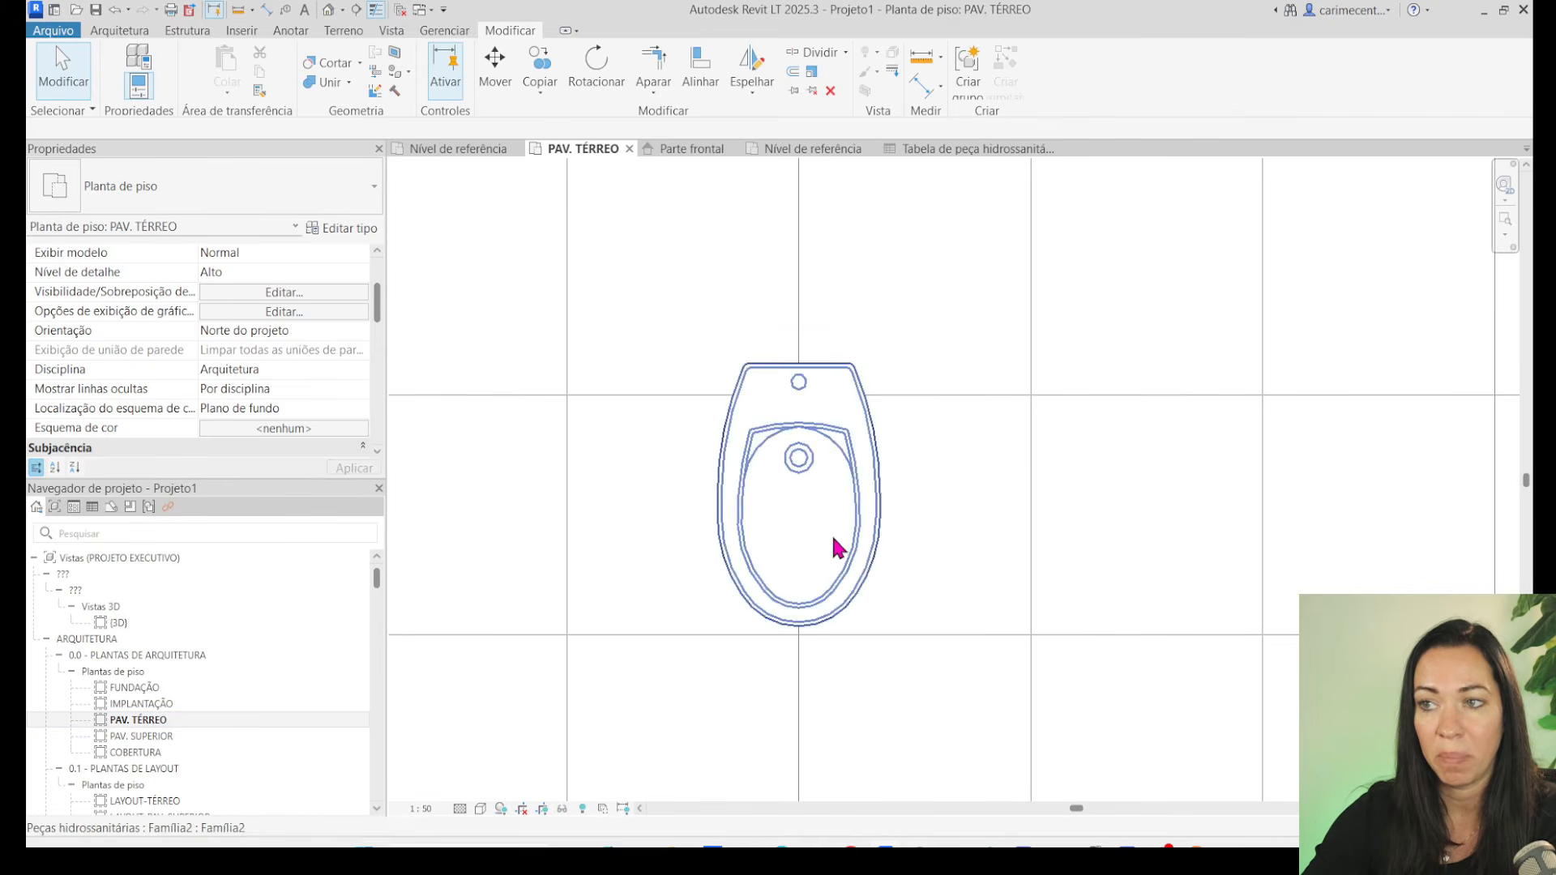
middle_click_drag(952, 566, 912, 587)
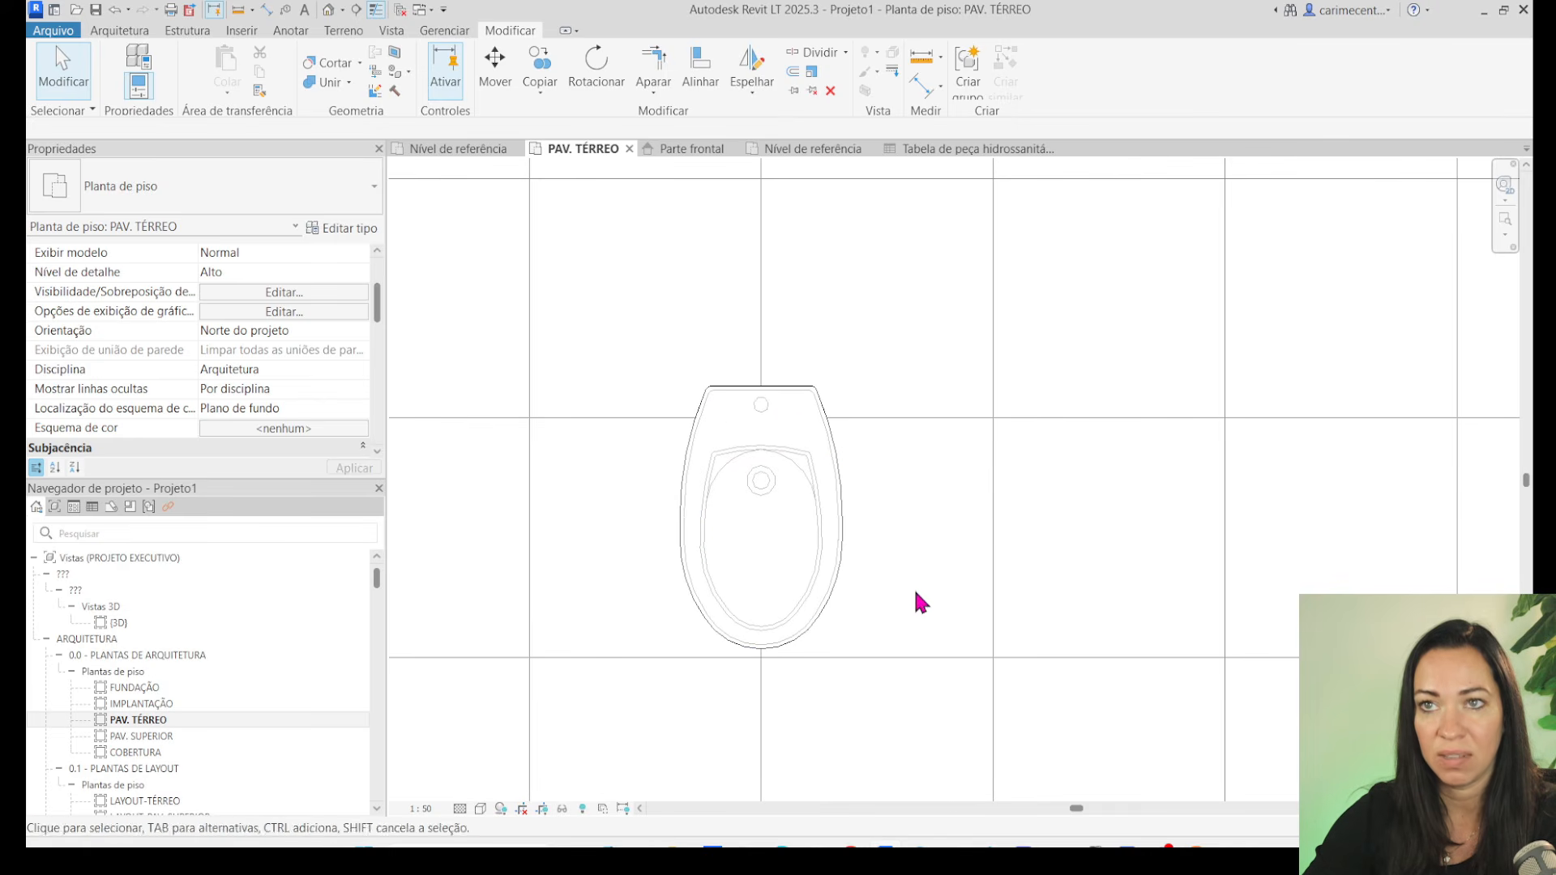
left_click(54, 31)
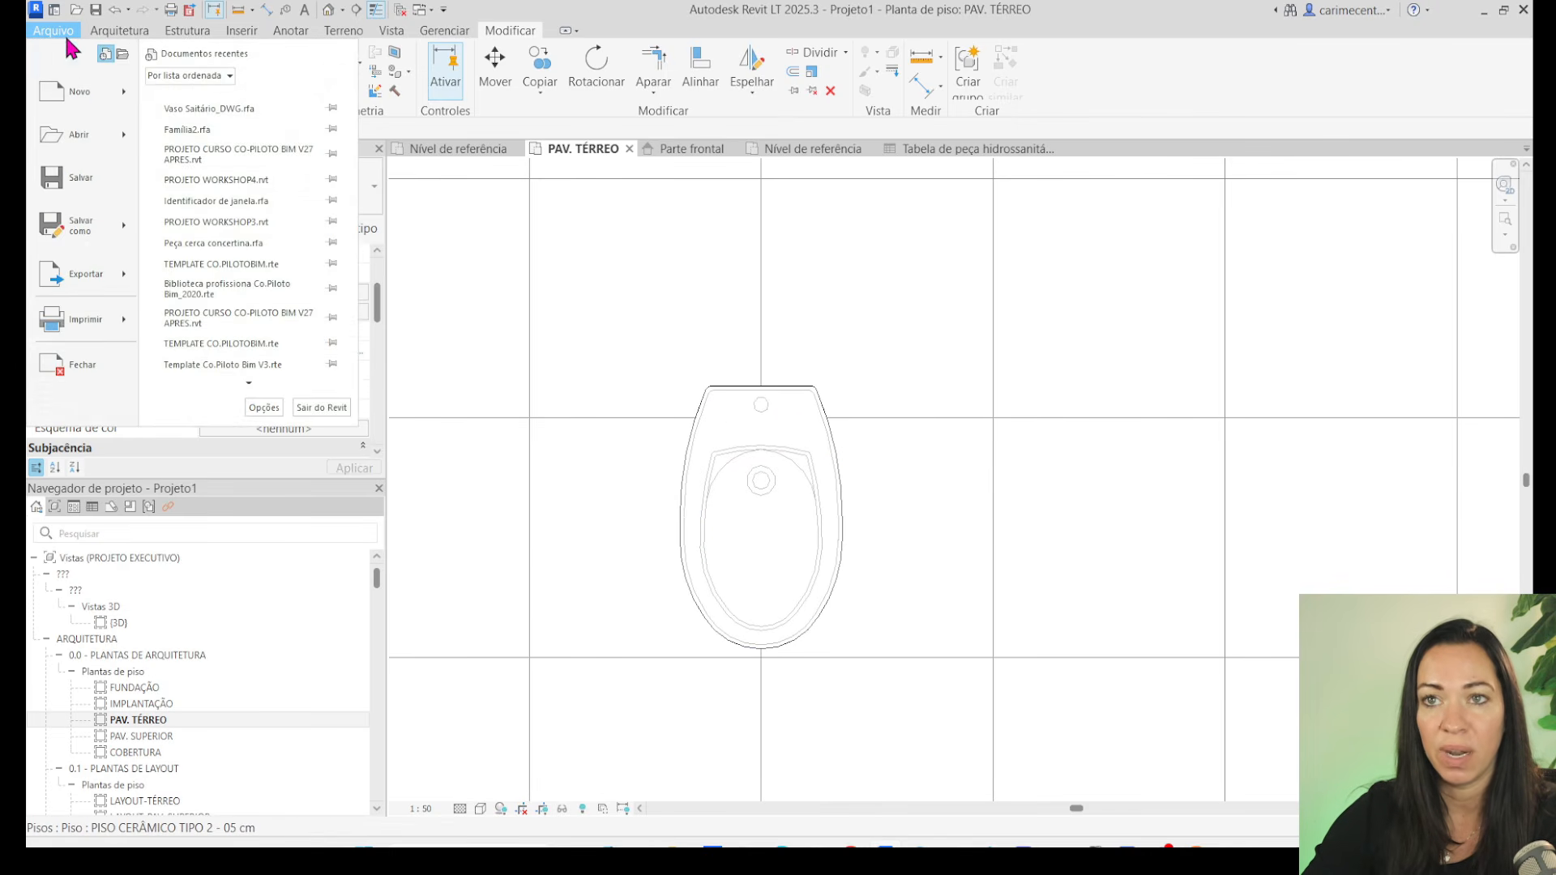
mouse_move(59, 99)
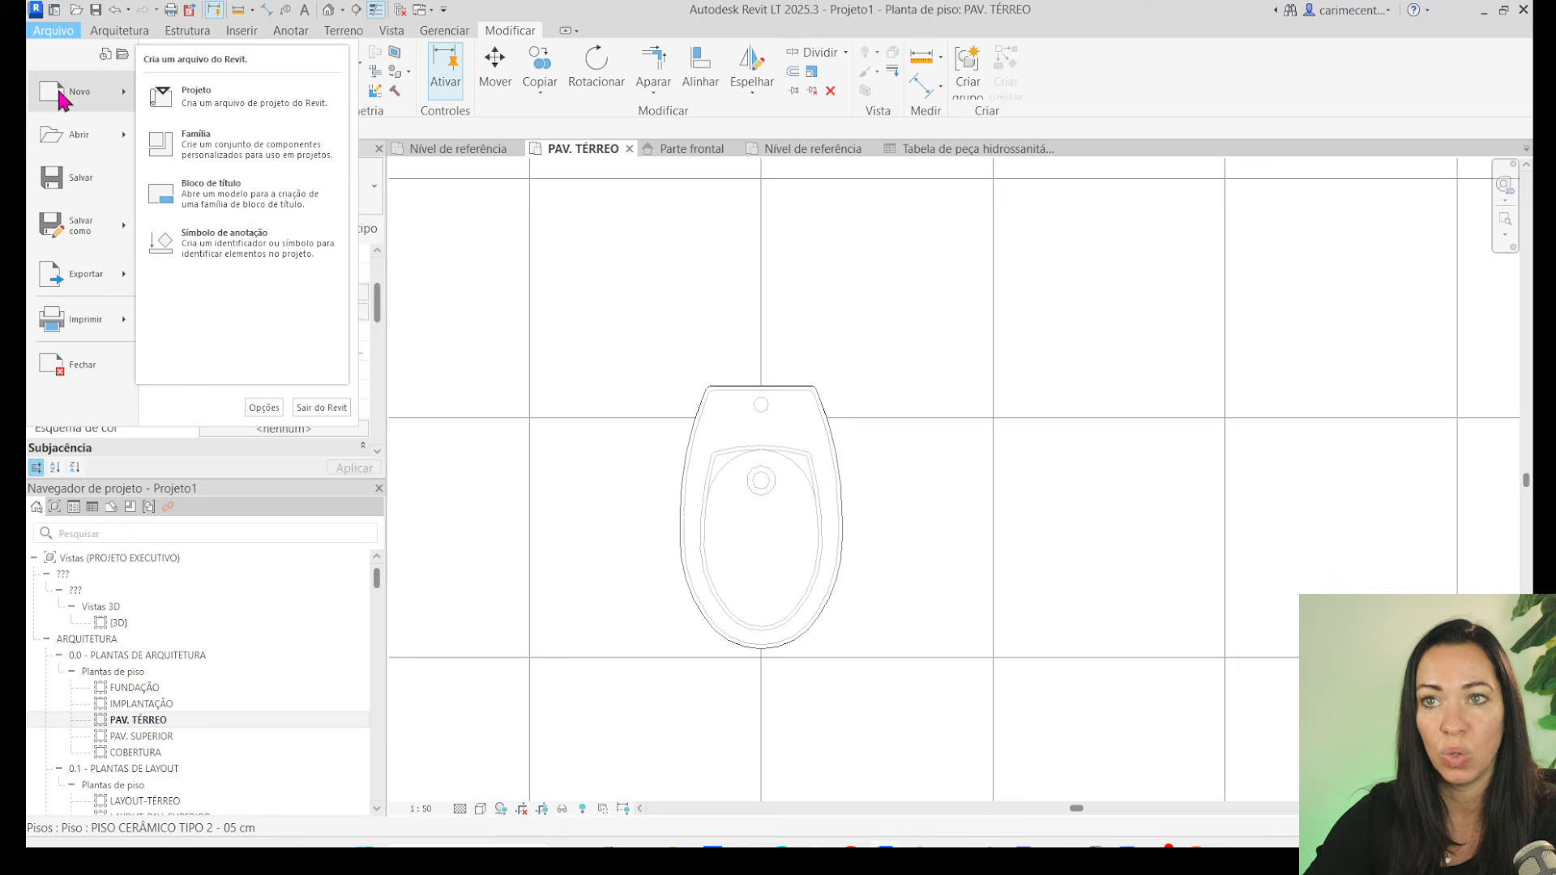
left_click(226, 154)
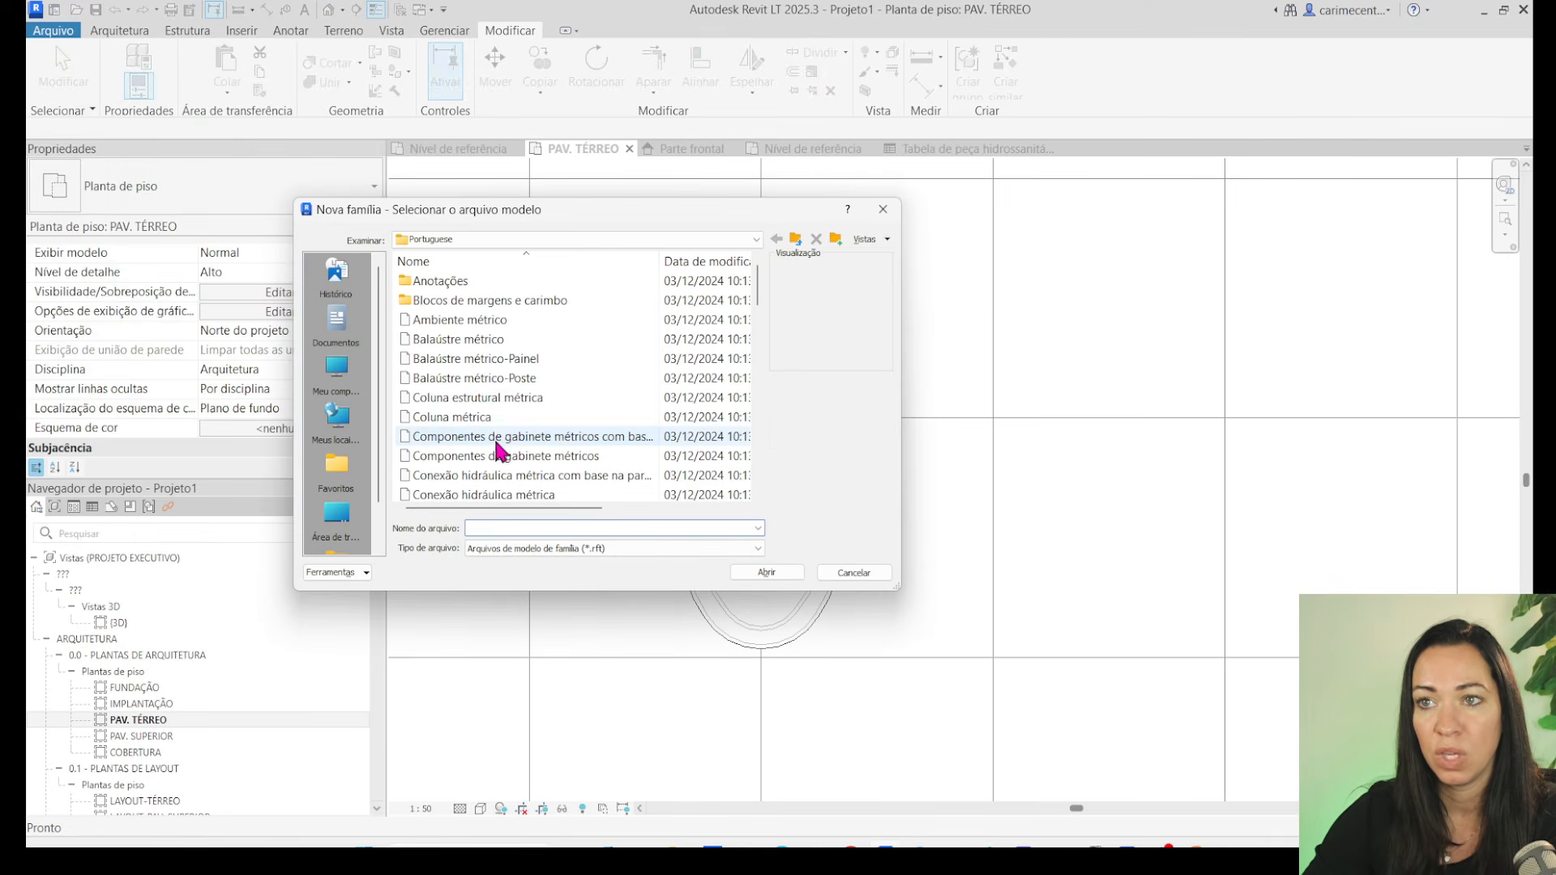
double_click(452, 278)
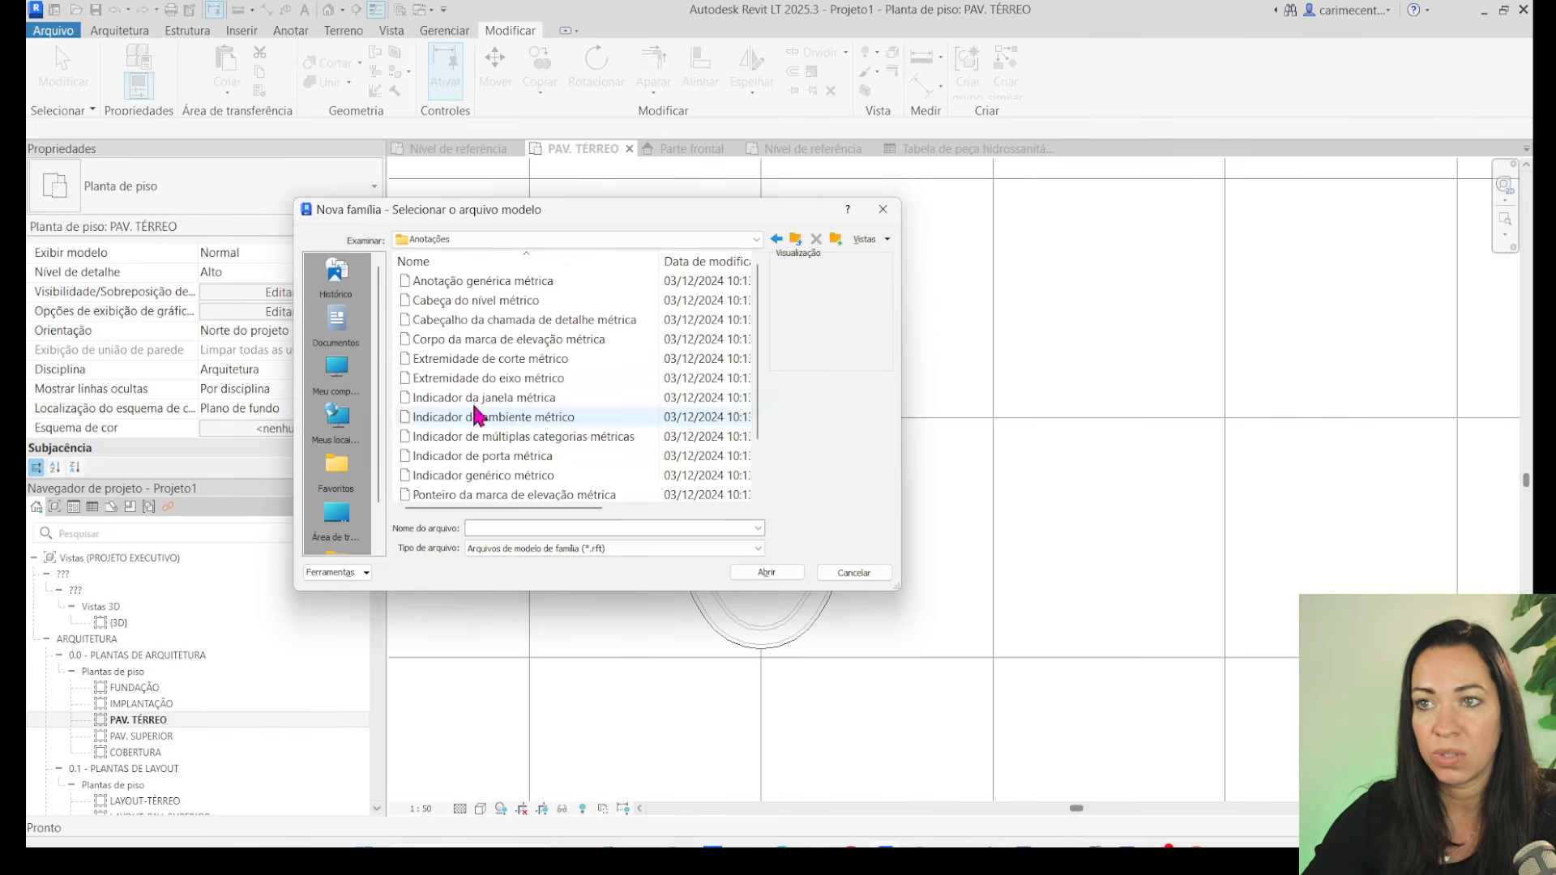
left_click(486, 281)
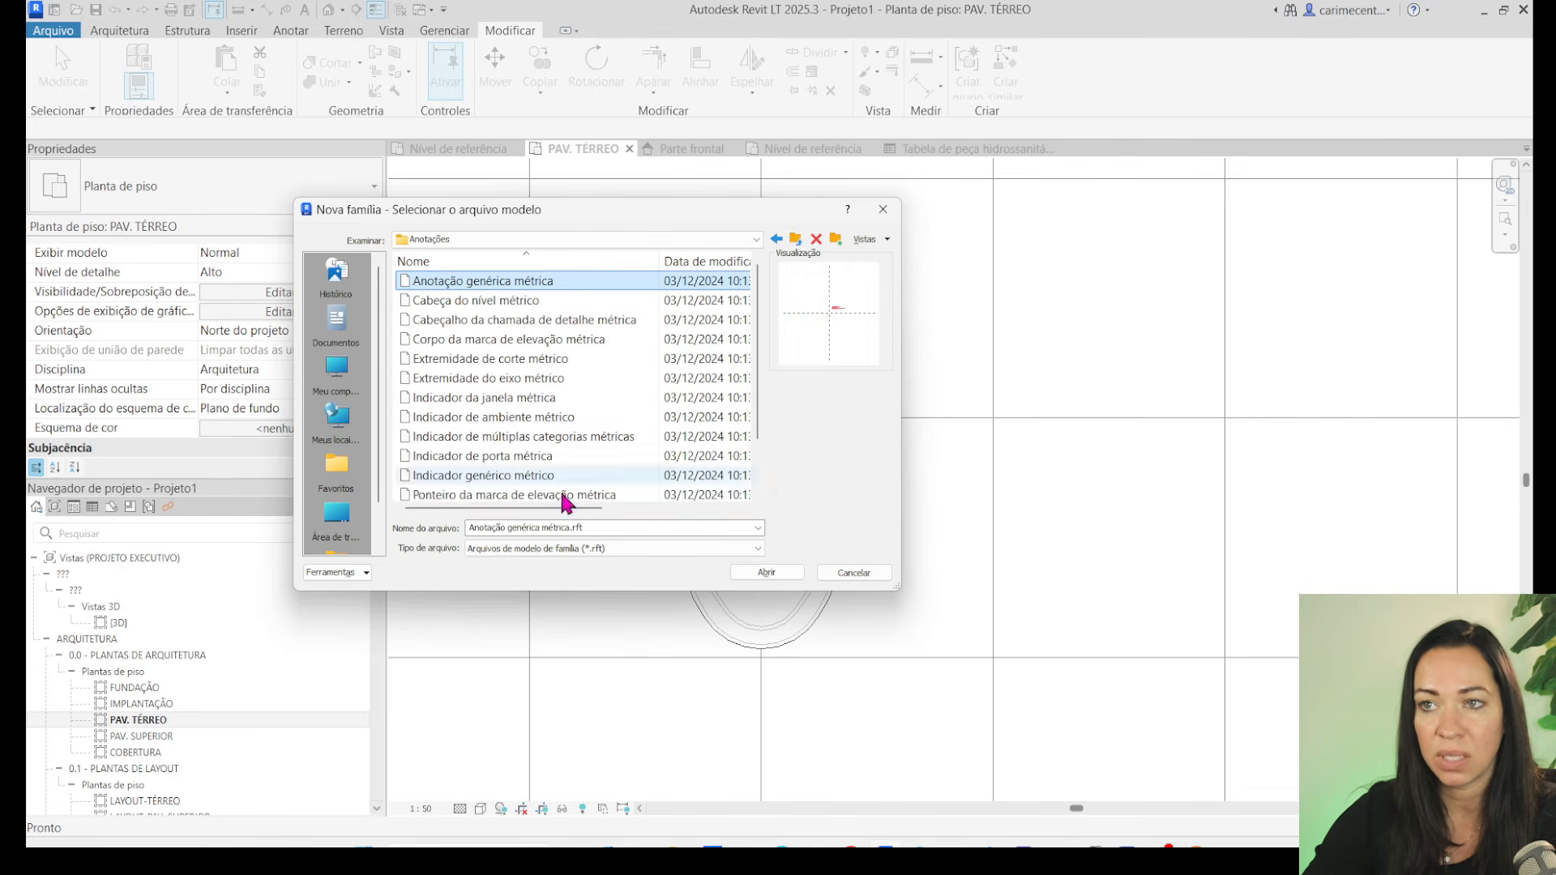
left_click(782, 571)
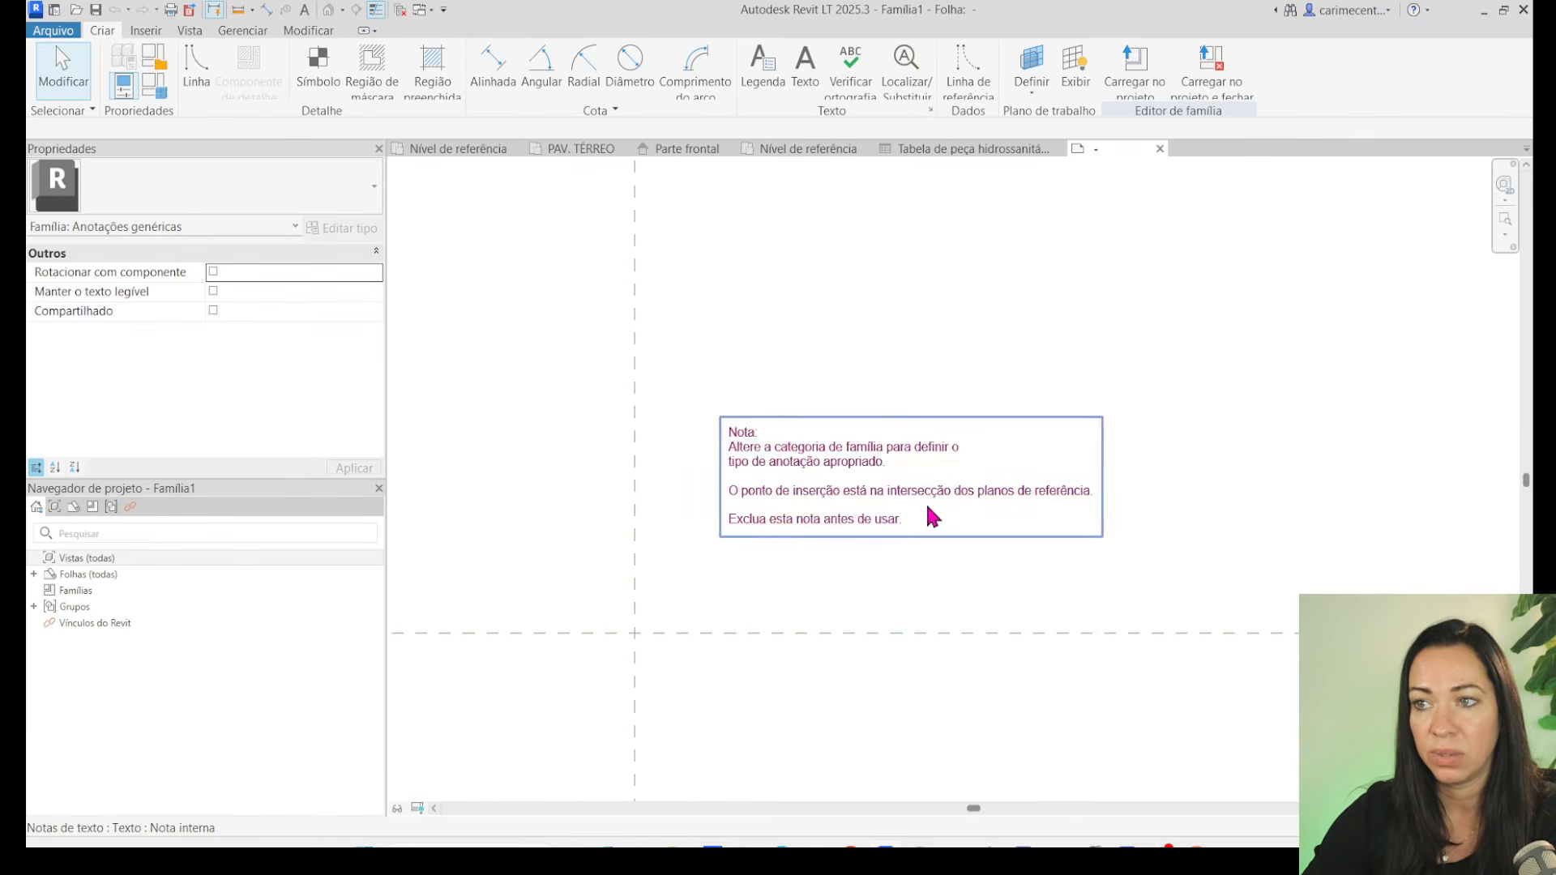
left_click(948, 520)
key("Delete")
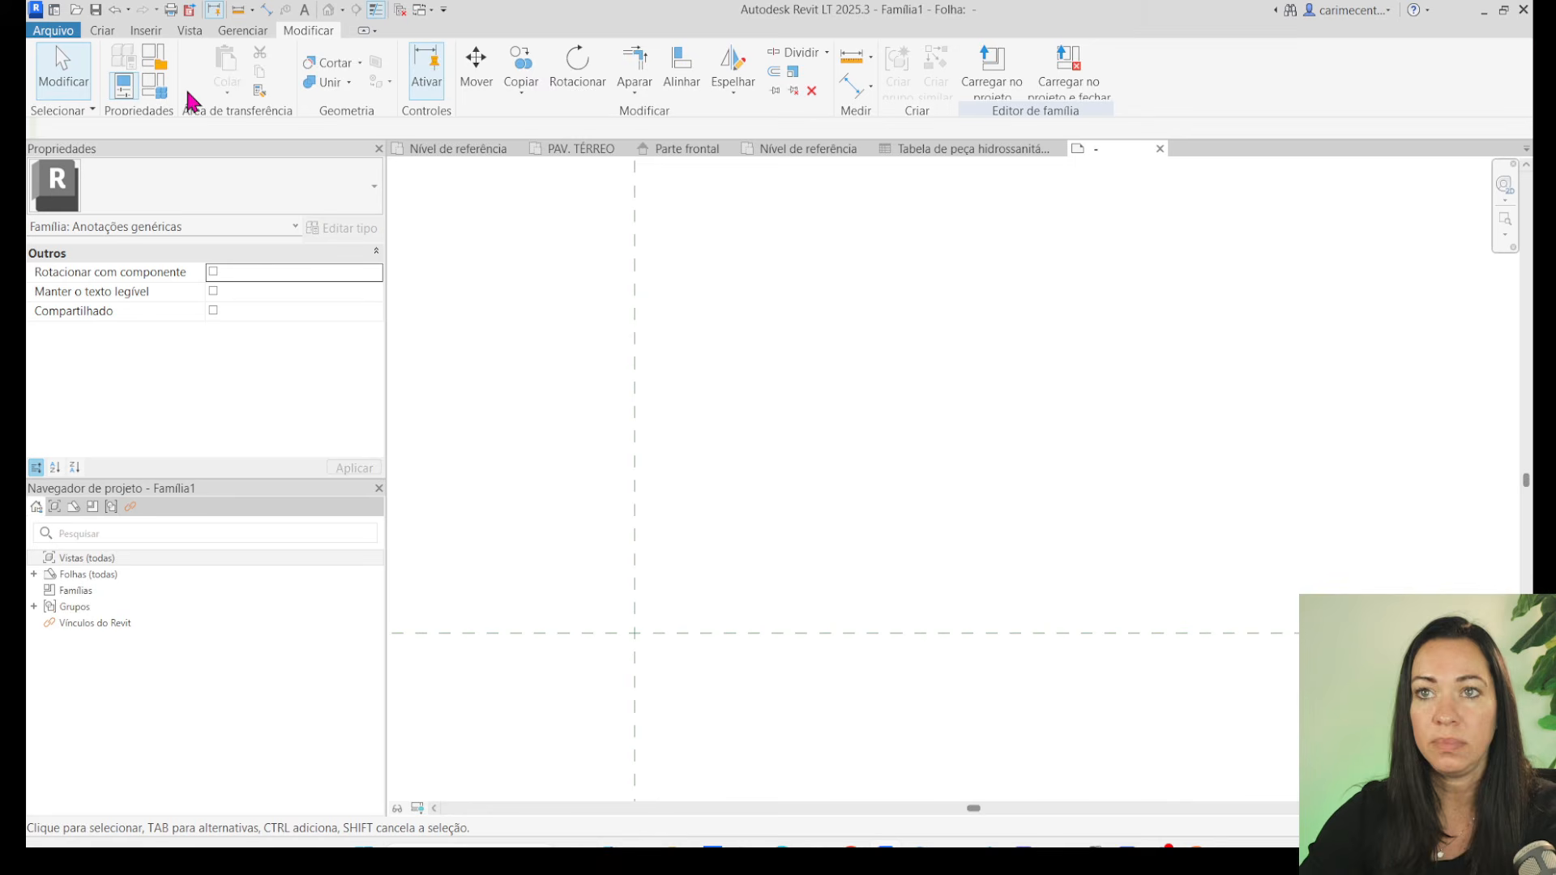
Place a label near the reference plane intersection and add the shared parameter Aula_Altura from the Peças Hisdrosanitarias group to it.
left_click(101, 31)
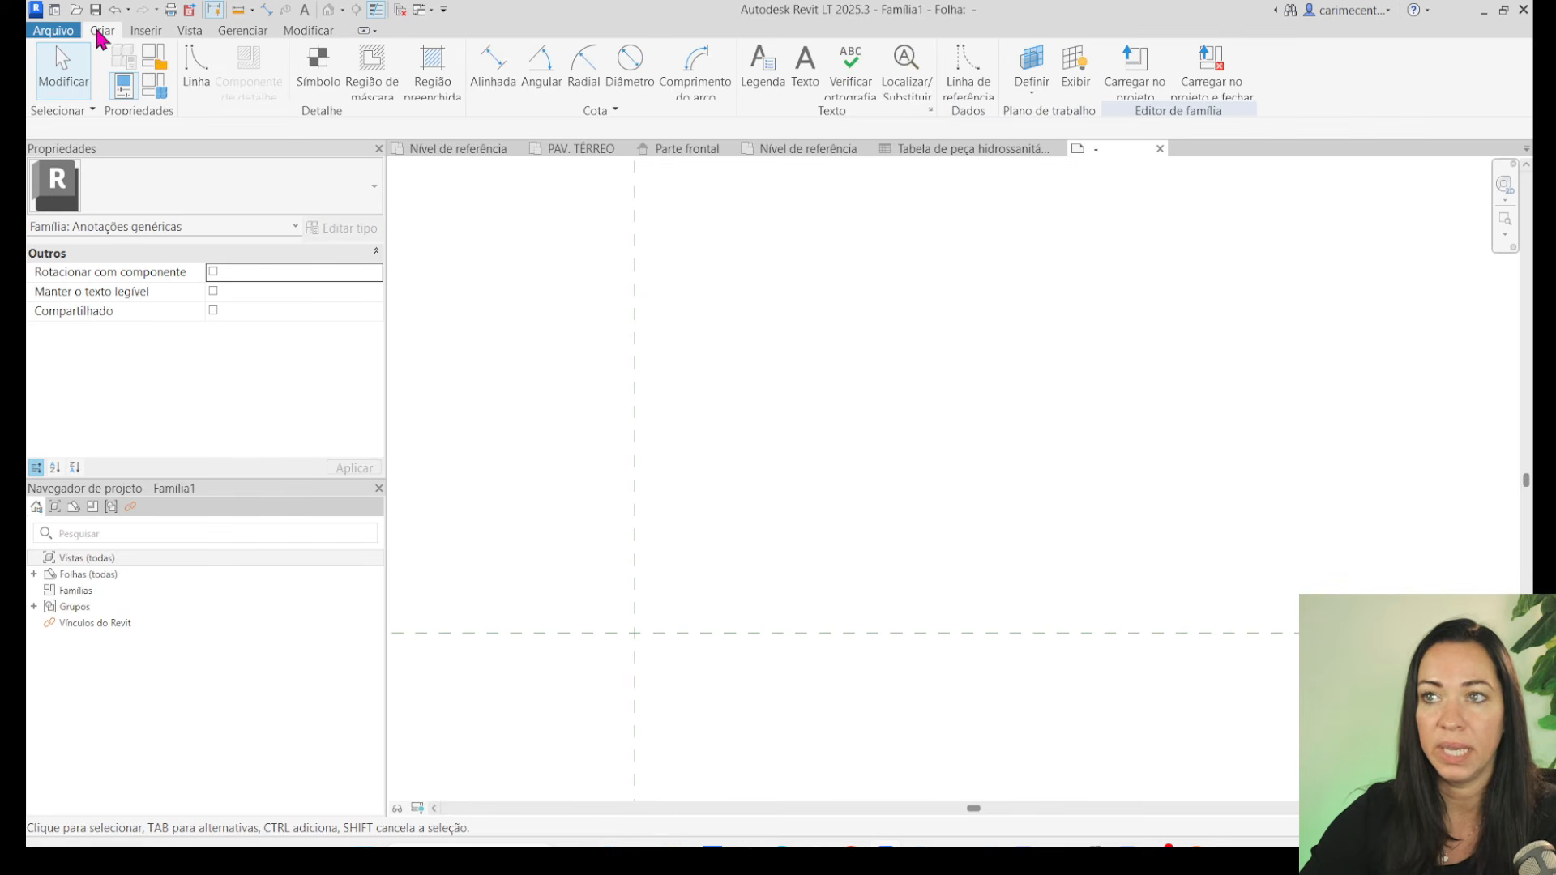
left_click(780, 83)
left_click(683, 487)
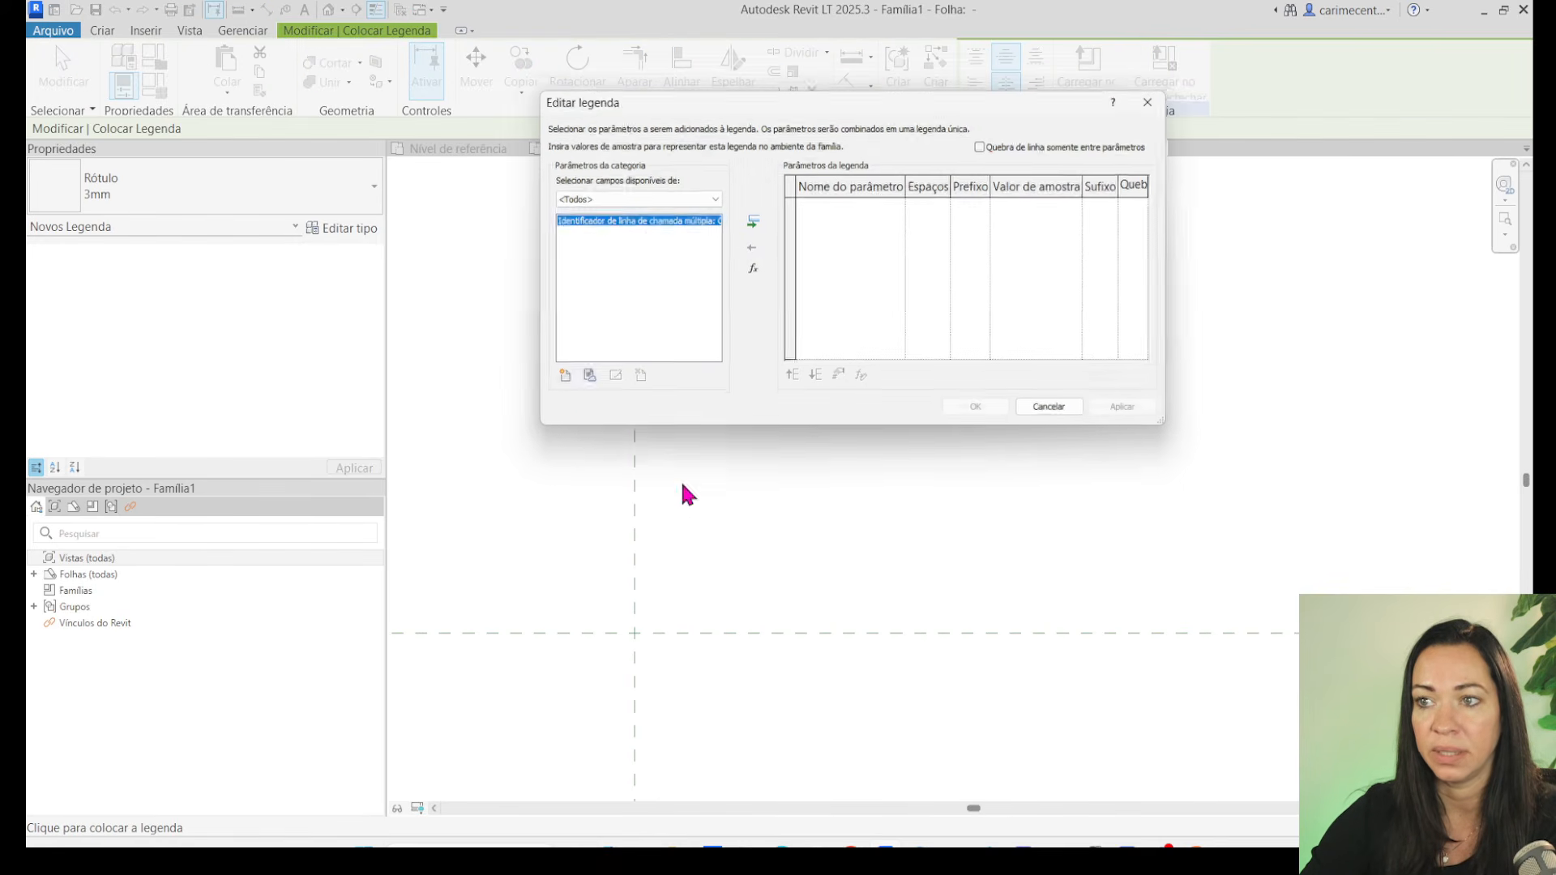
left_click(561, 380)
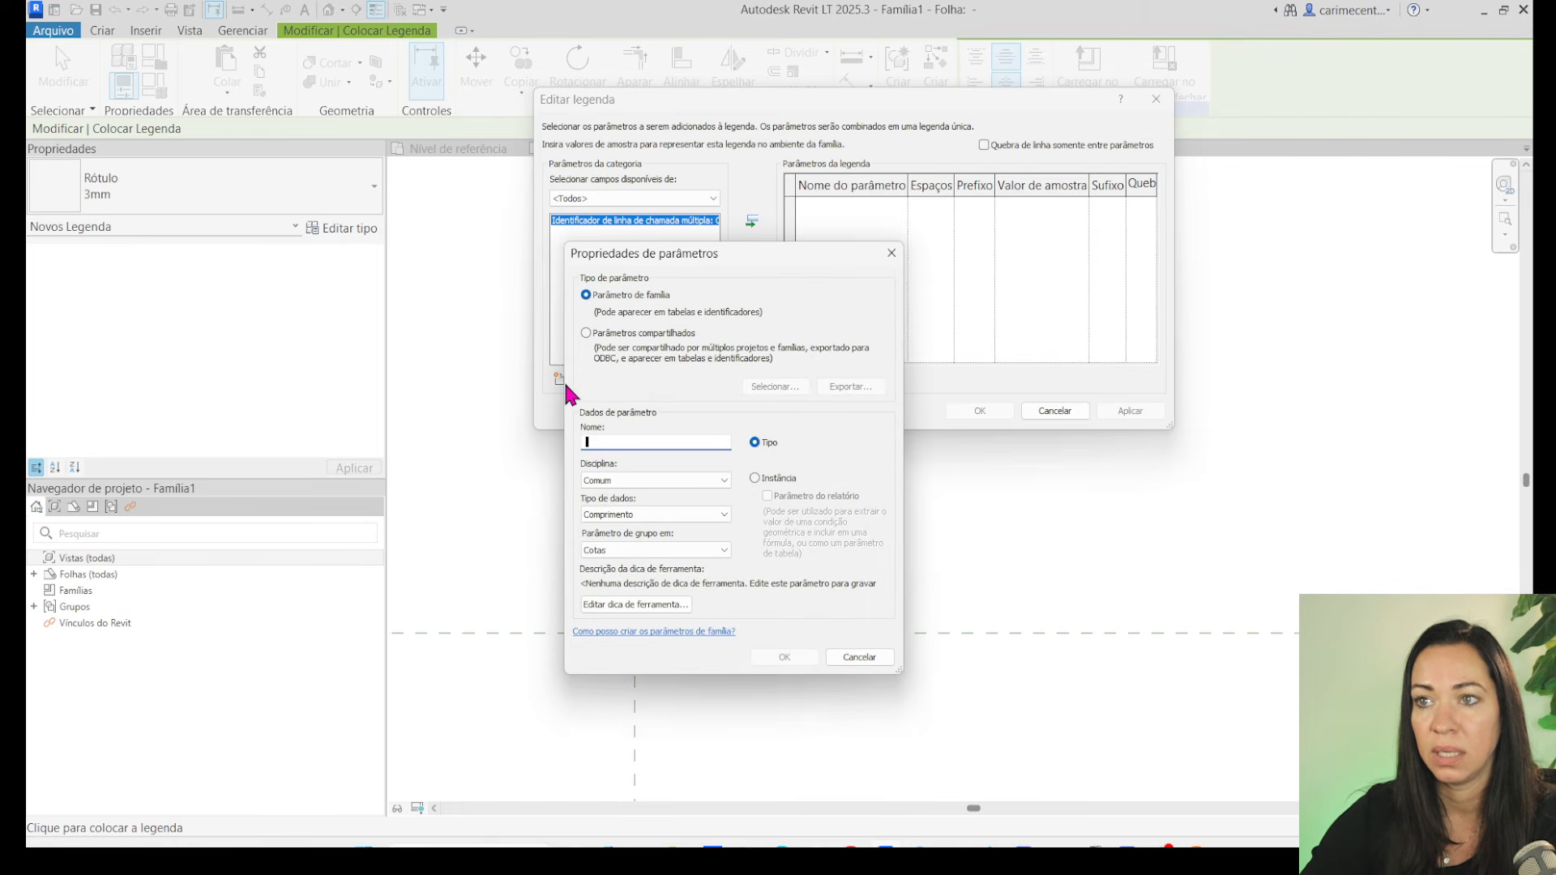
left_click(585, 333)
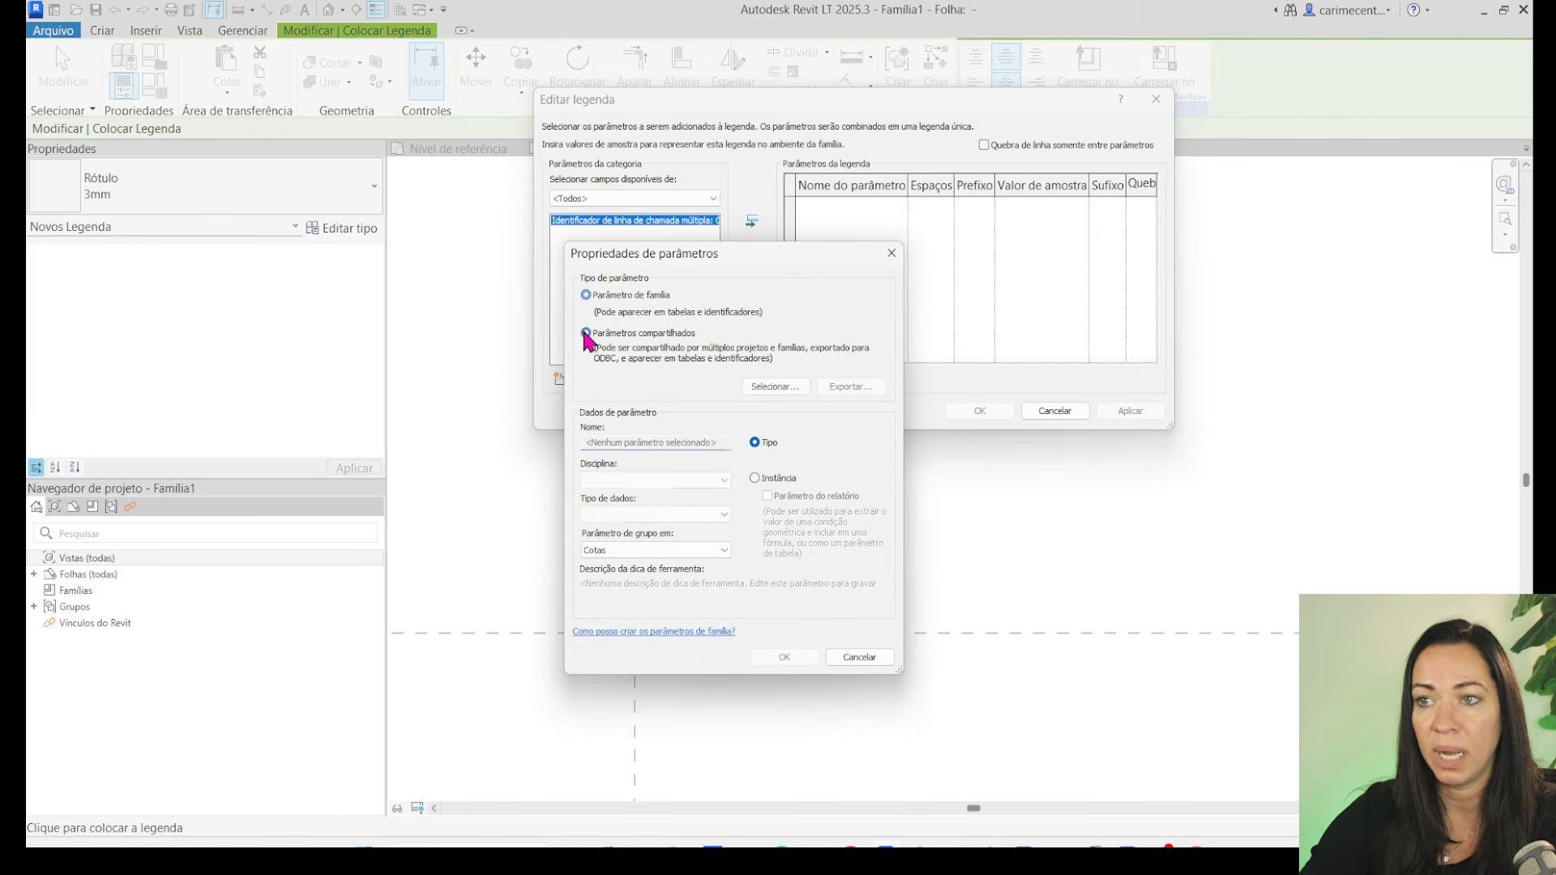
left_click(774, 386)
left_click(597, 308)
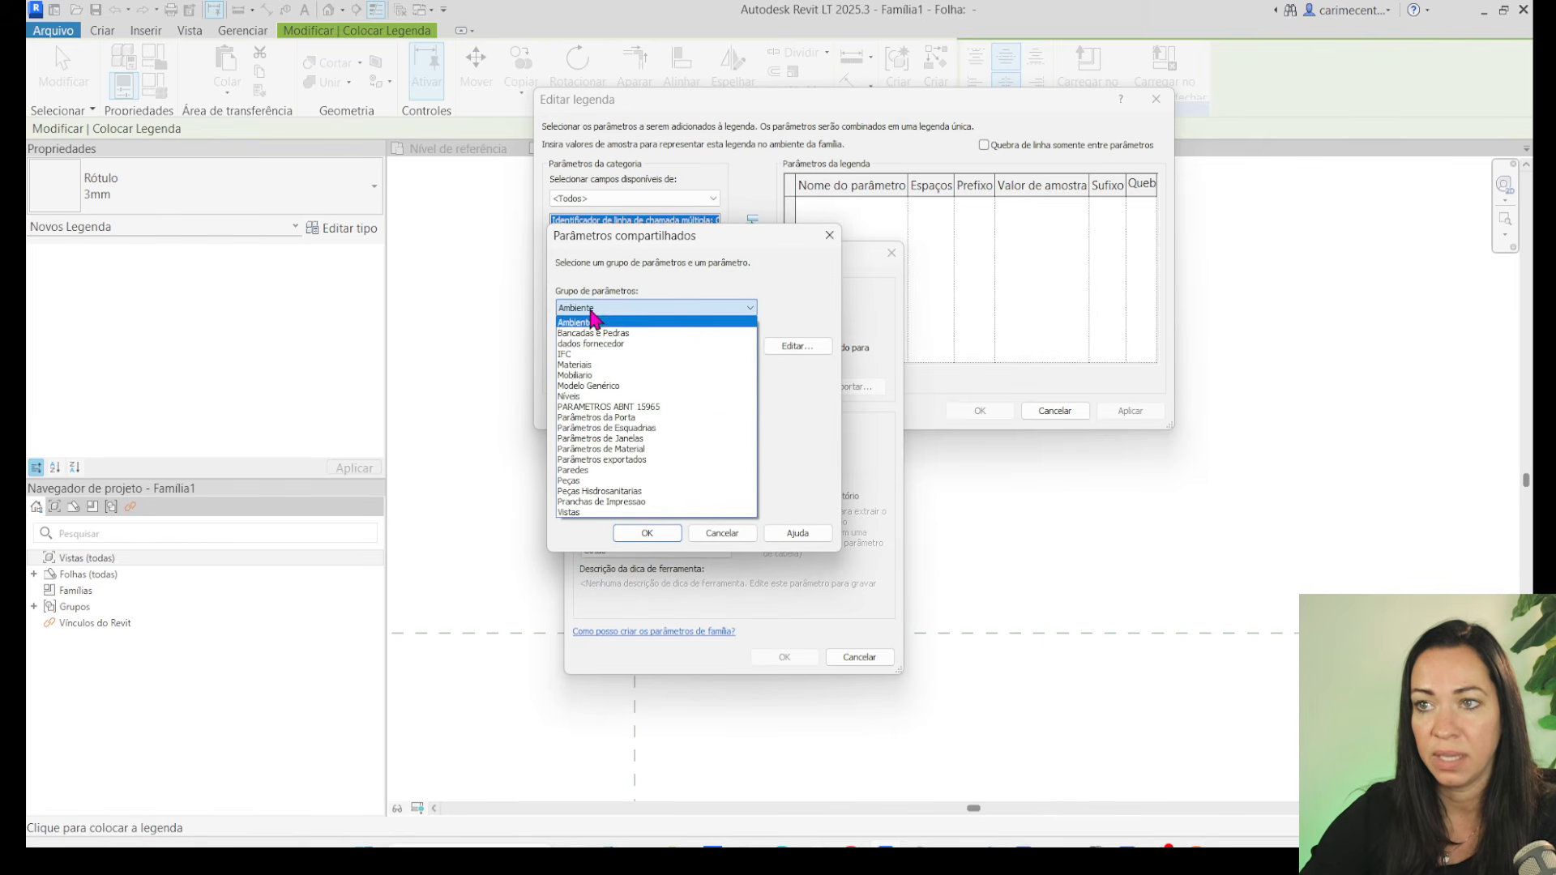
left_click(597, 491)
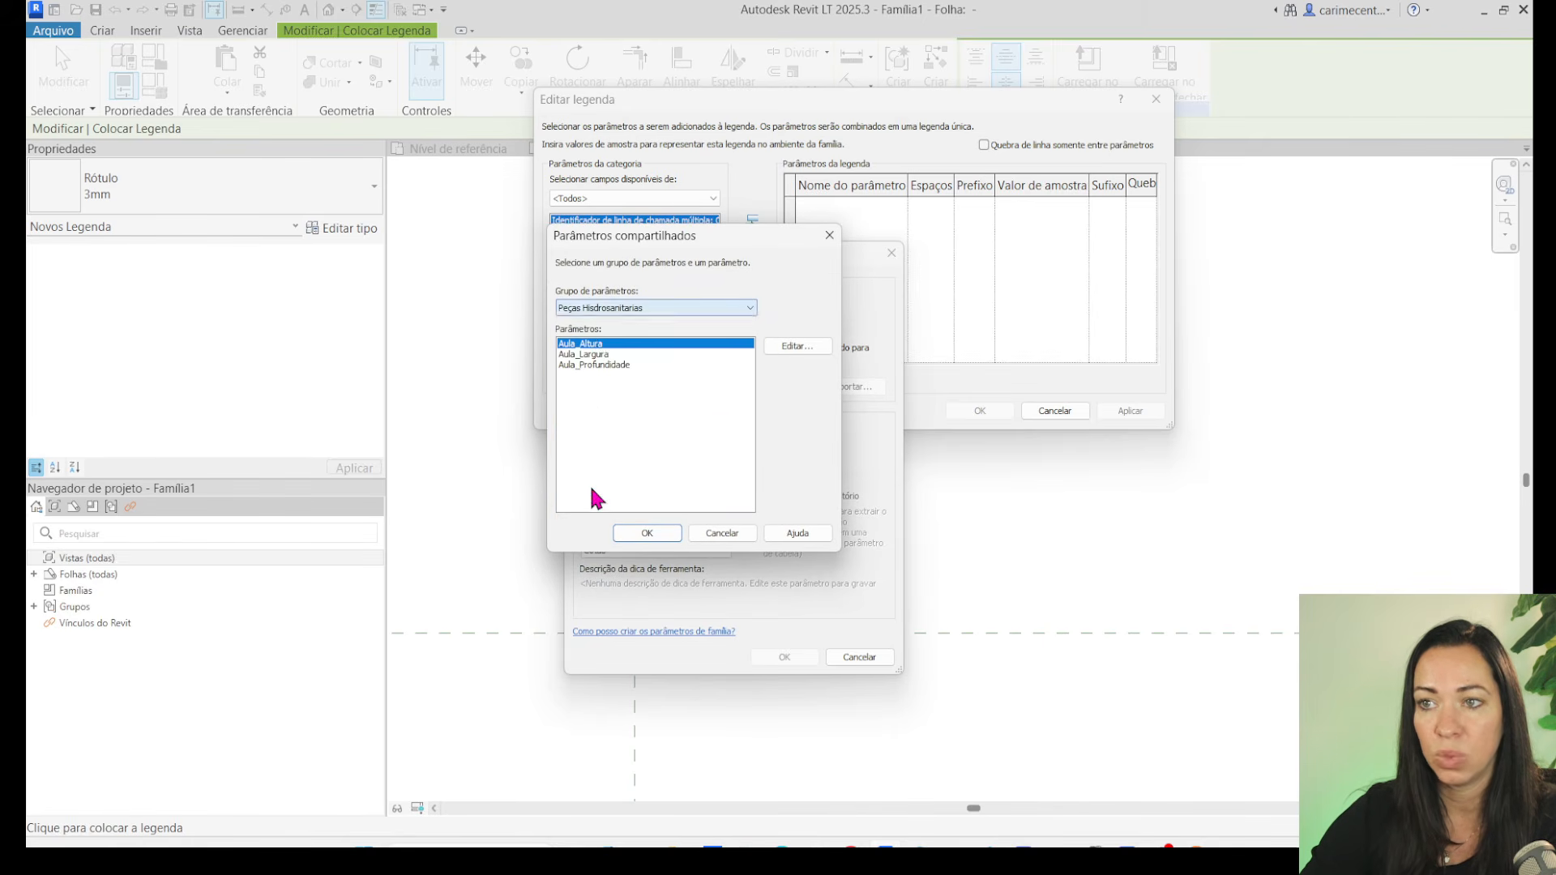
left_click(645, 535)
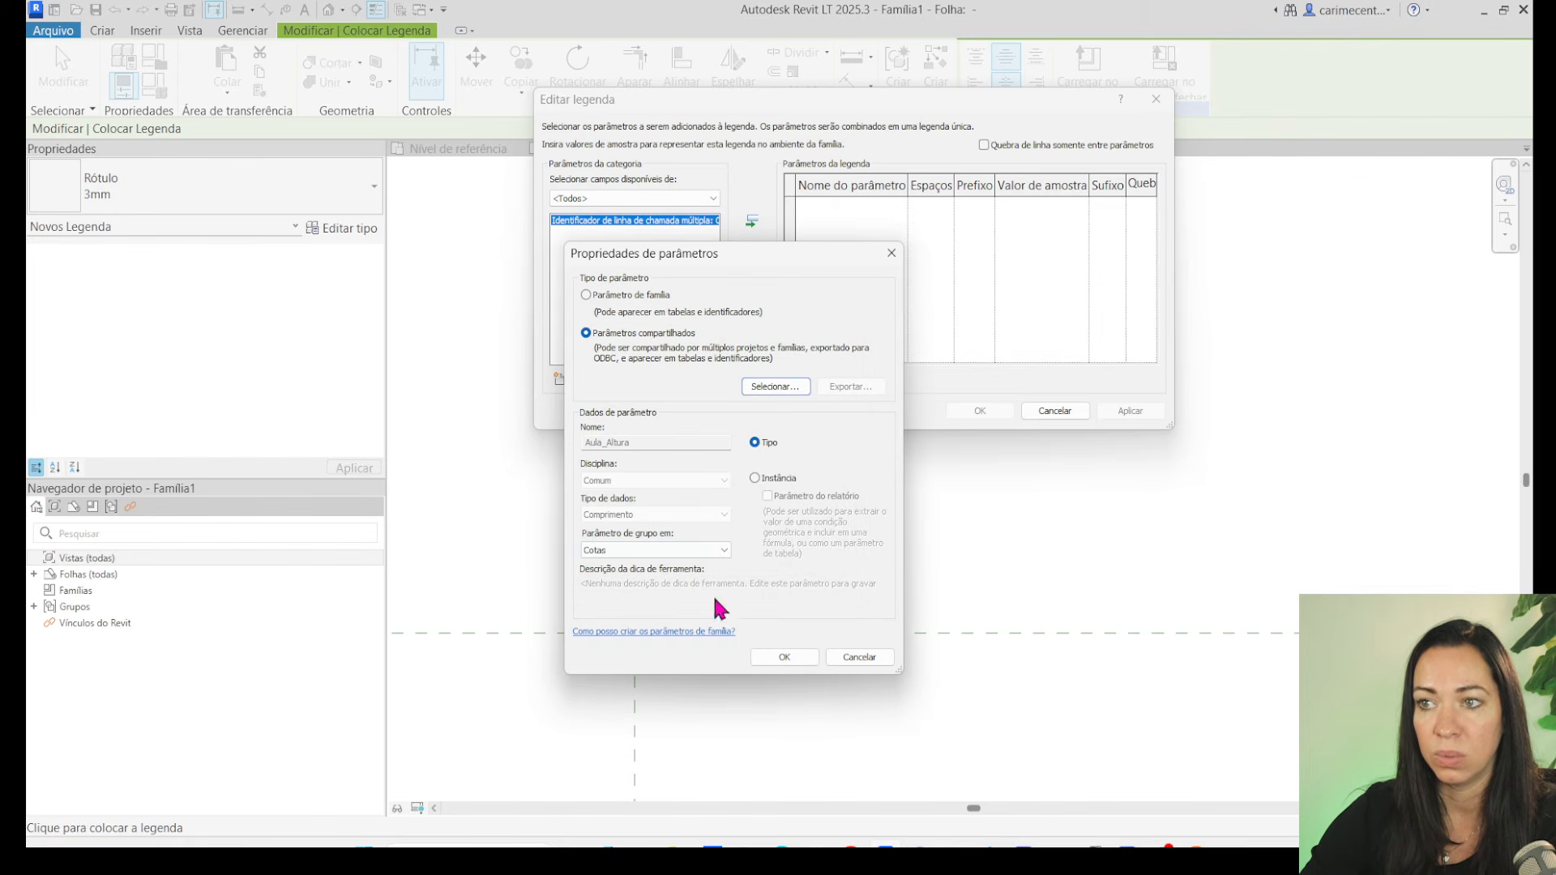
left_click(768, 660)
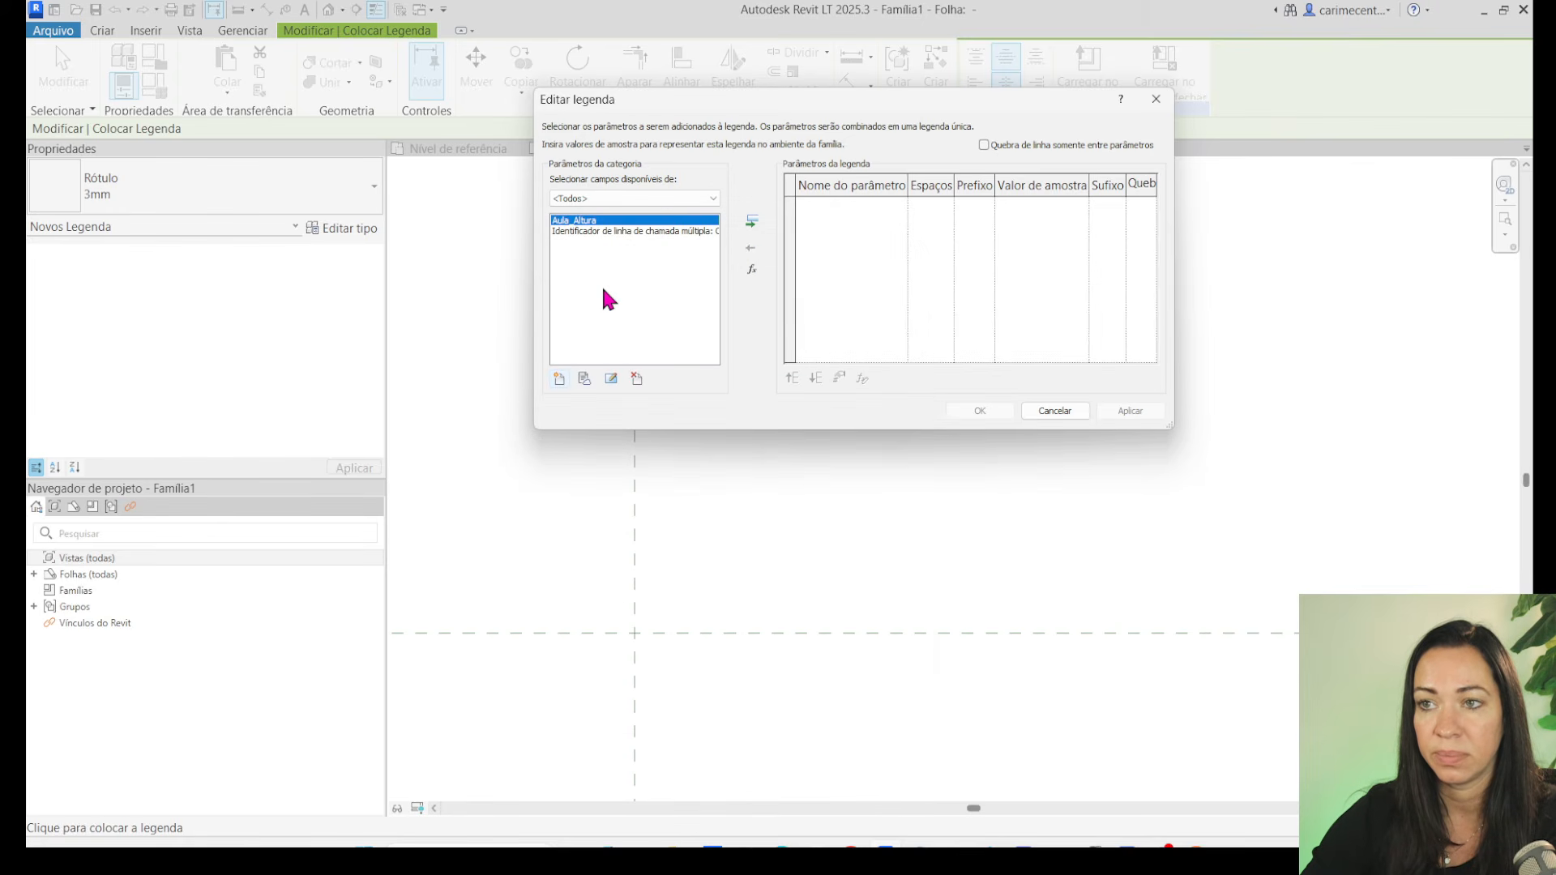
left_click(752, 221)
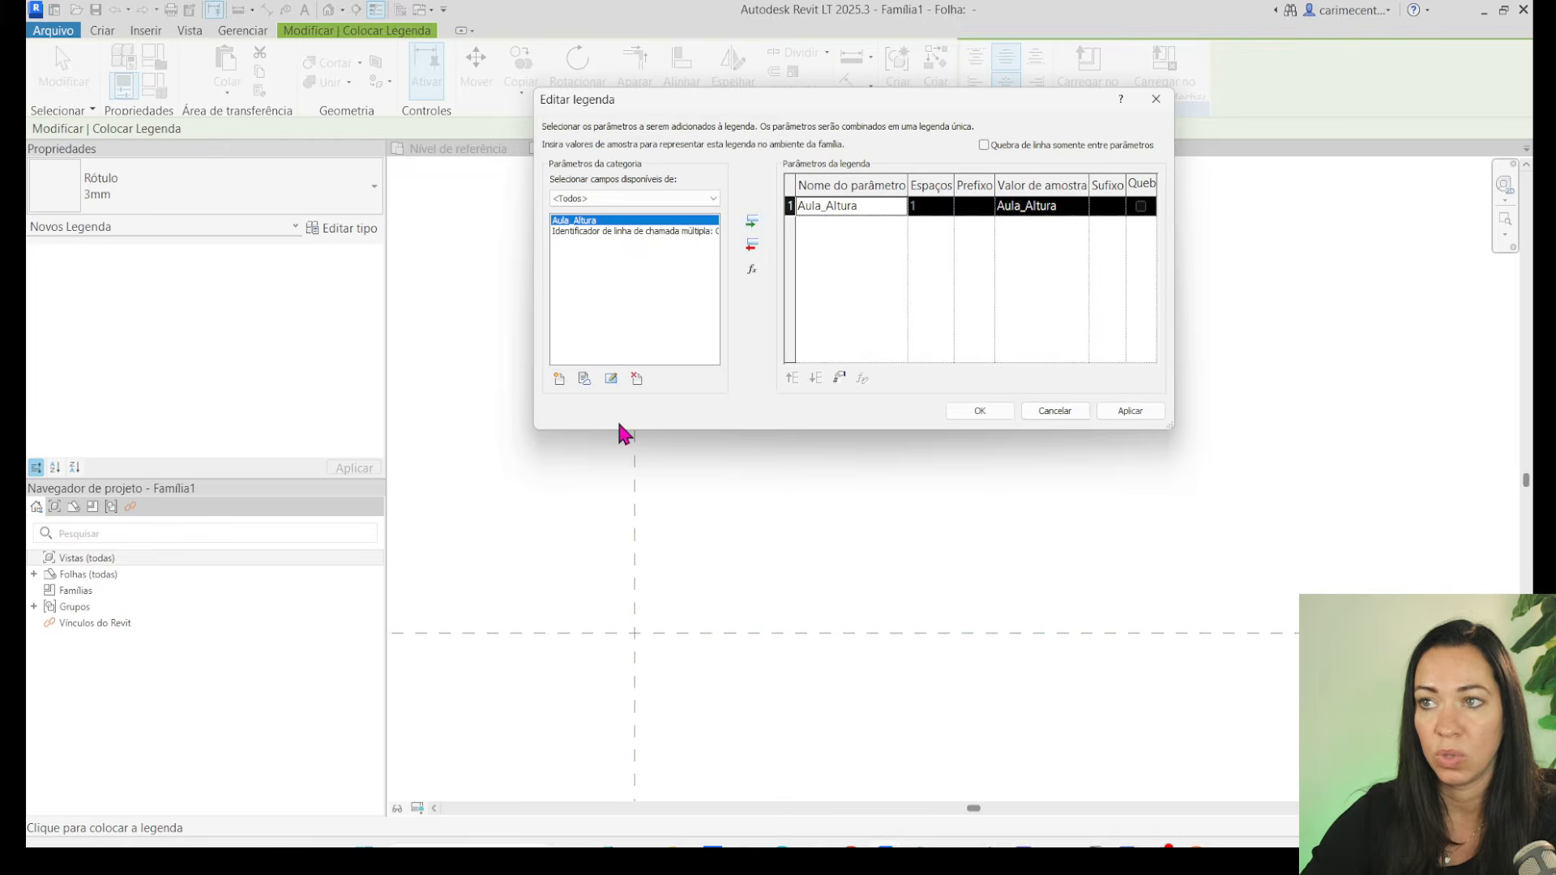
Create the shared parameter Aula_Largura from the Peças Hisdrosanitarias group and add it to the label after Aula_Altura.
left_click(558, 379)
left_click(622, 333)
left_click(770, 387)
left_click(590, 307)
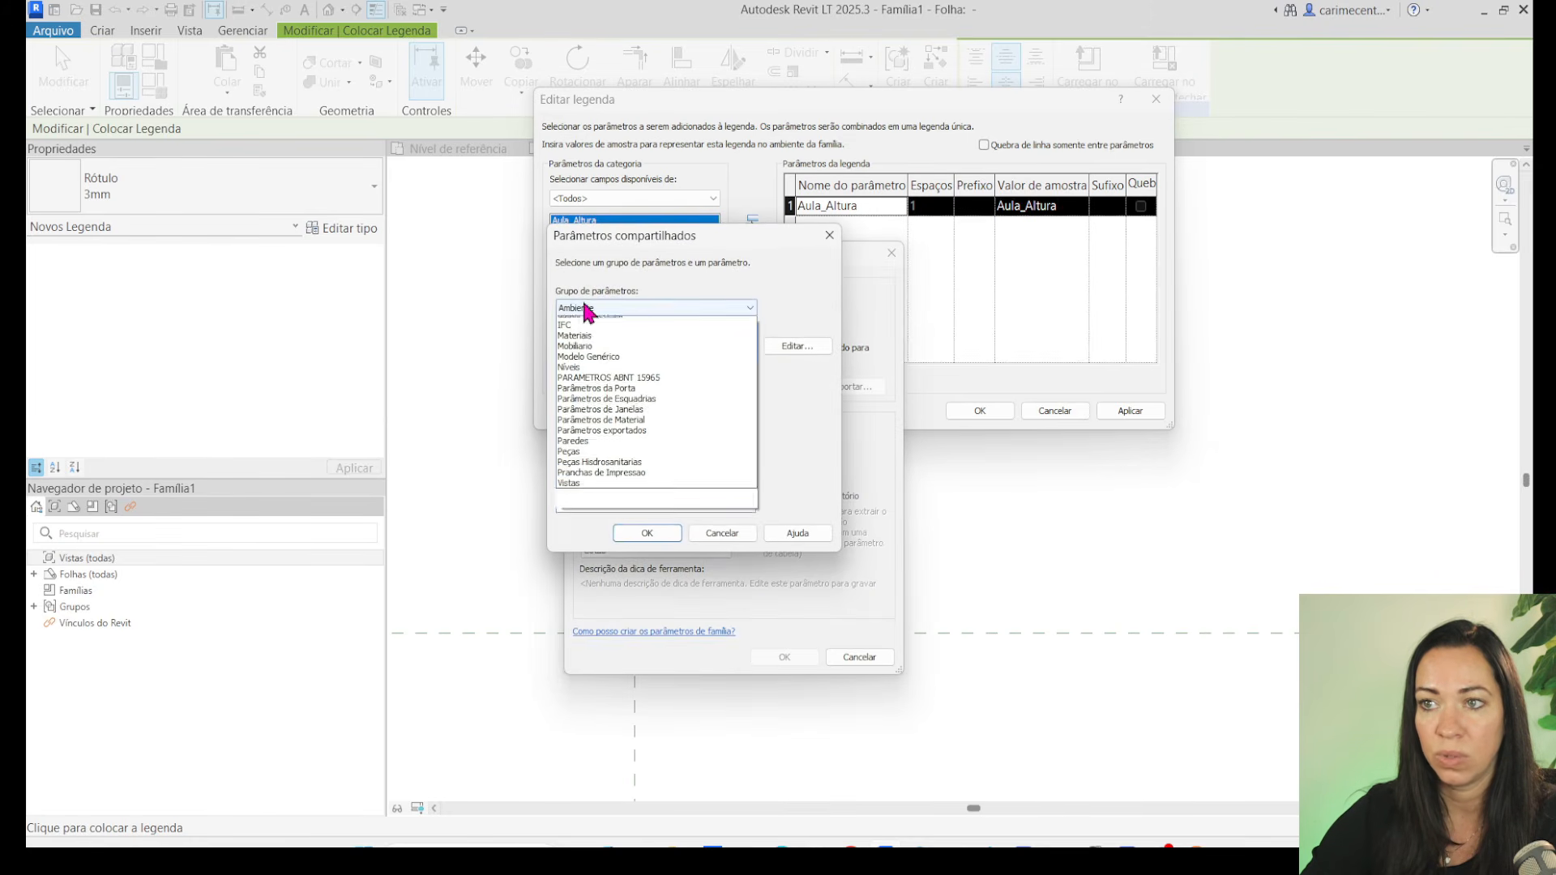
left_click(590, 496)
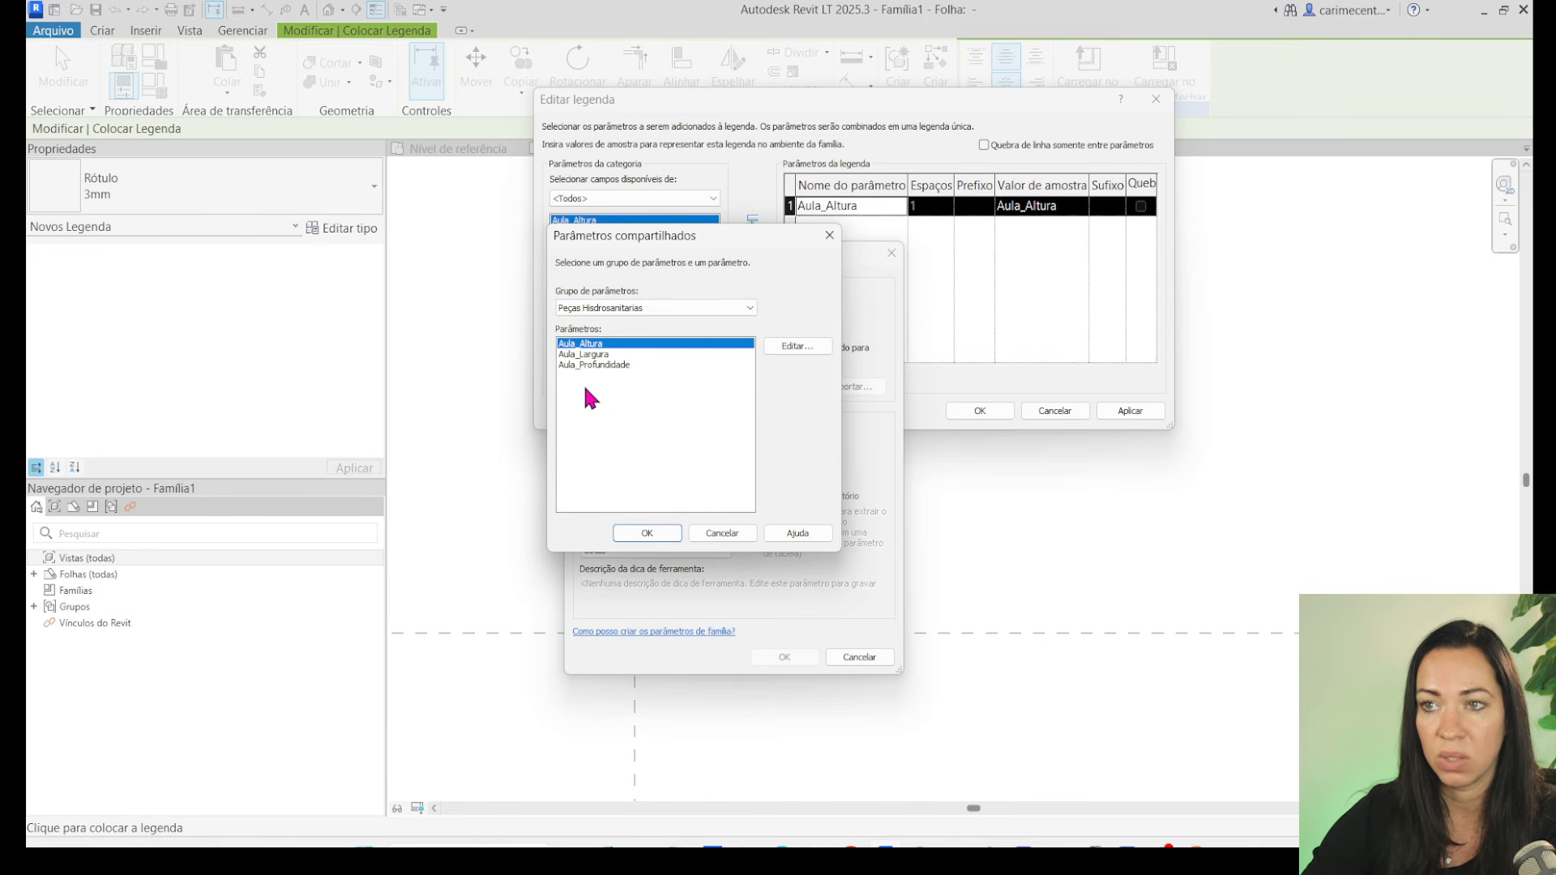
left_click(585, 355)
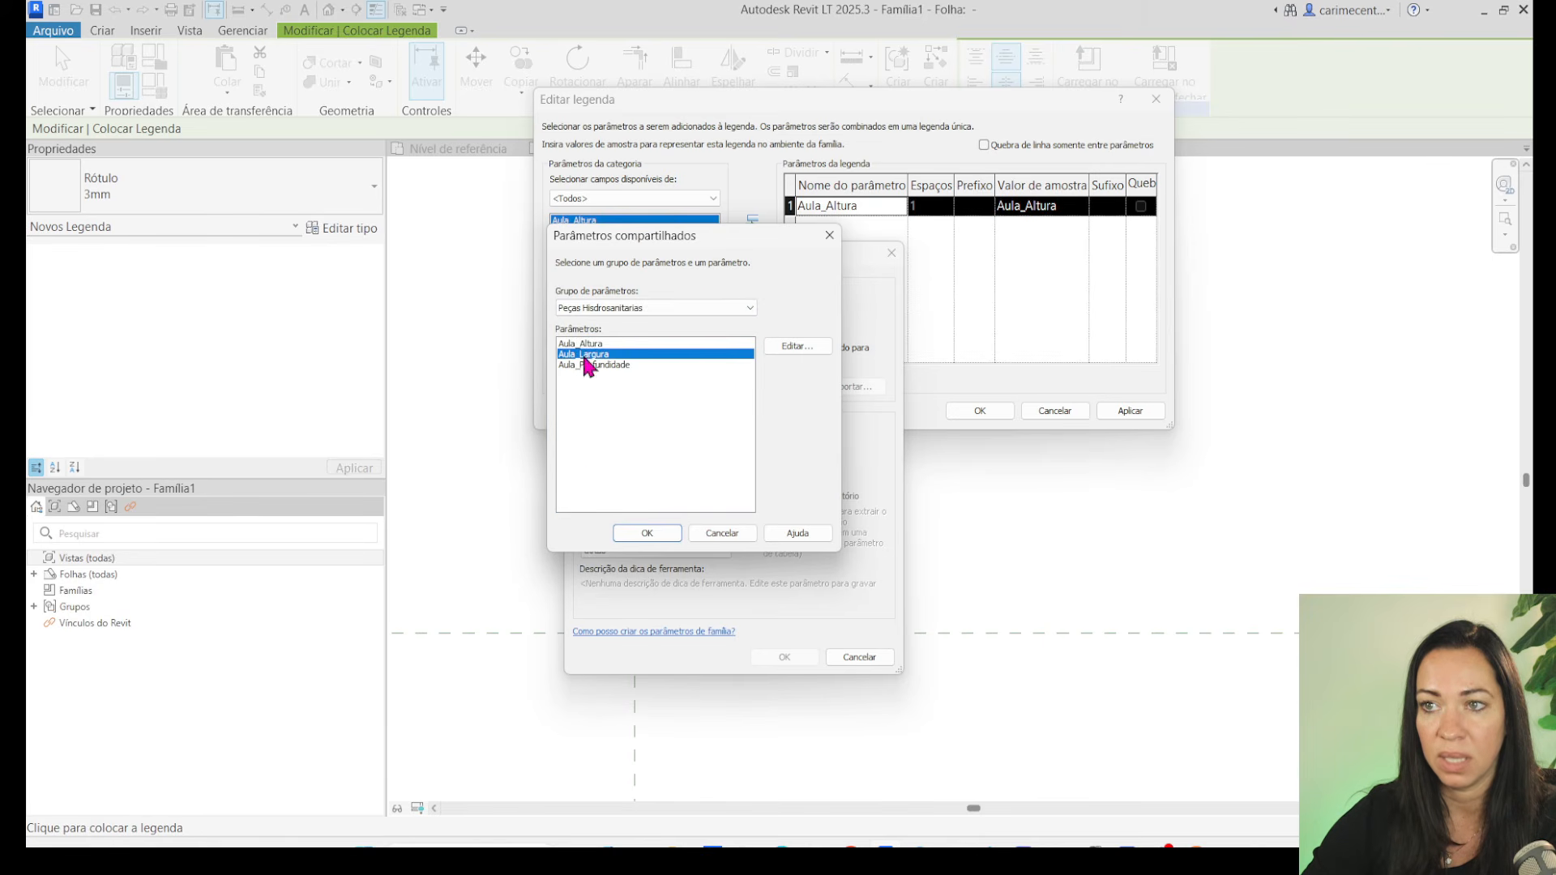
left_click(657, 535)
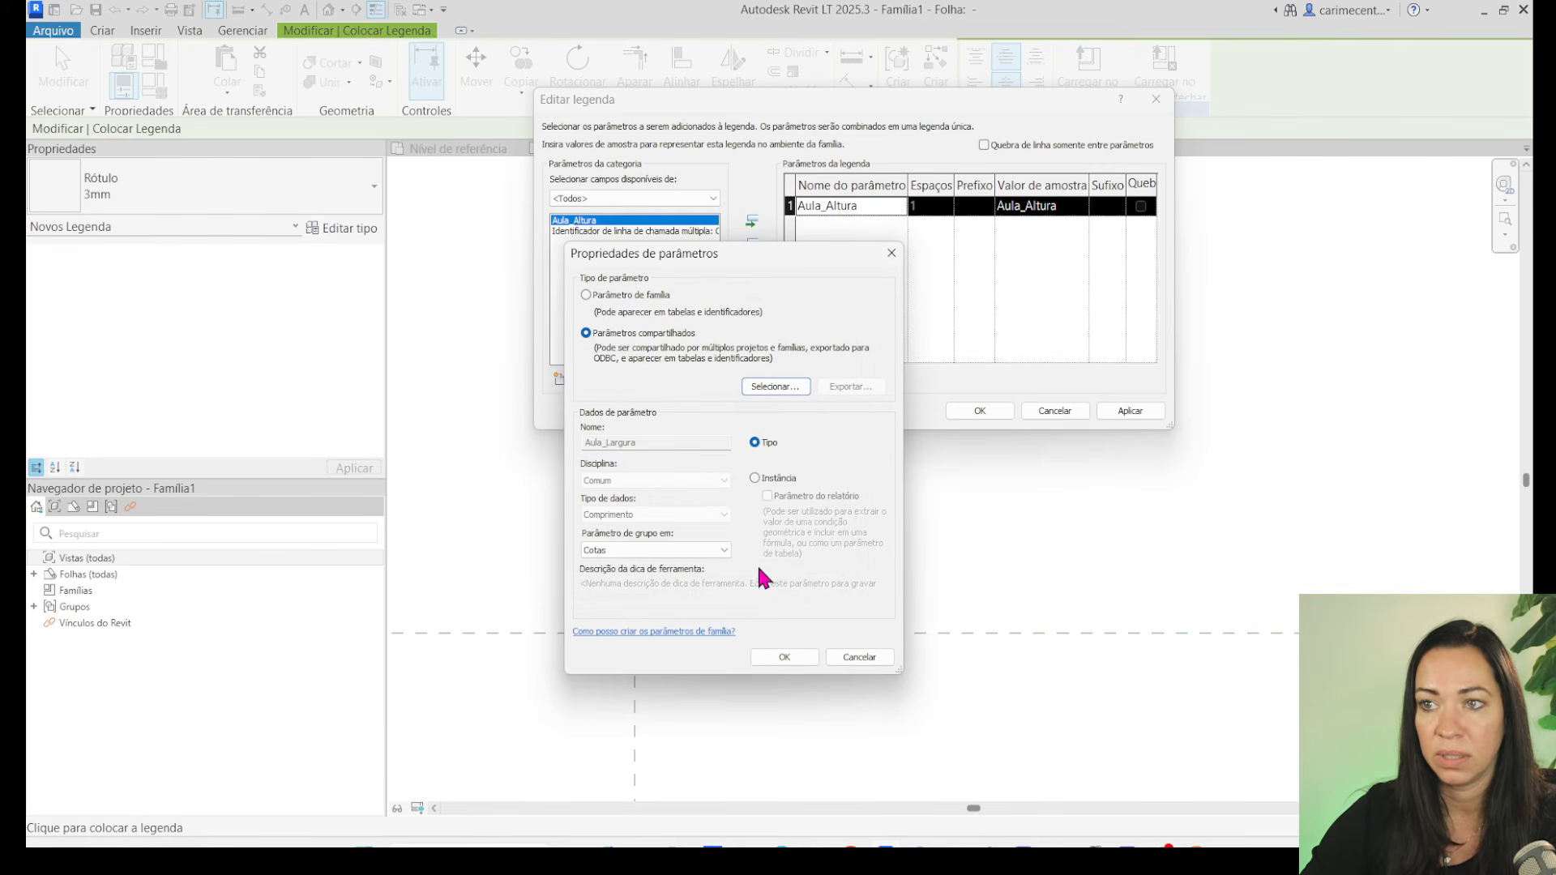
left_click(785, 658)
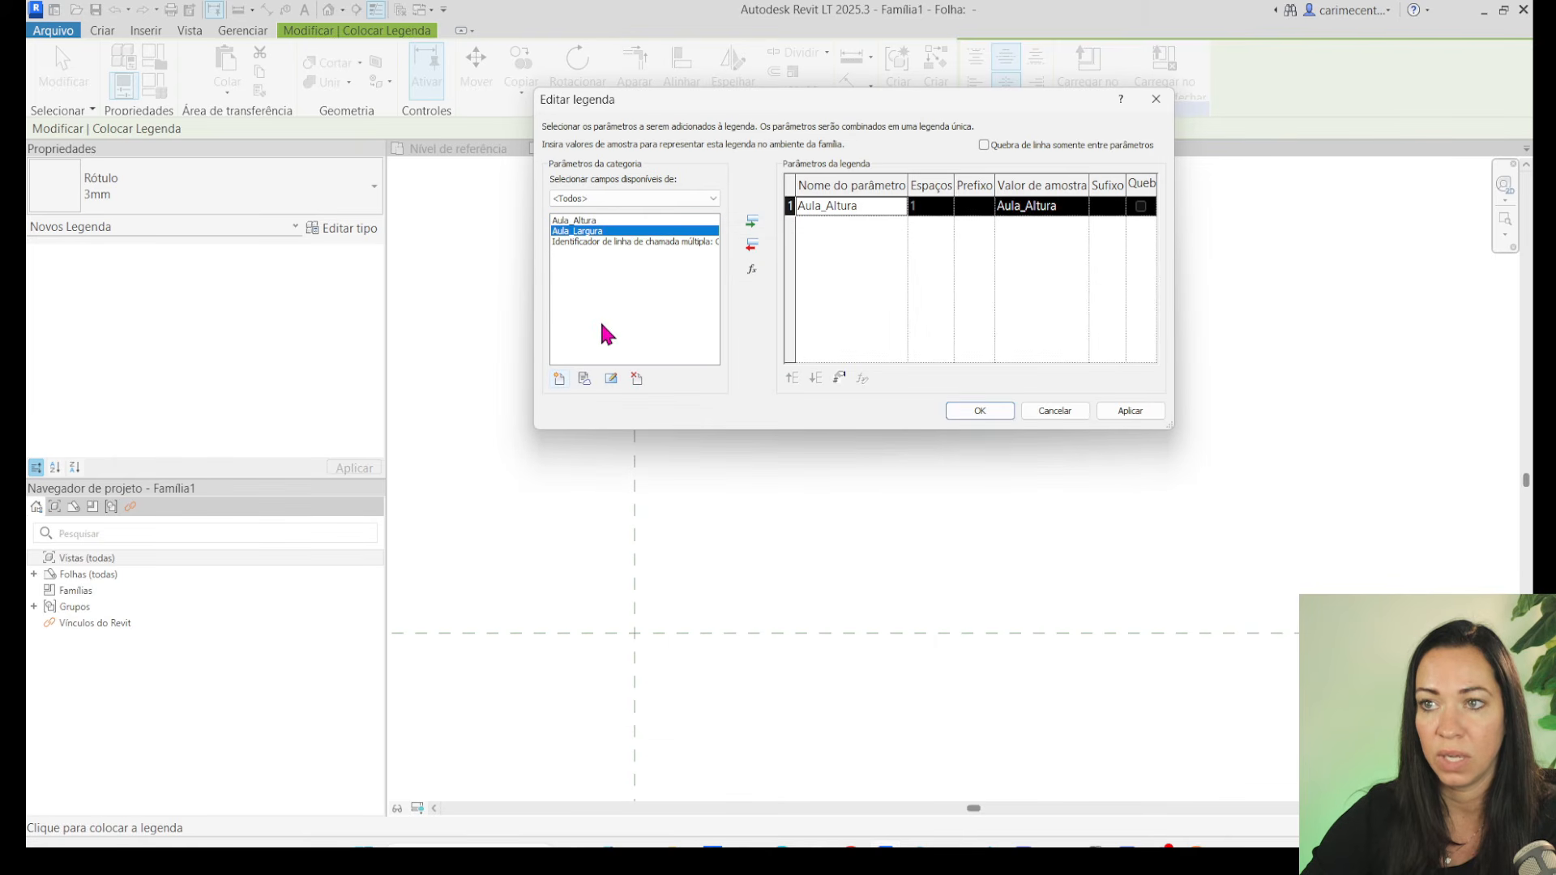
left_click(752, 224)
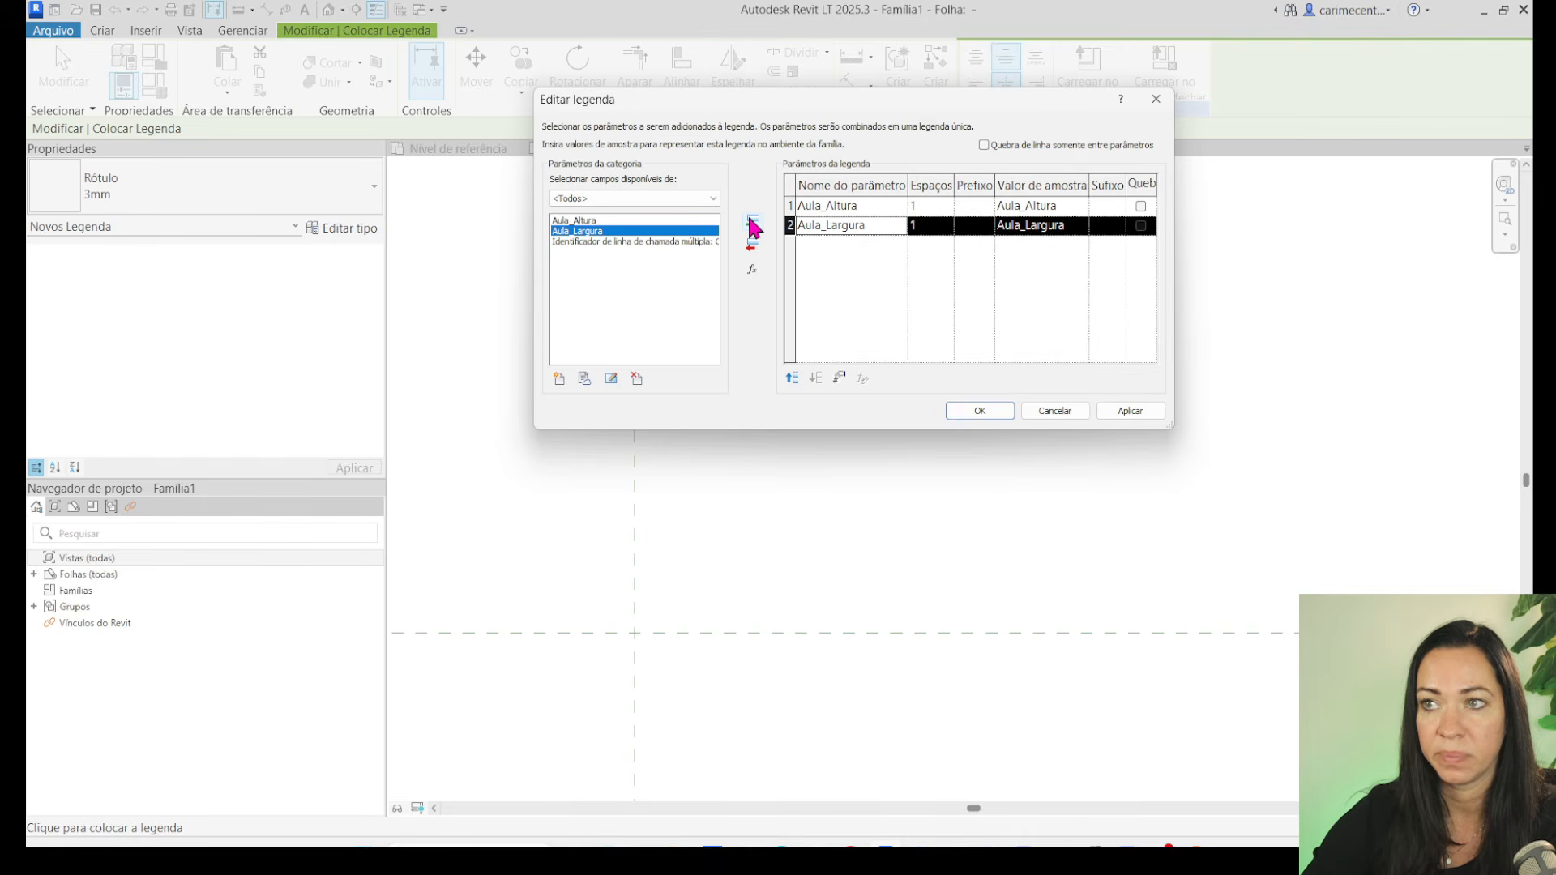
Start another label parameter and make it a shared parameter.
left_click(560, 379)
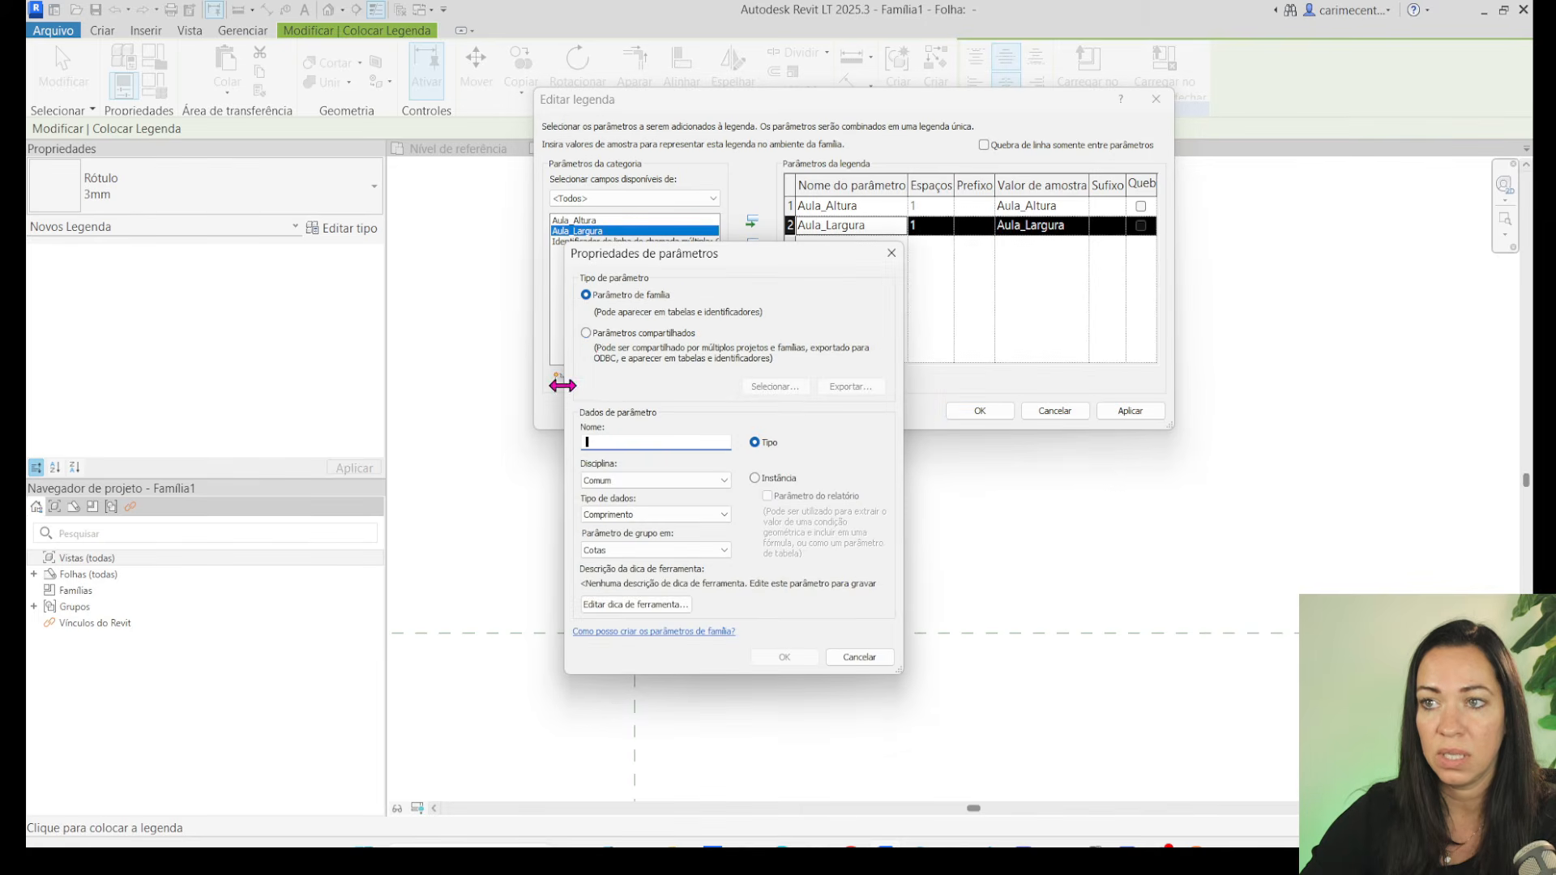
left_click(585, 332)
left_click(748, 382)
left_click(626, 307)
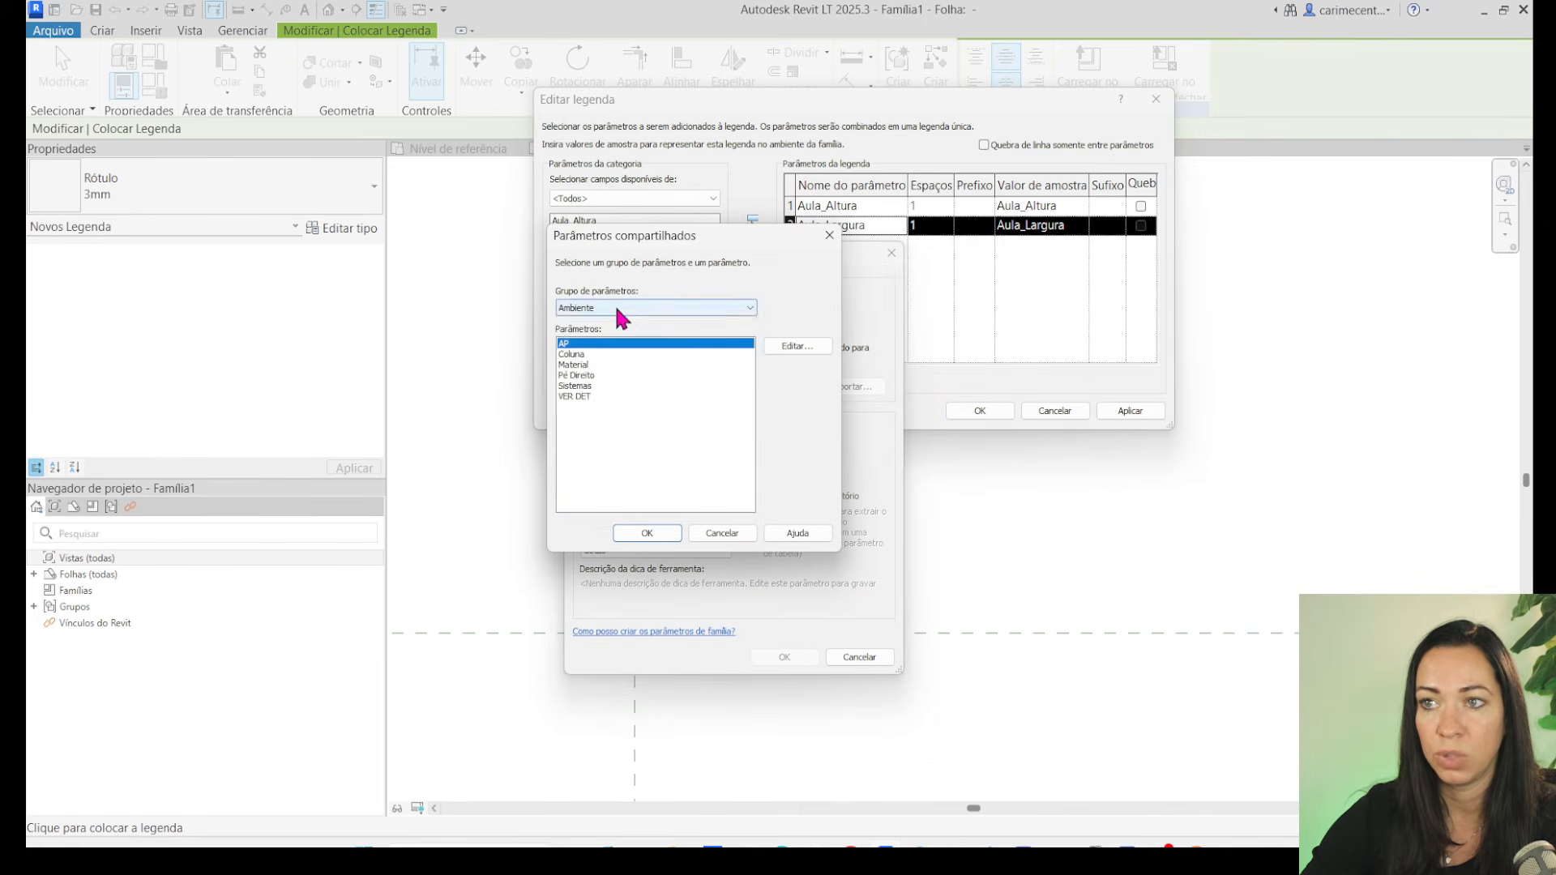
left_click(601, 301)
left_click(602, 301)
left_click(612, 490)
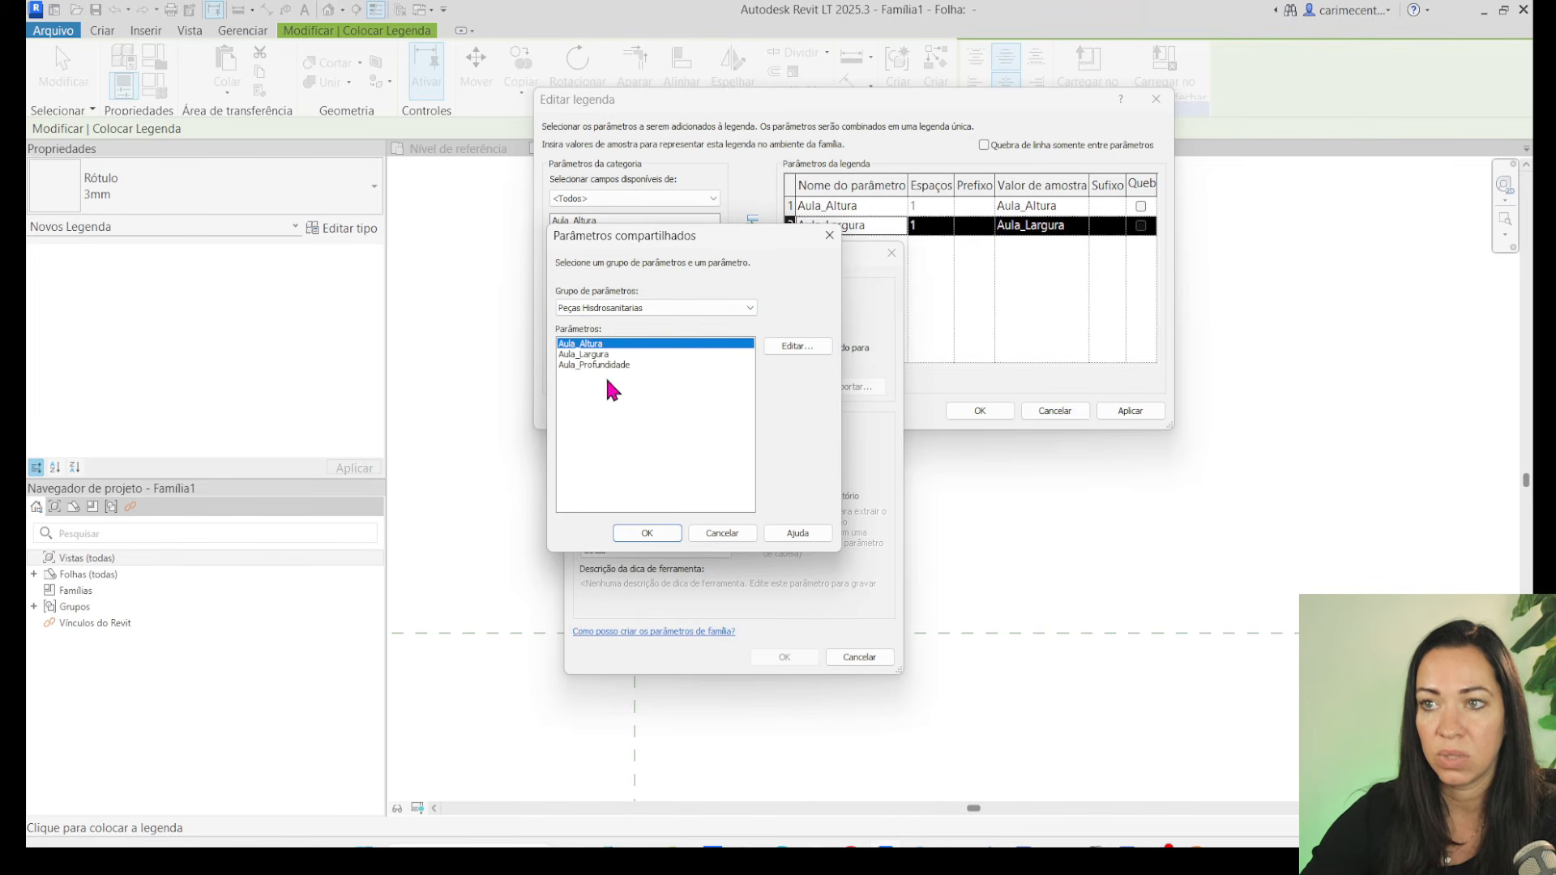
left_click(647, 534)
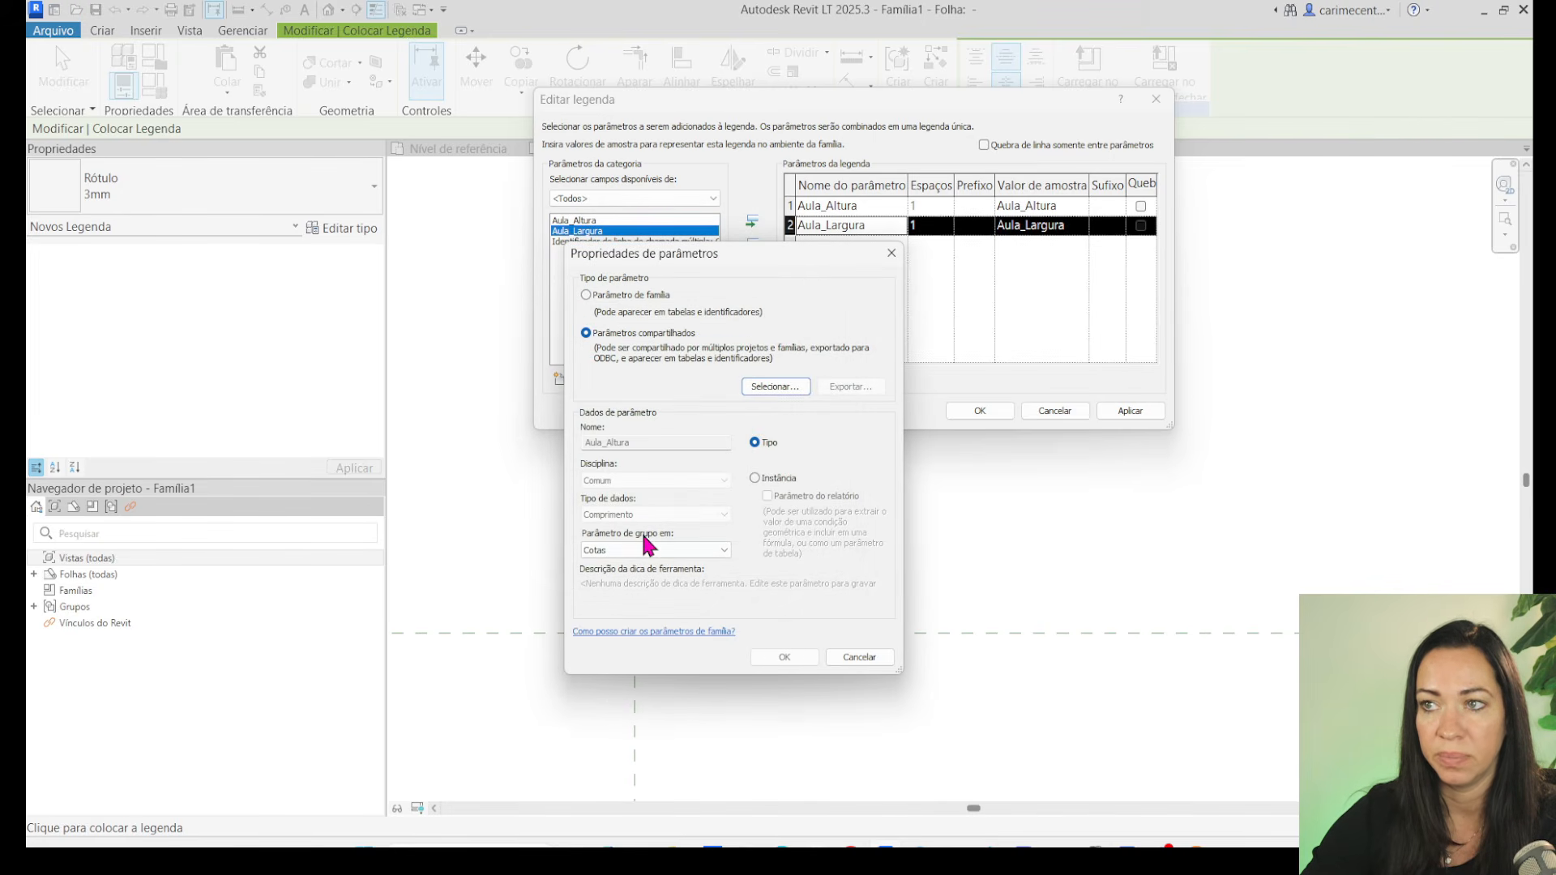
left_click(779, 658)
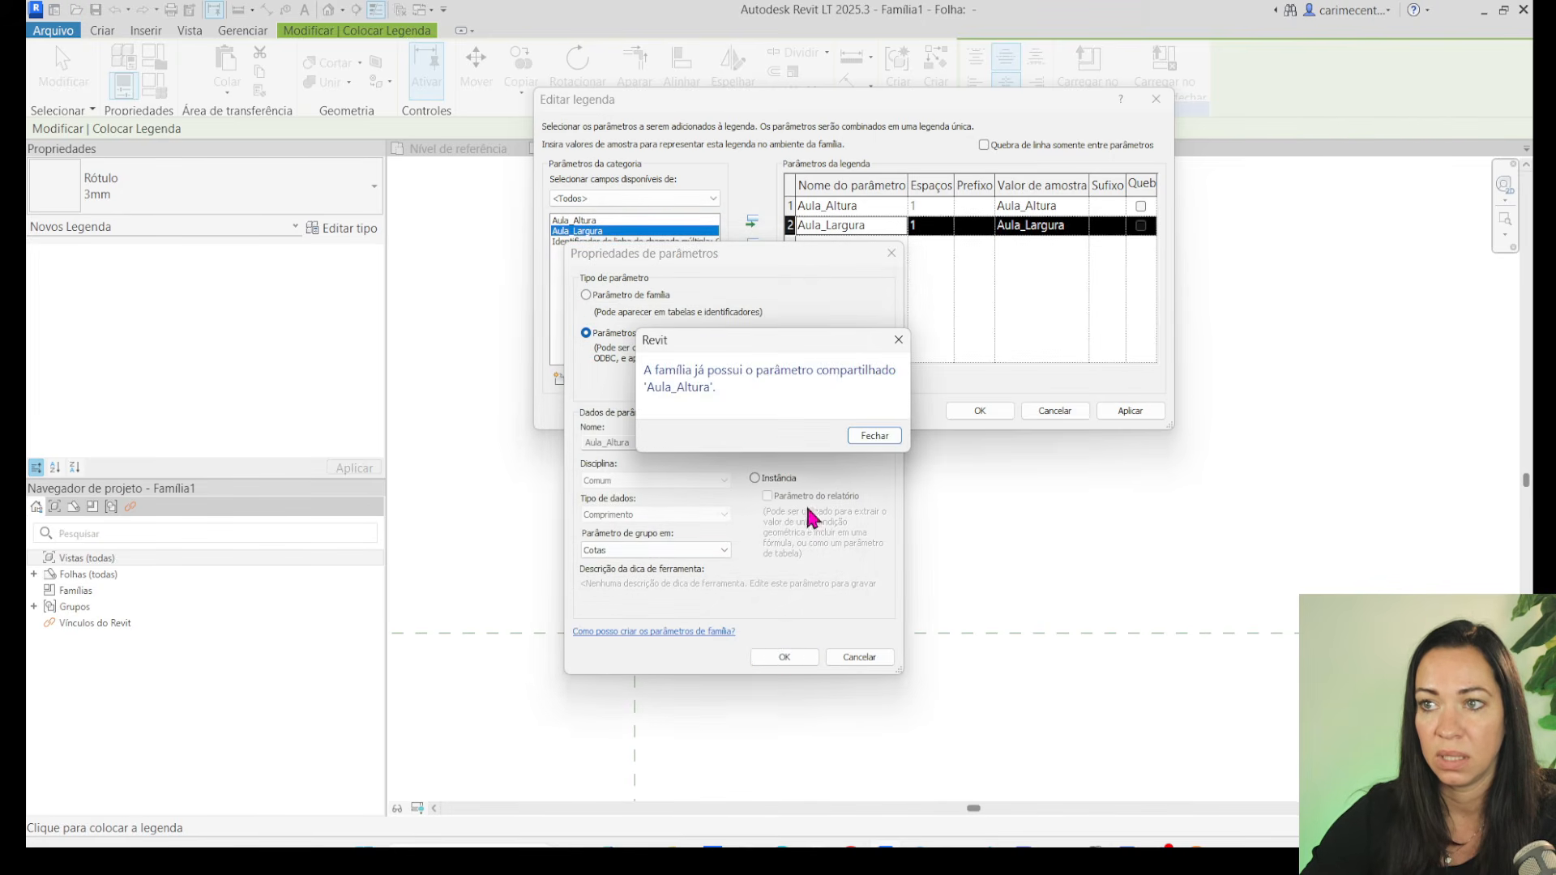
left_click(883, 430)
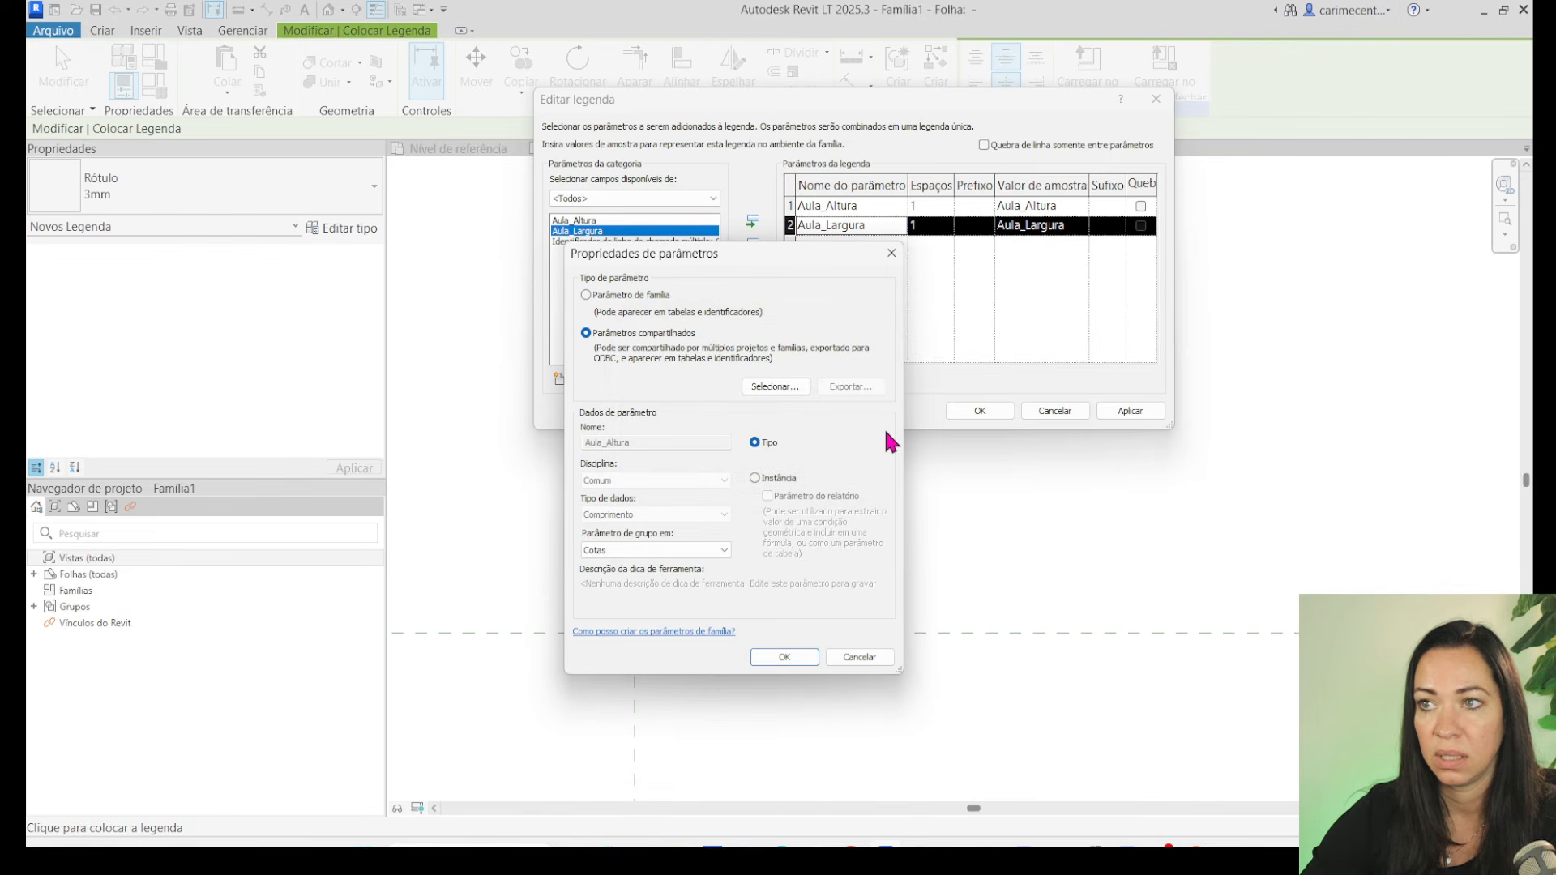
Choose the shared parameter Aula_Profundidade from the Peças Hisdrosanitarias group and add it as the label's third parameter.
left_click(754, 388)
left_click(587, 307)
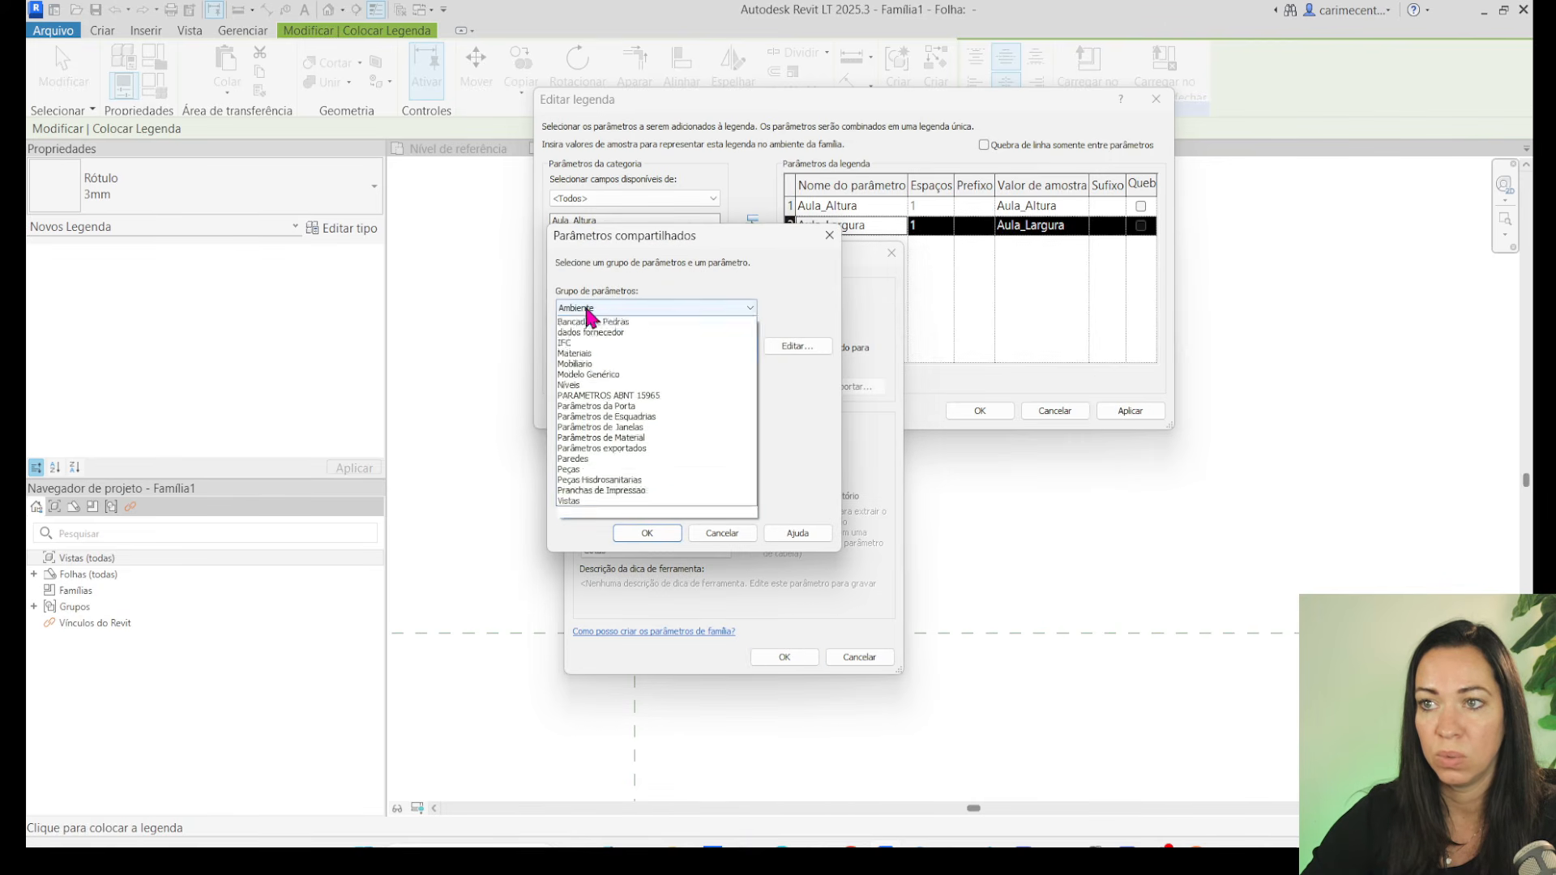
left_click(594, 502)
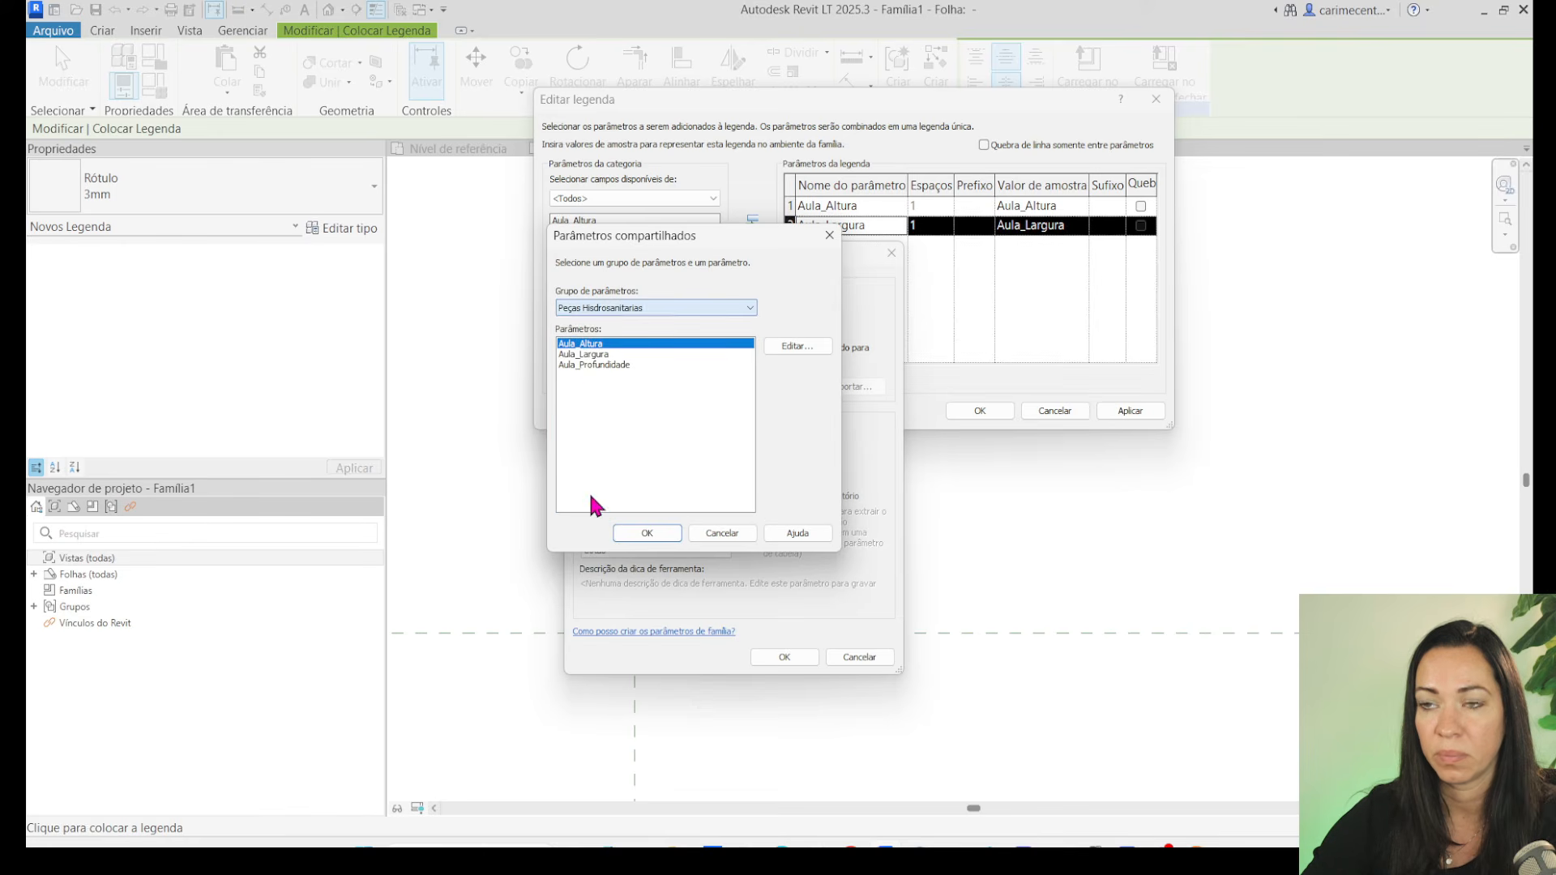
left_click(588, 364)
left_click(651, 538)
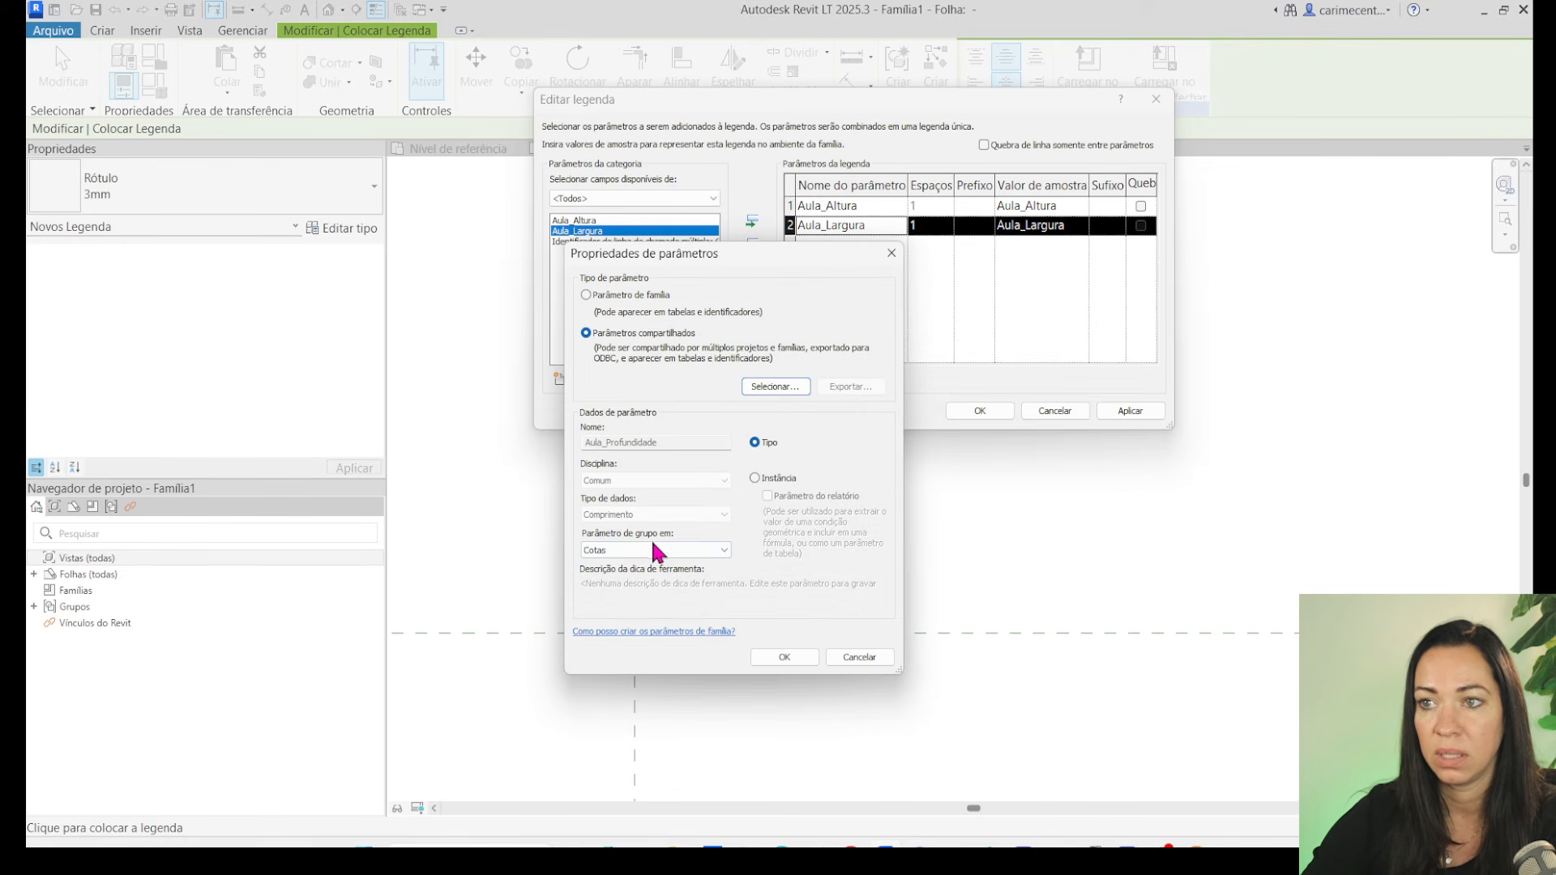
left_click(784, 655)
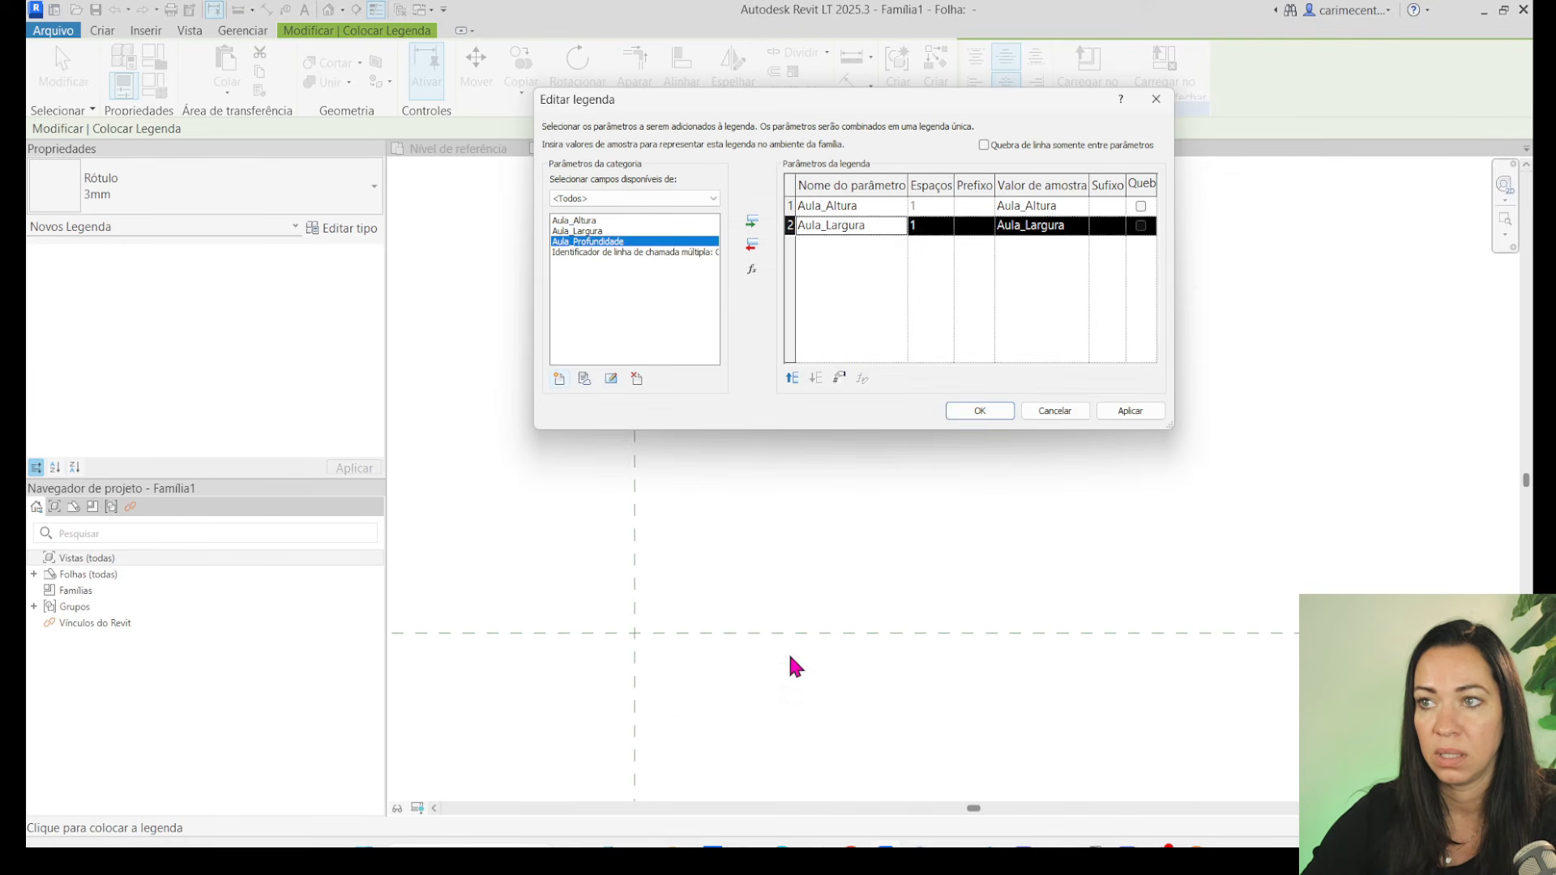
left_click(752, 221)
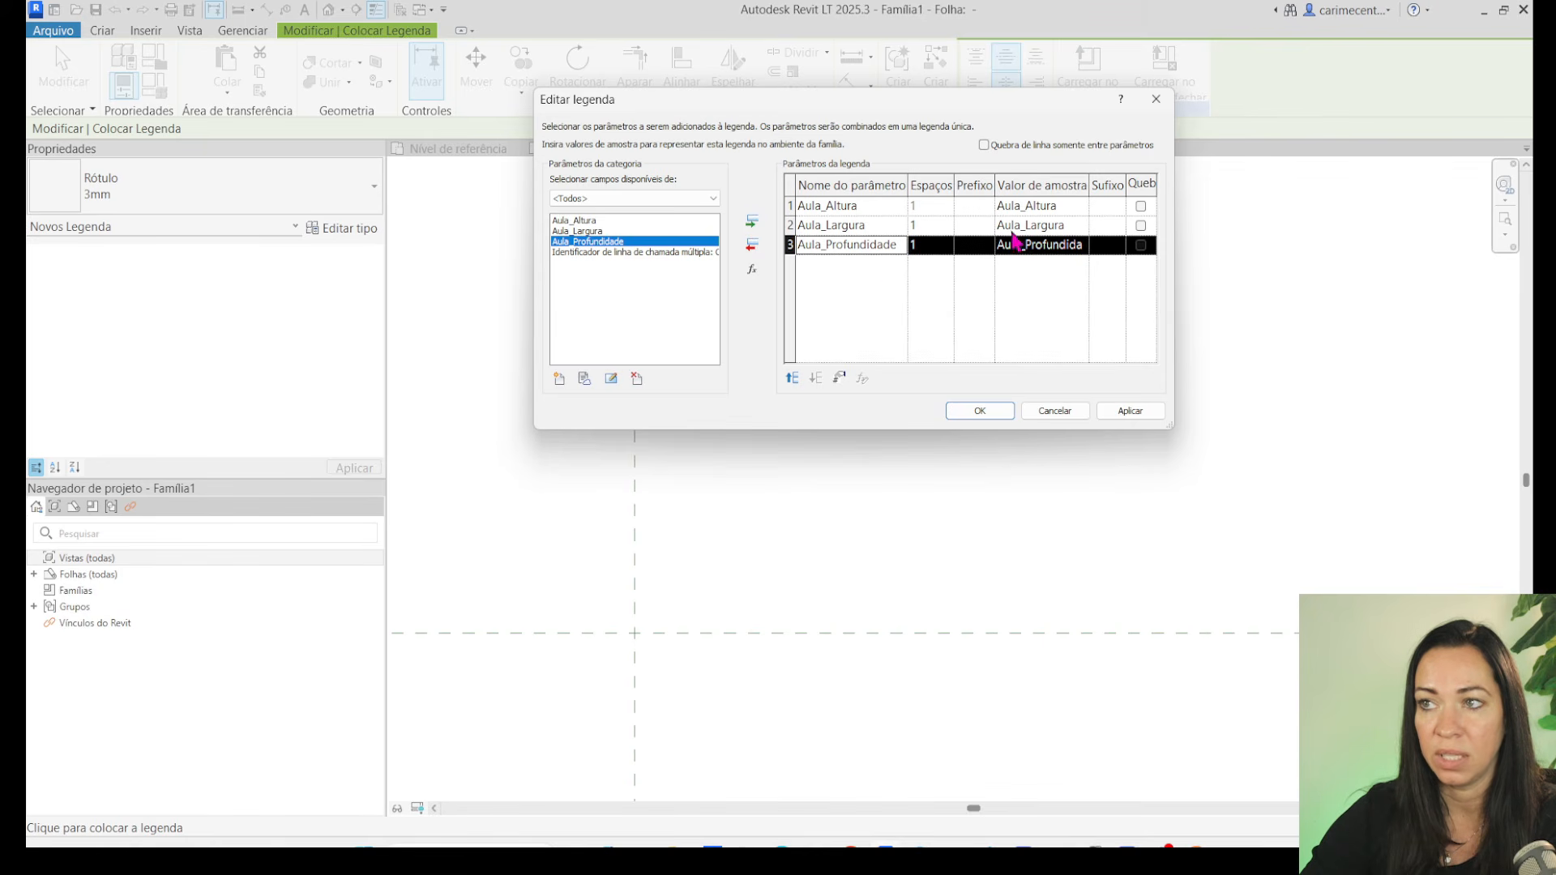
Give the label parameters Aula_Altura and Aula_Largura the suffix X and finish placing the label.
left_click(1100, 208)
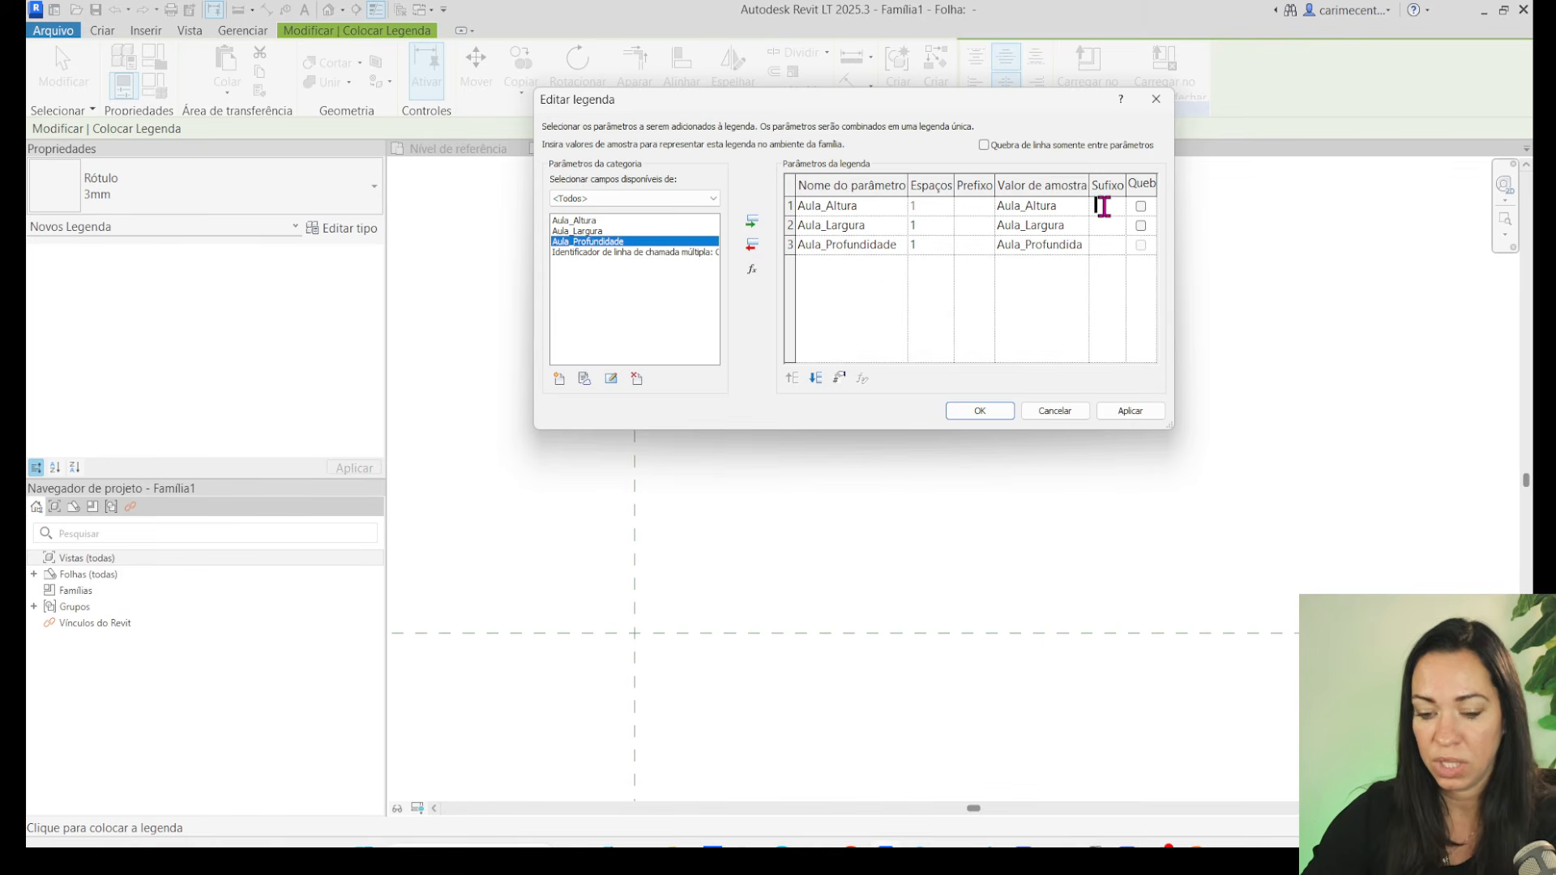
type("X")
left_click(1098, 226)
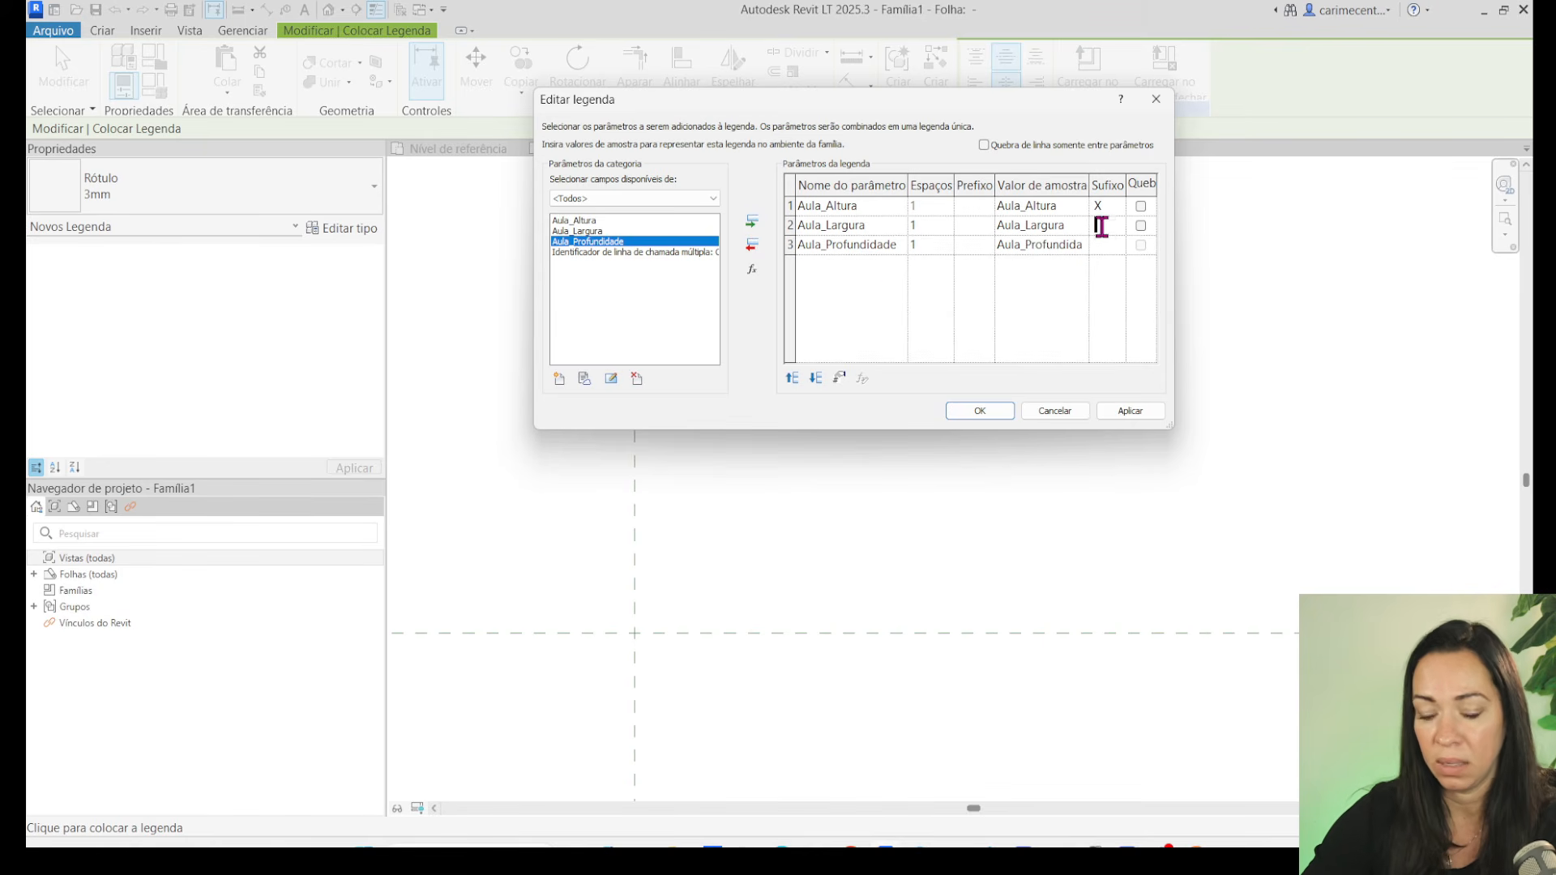
left_click(1004, 414)
key("Escape")
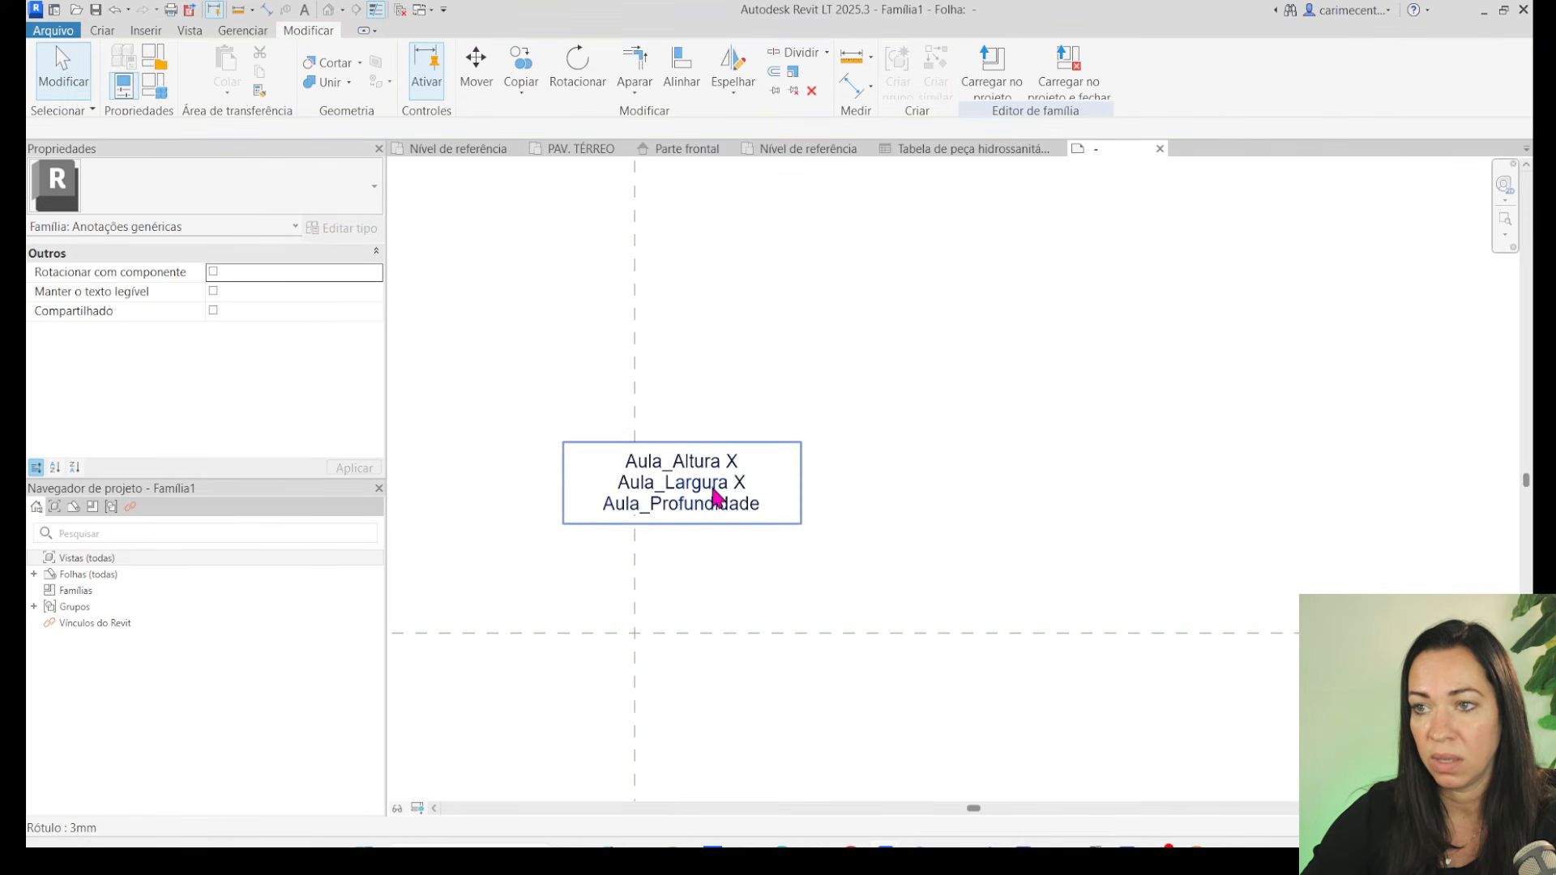
Widen the label so its three parameters fit on one line and move it just above the horizontal reference plane.
left_click(718, 494)
left_click_drag(802, 484, 1124, 496)
left_click_drag(735, 495, 734, 625)
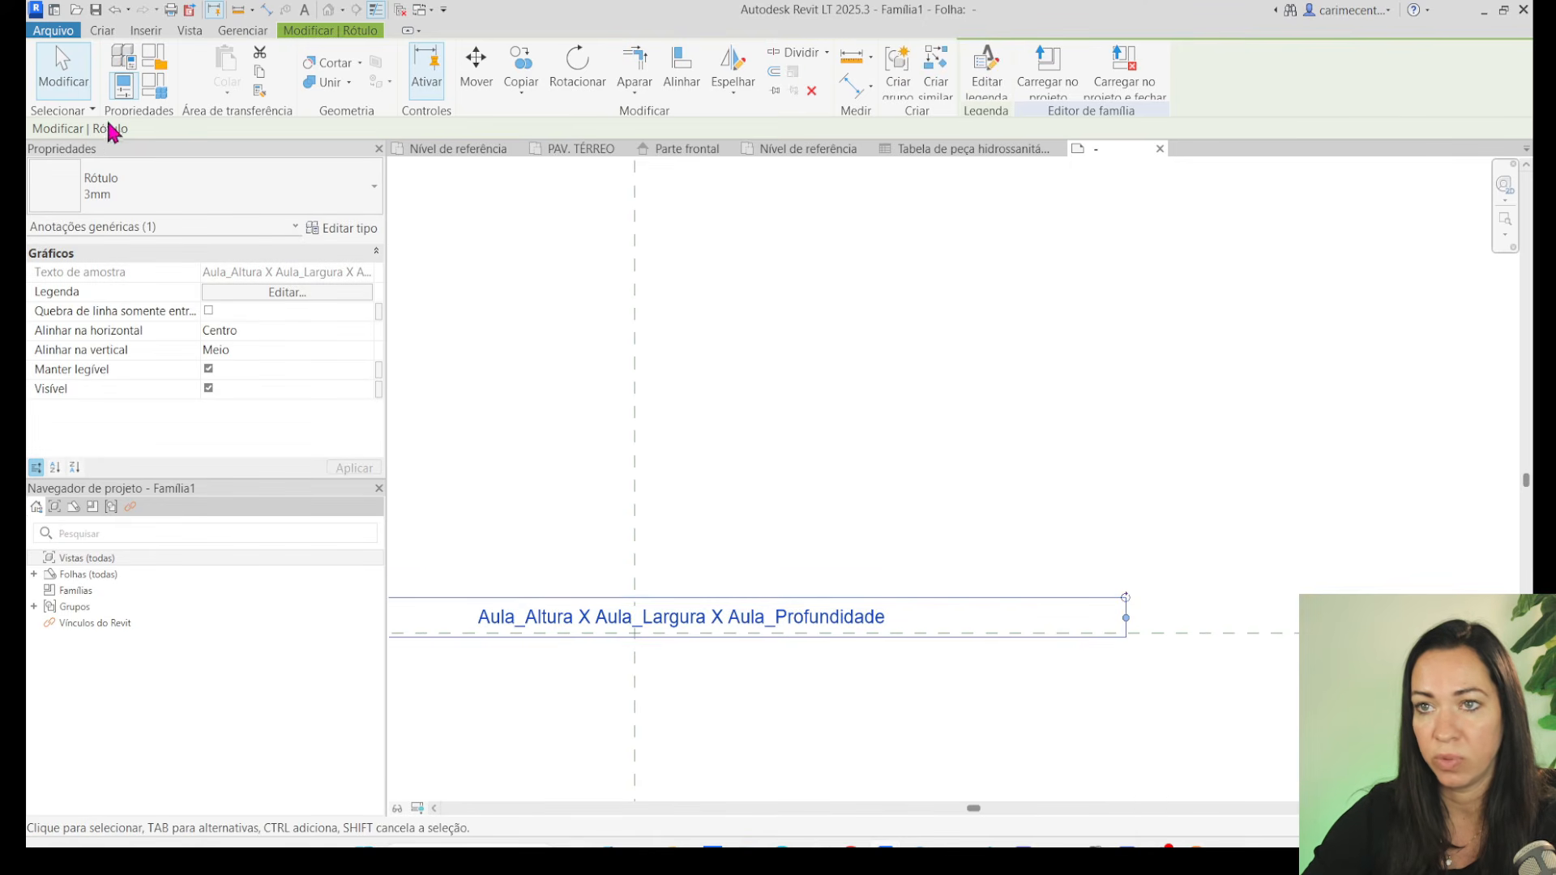
Review the label's parameter list and set the label type's text size to 1.5 mm.
left_click(232, 292)
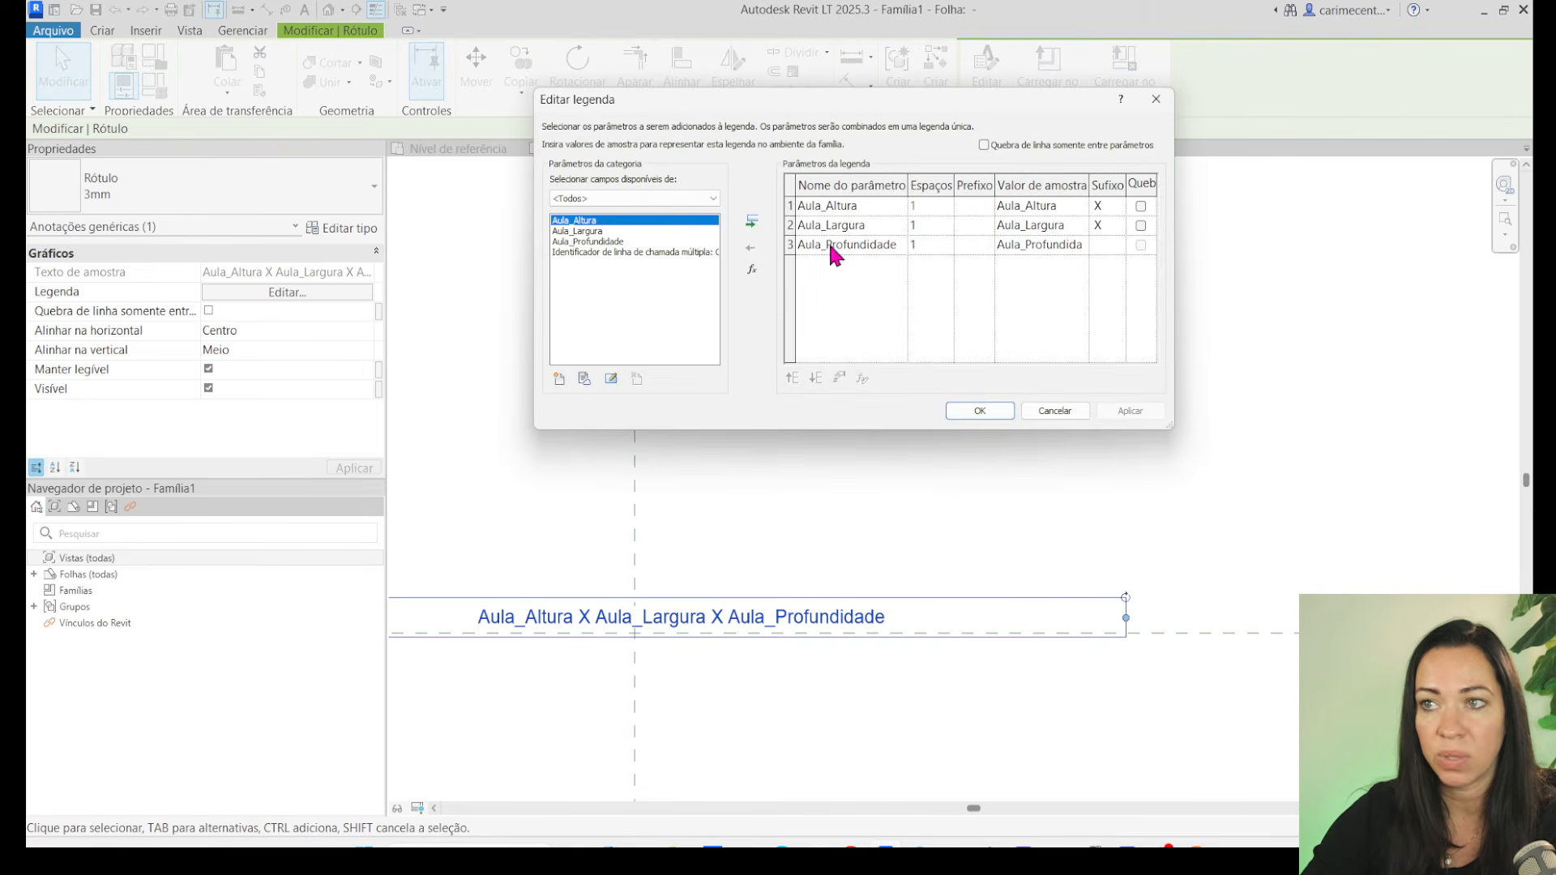
left_click(976, 410)
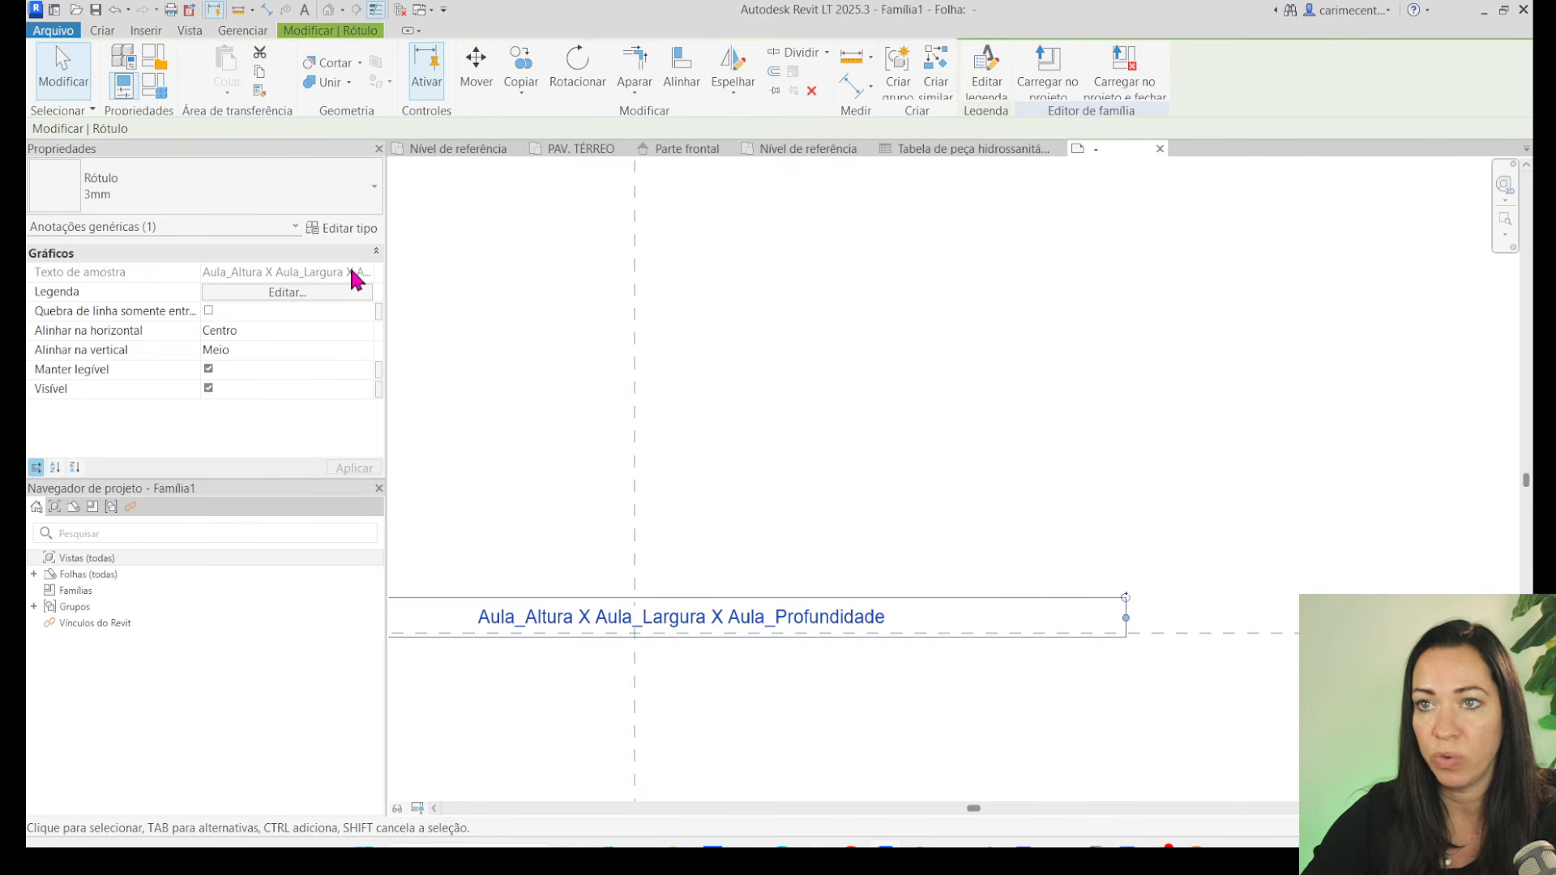
left_click(344, 227)
left_click(580, 442)
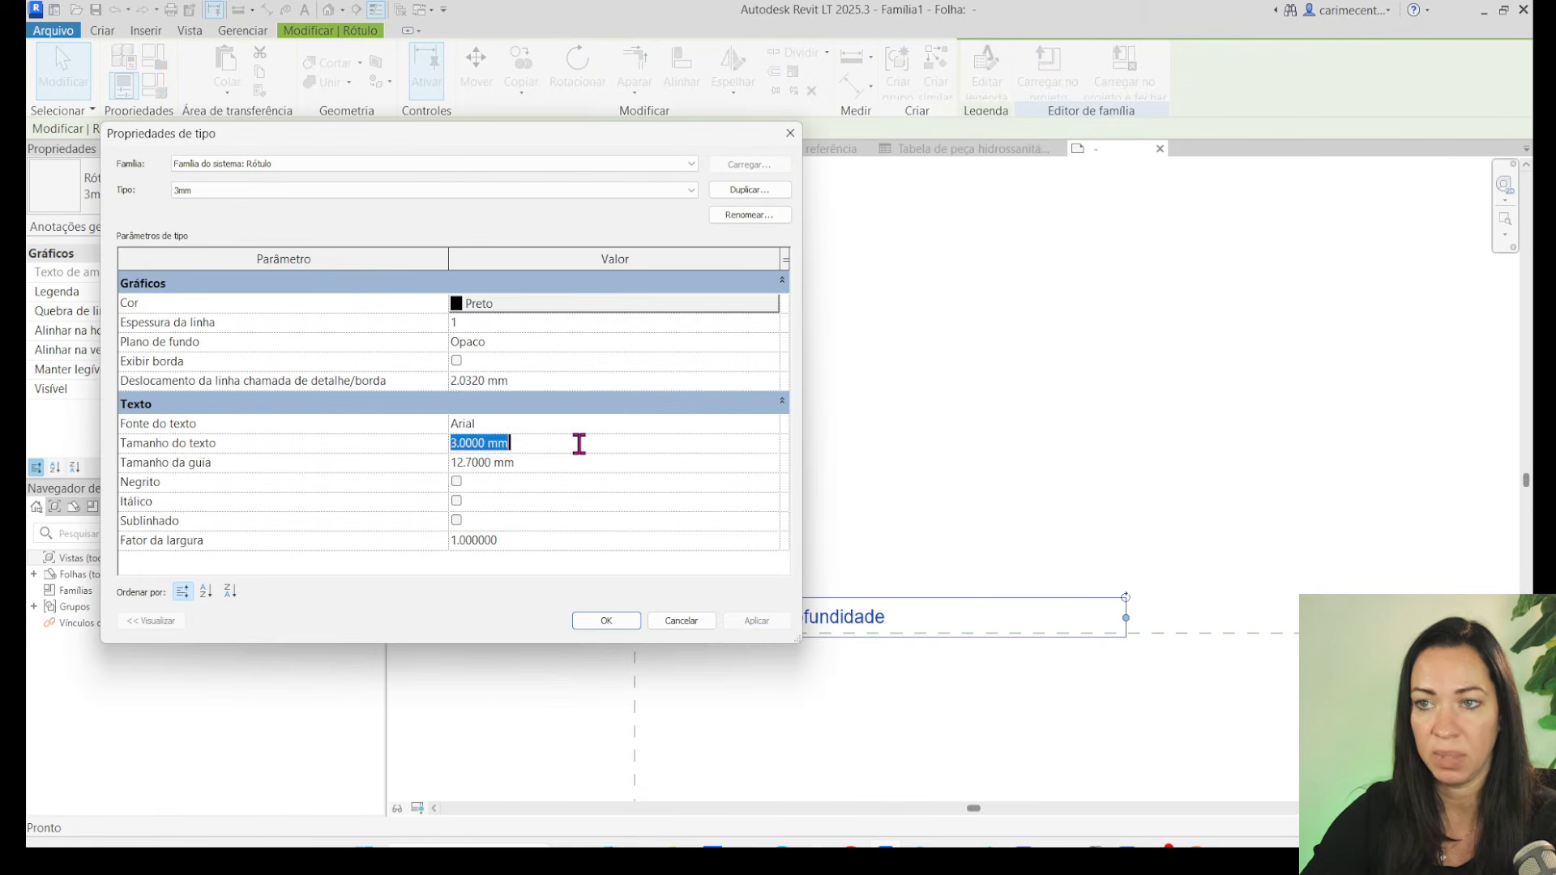
type("1.5")
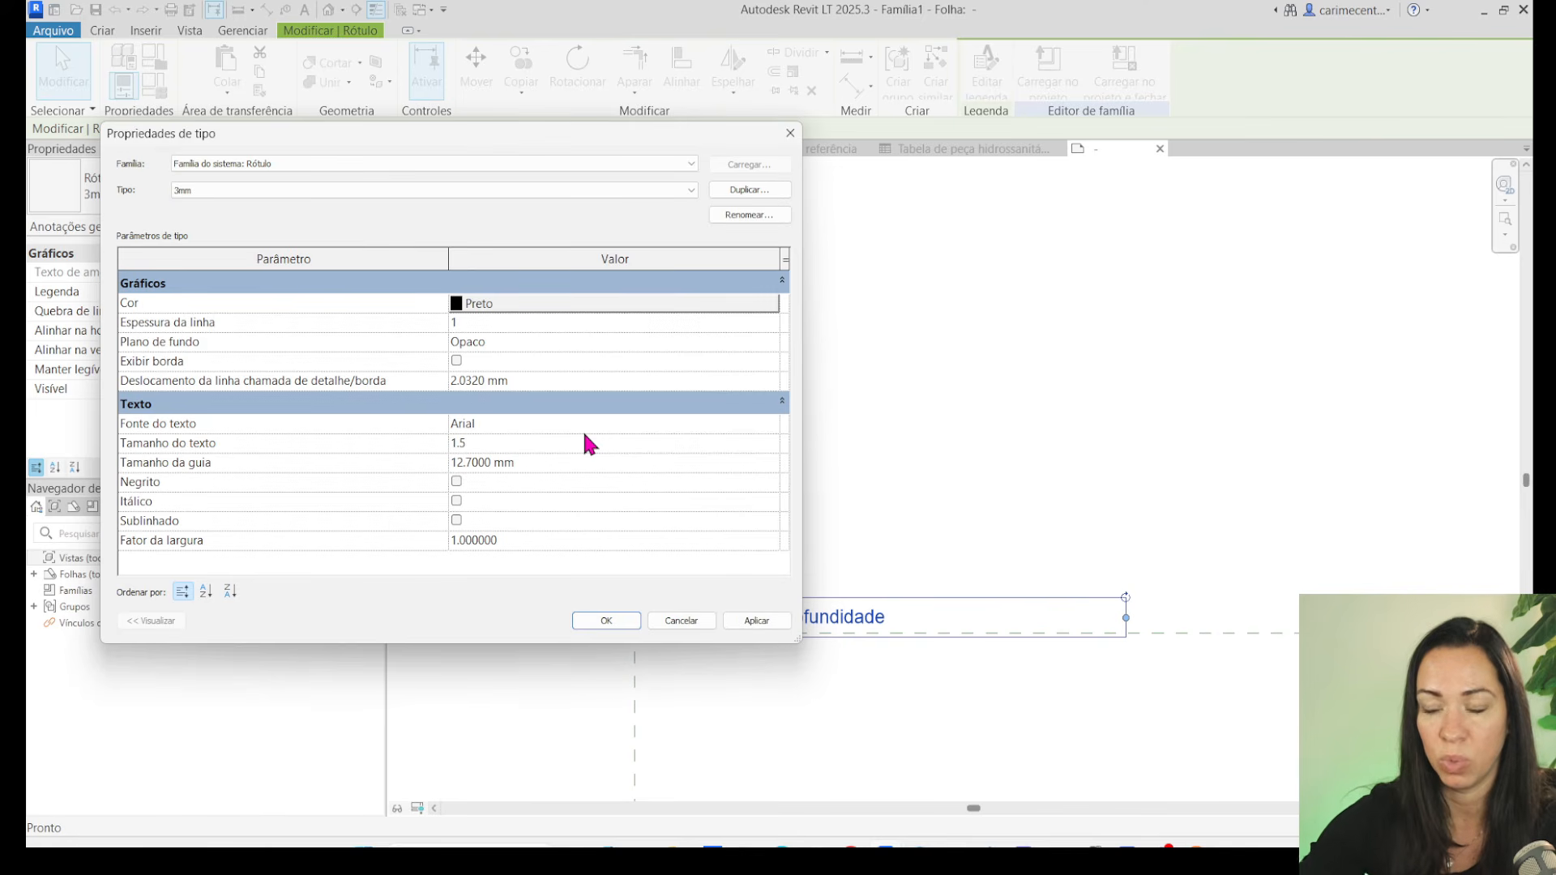
left_click(606, 621)
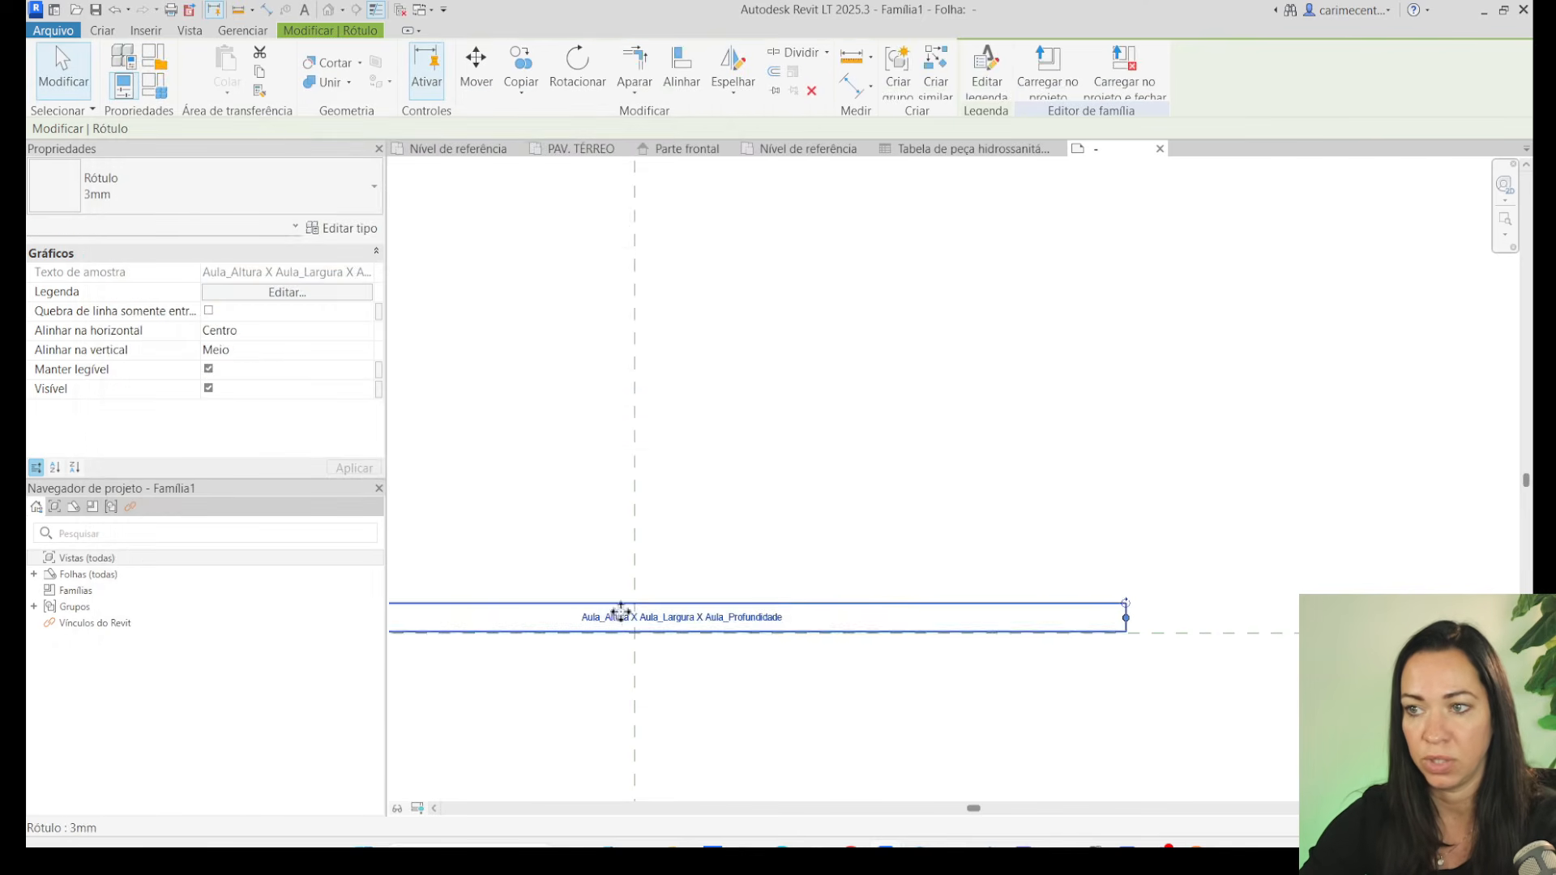
Shift the label sideways so its text sits closer to centred on the vertical reference plane.
left_click(790, 504)
mouse_move(718, 625)
left_mouse_down()
mouse_move(775, 646)
mouse_move(664, 624)
mouse_move(726, 624)
left_mouse_up()
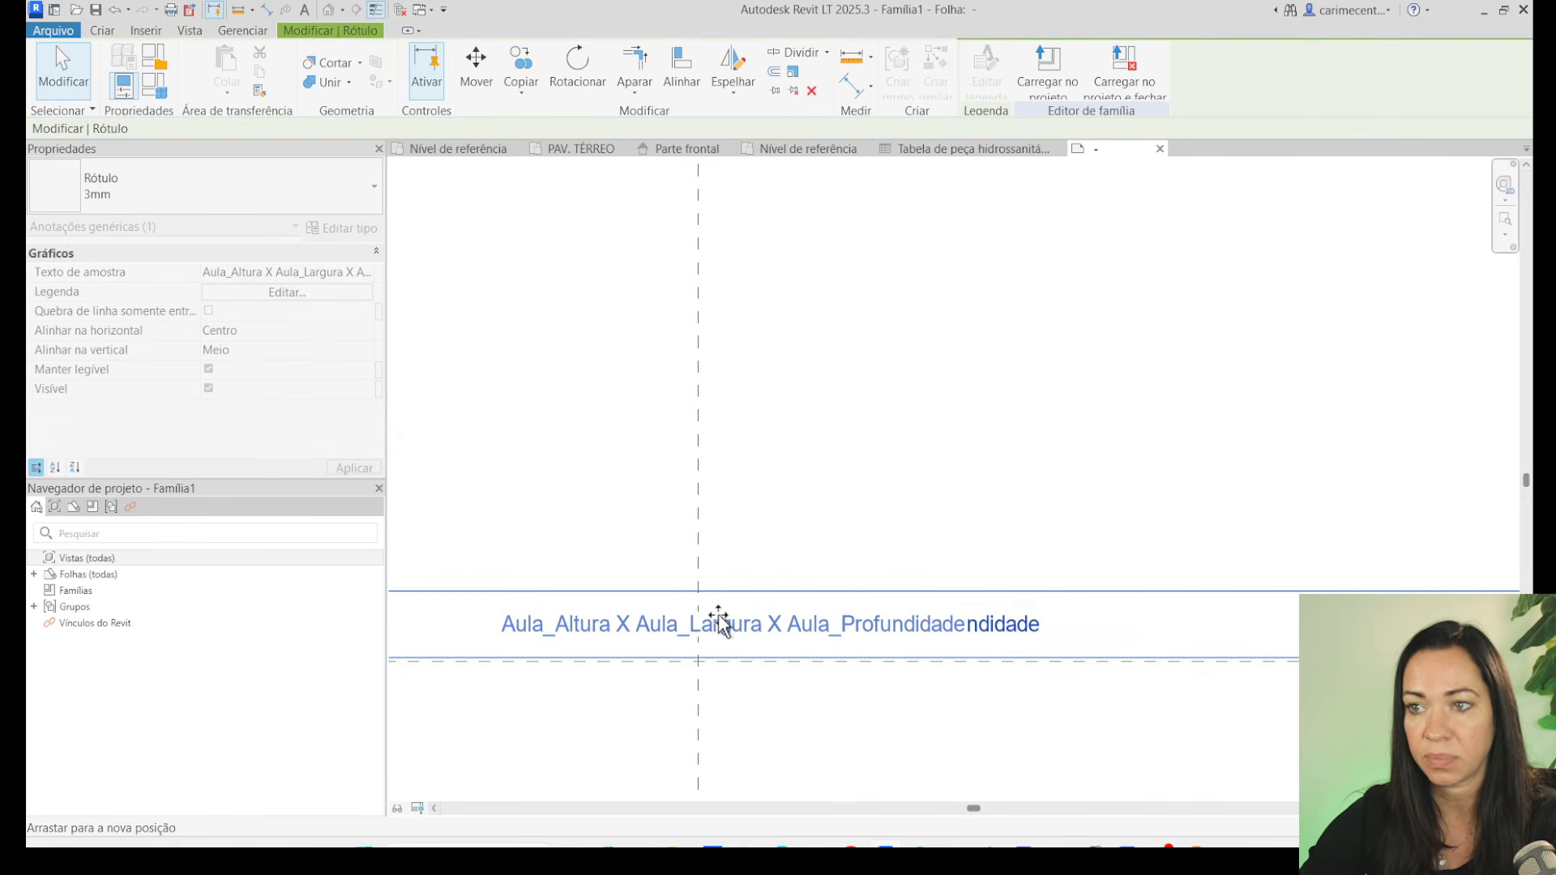
left_click(752, 545)
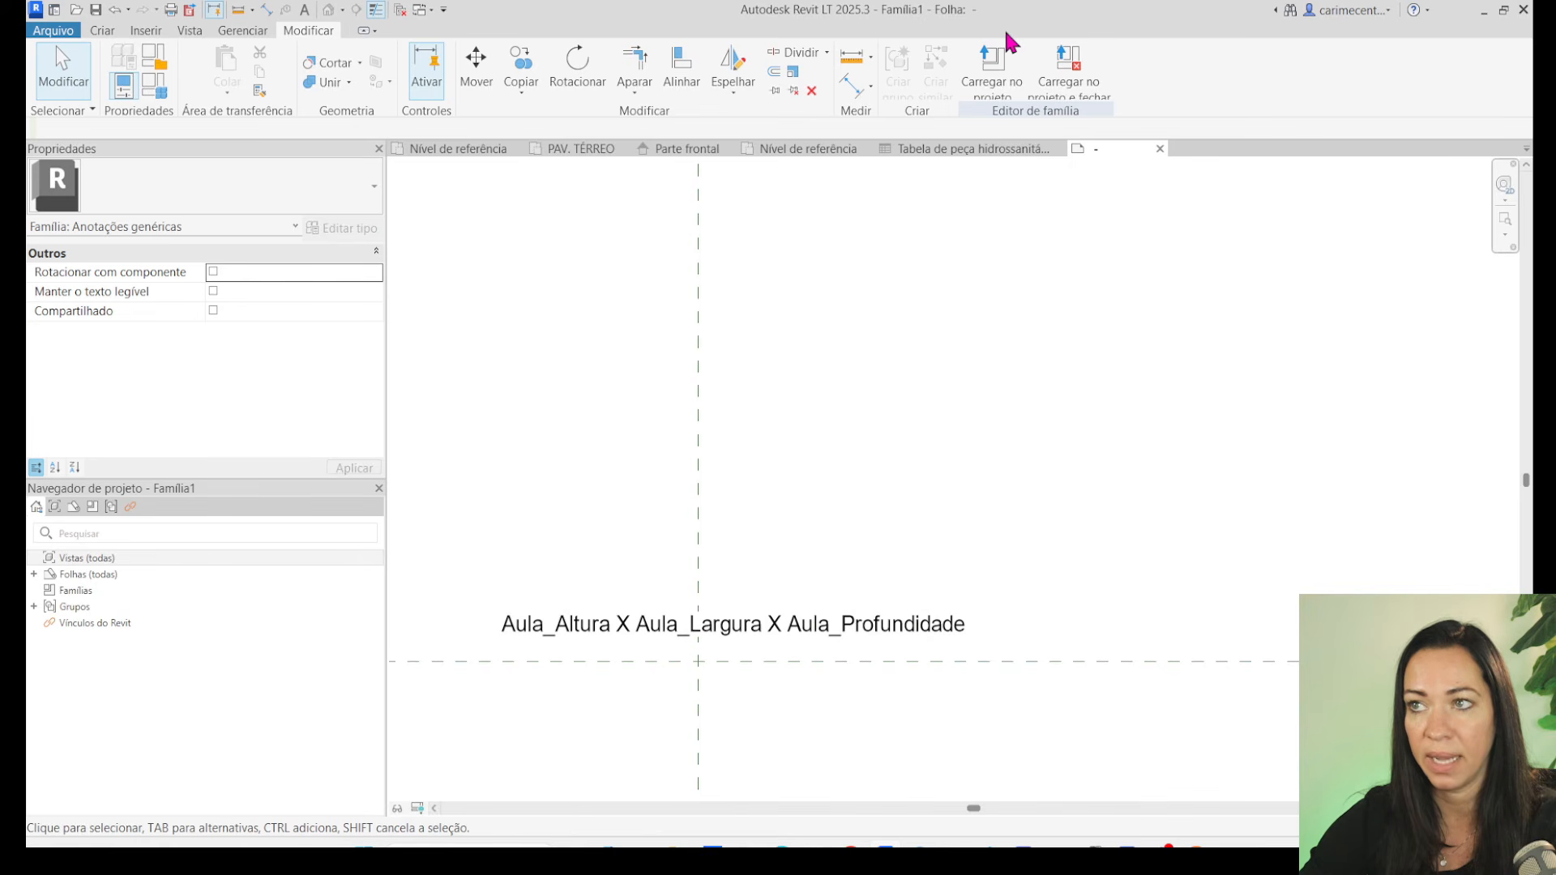
Change the annotation family's category to Identificadores de peça hidrossanitária.
left_click(1001, 74)
left_click(821, 548)
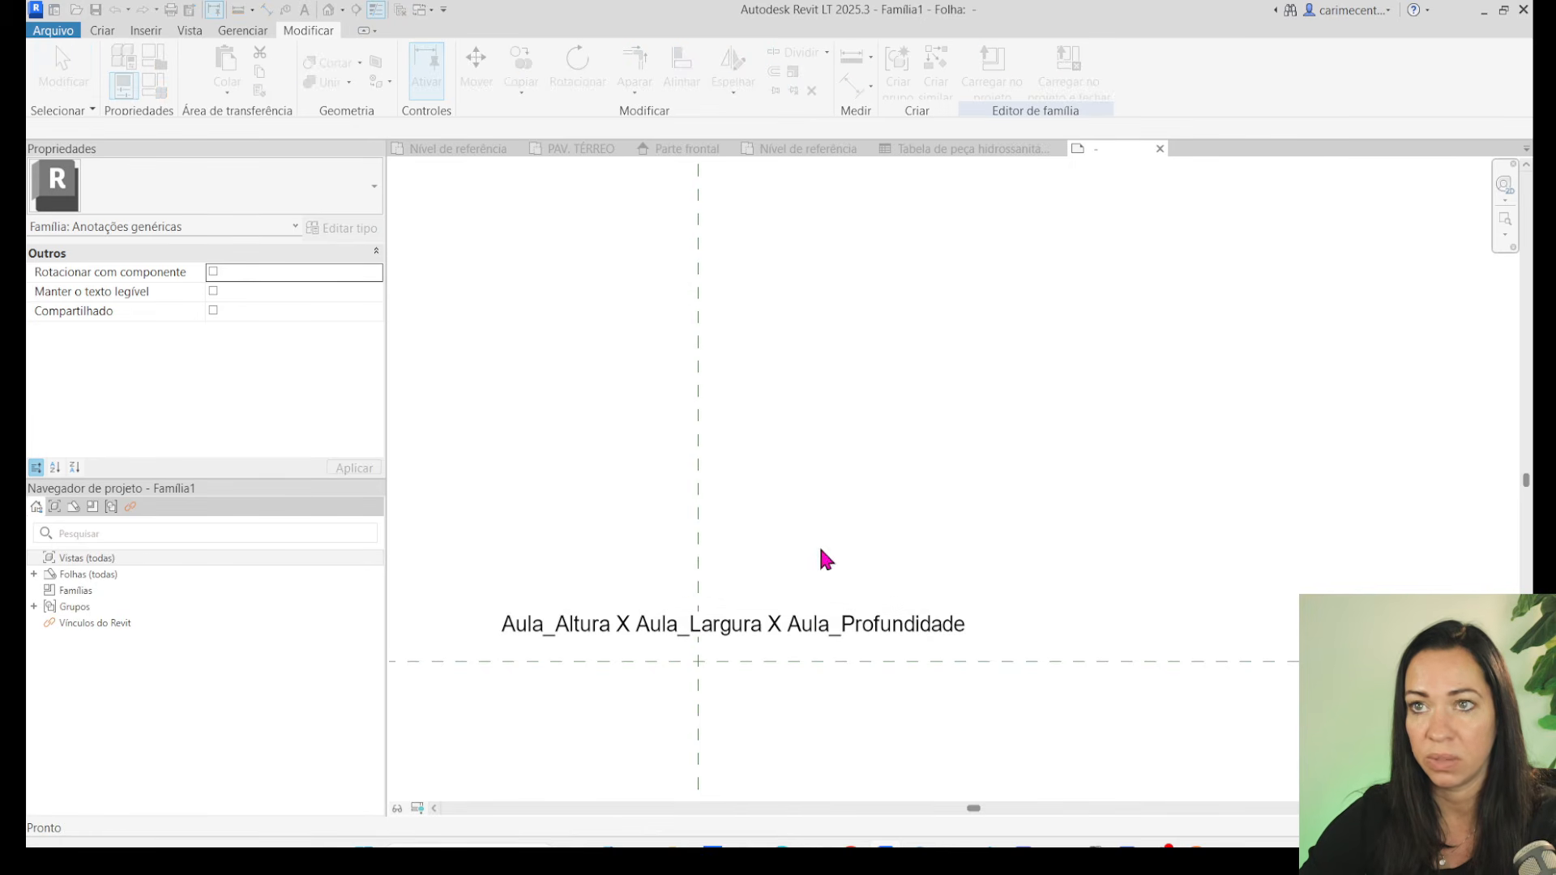
left_click(160, 69)
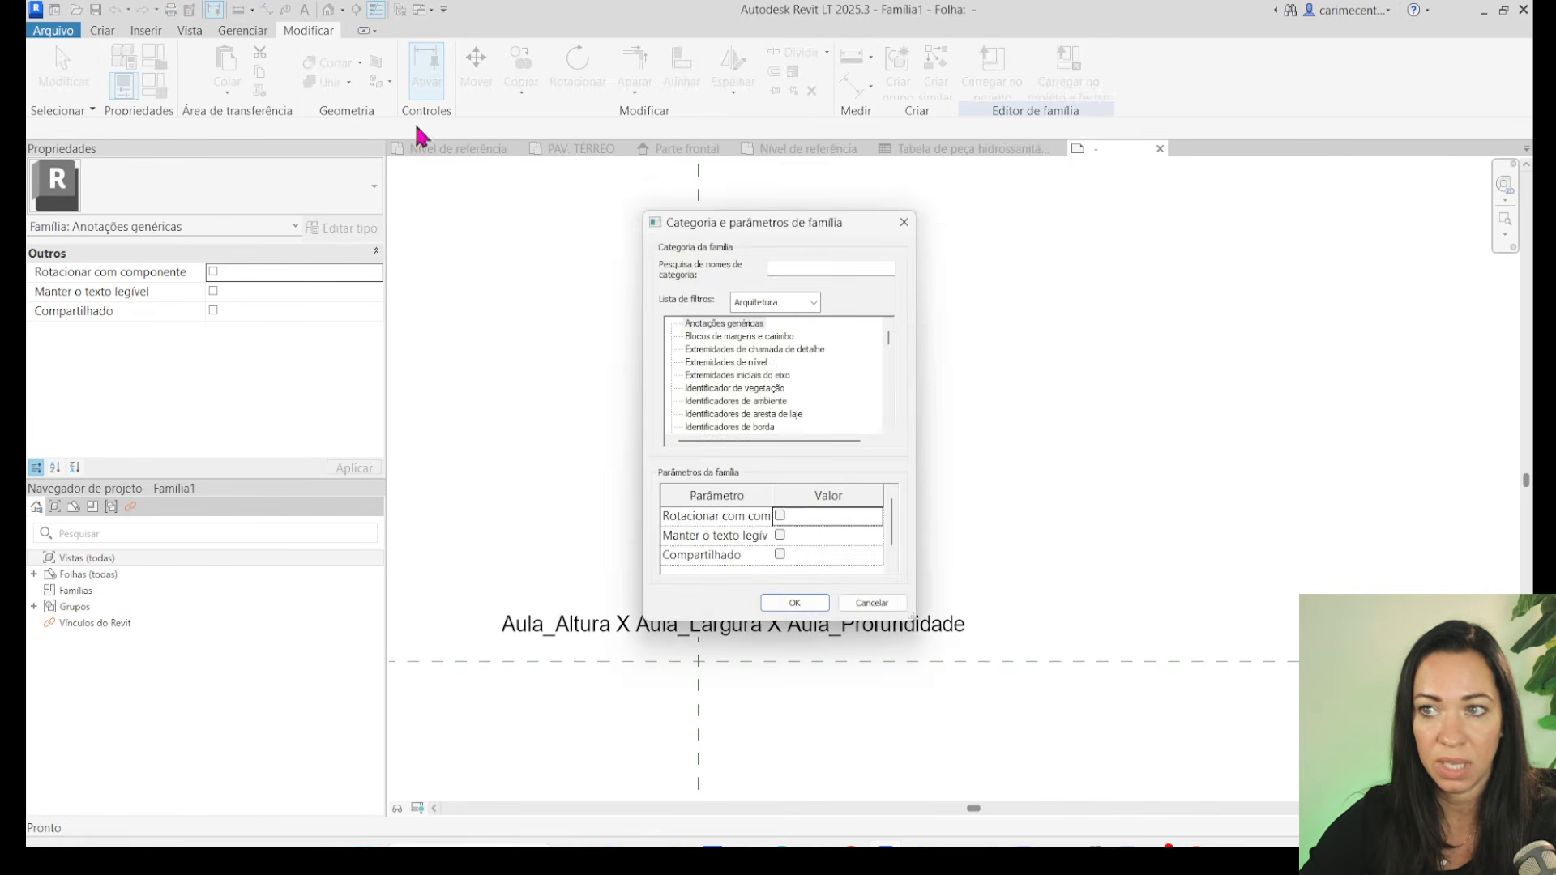
left_click(738, 402)
scroll(739, 410, "down", 2)
scroll(734, 426, "down", 6)
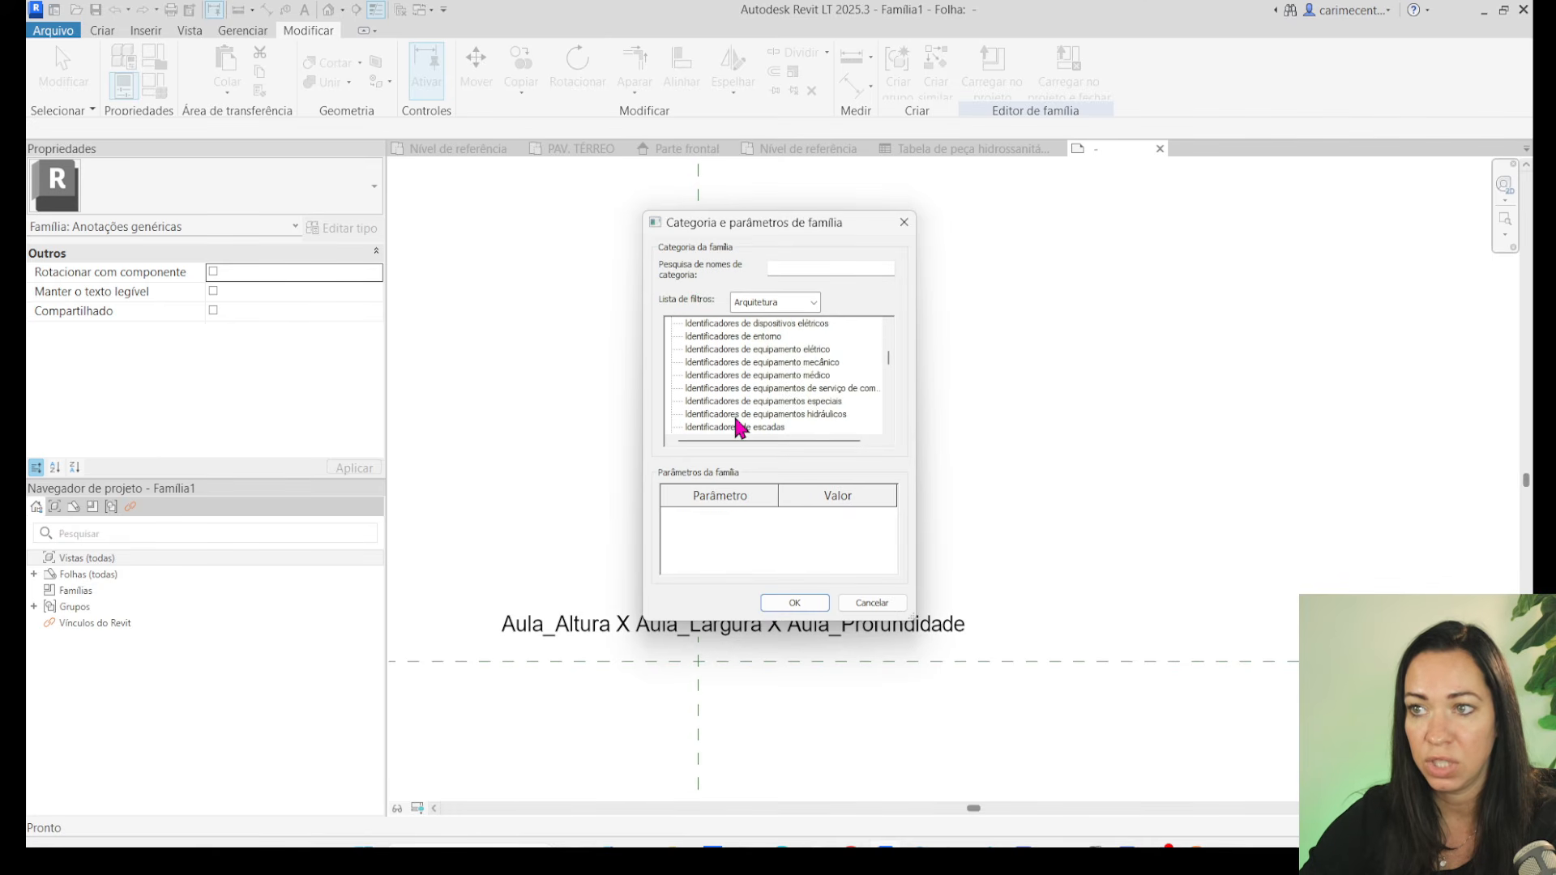
scroll(737, 427, "down", 4)
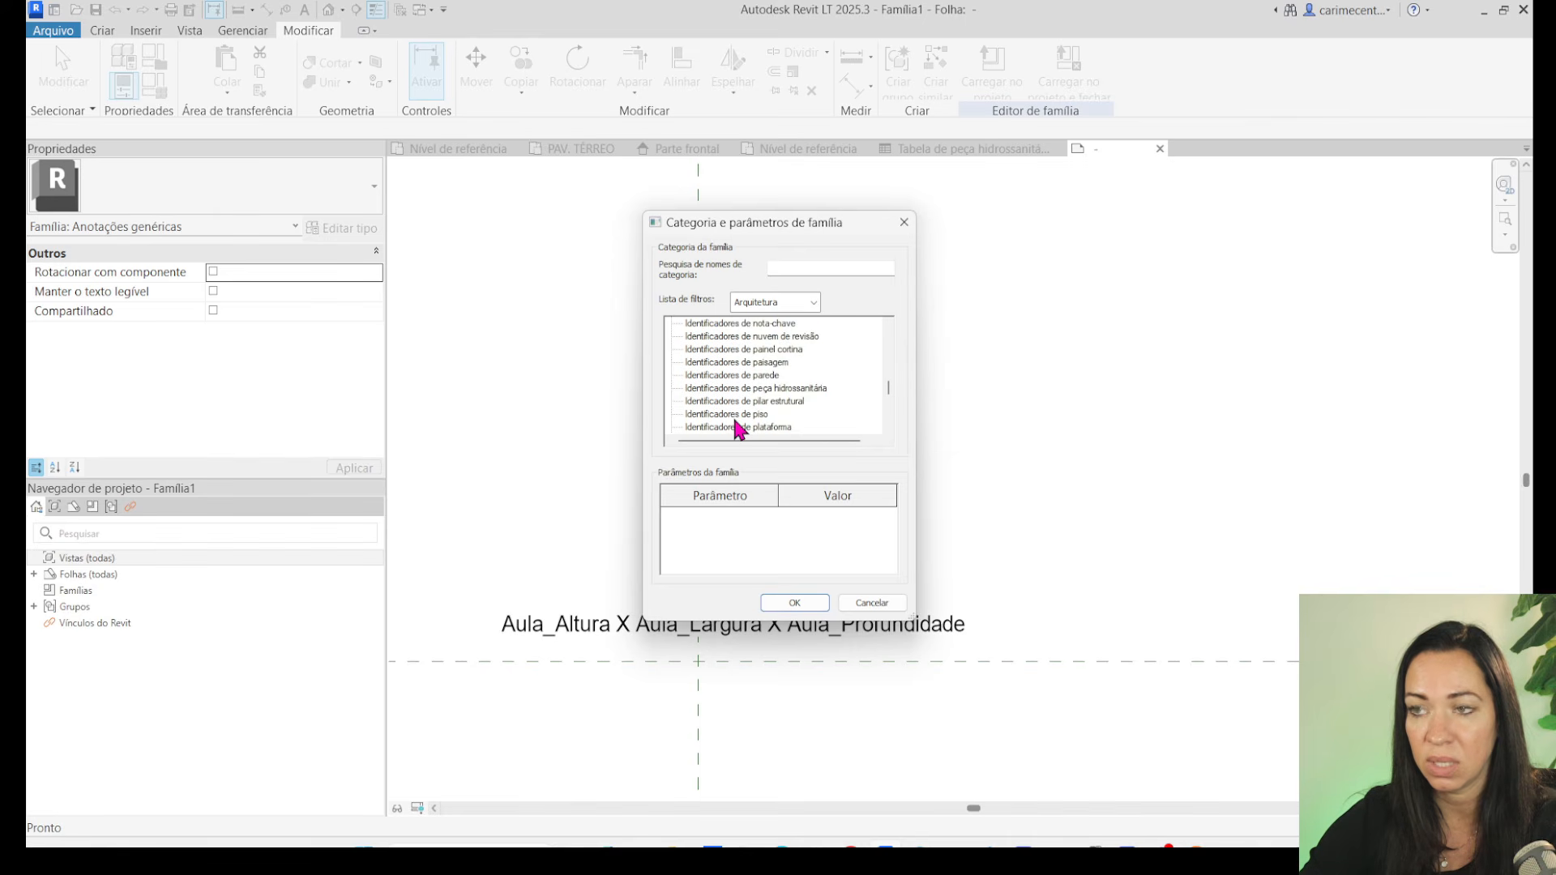
scroll(739, 428, "down", 2)
left_click(740, 365)
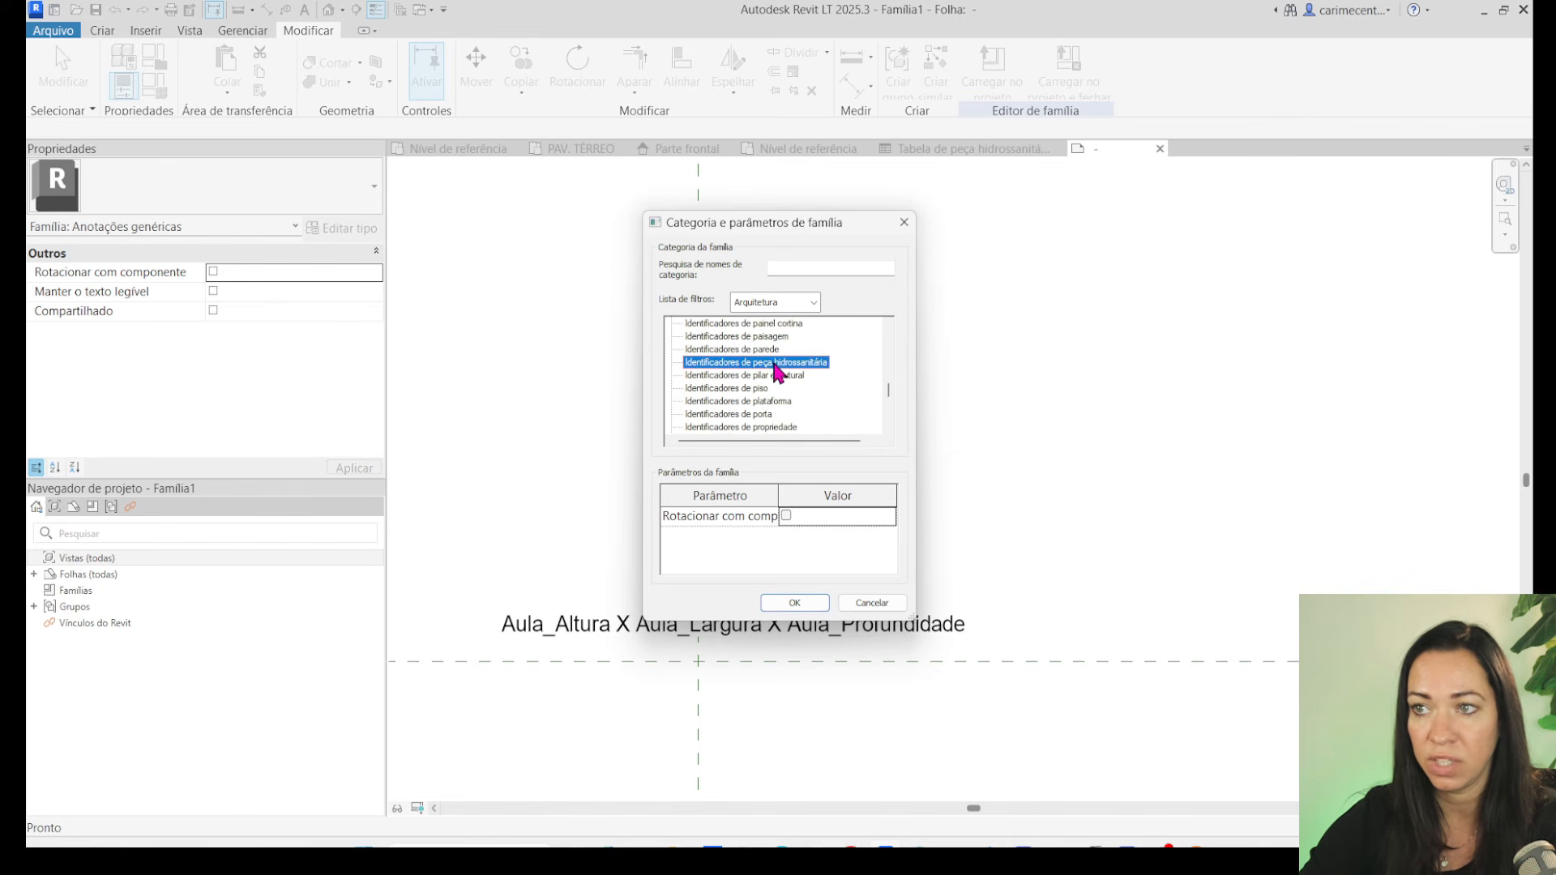
left_click(794, 603)
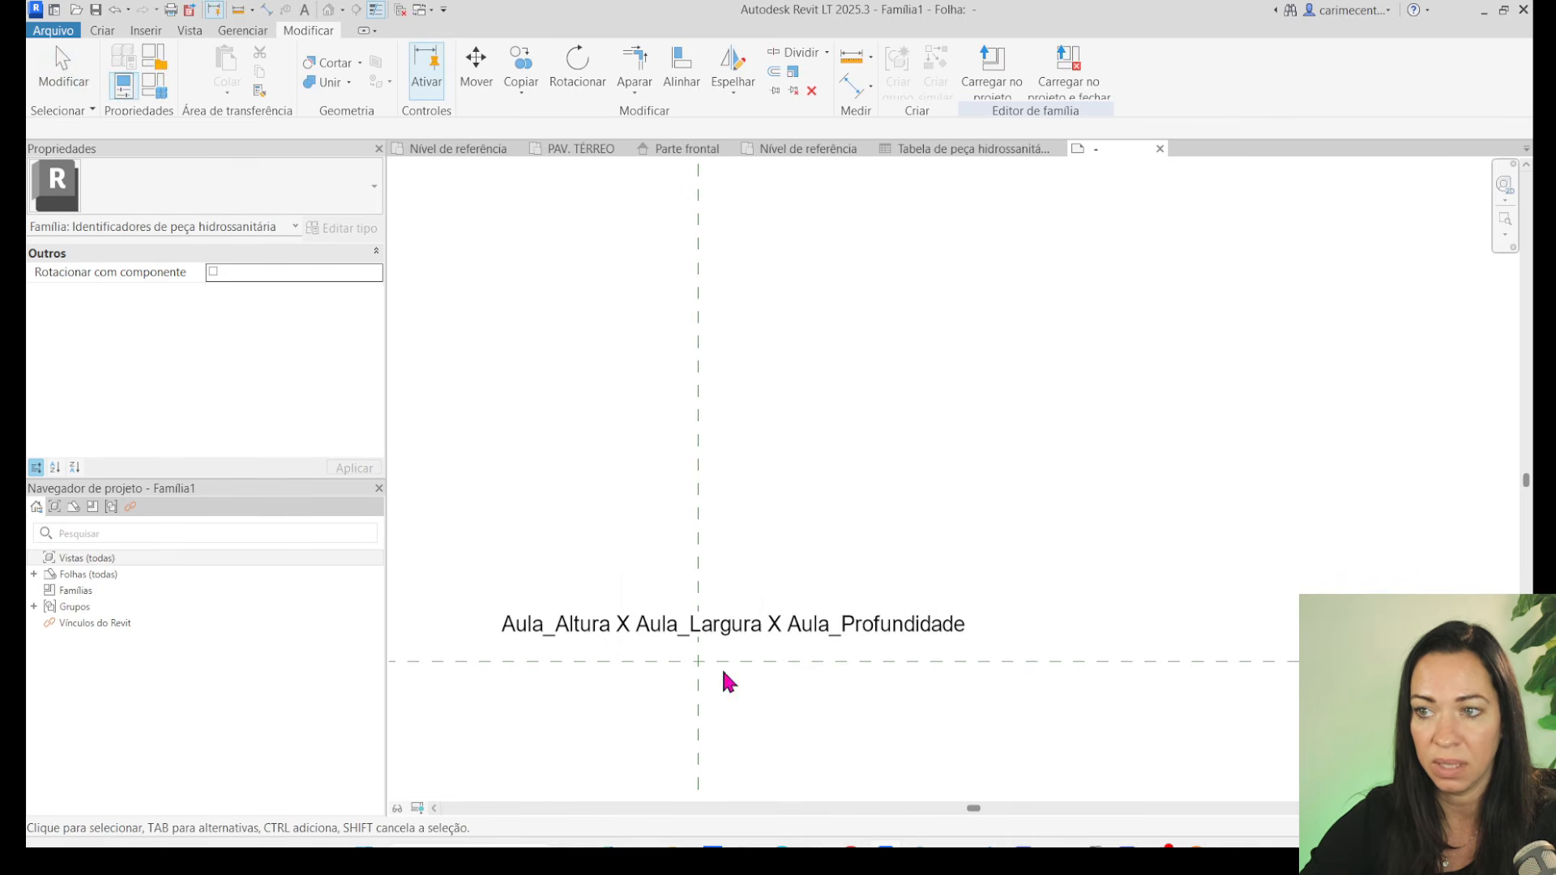
Save the tag family to Área de Trabalho as IDENTIFICADOR DE PEÇA SANITARIA and load it into the project Projeto1.
left_click(57, 37)
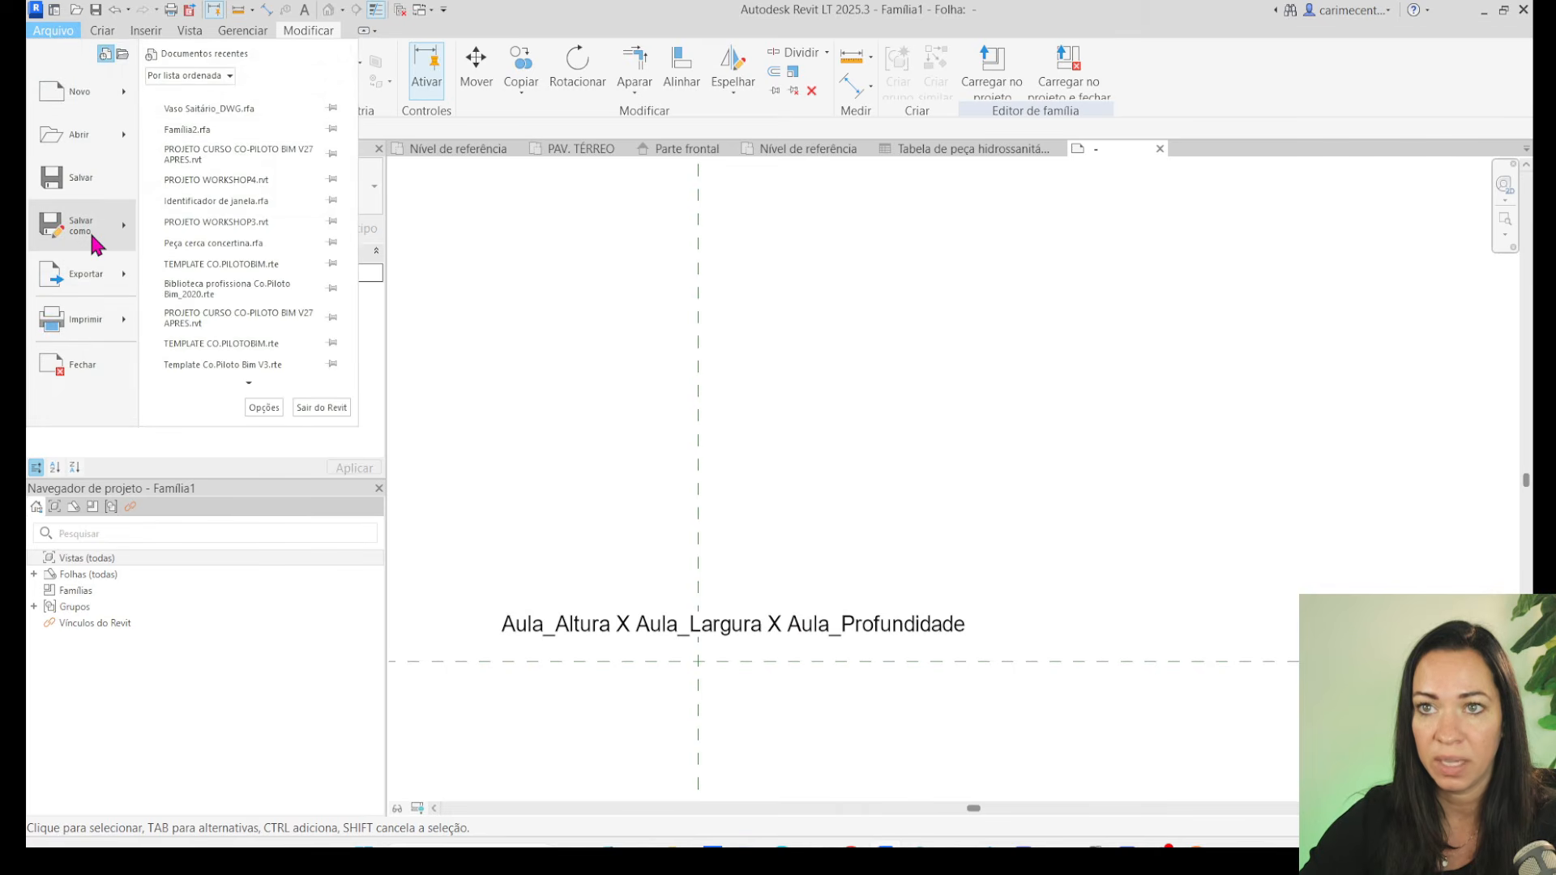
mouse_move(93, 224)
left_click(298, 235)
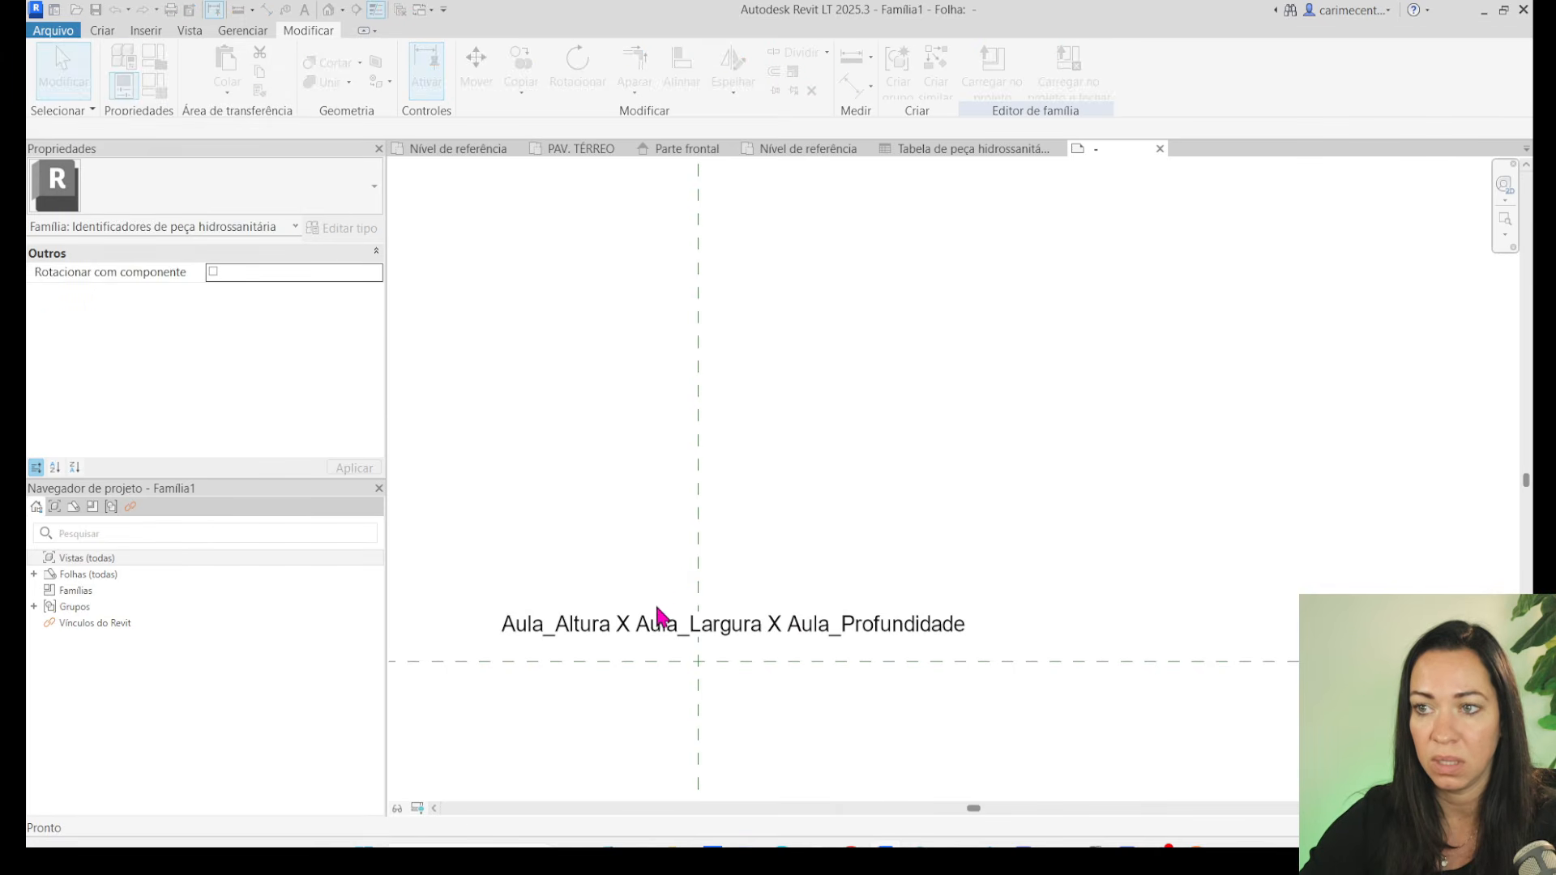
left_click(577, 452)
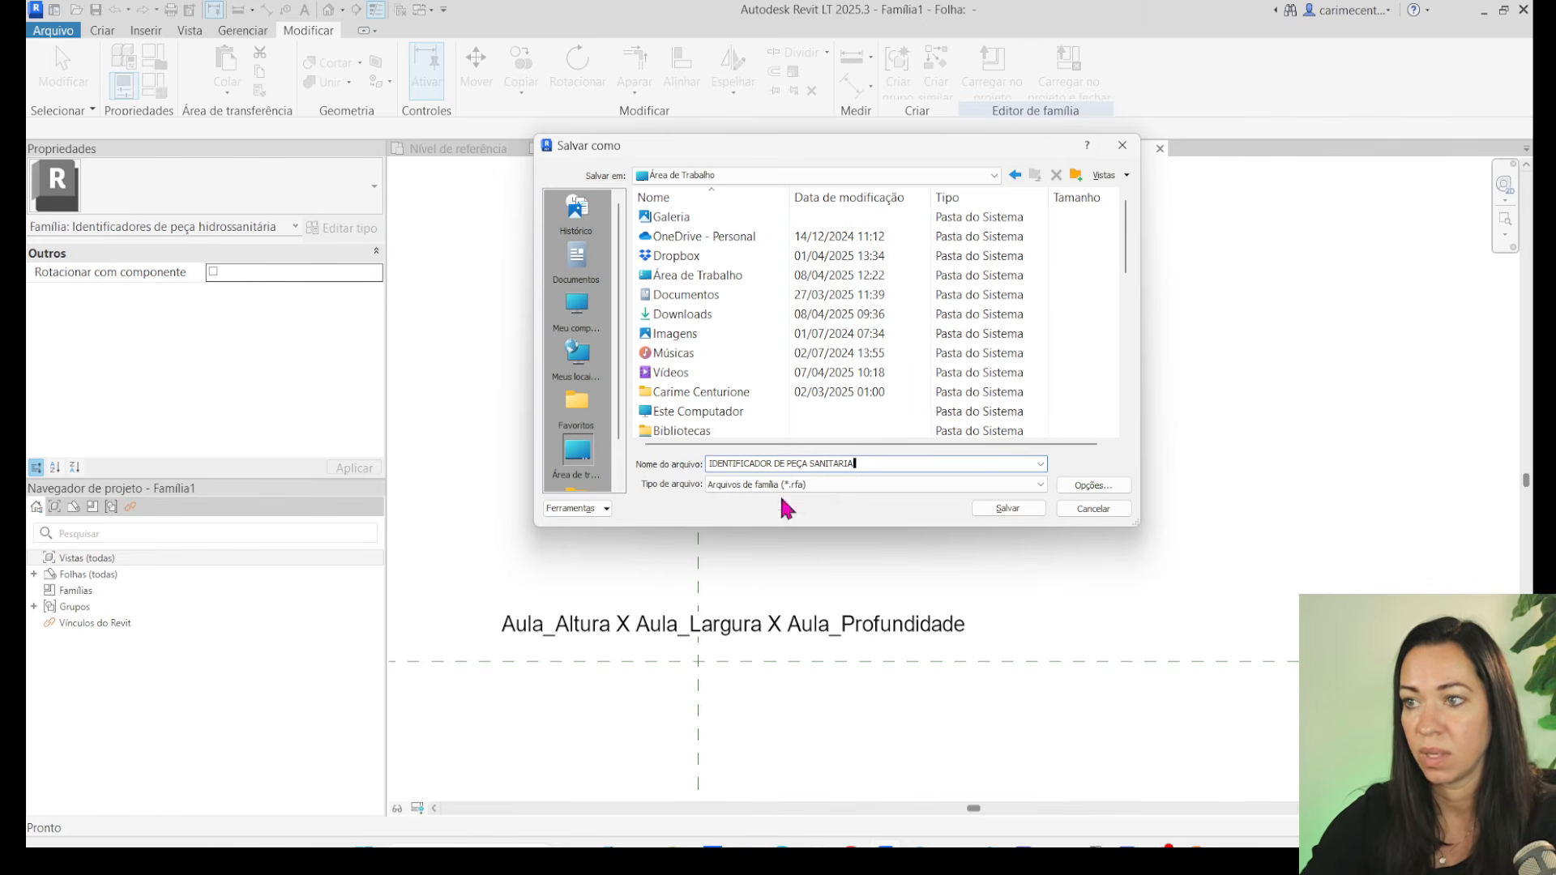
left_click(1017, 510)
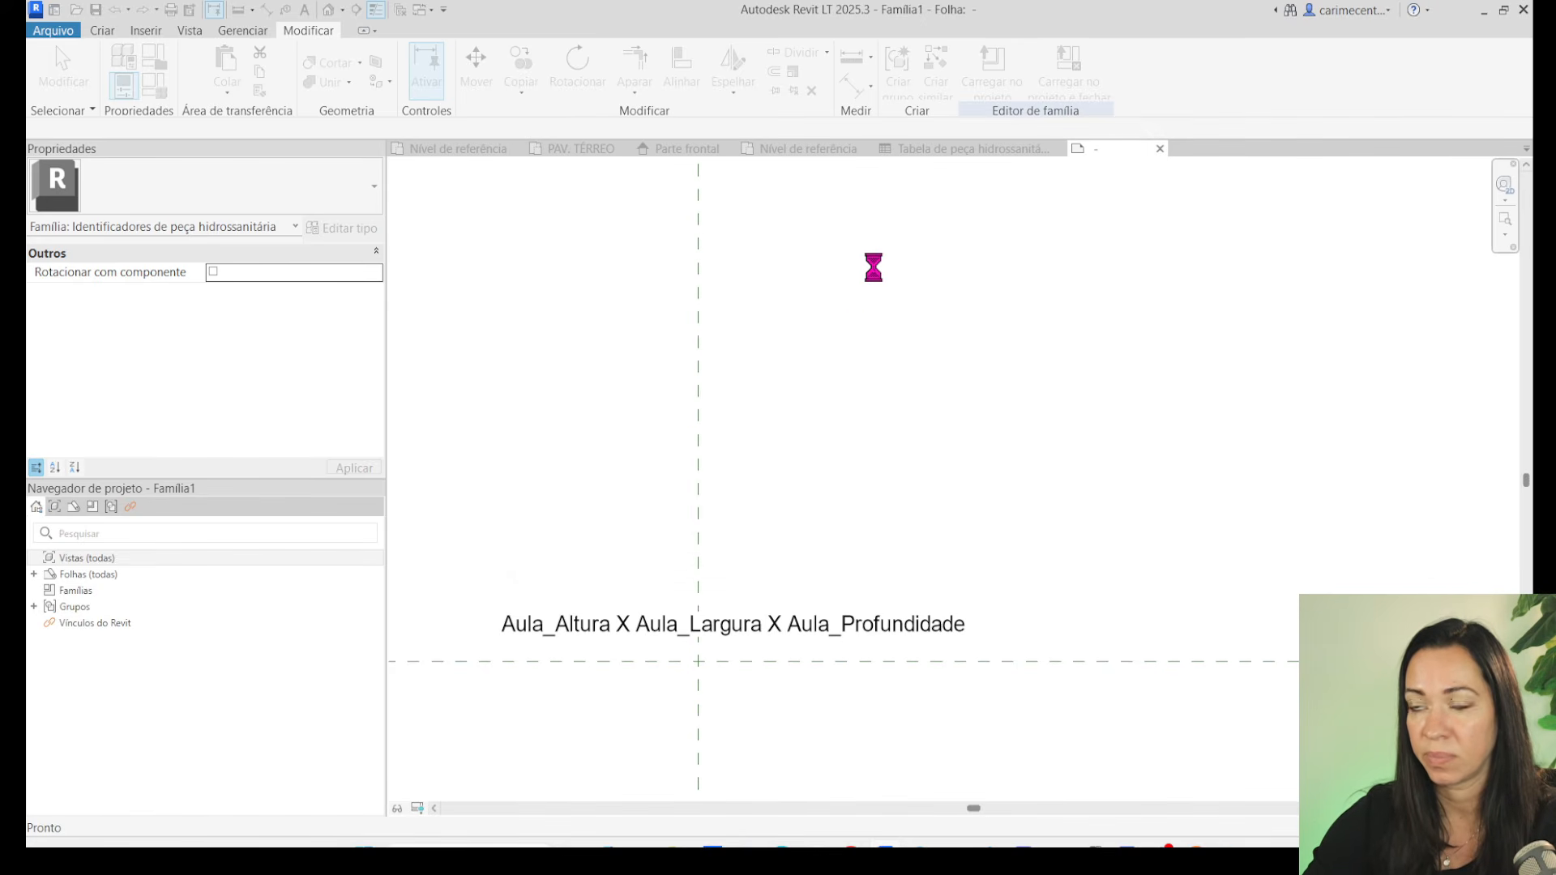
left_click(992, 81)
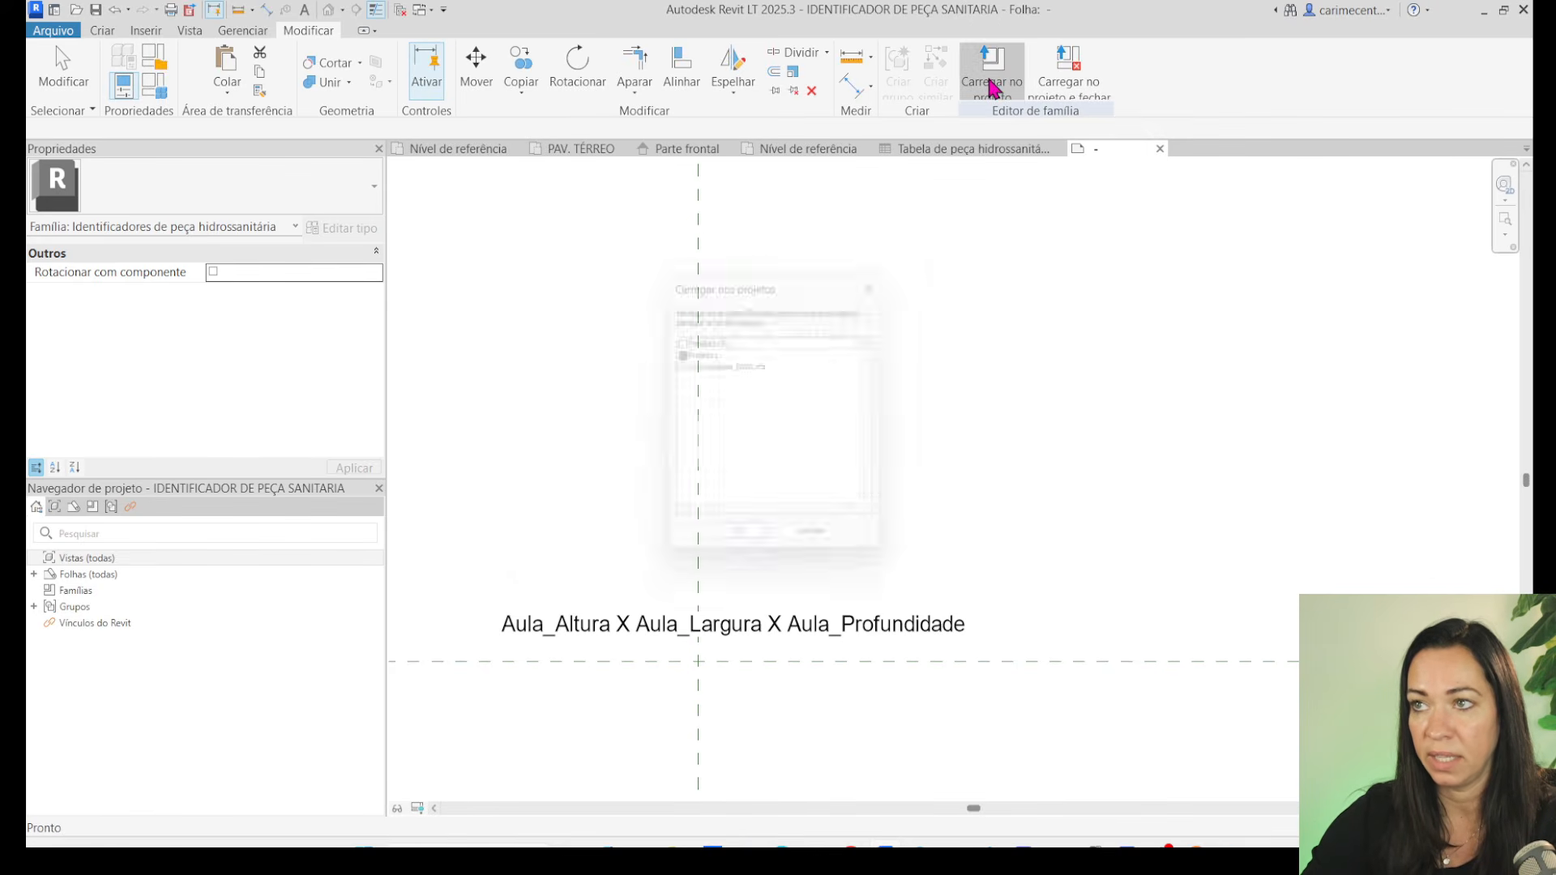
left_click(744, 547)
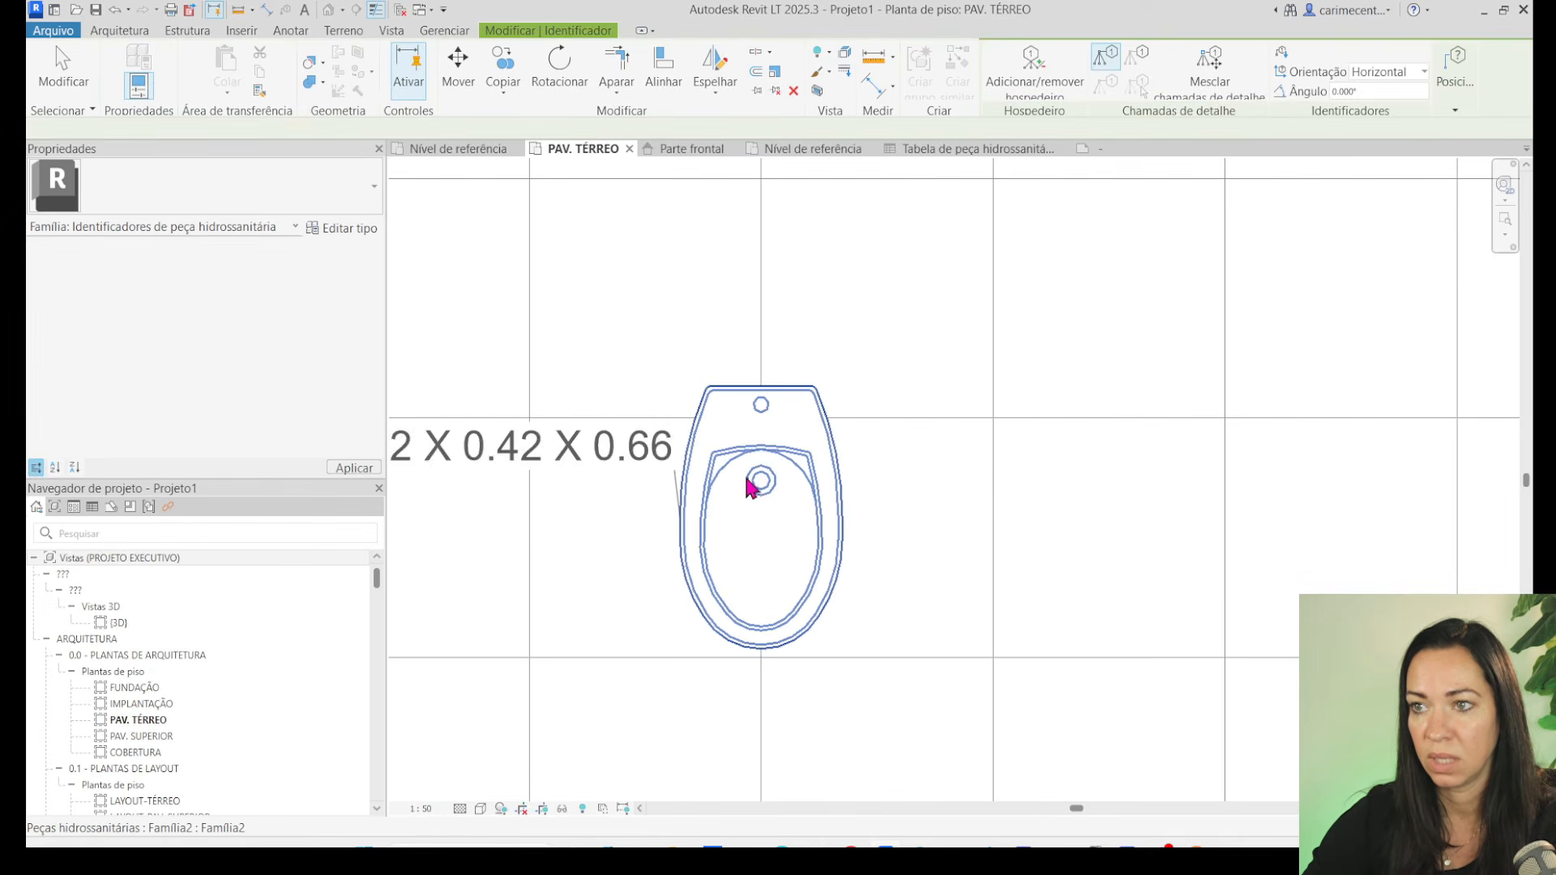
Try the Vertical orientation for the plumbing fixture tag and return it to Horizontal.
scroll(844, 592, "down", 3)
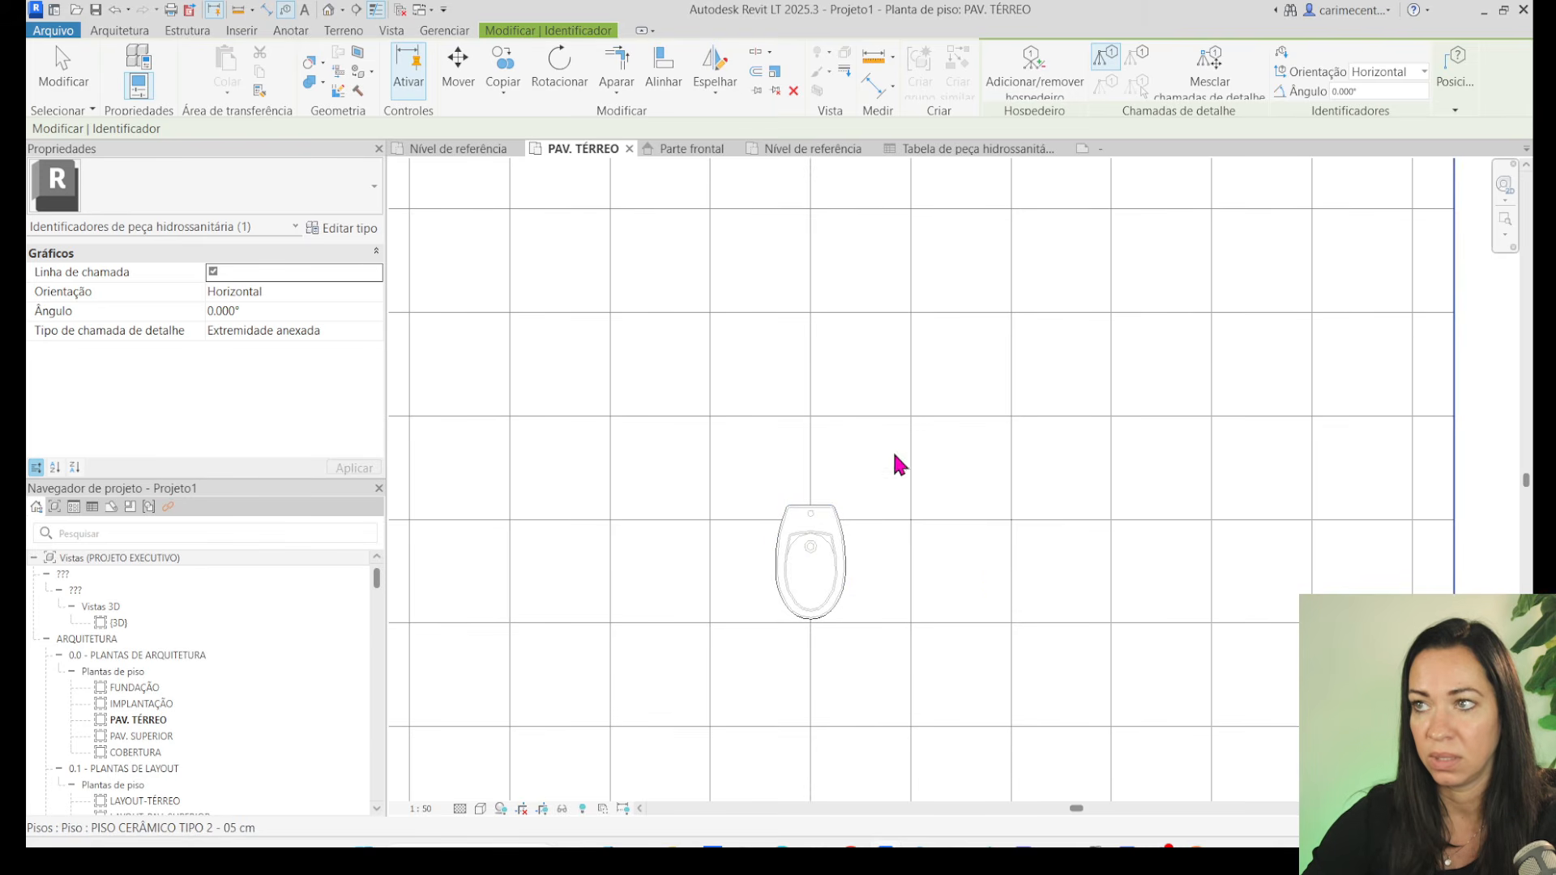
left_click(1424, 71)
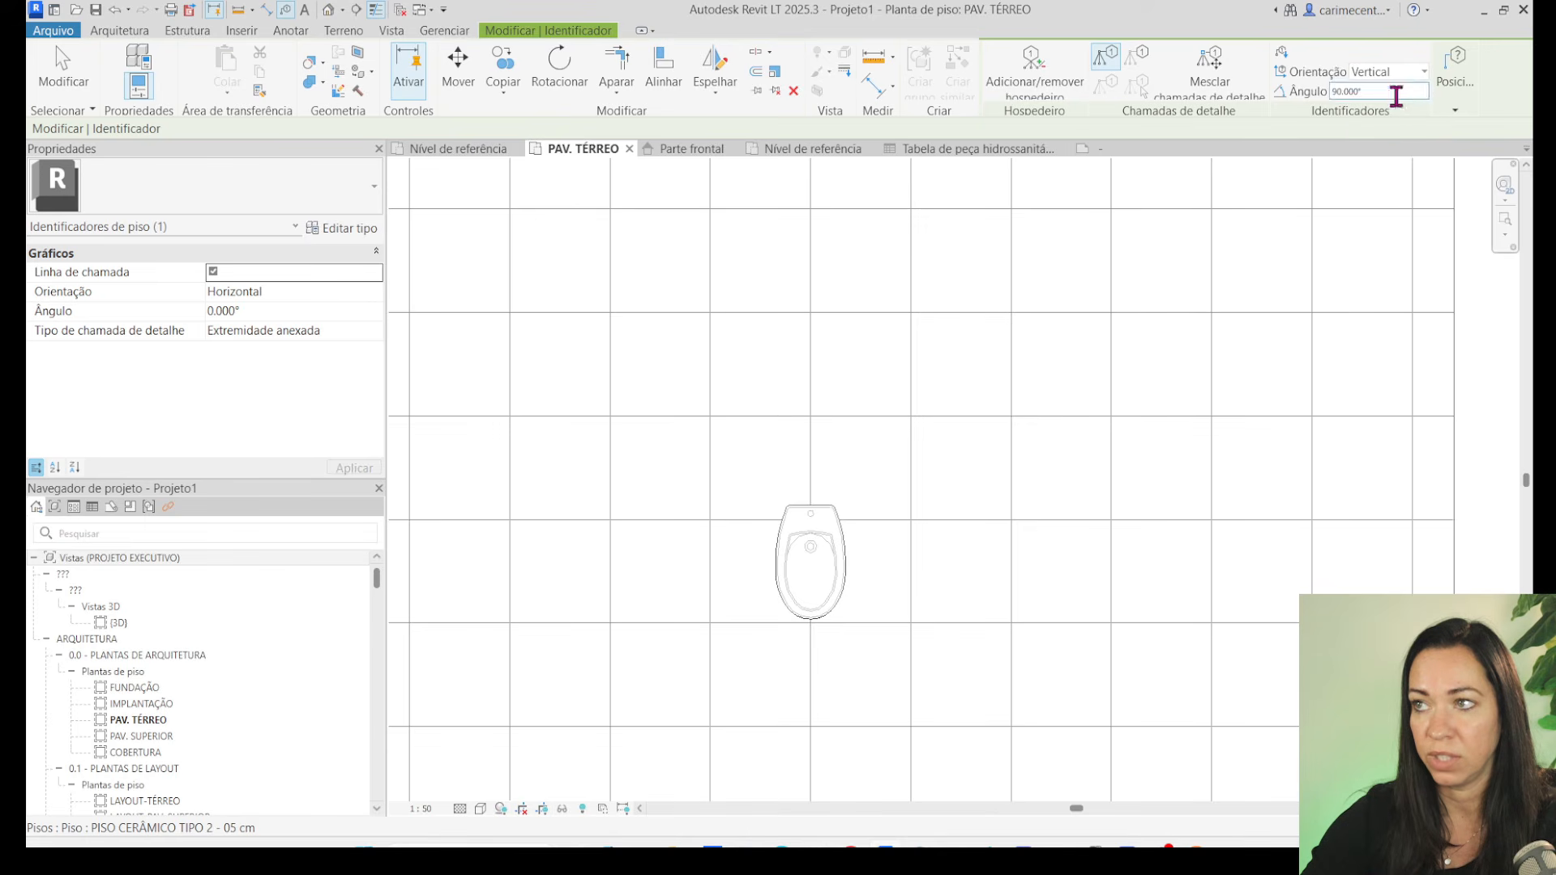
left_click(1423, 69)
left_click(1404, 85)
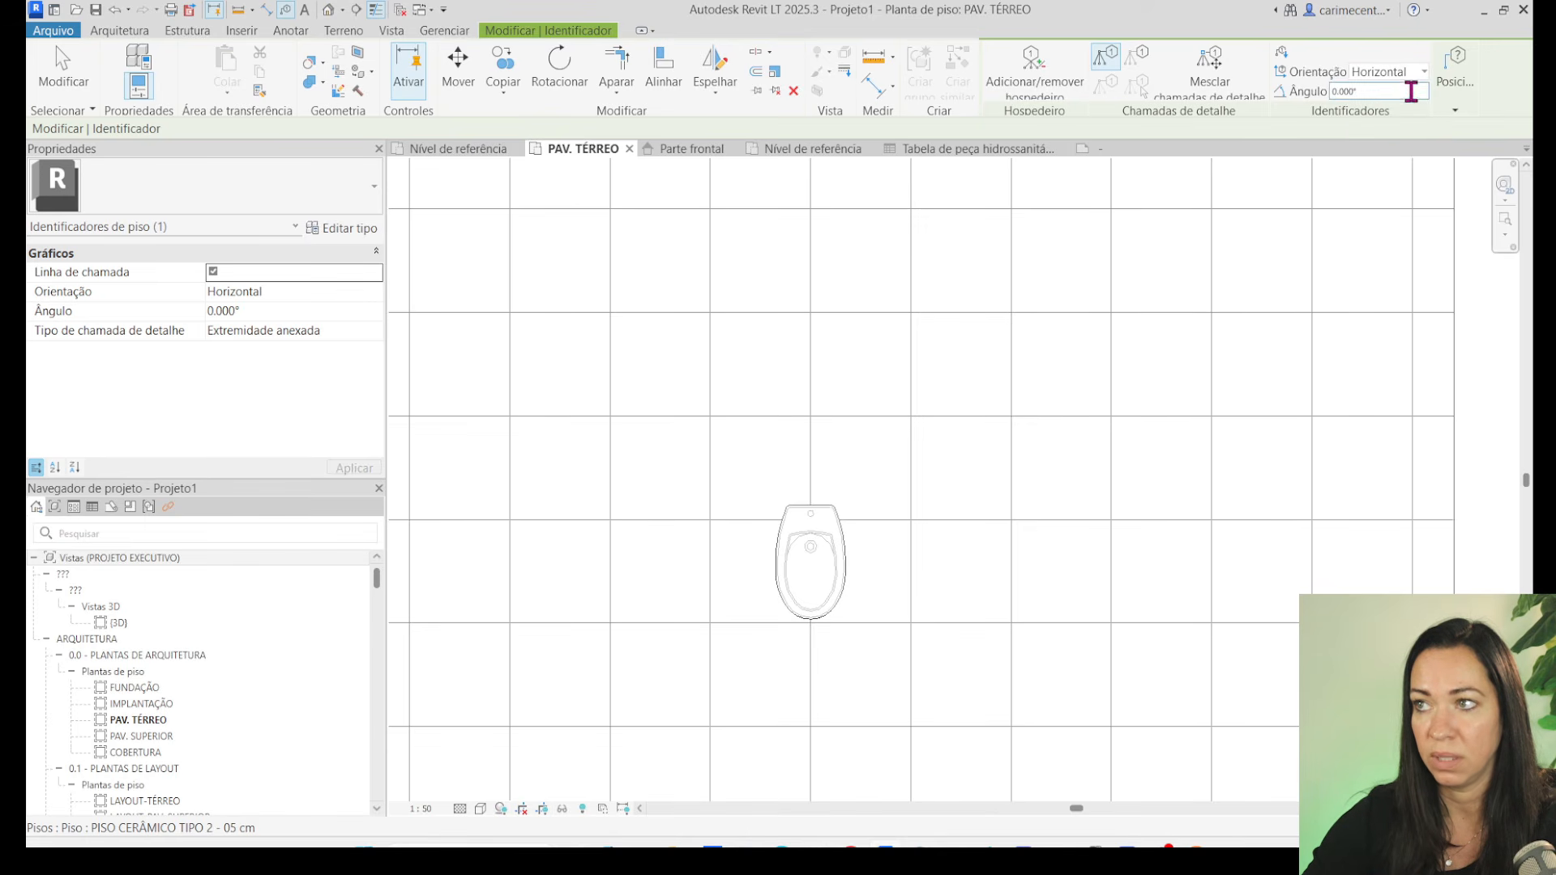
Tag the toilet in the PAV. TÉRREO plan using an Extremidade livre leader that runs horizontally to the text at the toilet's right.
left_click(1451, 81)
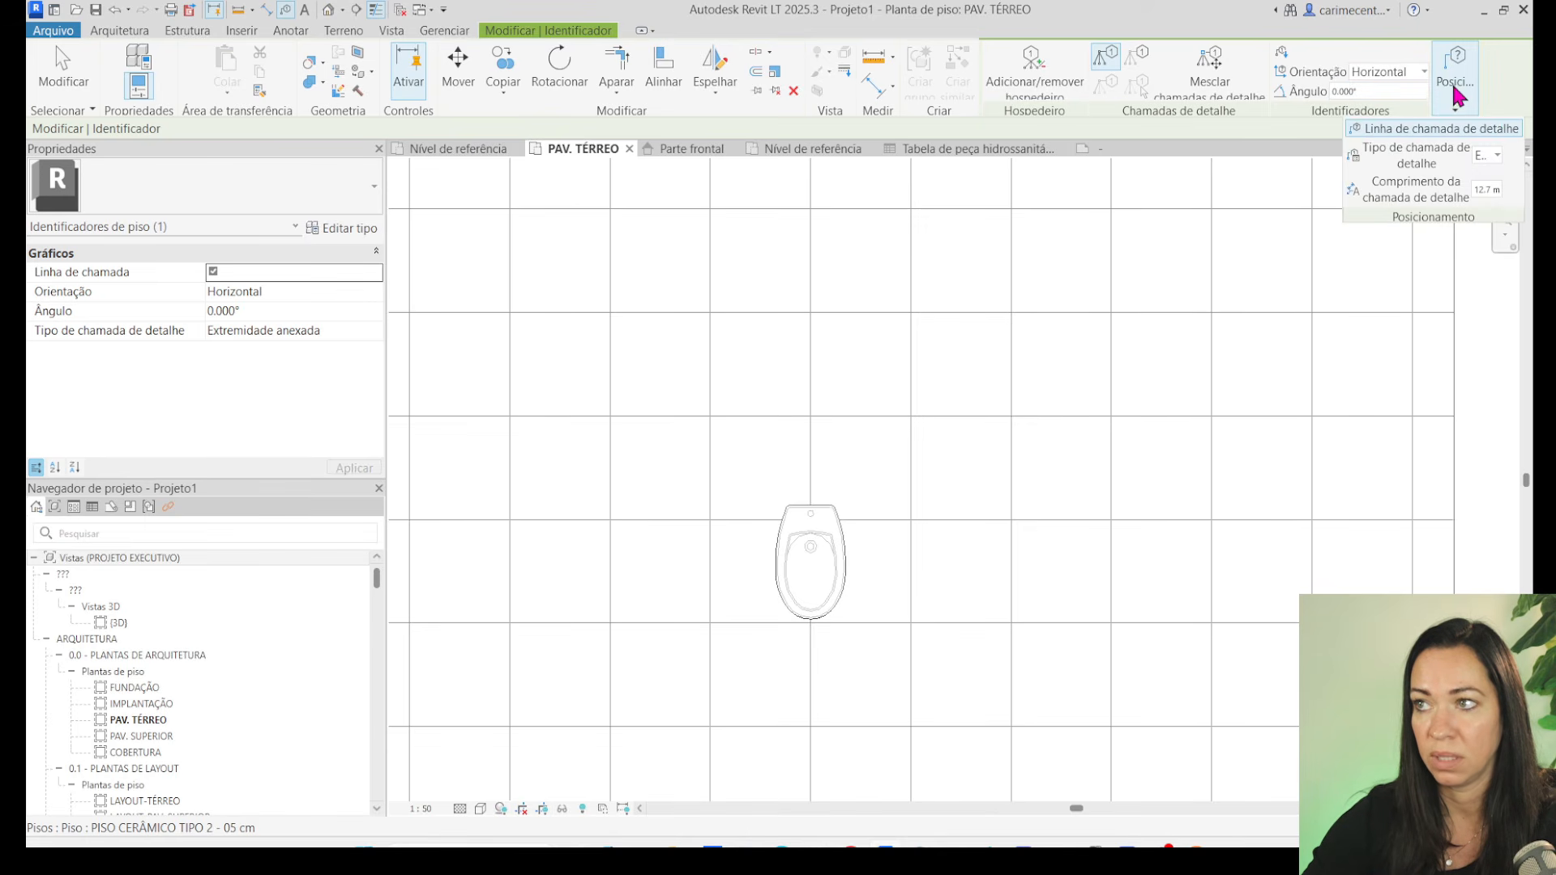
left_click(1486, 155)
left_click(1456, 197)
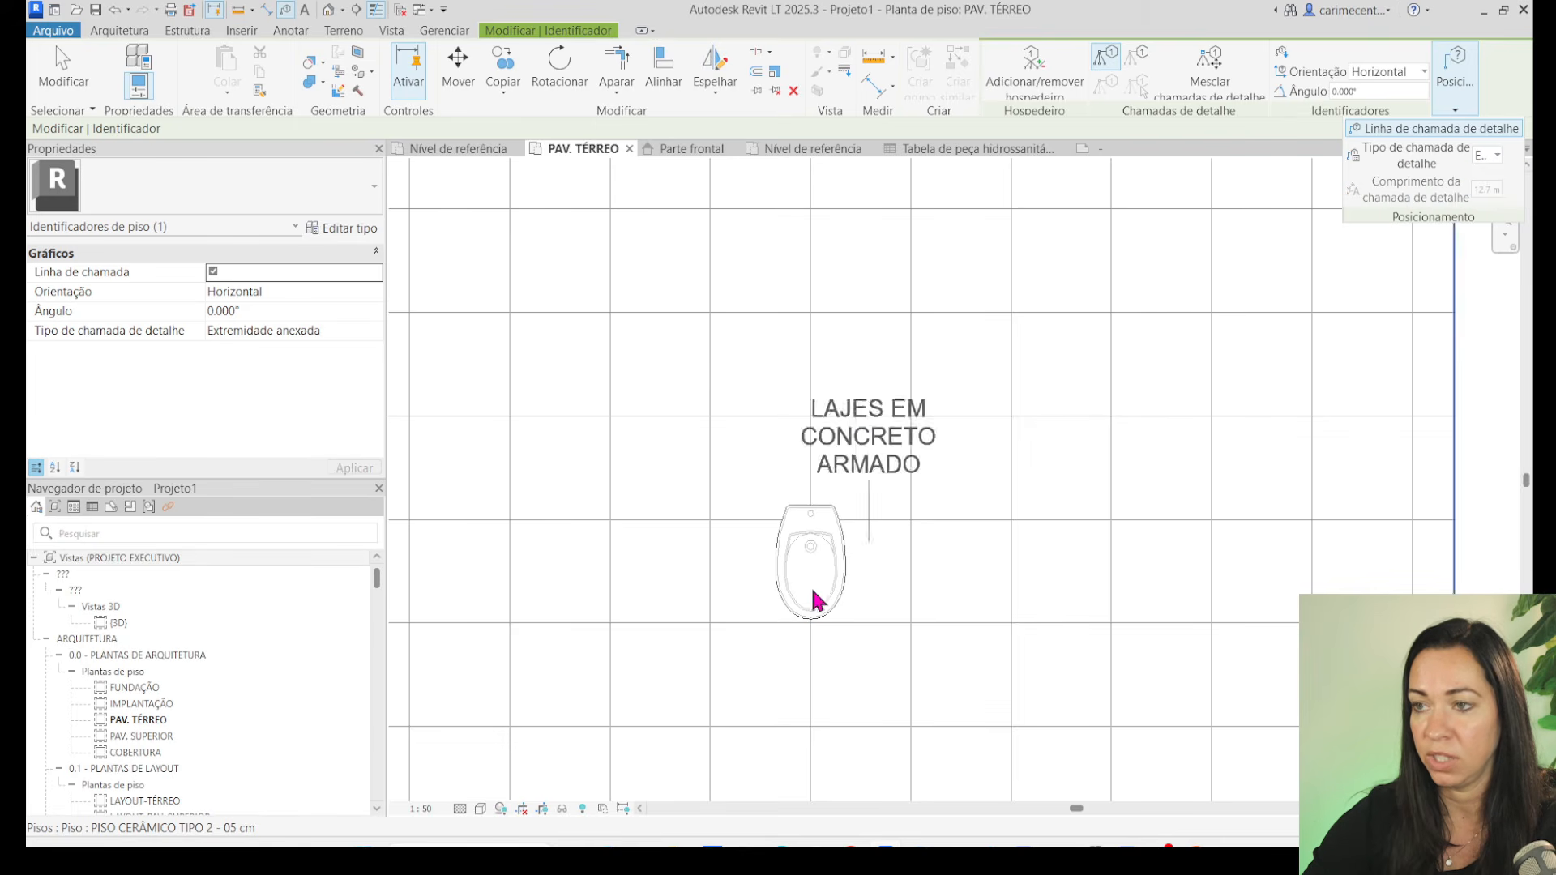
scroll(833, 577, "up", 4)
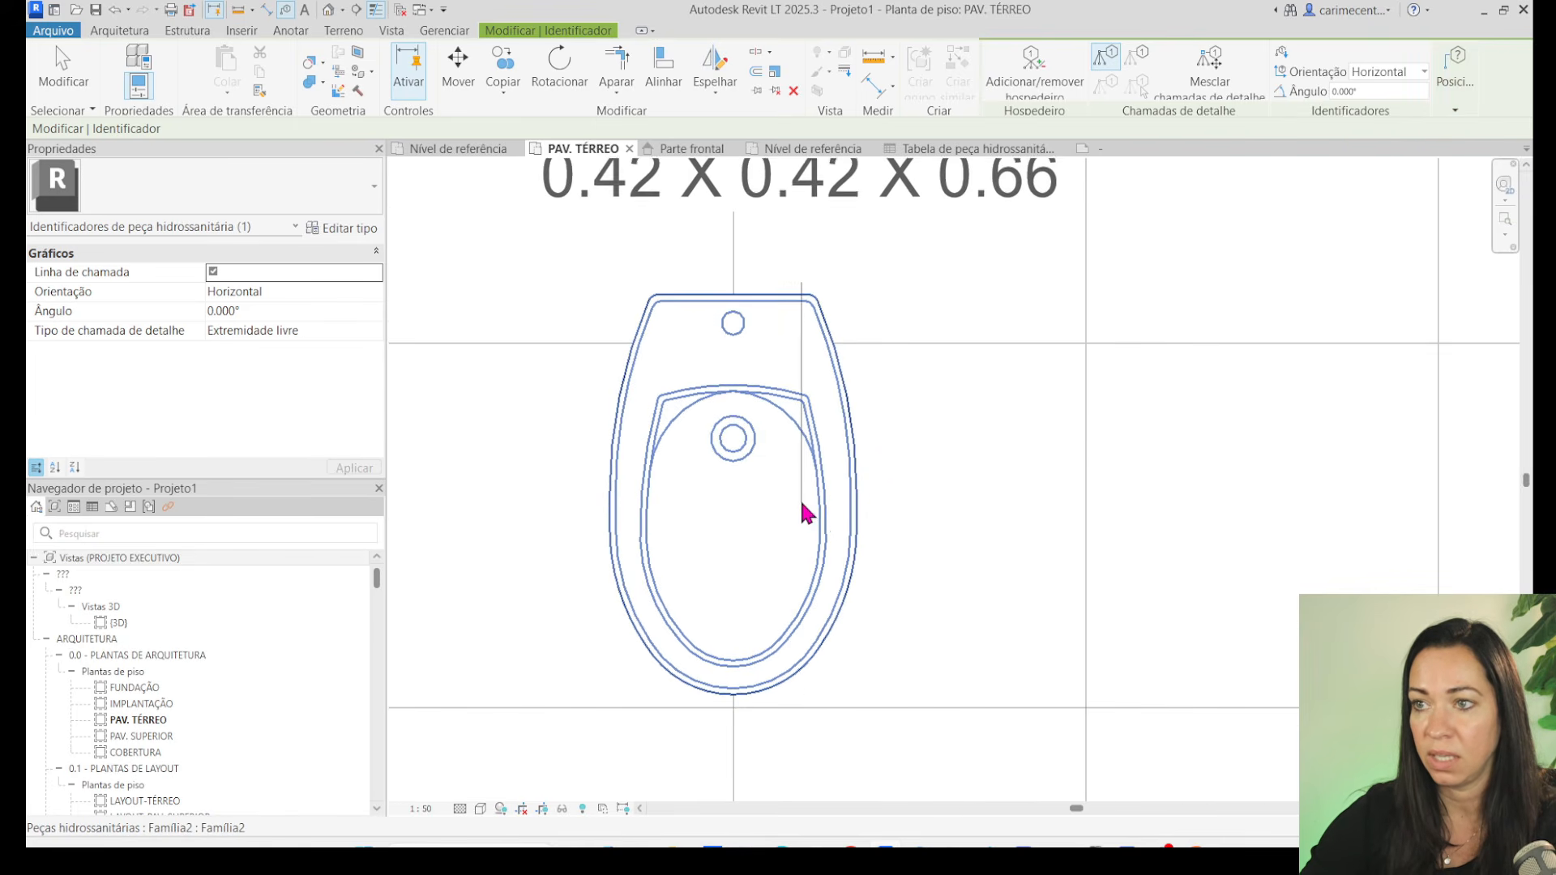
left_click(857, 513)
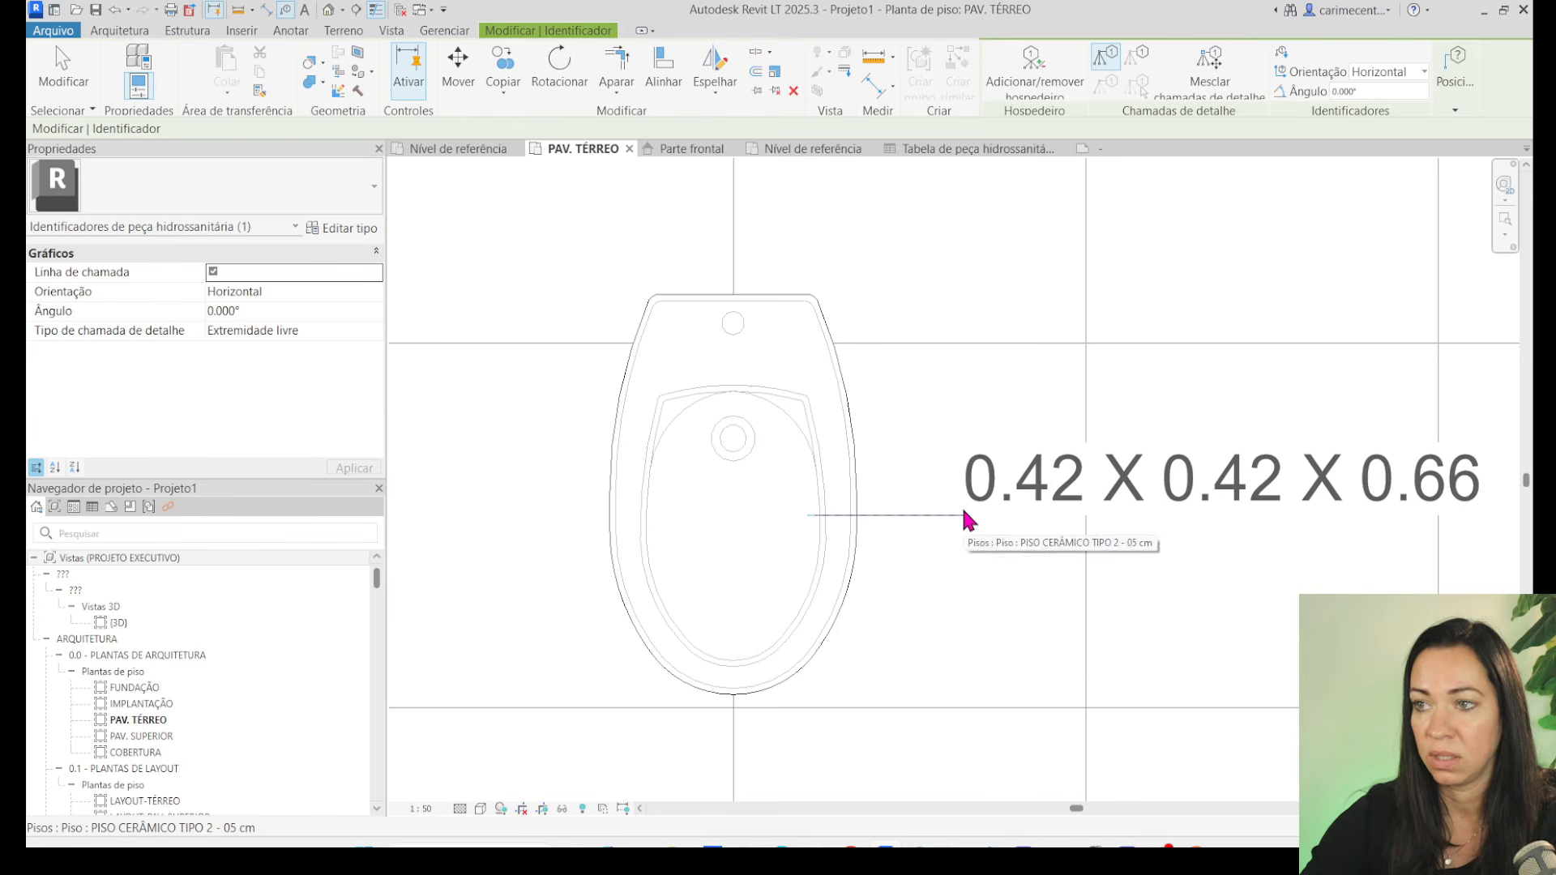
left_click(964, 518)
key("Escape")
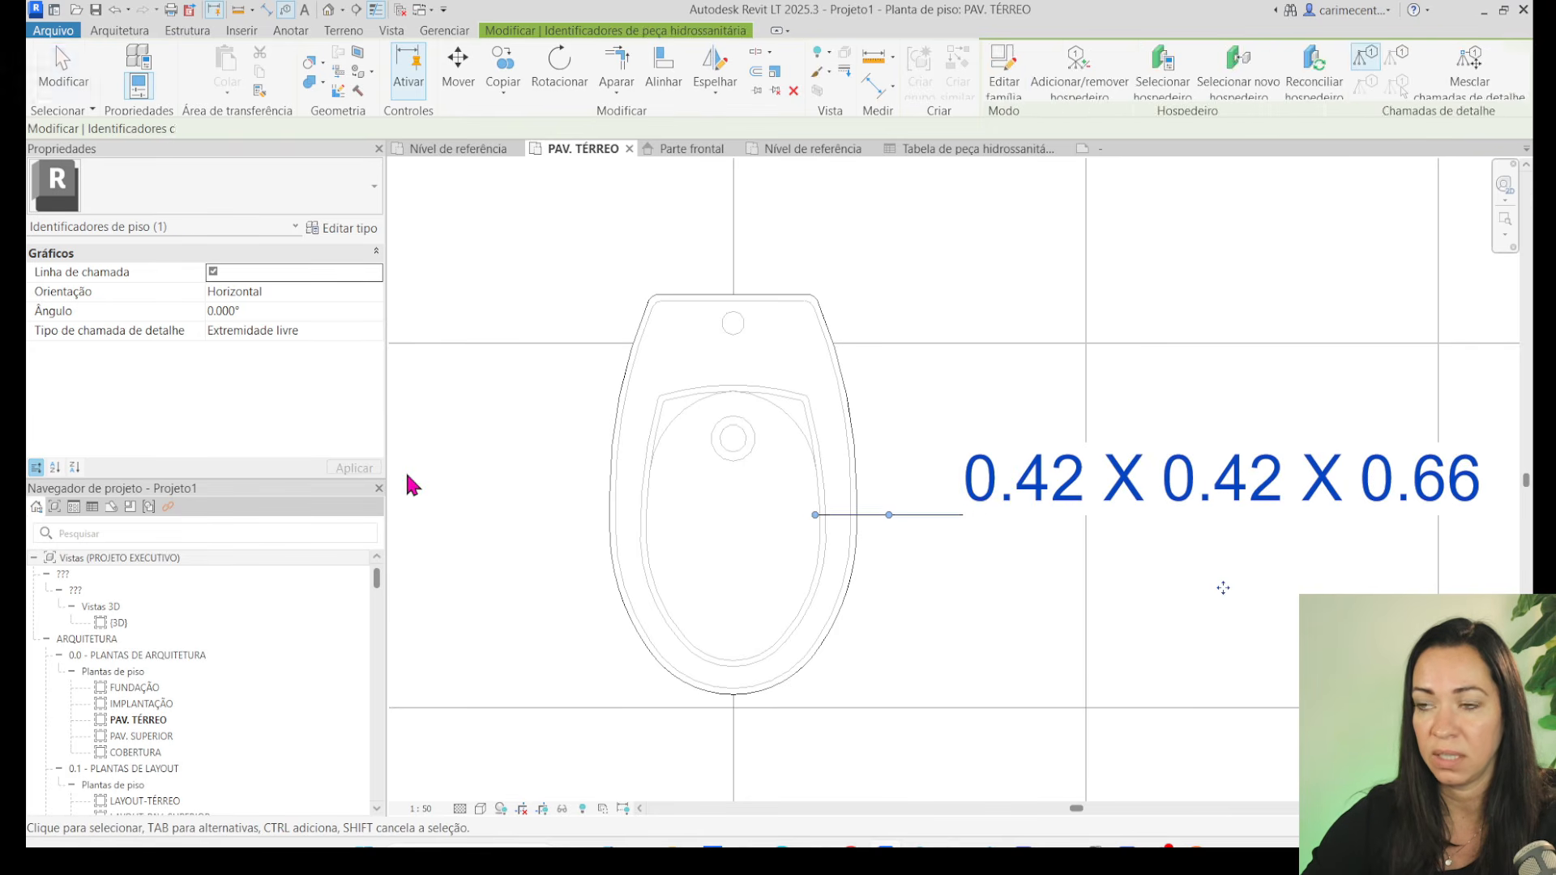
scroll(408, 482, "down", 2)
left_click(802, 577)
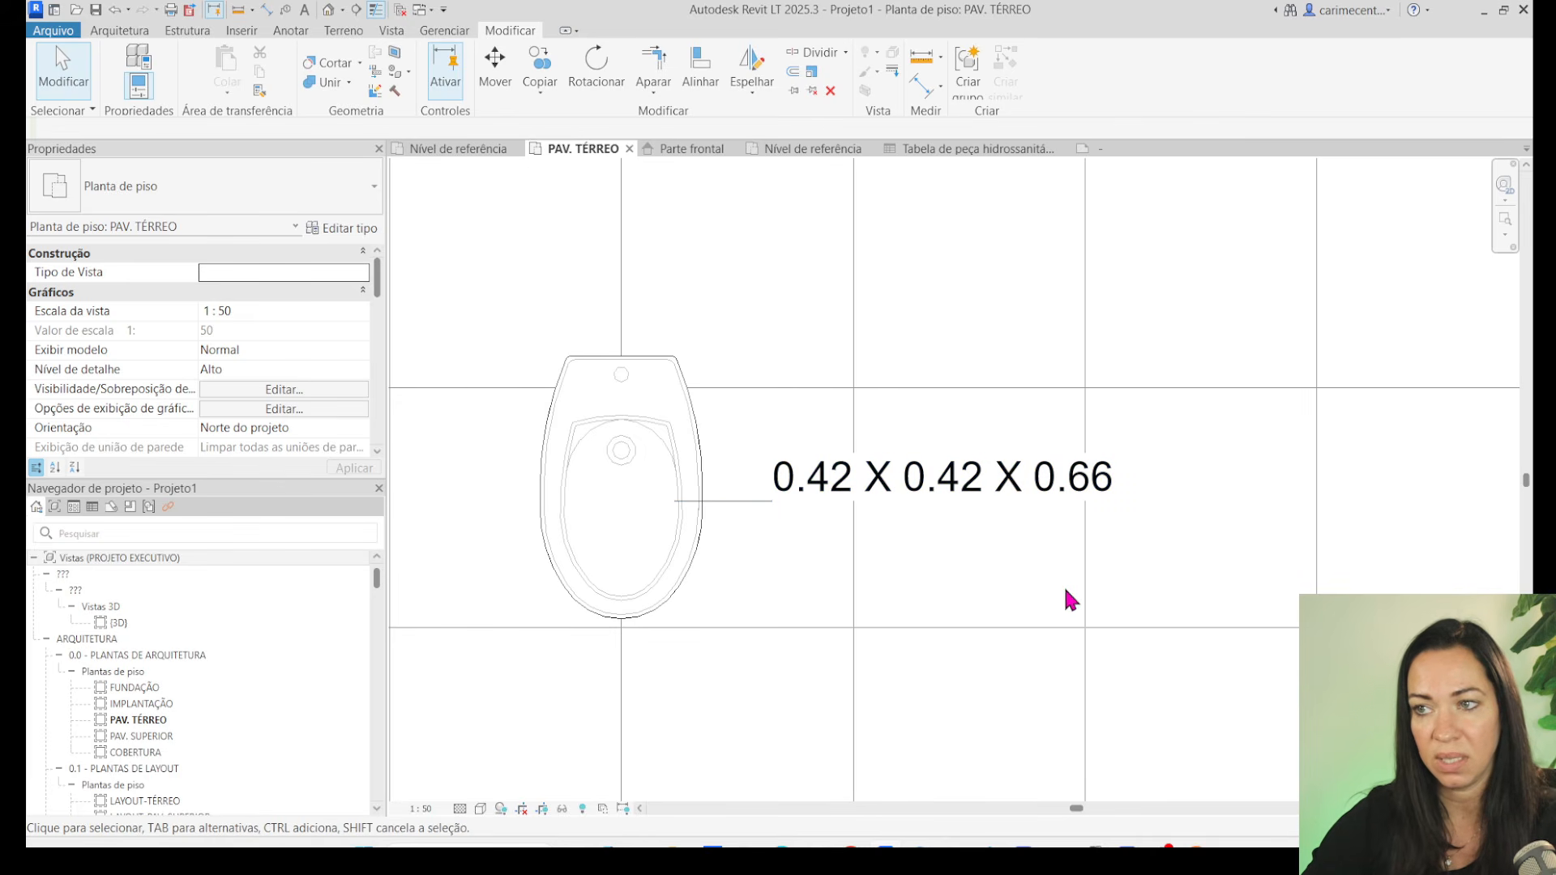
Widen the Descrição column in the Tabela de peça hidrossanitária schedule.
left_click(995, 150)
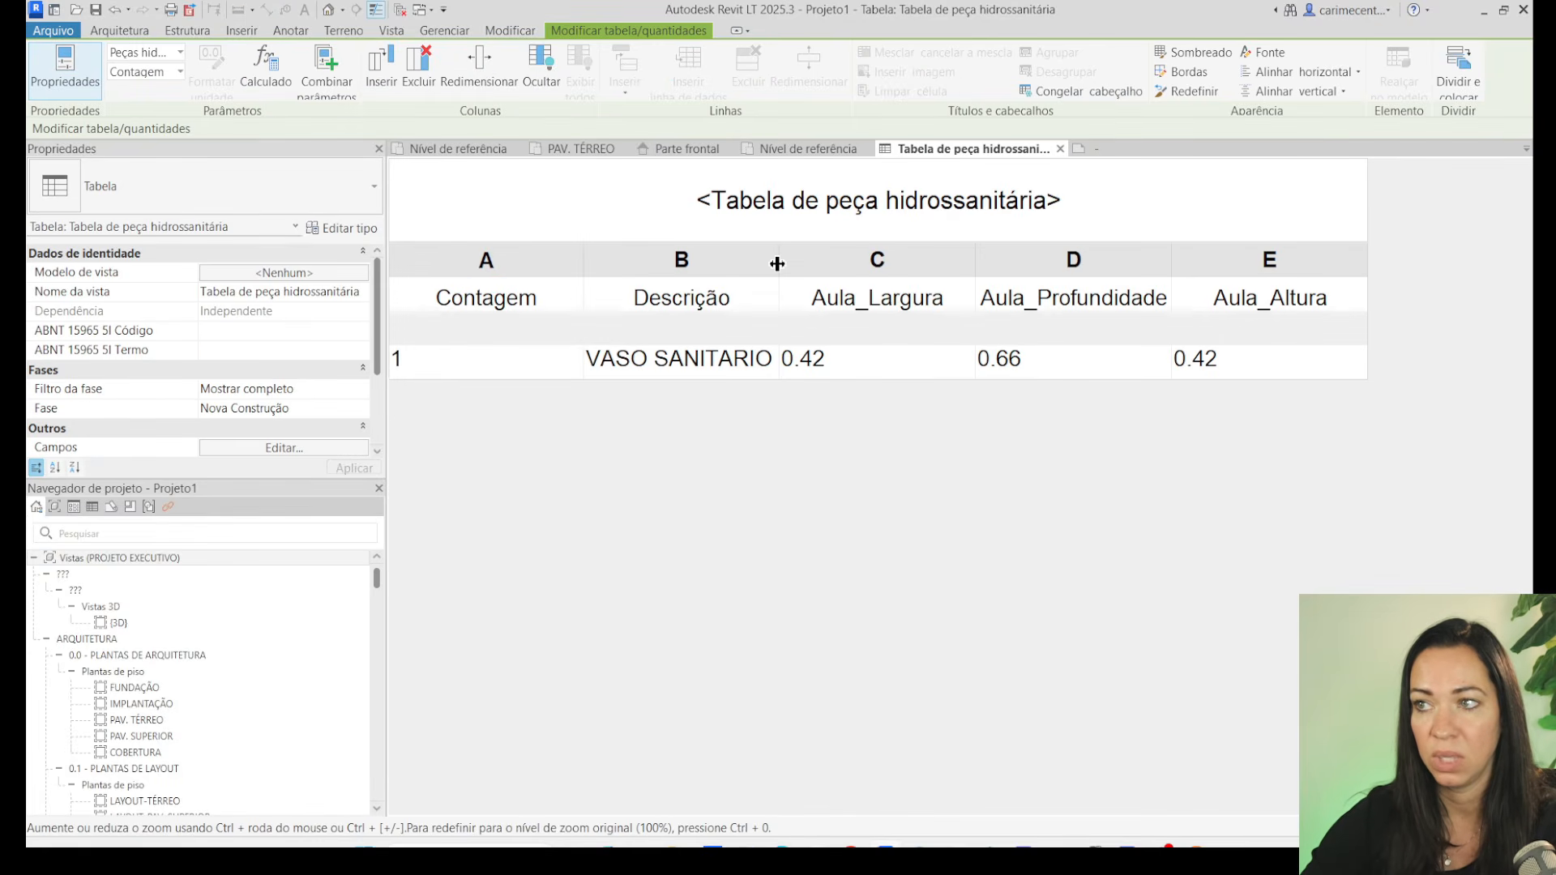
left_click_drag(780, 259, 848, 260)
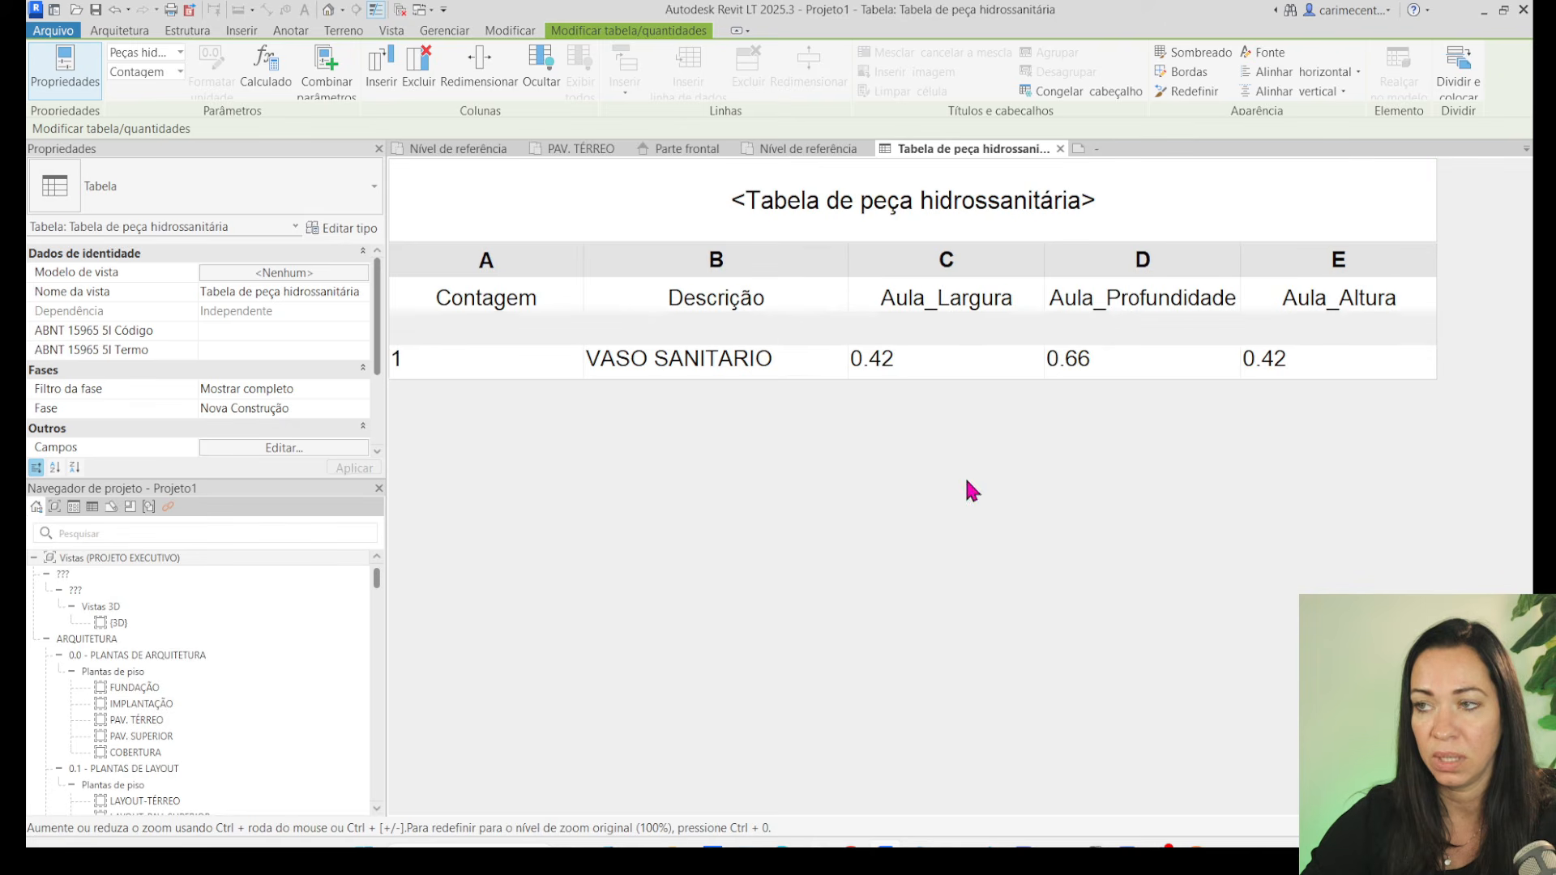